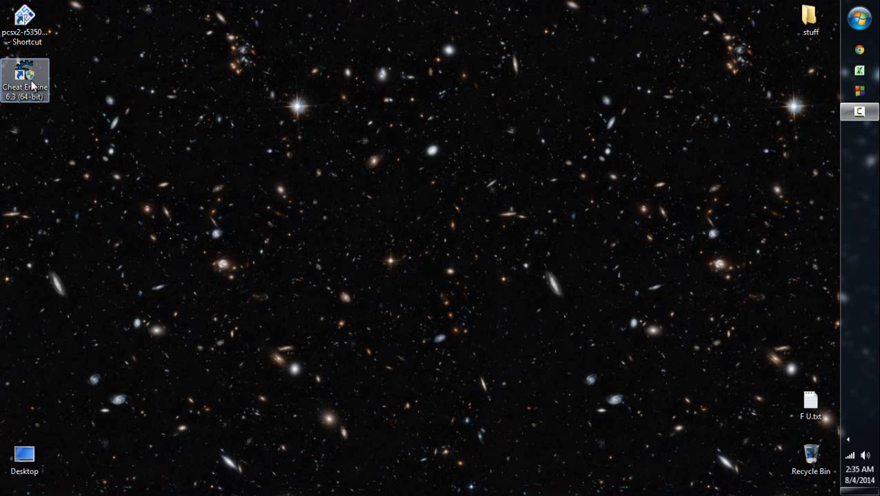
- Launch Cheat Engine 6.3 (64-bit) from the desktop
click(26, 16)
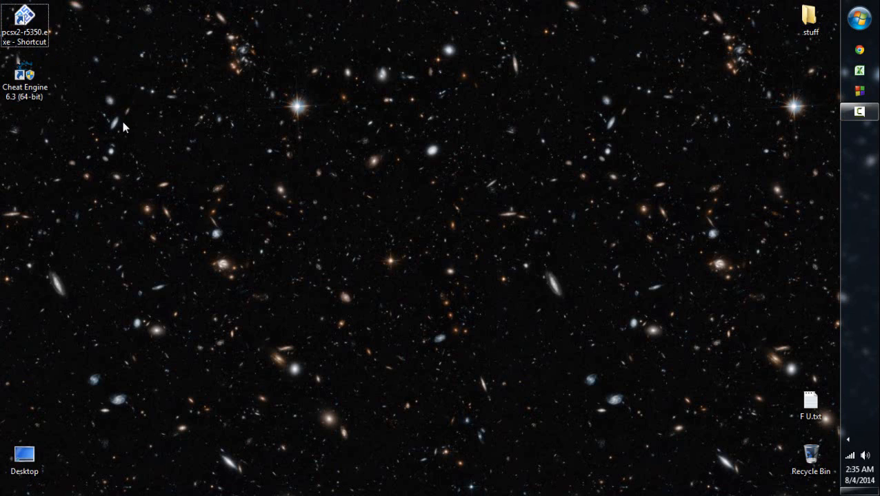
click(38, 79)
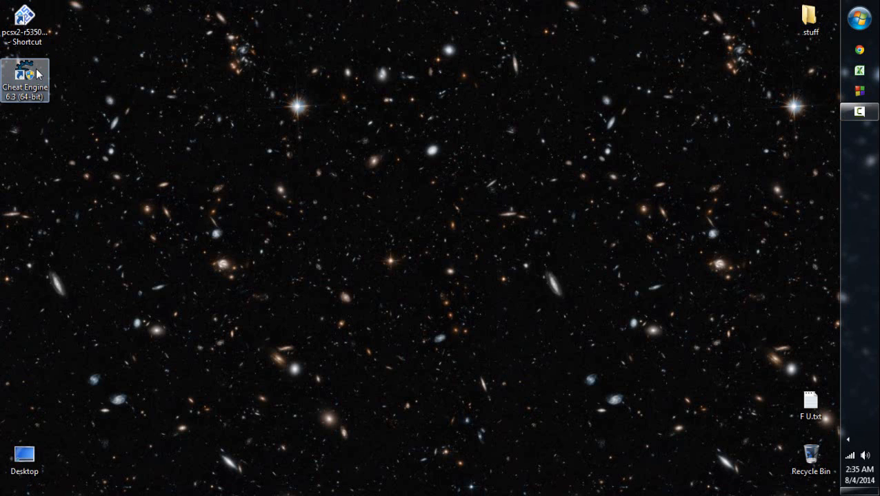
double_click(38, 75)
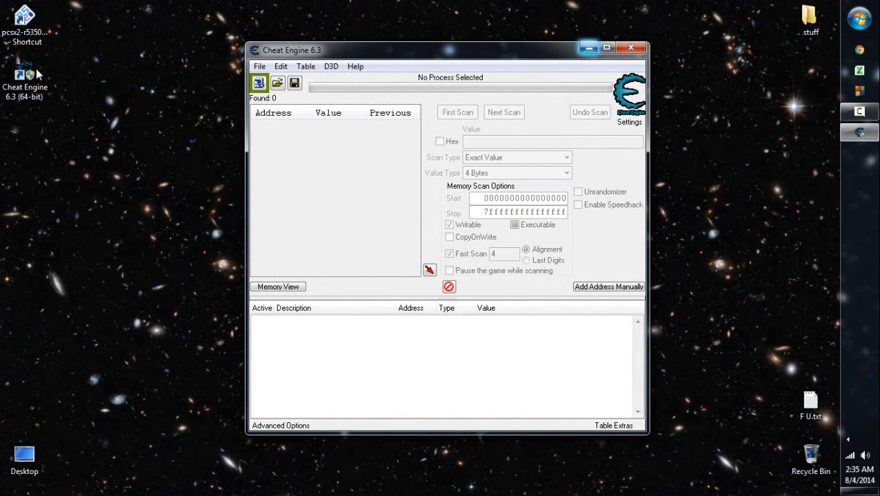
click(848, 440)
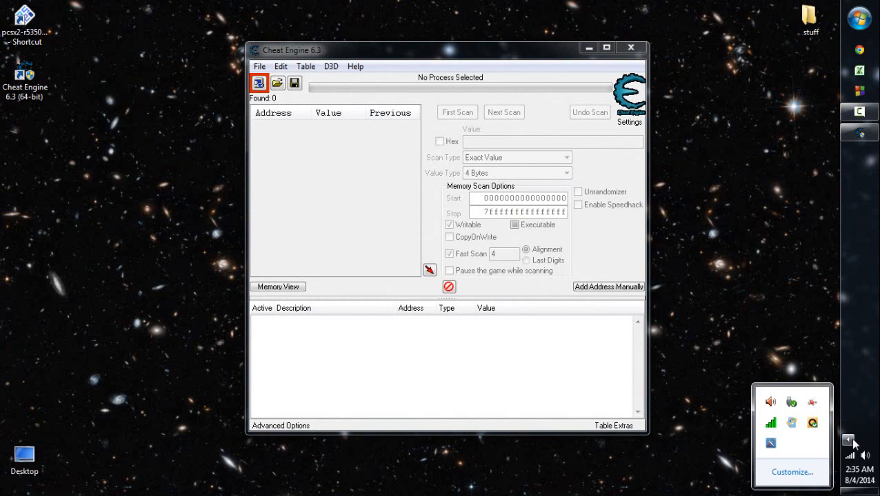
click(850, 441)
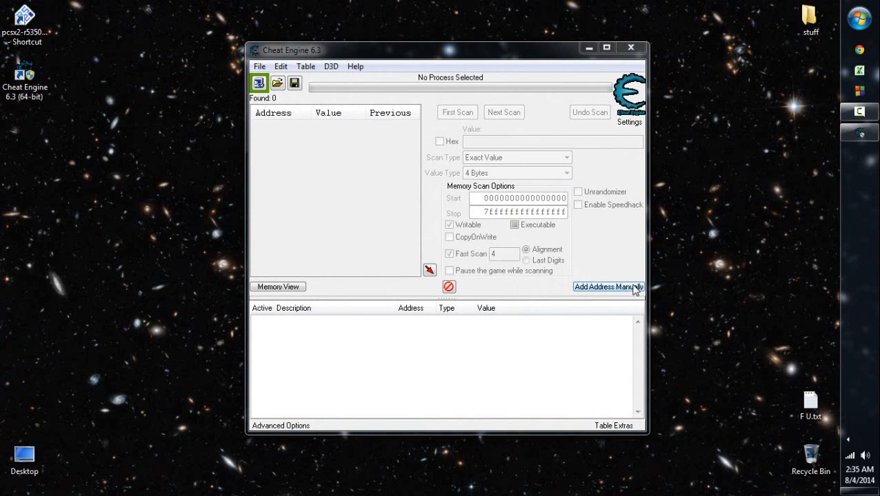
- Start the PCSX2 emulator and clear its program log and the Cheat Engine window out of the way
click(452, 270)
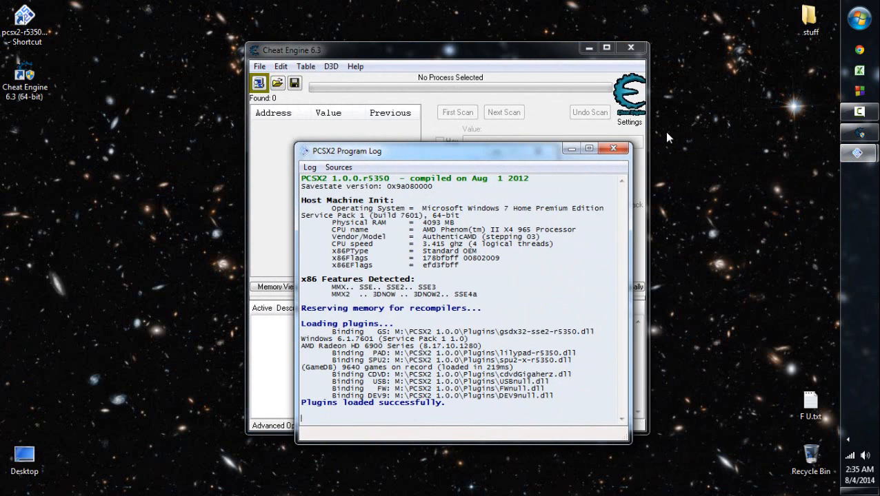
drag(459, 154, 522, 154)
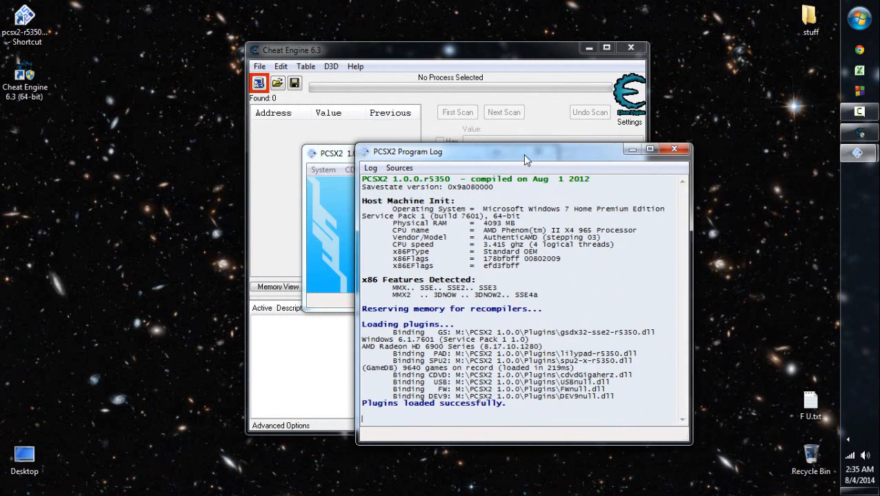
click(682, 151)
click(494, 63)
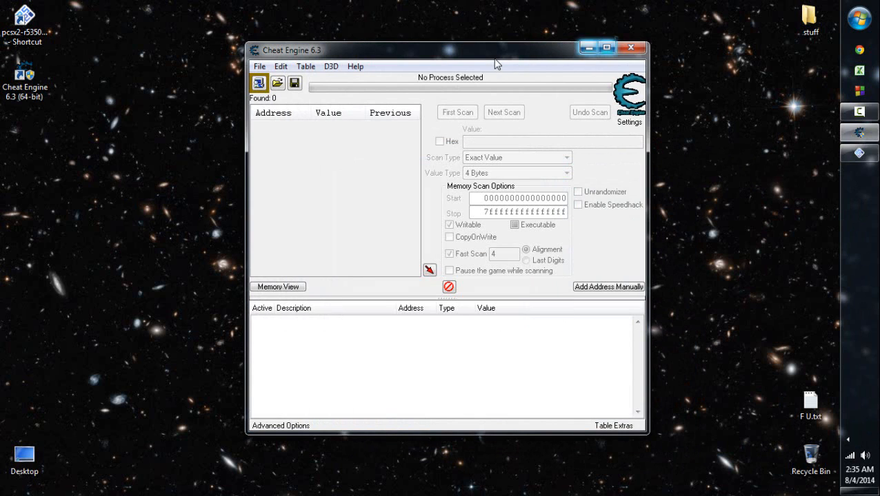
click(588, 47)
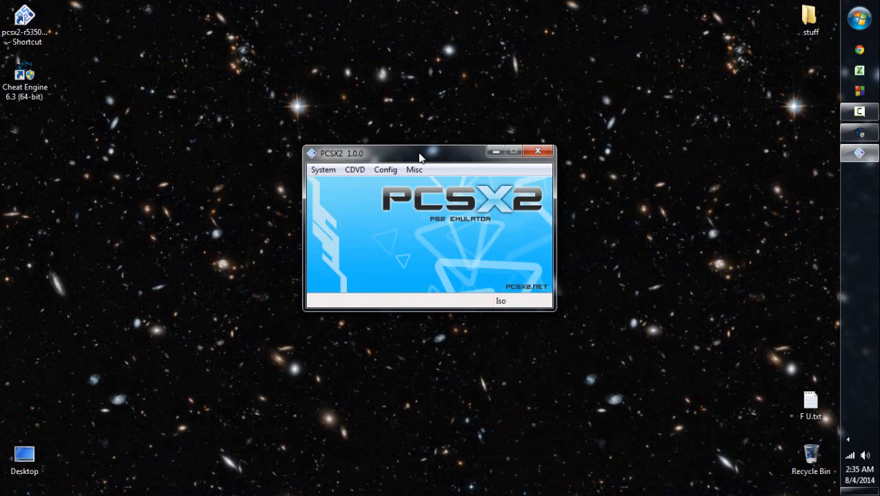
- Check that ROTKVIII.bin is the selected ISO and boot it with the full CDVD boot
drag(420, 155, 417, 151)
click(330, 166)
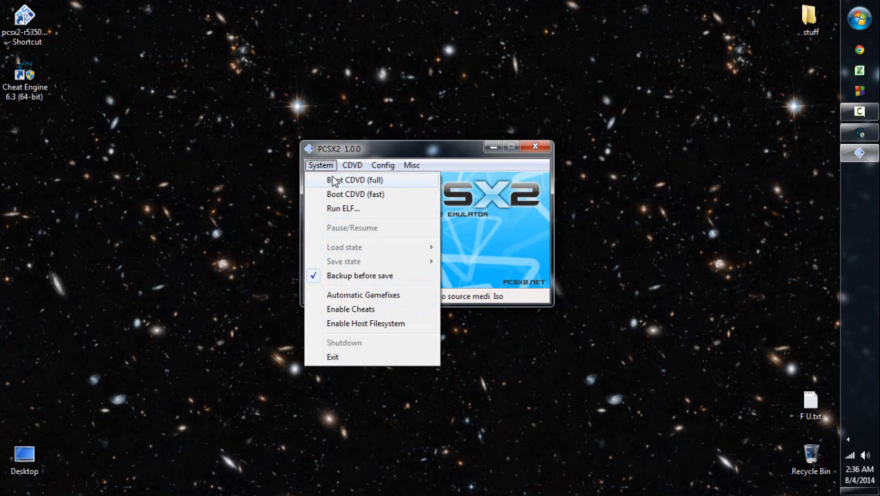
mouse_move(352, 166)
mouse_move(372, 180)
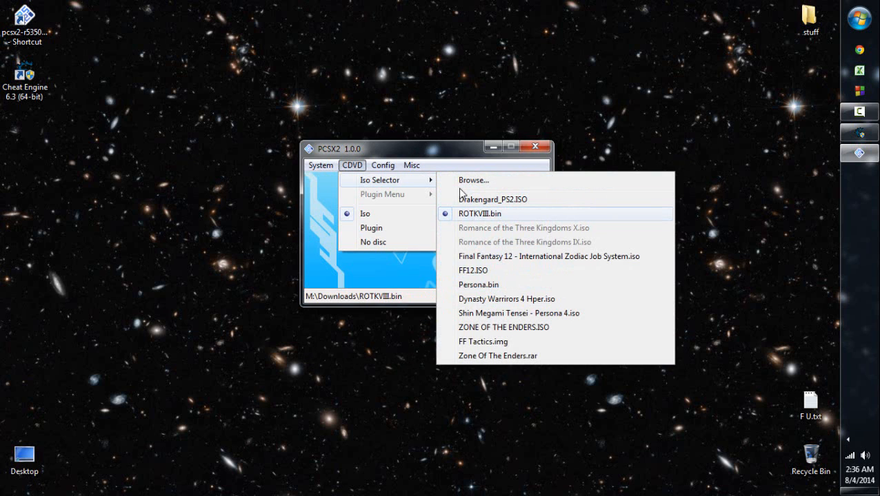
mouse_move(322, 176)
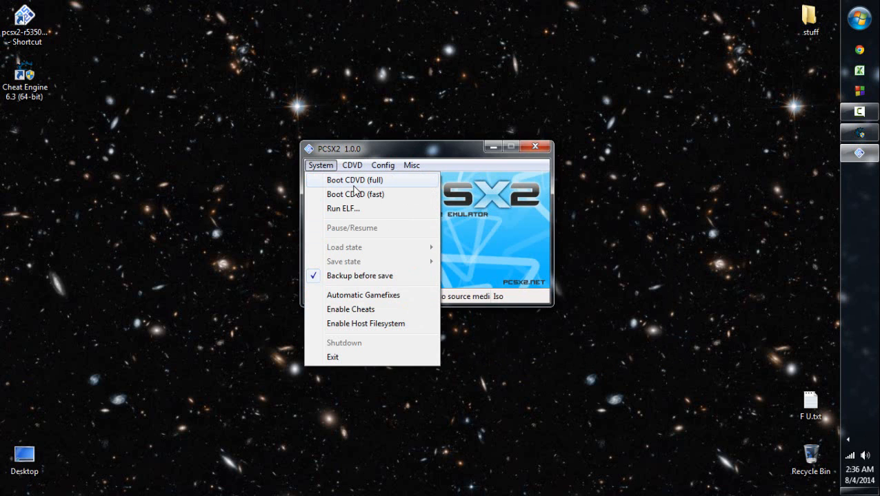
click(352, 182)
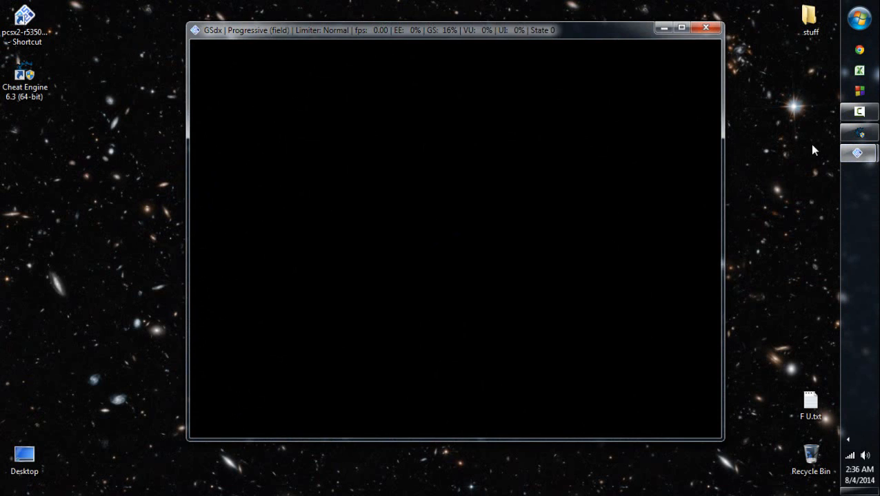
- Load the emulator's saved state from slot 8 and return to the game window
mouse_move(857, 153)
click(744, 112)
click(320, 166)
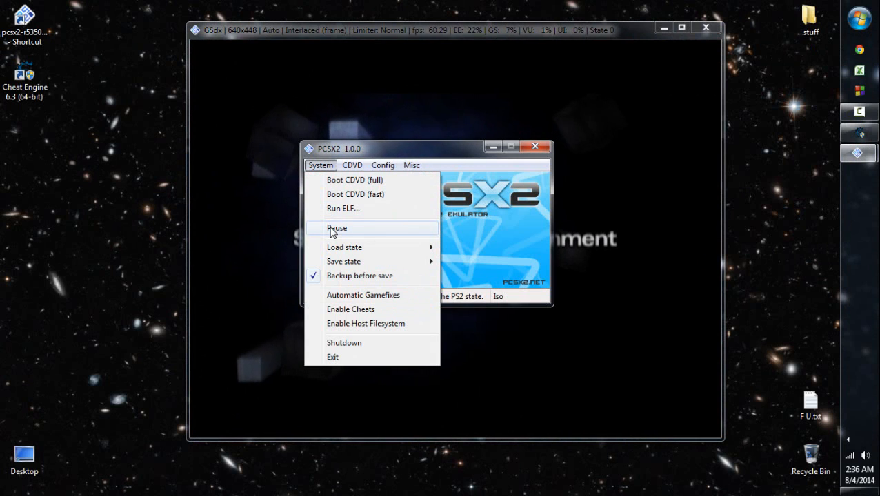
mouse_move(393, 248)
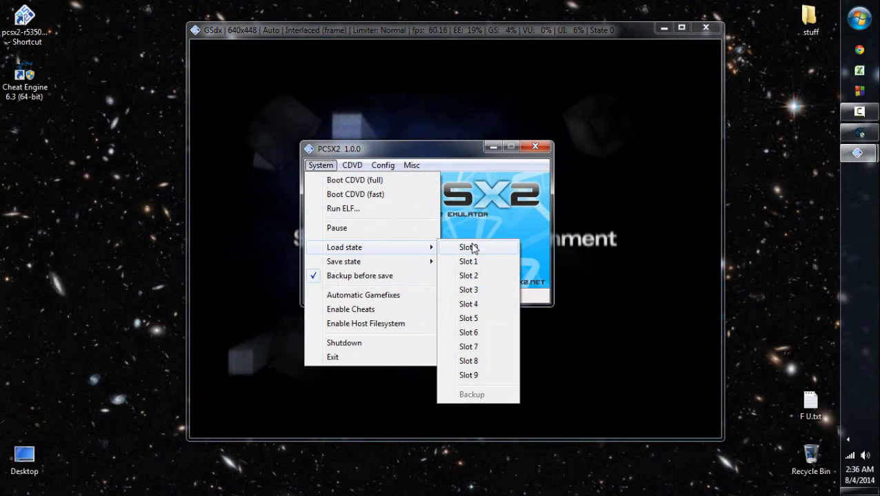
click(470, 362)
click(378, 361)
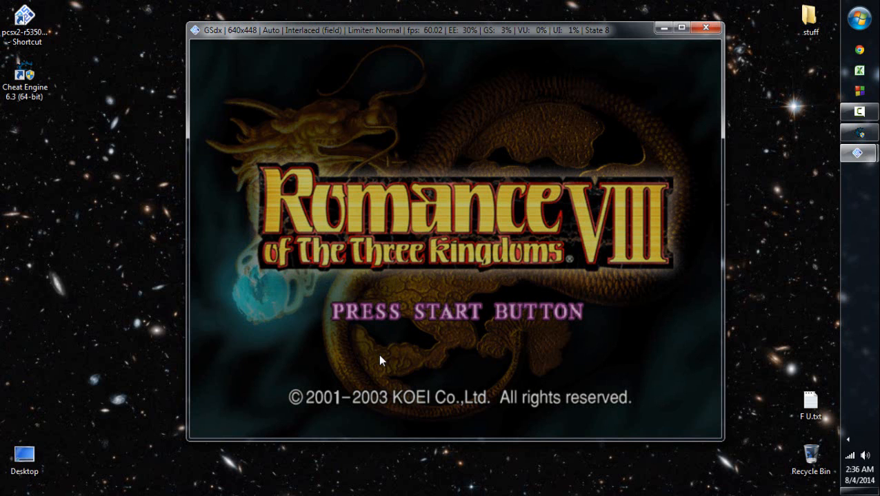
- Enter the main menu from the game's title screen and open New Officers
key(Return)
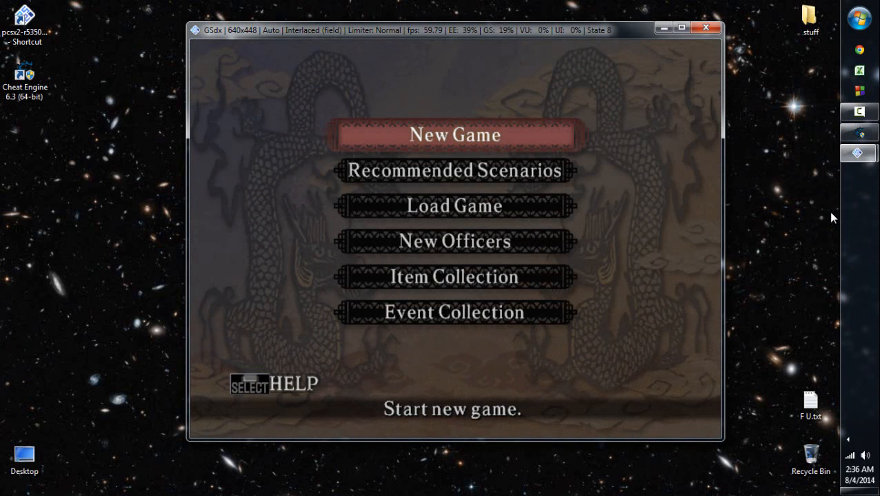
key(Down)
key(Down)
key(Down)
key(Return)
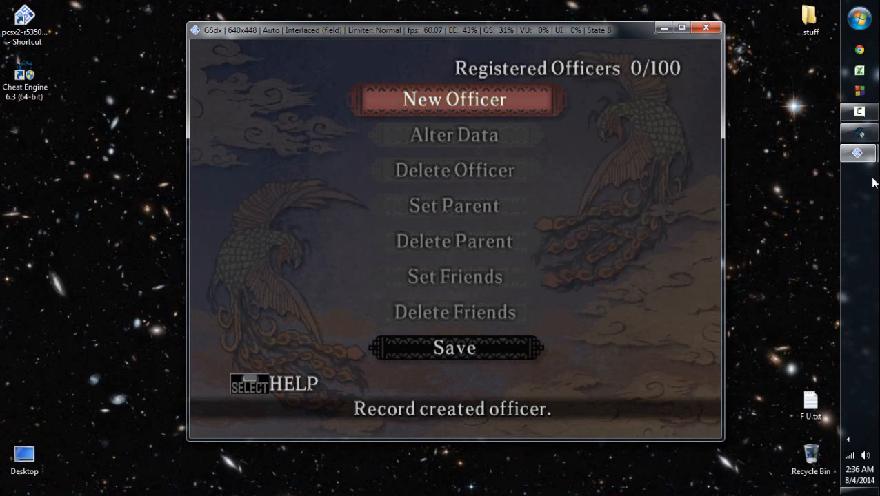
- Switch to the main PCSX2 window to view its load-state option, and return to the game
mouse_move(857, 153)
click(715, 106)
click(321, 166)
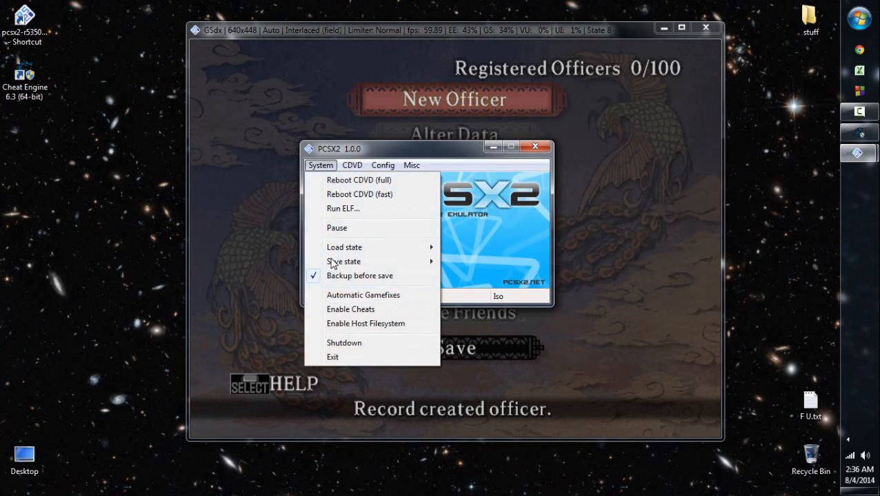
mouse_move(345, 247)
click(251, 164)
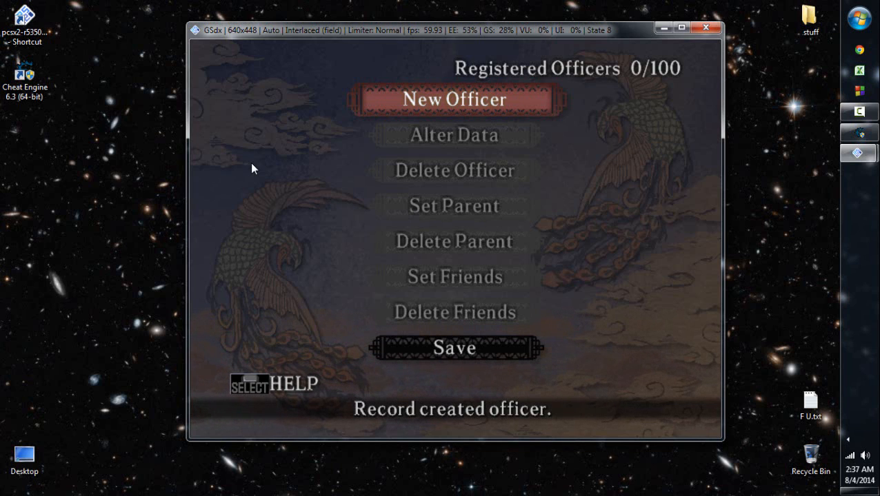
- Leave the officer registration screen for the game's main menu and open New Officers again
key(Down)
key(Down)
key(Down)
key(Down)
key(Down)
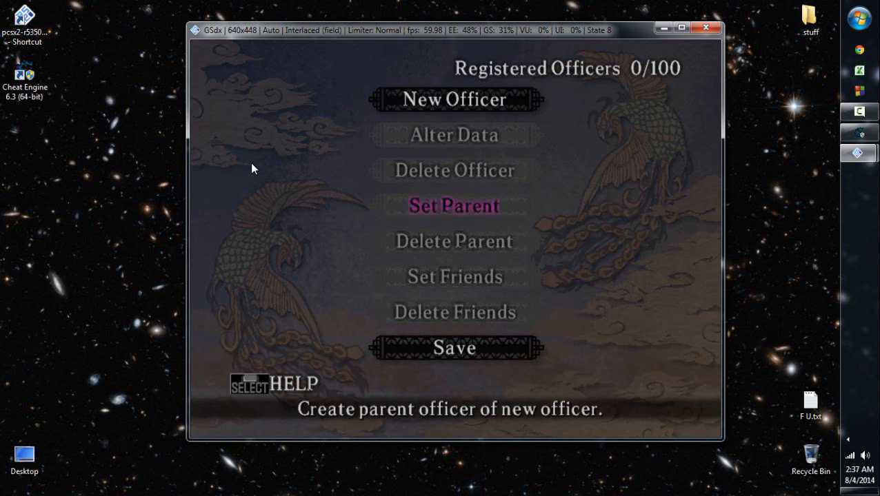
key(Escape)
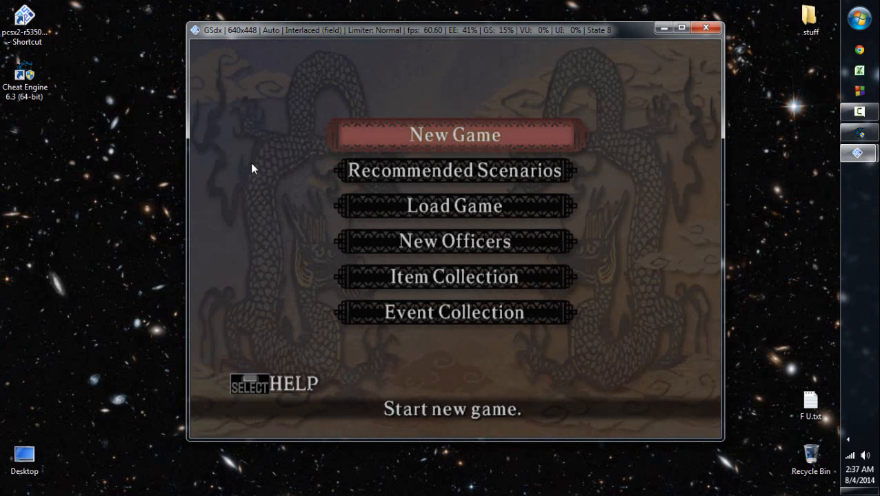
key(Down)
key(Down)
key(Down)
key(Return)
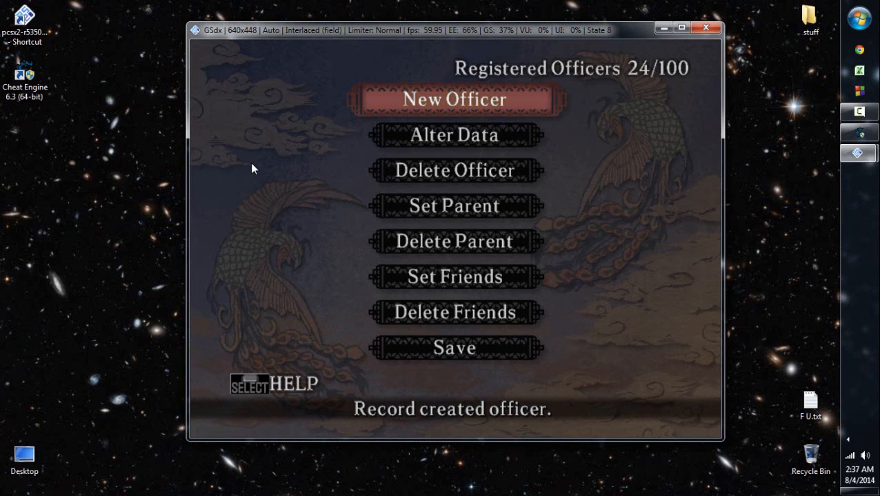
- Review the emulator's list of load-state slots without loading one, and return to the game
mouse_move(857, 153)
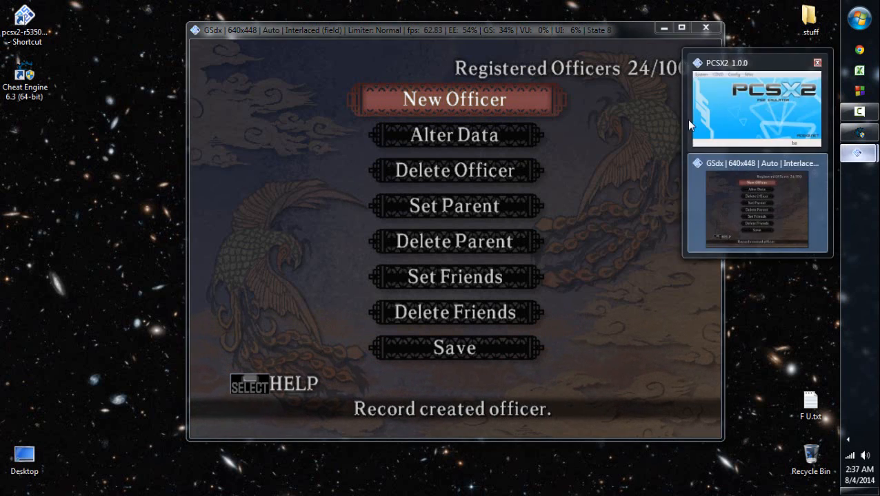
click(689, 118)
click(320, 166)
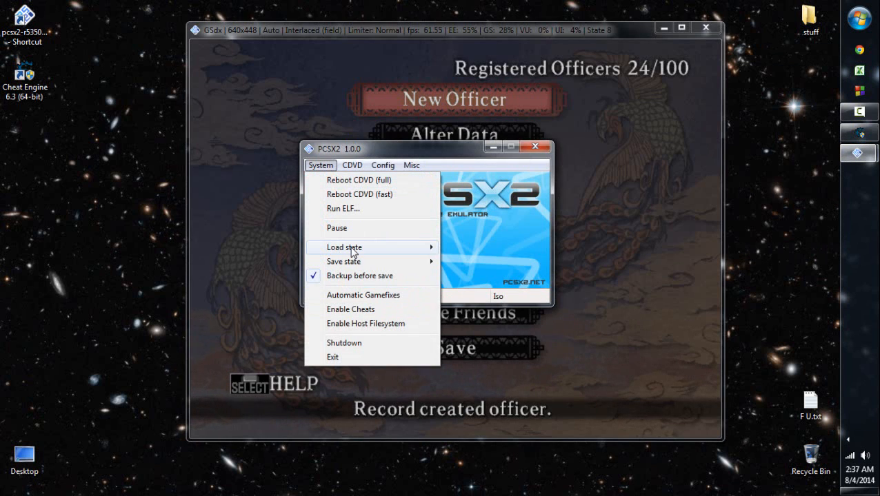
mouse_move(350, 248)
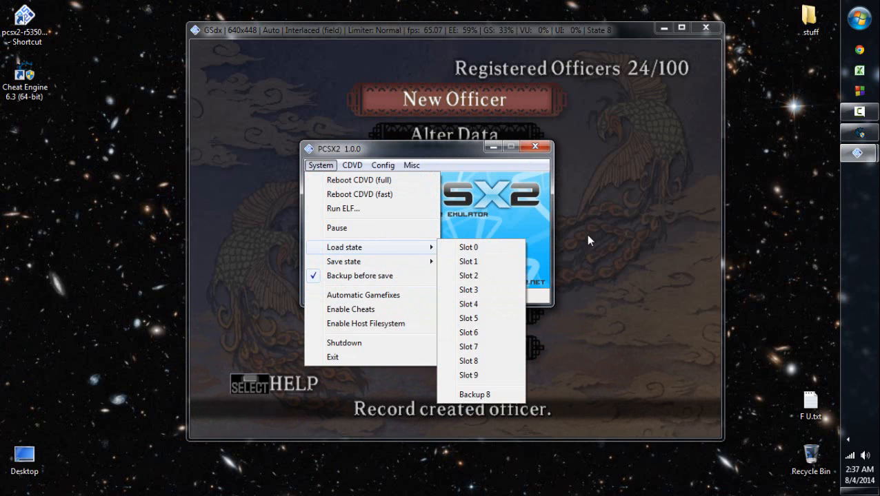
click(623, 229)
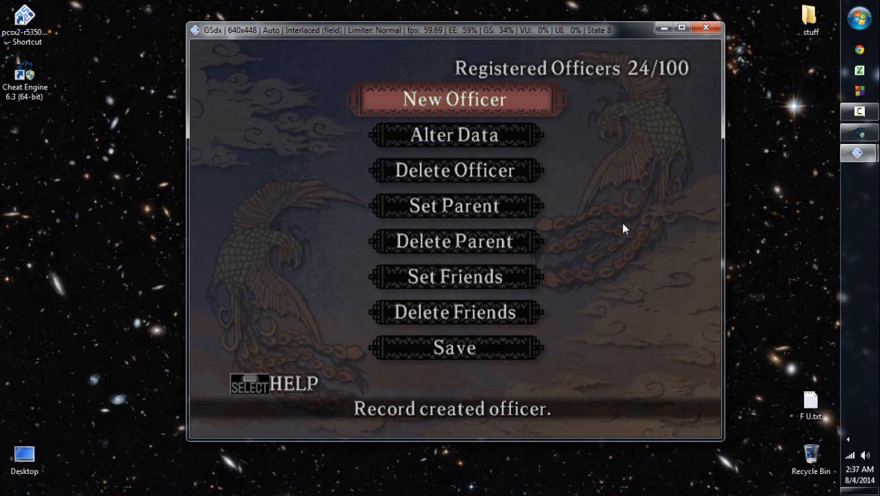
- Open Alter Data for the registered officers and choose the custom officer Vu Rao for modification
key(Down)
key(x)
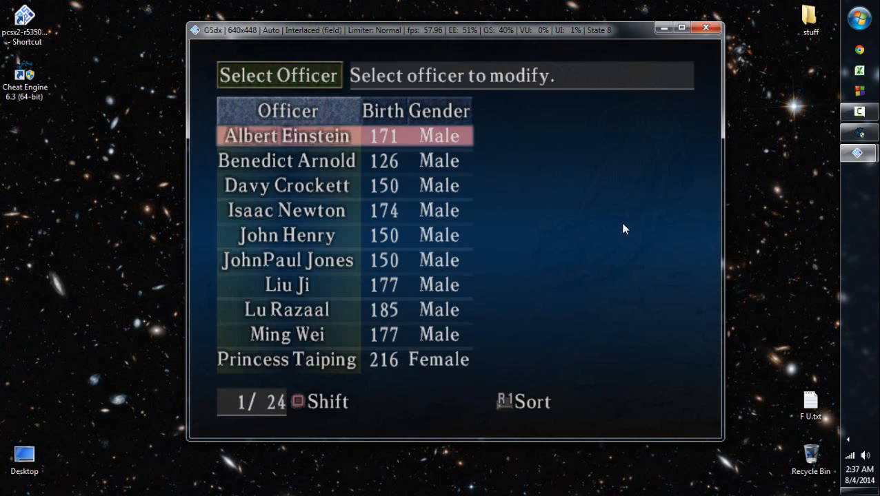
key(s)
key(Down)
key(Down)
key(Up)
key(x)
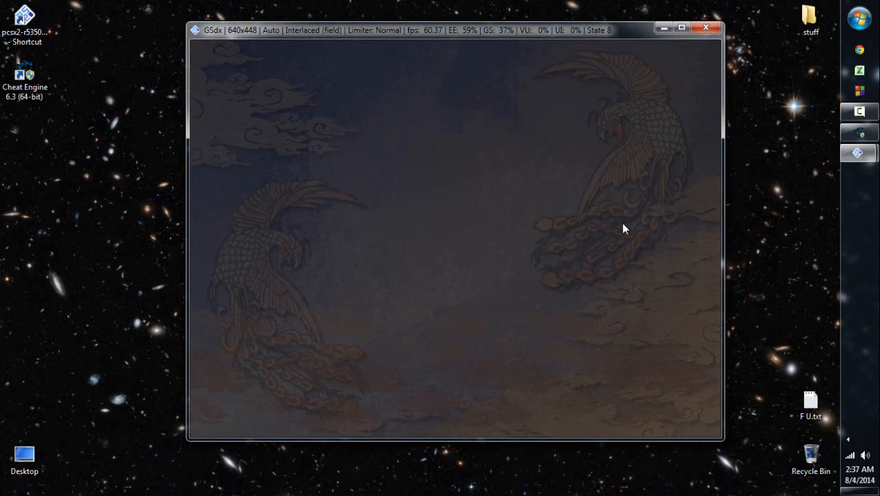
- Examine the officer's editable categories from Name through Tactics, including Face, Birth, Traits, Abilities and Skills
key(Down)
key(Down)
key(Down)
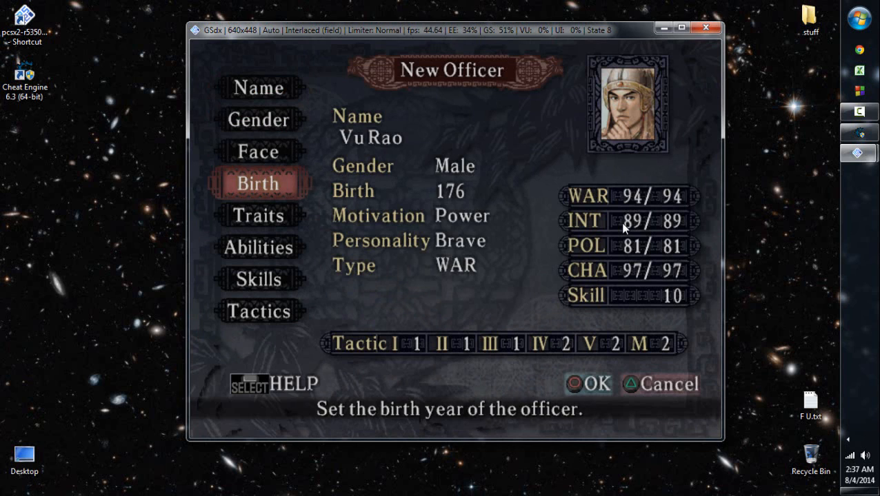
key(Up)
key(Up)
key(Up)
key(Down)
key(Up)
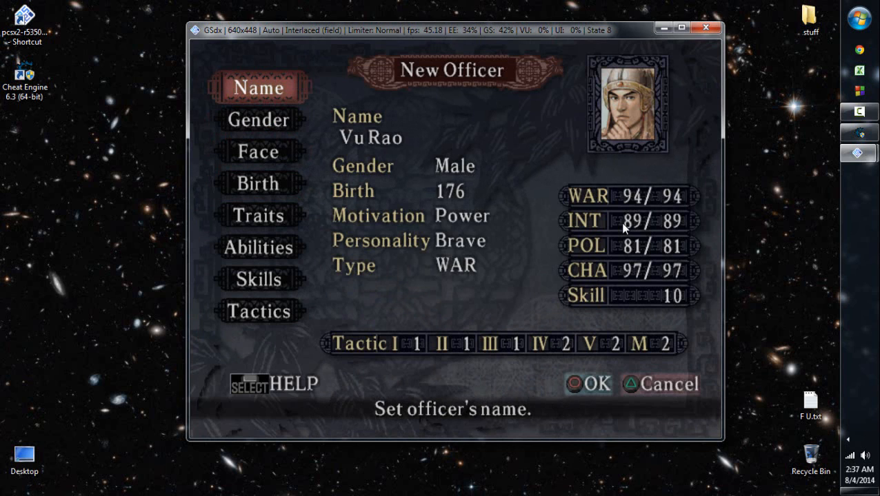
key(Down)
key(Down)
key(Down)
key(Down)
key(Down)
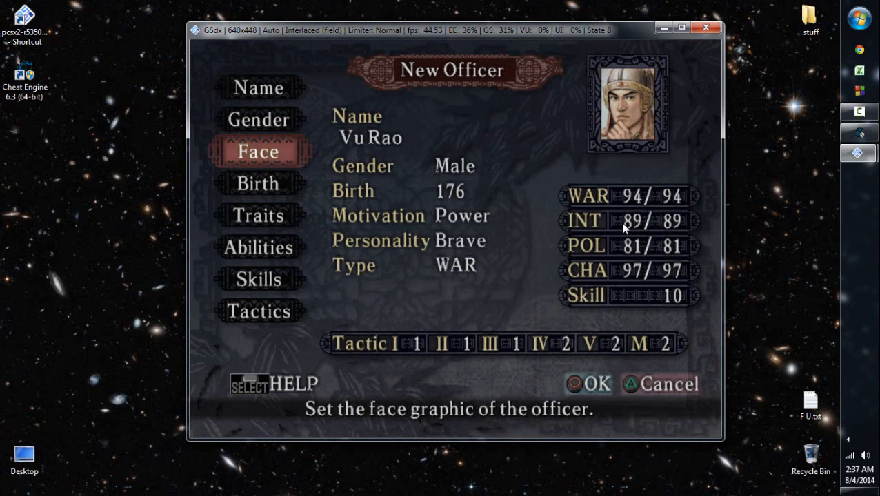
key(Up)
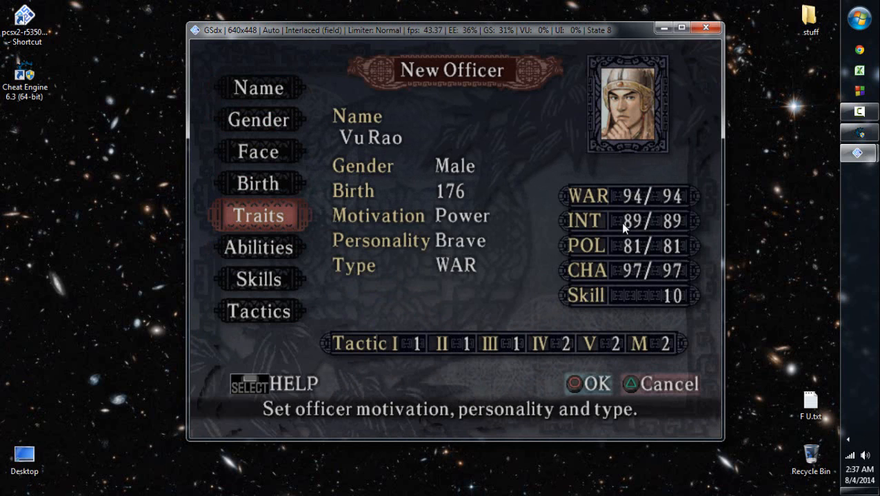
key(Down)
key(Down)
key(Down)
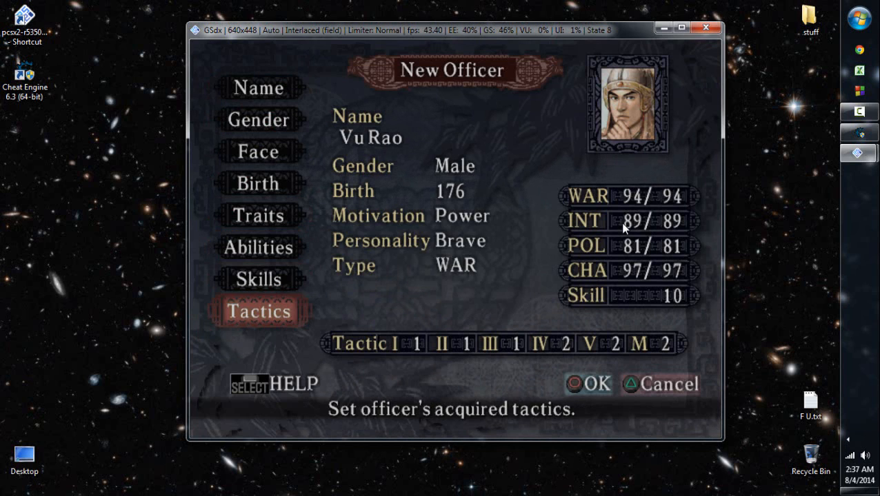
key(Up)
key(Up)
key(Up)
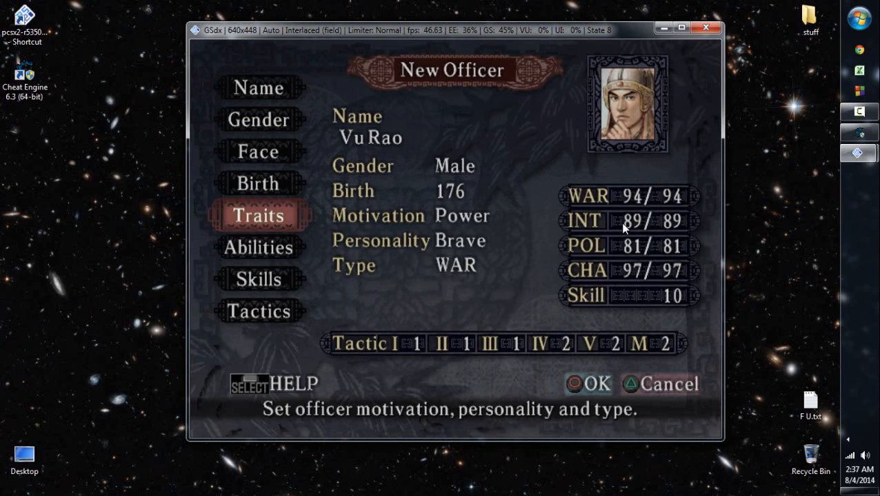
- Examine the custom officer's Traits settings for motivation, personality and type, then return to the officer overview
key(Return)
key(Down)
key(Down)
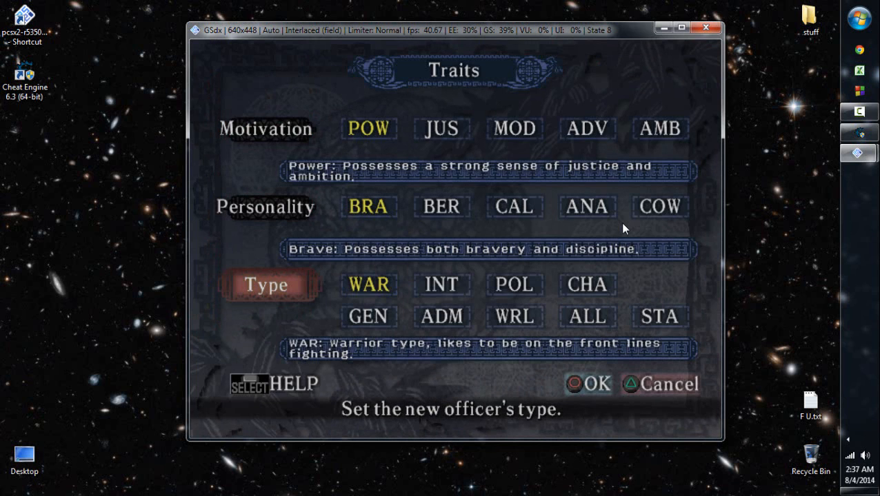
key(Return)
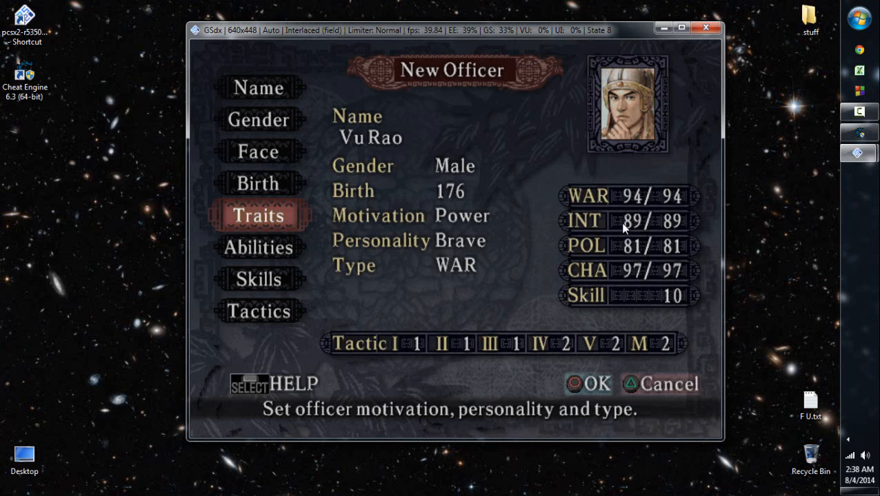
- Examine the officer's Tactics and Skills screens without changing anything, and return to the officer overview
key(Down)
key(Down)
key(Down)
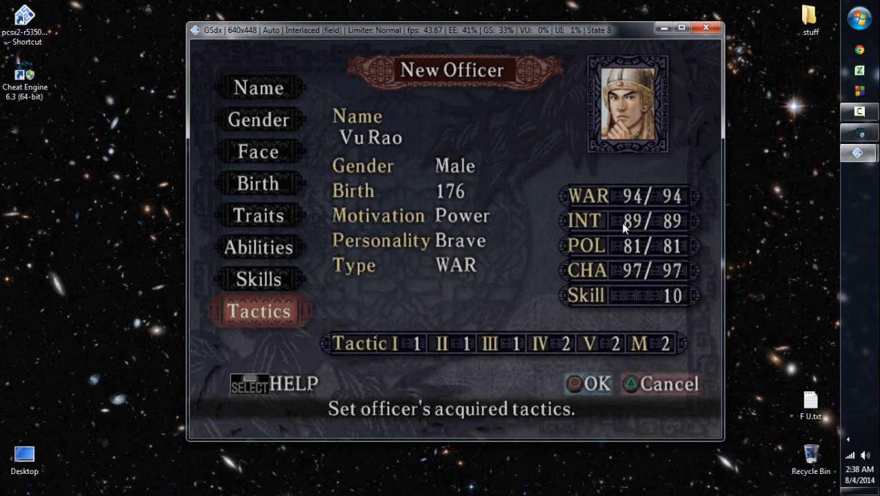
key(Return)
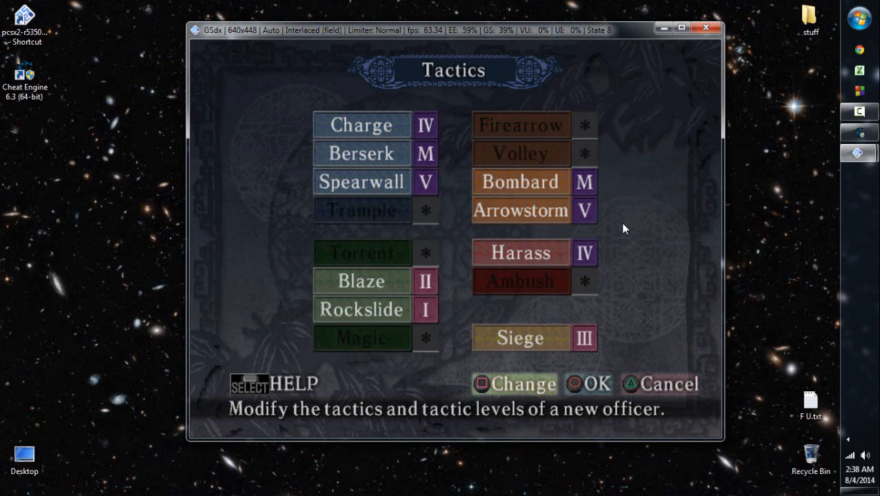
key(x)
key(Up)
key(Return)
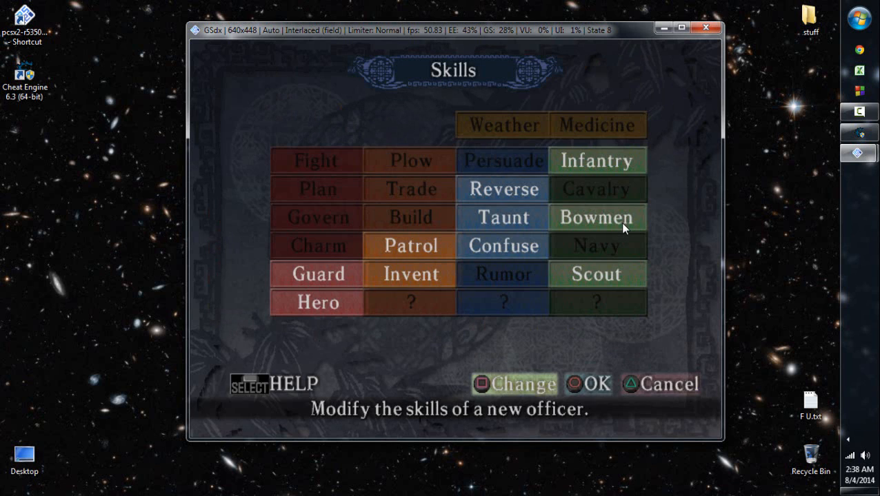
key(x)
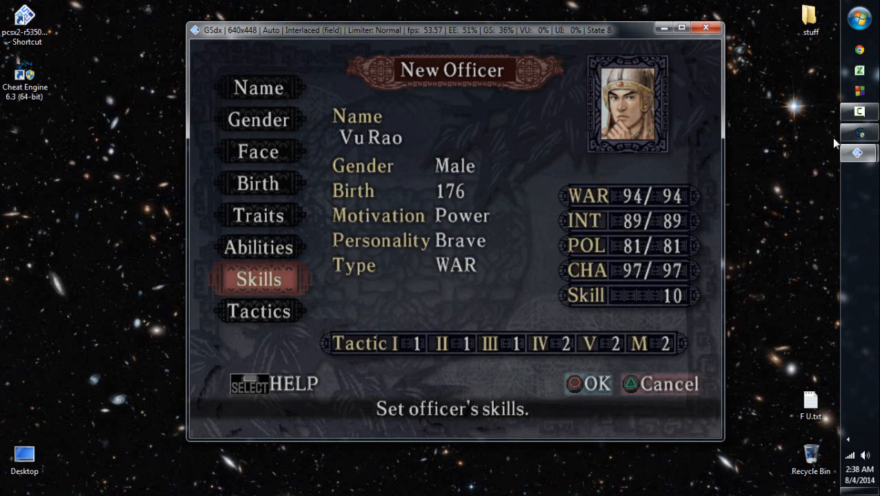
- Switch to Cheat Engine and attach it to the pcsx2-r5350.exe process
click(872, 135)
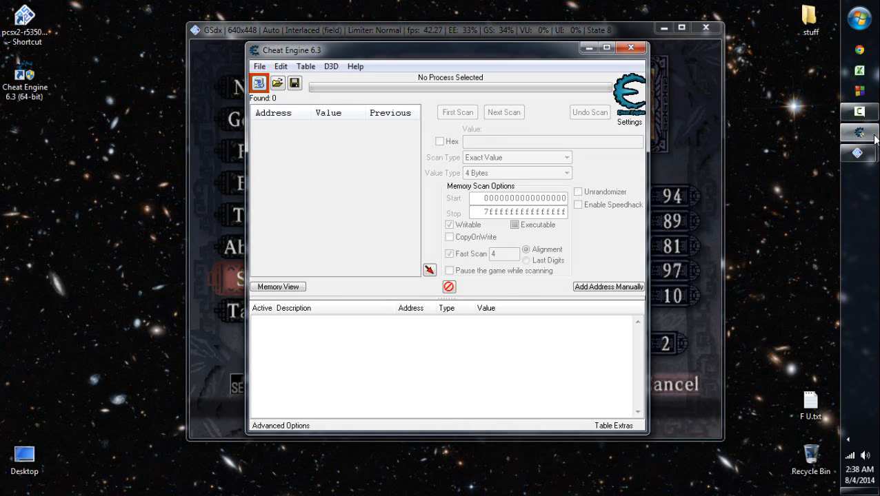
key(ctrl+p)
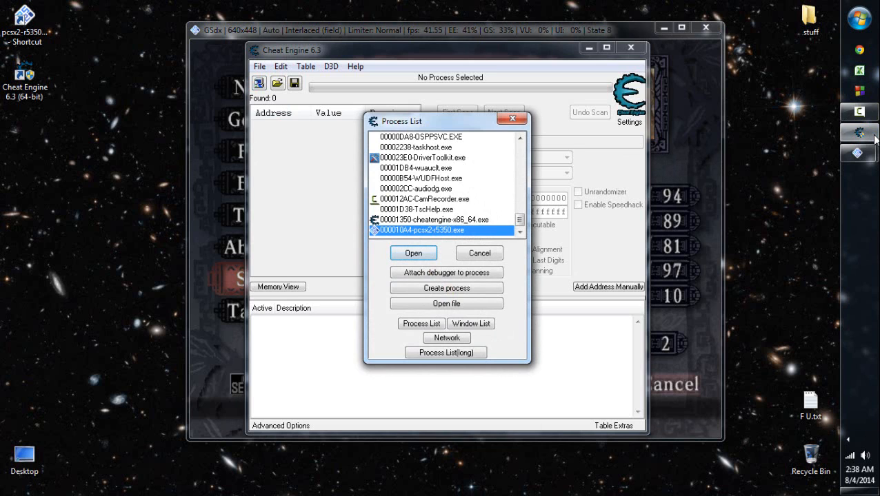
key(Return)
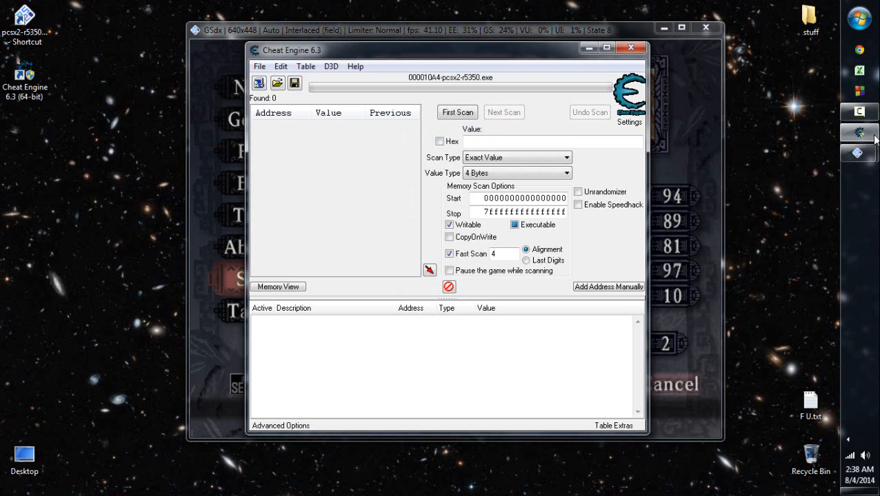
- Load the cheat table "rotk8 hex editing video pcsx2-r5350.CT" from My Documents
key(ctrl+o)
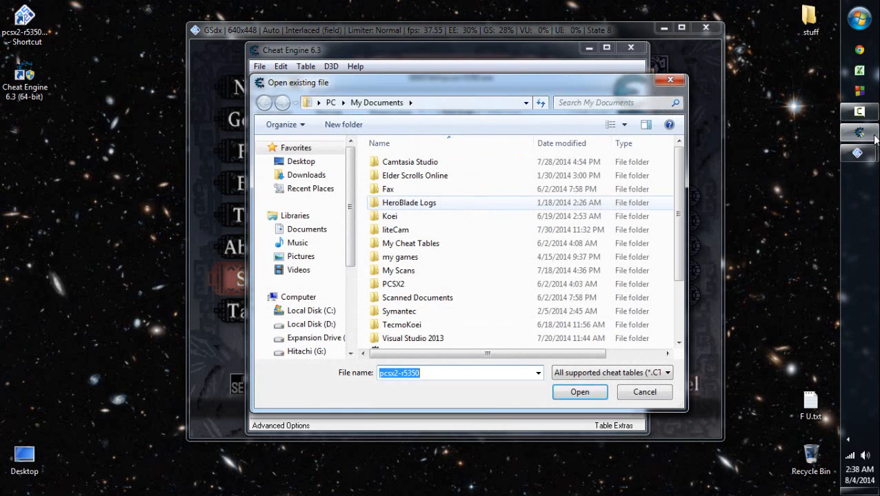
drag(679, 214, 679, 269)
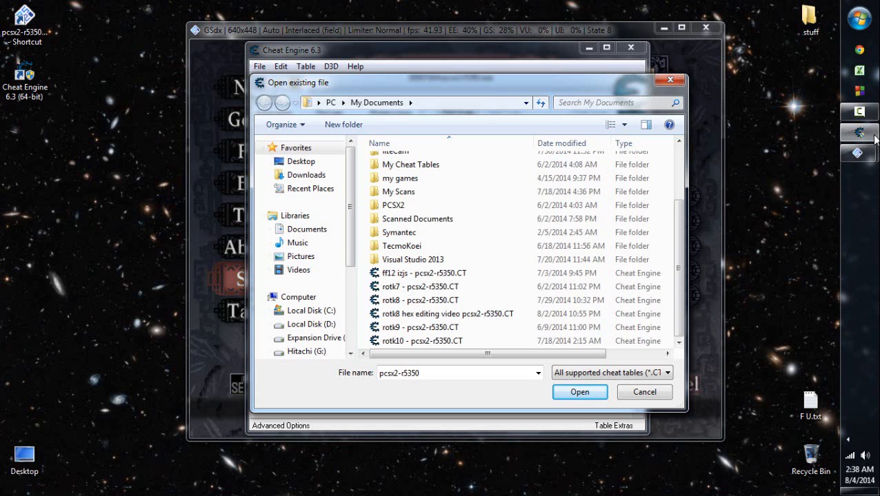
click(196, 113)
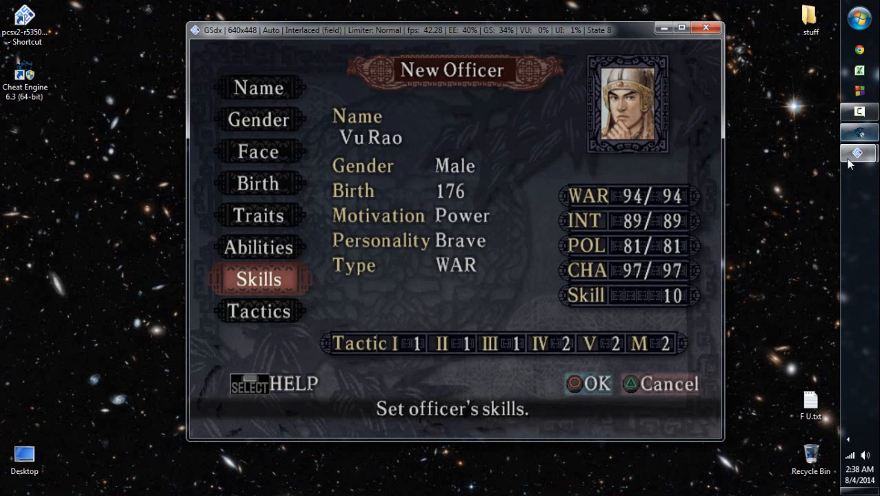
click(860, 136)
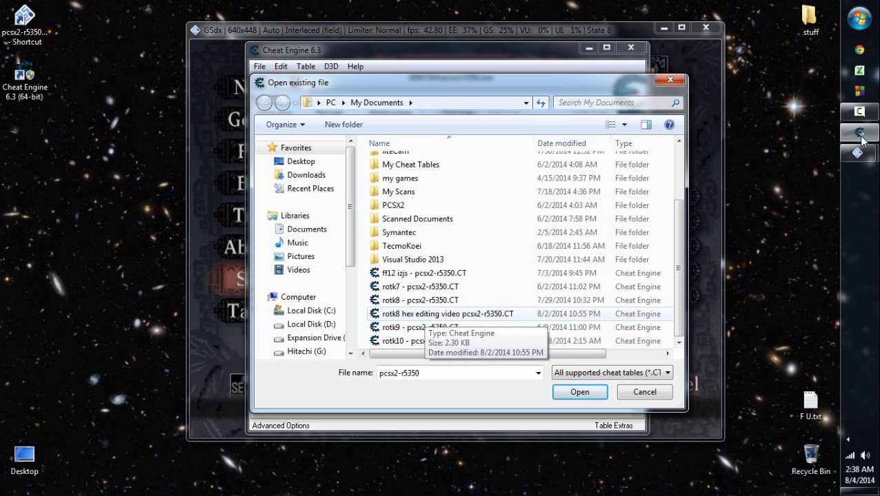
double_click(448, 313)
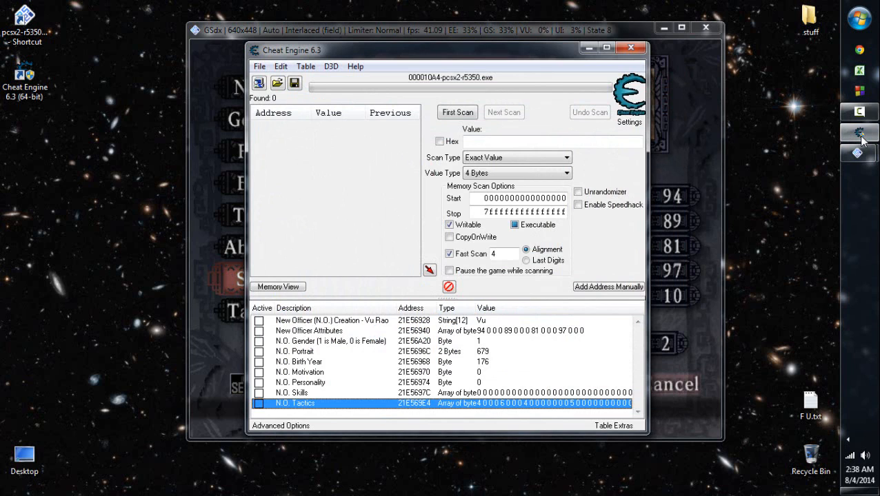
- Look through the loaded table's new-officer records, including Attributes and Birth Year
key(Up)
key(Up)
key(Up)
key(Up)
key(Up)
key(Up)
key(Up)
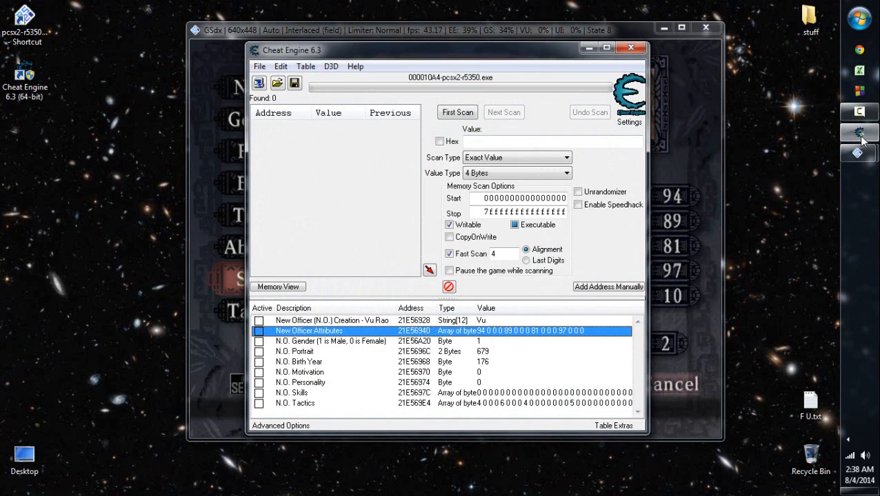
key(Down)
key(Down)
key(Down)
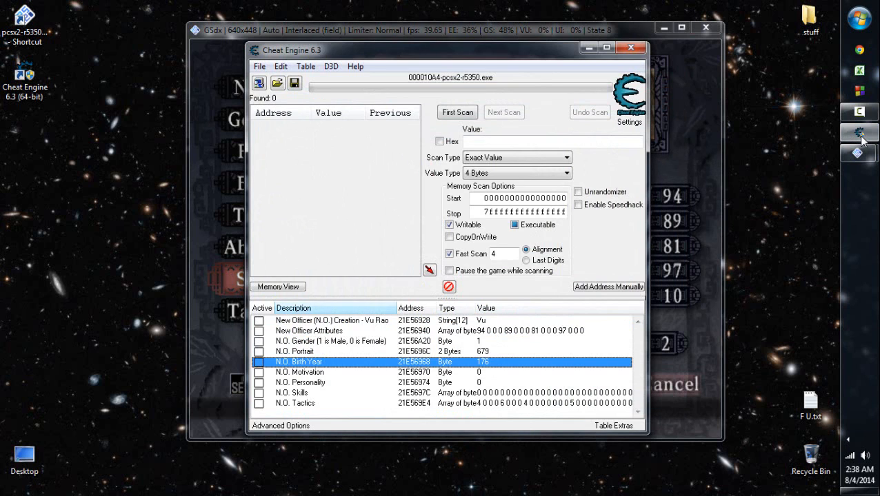
- Change the first record's description to "New Officer (N.O.) Creation - Officer Last Name"
double_click(333, 320)
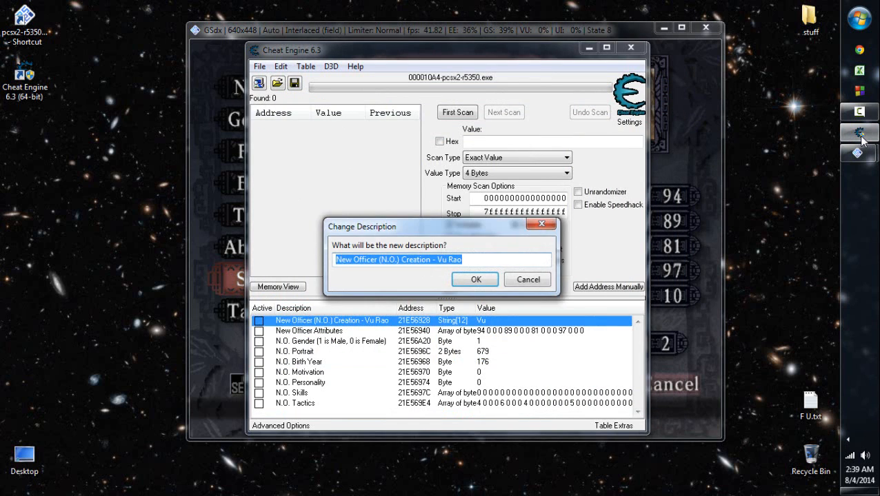
click(393, 260)
drag(463, 260, 431, 260)
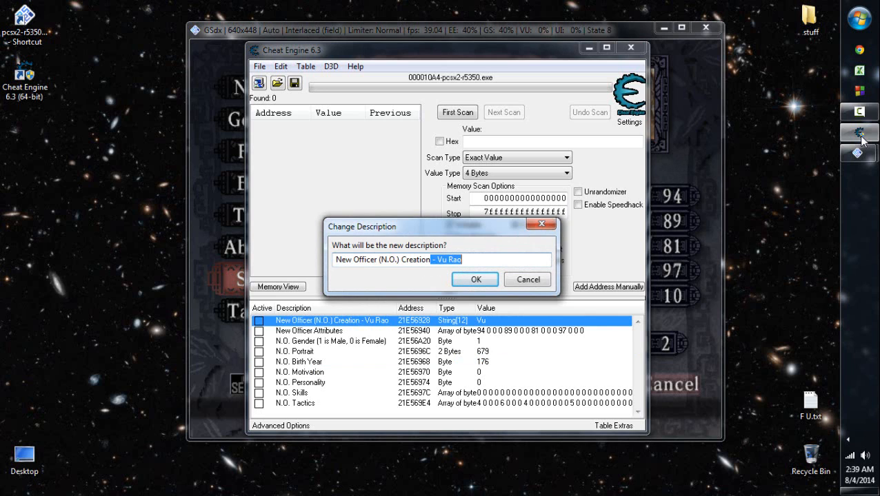
key(BackSpace)
text(Name)
key(BackSpace)
key(BackSpace)
text(e)
key(BackSpace)
key(BackSpace)
key(BackSpace)
text(- Off)
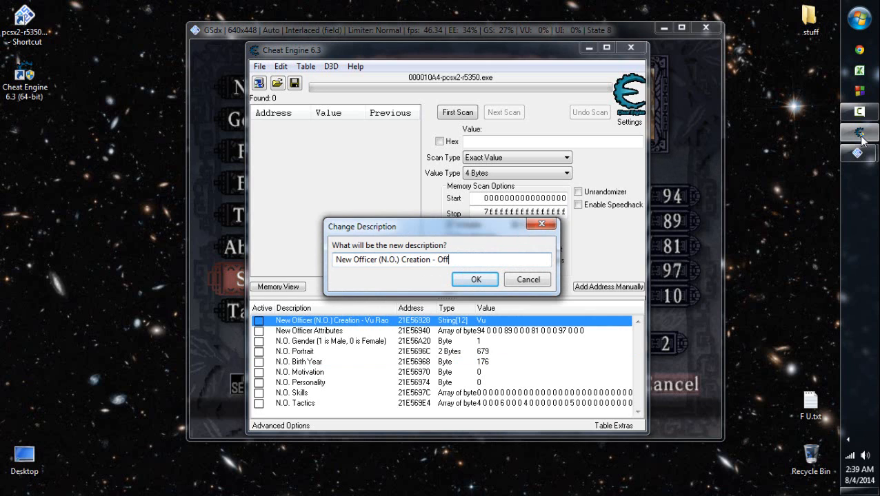
text(icer Name)
key(BackSpace)
key(BackSpace)
key(BackSpace)
key(BackSpace)
text(Last Name)
key(Return)
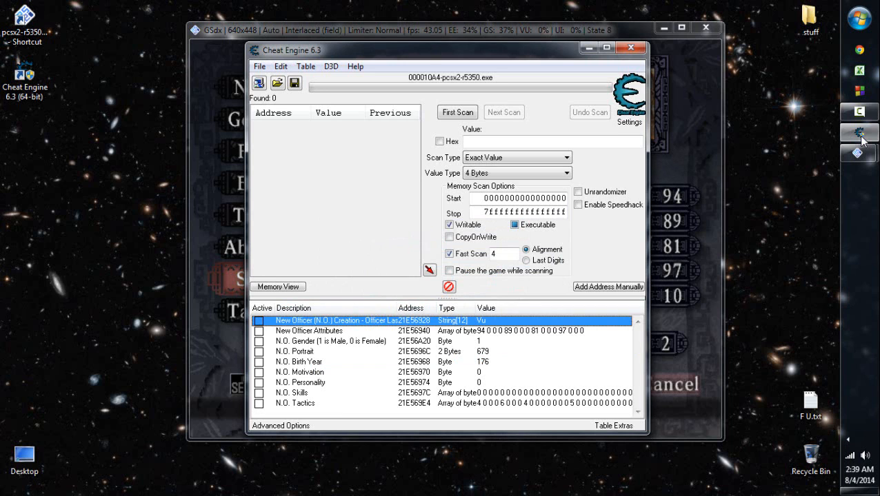
- Shorten the description of the New Officer Attributes record to "N.O. Attributes"
key(Down)
key(Return)
key(Home)
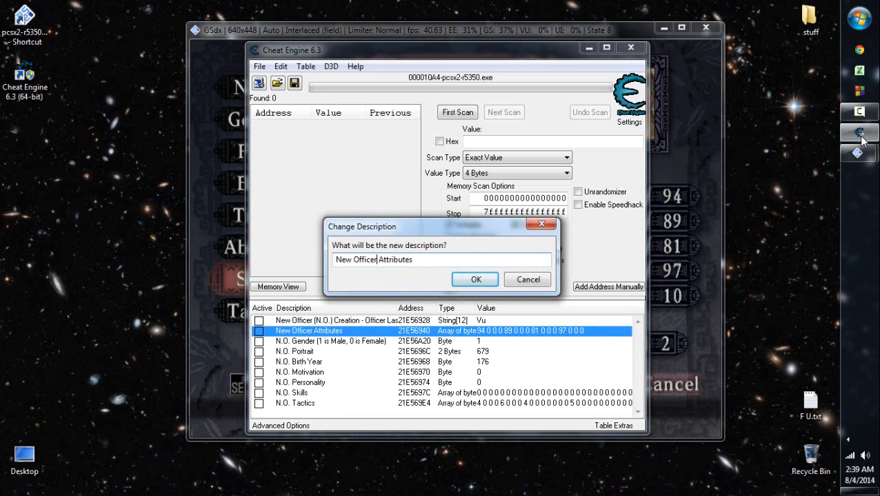
key(ctrl+shift+Right)
key(ctrl+shift+Right)
text(N.O.)
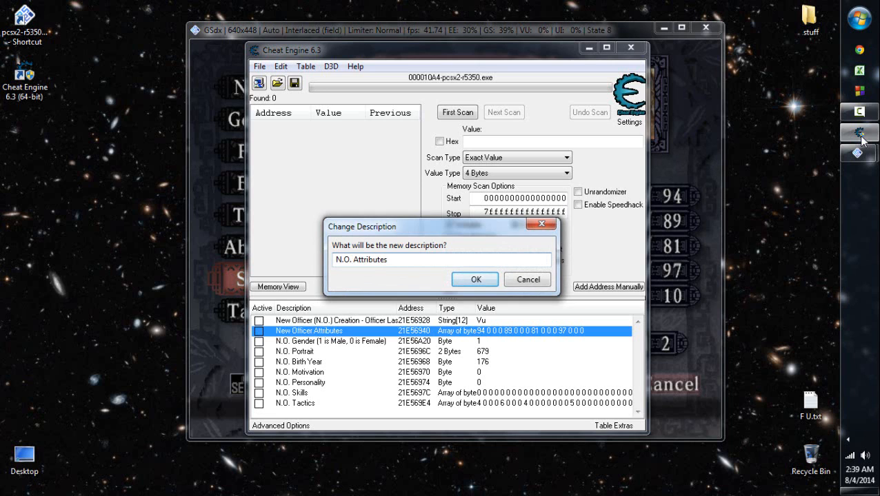
key(Return)
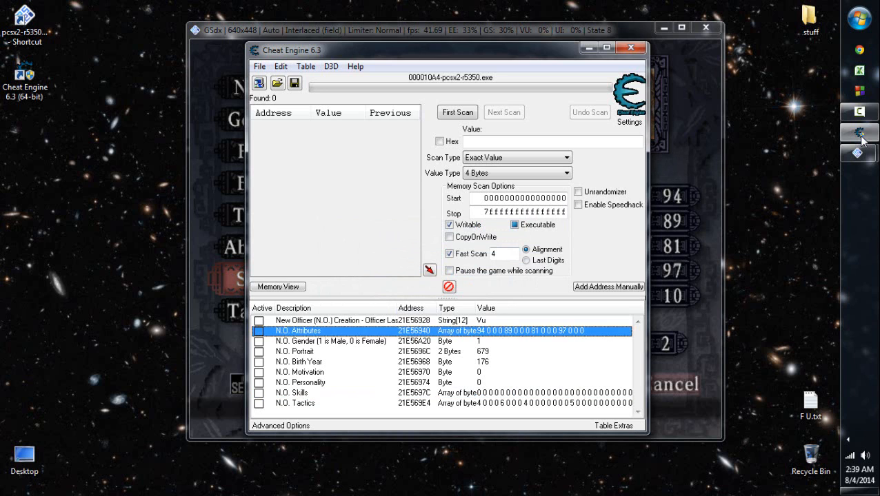
- Check the value type and length of the officer last name record without changing them, and return to N.O. Attributes
key(Up)
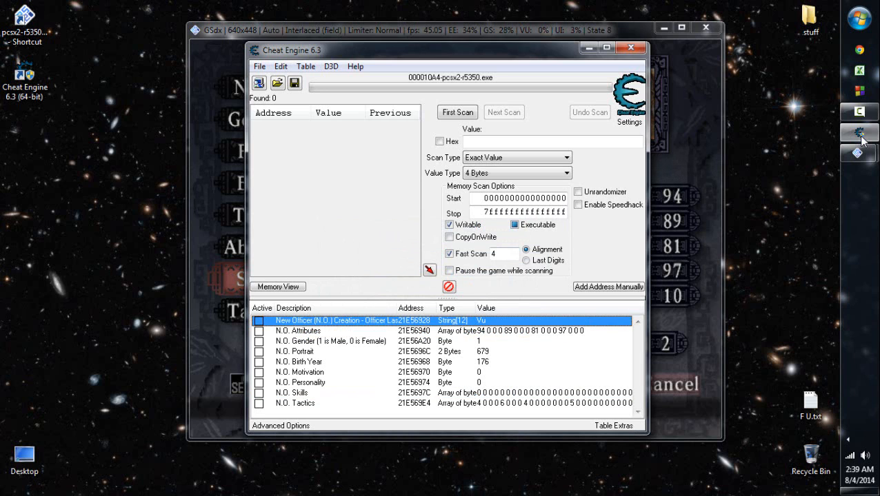
key(alt+Return)
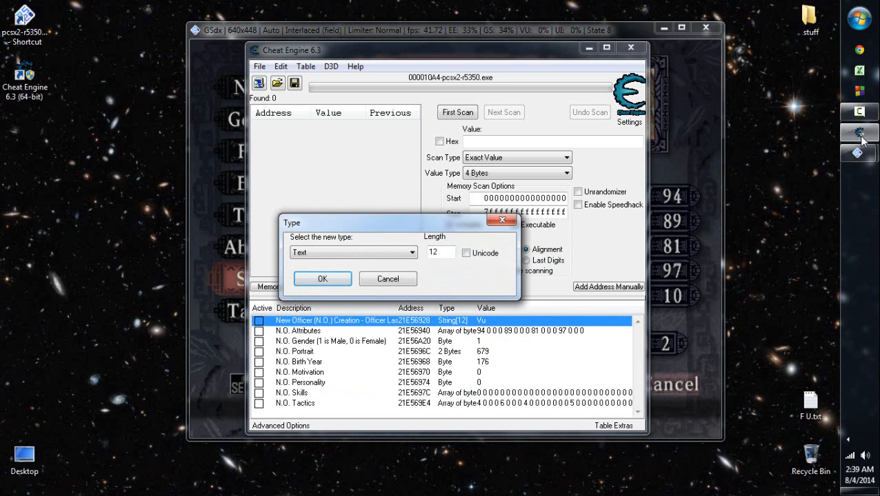
key(Escape)
key(Down)
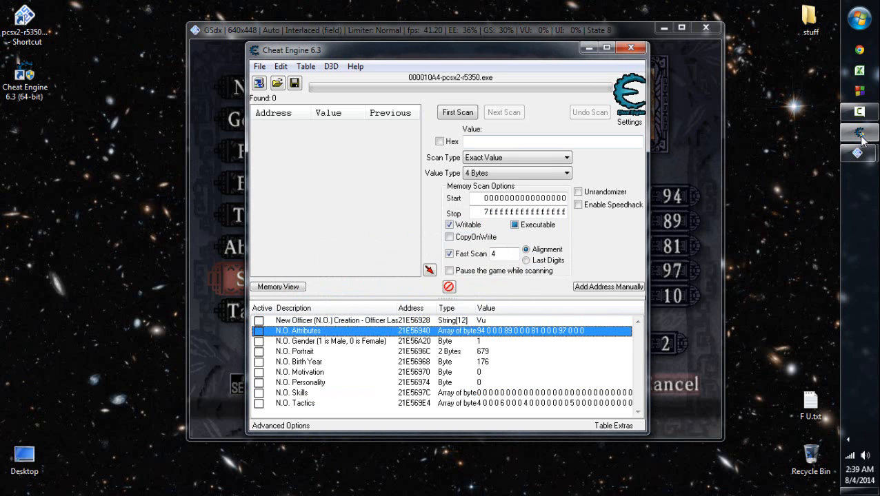
- Arrange Cheat Engine and the game window side by side, narrowing Cheat Engine and its record description column so the values show
drag(428, 50, 187, 43)
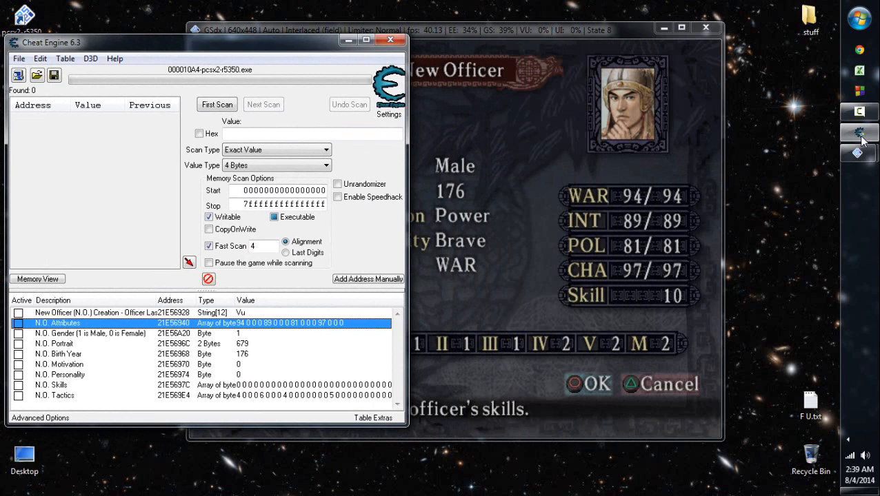
drag(400, 34, 599, 41)
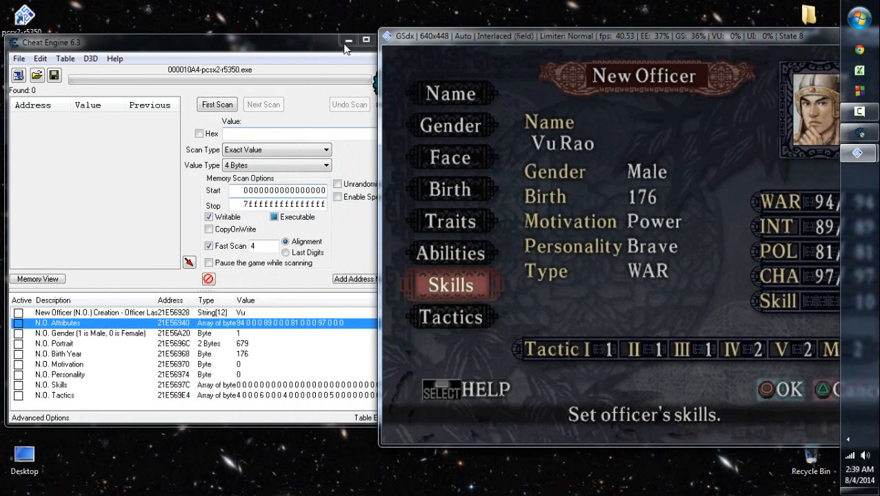
click(292, 47)
drag(155, 301, 104, 300)
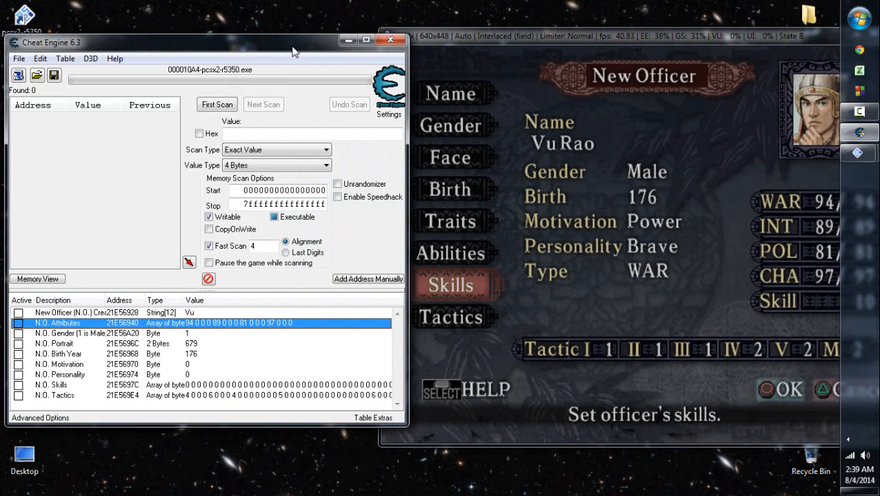
drag(408, 207, 373, 207)
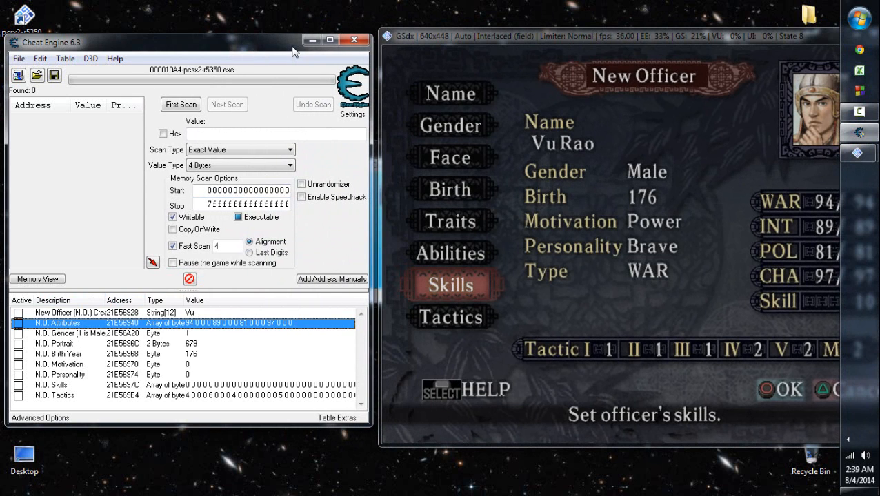
drag(530, 37, 481, 37)
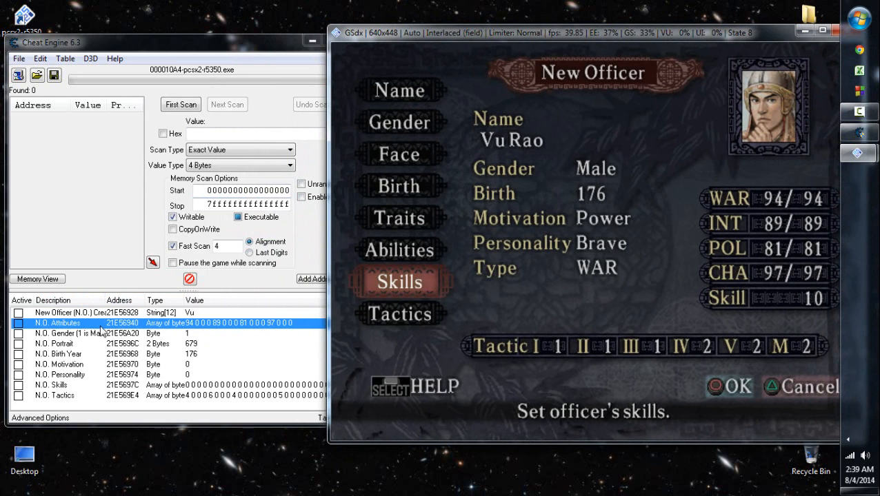
- Compare the N.O. records from Attributes through Personality with the officer's details shown in the game
double_click(232, 330)
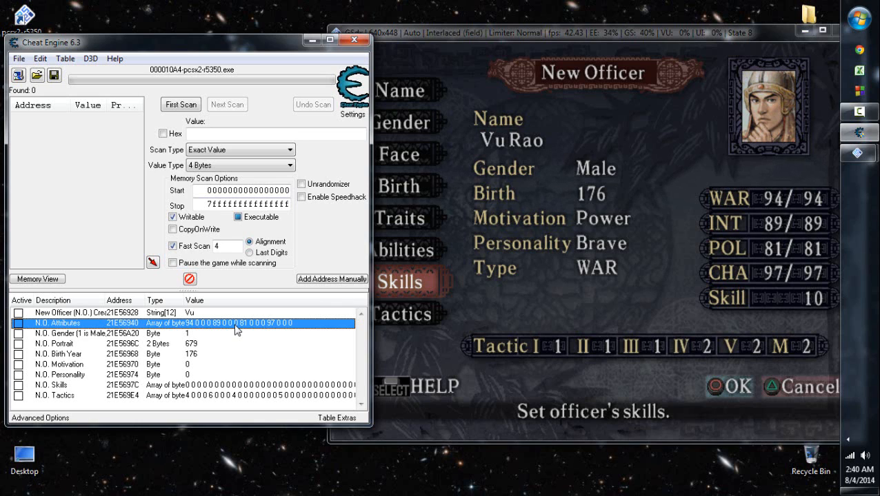
key(Down)
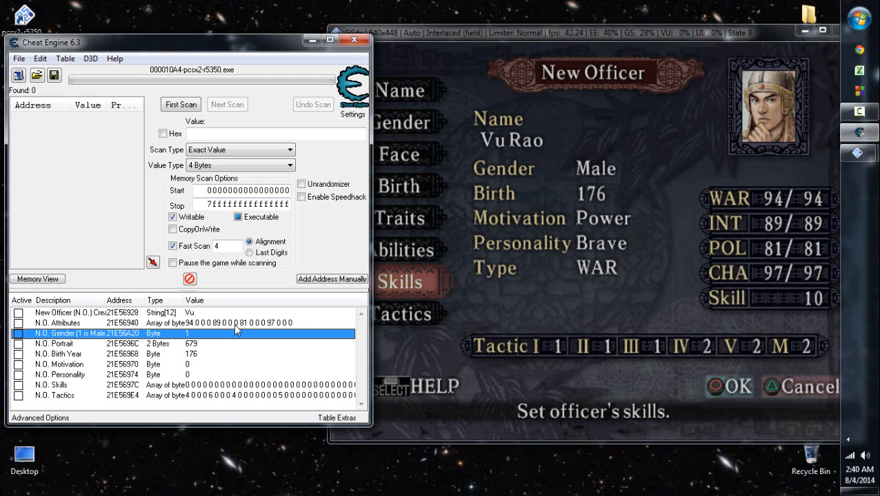
key(Down)
key(Down)
key(Down)
key(Down)
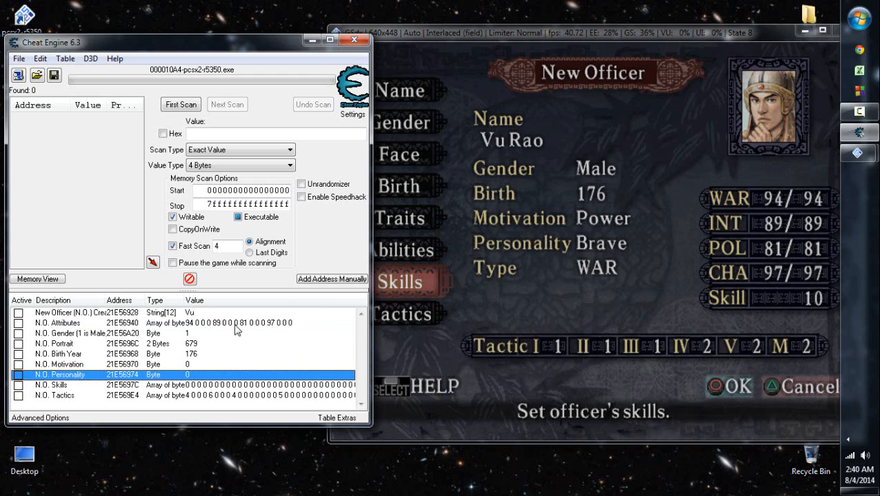
- Browse the memory region of the N.O. Personality record and look upward to the rows holding the officer's name
key(Menu)
key(Up)
key(Up)
key(Up)
key(Up)
key(Up)
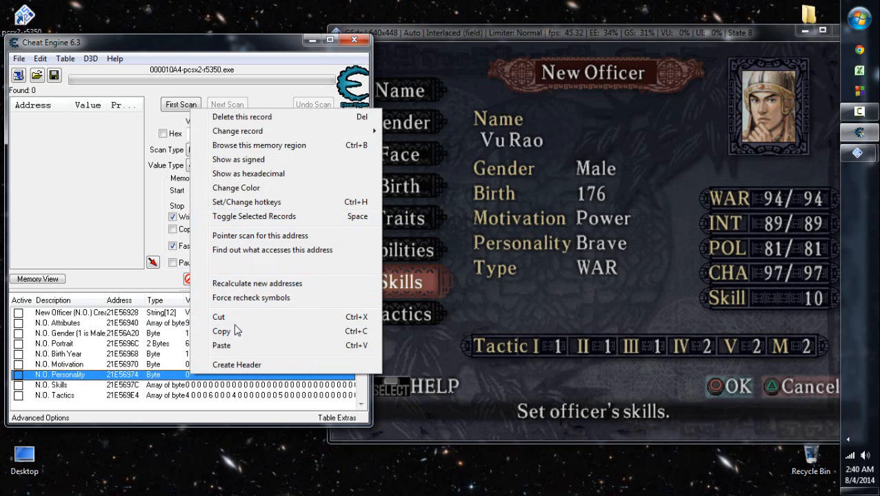
key(Return)
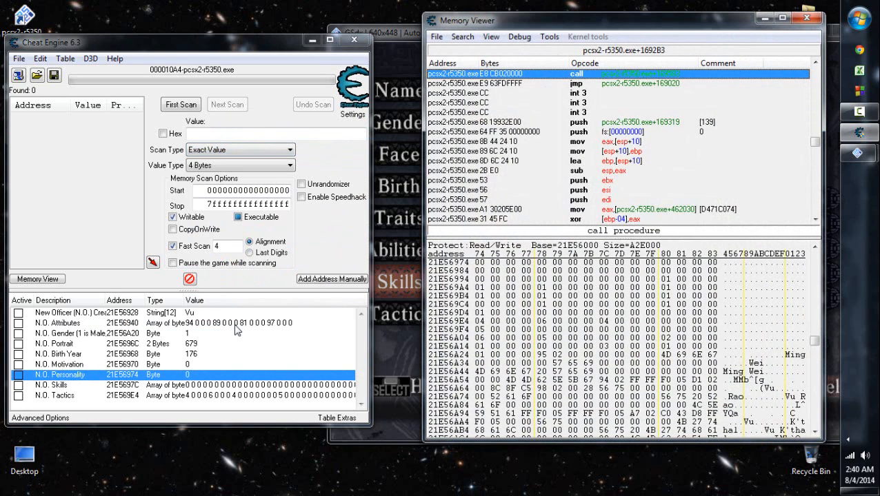
key(Up)
key(Up)
key(Up)
key(Up)
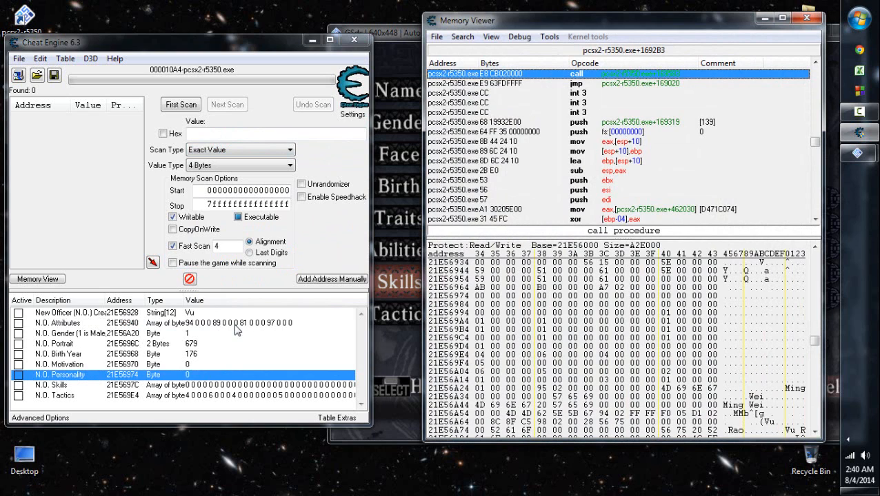
key(Up)
key(Up)
key(Up)
key(Up)
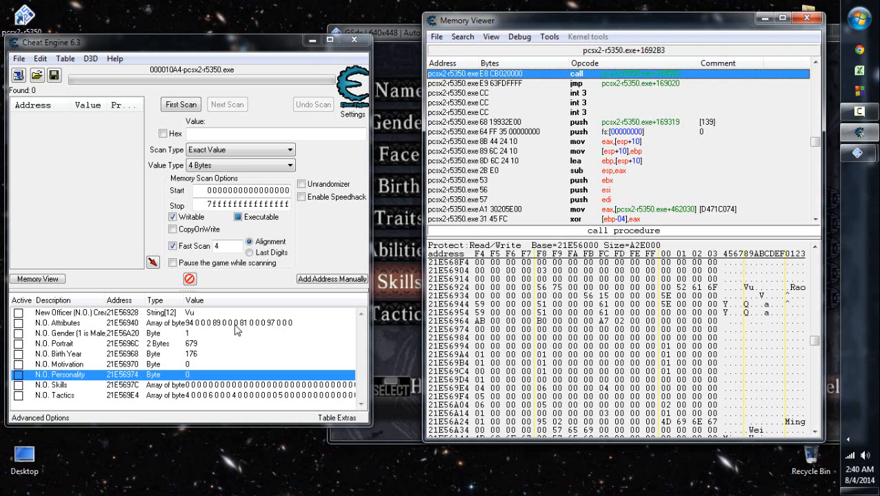
- Locate the bytes of the officer's first name in the 21E56924 row of the memory view
key(Down)
key(Right)
key(Right)
key(Right)
key(Right)
key(Up)
key(Right)
key(Right)
key(Right)
key(Right)
key(Right)
key(Right)
key(Right)
key(Right)
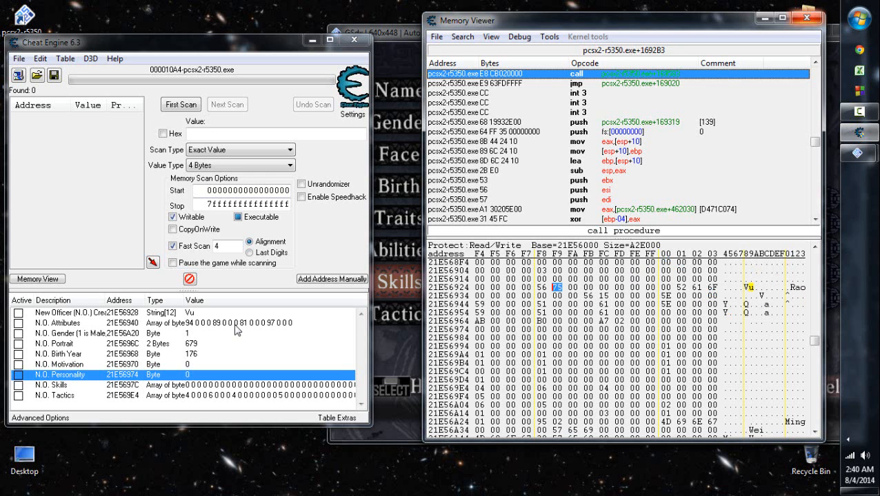
- Close the memory view and browse the memory region of the New Officer name record at 21E56928 instead
click(806, 19)
right_click(204, 312)
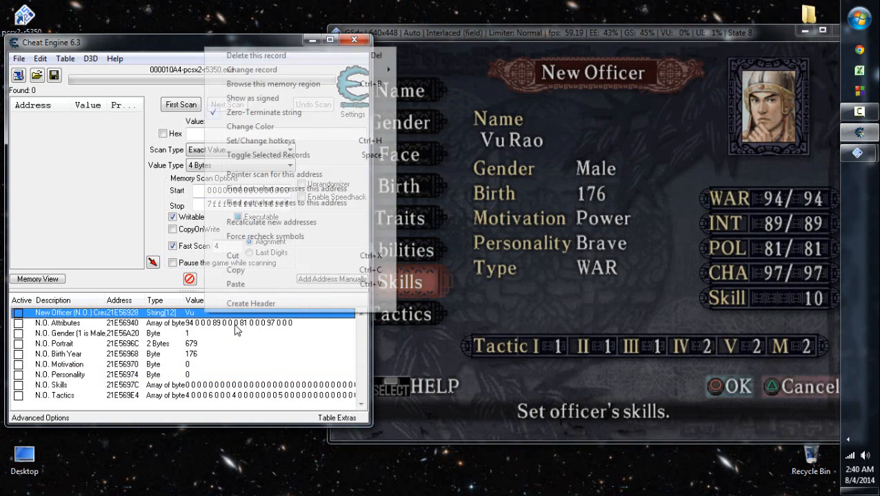
click(273, 83)
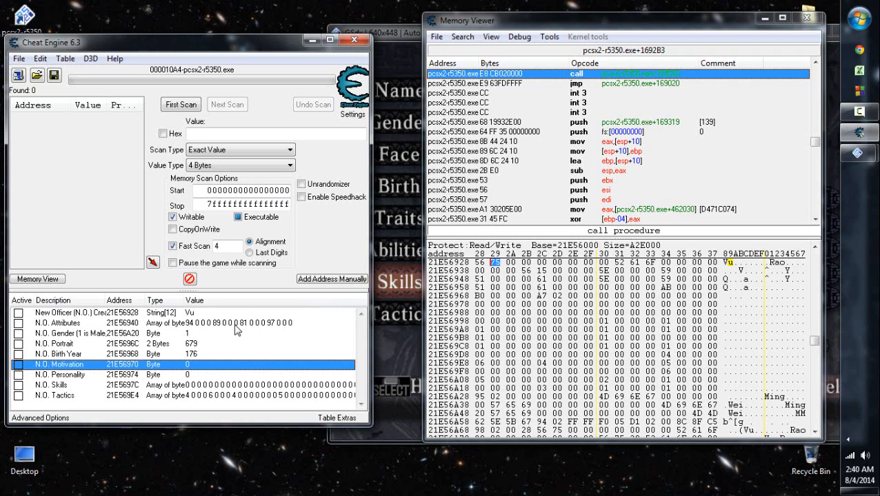
- Compare the bytes from the birth year at 21E56968 through the portrait with the N.O. Birth Year and N.O. Motivation record addresses
click(479, 296)
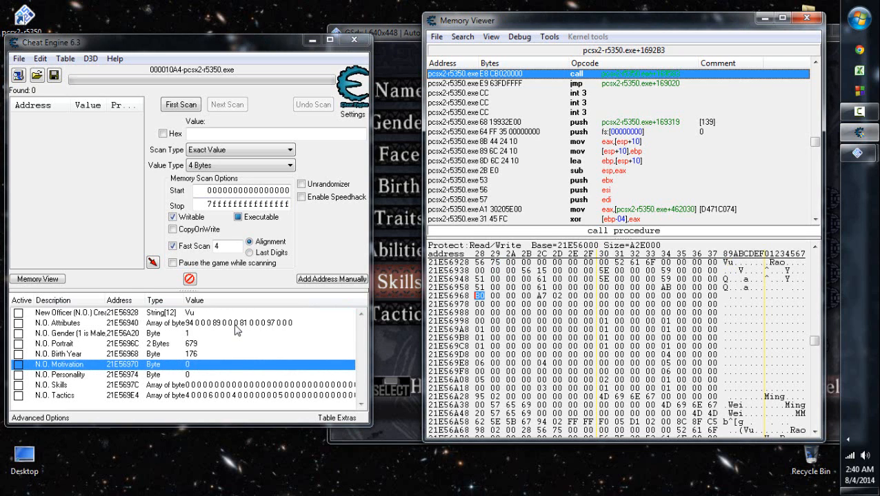
key(Right)
key(Right)
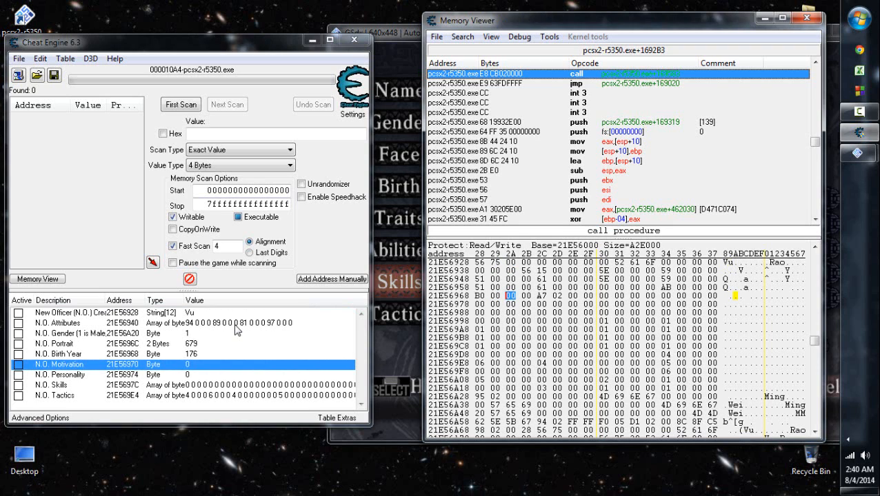
click(191, 354)
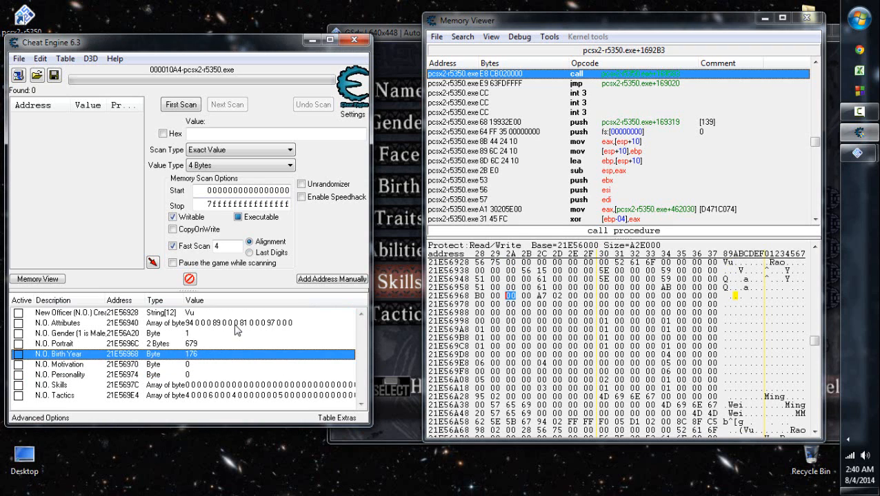
key(Down)
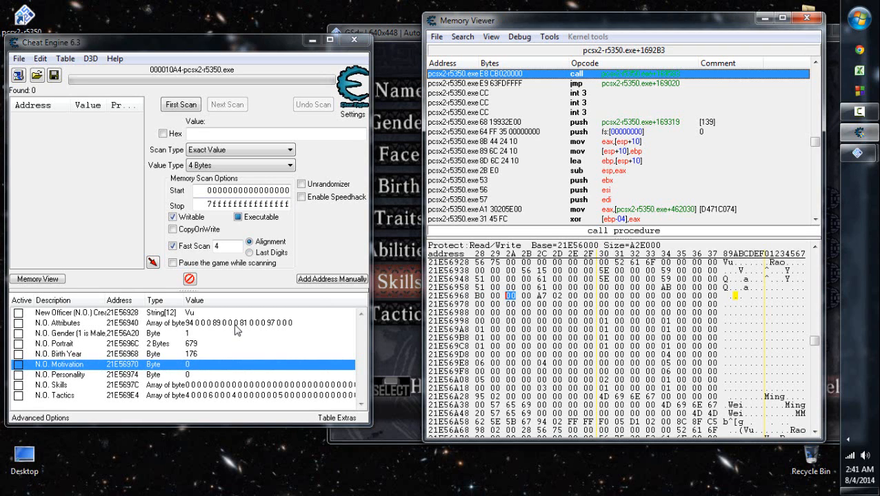
key(Right)
key(Right)
key(Right)
key(Right)
- Set the N.O. Motivation value to 1 to identify its byte in memory, and set it back to 0
key(alt+Tab)
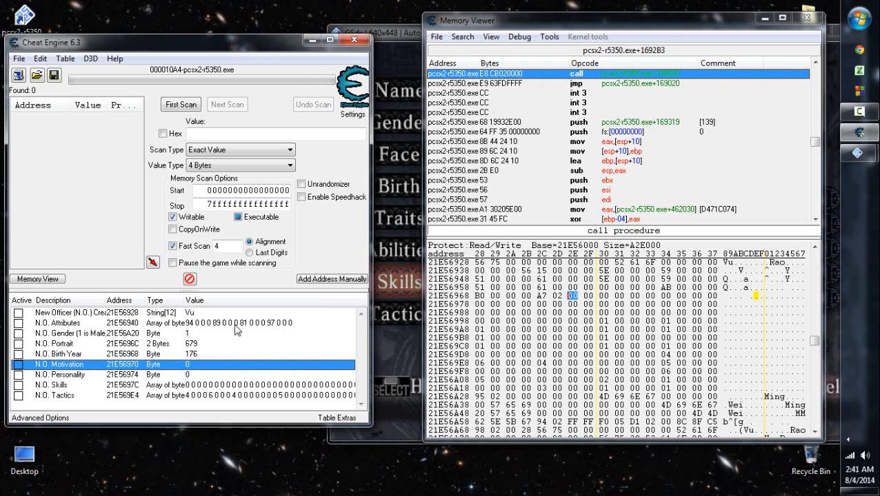
key(Return)
text(1)
key(Return)
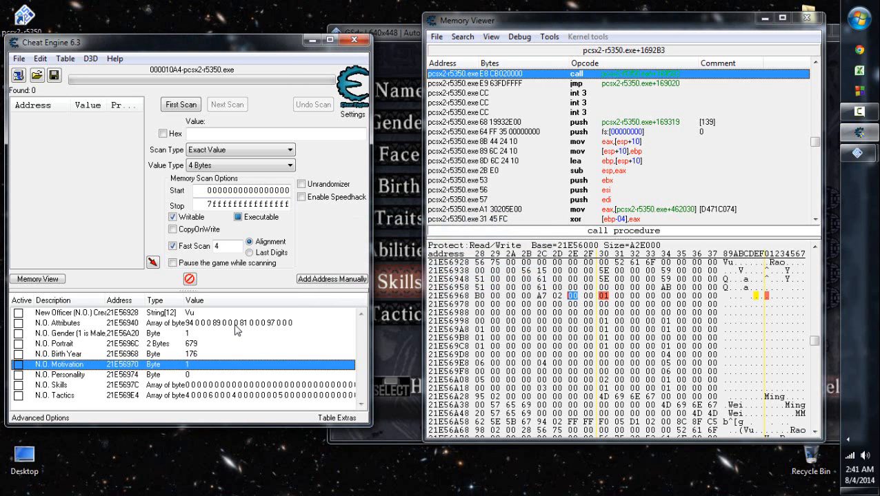
key(alt+Tab)
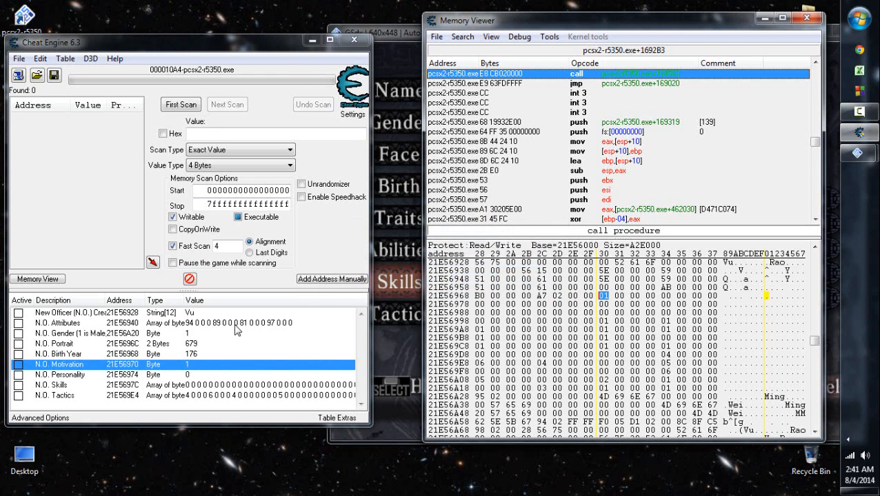
key(alt+Tab)
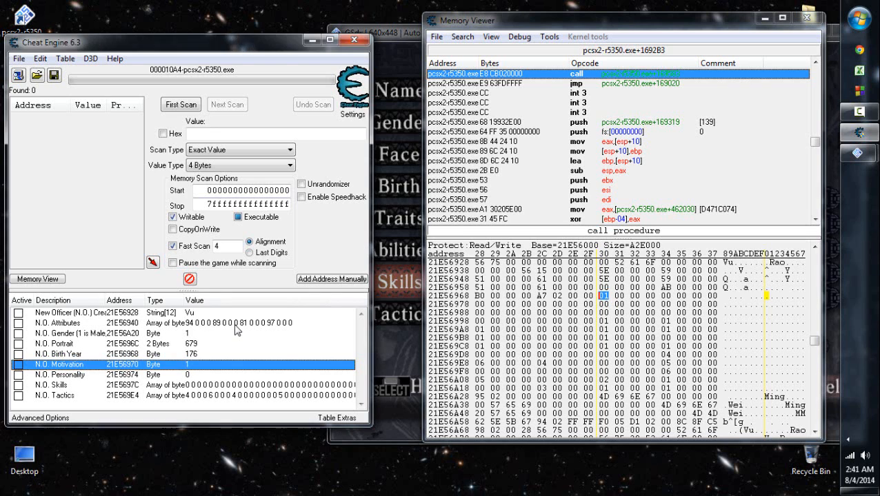
key(Return)
text(0)
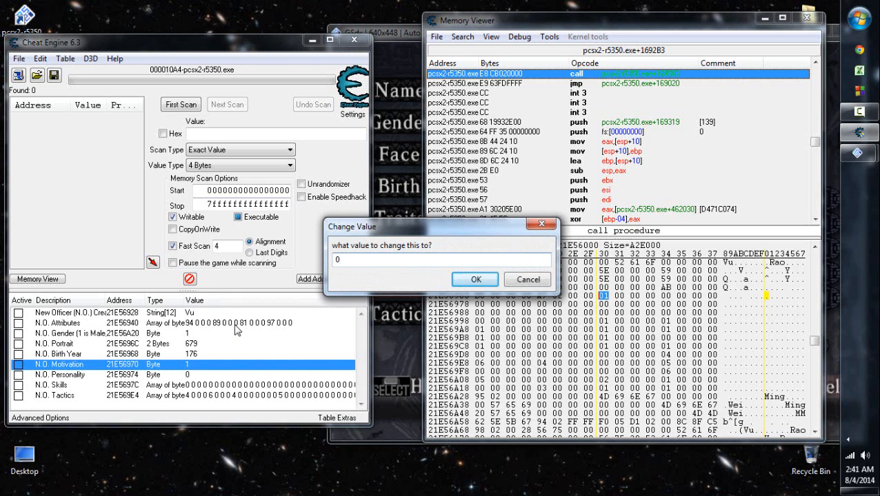
key(Return)
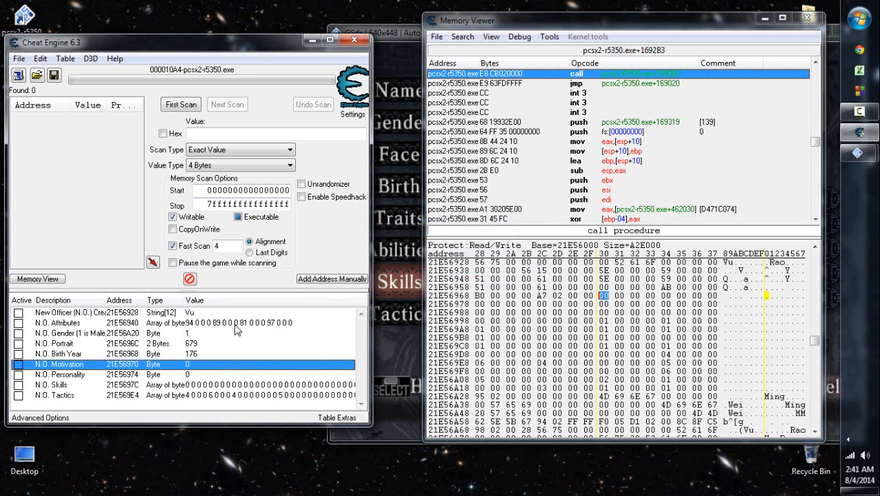
key(alt+Tab)
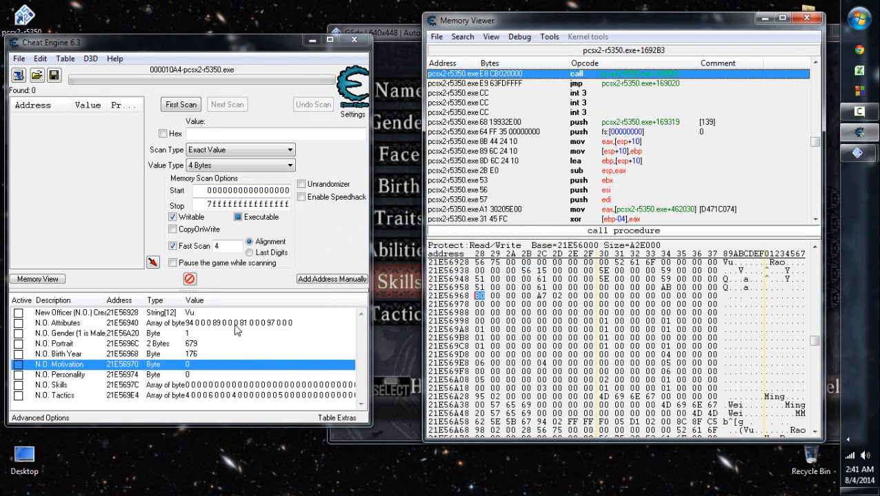
- Trace the bytes from the birth year at 21E56968 past motivation and personality to the unlabelled byte at 21E56978
key(Right)
key(Right)
key(Right)
key(Right)
key(Right)
key(Right)
key(Right)
key(Right)
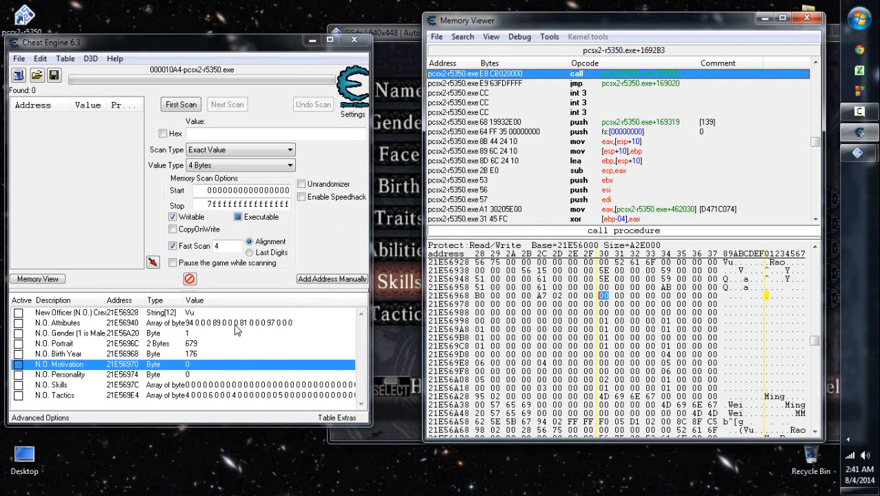
key(Right)
key(Right)
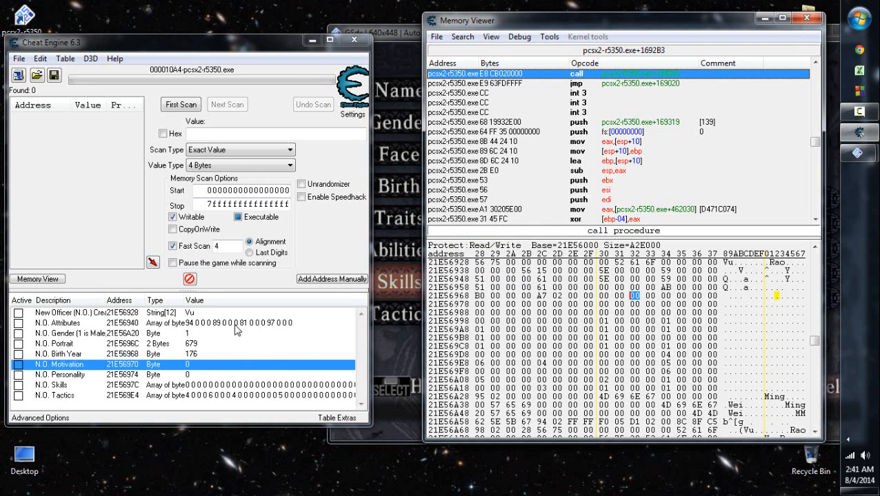
key(Right)
key(Right)
key(Right)
key(Right)
key(Right)
key(Right)
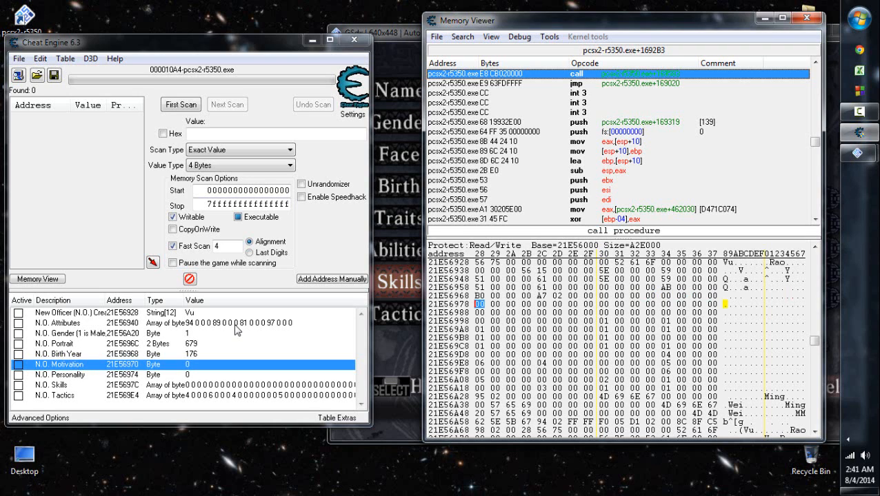
- Change the byte at offset 21E56978 to 1
key(Return)
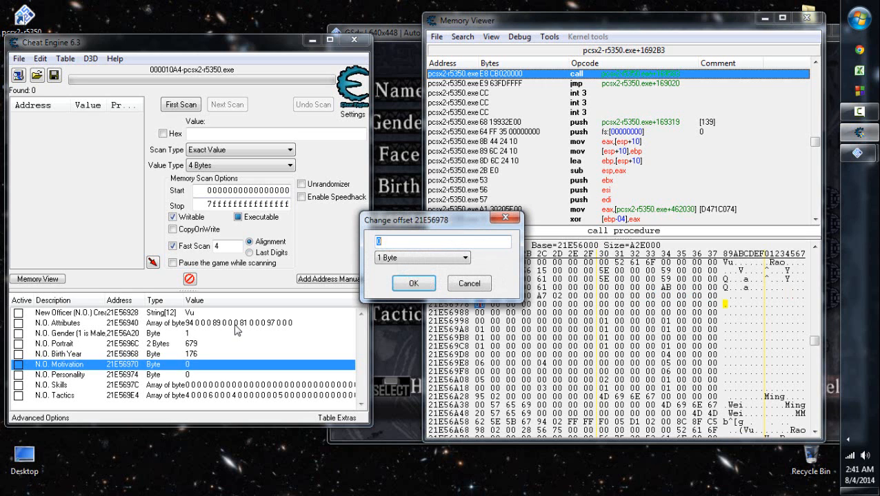
text(1)
key(Return)
- Switch to the game and refresh the New Officer screen to check the officer's Type, cancelling the gender change
click(393, 324)
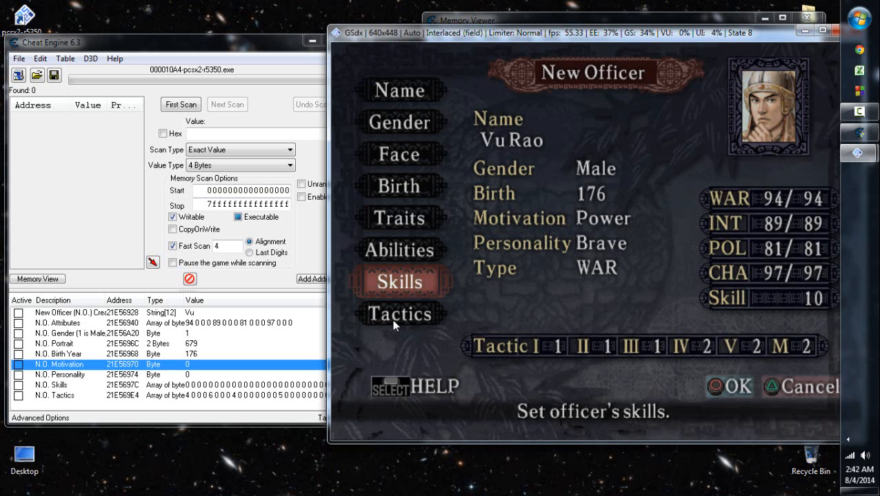
key(Up)
key(Up)
key(Up)
key(Up)
key(Up)
key(Return)
key(Right)
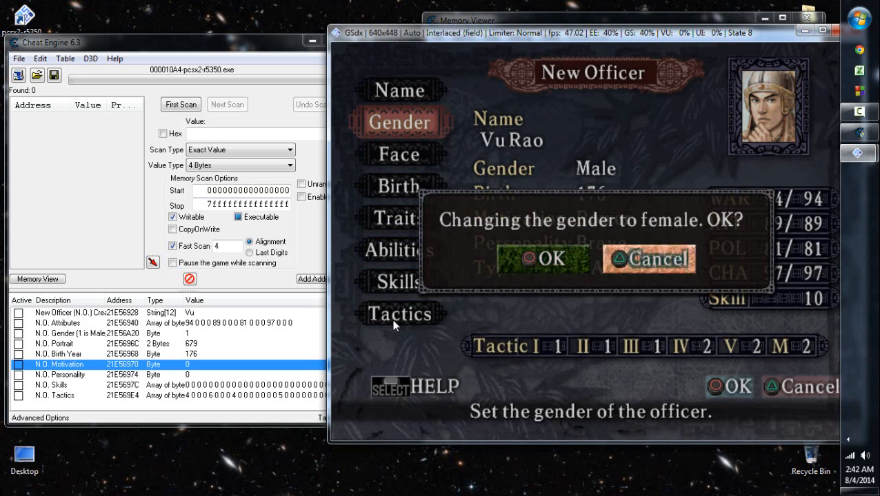
key(Up)
key(Return)
key(Escape)
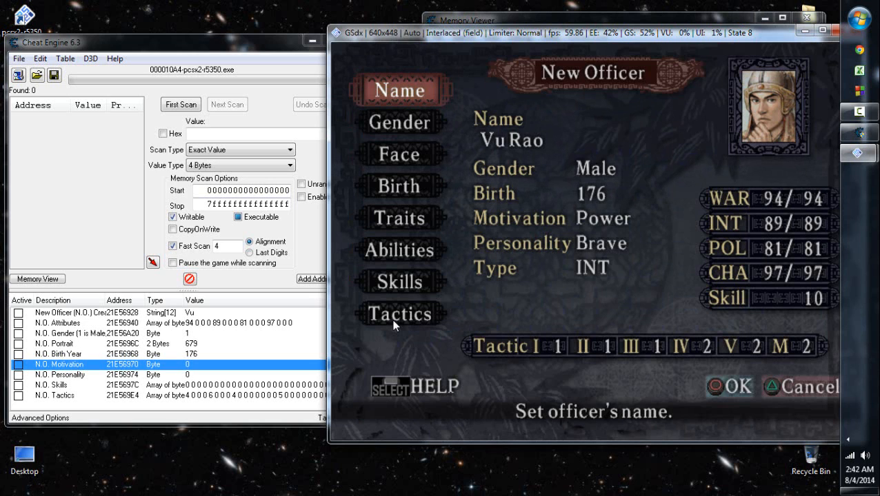
- Return to Cheat Engine and add address 21E56978 to the table as a Byte record described as "N.O. Type"
click(856, 135)
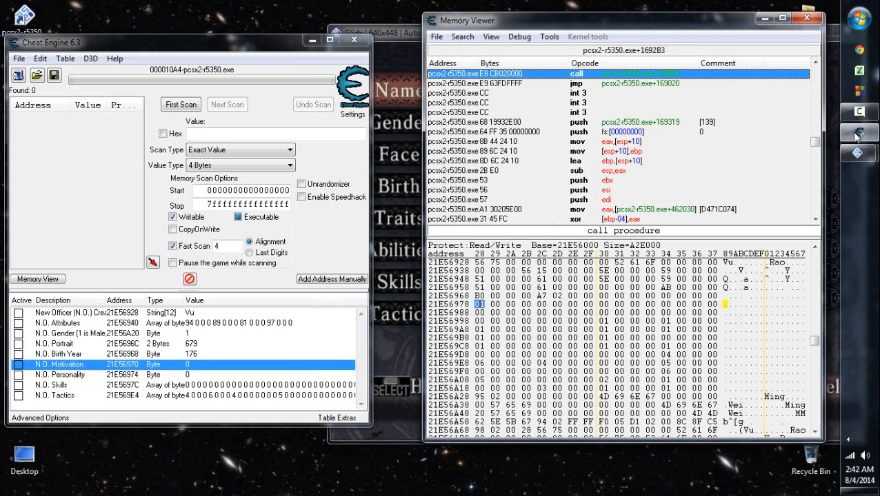
right_click(478, 304)
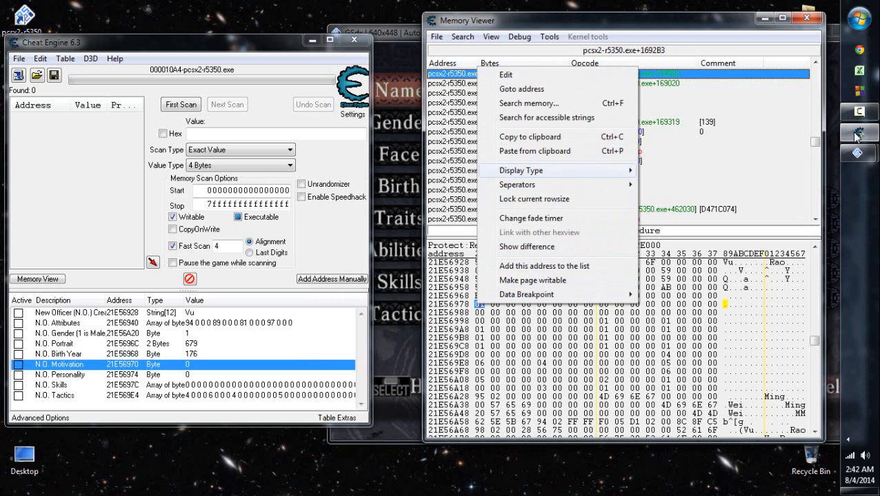
click(544, 267)
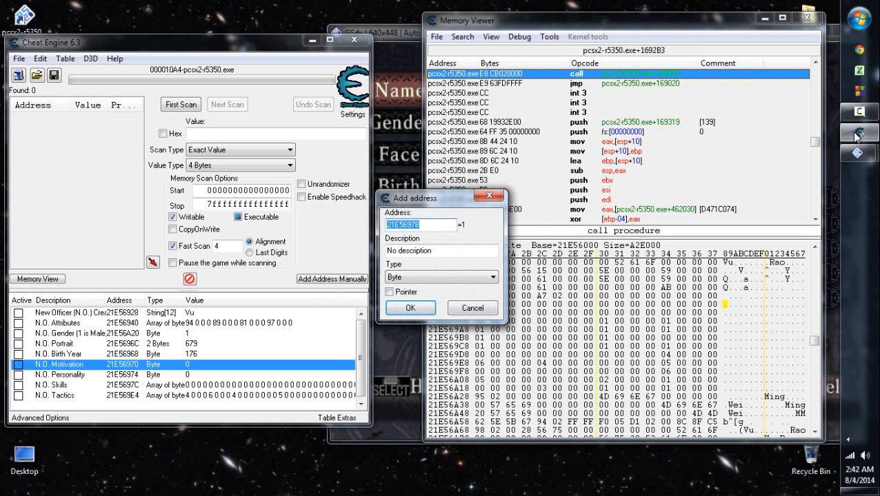
key(Tab)
text(N)
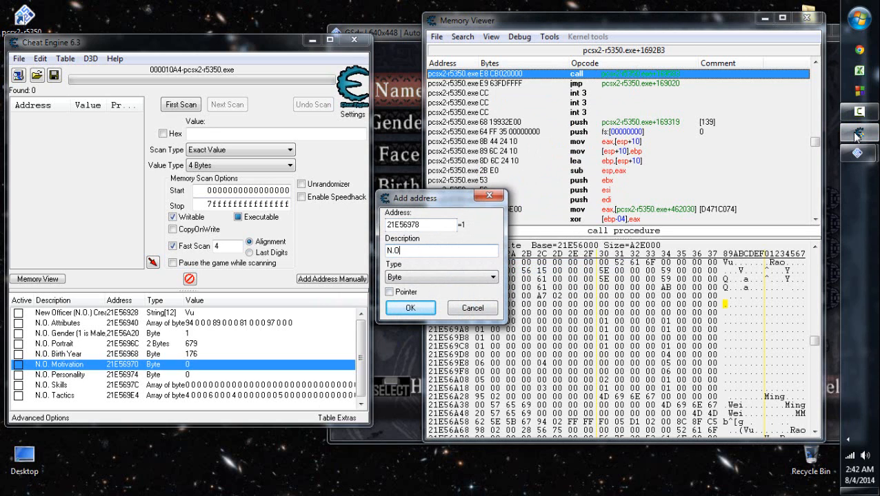
text(.O. Type)
key(Tab)
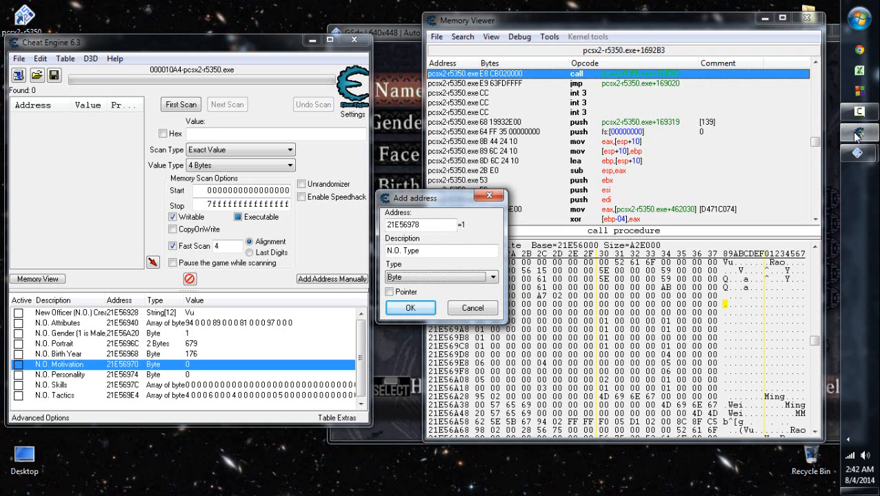
key(Return)
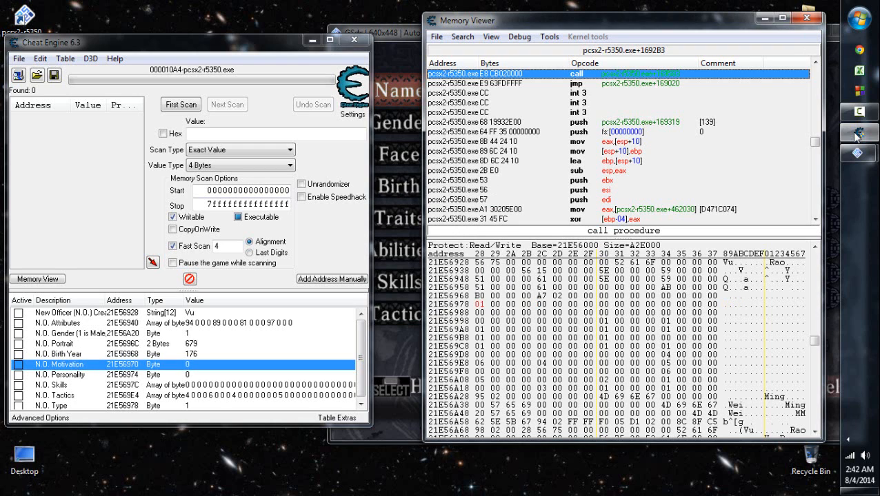
key(Right)
key(Right)
key(Right)
key(Left)
key(Left)
key(Left)
- Open the officer's Traits page in the game and examine the available motivation, personality and type options
click(395, 311)
key(Down)
key(Down)
key(Down)
key(Down)
key(Down)
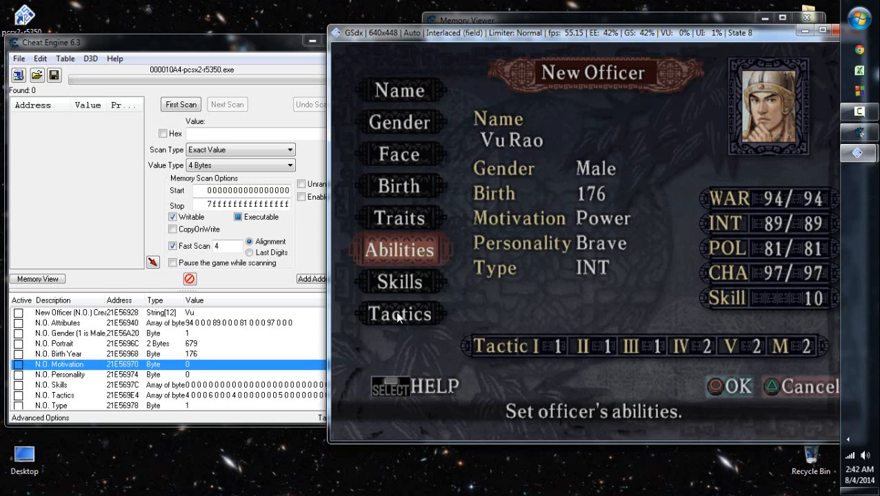
key(Return)
key(Escape)
key(Up)
key(Return)
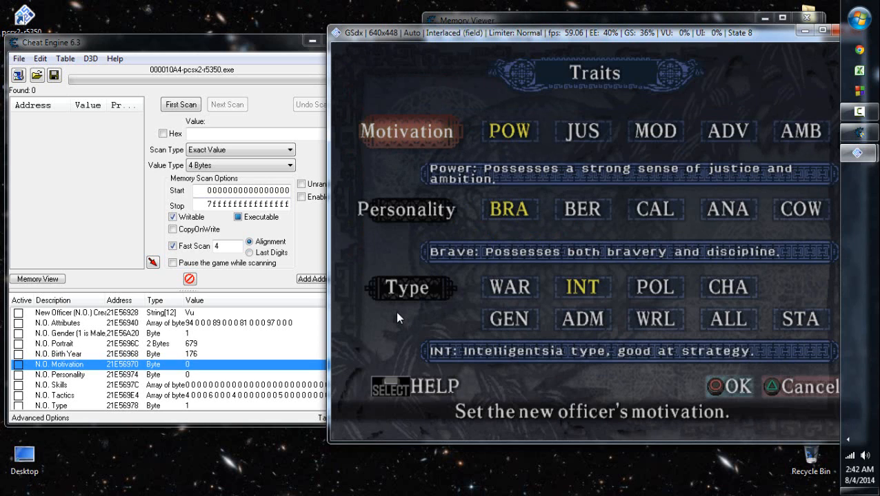
key(Escape)
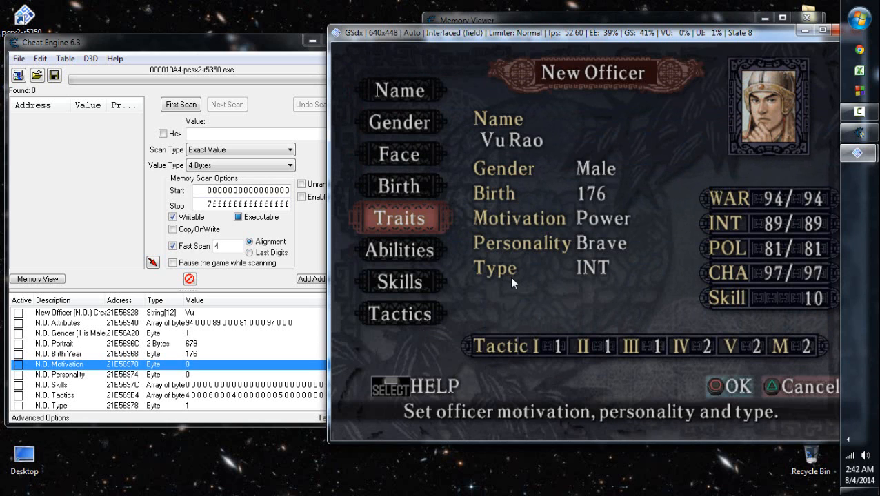
key(Return)
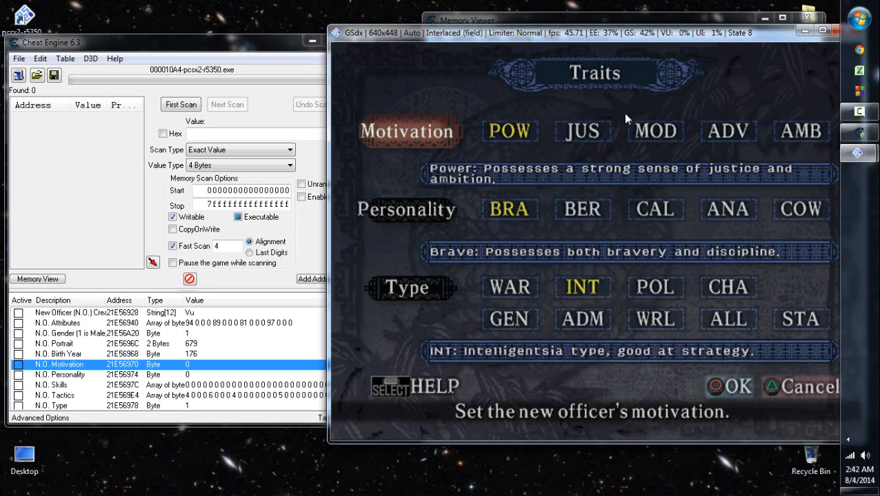
- Close the Traits page and move the N.O. Type record directly below N.O. Personality in the Cheat Engine table
key(Return)
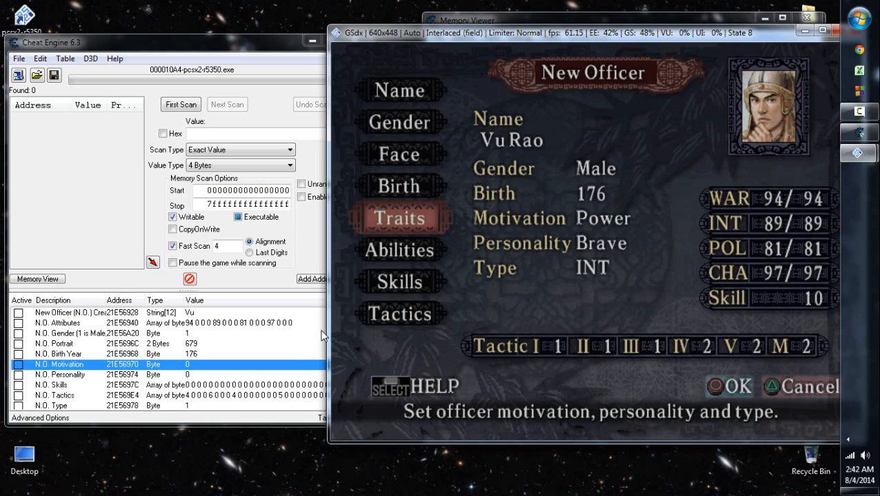
click(191, 404)
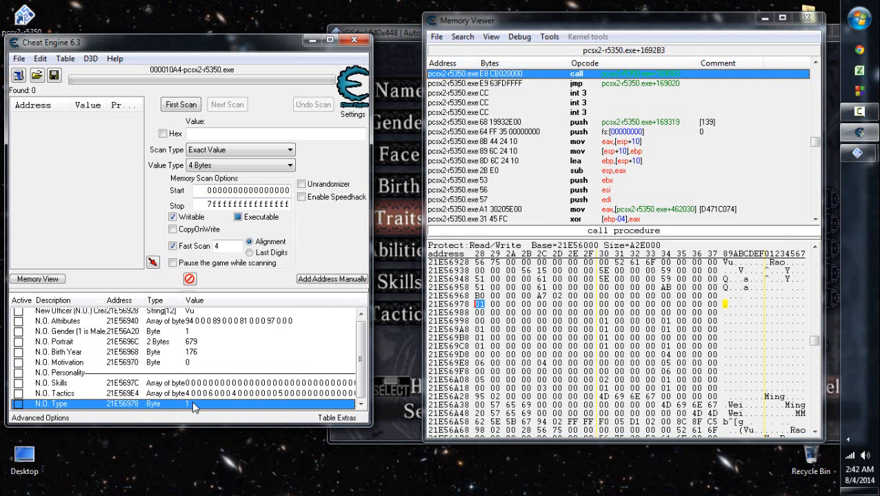
drag(192, 402, 192, 378)
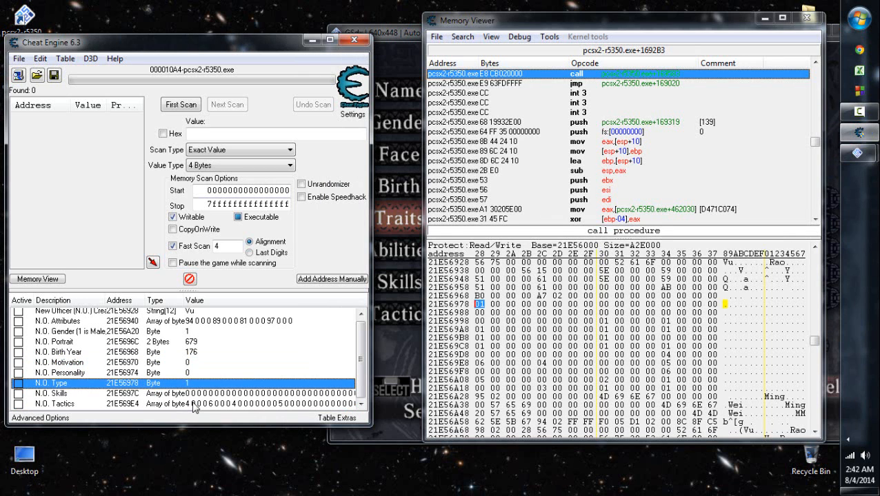
- Set the N.O. Type record's value to 4
key(Return)
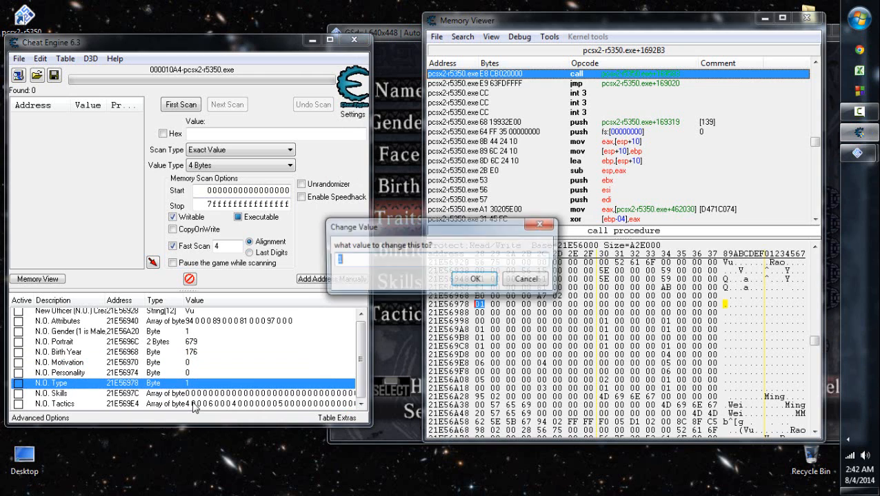
text(4)
key(Return)
- Switch to the game and refresh the New Officer screen to check the officer's Type
click(395, 200)
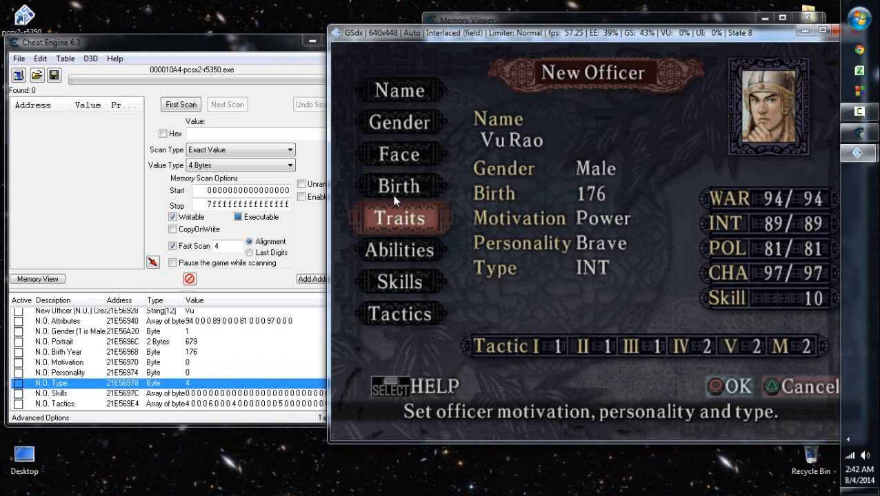
key(Up)
key(Up)
key(Up)
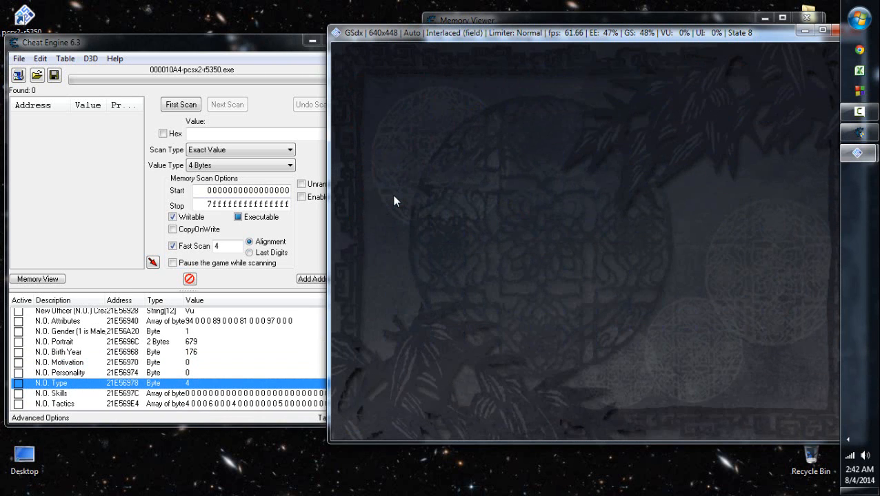
key(Down)
key(Down)
key(Down)
key(Down)
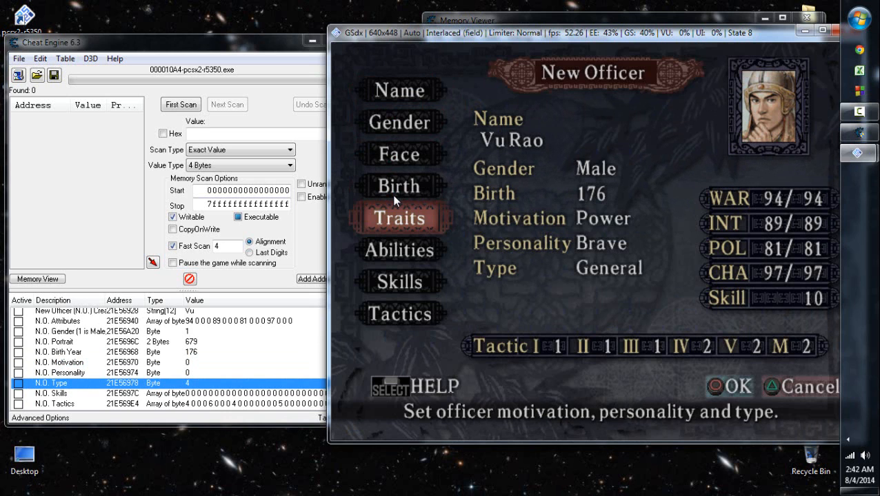
- View the officer's Skills page, close it, and view the Tactics page
key(Down)
key(Down)
key(Return)
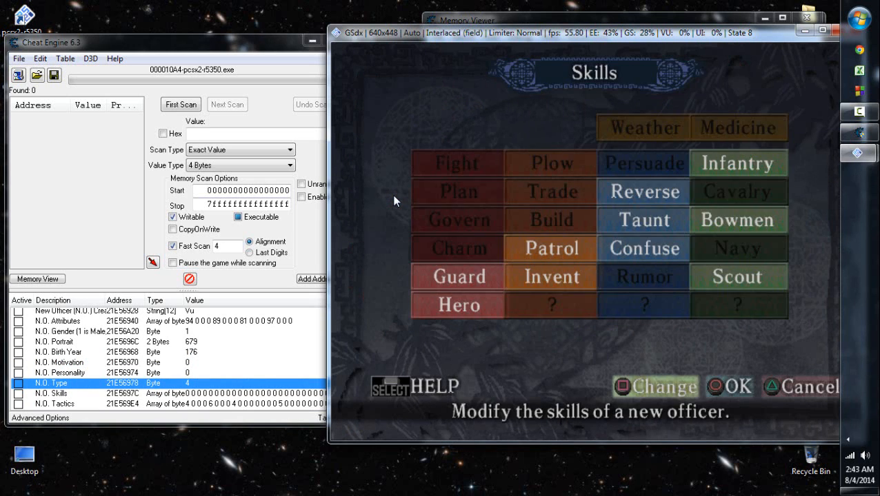
key(Escape)
key(Down)
key(Return)
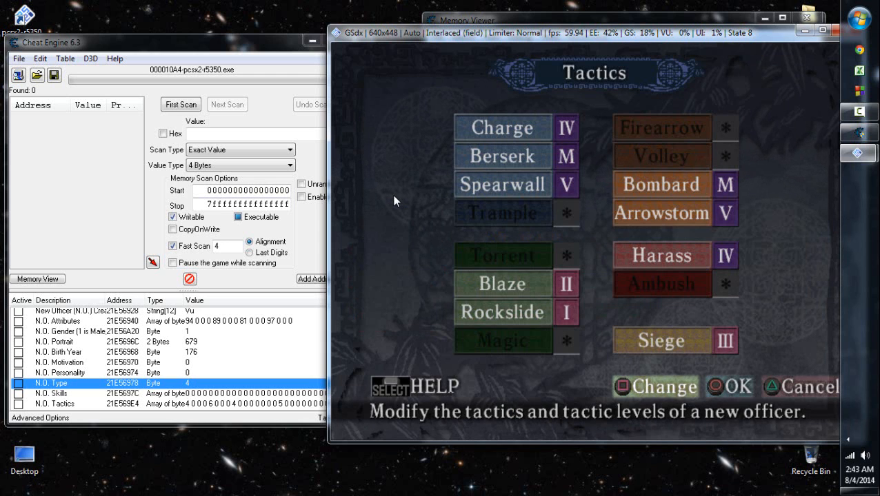
key(Escape)
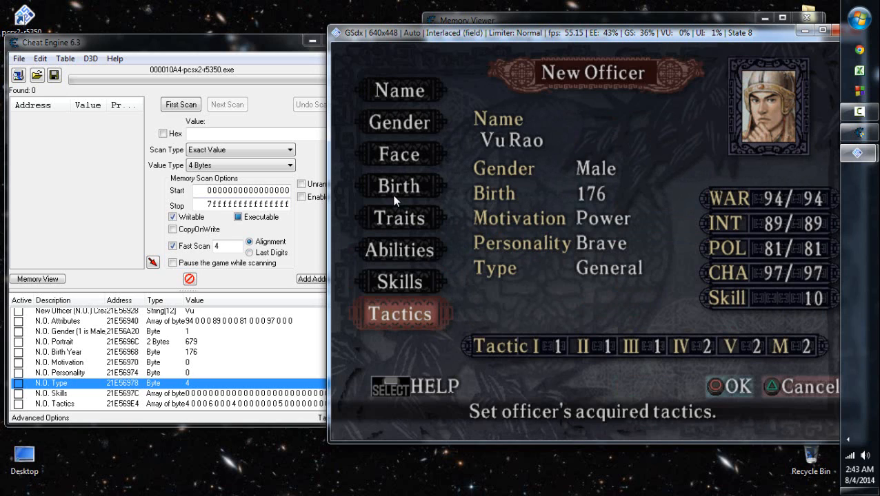
- View the officer's Traits page to check the selected type, and look briefly at the Abilities page
key(Up)
key(Up)
key(Up)
key(Down)
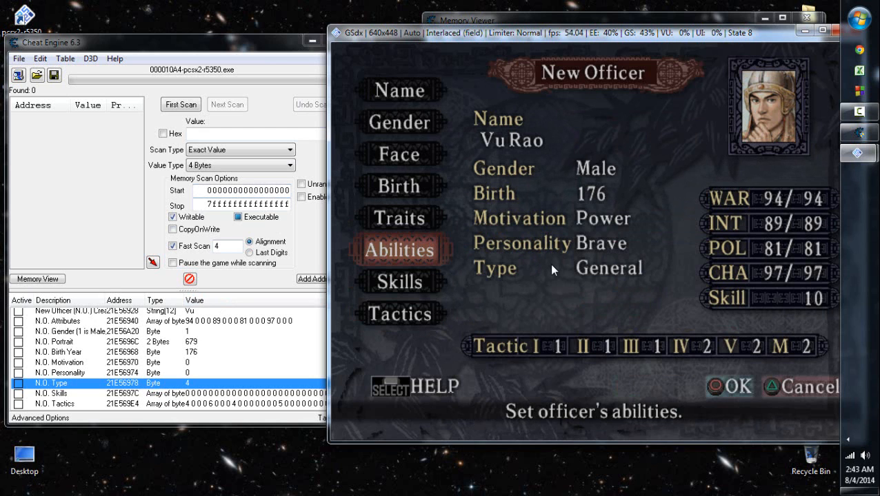
key(Up)
key(Return)
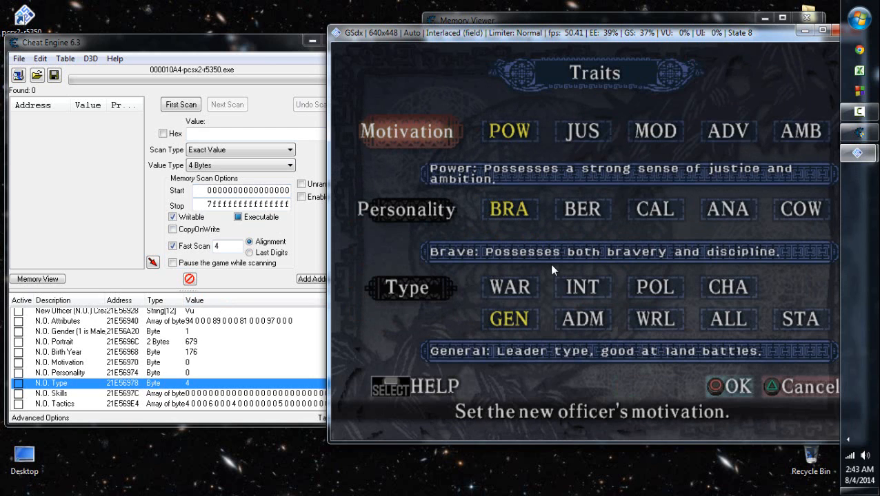
key(Escape)
key(Return)
key(Escape)
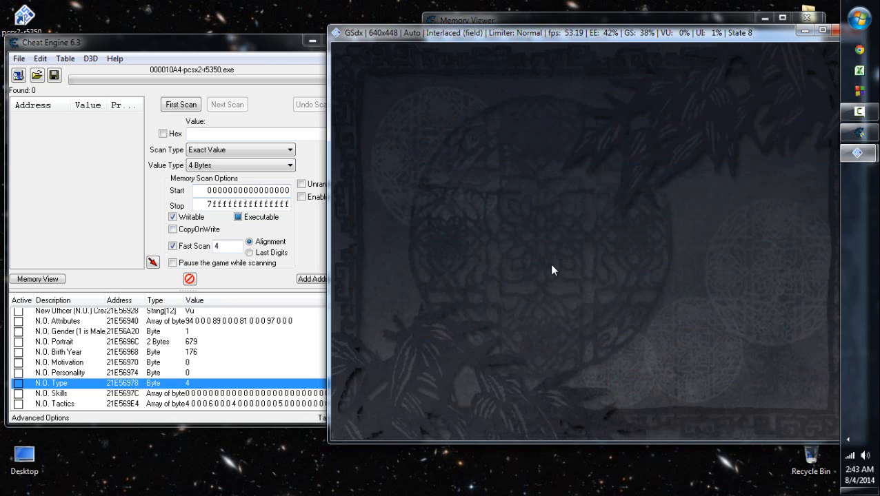
key(Down)
key(Return)
key(Escape)
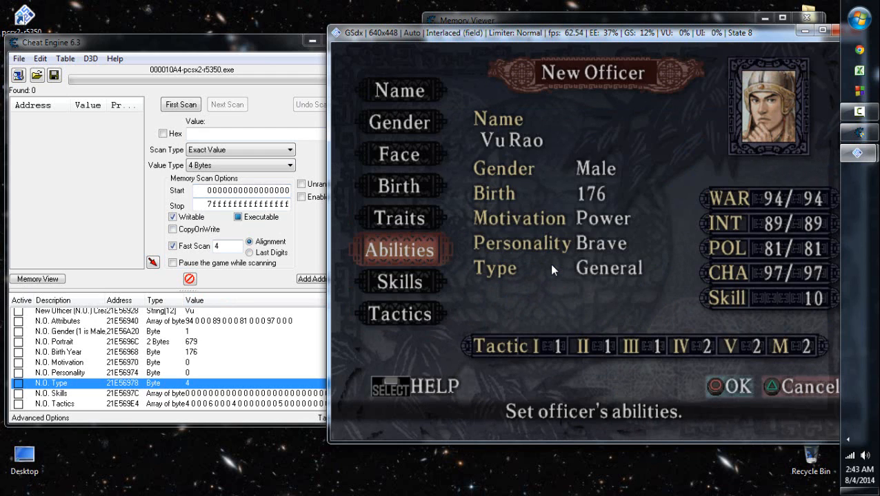
- Reopen the Traits page and compare its rows with the N.O. Motivation, Personality and Type records in the table
key(Up)
key(Return)
key(Down)
key(Down)
key(Up)
key(Up)
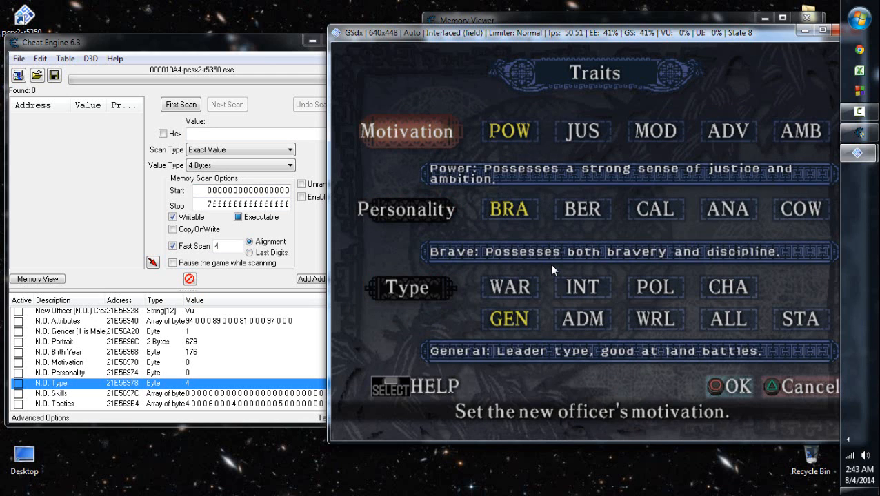
click(193, 367)
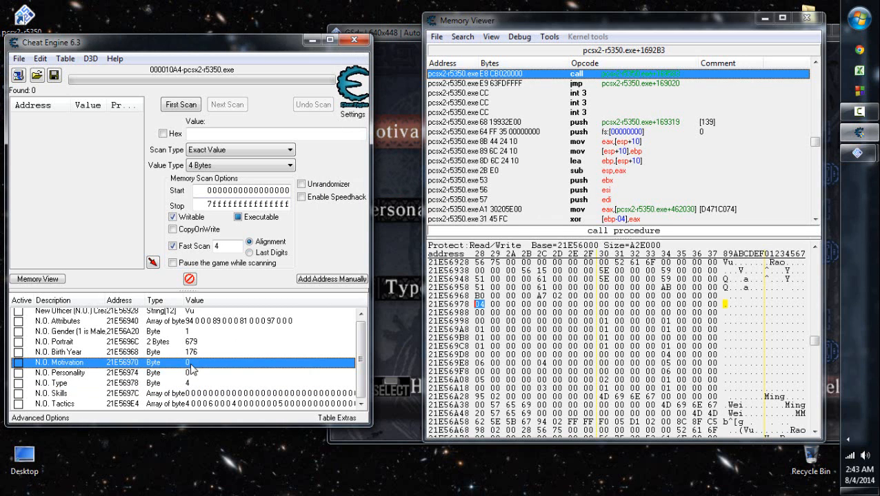
key(Down)
key(Down)
click(407, 288)
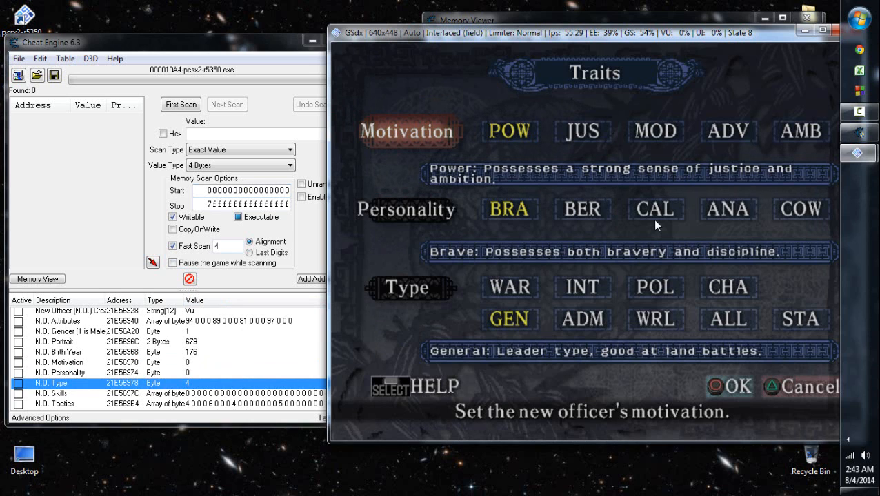
- Leave the Traits page, finish editing the officer and confirm saving the altered data
key(i)
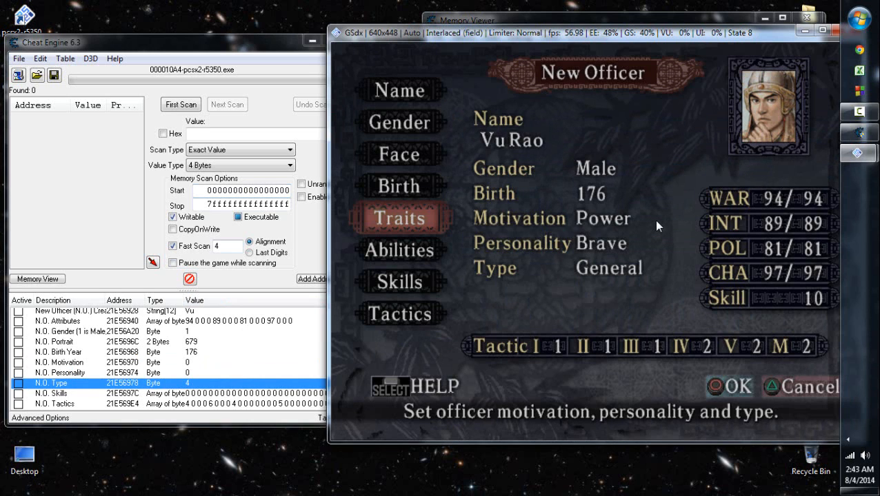
key(Down)
key(Down)
key(Down)
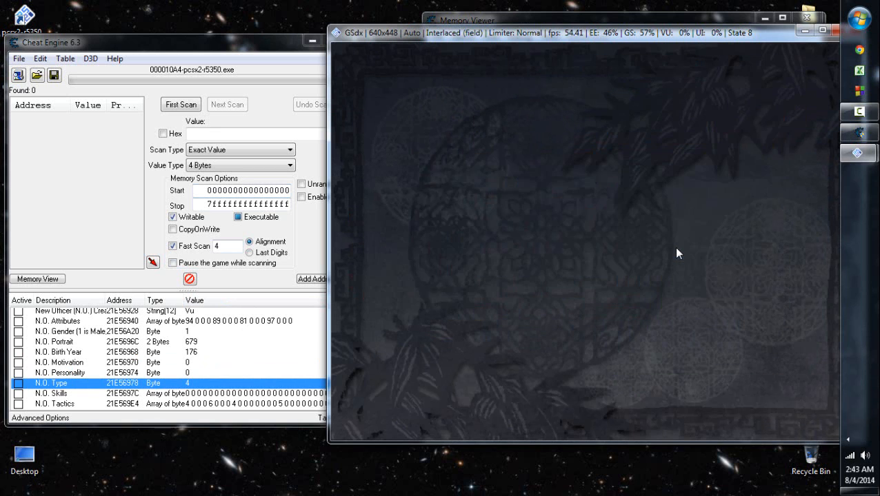
key(l)
key(i)
key(i)
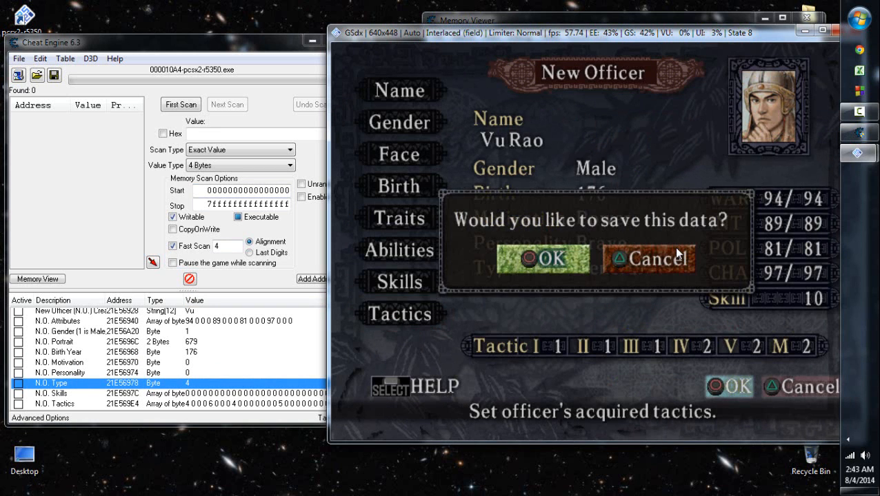
key(l)
- Save the New Officer data to the memory card in slot 1
key(Up)
key(Up)
key(l)
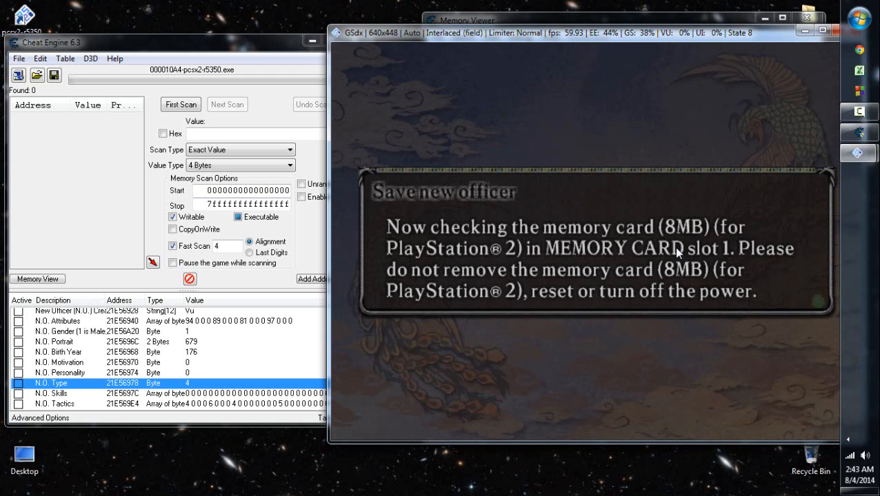
key(Left)
key(l)
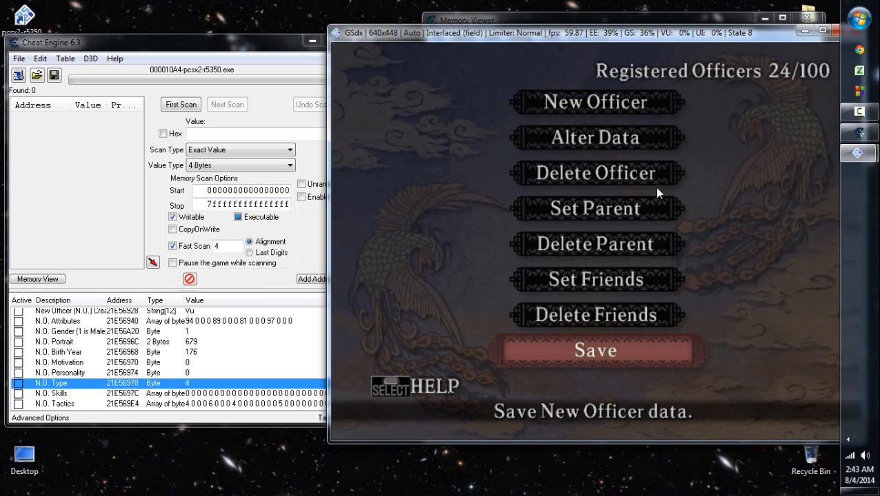
click(858, 111)
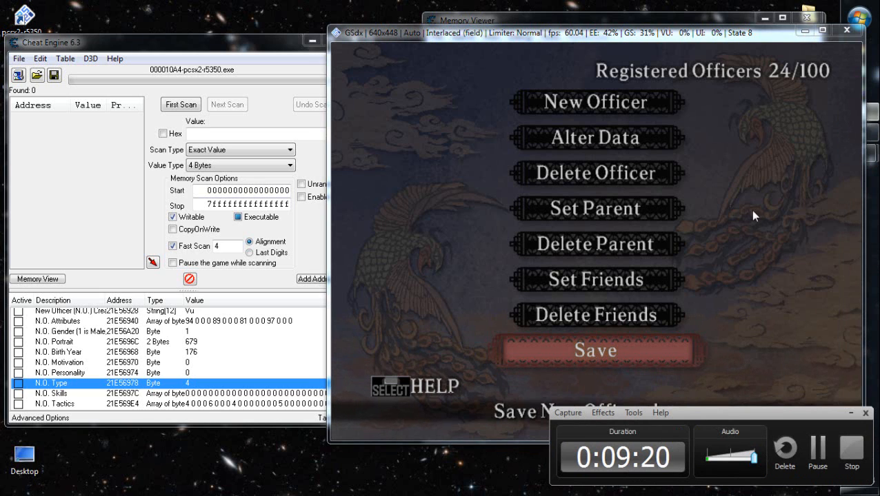
click(851, 413)
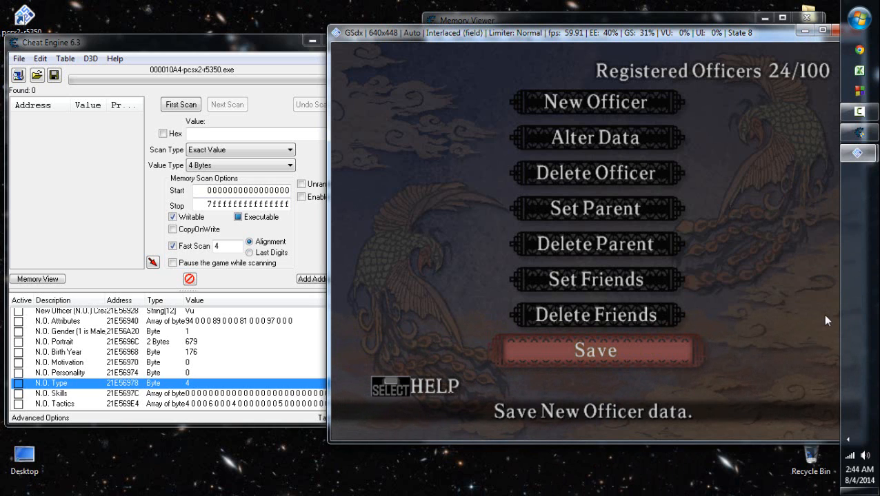
- Open the list of registered officers for altering data
key(Up)
key(Up)
key(Up)
key(Up)
key(Down)
key(Down)
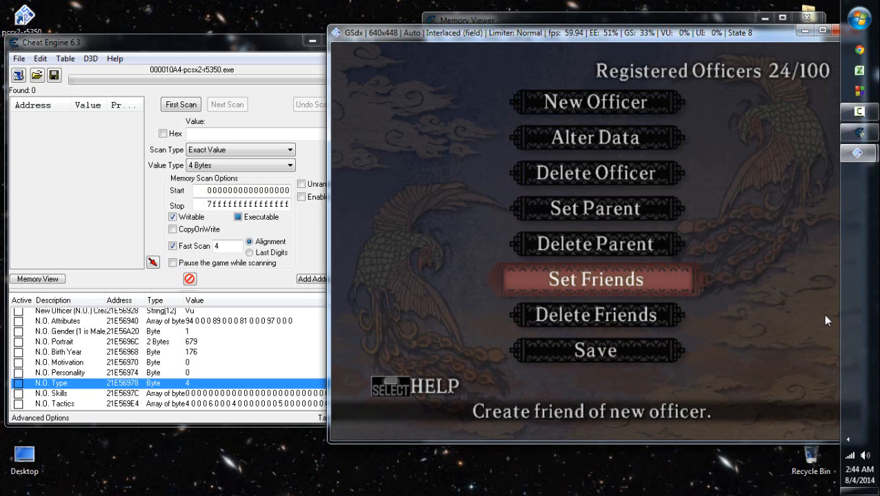
key(Up)
key(Up)
key(Up)
key(Up)
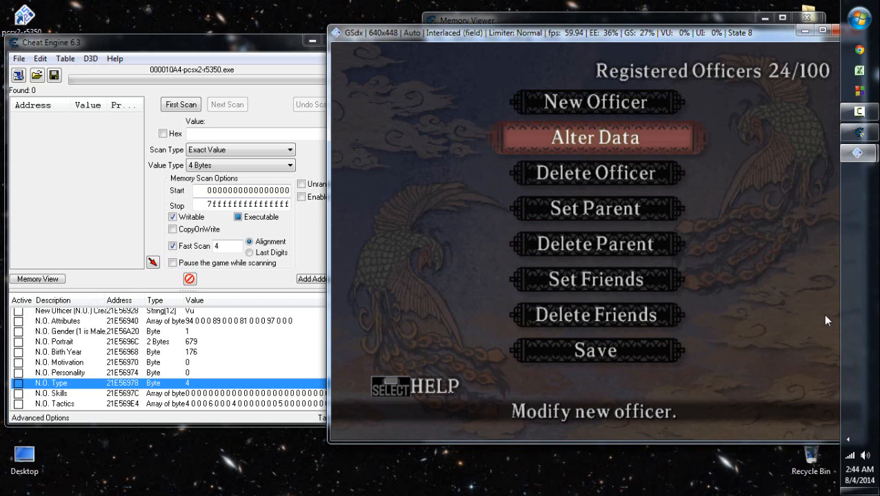
key(Return)
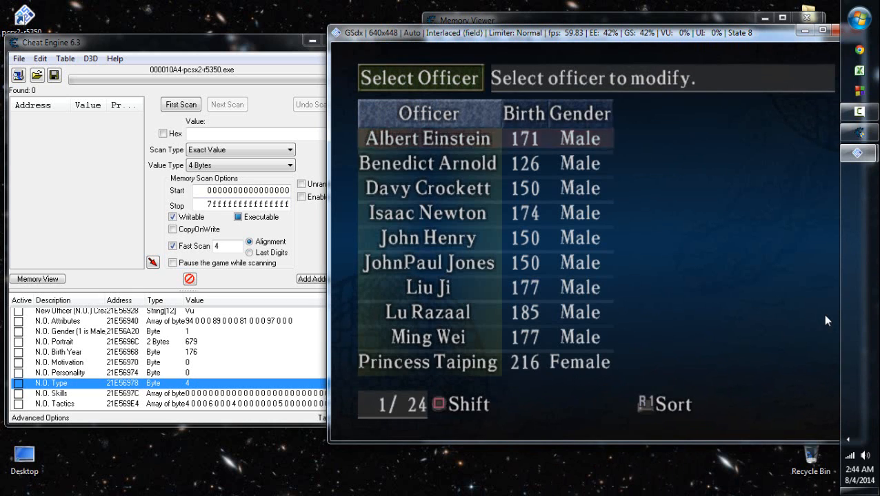
- Look through the registered officers down to the end of the list and return to the officer menu
key(Down)
key(Down)
key(a)
key(Down)
key(a)
key(Down)
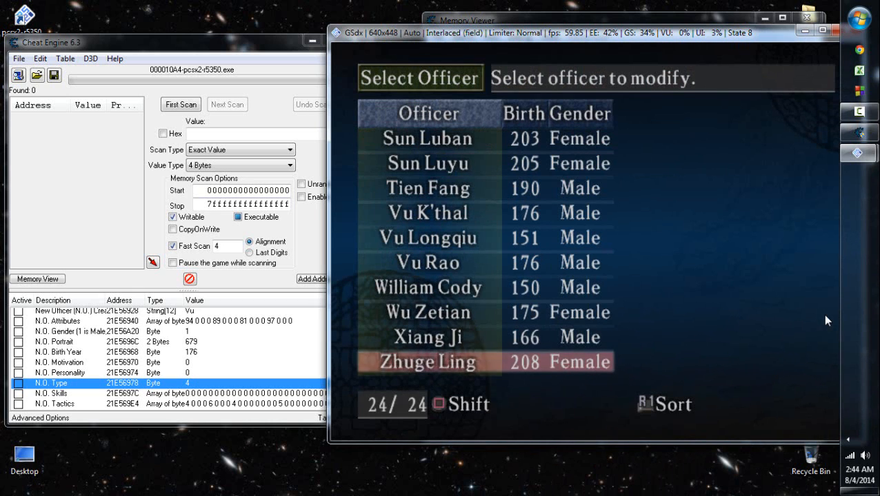
key(a)
key(Up)
key(Up)
key(Up)
key(x)
- Start a new officer and open its name entry page
key(Up)
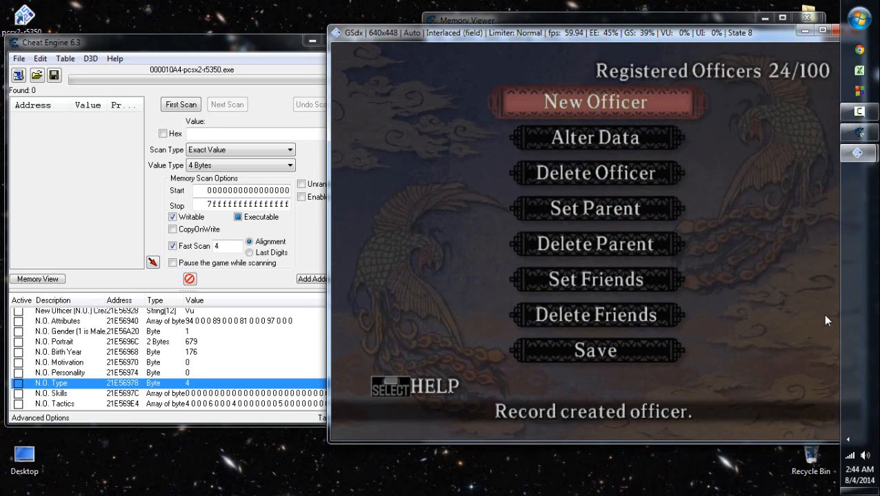
key(Return)
key(Return)
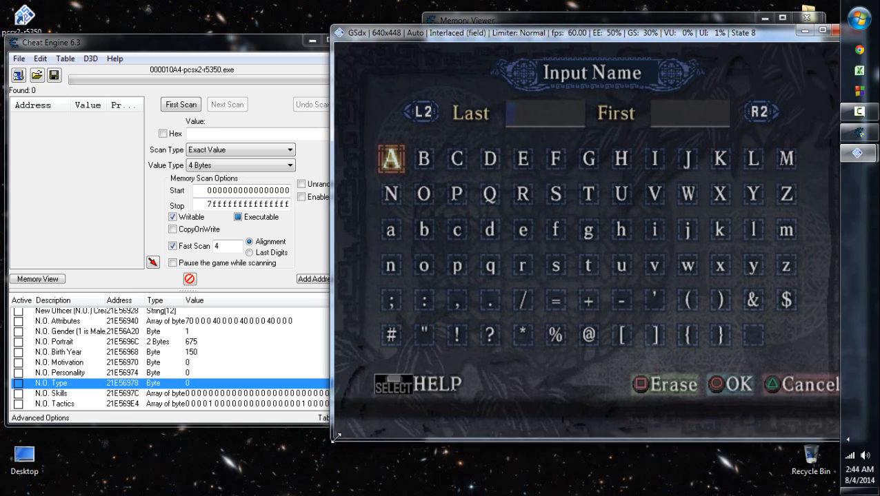
- Narrow the Cheat Engine main window and minimize the Memory Viewer so the table sits beside the game
click(290, 356)
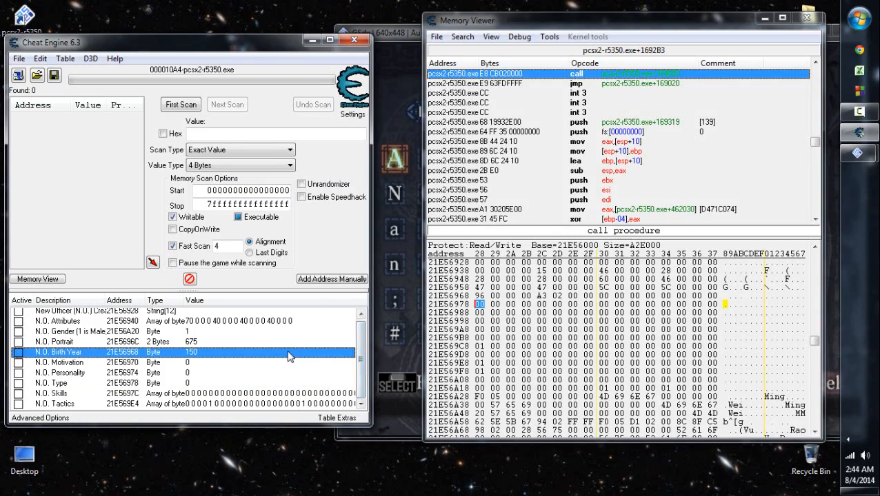
drag(371, 356, 330, 357)
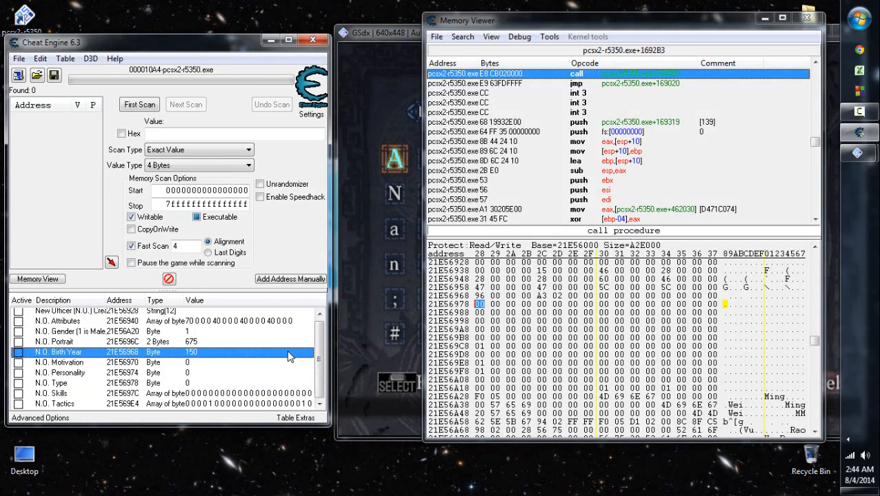
drag(600, 21, 131, 14)
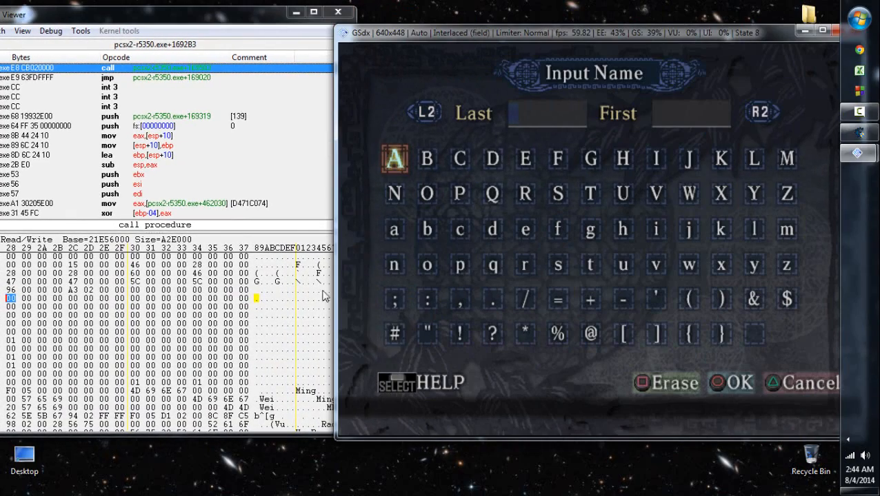
click(857, 134)
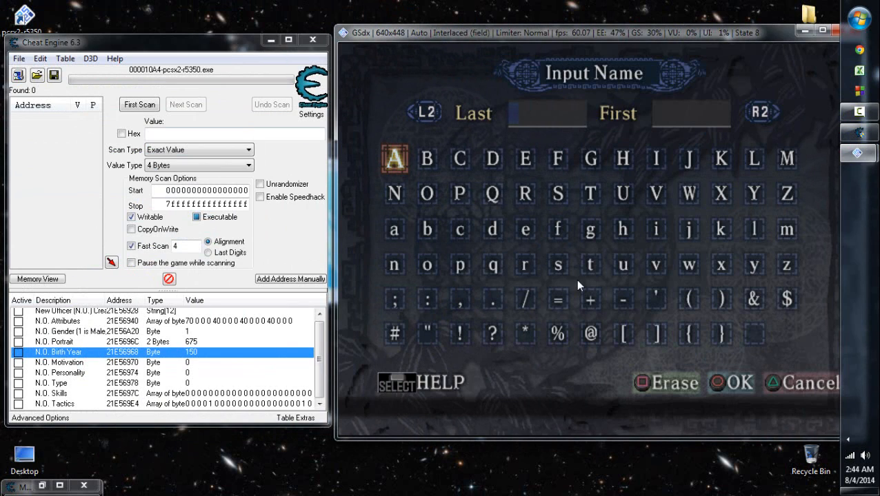
- Enter "Be" as the first two letters of the new officer's last name
key(Right)
key(x)
key(Right)
key(Right)
key(Right)
key(Down)
key(Down)
key(x)
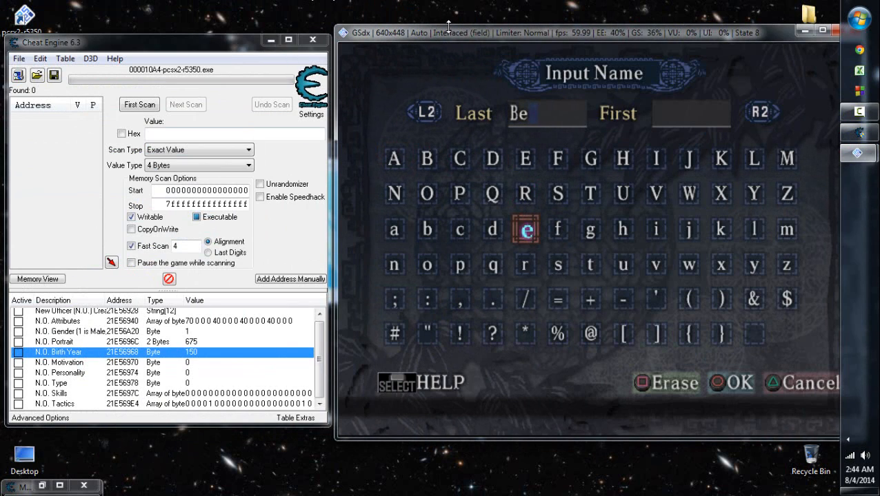
- Move and resize the game window so it fits fully on screen beside the Cheat Engine table
drag(449, 33, 440, 33)
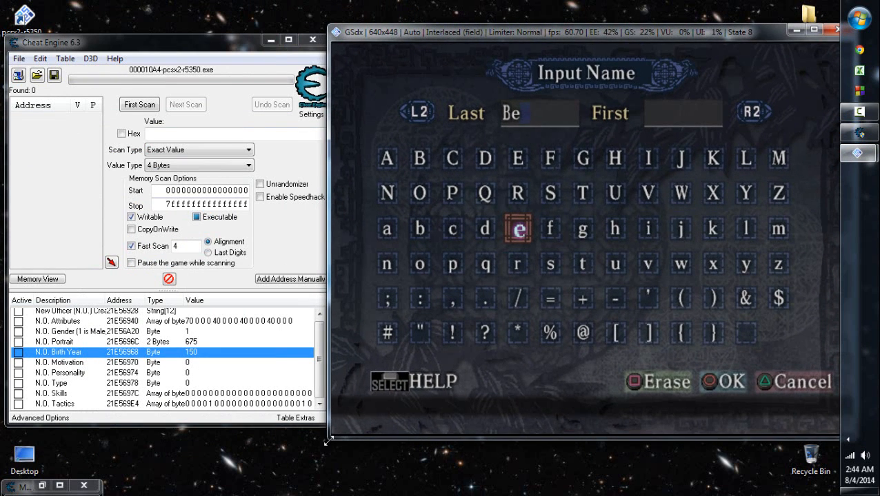
drag(329, 436, 359, 414)
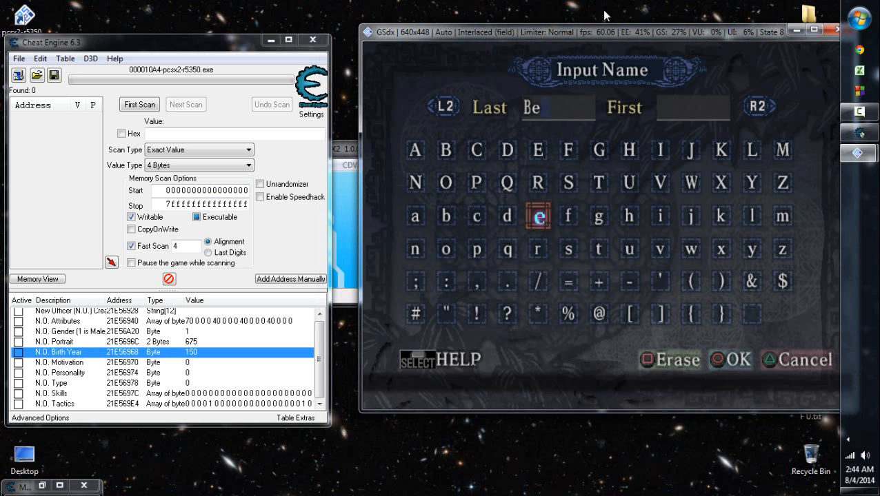
drag(607, 32, 573, 32)
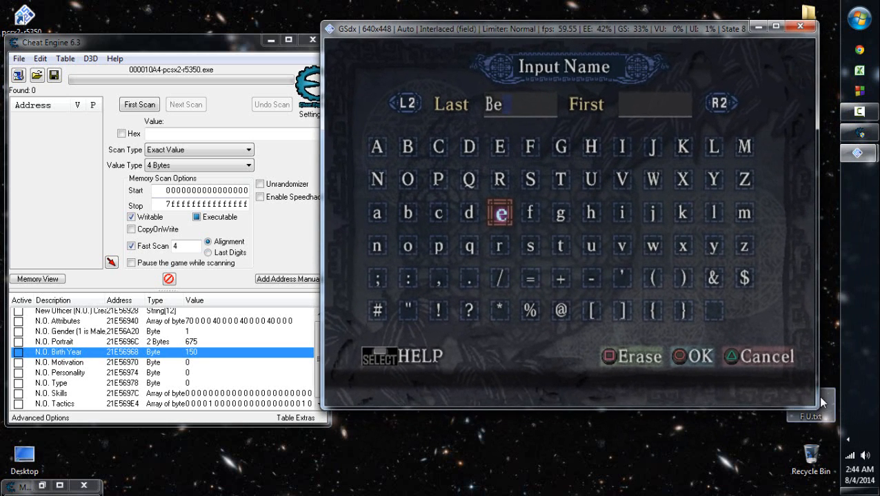
drag(817, 409, 839, 428)
drag(835, 422, 838, 426)
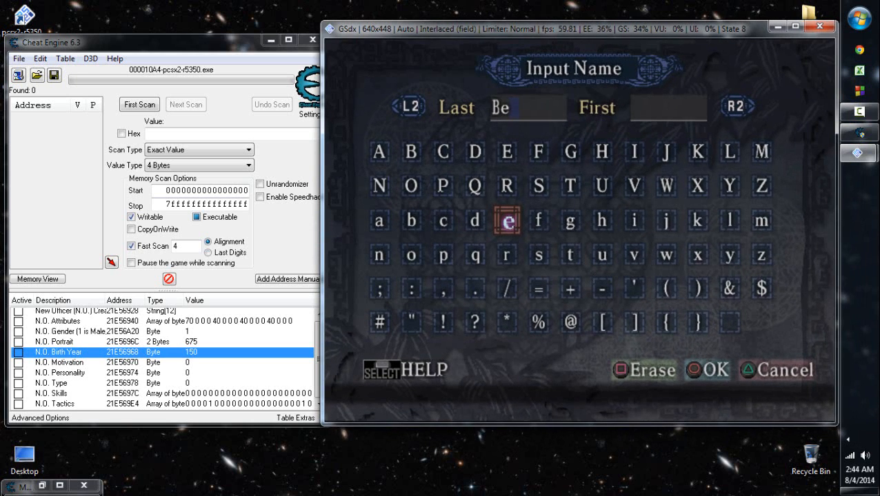
- Complete the new officer's last name as "Ben", removing any wrongly entered letter
key(Down)
key(Left)
key(Left)
key(Left)
key(Left)
key(Left)
key(Return)
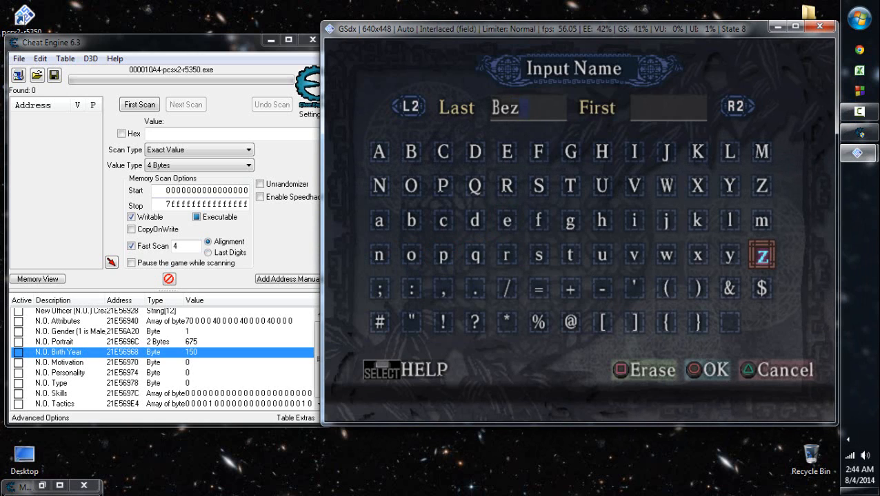
key(Down)
key(Down)
key(Up)
key(Up)
key(Up)
key(Left)
key(Left)
key(Left)
key(Left)
key(Left)
key(Left)
key(Left)
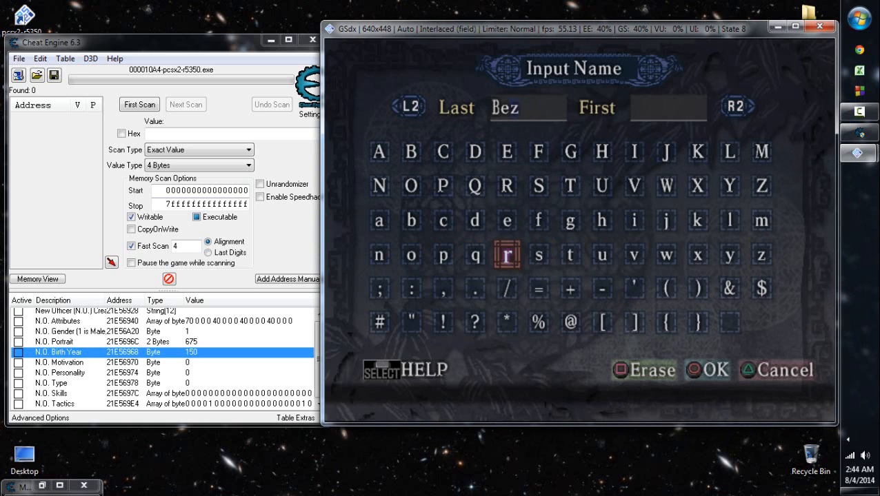
key(Left)
key(Left)
key(Right)
key(Return)
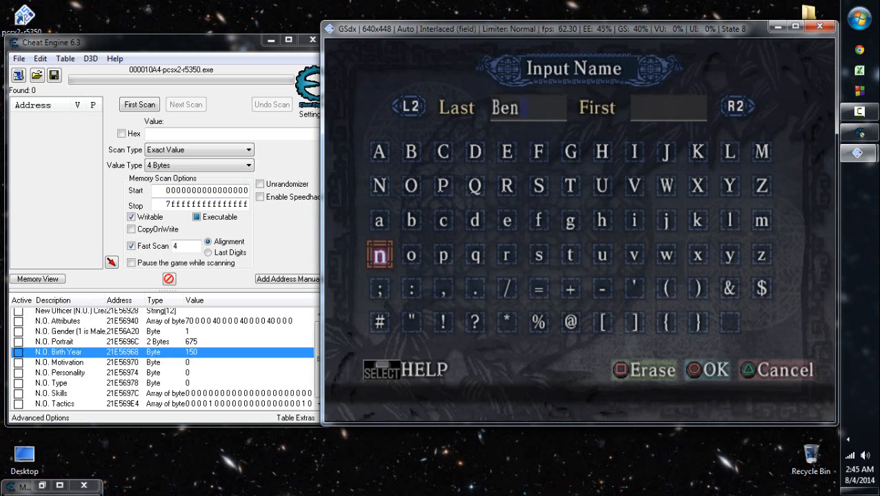
- Go to the officer's first name and enter "Fr" as its first letters
key(Up)
key(Up)
key(Right)
key(Up)
key(Left)
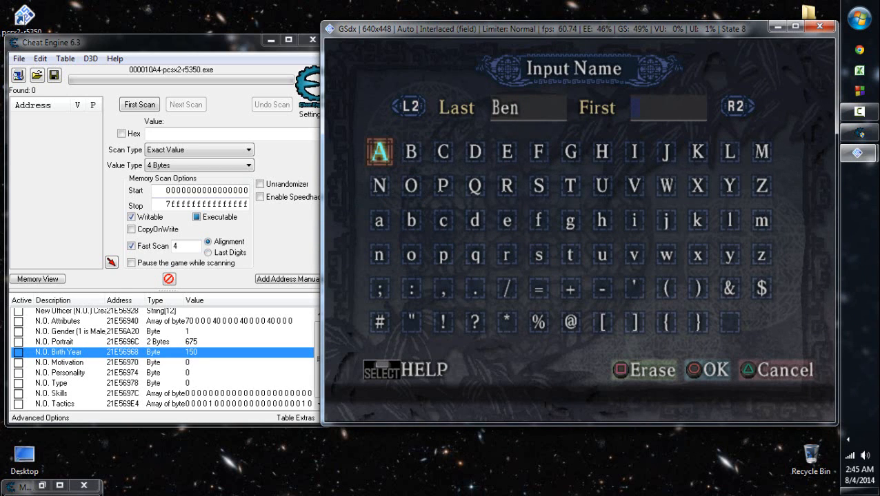
key(Down)
key(Right)
key(Right)
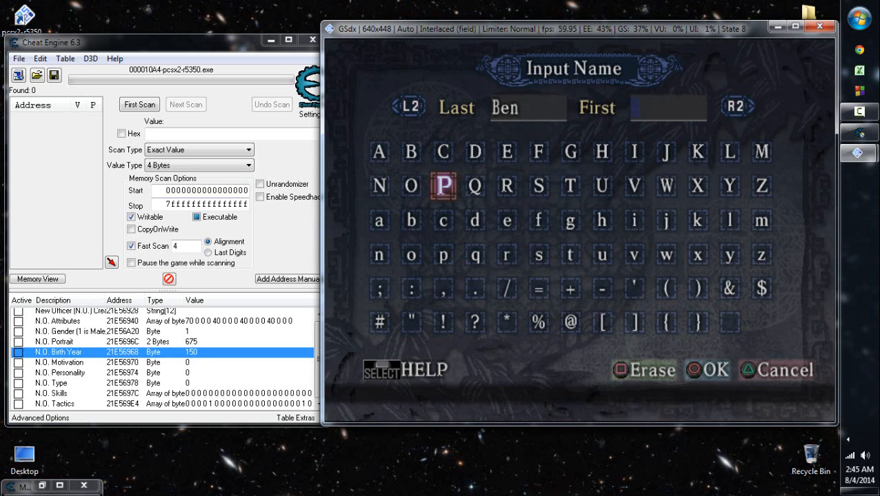
key(Right)
key(Right)
key(Right)
key(Up)
key(Return)
key(Down)
key(Down)
key(Left)
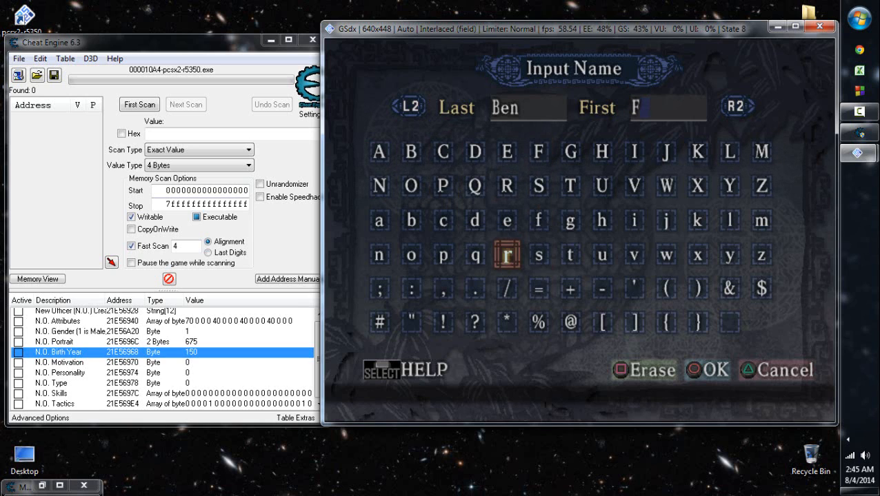
key(Return)
- Add "an" to the officer's first name
key(Right)
key(Right)
key(Right)
key(Left)
key(Left)
key(Left)
key(Left)
key(Left)
key(Left)
key(Up)
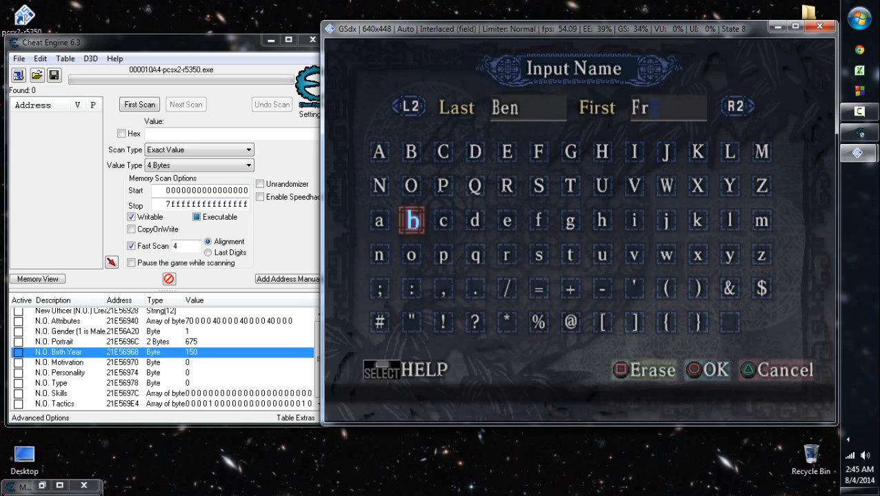
key(Left)
key(Return)
key(Down)
key(Return)
- Add "kin" to the officer's first name and finish the name input
key(Right)
key(Right)
key(Right)
key(Right)
key(Right)
key(Right)
key(Right)
key(Right)
key(Right)
key(Right)
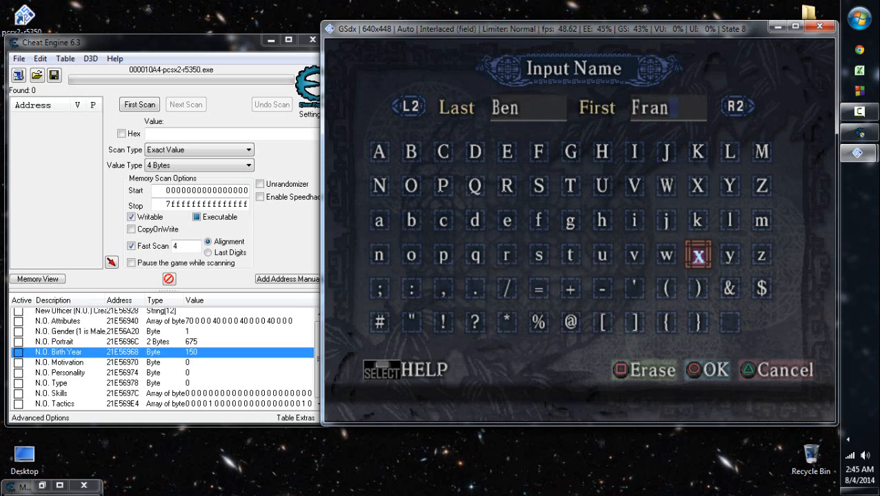
key(Up)
key(Return)
key(Left)
key(Left)
key(Return)
key(Down)
key(Left)
key(Left)
key(Left)
key(Left)
key(Left)
key(Left)
key(Left)
key(Left)
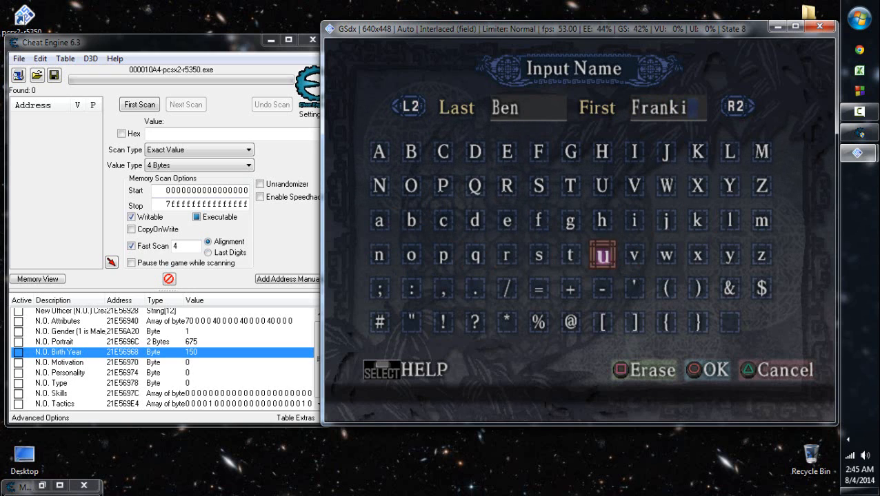
key(Return)
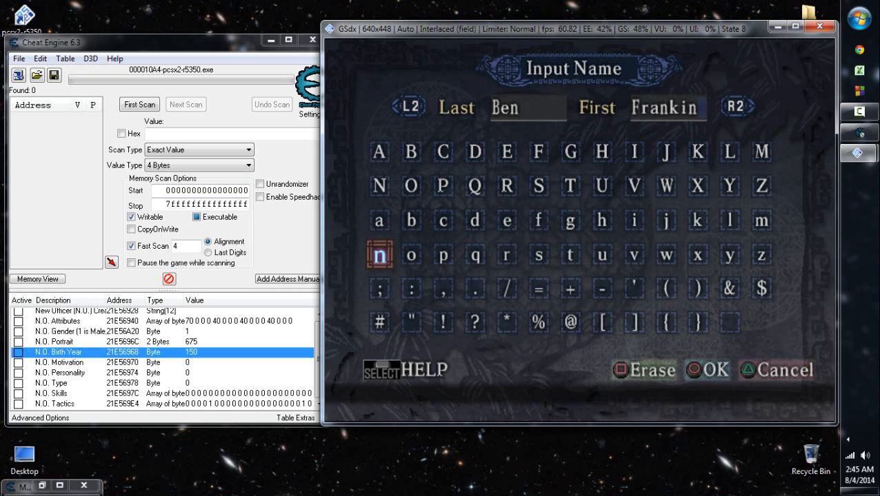
key(Return)
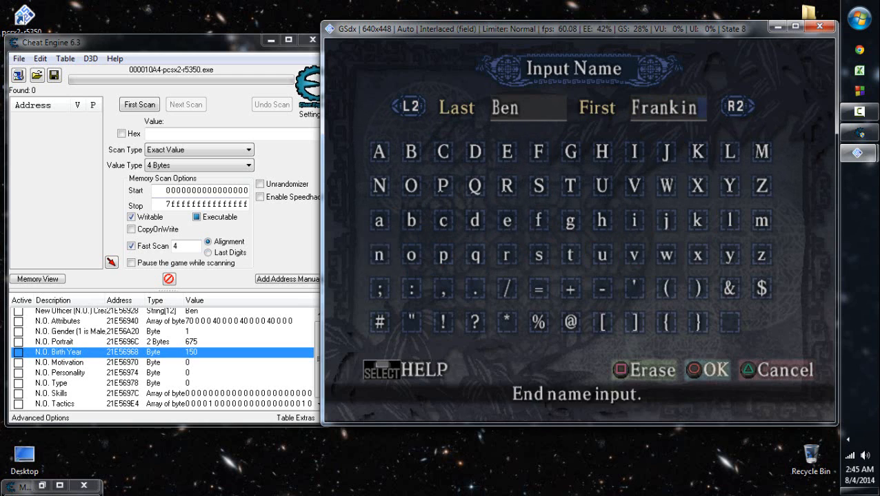
key(Return)
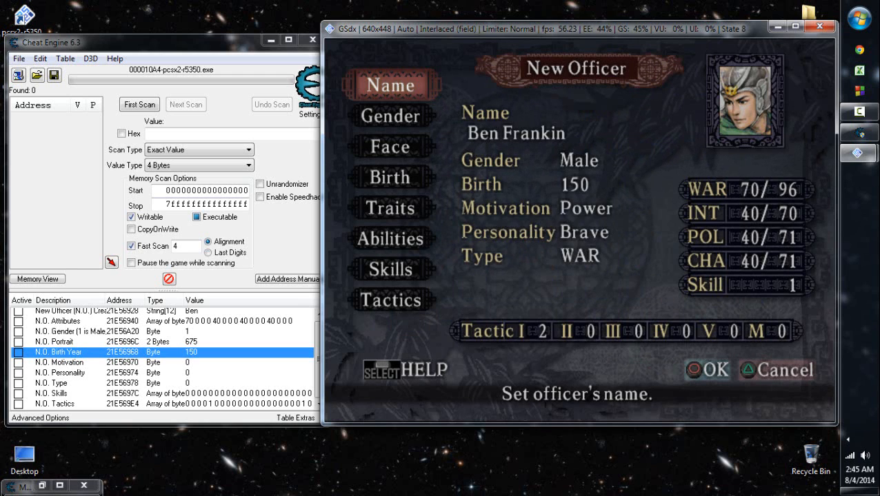
- Reopen the officer's name entry and replace the "i" in the first name "Frankin" with "l"
key(Return)
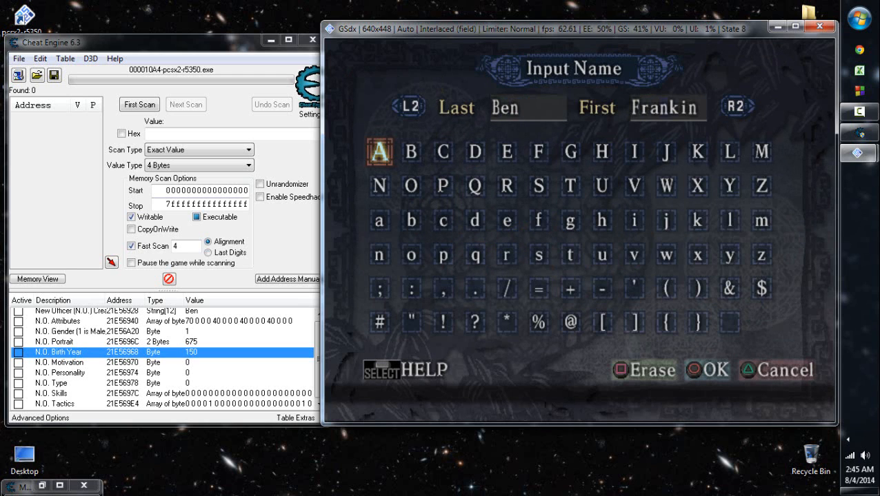
key(Down)
key(Down)
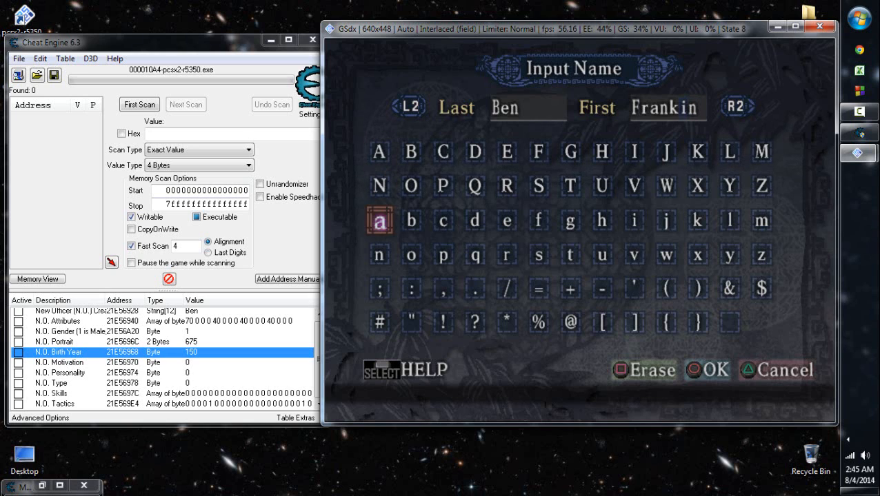
key(Right)
key(Right)
key(Right)
key(Right)
key(Right)
key(Right)
key(Right)
key(Right)
key(Right)
key(Right)
key(Right)
key(Return)
- Complete the officer's first name as "Franklin" and finish the name input
key(Left)
key(Left)
key(Left)
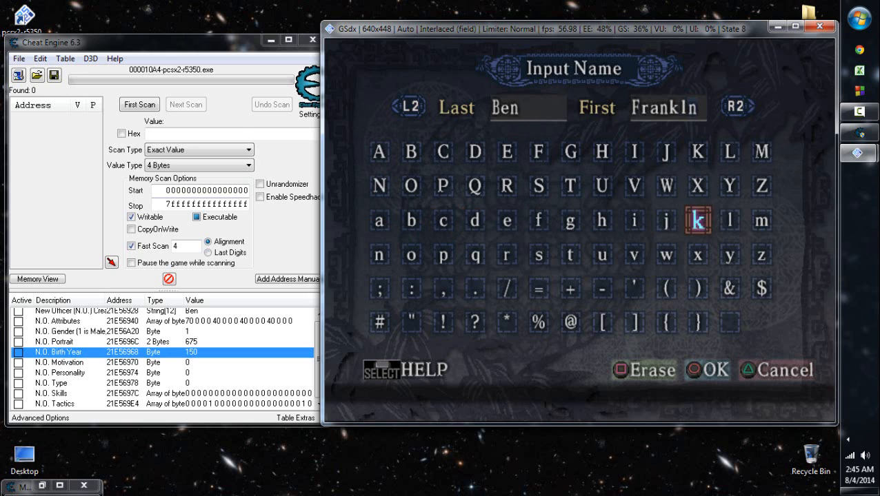
key(Return)
key(Right)
key(Right)
key(Right)
key(Right)
key(Right)
key(Down)
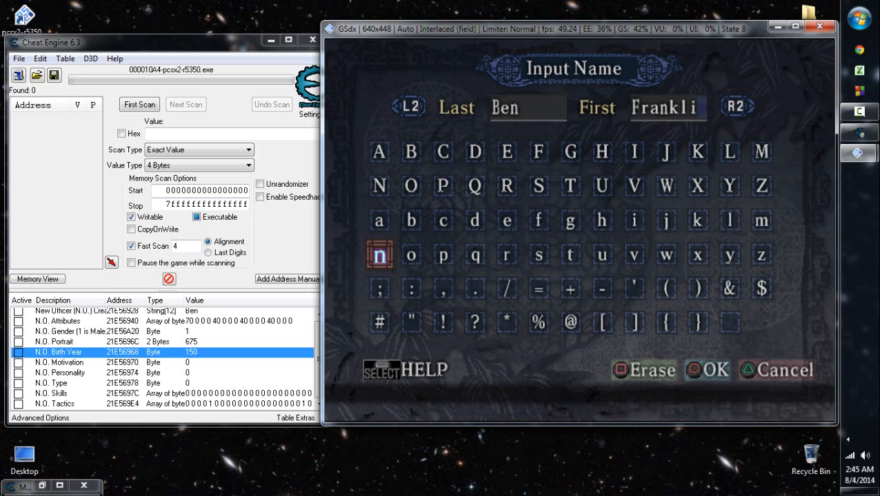
key(Return)
key(Return)
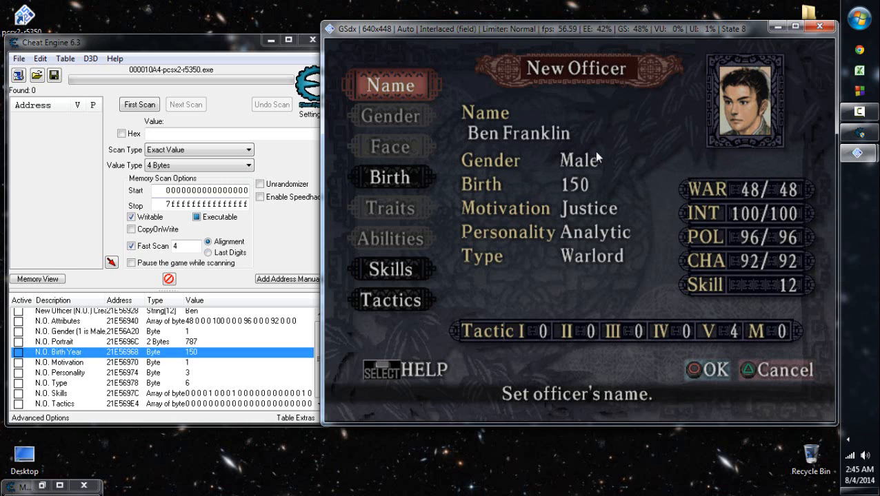
key(Down)
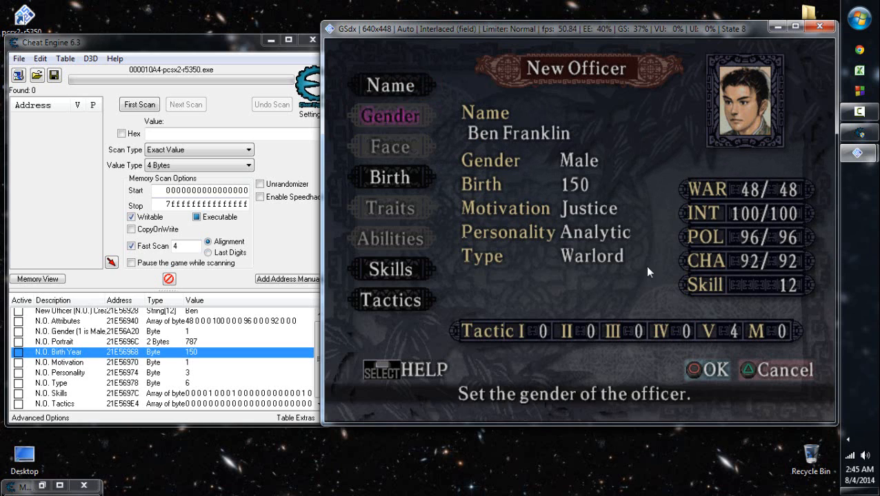
key(Down)
key(Up)
key(Up)
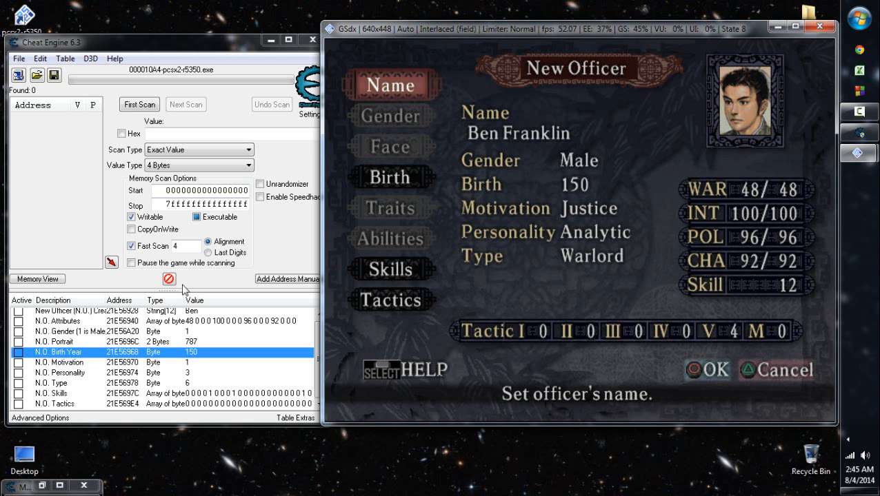
- Browse the memory region of the new officer's name record from the Cheat Engine table
click(191, 314)
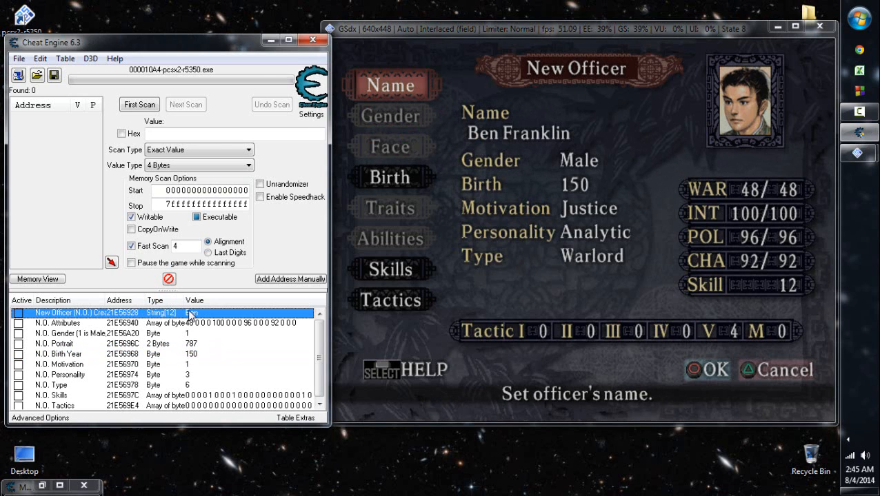
right_click(191, 314)
key(Escape)
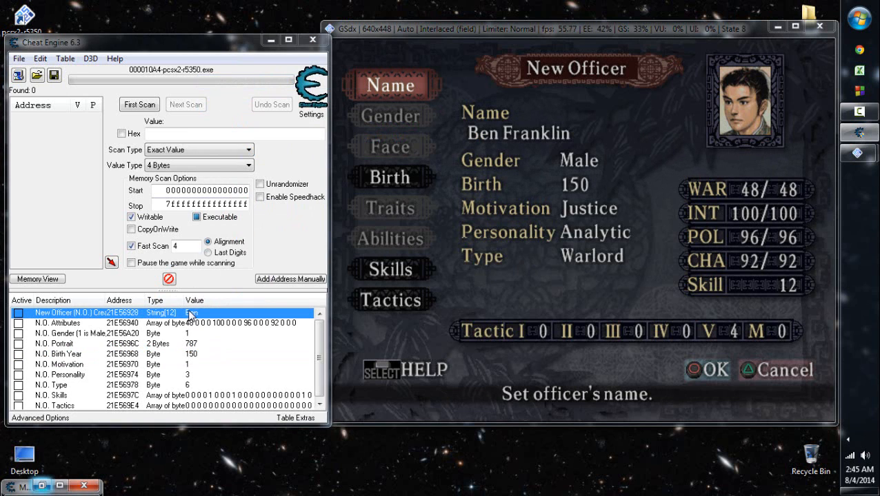
key(ctrl+b)
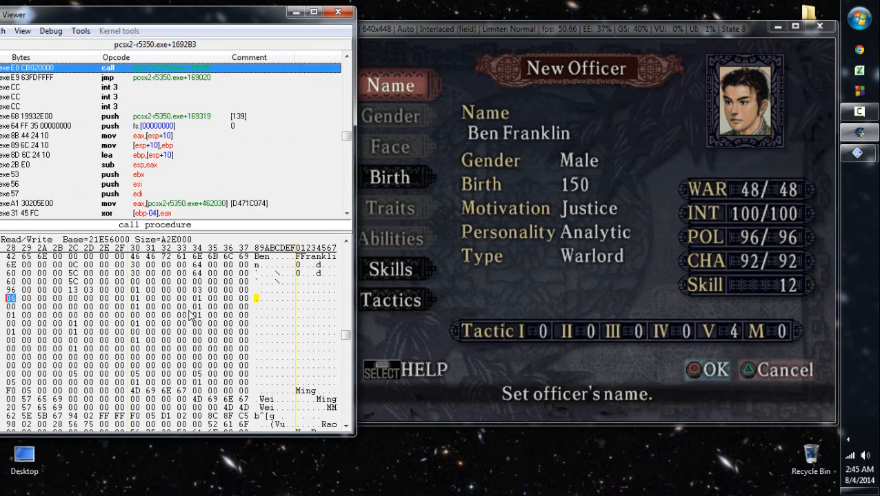
- Overwrite "Ben" in the memory text at address 21E56928 with "zha" and return to the byte after it
click(256, 256)
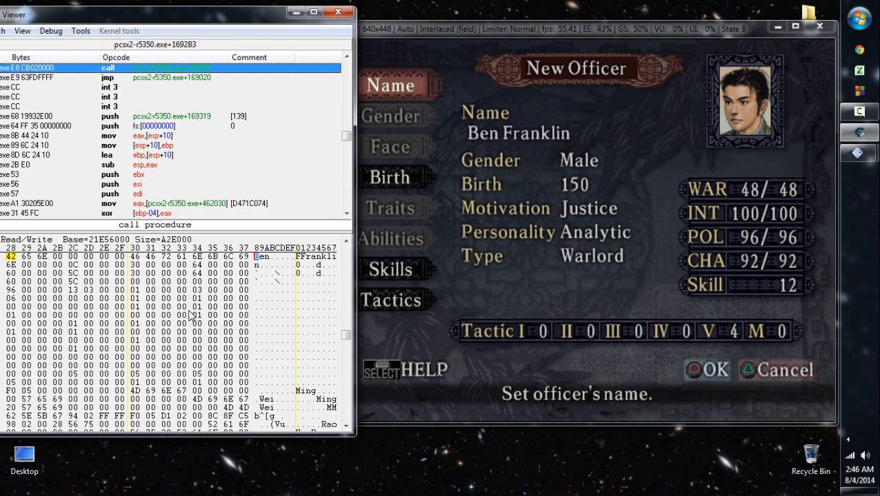
text(zha)
key(BackSpace)
key(BackSpace)
key(BackSpace)
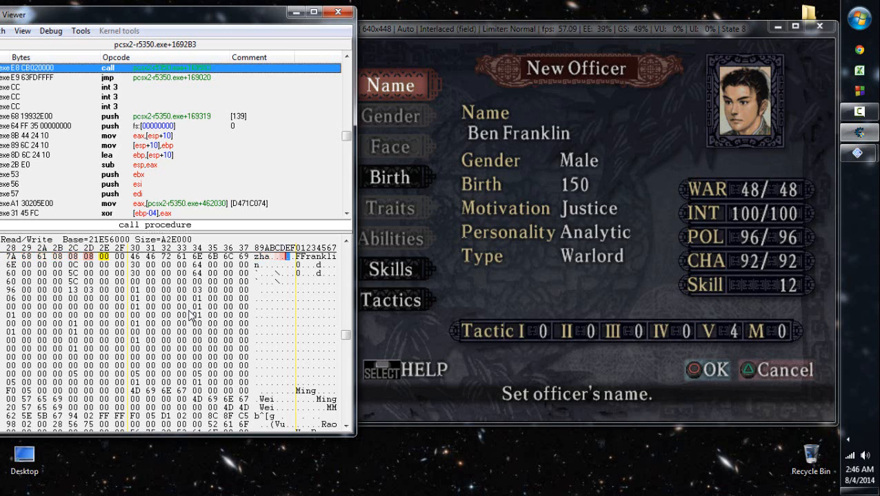
key(Left)
key(Left)
key(Left)
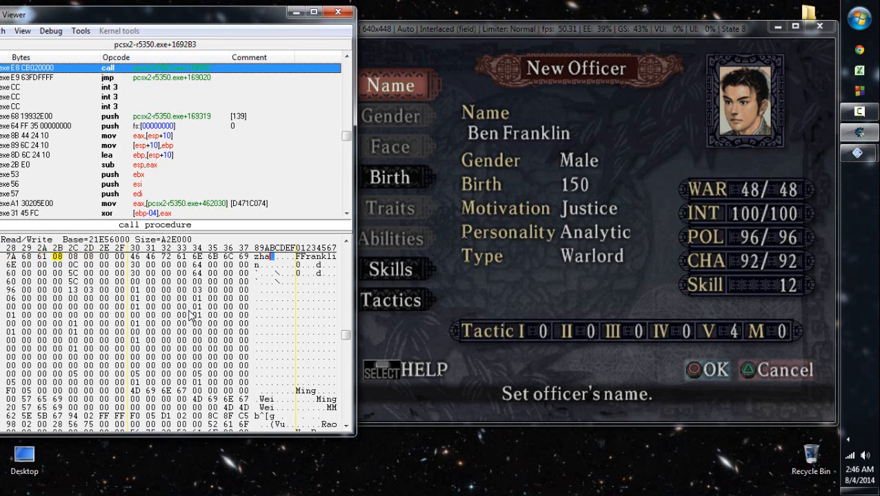
- Compare the edited name bytes with the officer's name in the game, repositioning the Memory Viewer beside it
drag(155, 14, 204, 14)
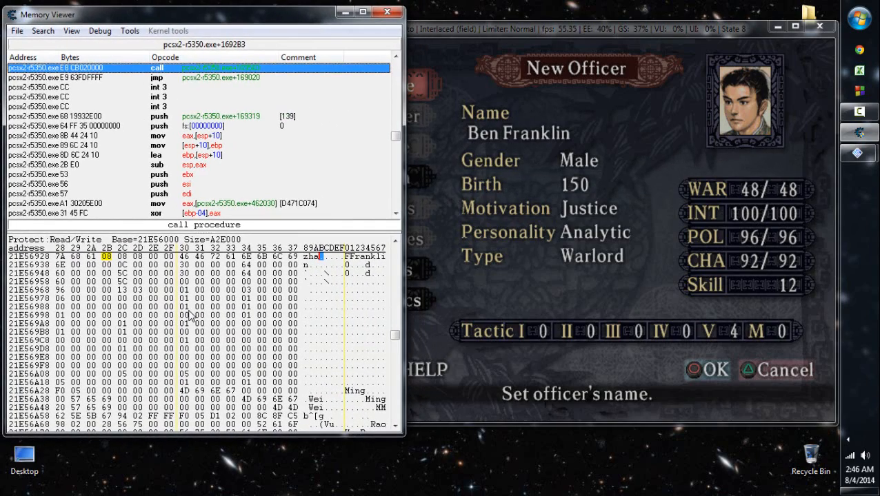
click(497, 163)
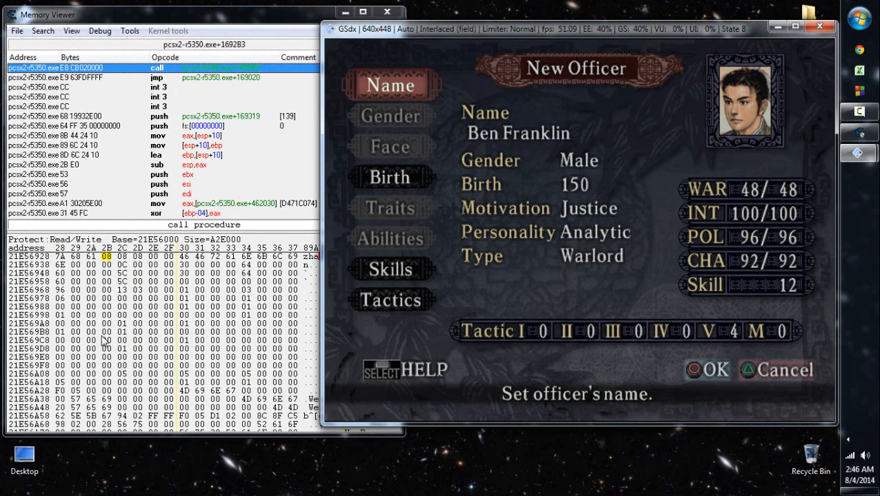
click(277, 17)
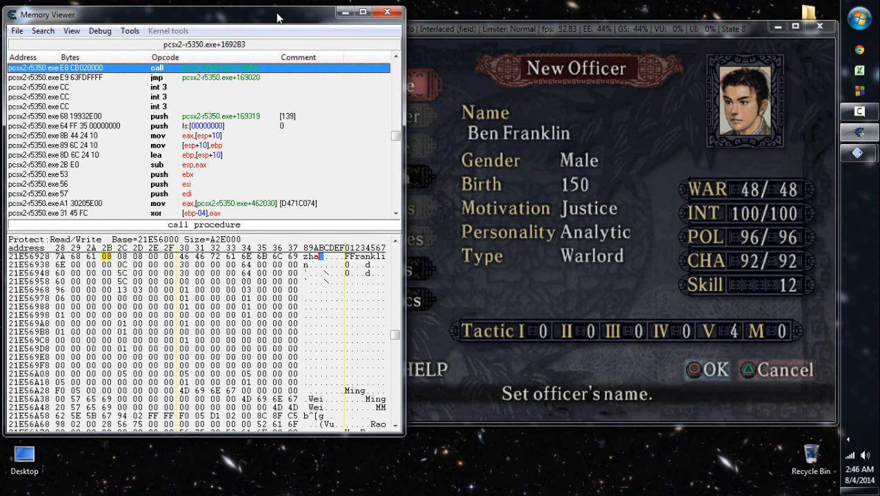
key(alt+Tab)
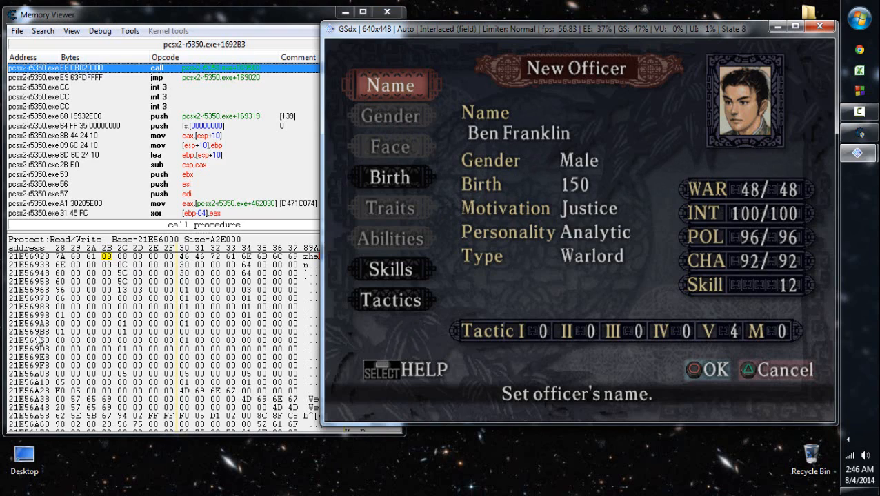
drag(287, 21, 235, 20)
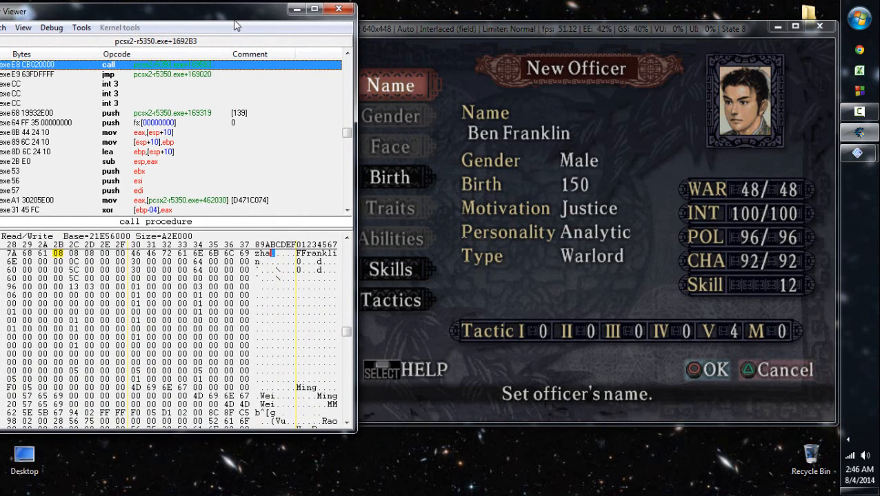
- Overwrite the last-name text at address 21E56928 with "Zhang" in the memory view
key(Left)
key(Left)
key(Left)
key(Right)
key(Right)
key(Right)
key(Right)
key(Right)
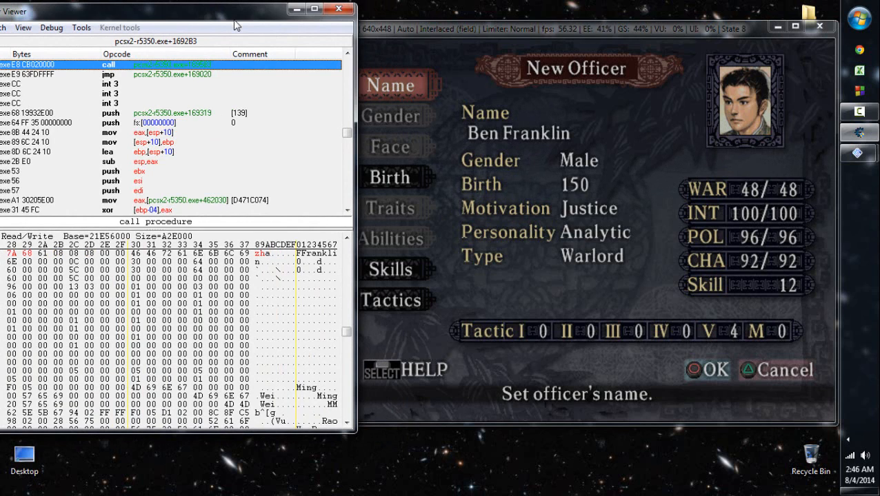
key(Left)
key(Left)
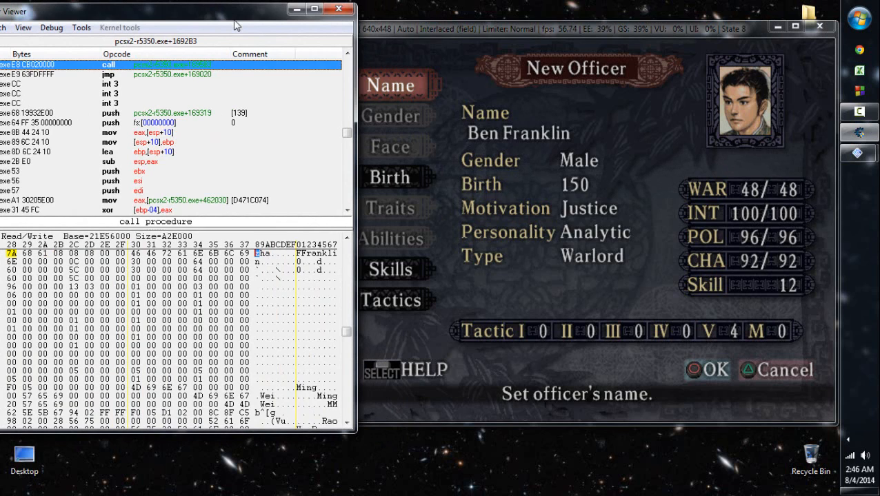
text(Zhang)
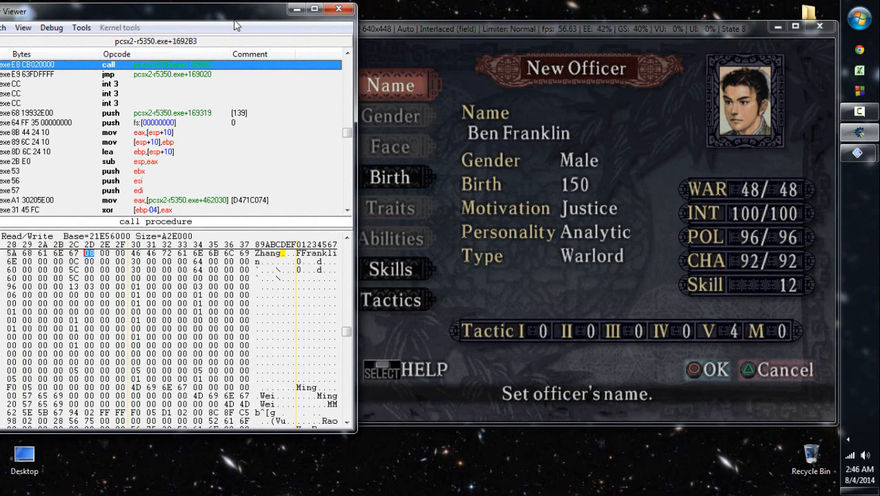
text(0)
- Zero the leftover byte after "Zhang" at address 21E5692D and advance to the first-name bytes at 21E56930
key(Left)
key(Right)
key(Right)
key(Right)
key(Right)
key(Left)
key(Left)
key(Left)
key(Left)
key(Left)
key(Right)
key(Right)
key(Right)
key(Right)
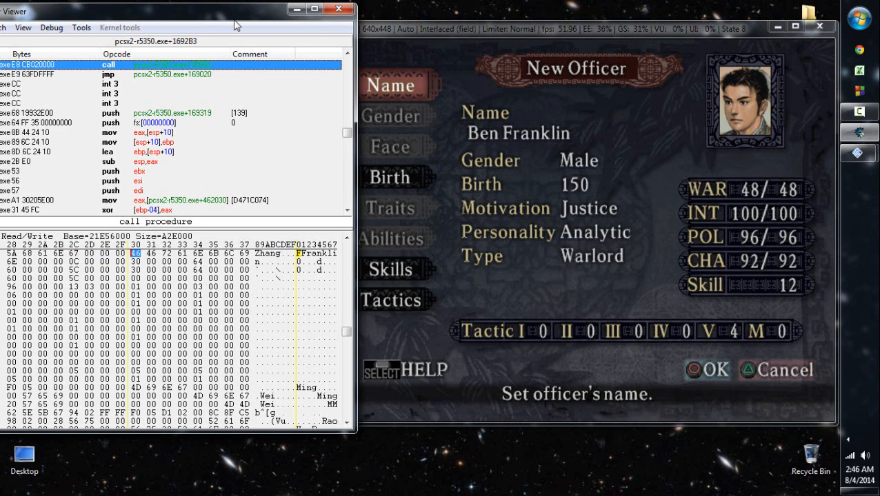
- Write "Liang" as the first name from address 21E56931, zeroing the byte before it and the leftover characters after it
text(00 )
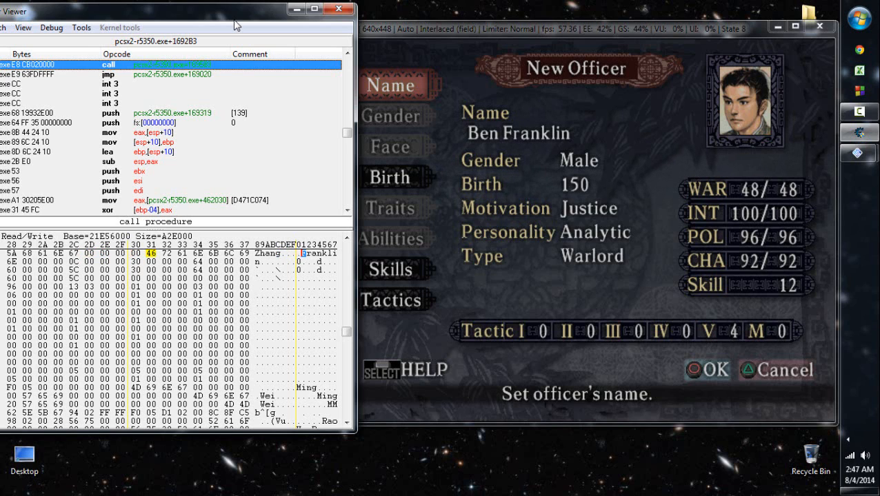
text(4C 69 61 6E 67 )
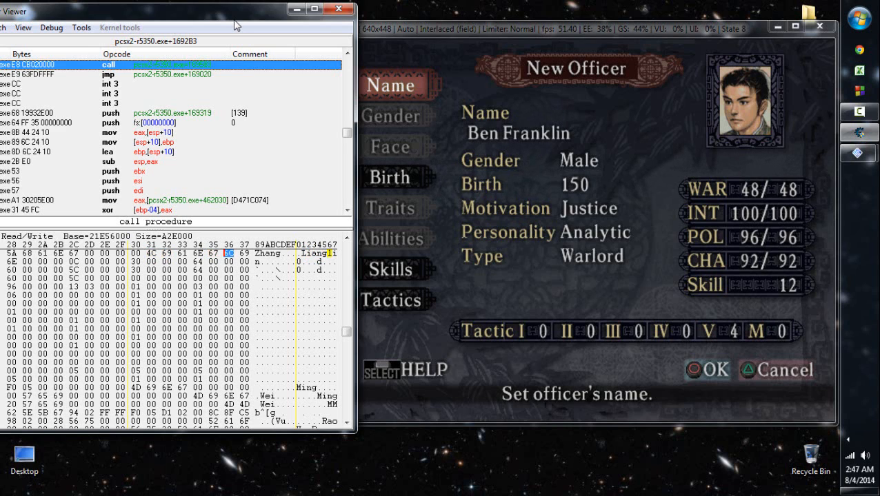
text(00 00)
- Load the memory-edited name into the game by opening the officer's name input and accepting it
click(571, 215)
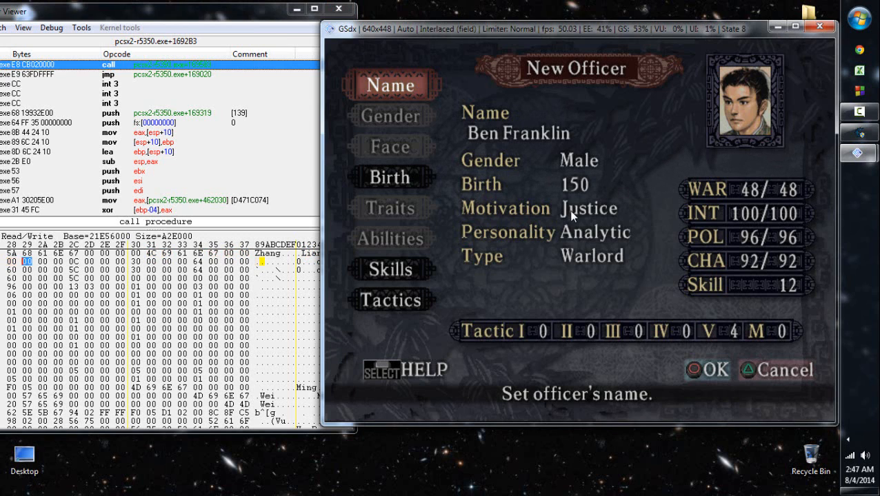
key(Return)
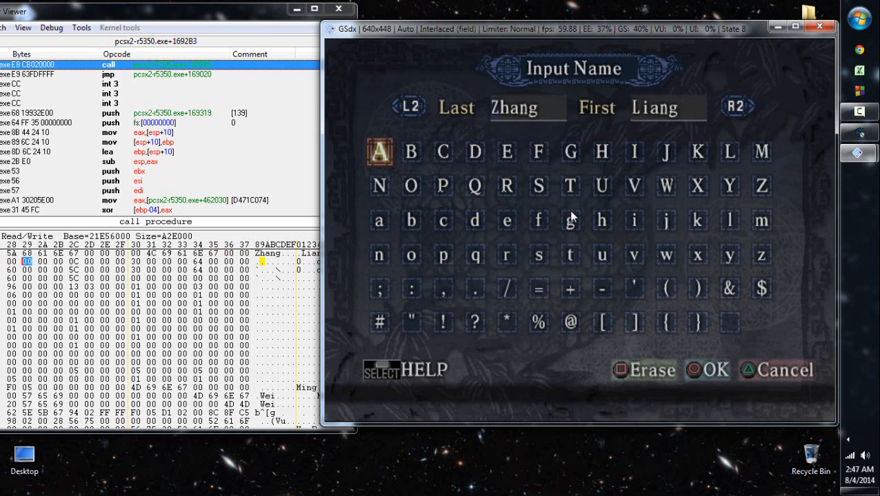
key(Return)
key(Down)
key(Down)
key(Down)
key(Down)
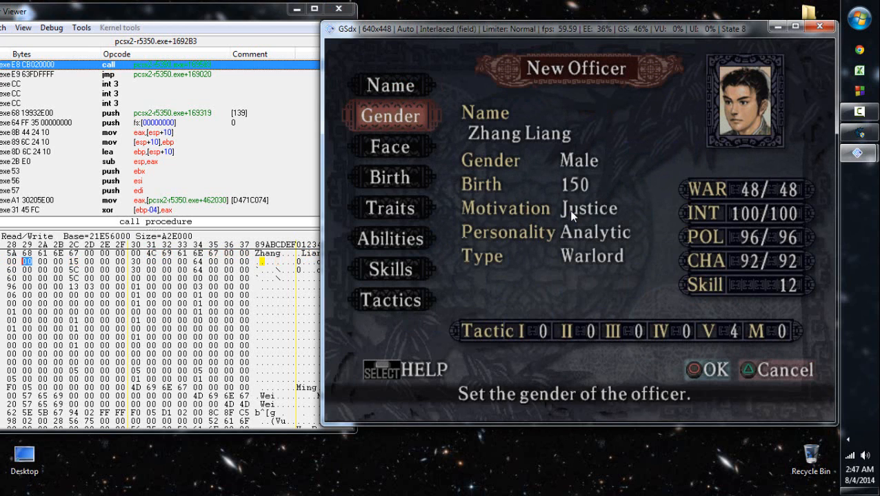
key(Down)
key(Down)
key(Up)
key(Up)
key(Up)
key(Up)
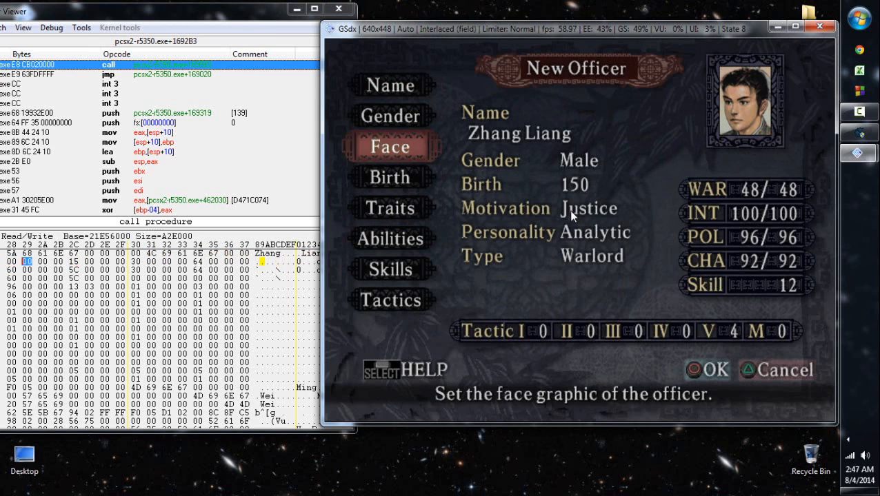
key(Up)
key(Return)
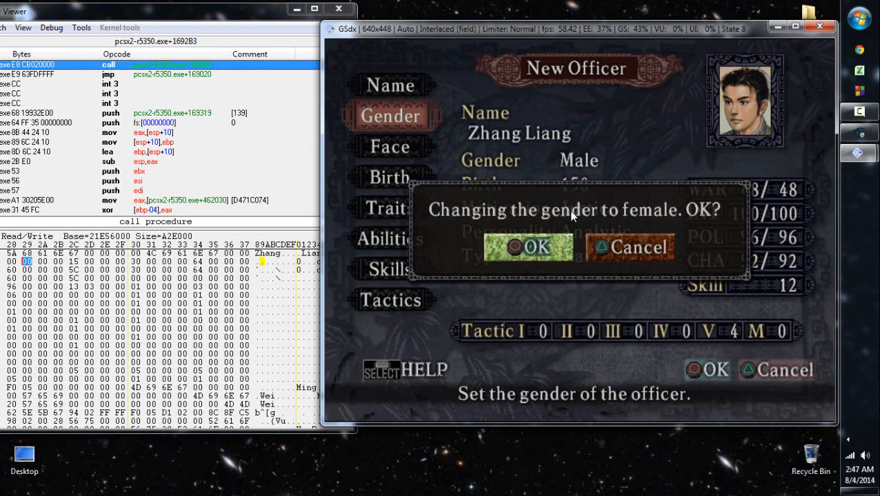
key(Right)
key(Return)
key(Down)
key(Down)
key(Down)
key(Up)
key(Up)
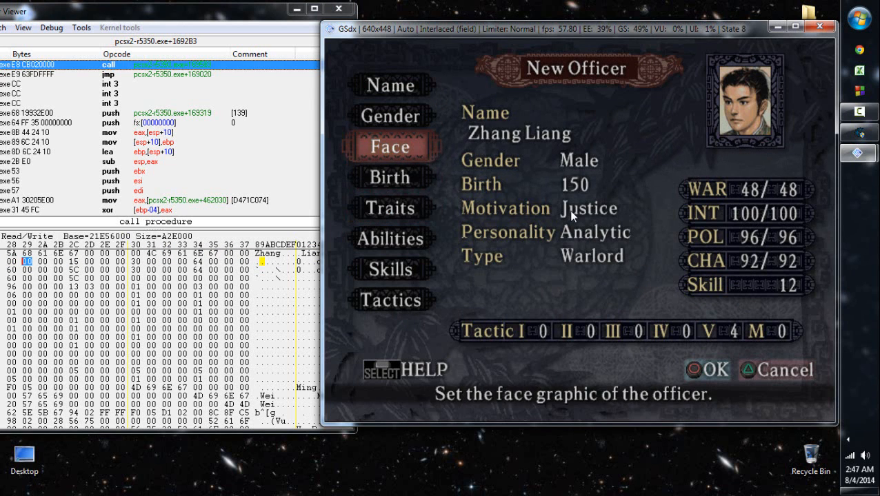
key(Return)
key(Escape)
- Set the new officer's birth year to 177 in the game
key(Down)
key(Down)
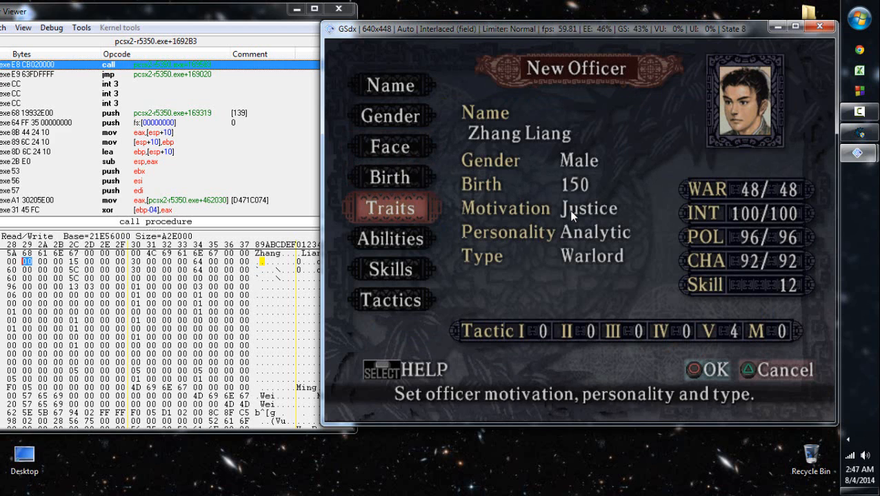
key(Up)
key(Up)
key(Down)
key(Down)
key(Up)
key(Return)
key(r)
key(r)
key(Right)
key(Right)
key(Right)
key(Right)
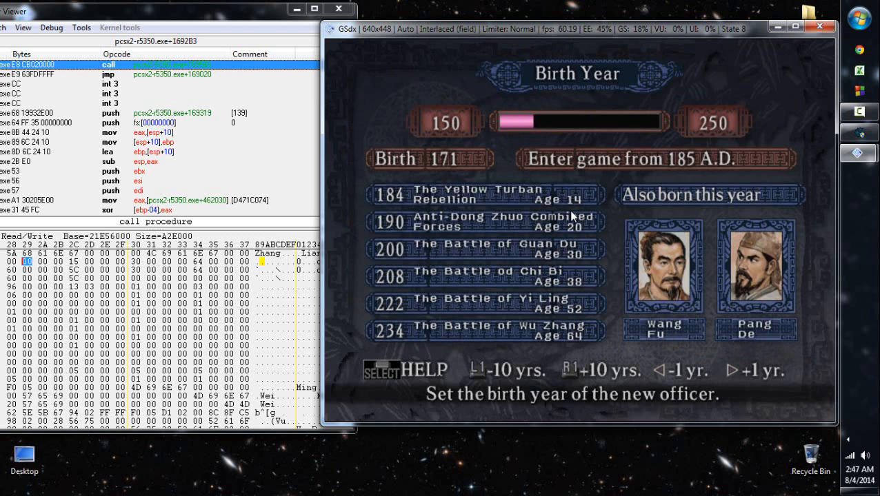
key(Right)
key(Right)
key(Right)
key(Return)
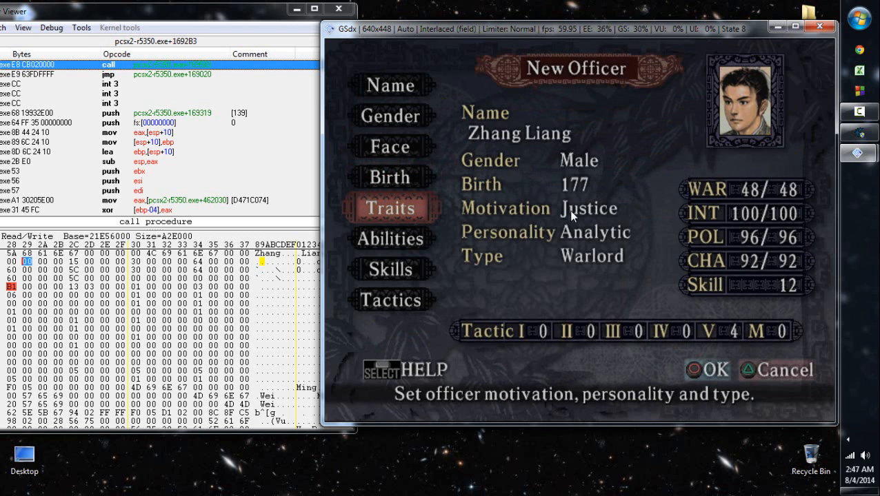
- Close the Memory Viewer and compare the officer's in-game traits with the entries in the Cheat Engine table
key(Down)
key(Up)
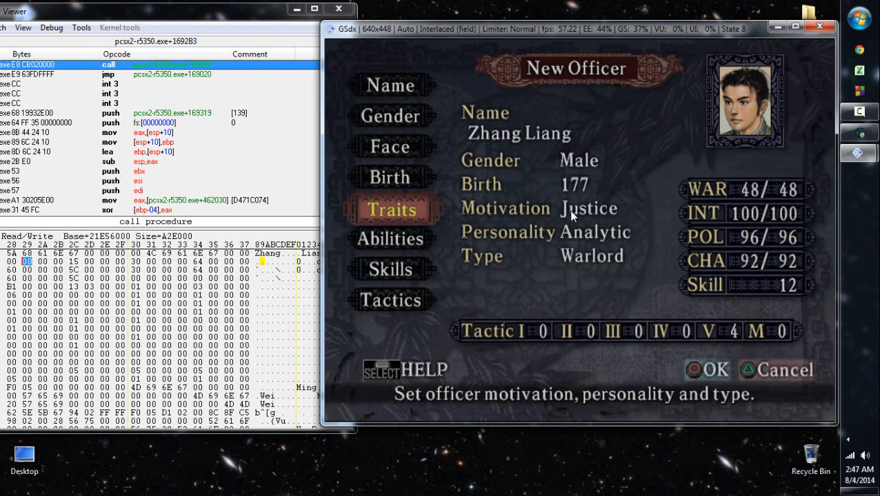
key(Return)
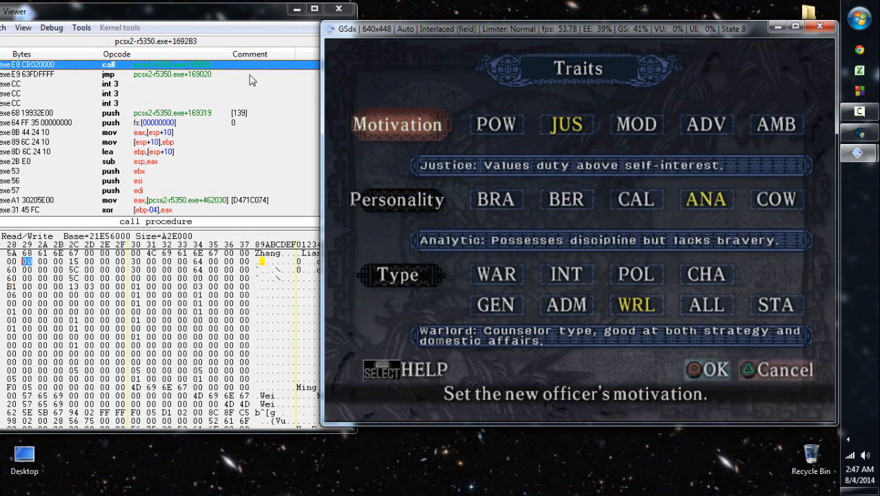
click(274, 15)
click(338, 9)
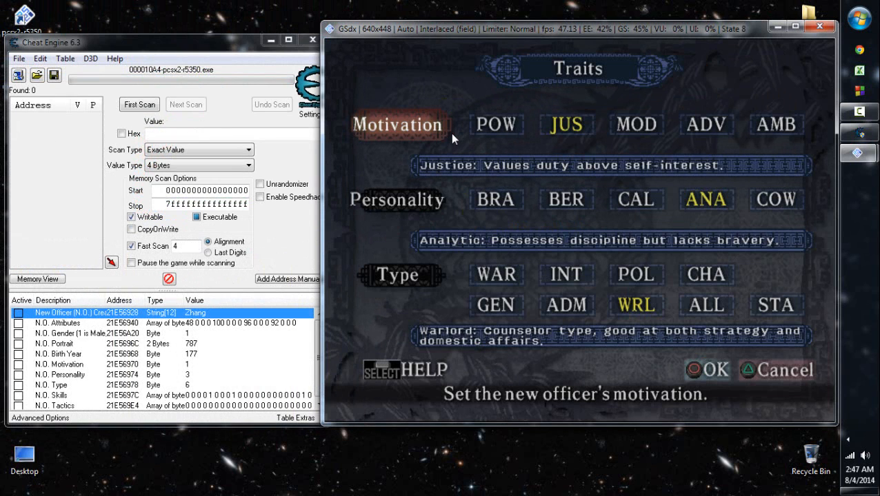
key(Return)
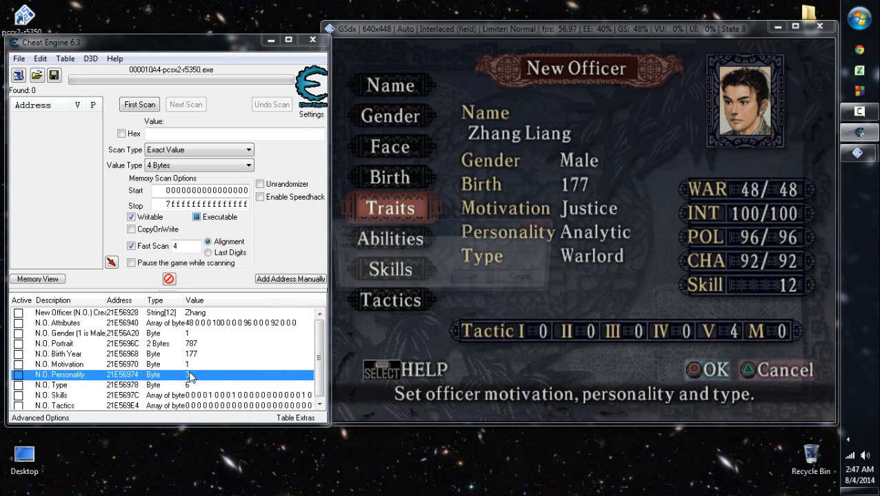
- Change the N.O. Personality entry to 2 and refresh the officer's data in the game through the name input
double_click(190, 377)
text(2)
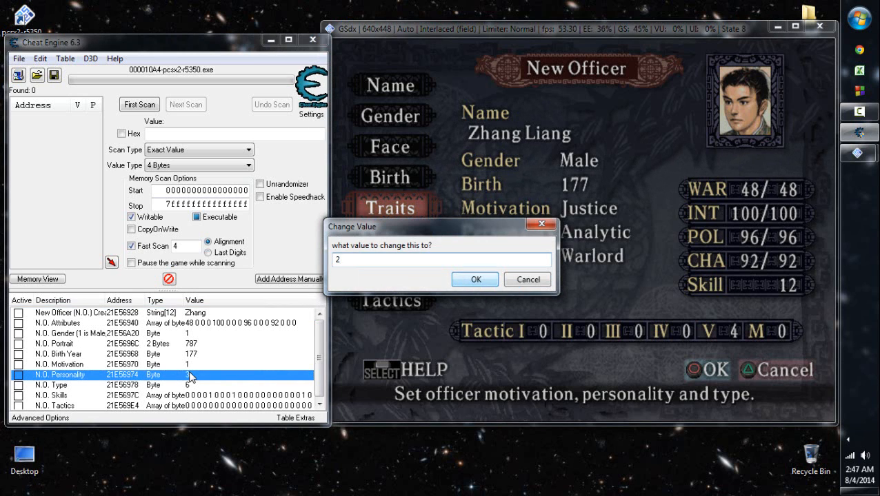
key(Return)
click(675, 152)
key(Up)
key(Up)
key(Up)
key(Up)
key(x)
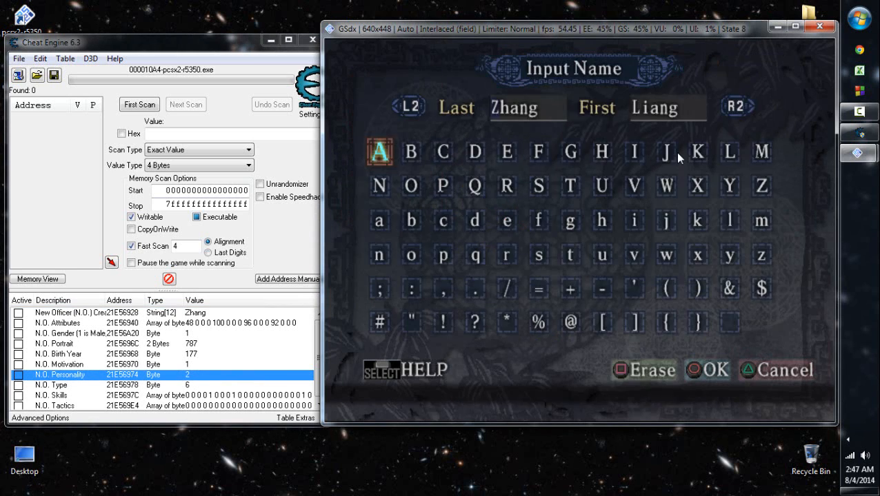
key(d)
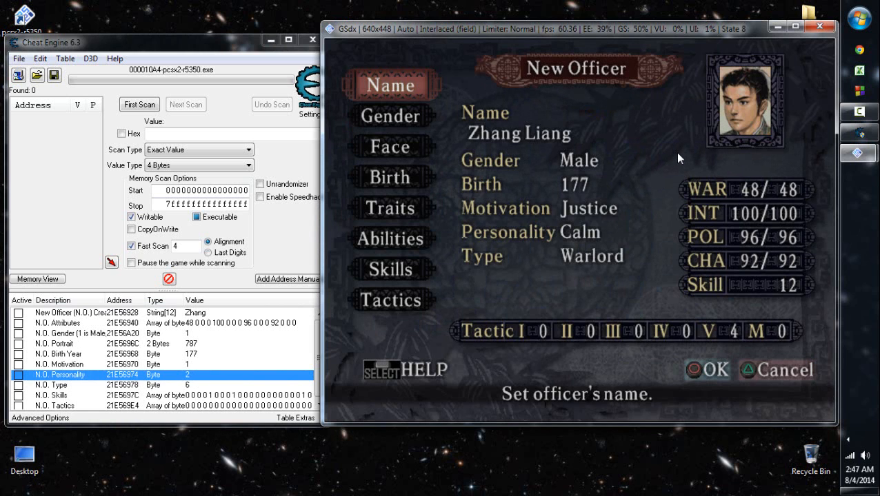
- Examine the officer's skills and tactic levels in the game
key(Up)
key(Up)
key(Up)
key(Up)
key(x)
key(d)
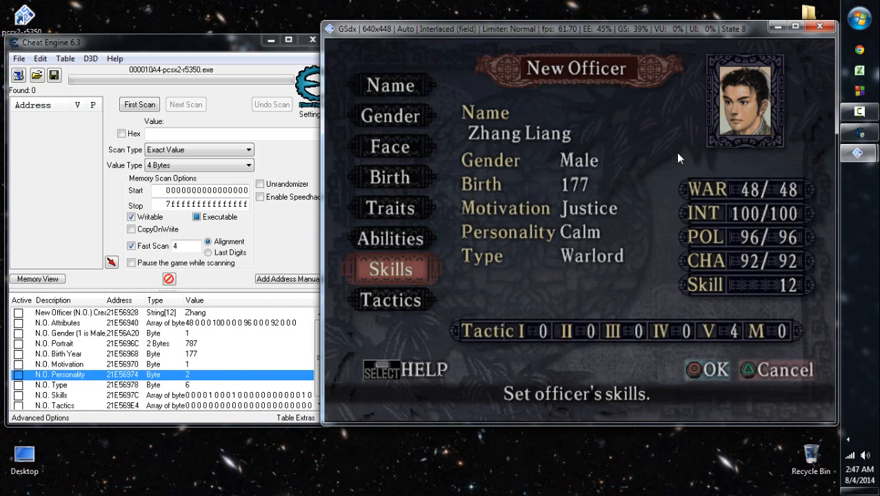
key(Down)
key(x)
key(d)
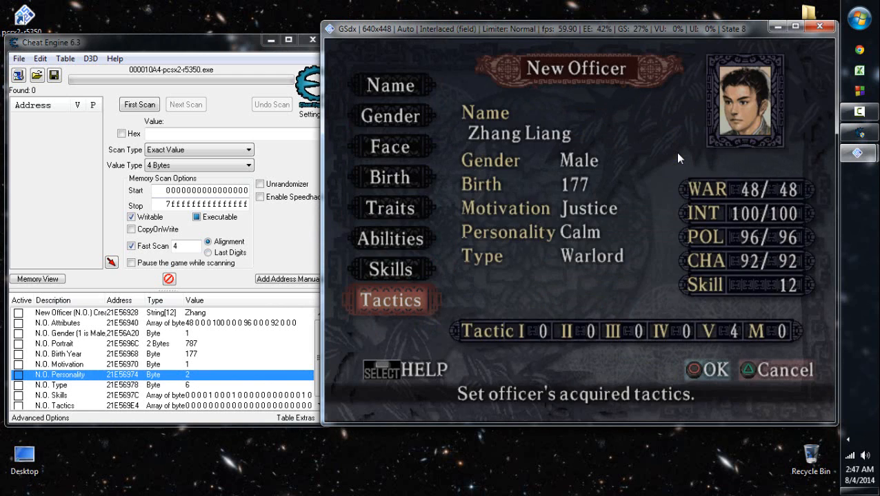
key(x)
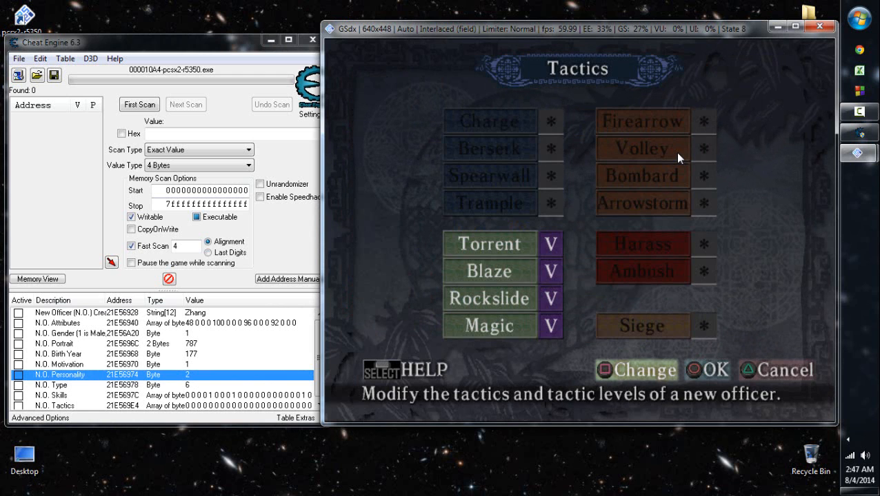
key(d)
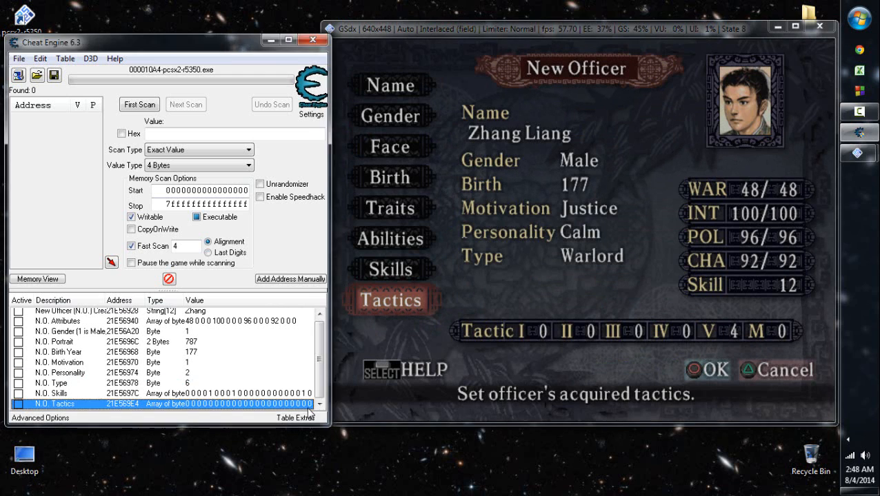
- Change the four tactic level bytes of 5 in the N.O. Tactics entry to 6
double_click(303, 405)
click(438, 260)
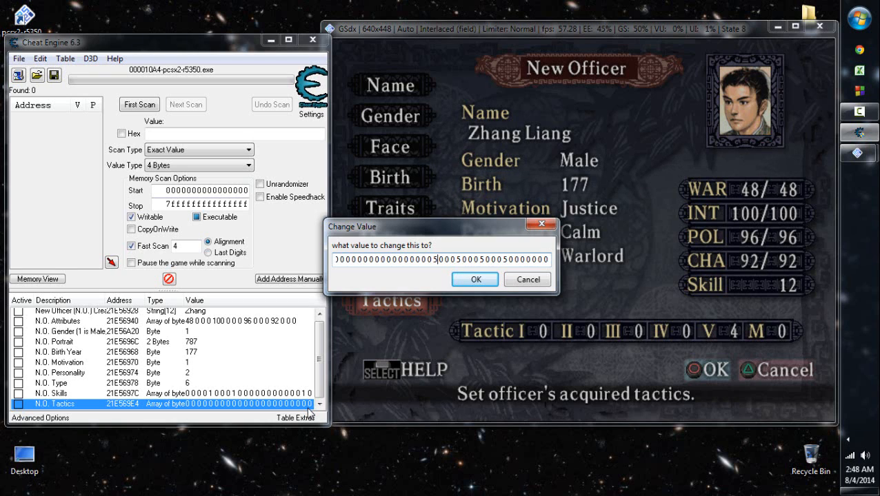
key(BackSpace)
text(6)
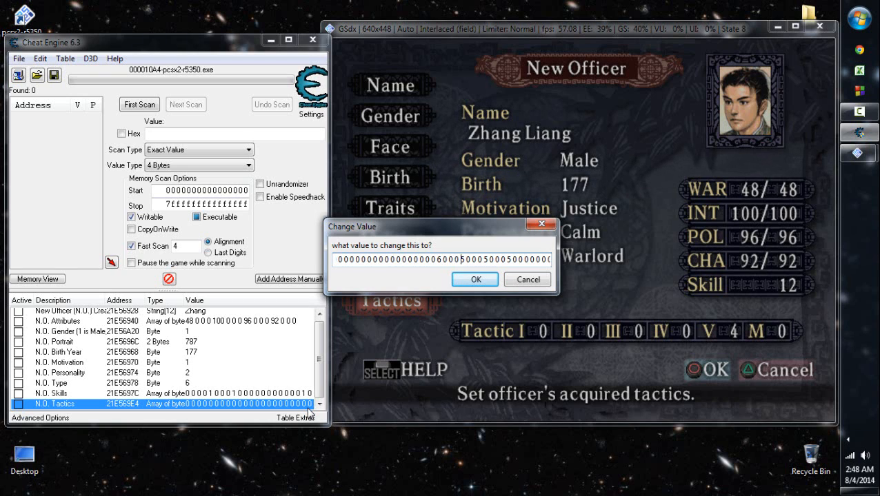
key(Right)
key(Right)
key(Right)
key(Right)
key(BackSpace)
text(6)
key(Right)
key(Right)
key(Right)
key(Right)
key(BackSpace)
text(6)
key(BackSpace)
text(6)
key(Right)
key(Right)
key(Right)
key(Right)
key(Return)
- Return to the game and check the levels of Torrent, Blaze, Rockslide and Magic on the officer's tactics screen
click(436, 260)
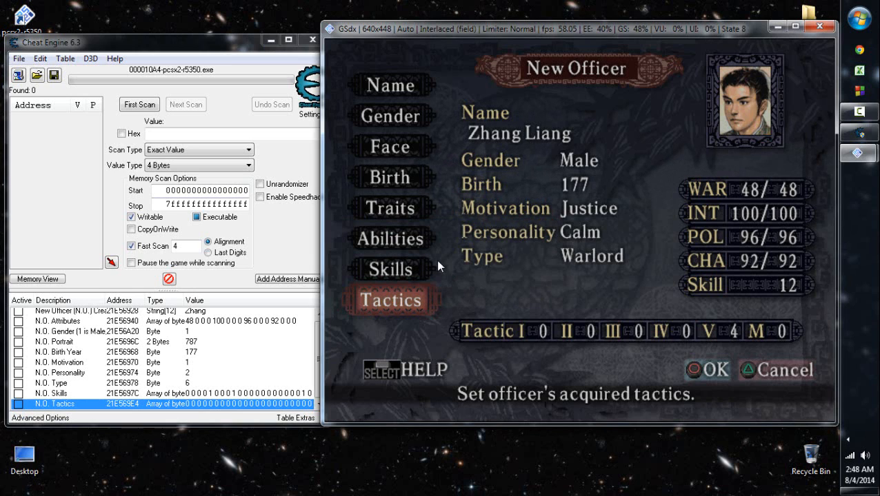
key(d)
key(Up)
key(x)
key(d)
key(Down)
key(x)
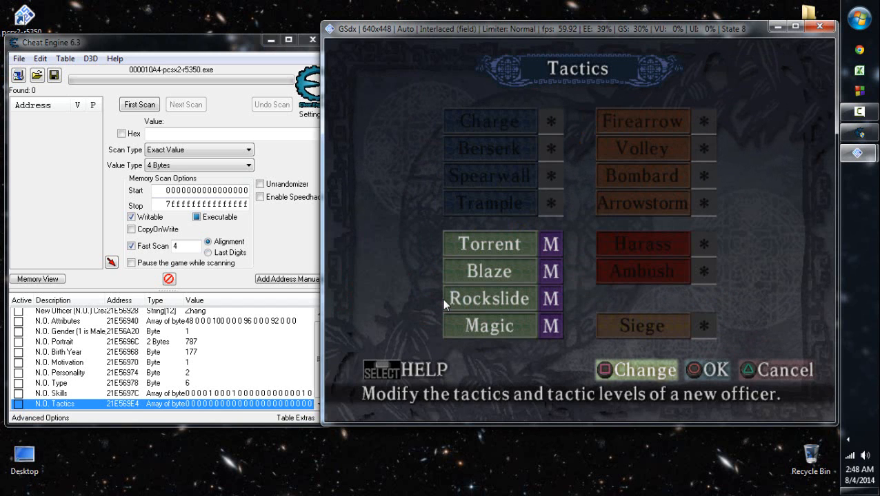
key(d)
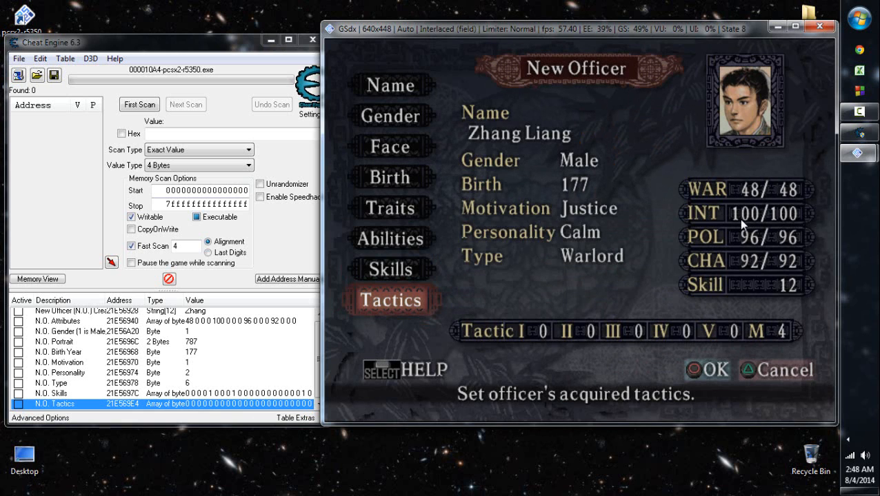
key(x)
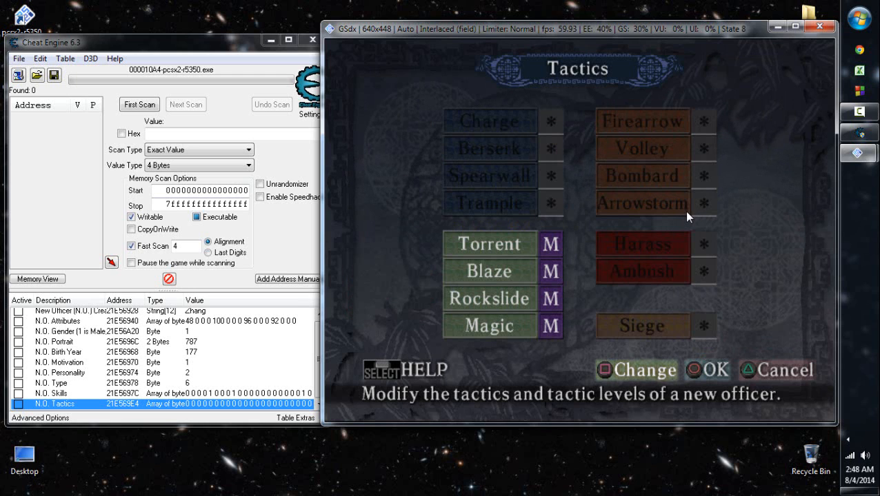
key(d)
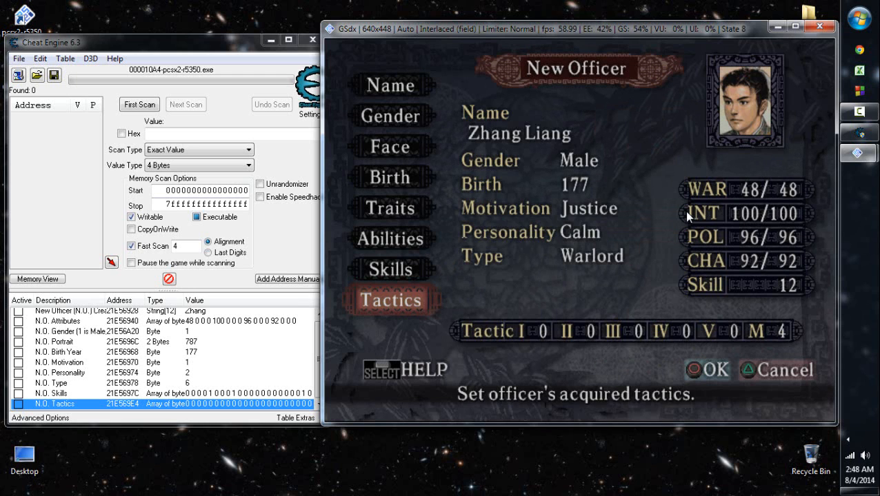
- Try to confirm the new officer under the name Zhang Liang and dismiss the duplicate-name notice
key(Up)
key(x)
key(d)
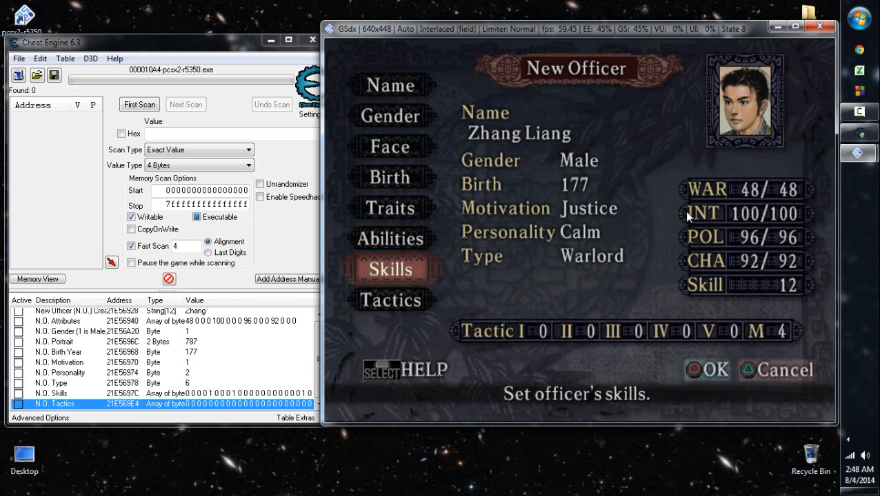
key(Return)
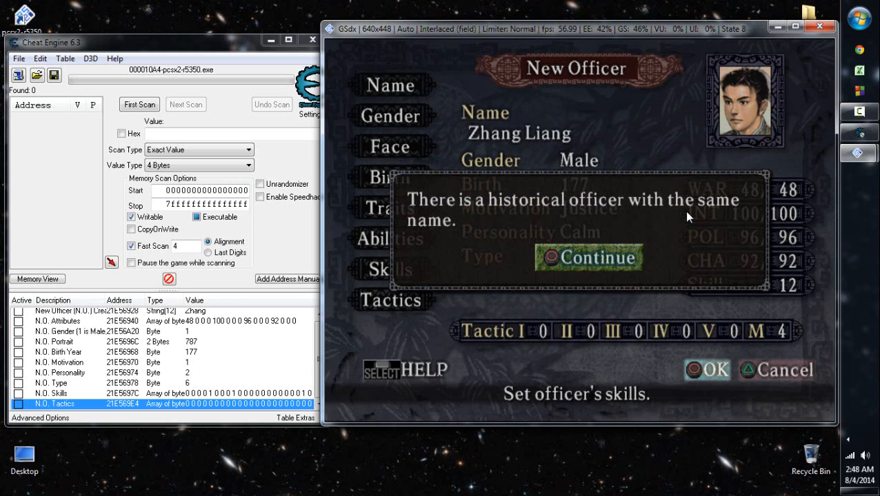
key(x)
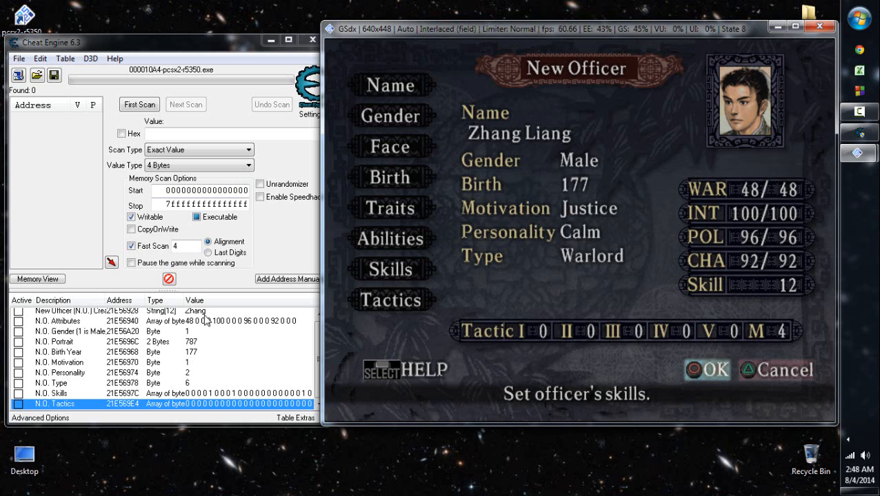
- Change the value of the New Officer name entry in Cheat Engine to Zhing
click(203, 314)
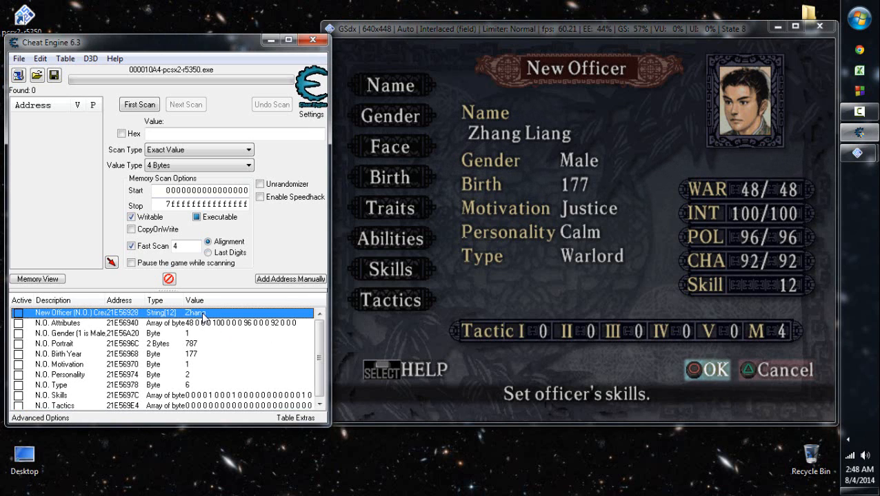
double_click(203, 315)
key(End)
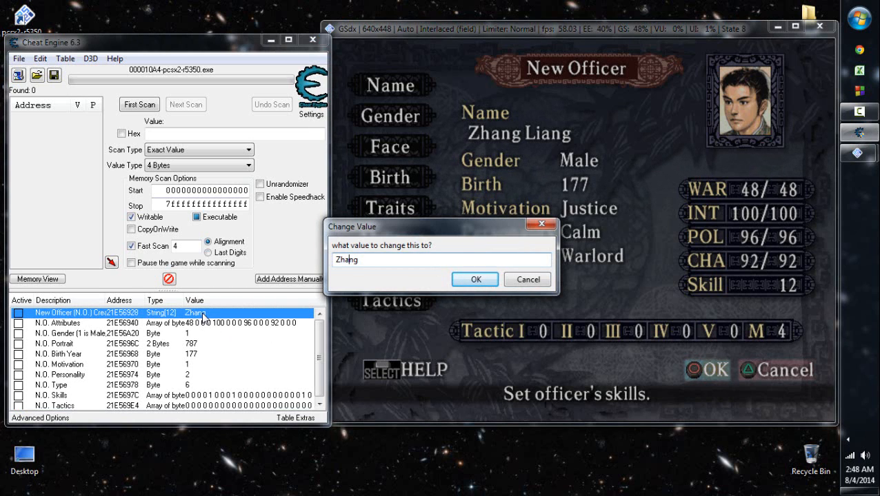
key(BackSpace)
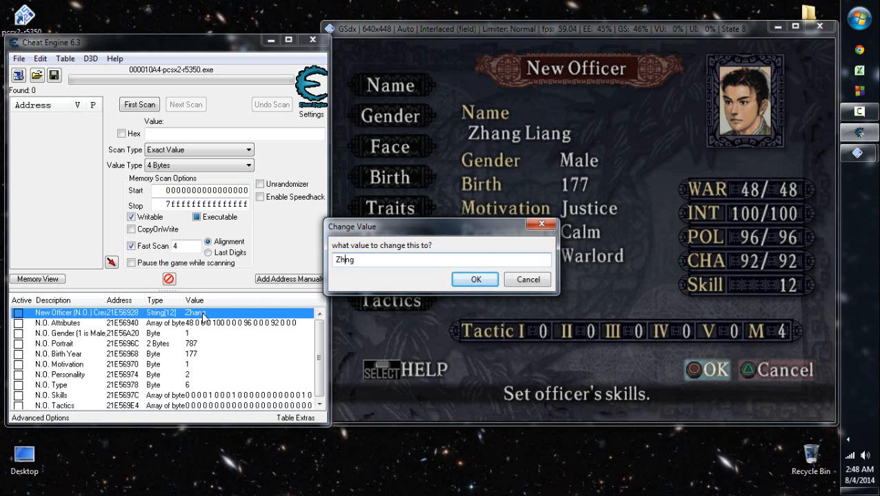
text(i)
key(Return)
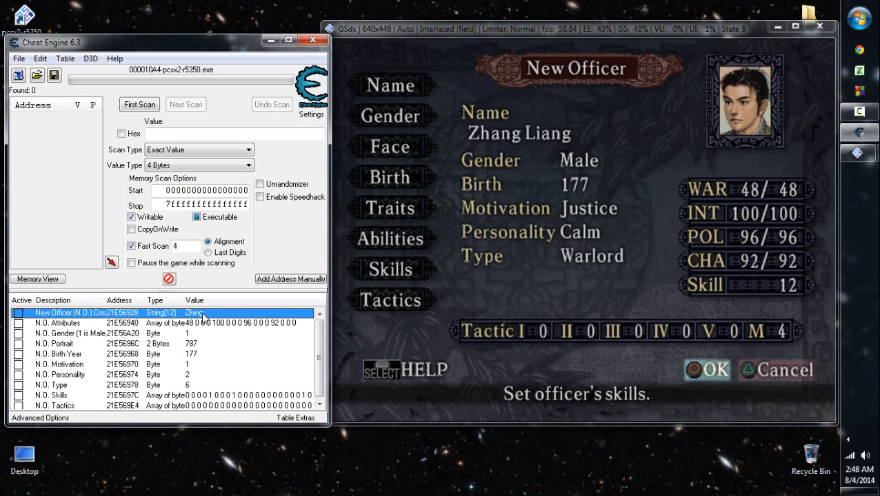
- Return to the game and refresh the officer's name through the name input
click(540, 199)
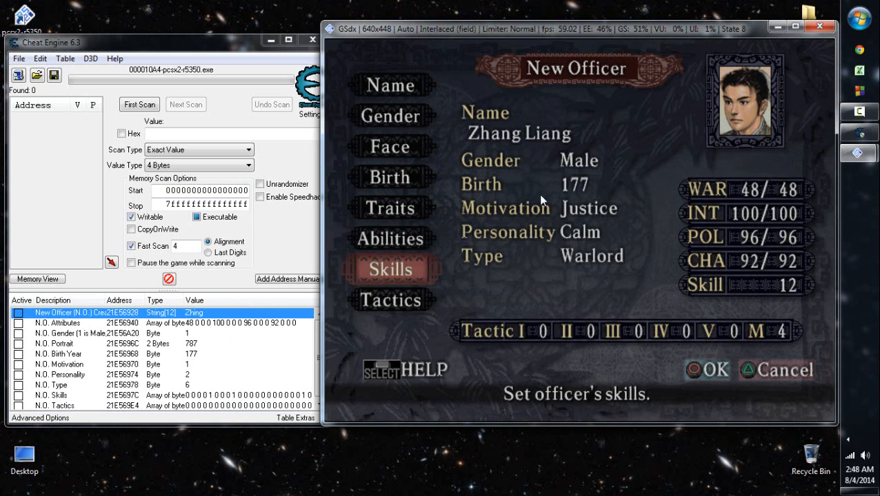
key(Up)
key(Up)
key(Up)
key(Up)
key(Up)
key(Up)
key(x)
key(s)
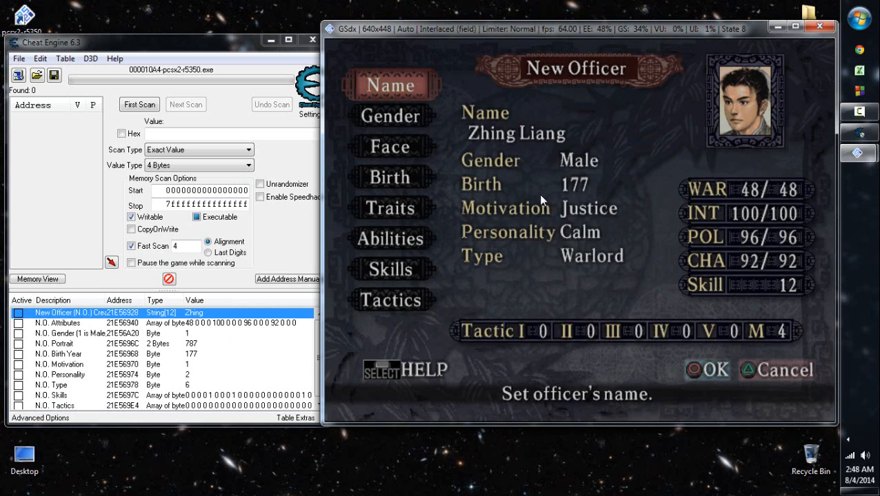
- Register the new officer and save the new officer data to the memory card
key(s)
key(Up)
key(x)
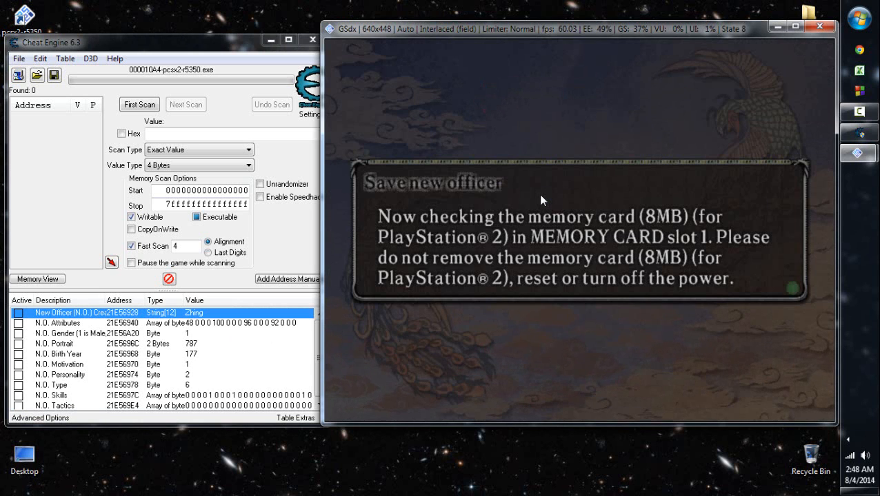
key(x)
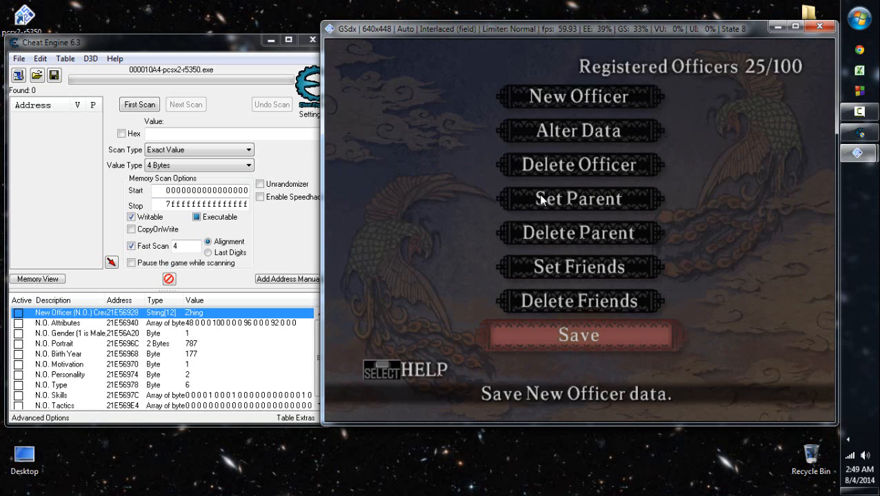
key(Down)
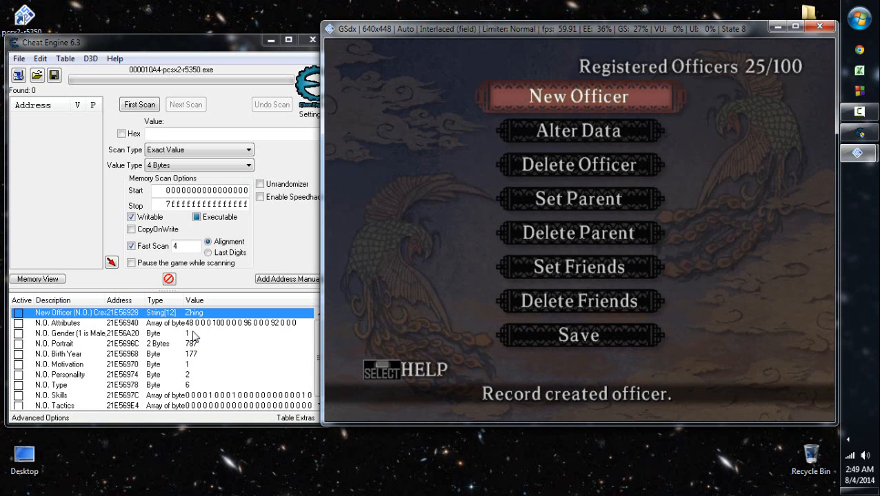
- Browse the memory region of the New Officer name entry, closing the Memory Viewer after a brief look
right_click(196, 317)
click(262, 86)
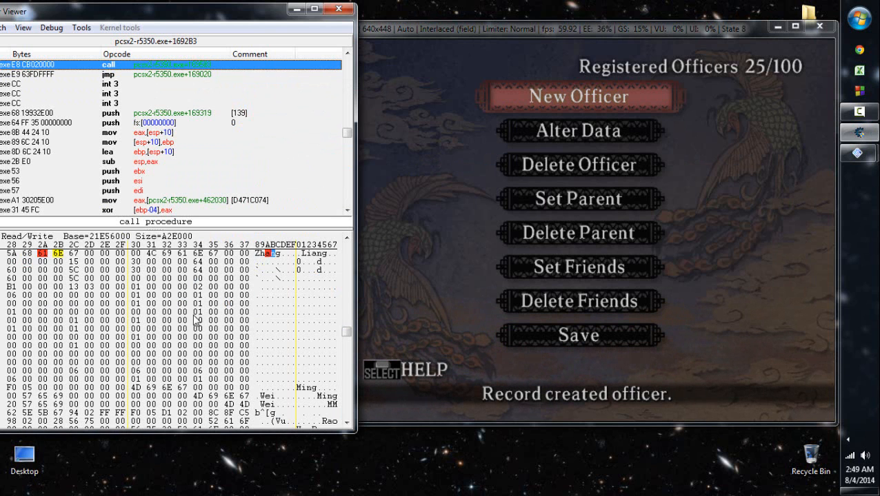
click(339, 8)
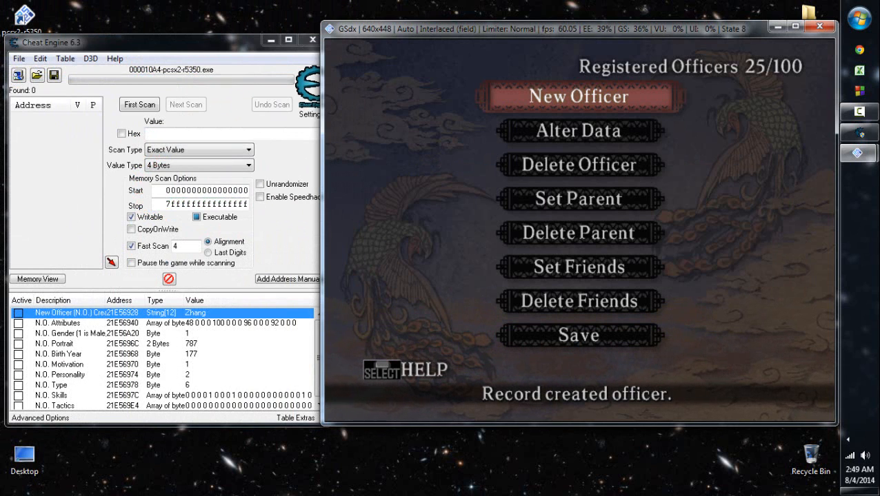
- Open Zhing Liang from the registered officers in the game for data modification
key(Down)
key(x)
key(Down)
key(Down)
key(Up)
key(Up)
key(Up)
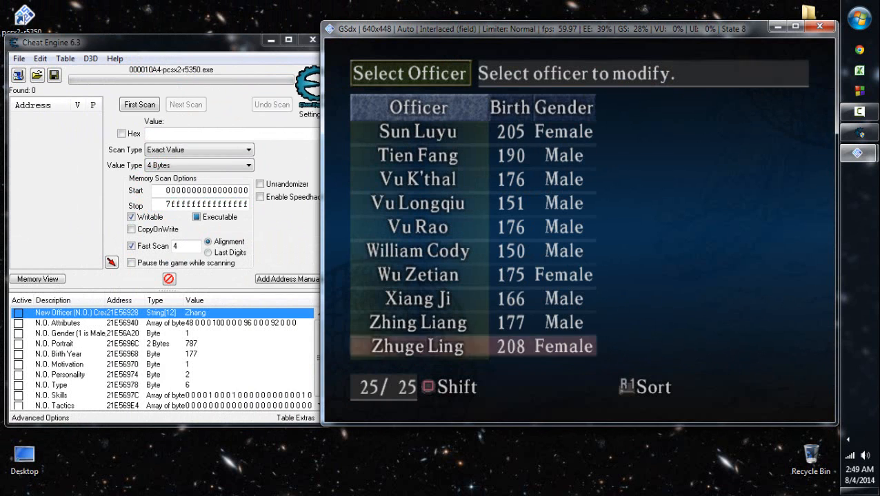
key(Up)
key(x)
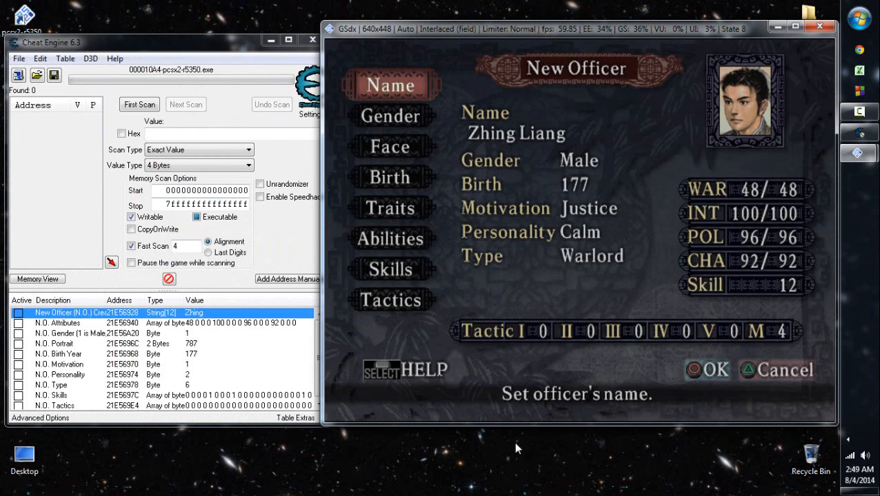
- Browse the memory region of the New Officer name entry and examine the officer's bytes from the name to address 21E56A28
right_click(197, 316)
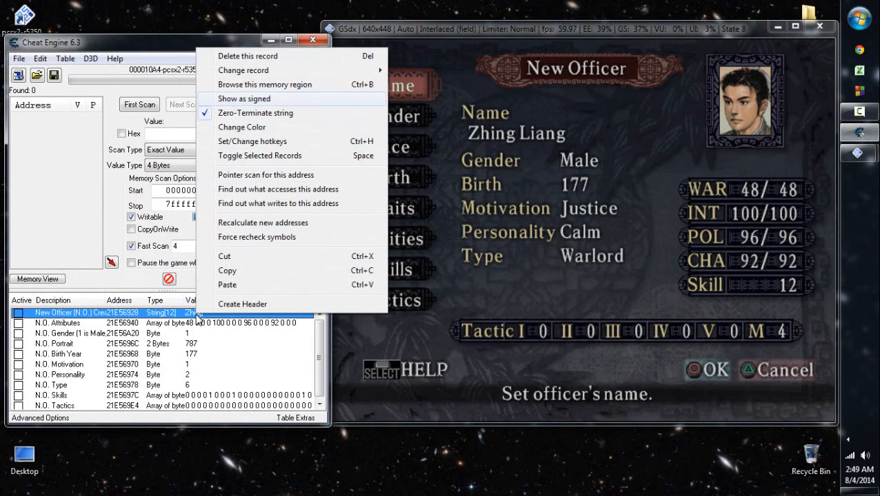
click(249, 85)
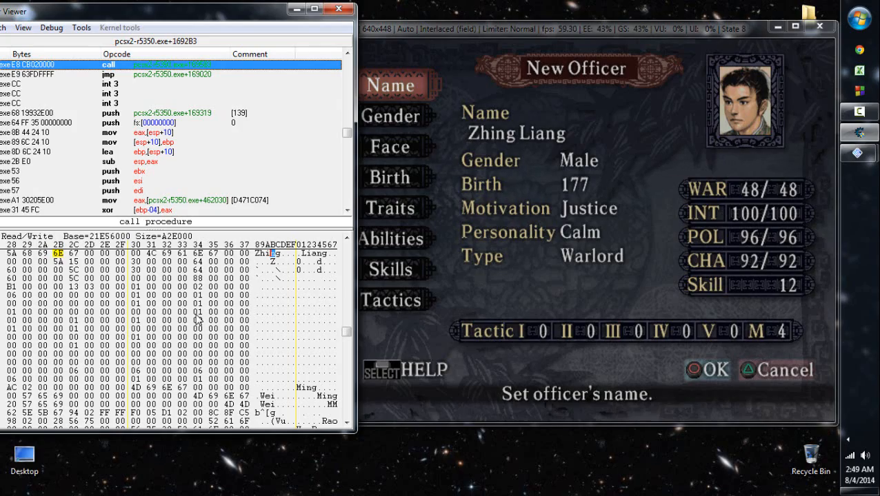
drag(138, 11, 217, 12)
scroll(198, 320, up, 1)
scroll(199, 320, down, 2)
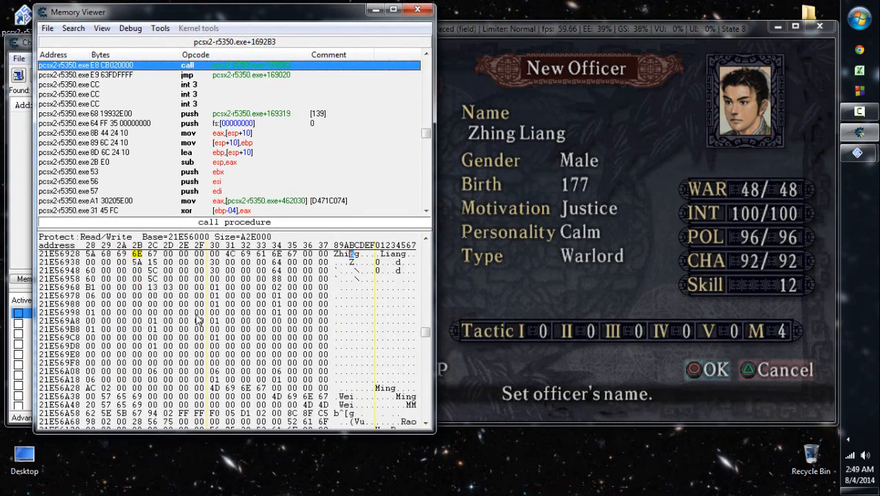
scroll(198, 320, up, 2)
click(336, 287)
scroll(199, 320, down, 1)
click(402, 380)
click(481, 340)
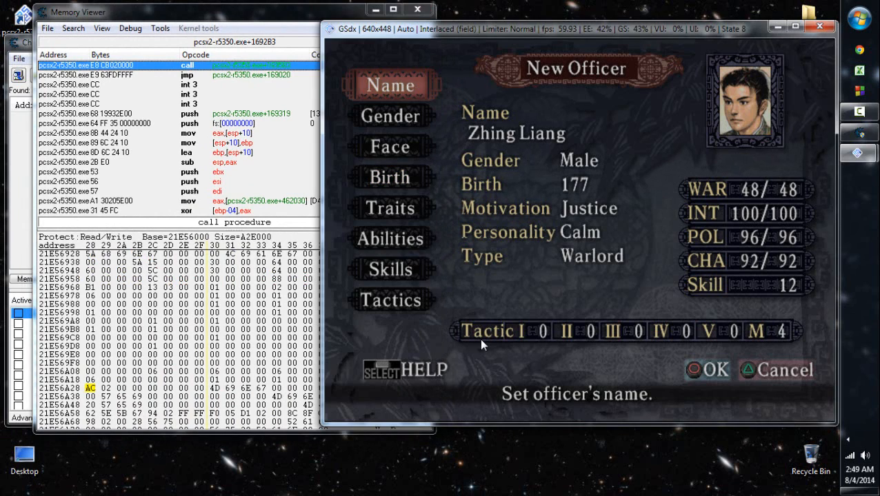
click(288, 19)
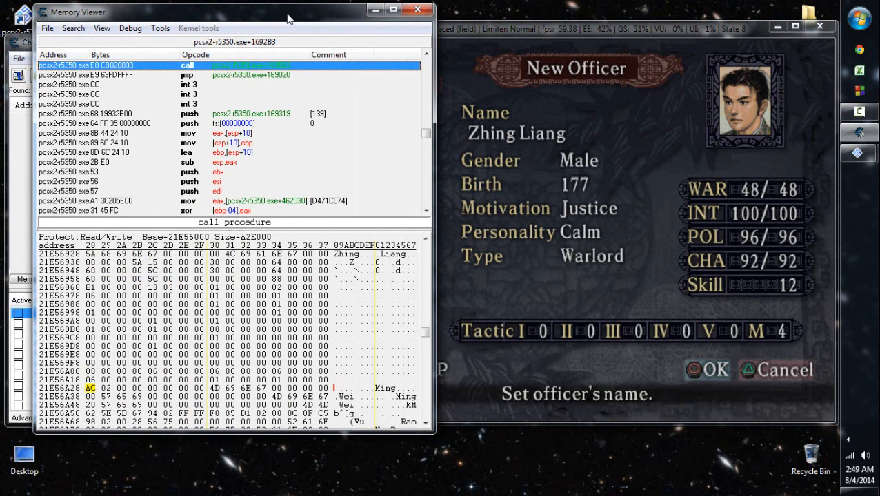
scroll(288, 19, down, 7)
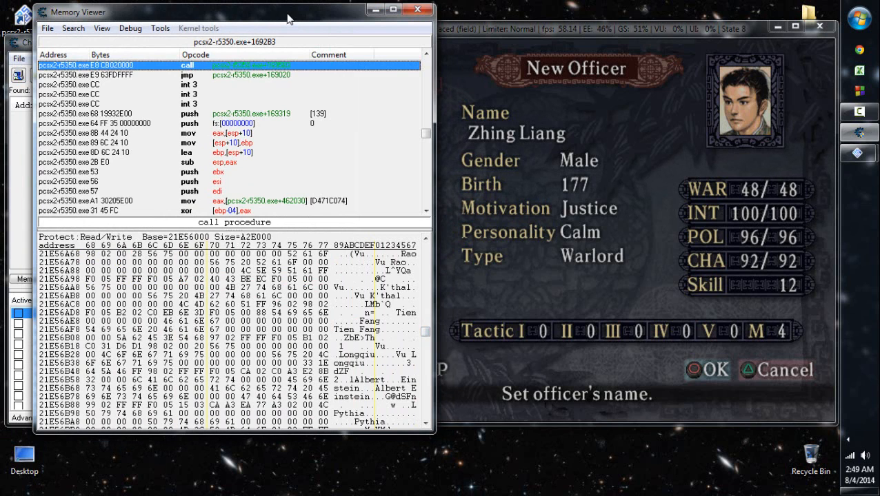
scroll(288, 19, up, 3)
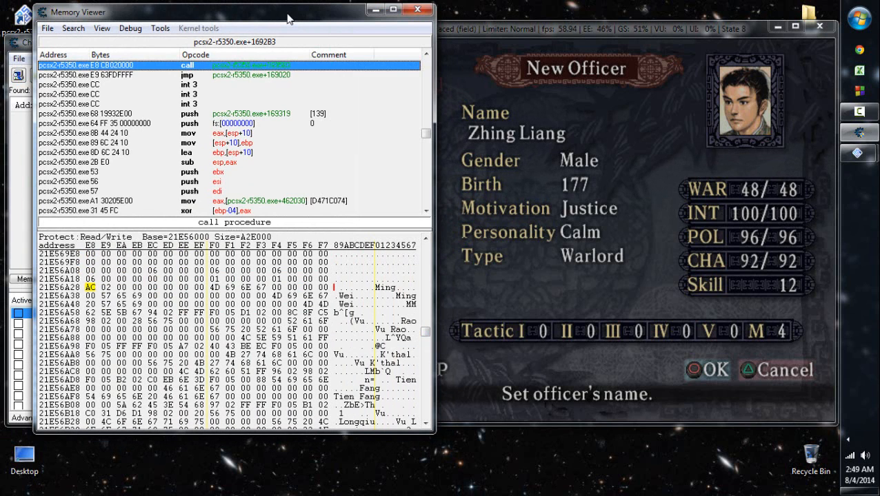
click(261, 304)
click(152, 304)
click(229, 313)
click(396, 321)
click(336, 322)
scroll(228, 331, up, 6)
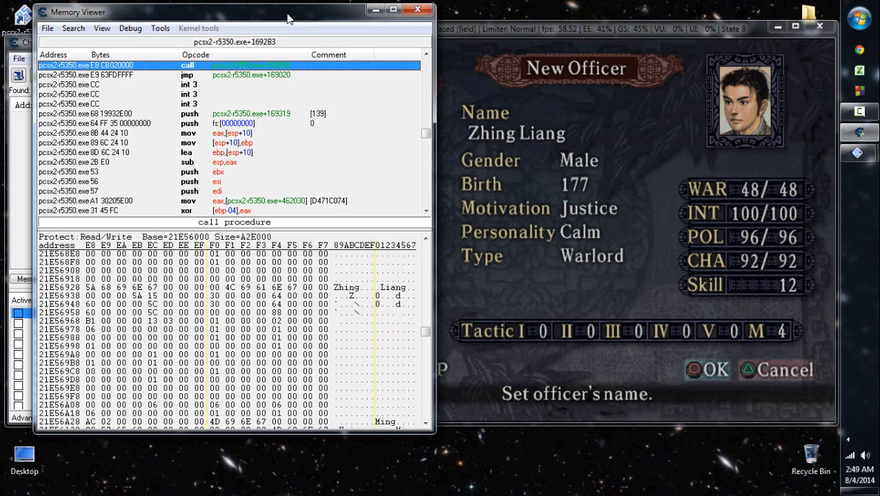
click(398, 287)
click(336, 288)
key(Right)
key(Right)
- Exit the officer's modification in the game without changes and close the Memory Viewer
click(585, 205)
key(s)
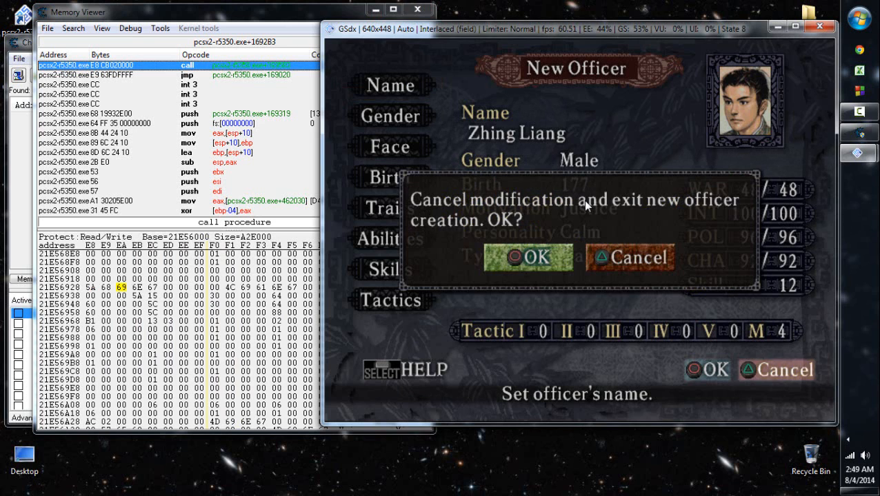
key(x)
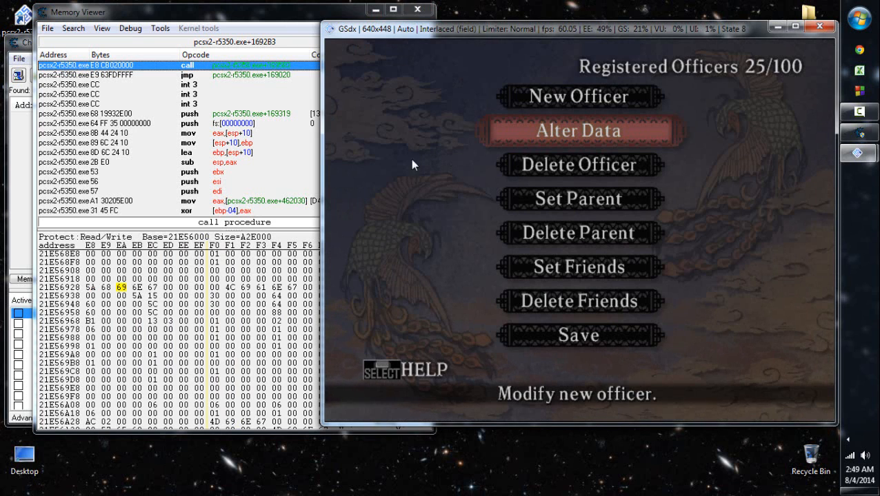
click(308, 19)
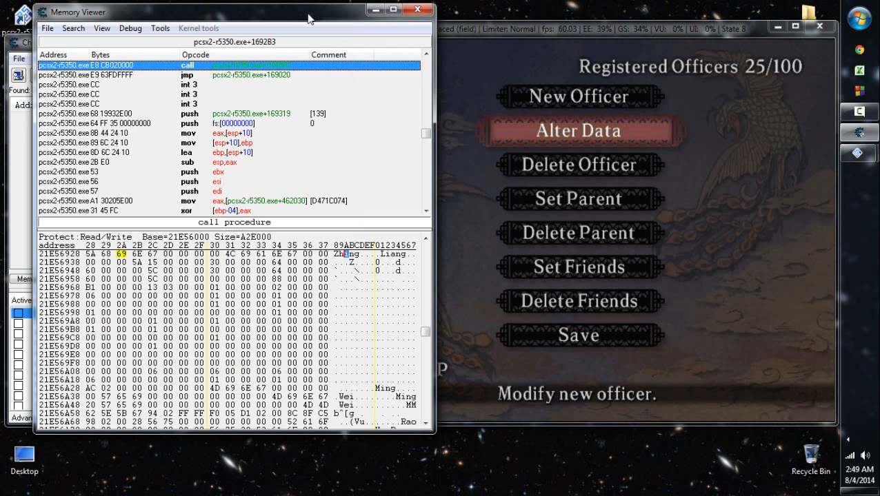
click(417, 10)
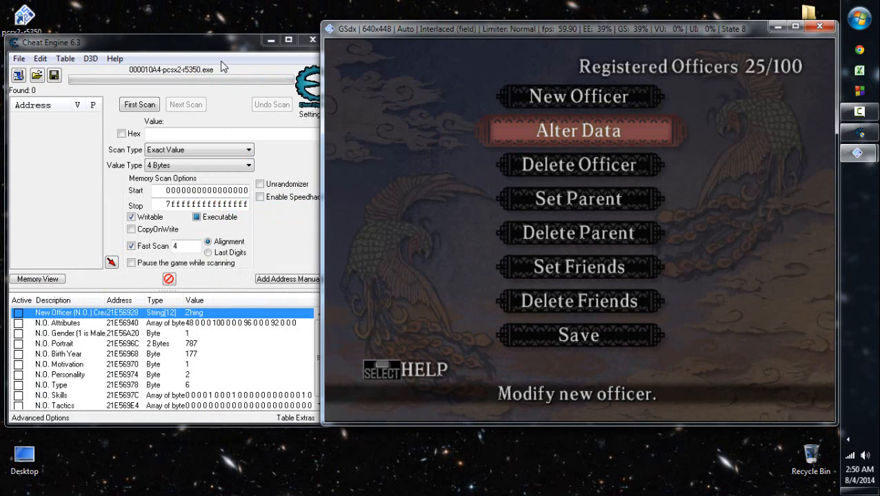
- Scan memory for the string Zhing Liang and widen the results list to show the found values
drag(219, 60, 221, 59)
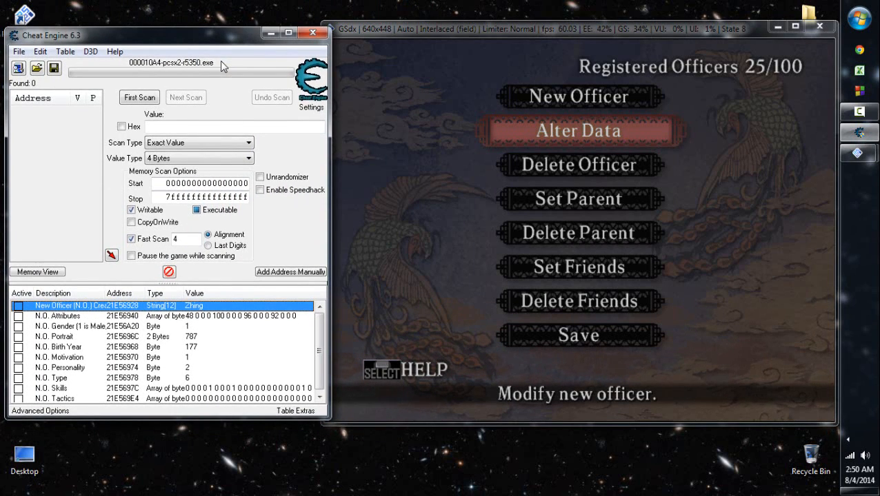
click(199, 159)
click(198, 229)
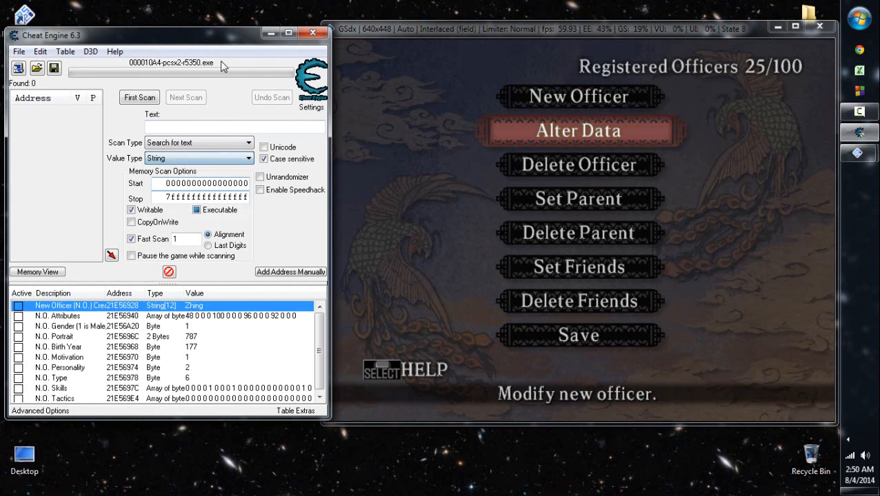
click(220, 127)
text(Zhing)
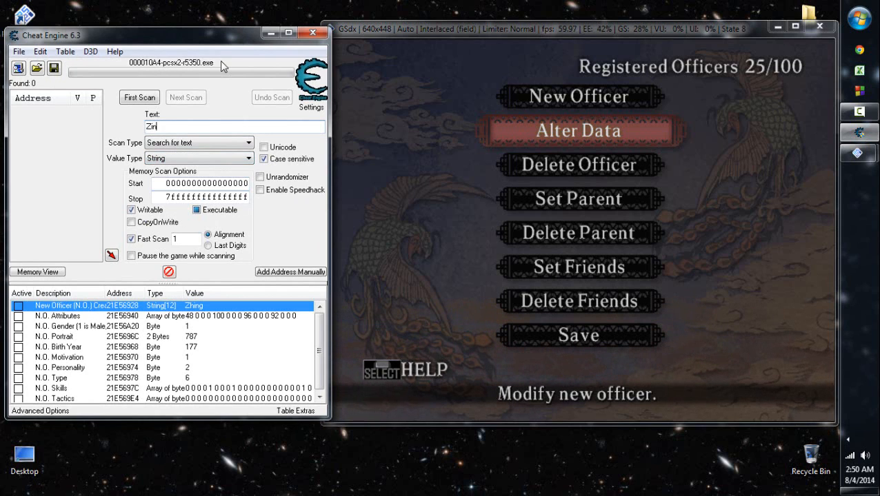
key(BackSpace)
key(BackSpace)
key(BackSpace)
key(BackSpace)
text(hing Liang)
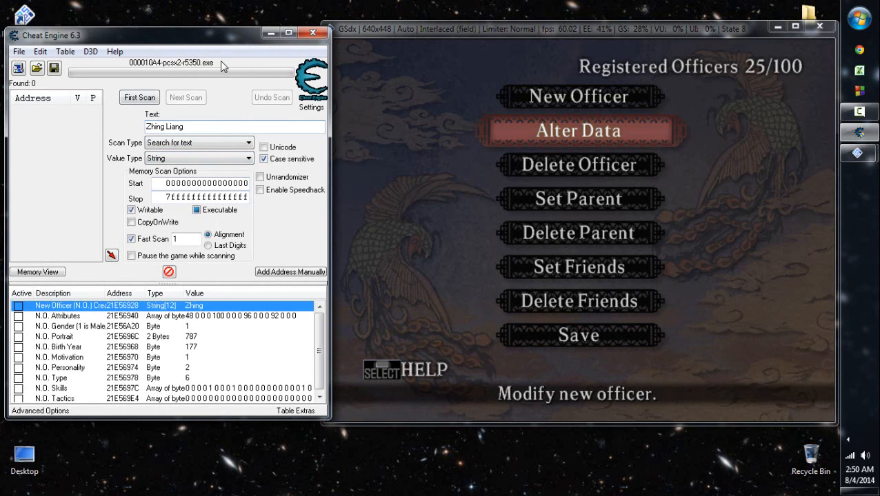
key(Return)
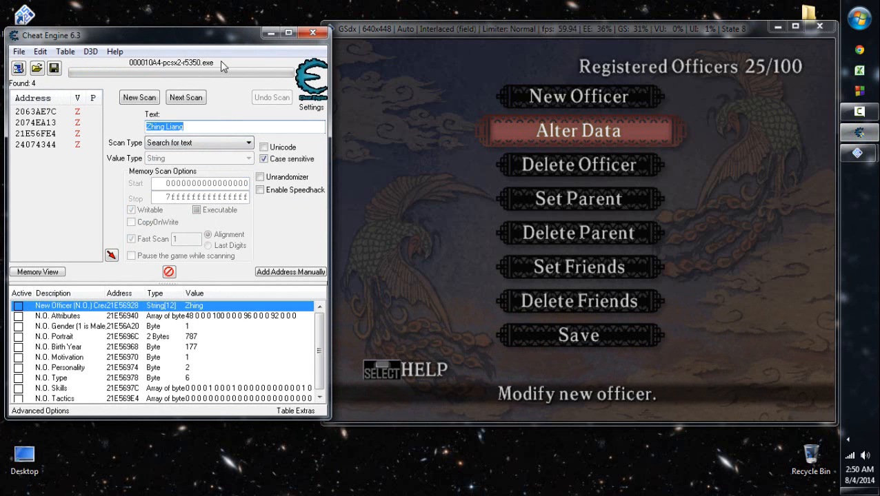
mouse_move(330, 224)
mouse_down()
mouse_move(402, 224)
mouse_move(393, 224)
mouse_up()
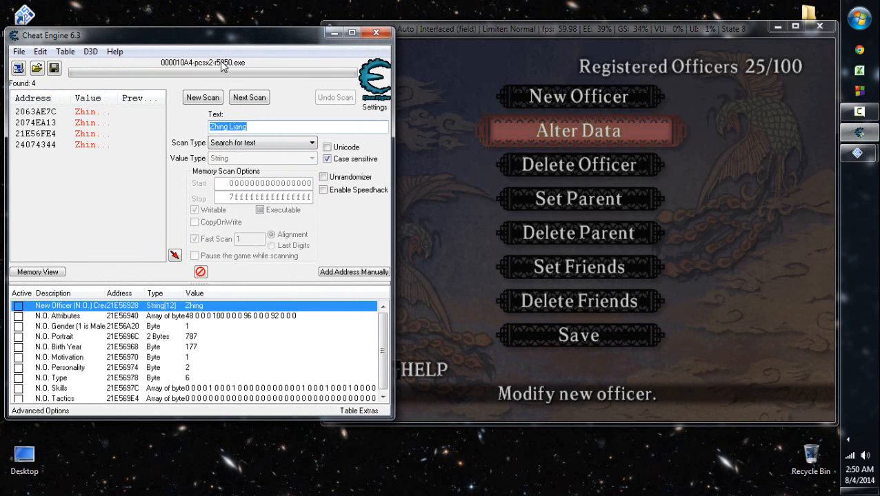
drag(116, 98, 129, 98)
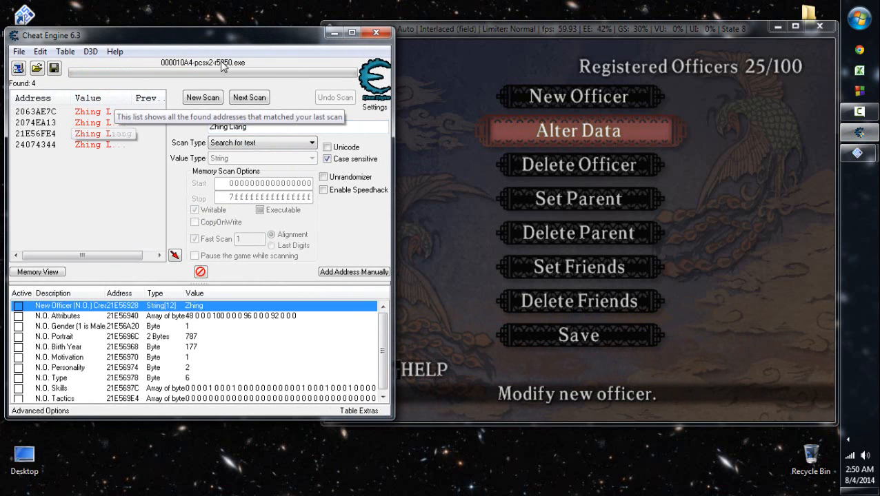
- Browse the memory region of the found Zhing Liang address 2063AE7C
click(36, 111)
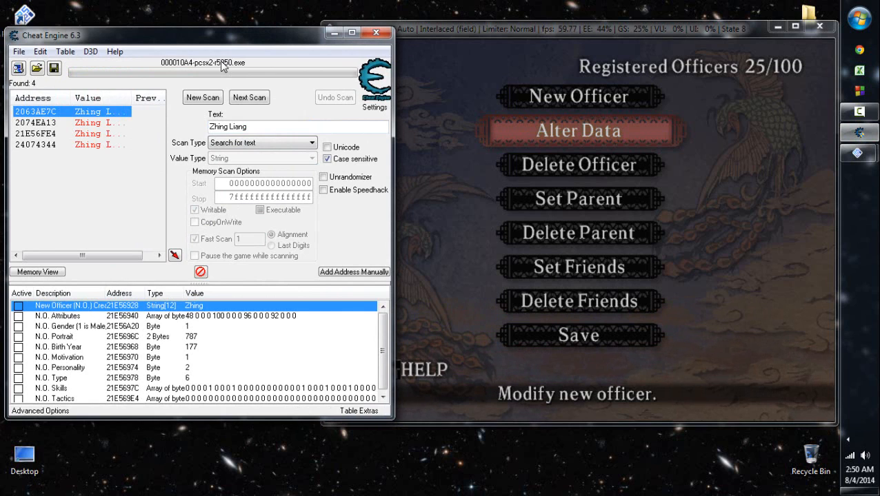
click(71, 306)
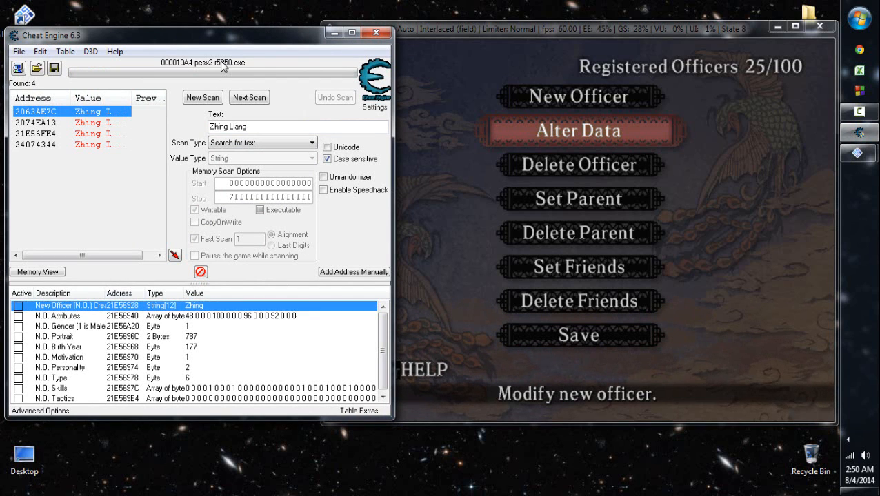
key(Down)
key(Down)
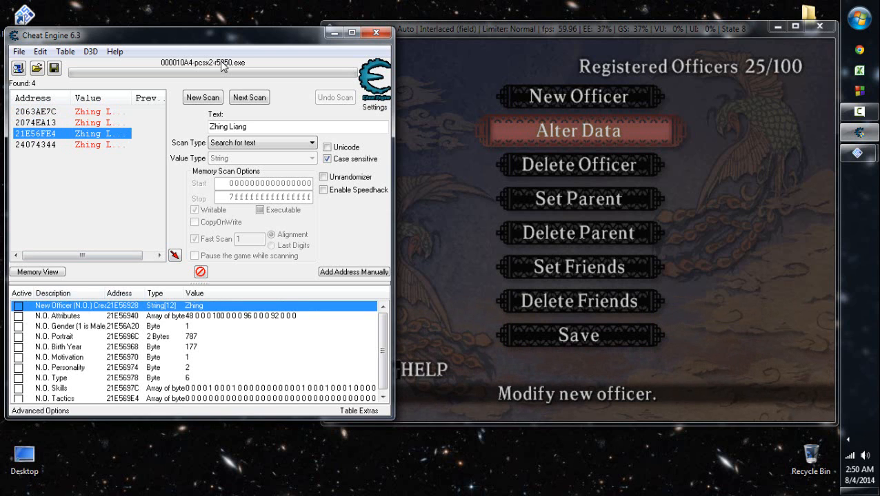
key(Up)
key(Up)
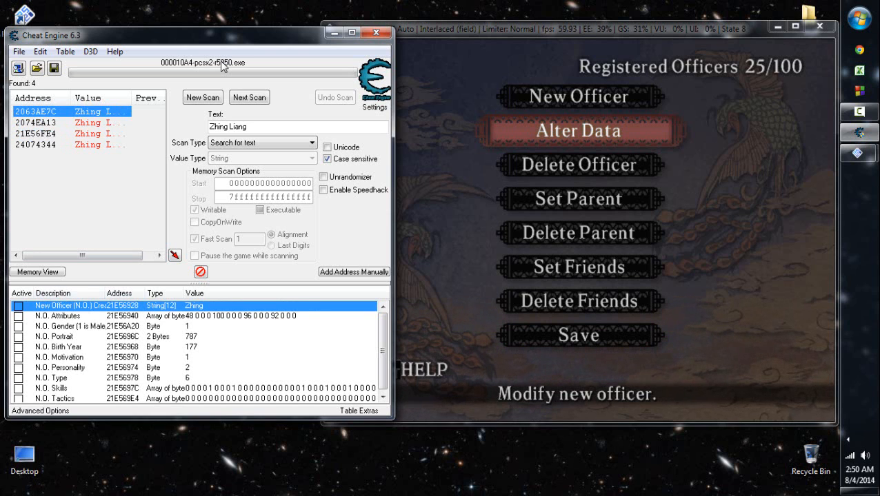
key(Menu)
key(Down)
key(Down)
key(Down)
key(Return)
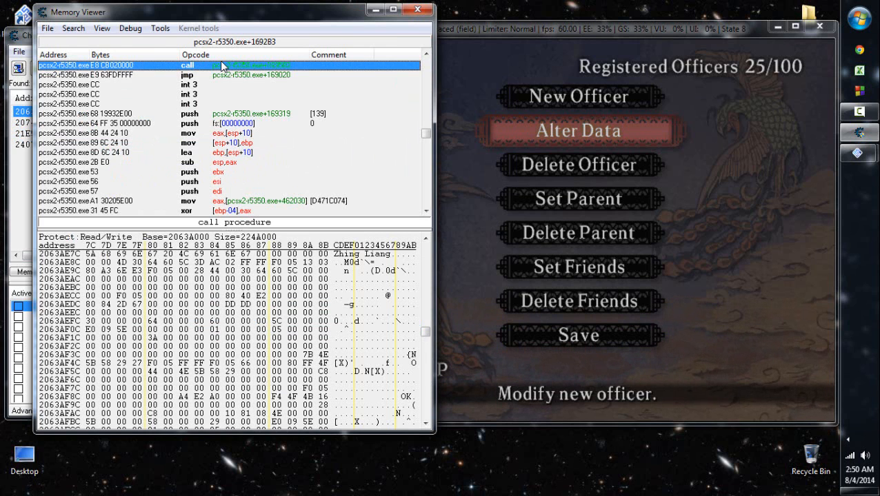
- Examine the neighbouring registered officers' names above the Zhing Liang entry and return to its name bytes
scroll(366, 287, up, 4)
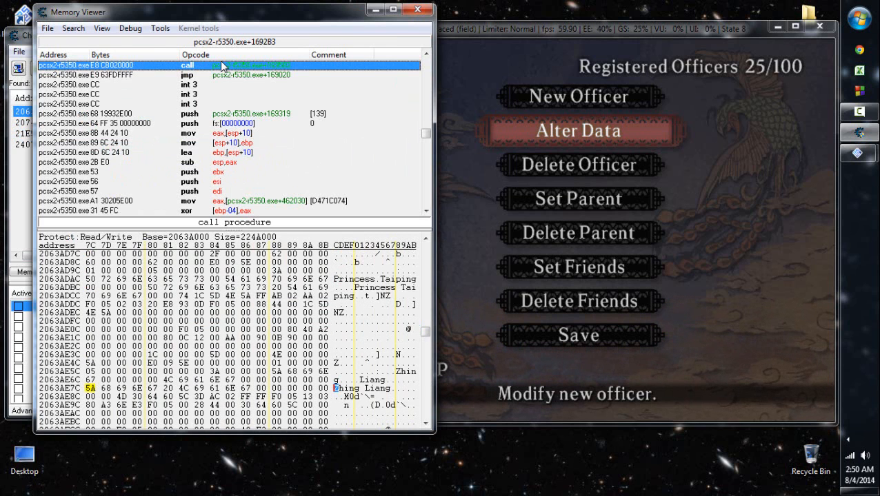
click(367, 287)
scroll(367, 287, up, 2)
scroll(222, 65, up, 5)
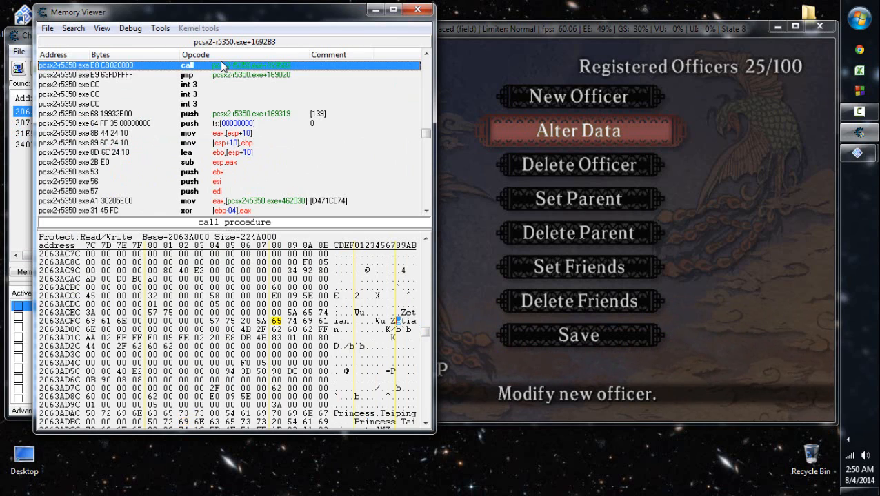
scroll(222, 65, down, 9)
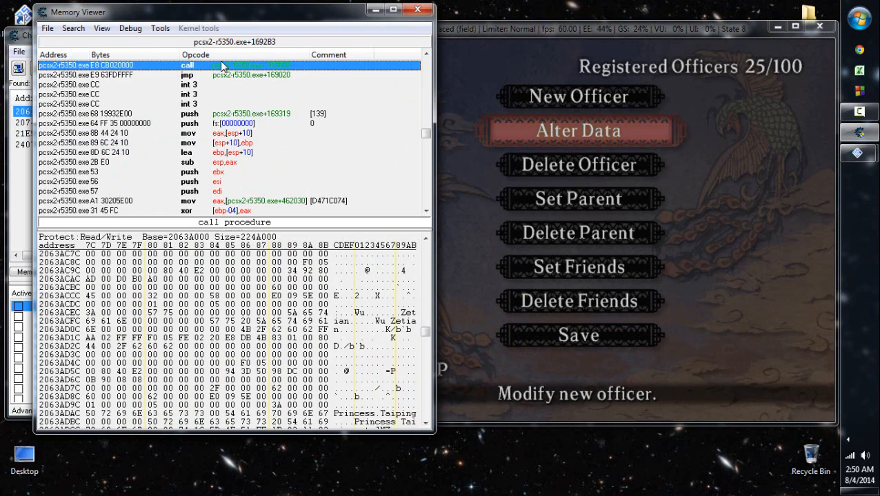
scroll(222, 66, down, 3)
scroll(222, 65, up, 2)
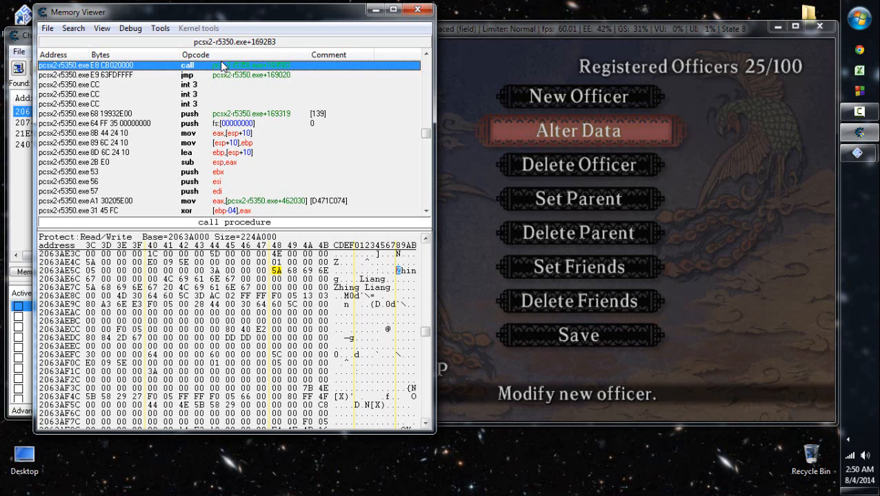
- Change the third byte of Zhing to 61 in both stored copies of the name so they read Zhang Liang
key(Right)
key(Right)
text(61)
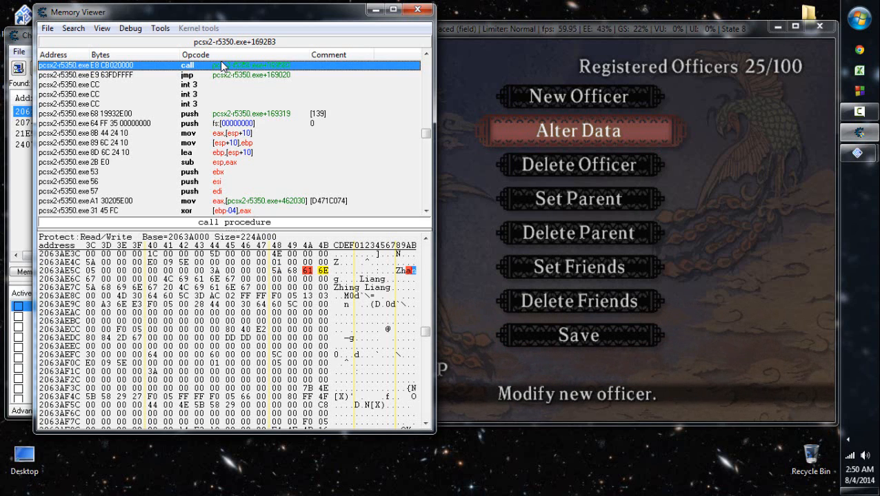
- Check the officer's name in the game's Alter Data list at entry 24
click(556, 252)
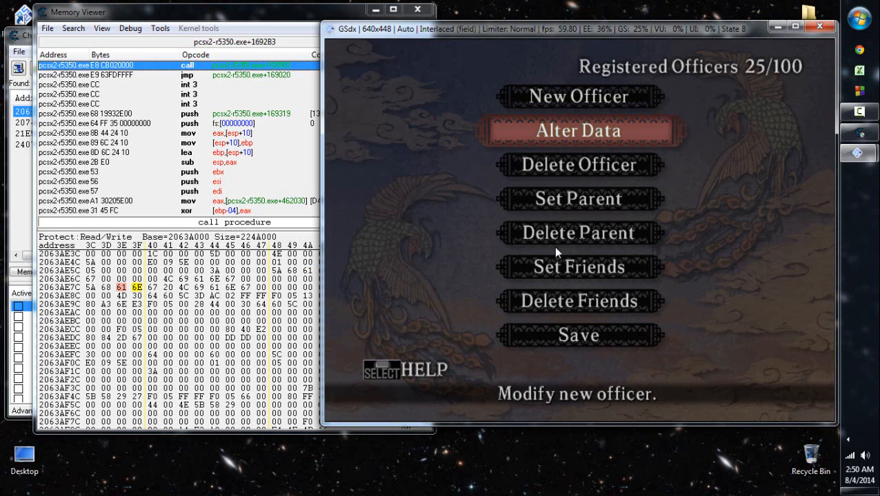
key(x)
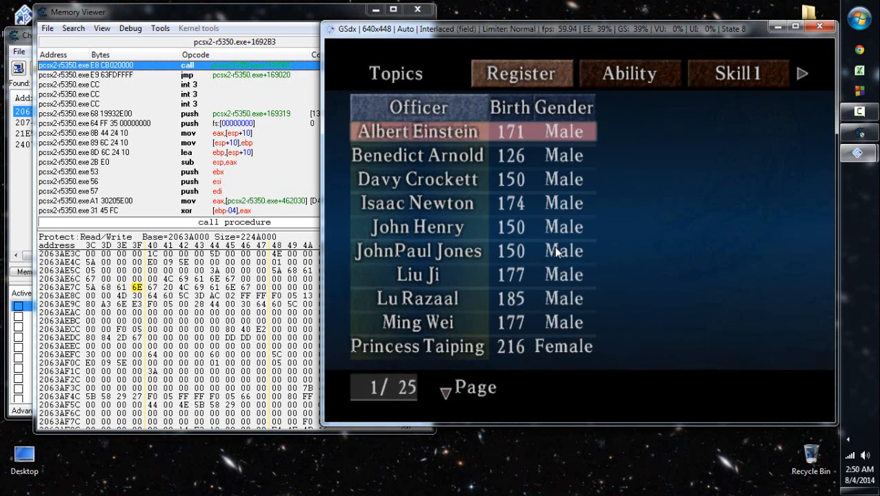
key(Page_Down)
key(Page_Down)
key(Page_Down)
key(Up)
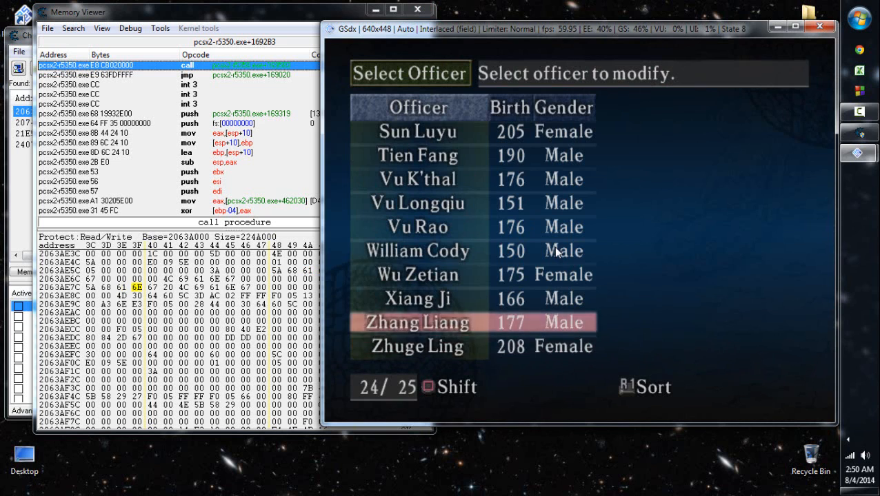
- Leave the officer list and save the New Officer data to the memory card in slot 1
key(Escape)
key(Up)
key(Up)
key(x)
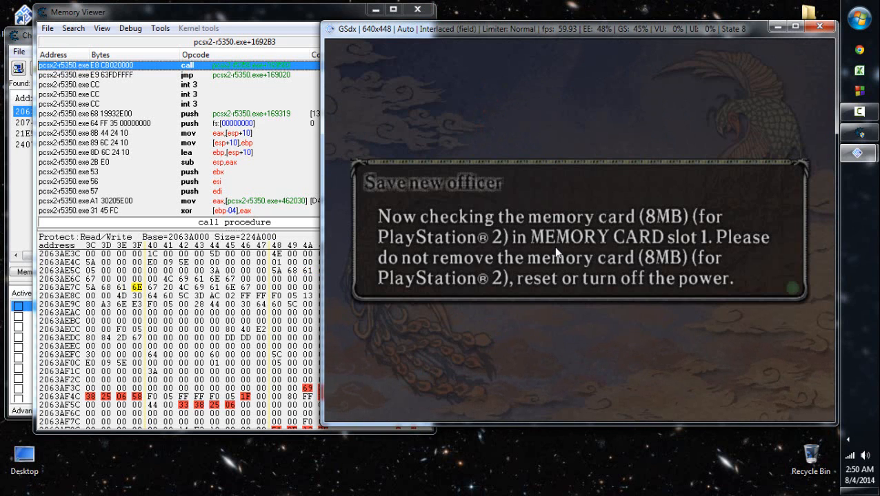
key(Left)
key(x)
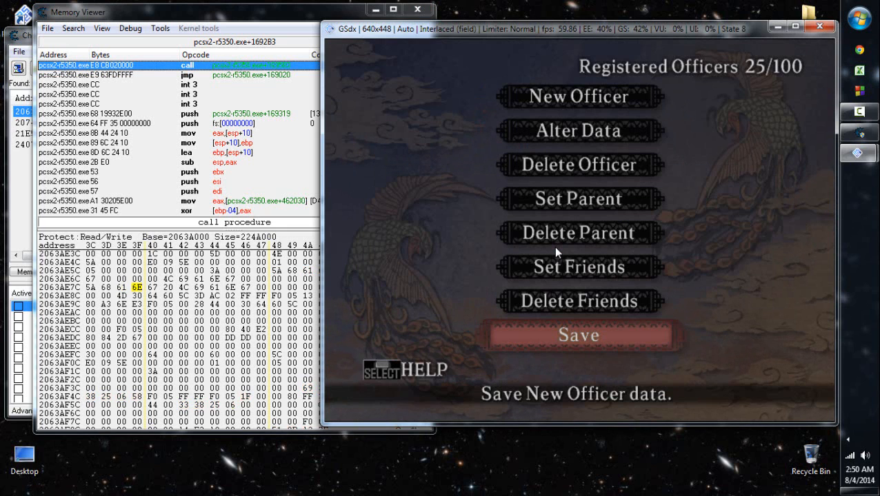
- Recheck entry 24 in the Alter Data officer list after saving and return to the Registered Officers menu
key(Down)
key(Down)
key(x)
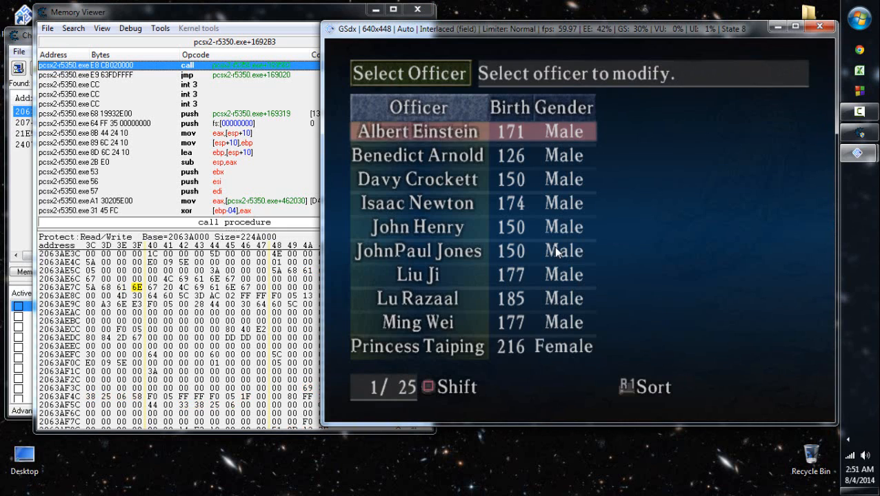
key(c)
key(Down)
key(Down)
key(x)
key(Down)
key(Down)
key(Down)
key(Down)
key(Up)
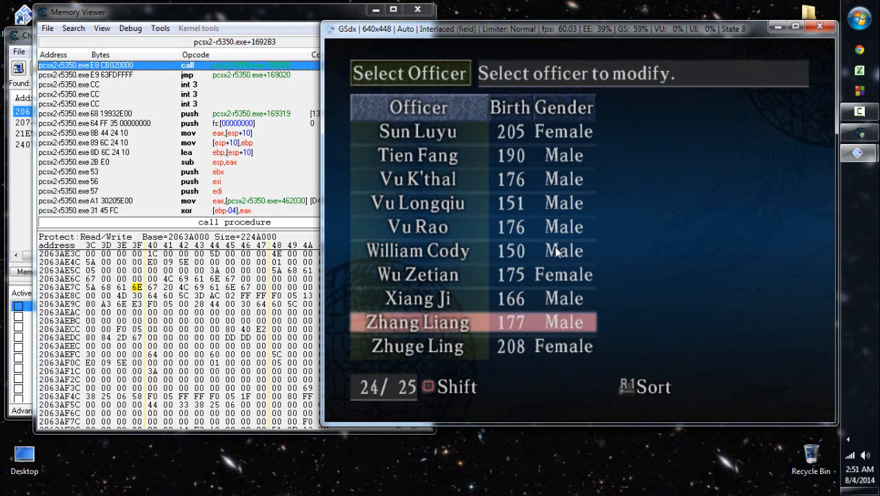
key(c)
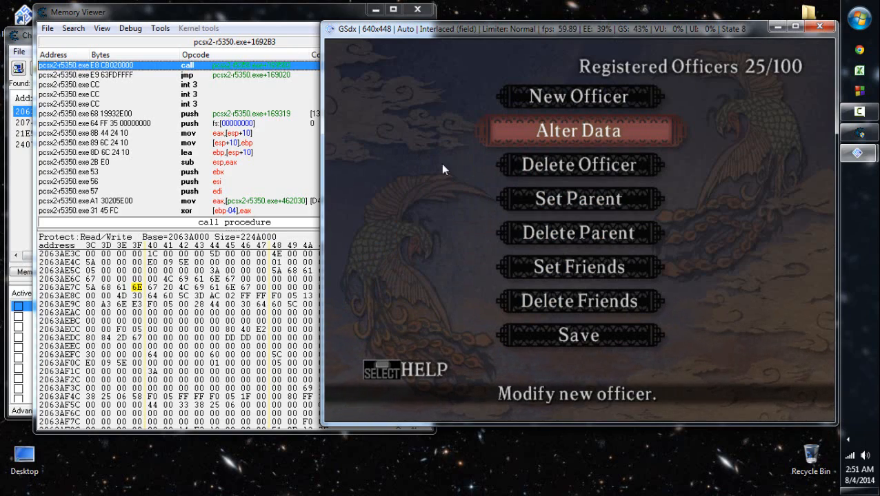
- Move the Memory Viewer aside, select the Zhang Liang full-name bytes at 2063AE7C and bring up the commands for them
mouse_move(270, 14)
mouse_down()
mouse_move(295, 16)
mouse_move(271, 18)
mouse_up()
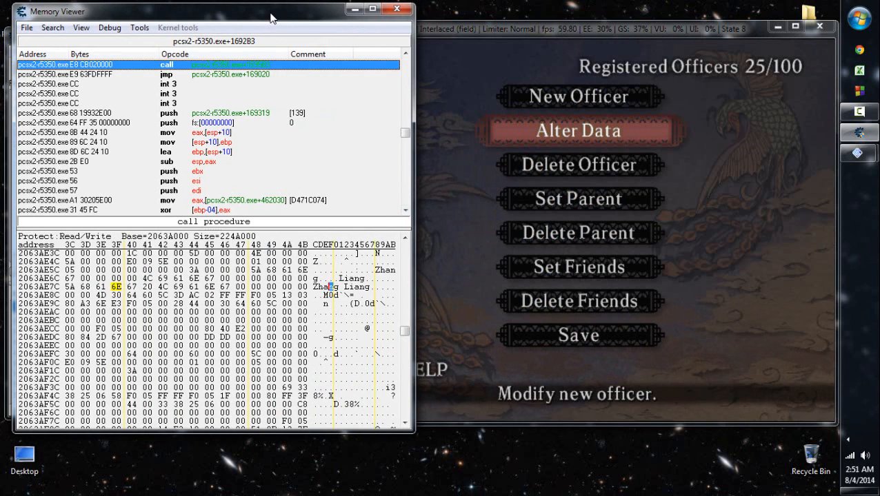
key(Right)
key(Right)
key(Right)
key(Right)
key(Right)
key(Right)
key(Right)
scroll(271, 15, down, 2)
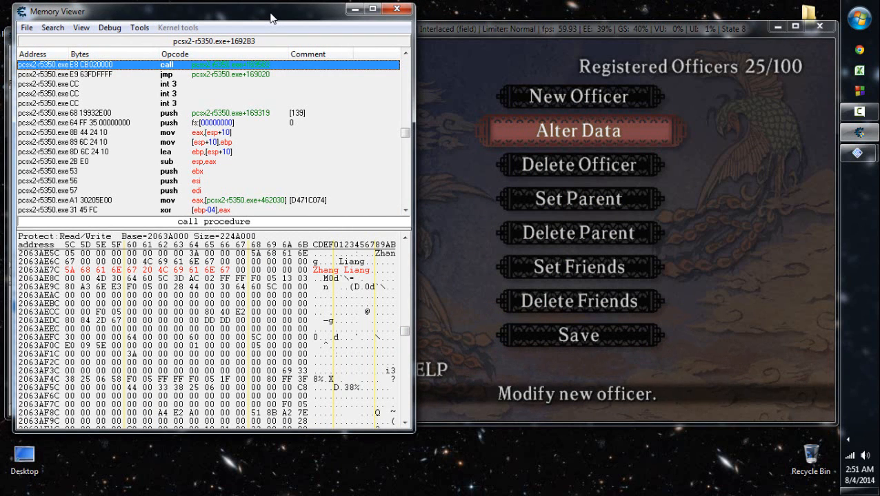
right_click(317, 269)
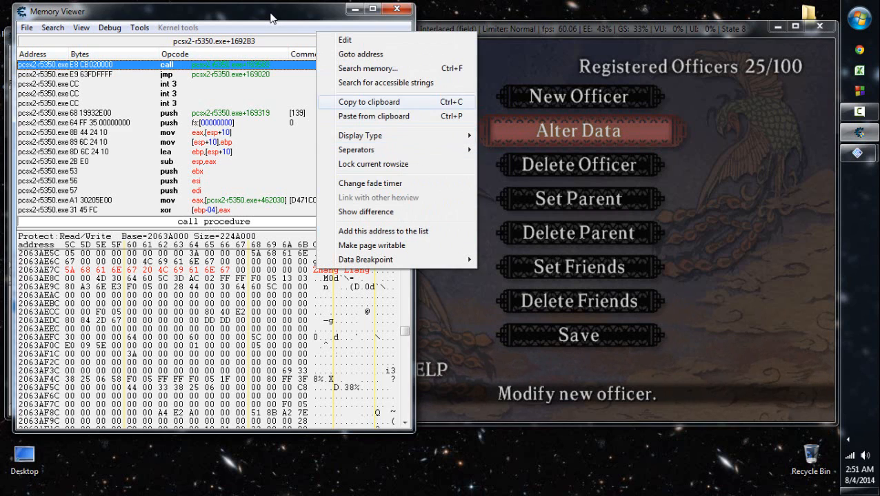
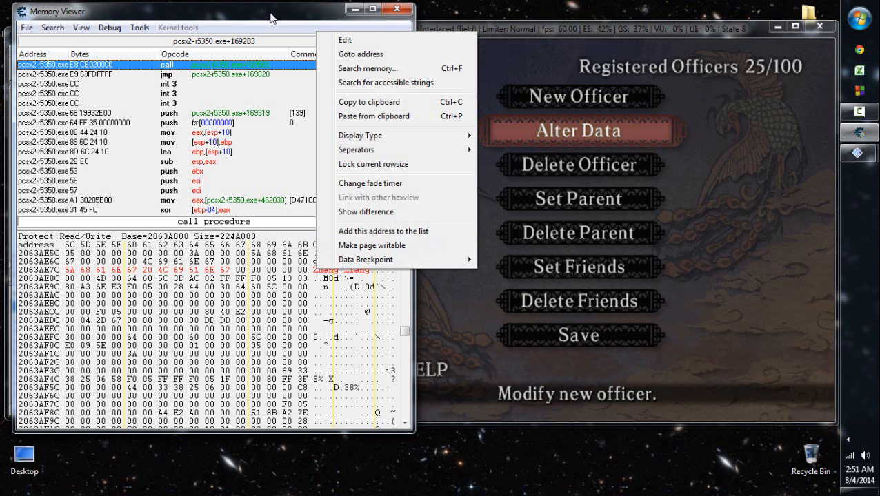
click(747, 86)
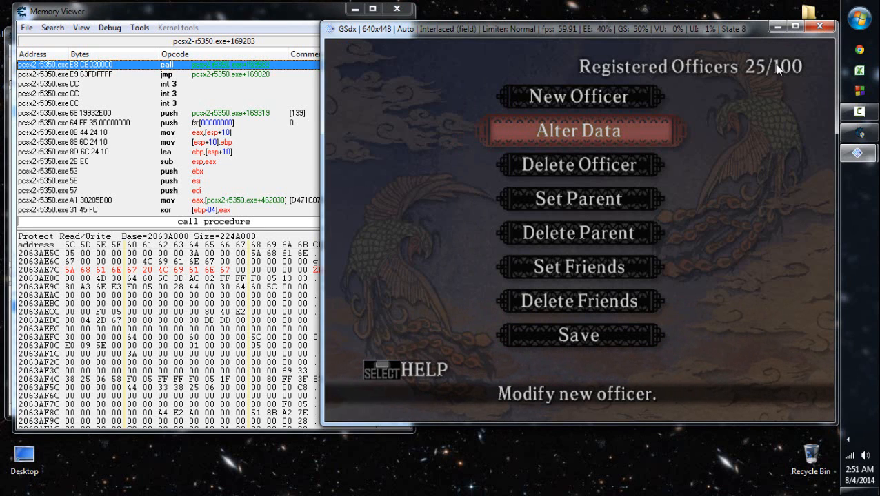
click(293, 15)
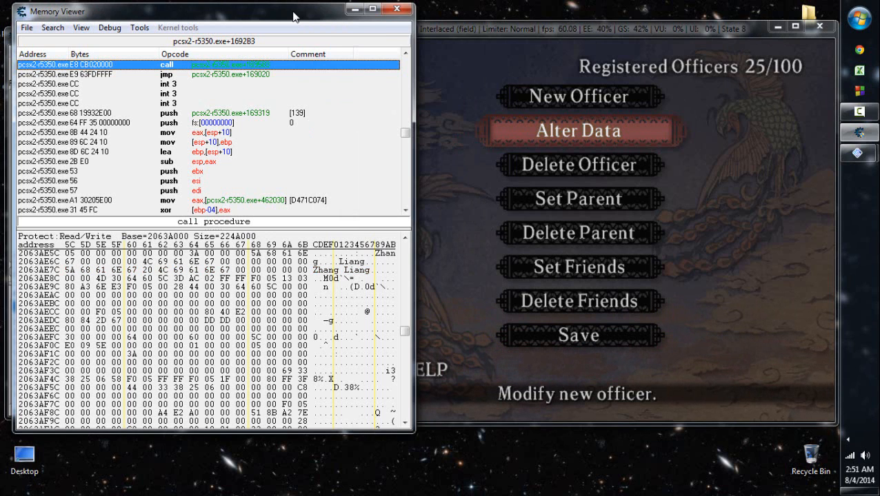
key(alt+Tab)
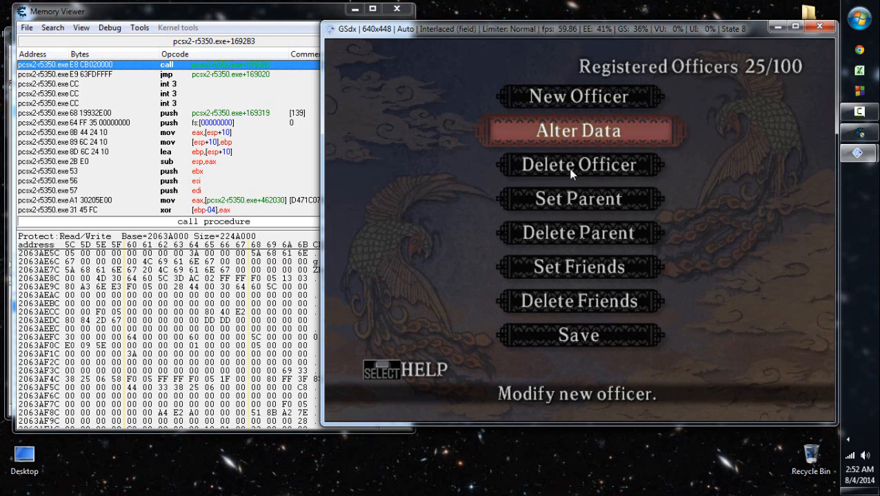
- Start an address list entry for the selected bytes at 2063AE7C, with the type set to Text and a length of 11
click(293, 13)
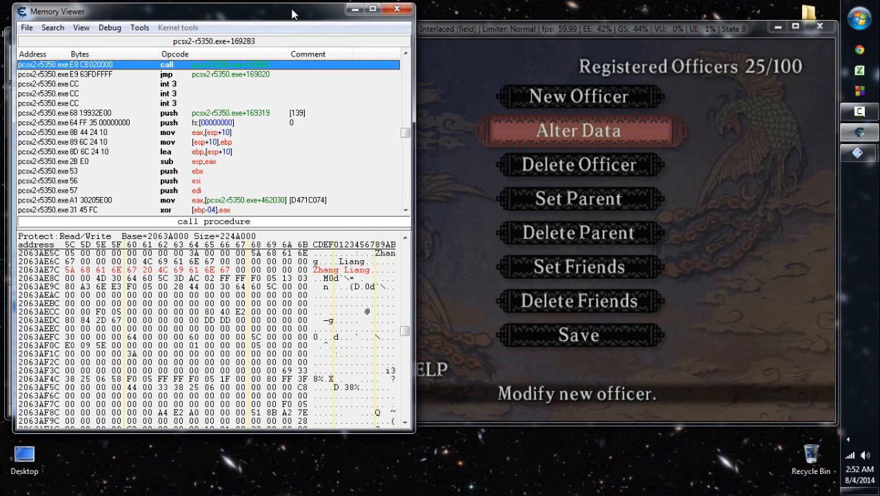
right_click(317, 271)
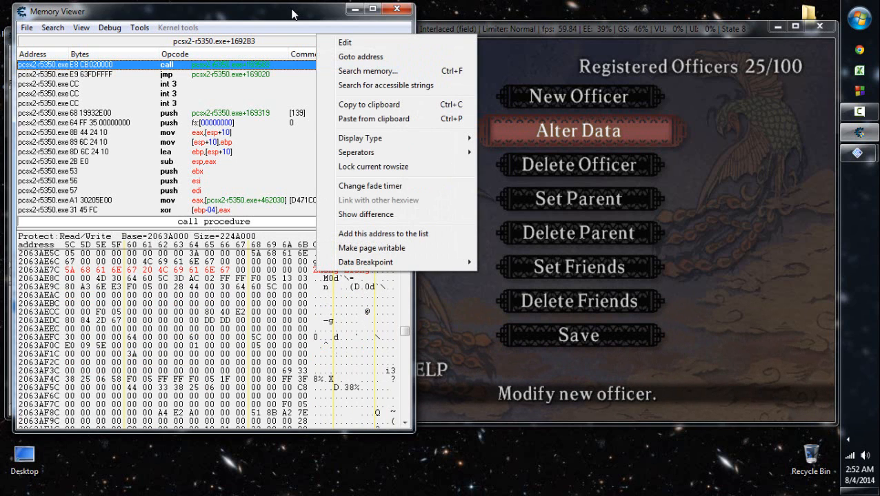
click(383, 234)
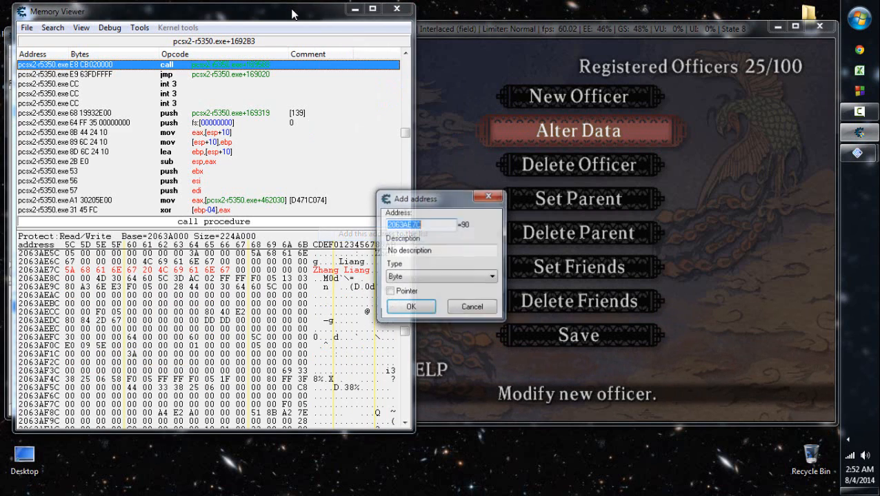
click(442, 277)
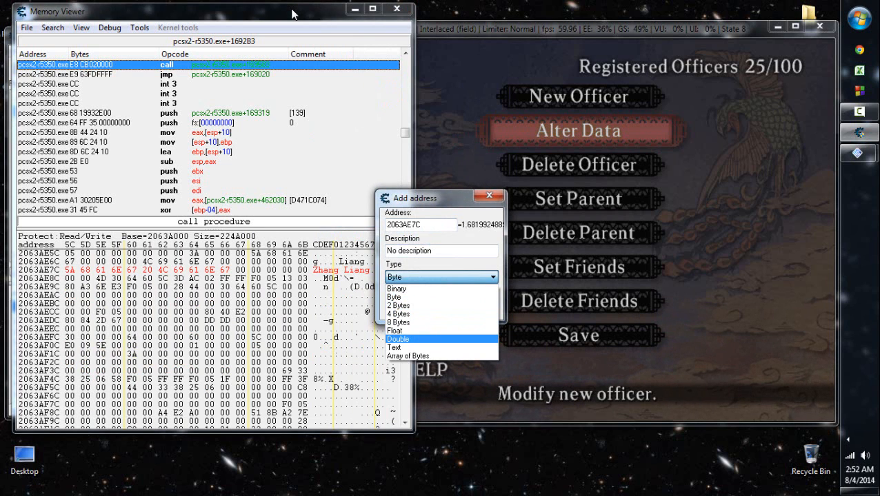
click(427, 347)
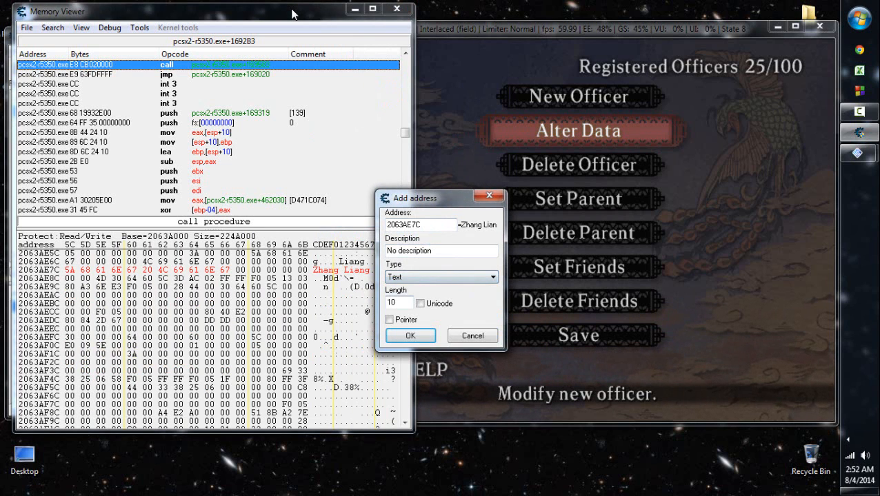
click(402, 303)
key(BackSpace)
text(1)
- Describe the entry as "Main Officer Registry (25th Officer Position)" and add it to the address list
drag(436, 251, 385, 251)
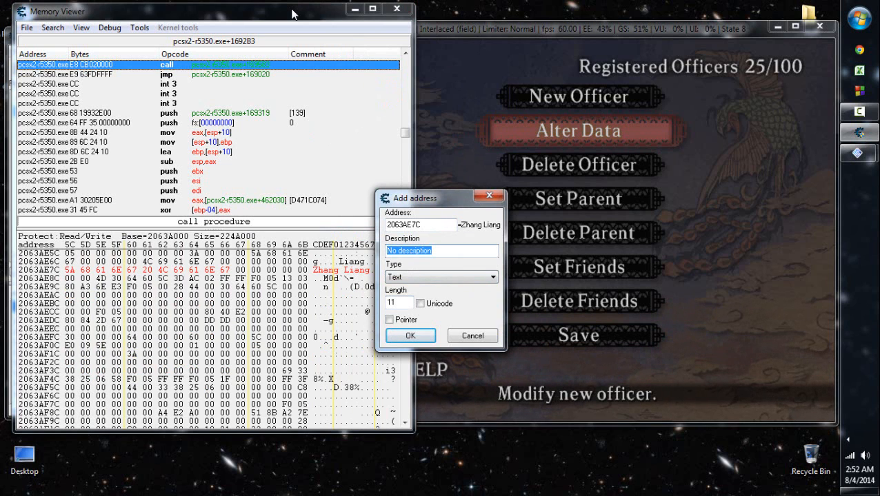
text(Main Offic)
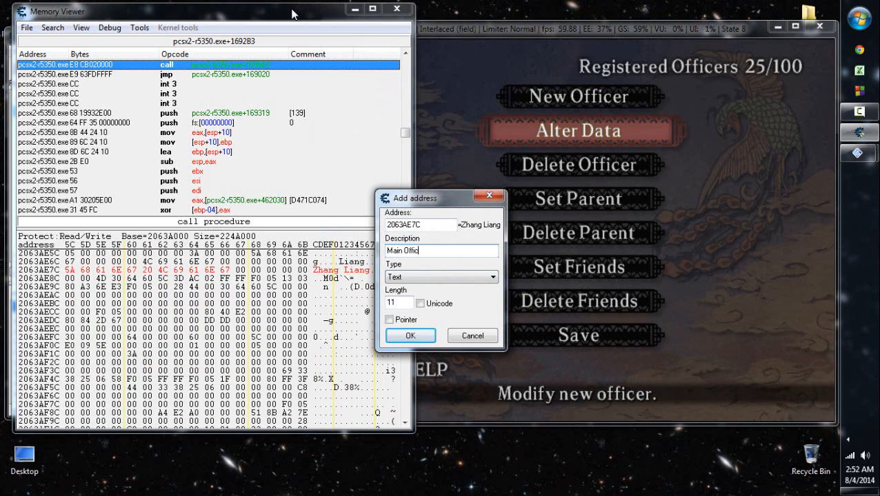
text(er Registry)
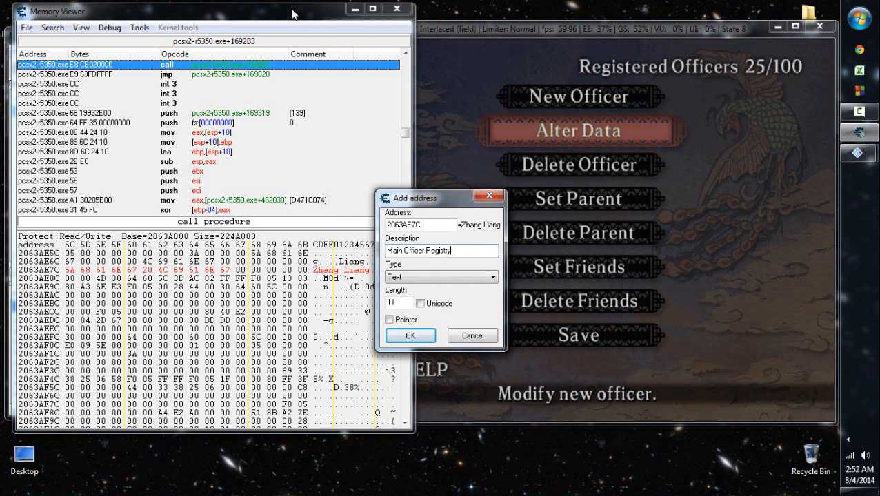
text( (25th )
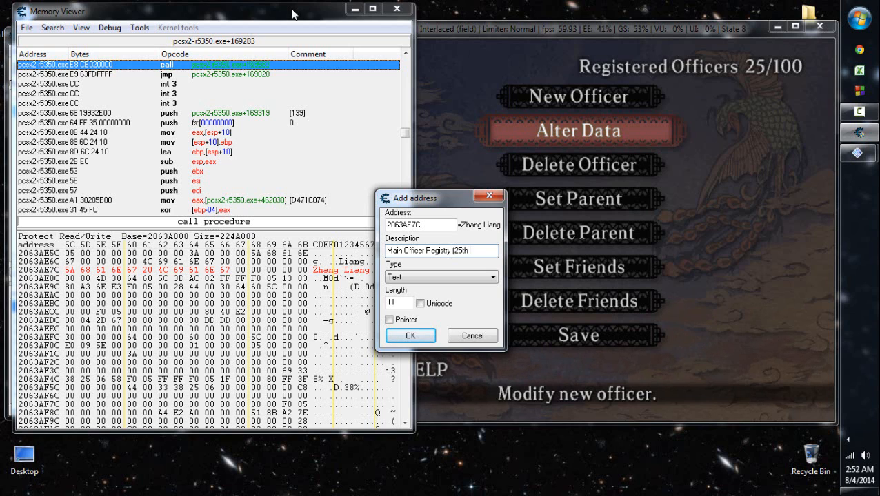
text(Officer Position))
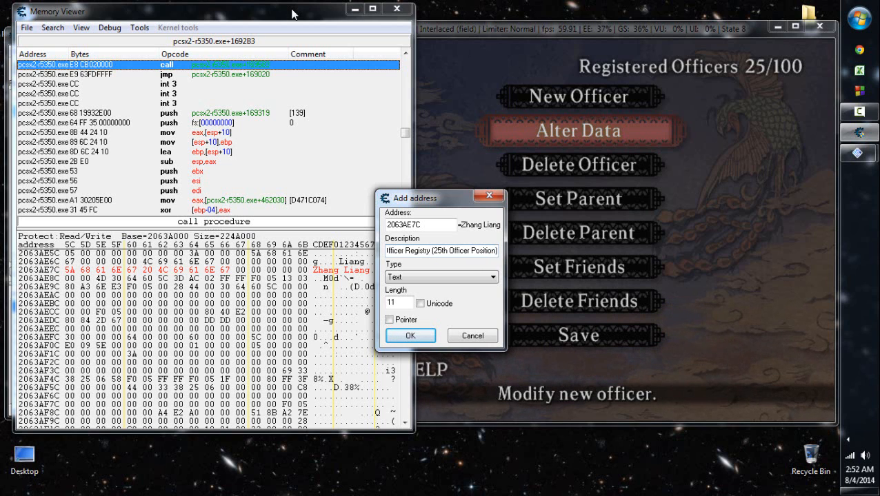
drag(430, 251, 386, 251)
click(418, 251)
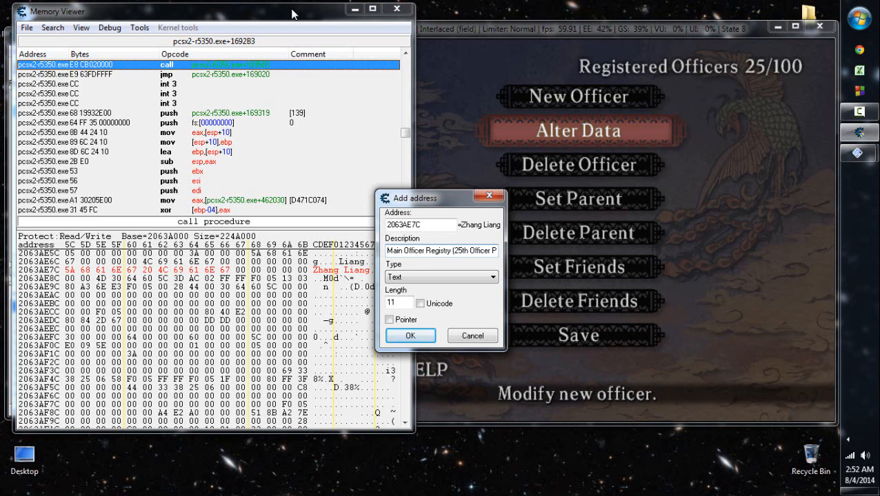
click(489, 195)
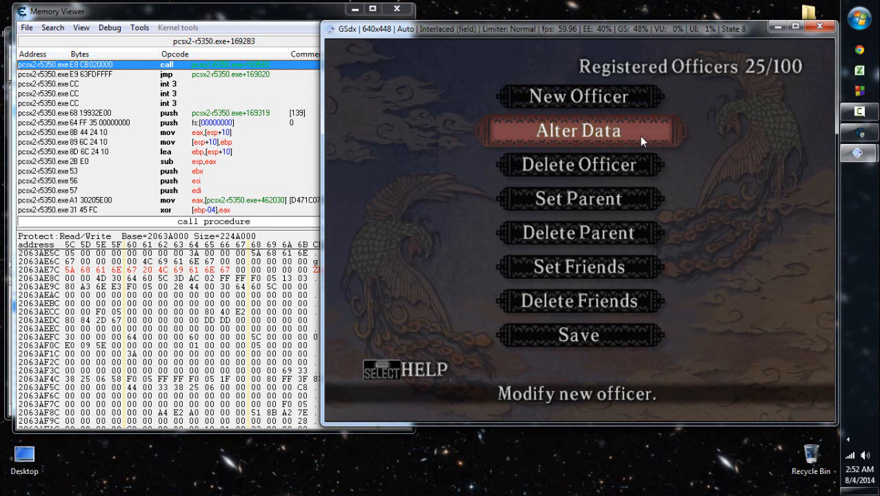
click(298, 14)
key(ctrl+a)
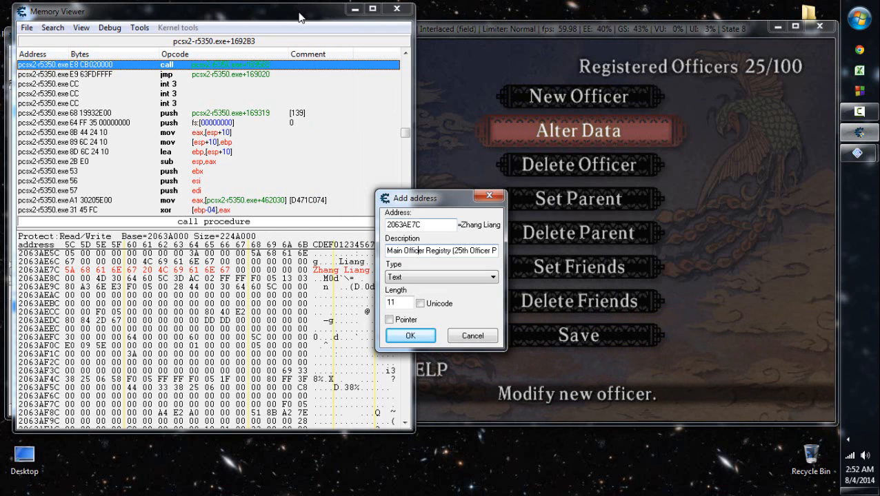
key(Return)
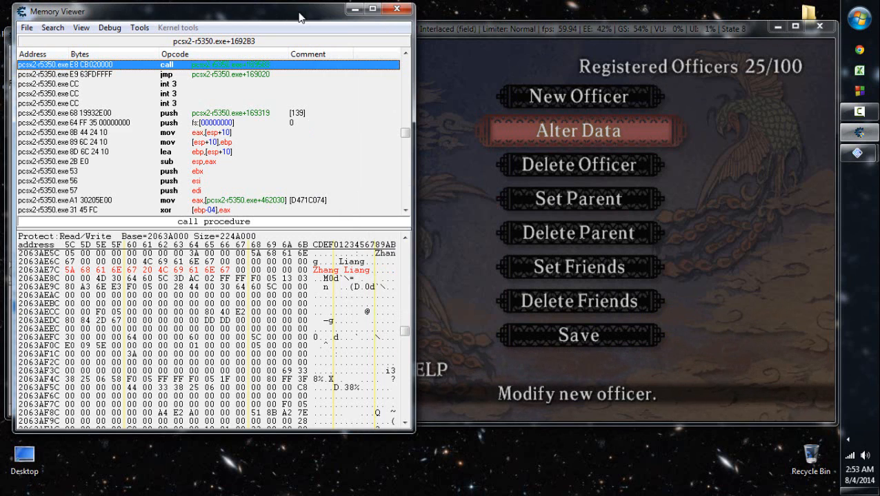
- Return to the game and save the New Officer data to the memory card in slot 1 again
click(379, 241)
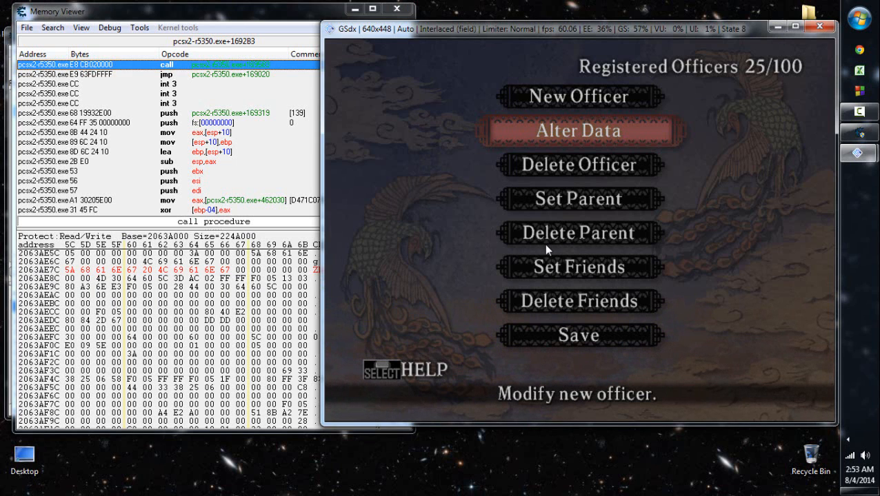
key(Up)
key(Up)
key(Return)
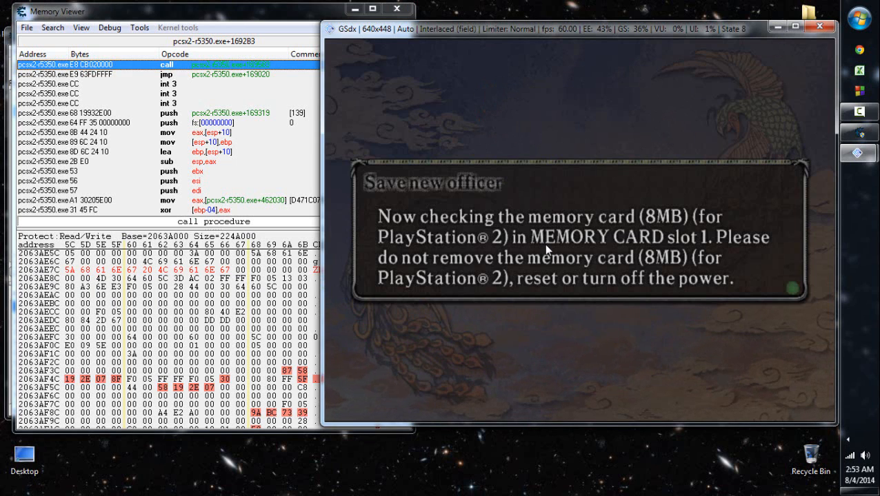
key(Left)
key(Return)
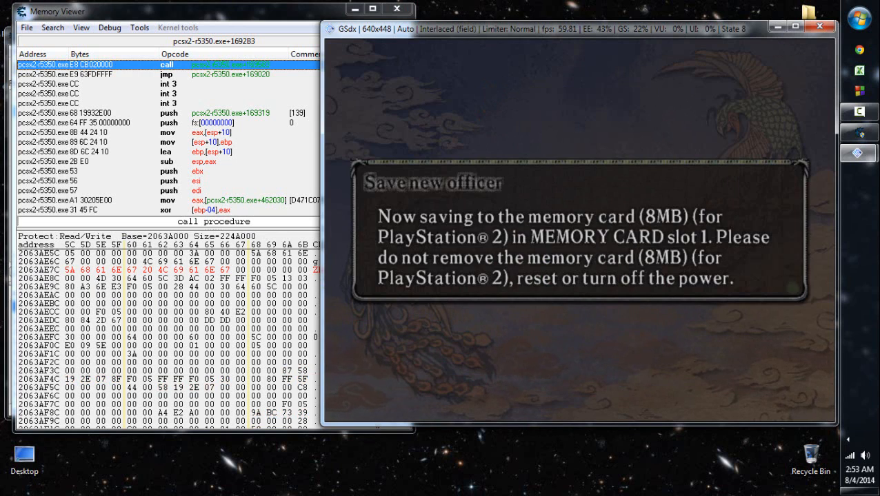
- Close the Memory Viewer and look through the address list from the New Officer entries to the Main Officer Registry entry
click(266, 16)
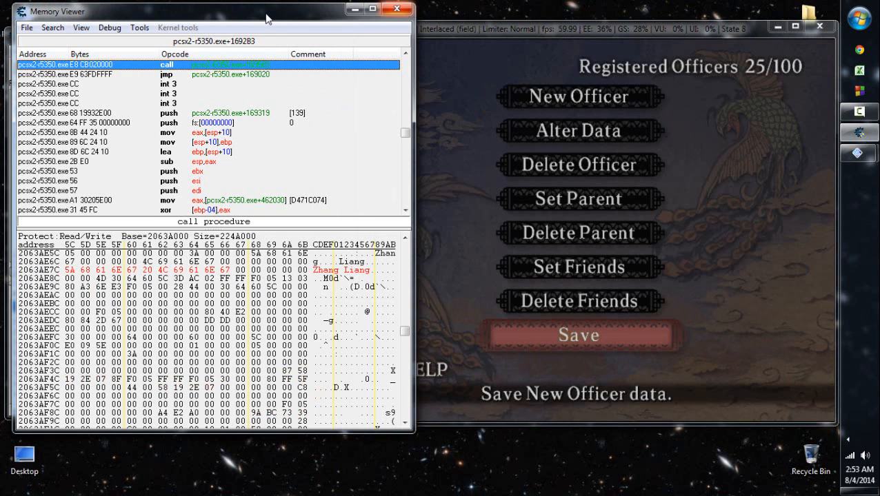
click(398, 2)
click(397, 9)
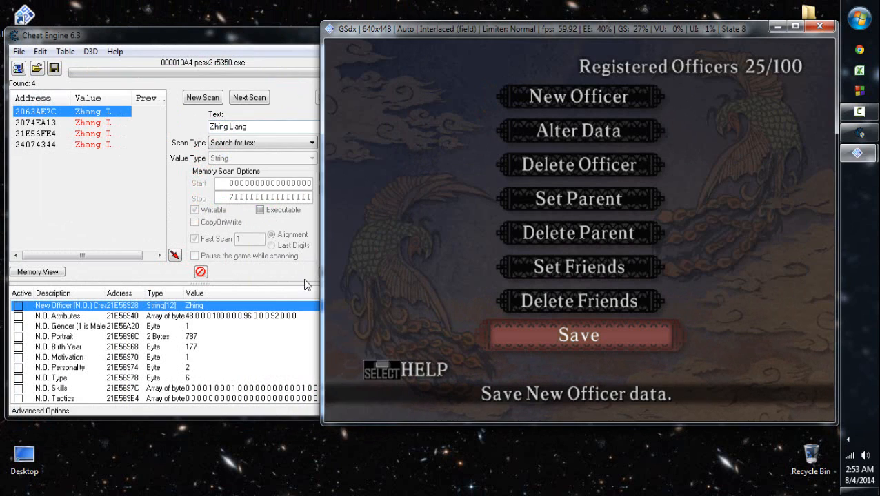
click(240, 372)
scroll(243, 377, down, 1)
key(End)
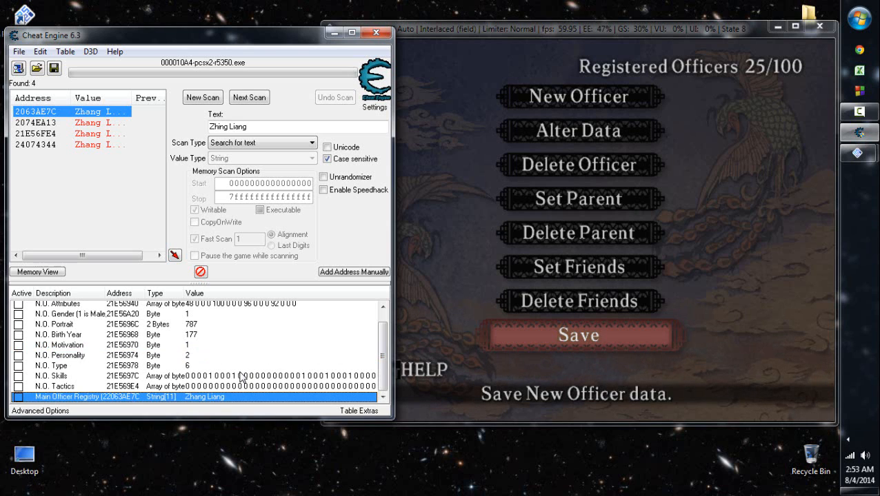
scroll(240, 377, up, 2)
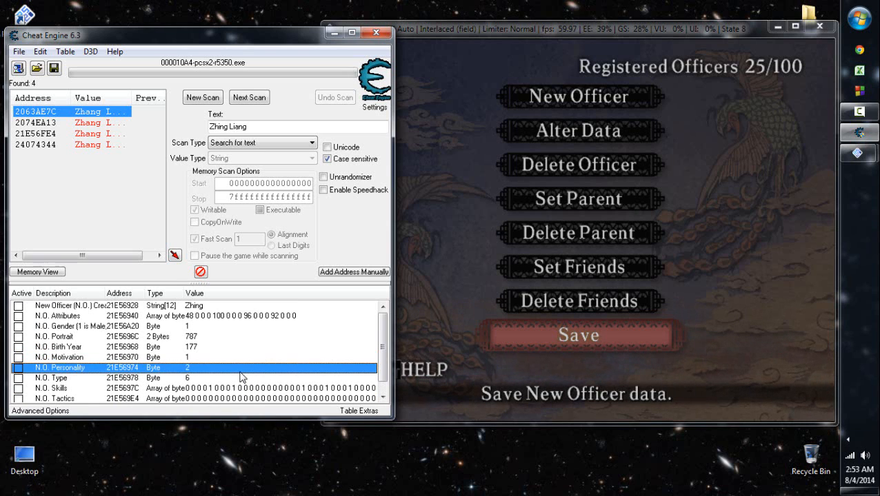
key(Home)
scroll(241, 377, down, 1)
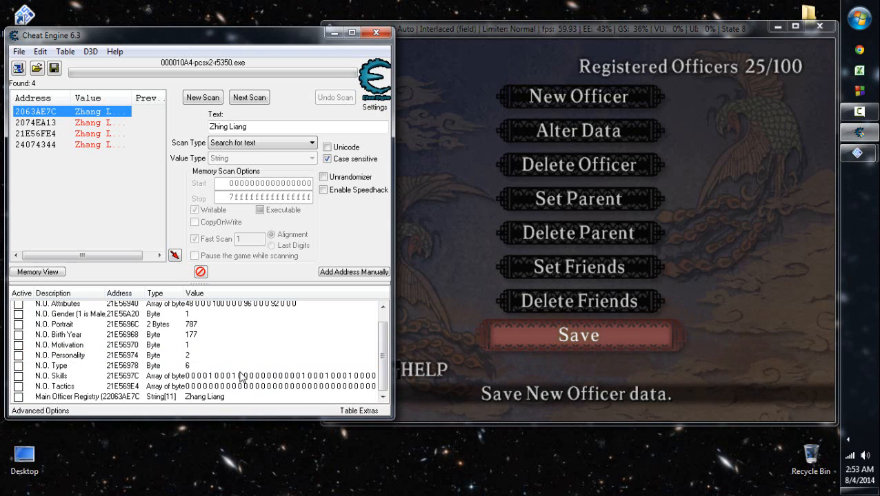
- Browse the memory region of the Main Officer Registry entry in the address list
key(End)
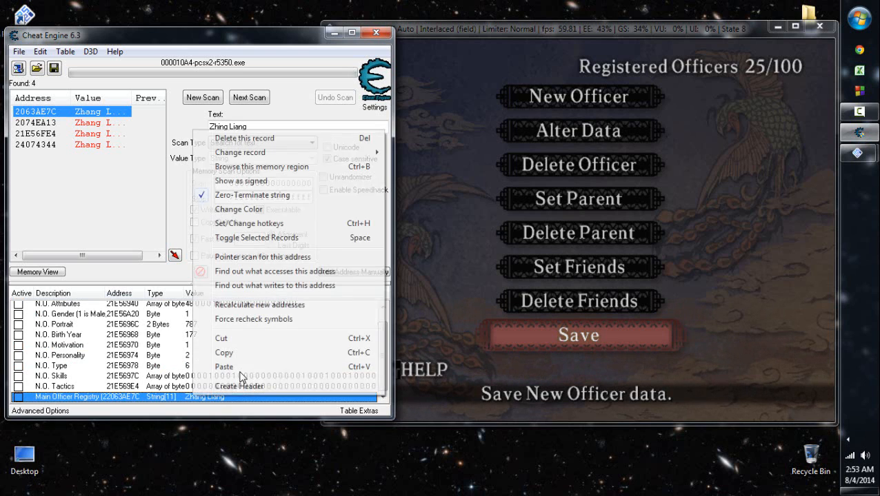
key(shift+F10)
key(Up)
key(Up)
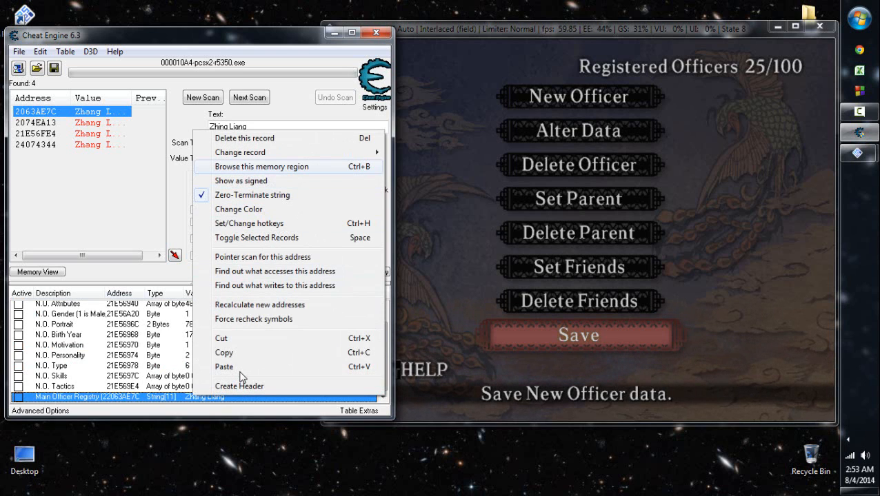
key(Return)
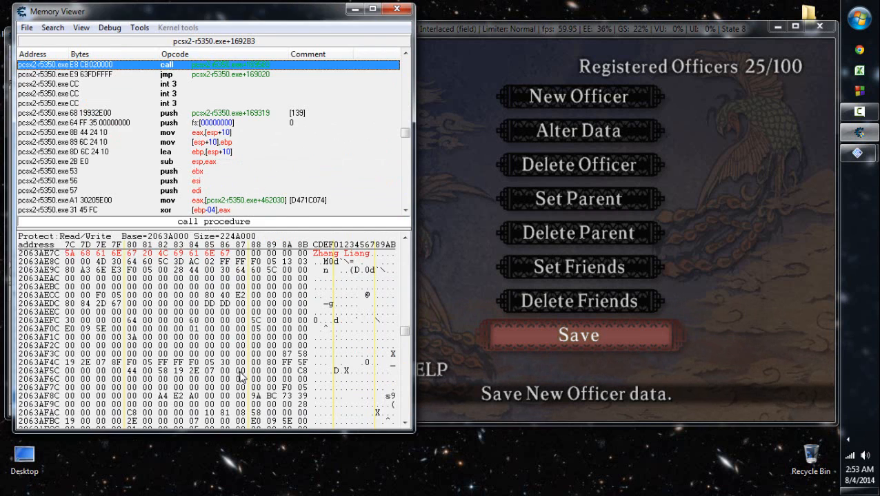
- Switch to Chrome, detach the Google page into its own window and place it over the Memory Viewer and game
click(610, 329)
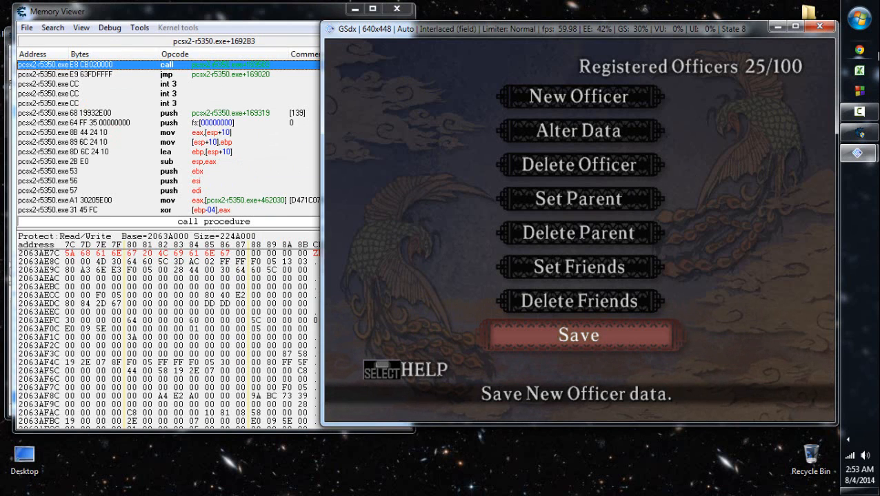
click(859, 51)
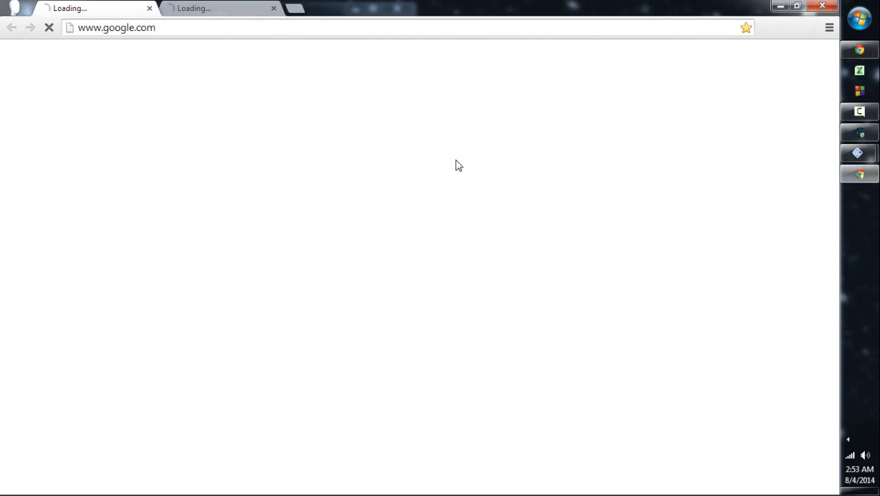
drag(133, 6, 410, 96)
click(796, 6)
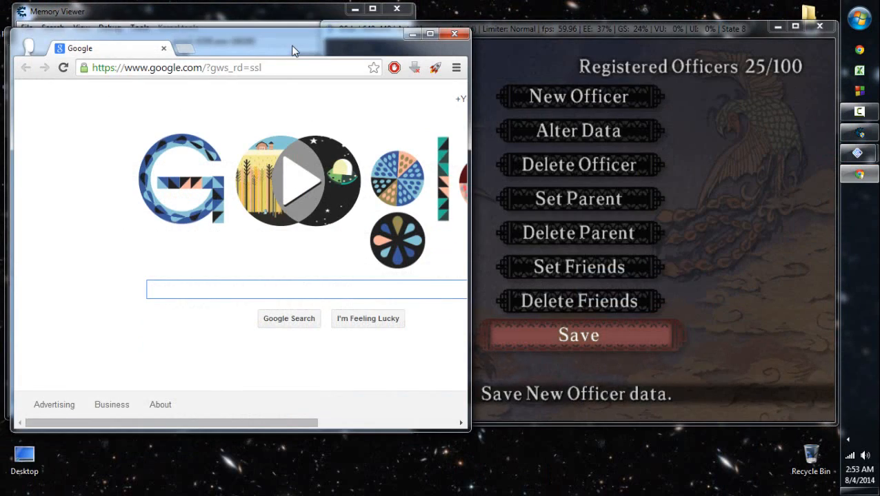
drag(292, 51, 504, 50)
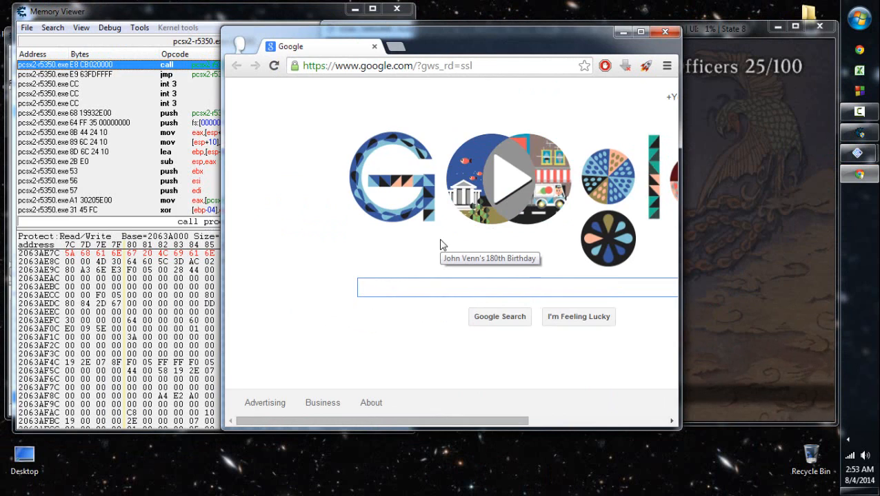
- Search Google for "hex converter" and open the Math is Fun Binary/Decimal/Hexadecimal Converter in a new tab
text(hex converter)
key(Return)
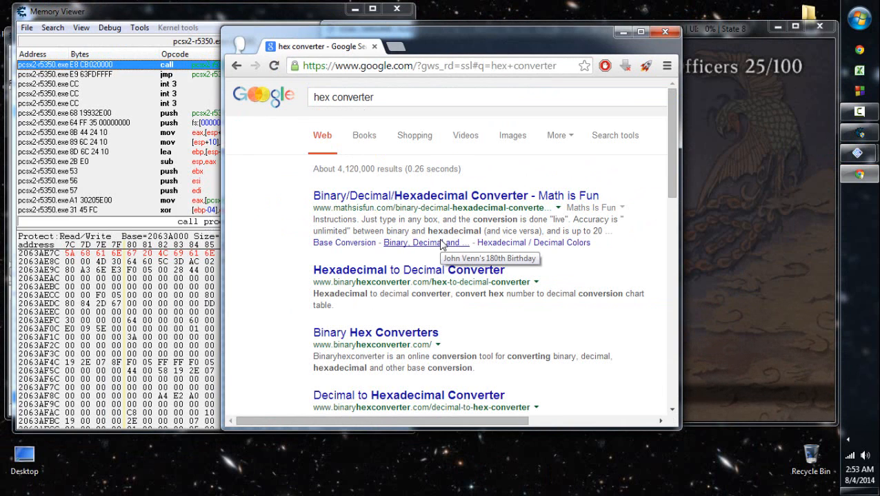
- Search Google for "three kingdoms 8 faq" and open the GameFAQs Romance of the Three Kingdoms VIII FAQs result in a new tab
click(341, 97)
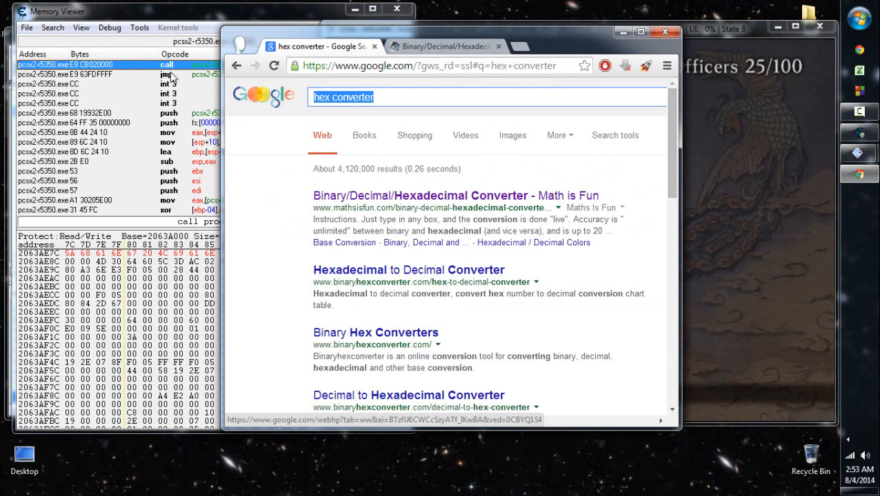
text(three kingdoms 8 faq)
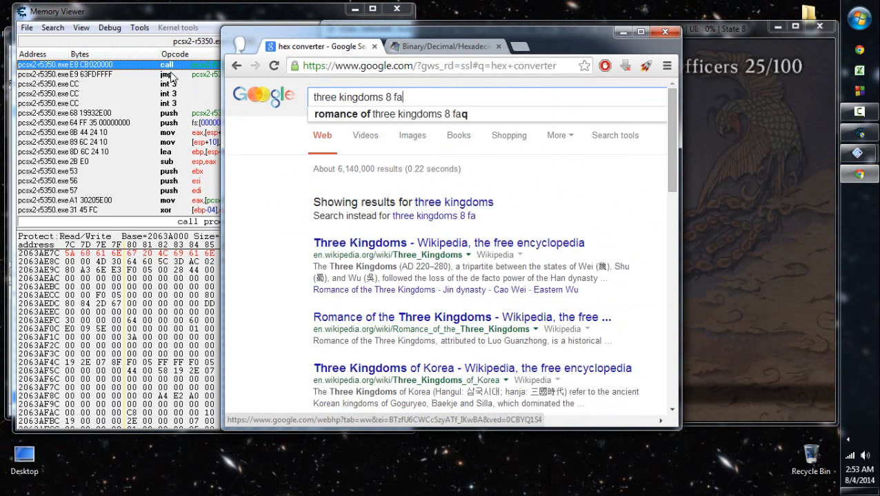
key(Return)
middle_click(458, 196)
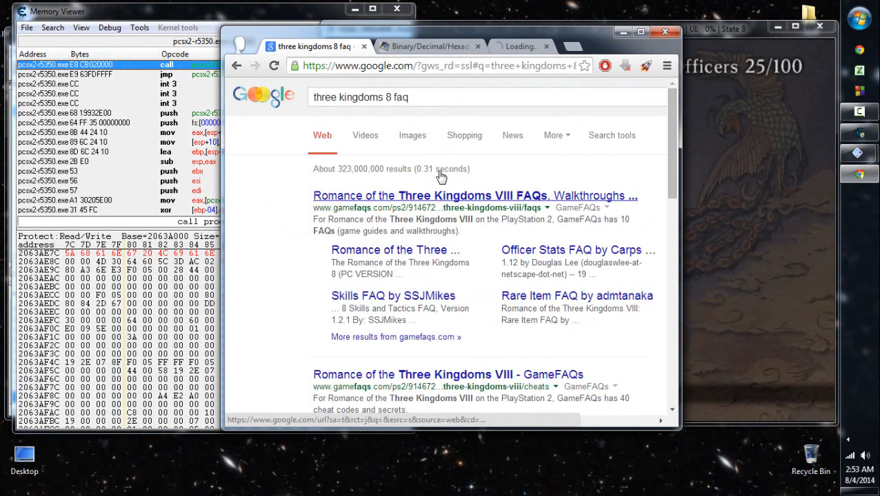
- Search Google for "character count" and open the Cut & Paste Character count page from JavaScript Kit in a new tab
key(ctrl+a)
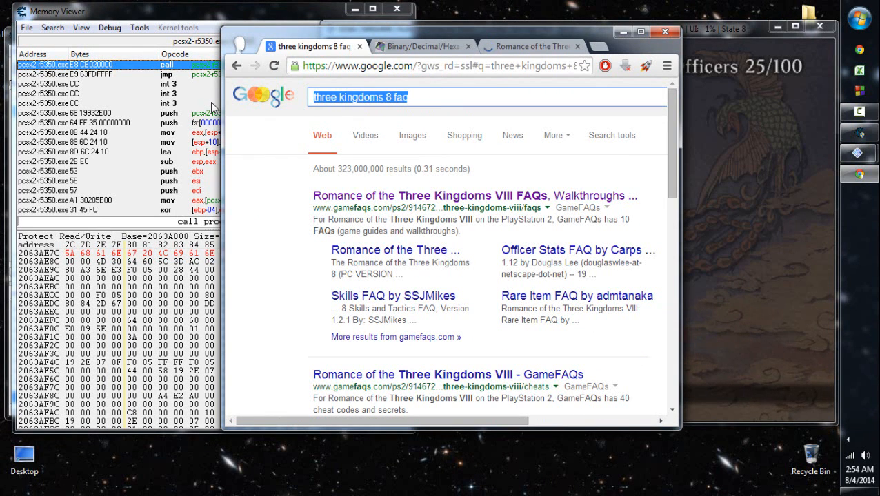
text(c)
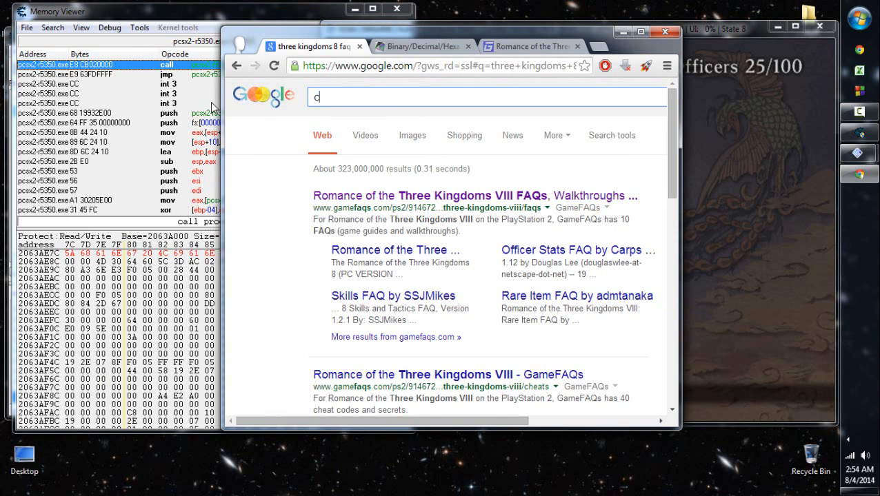
text(haracter count)
key(Return)
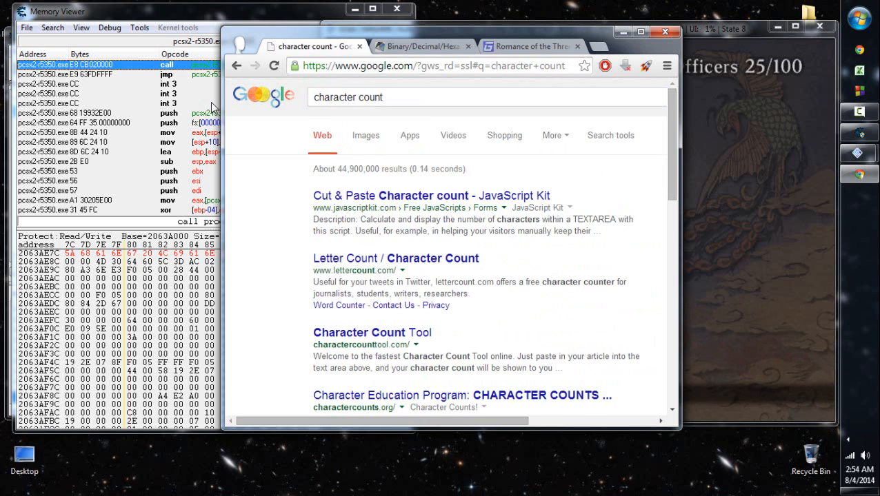
middle_click(441, 197)
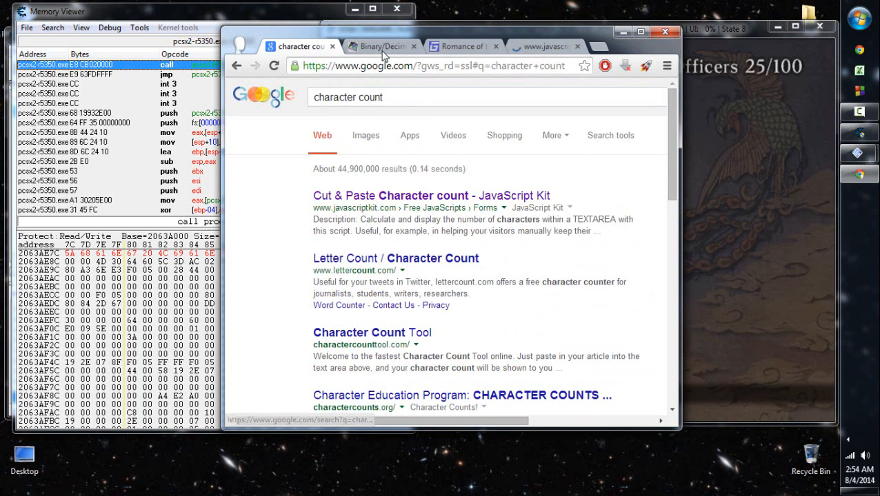
- Switch to the Math is Fun converter page and convert decimal 77 to hexadecimal
key(ctrl+Tab)
scroll(472, 227, down, 2)
scroll(498, 248, up, 1)
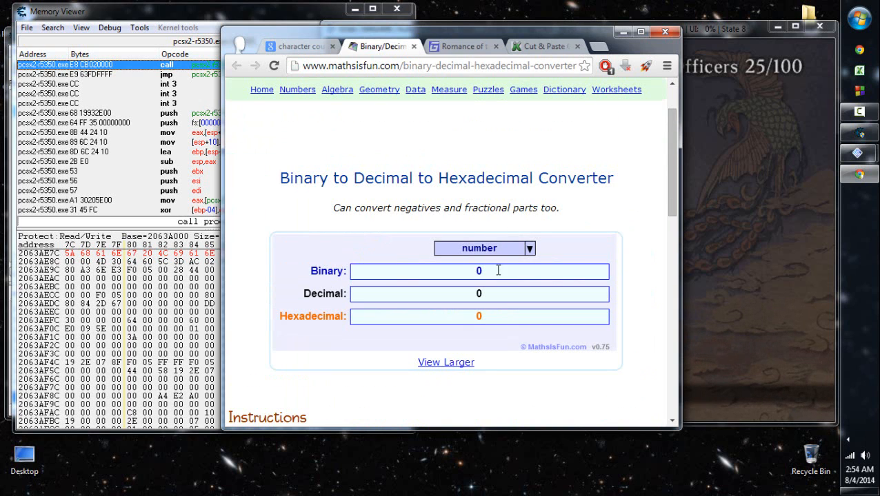
click(502, 316)
click(499, 296)
text(77)
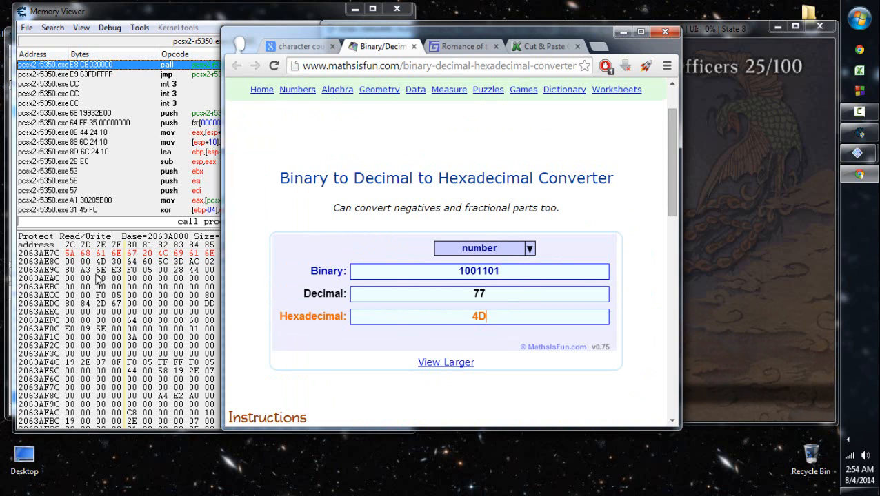
- Switch to the Memory Viewer and check the one-byte value at 2063AE8E in the row below the Zhang Liang name
click(103, 262)
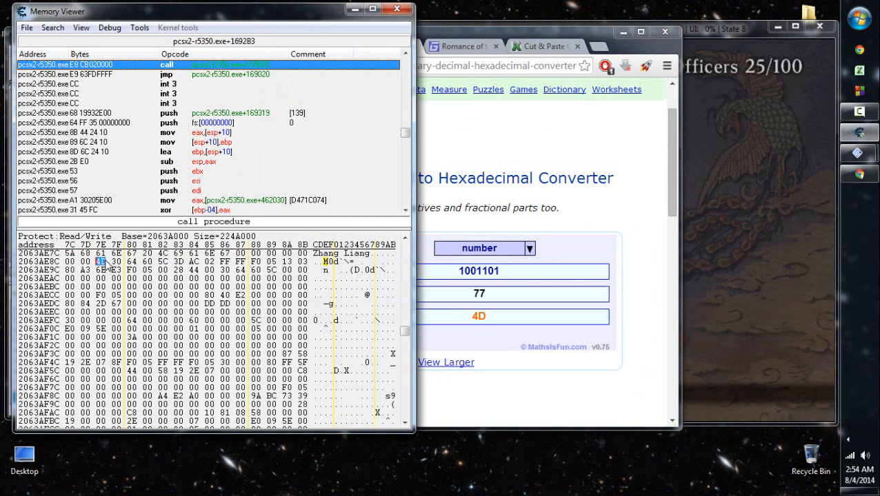
click(366, 253)
click(102, 262)
key(Left)
key(Left)
key(Left)
key(Left)
key(Left)
key(Left)
key(Left)
key(Left)
double_click(102, 262)
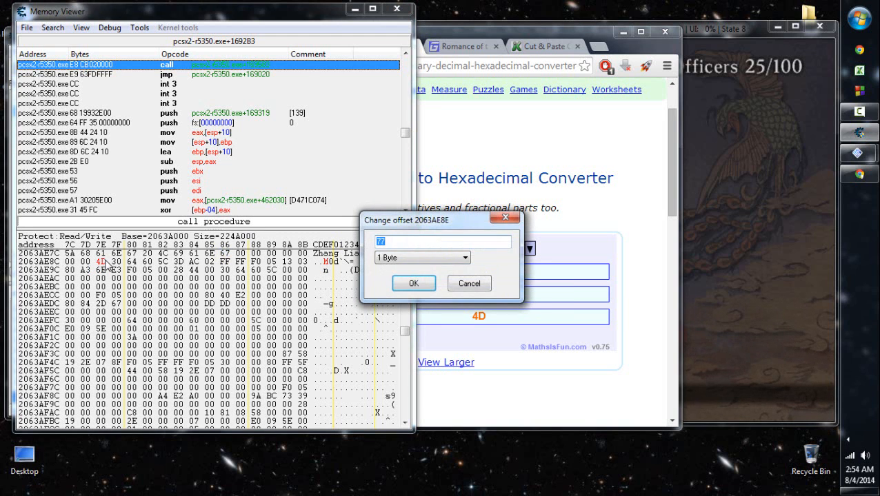
key(Return)
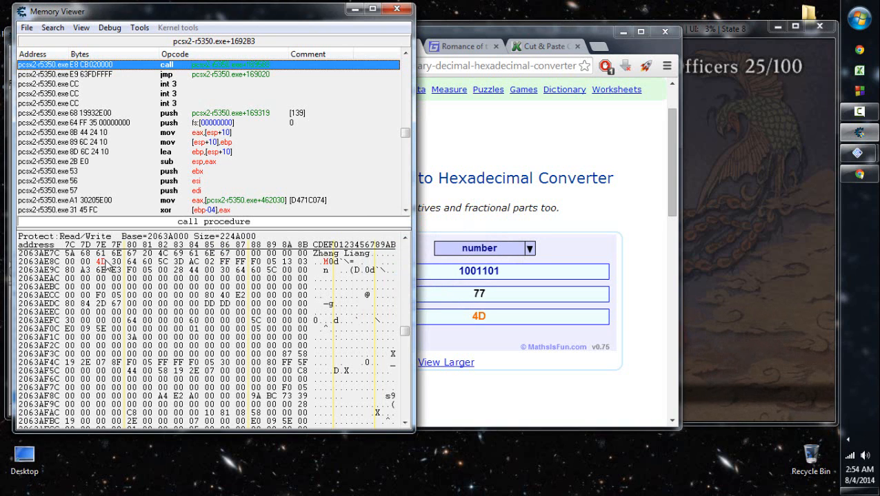
right_click(105, 264)
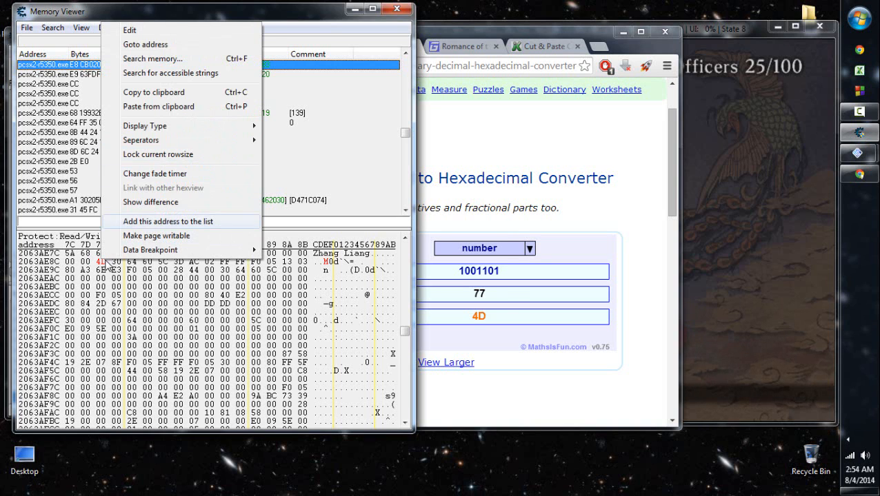
key(Return)
key(Tab)
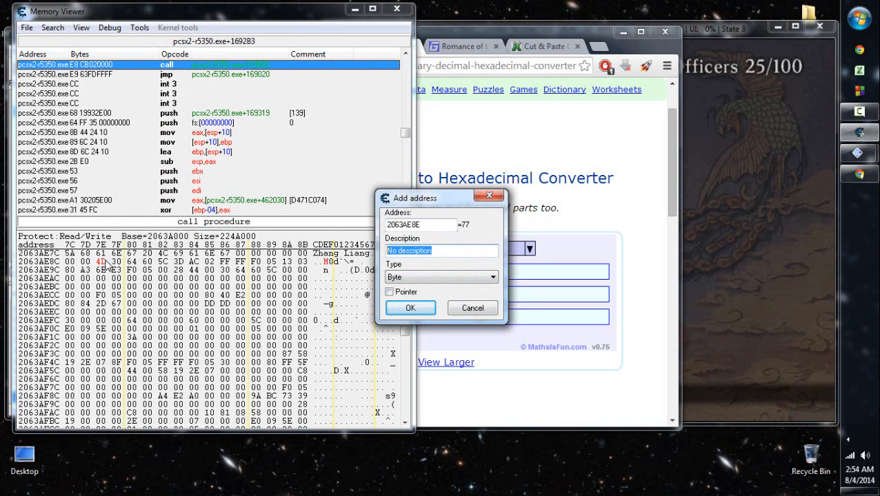
text(MOR)
key(BackSpace)
key(BackSpace)
key(BackSpace)
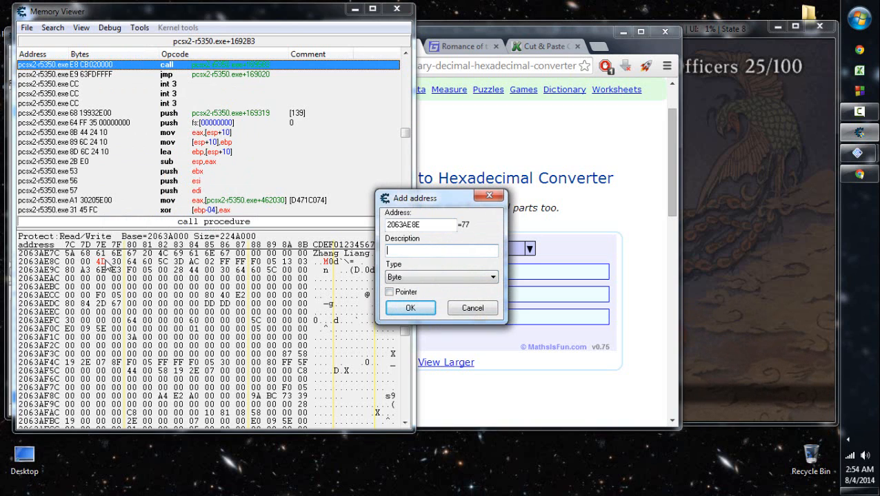
text(MOR)
text(Birth Date (-100) (25th Officer))
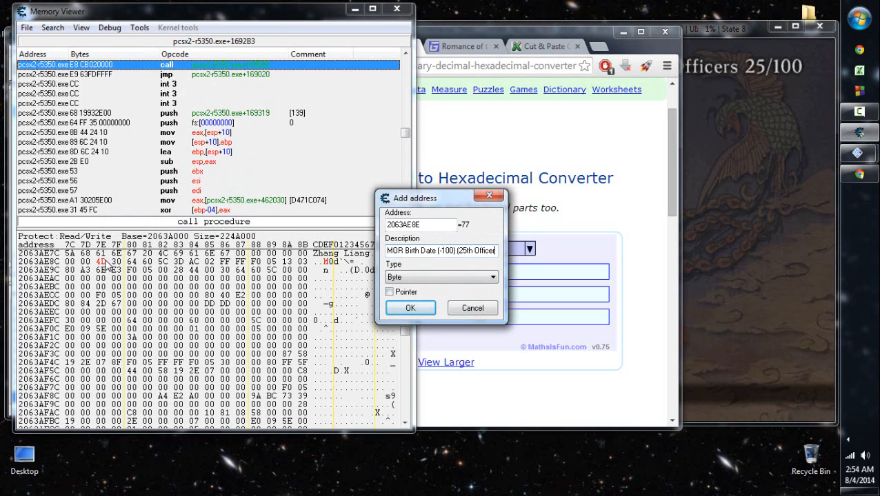
key(Left)
key(Left)
key(Left)
key(Left)
key(Left)
key(Left)
key(Left)
key(Left)
text(New)
key(Tab)
key(alt+Down)
key(Return)
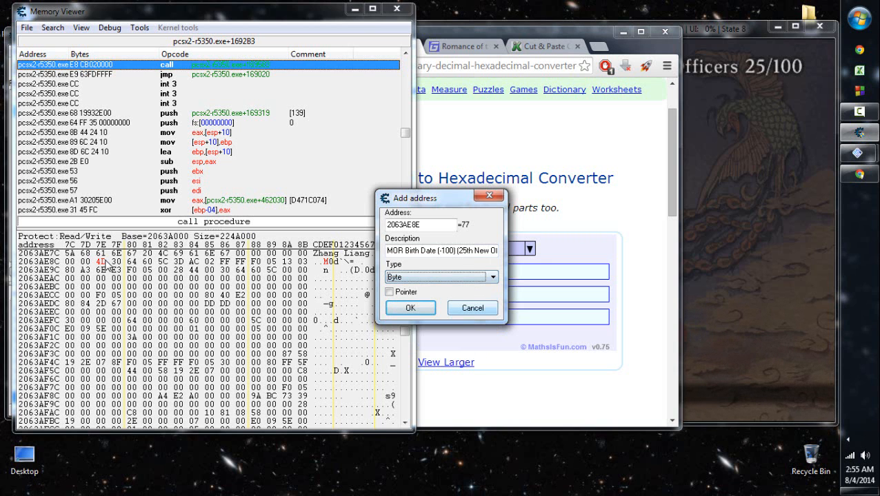
key(Return)
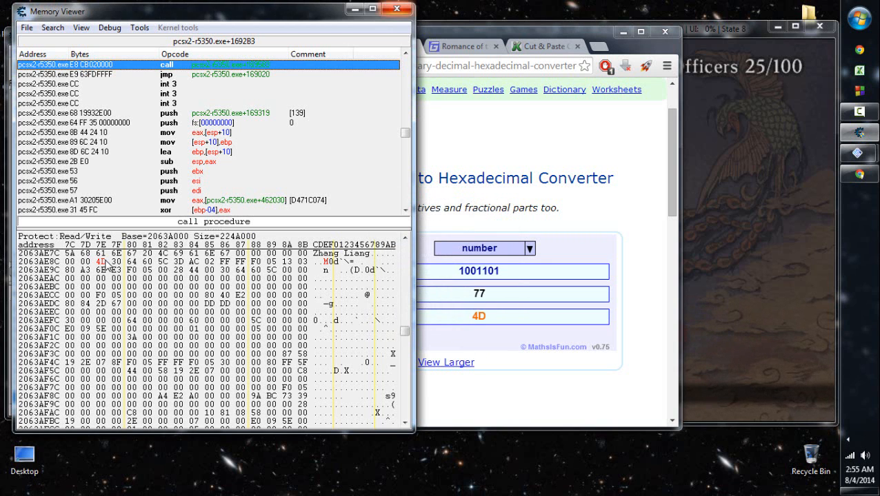
- Close the Memory Viewer and delete the Main Officer Registry entry from the address list
key(alt+F4)
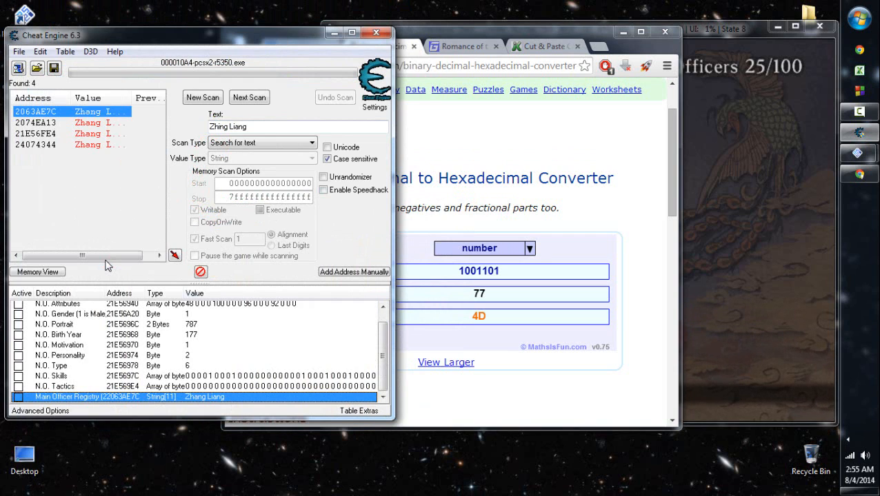
key(Delete)
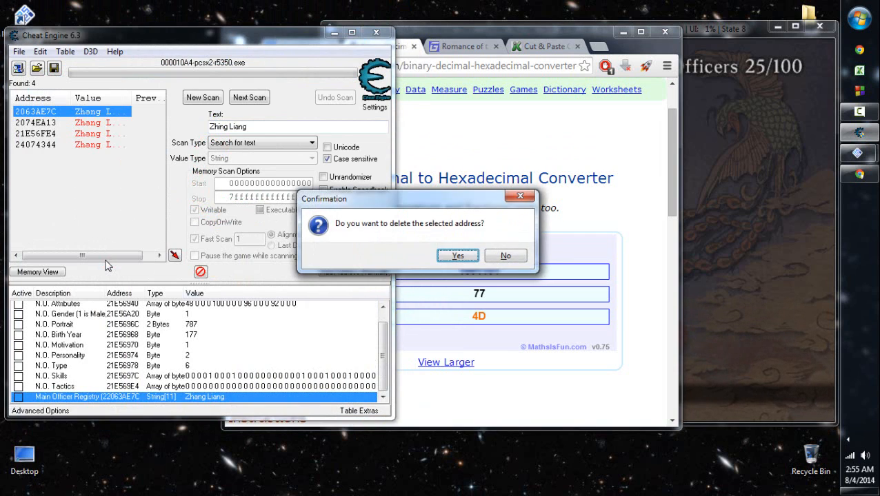
key(Return)
right_click(80, 111)
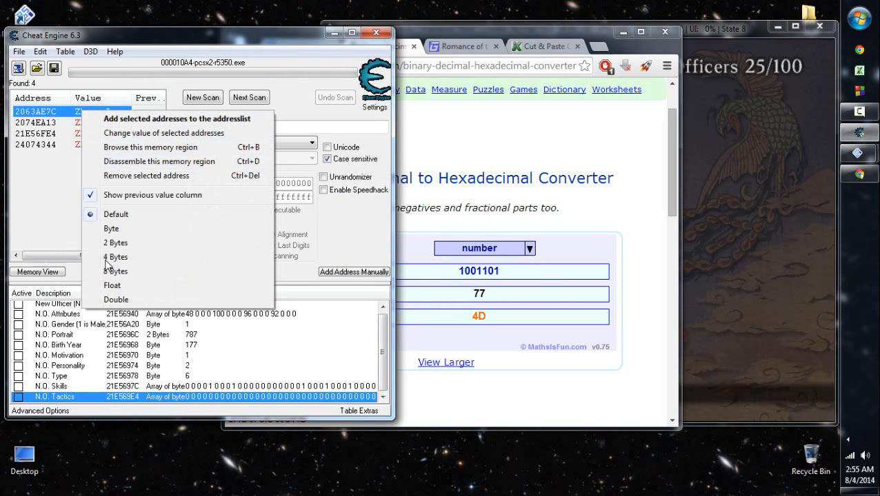
- Run a new text scan for "Ming Wei" in place of the previous officer name
drag(289, 127, 208, 127)
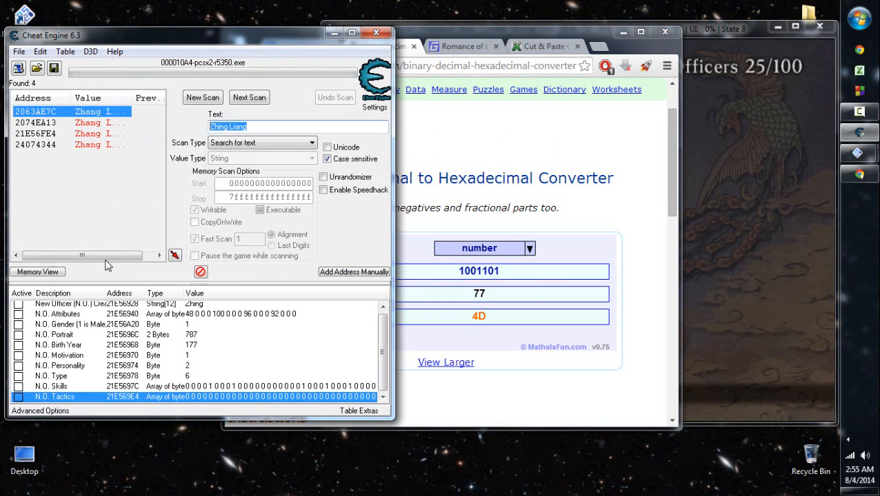
text(Ming)
key(BackSpace)
key(BackSpace)
key(BackSpace)
text(ing w)
key(BackSpace)
text(Wei)
key(Return)
key(Return)
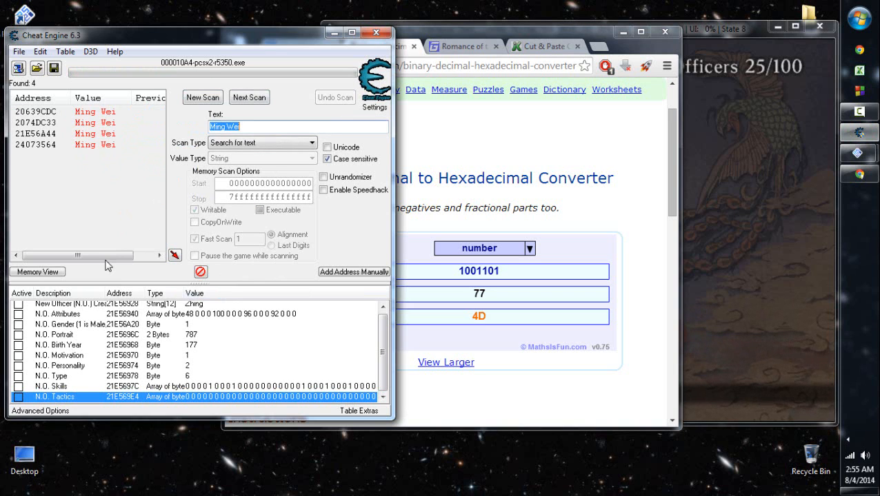
- Browse the memory region of the Ming Wei result at 20639CDC and view the bytes just before it
right_click(101, 115)
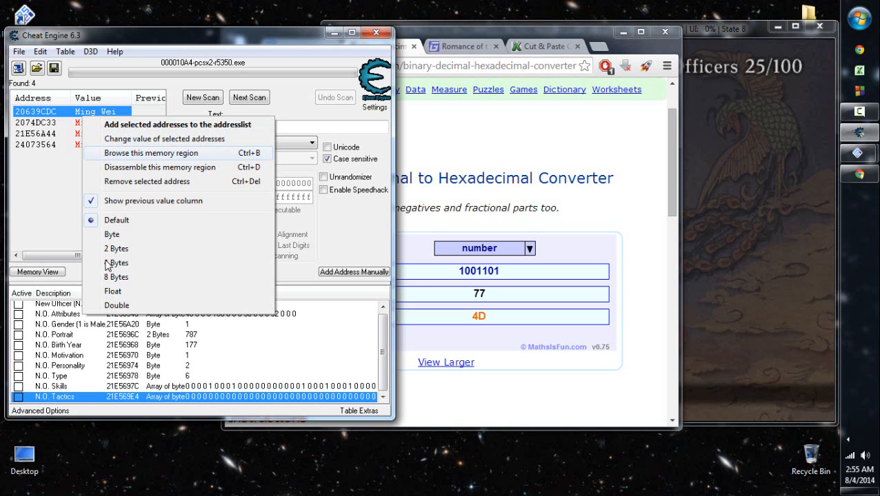
key(Return)
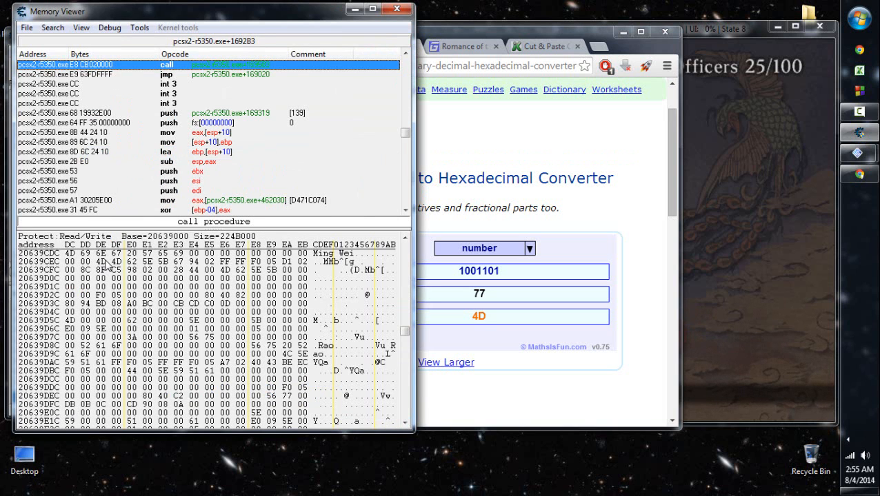
scroll(108, 268, down, 4)
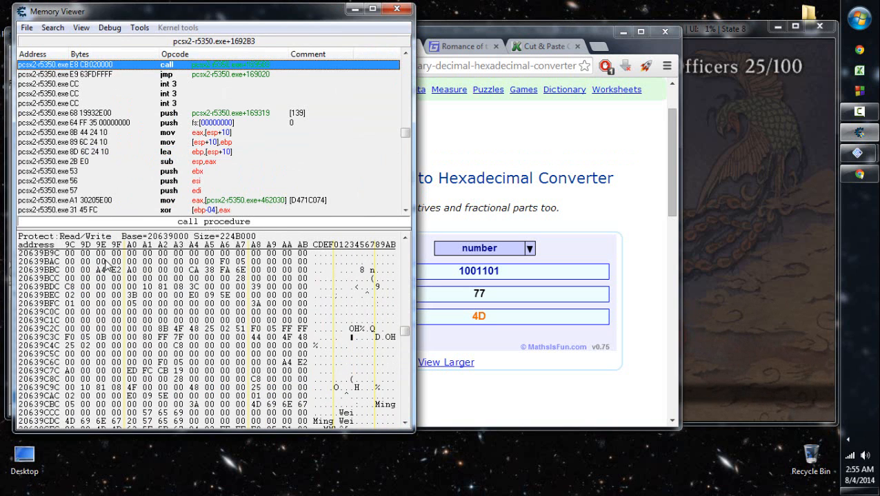
scroll(109, 267, up, 4)
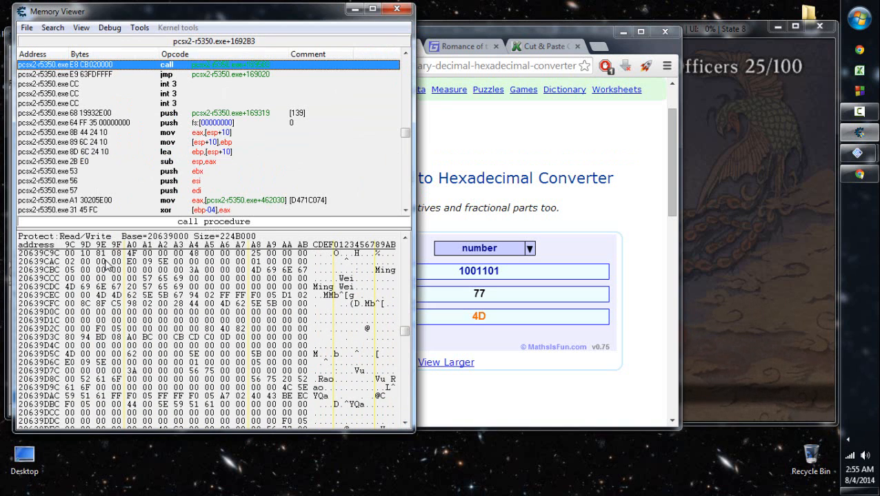
- Look through the officer records in memory from Ming Wei down to Zhang Liang
click(361, 371)
click(326, 379)
click(315, 287)
scroll(107, 268, down, 8)
scroll(107, 268, down, 20)
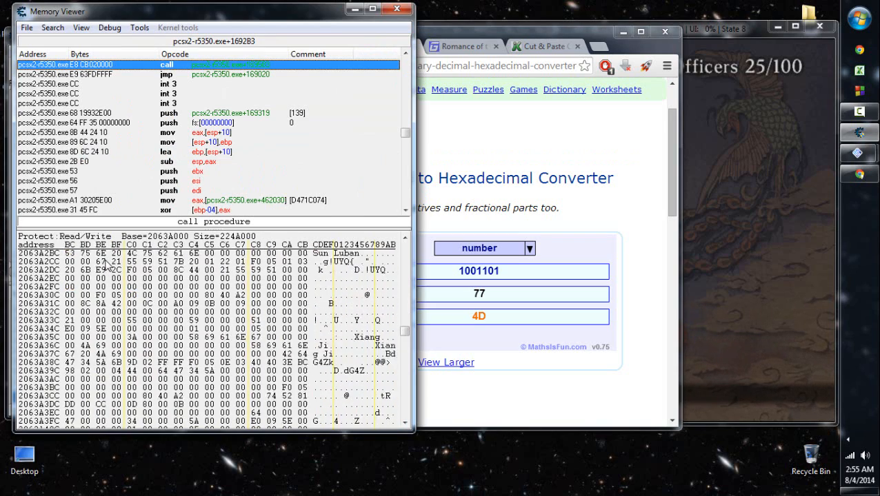
scroll(106, 267, down, 20)
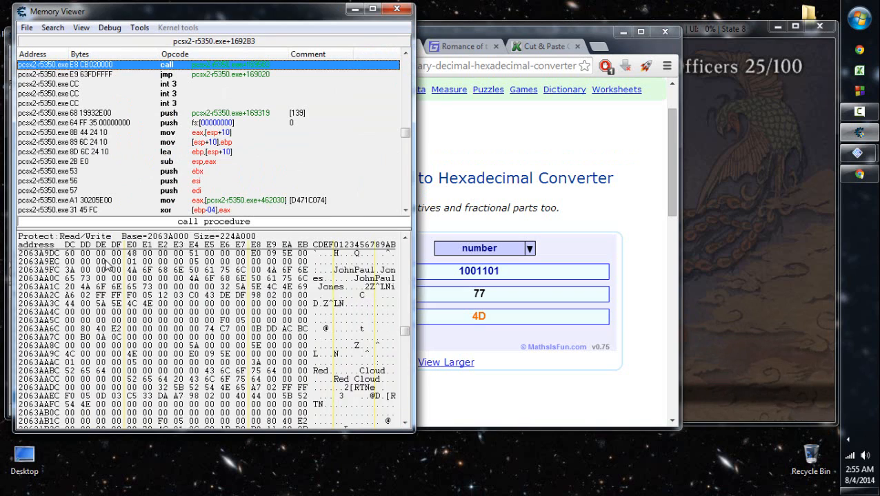
scroll(107, 267, down, 6)
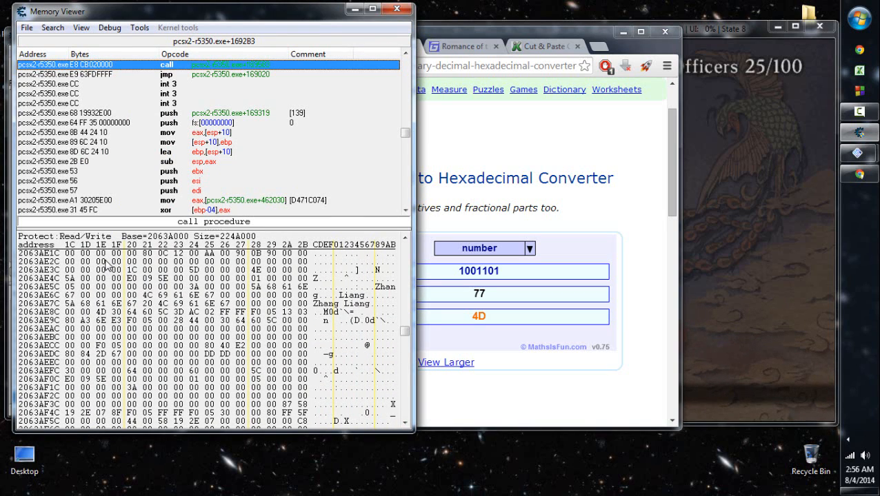
- Add the start of Ming Wei's first name at 20639CC8 to the address list as a Text entry
key(Down)
key(Down)
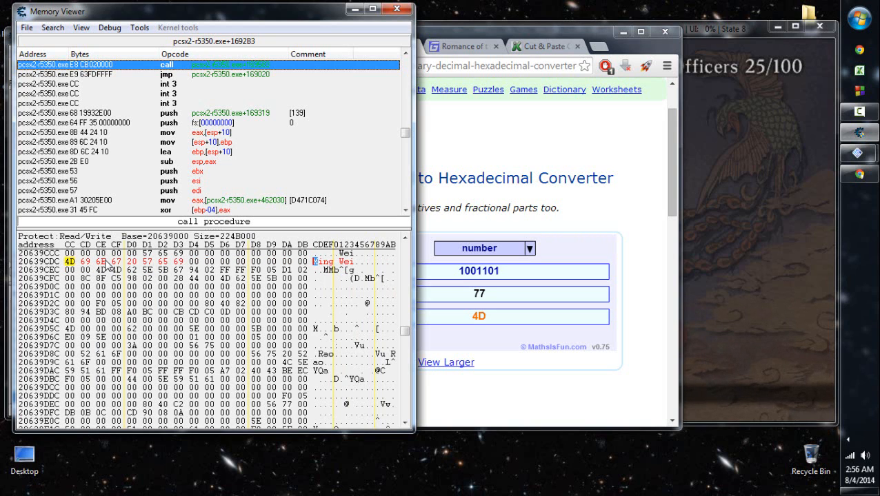
right_click(315, 262)
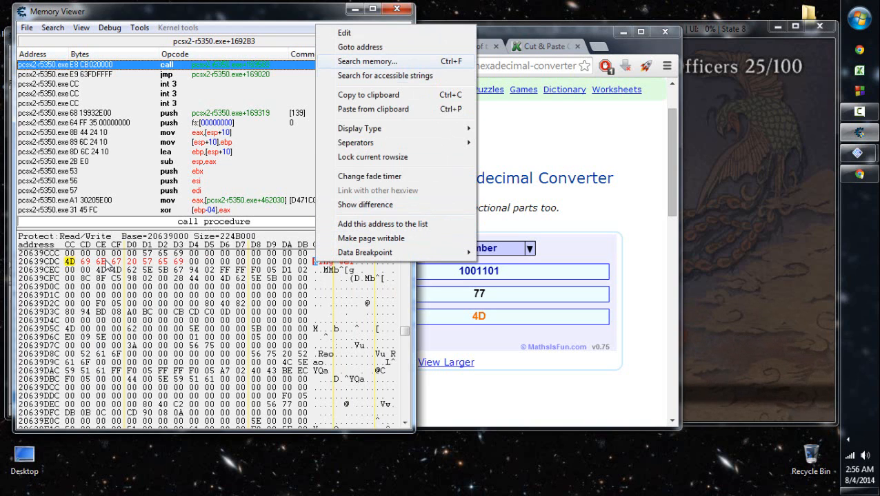
click(178, 287)
scroll(178, 287, up, 1)
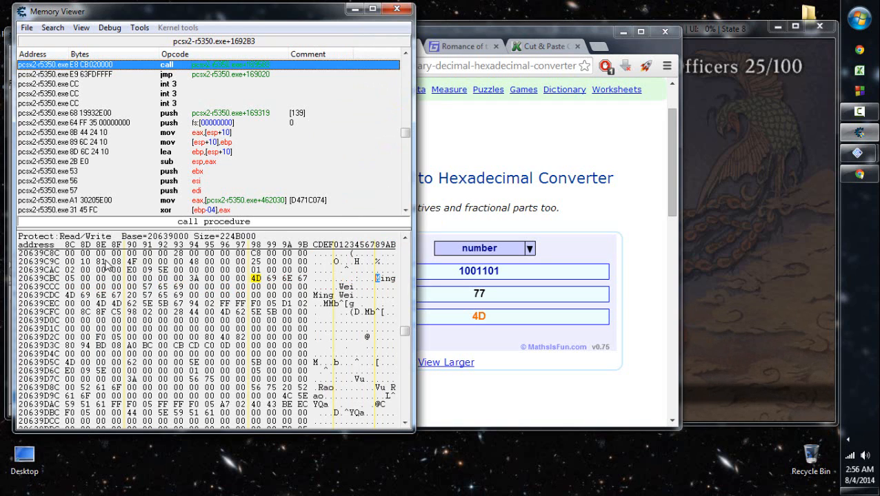
key(Down)
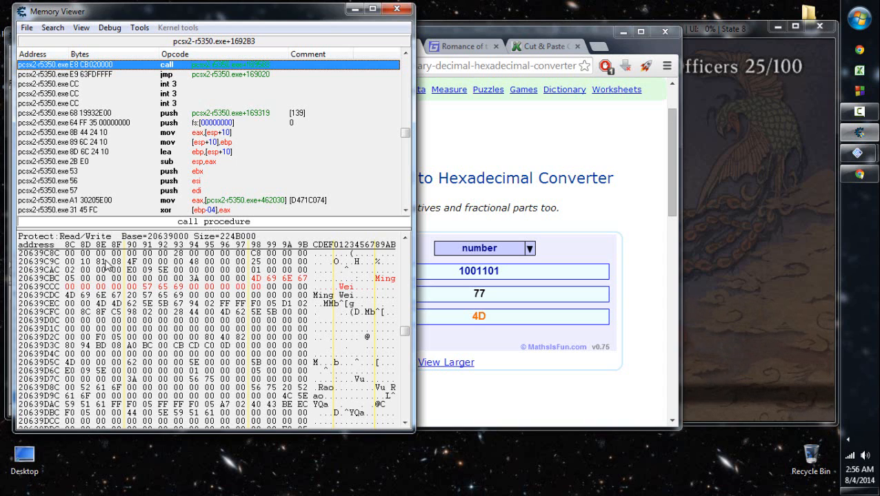
right_click(377, 288)
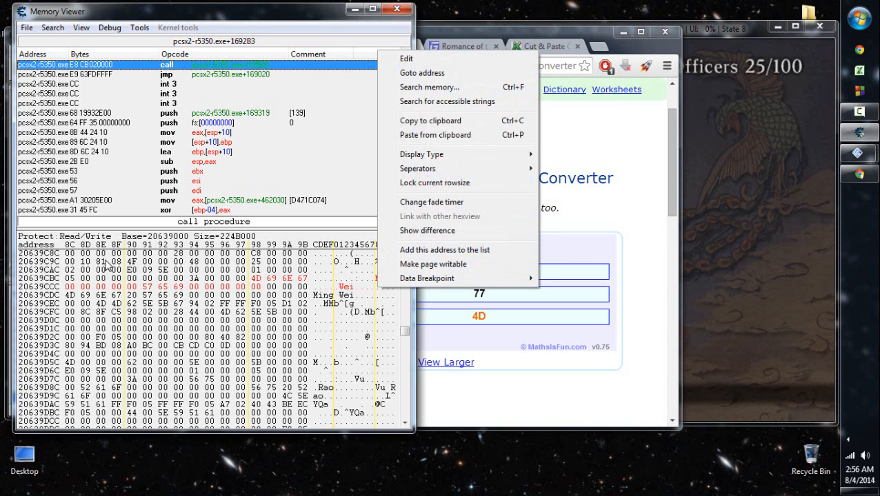
click(445, 249)
click(441, 276)
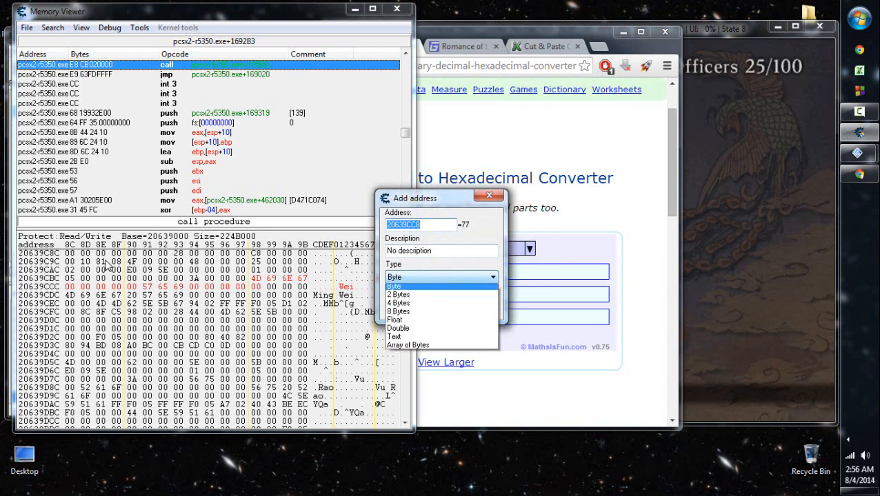
click(394, 348)
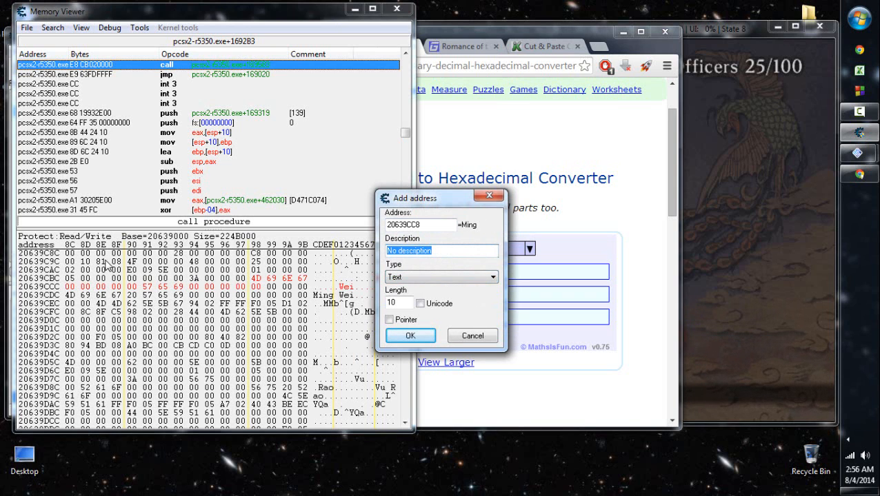
- Describe the new address as "Main Officer Registry - 1st New Officer Name", set its length to 17 and confirm it
text(Main Officer Registry -)
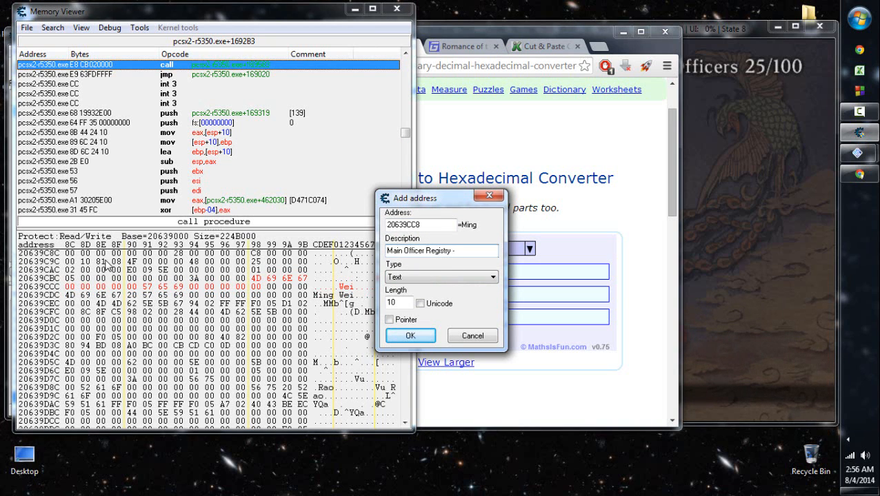
text( 1st New Officer Name)
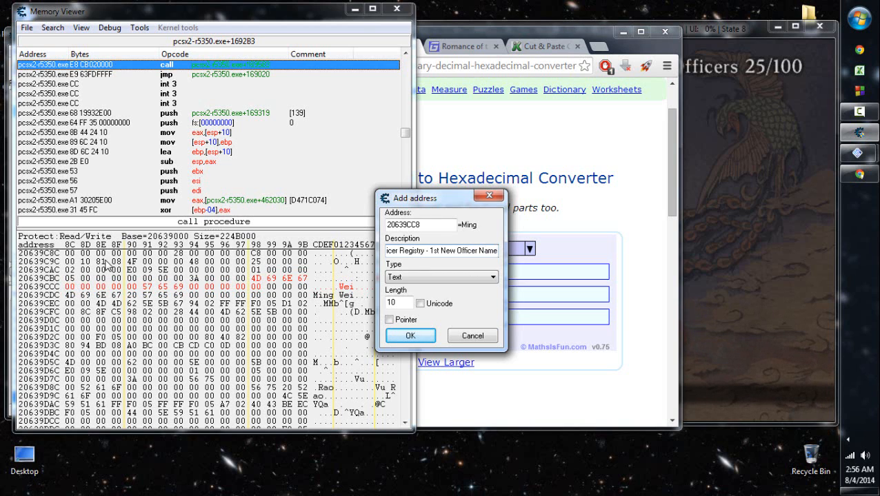
key(Tab)
key(Tab)
text(17)
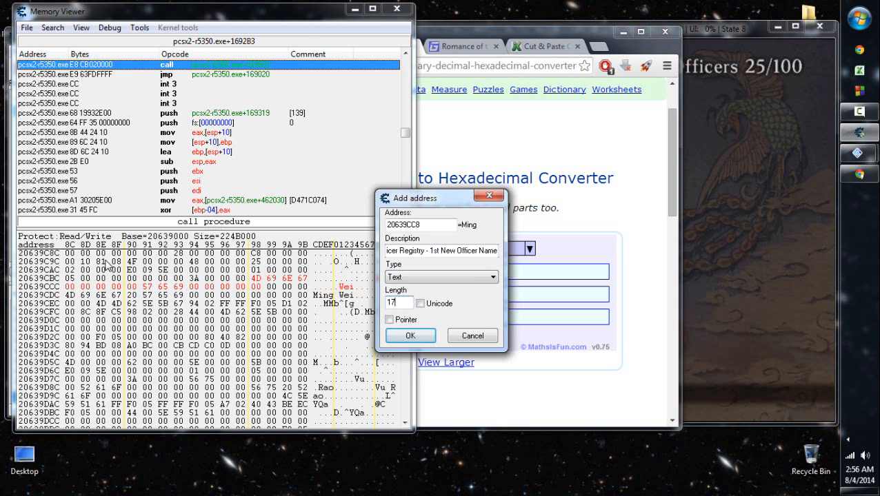
key(Return)
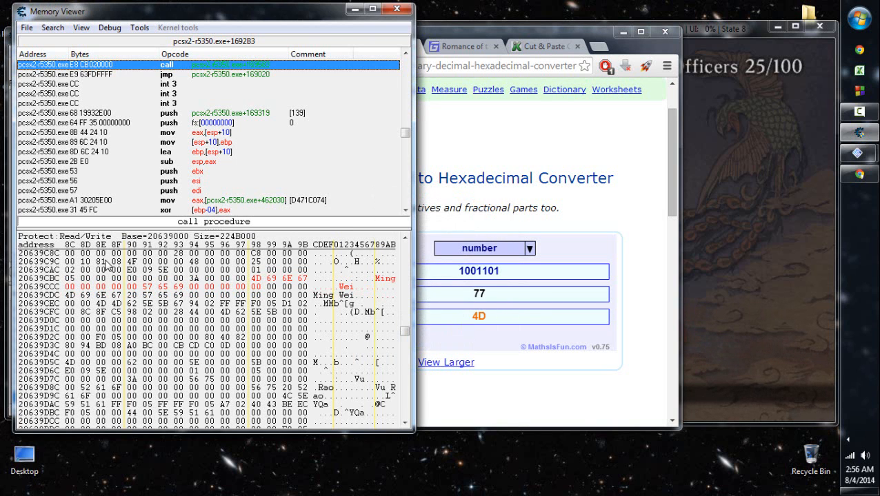
- Widen the address list's Description column slightly and browse the memory region of the Main Officer Registry entry
click(397, 9)
scroll(283, 352, down, 1)
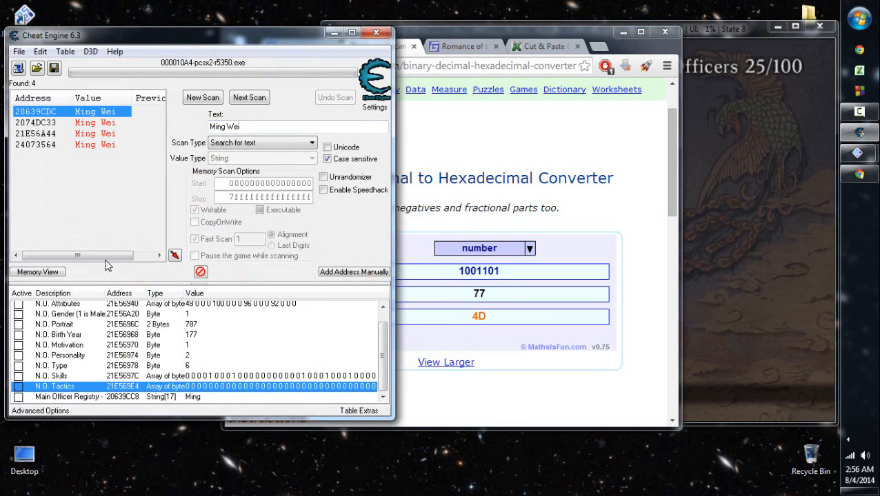
key(Down)
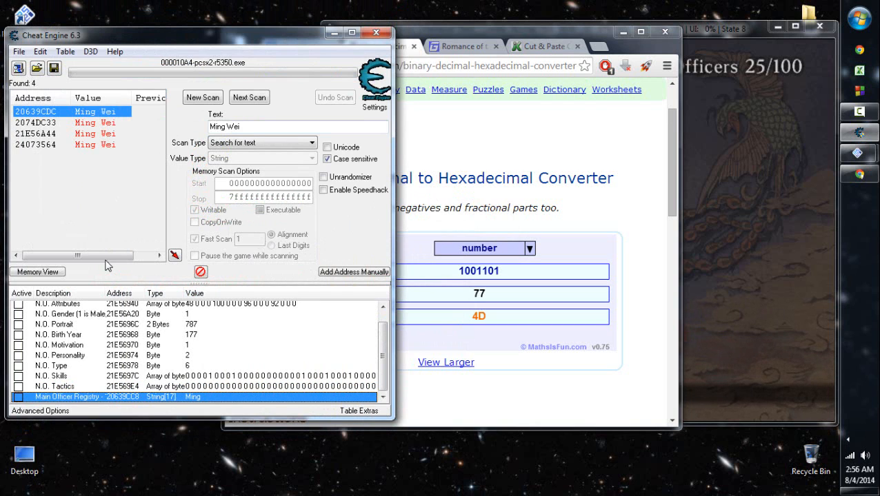
mouse_move(105, 294)
mouse_down()
mouse_move(165, 293)
mouse_move(107, 294)
mouse_up()
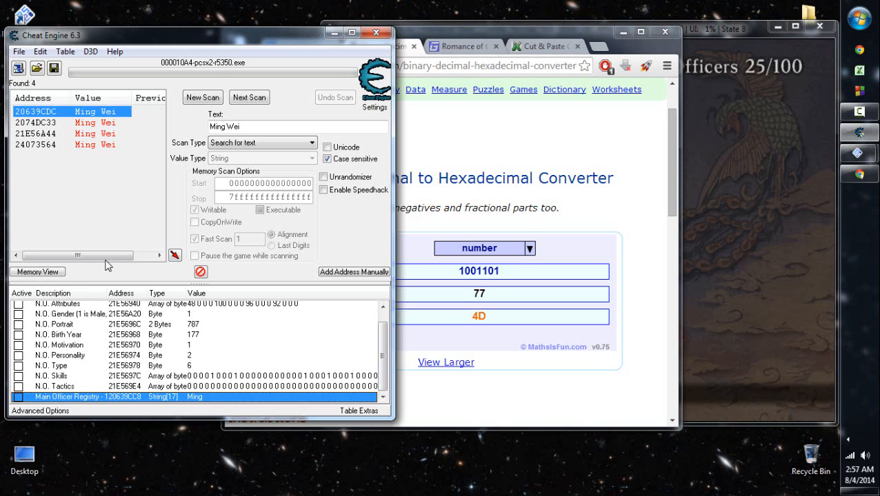
right_click(269, 397)
click(338, 166)
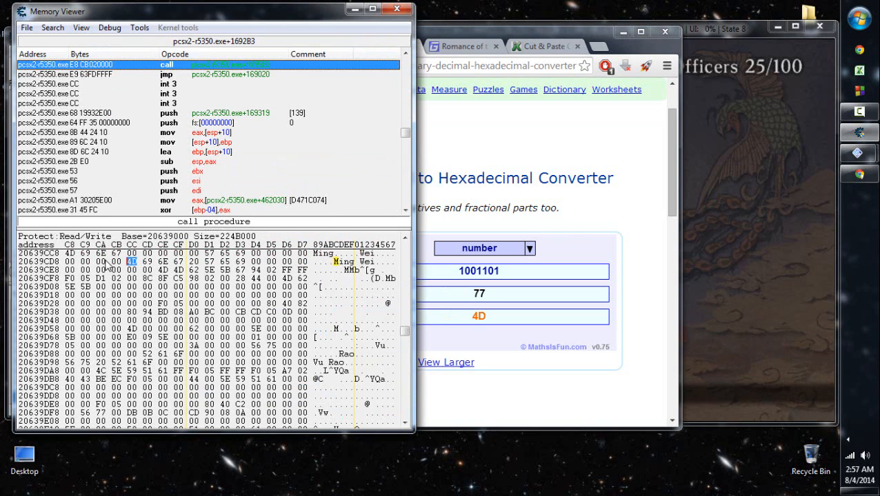
- Switch to the game and open the list of officers to modify under Alter Data
click(769, 166)
key(Down)
key(Down)
key(Return)
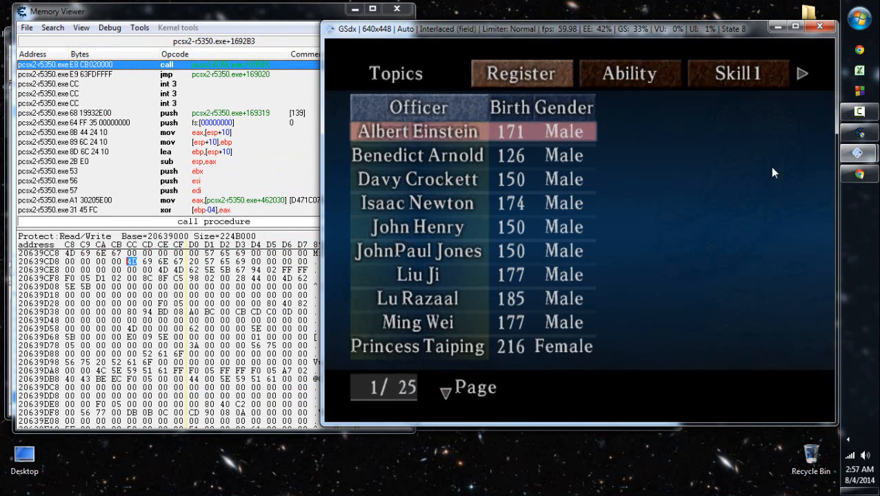
key(Return)
key(Down)
key(Down)
key(Down)
key(Down)
key(Down)
key(Down)
key(Down)
key(Down)
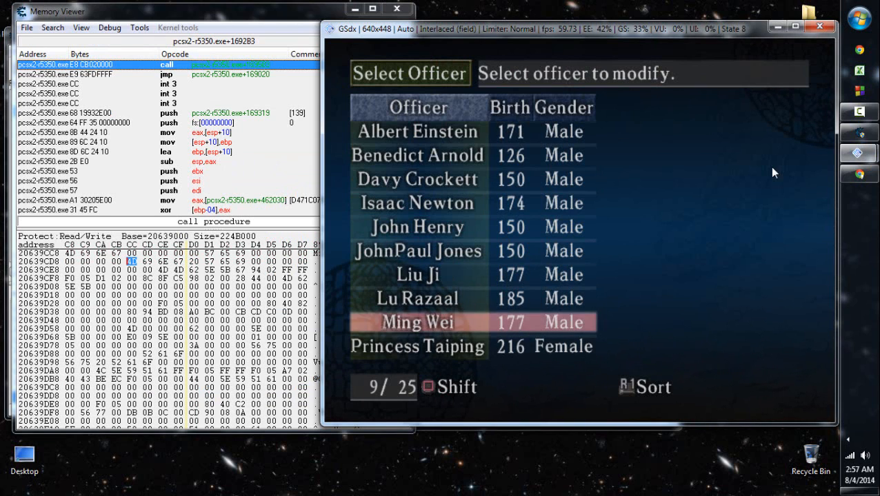
- Check the officers near the end of the list and open Ming Wei for modification
key(a)
key(Down)
key(Down)
key(a)
key(Up)
key(Up)
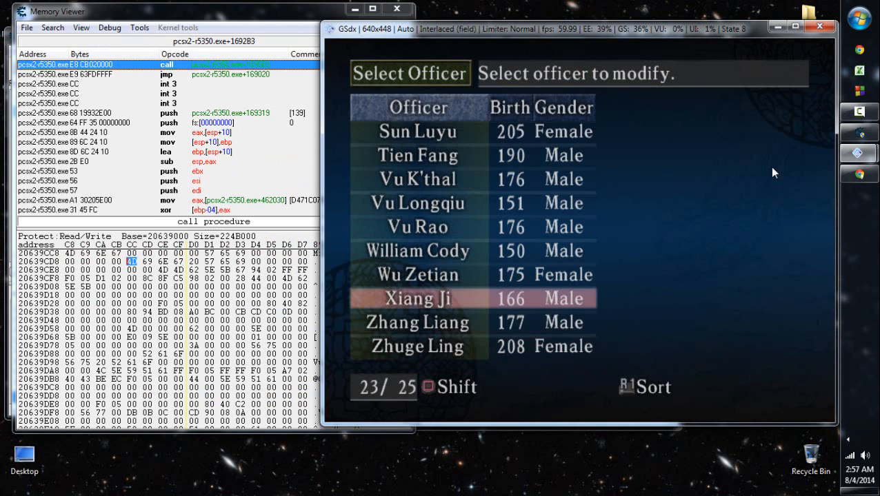
key(a)
key(Up)
key(a)
key(Up)
key(Up)
key(Up)
key(Up)
key(z)
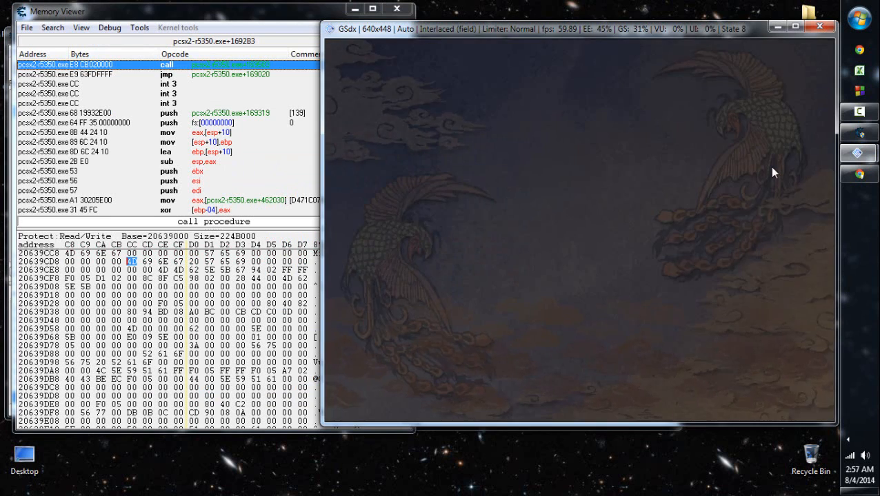
- Review Ming Wei's tactics, skills, abilities and traits in the New Officer editor
key(Up)
key(Up)
key(z)
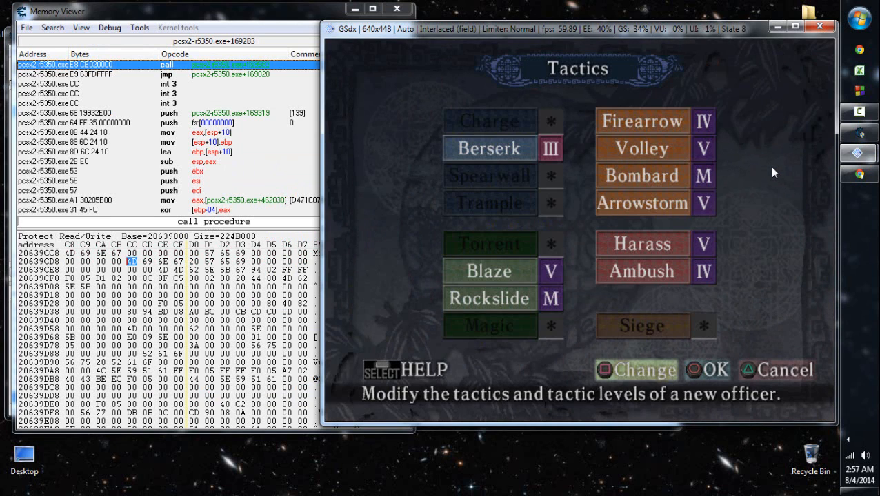
key(x)
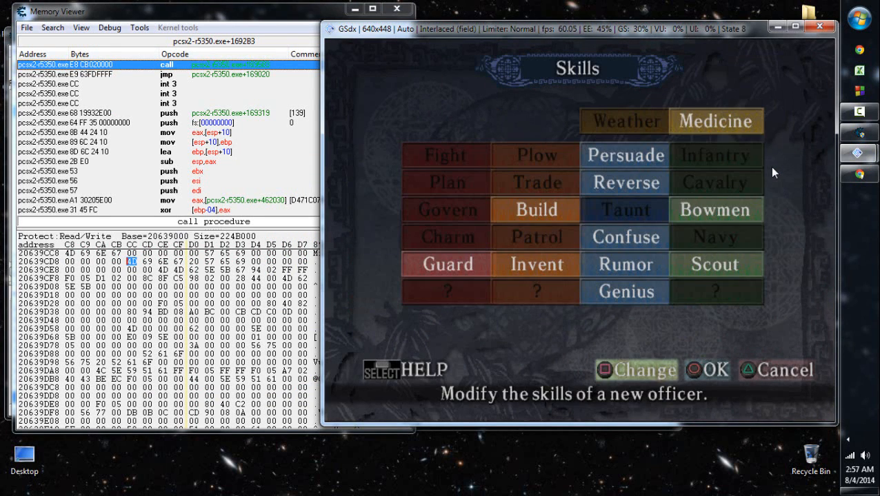
key(x)
key(Up)
key(z)
key(x)
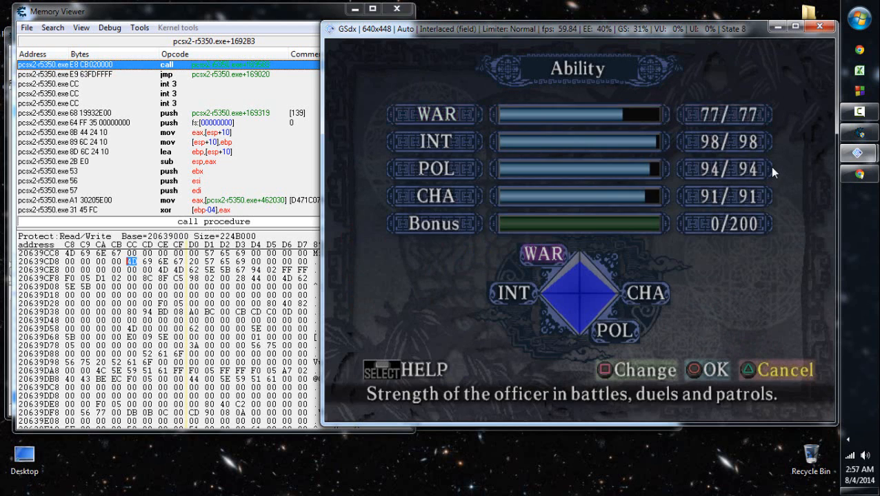
key(Up)
key(z)
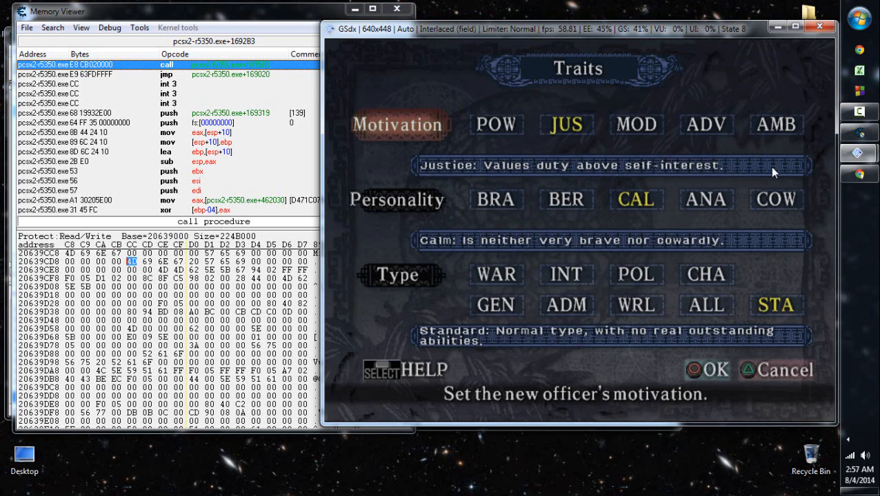
key(x)
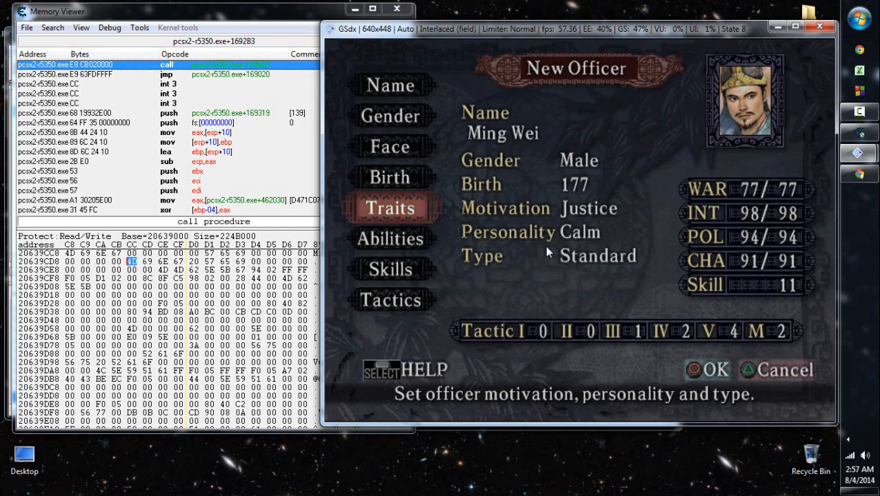
key(x)
key(x)
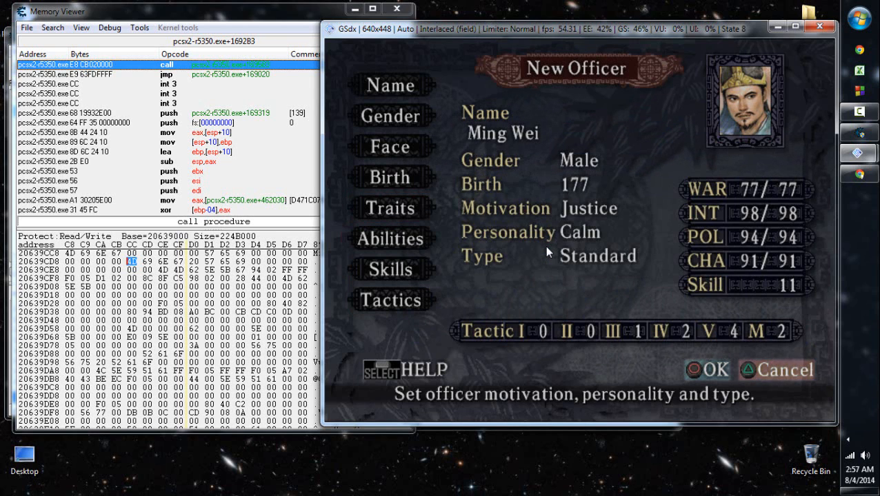
key(x)
key(z)
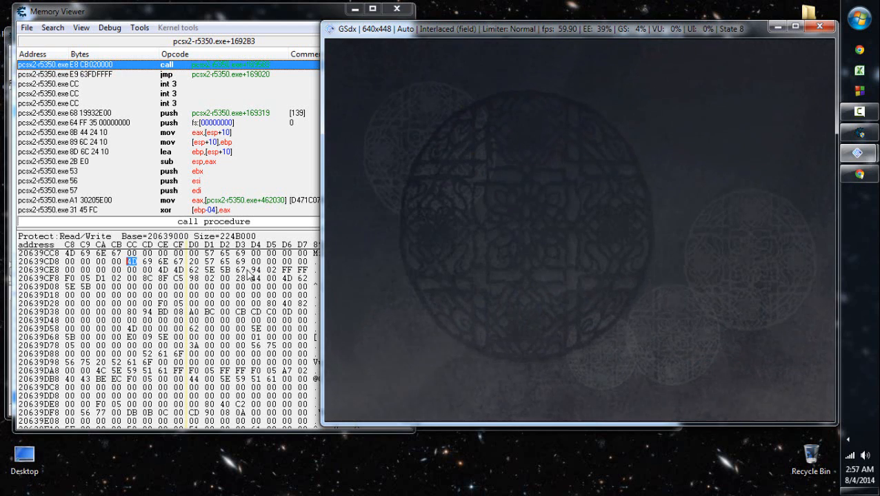
- Start adding 20639CDC from the memory view as a Byte address described as "MOR Birth Year (-100)"
click(129, 268)
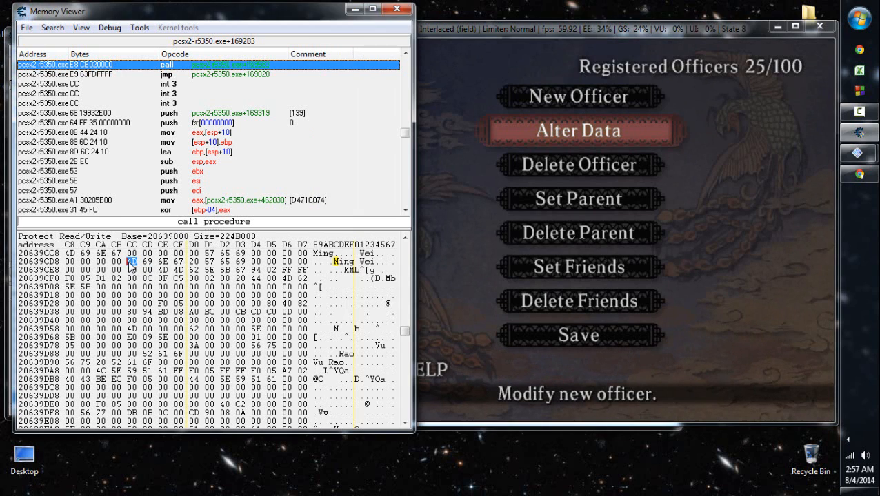
right_click(129, 263)
key(Up)
key(Up)
key(Up)
key(Return)
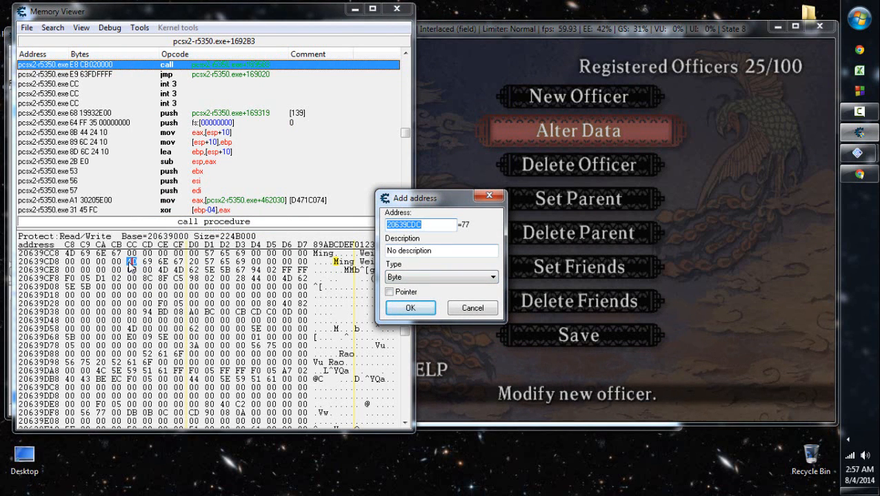
key(Tab)
text(MOR)
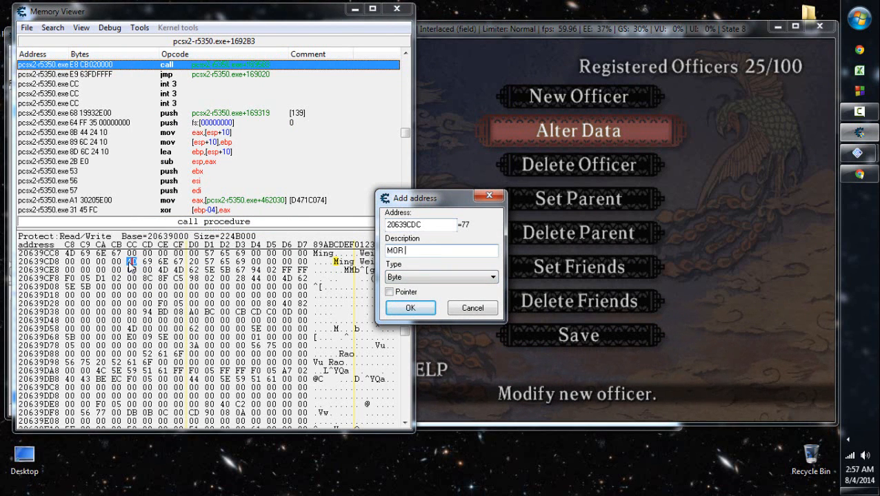
text( Birth Year (-100))
- Change the description to "MORFO Birth Year (-100)", confirm the new address and close the Memory Viewer
key(ctrl+Left)
key(ctrl+Left)
key(ctrl+Left)
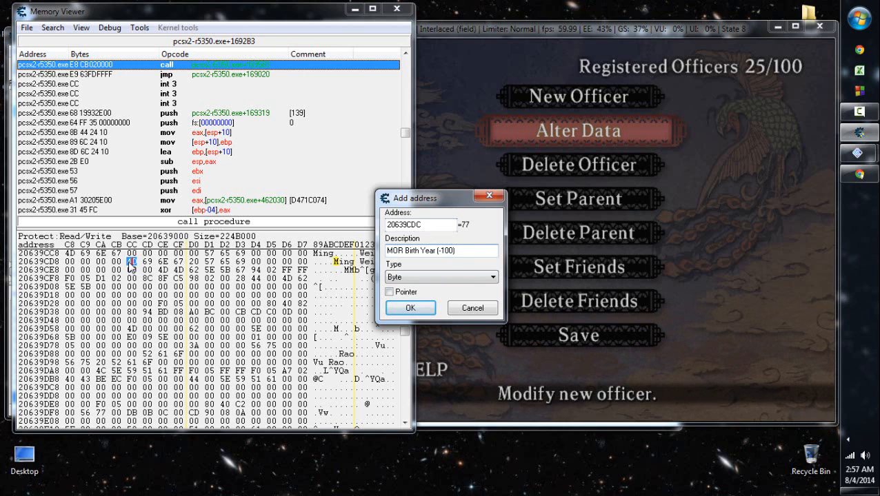
text(10)
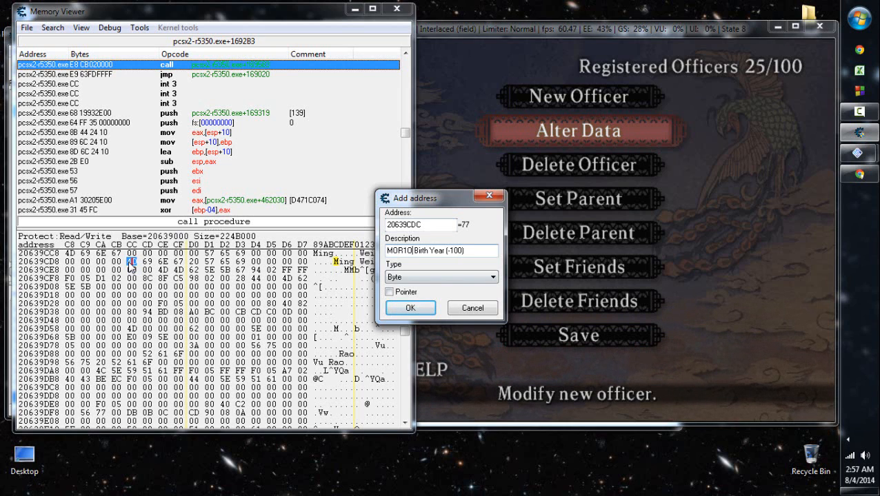
key(Right)
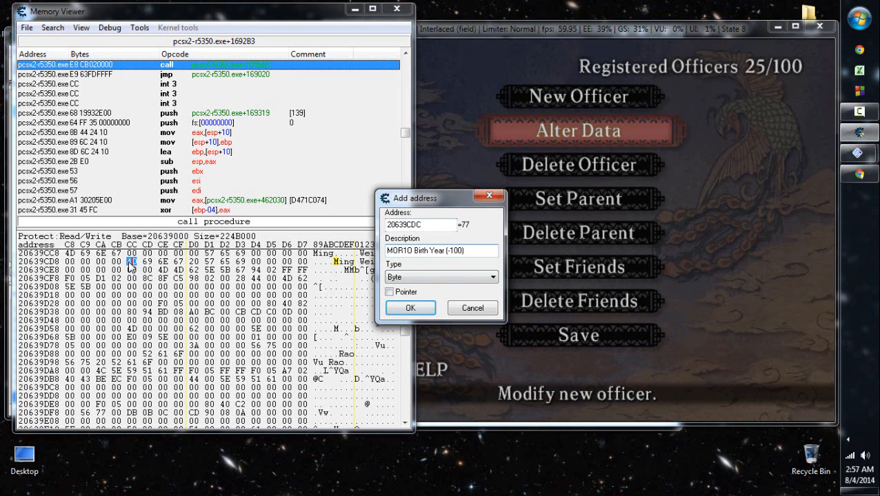
key(BackSpace)
text(F)
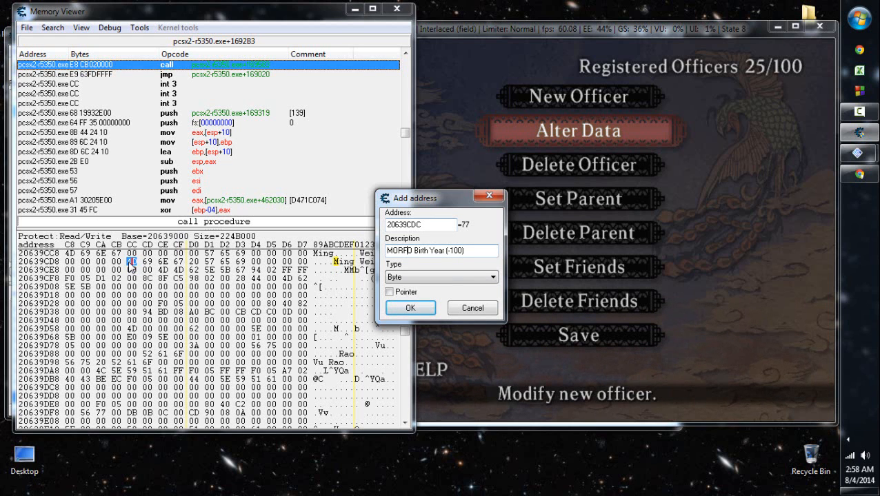
key(Return)
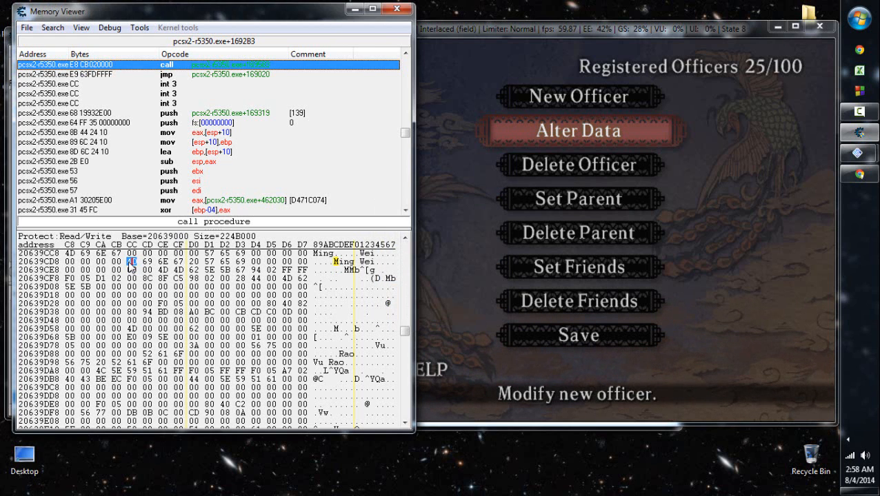
key(alt+F4)
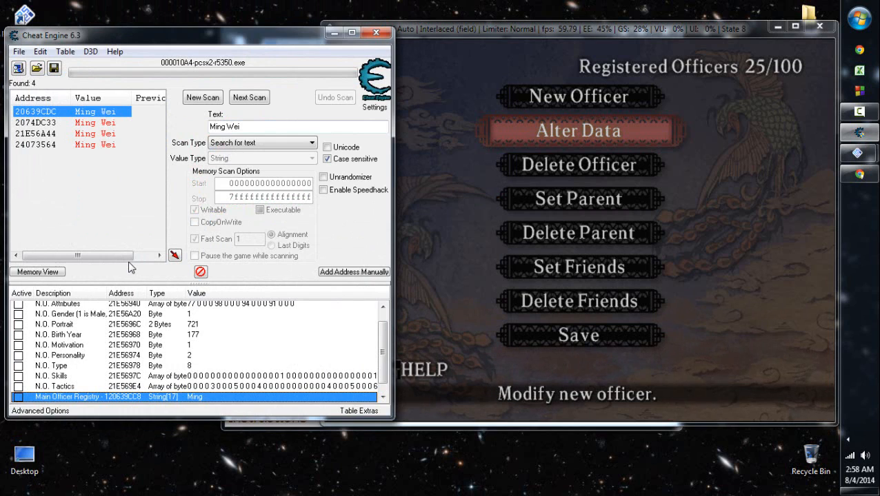
- Change the description of address 20639CC8 to "Main Officer Registry - 1st New Officer (MORFO) Name"
key(ctrl+Return)
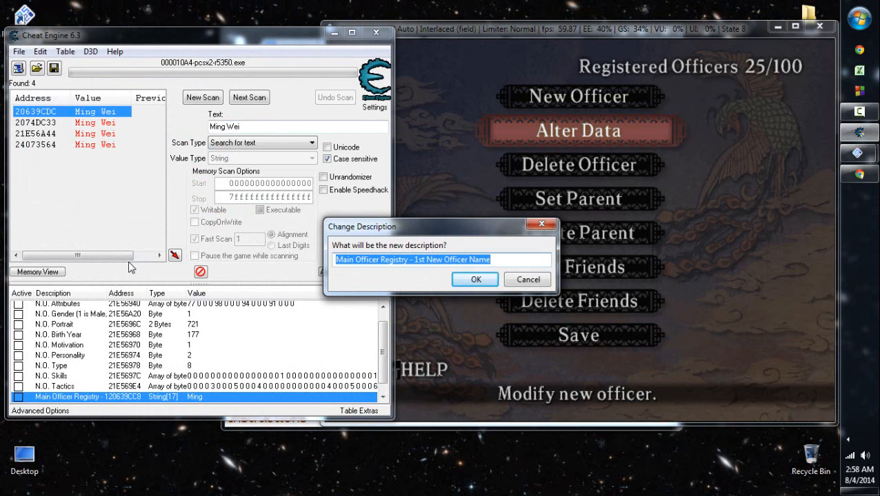
key(ctrl+Left)
key(ctrl+Left)
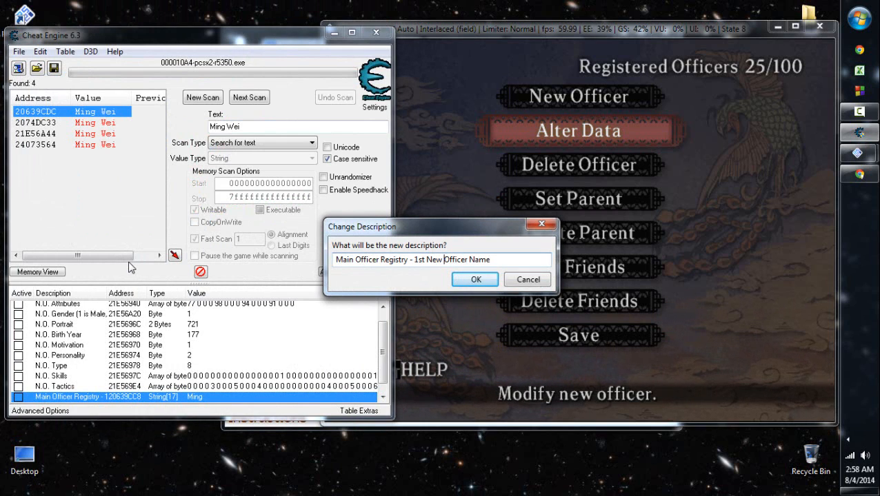
key(ctrl+Right)
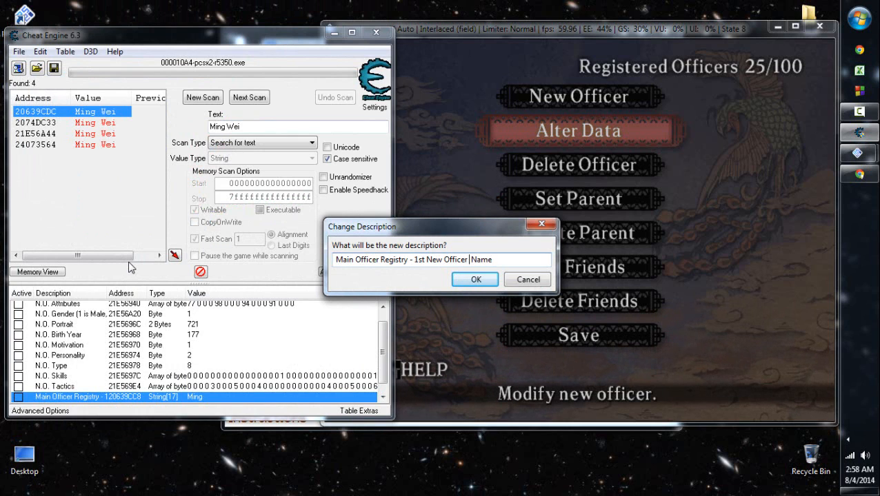
text((MORFO)
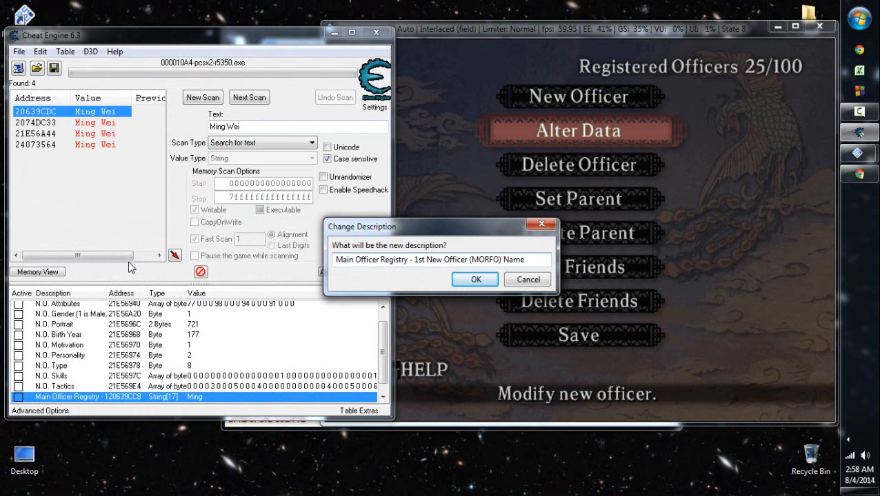
key(Return)
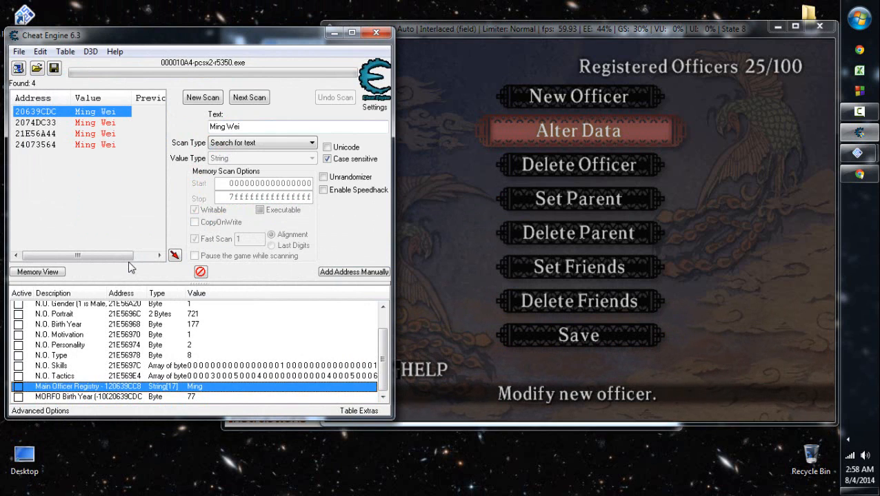
- Browse the memory region of the MORFO Birth Year entry and move to the byte at 20639CEE
key(Down)
click(635, 202)
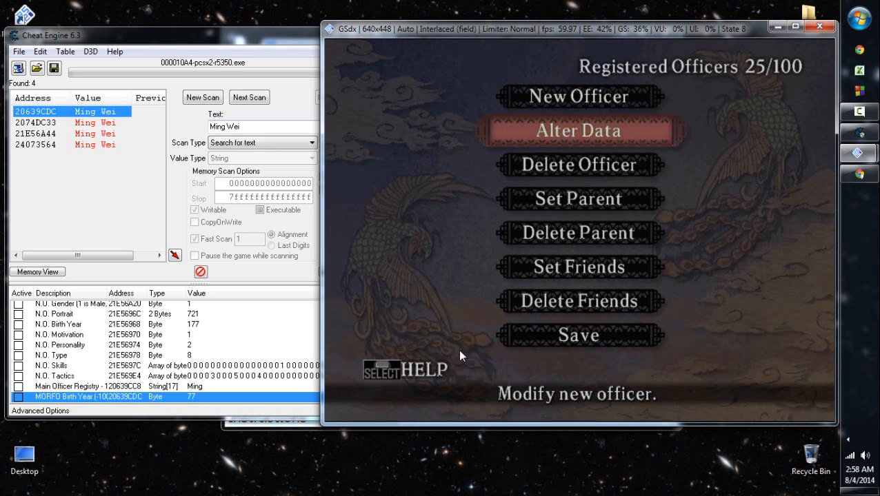
click(164, 399)
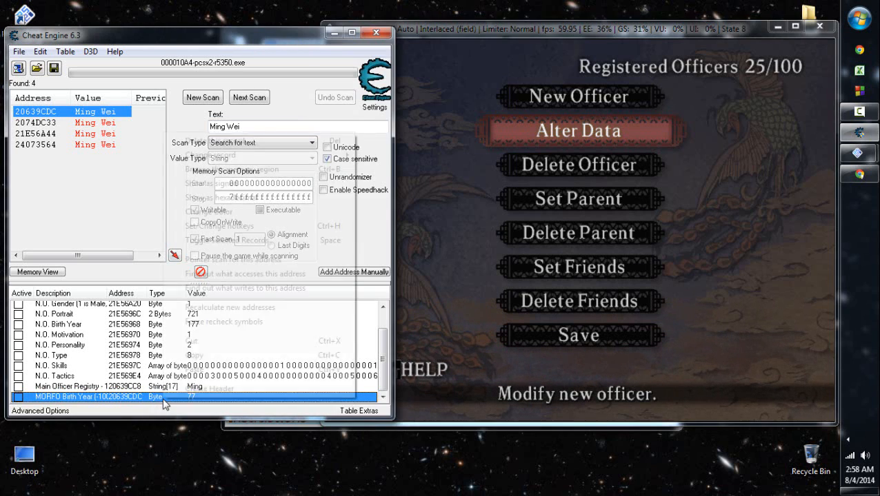
right_click(164, 402)
key(Up)
key(Up)
key(Return)
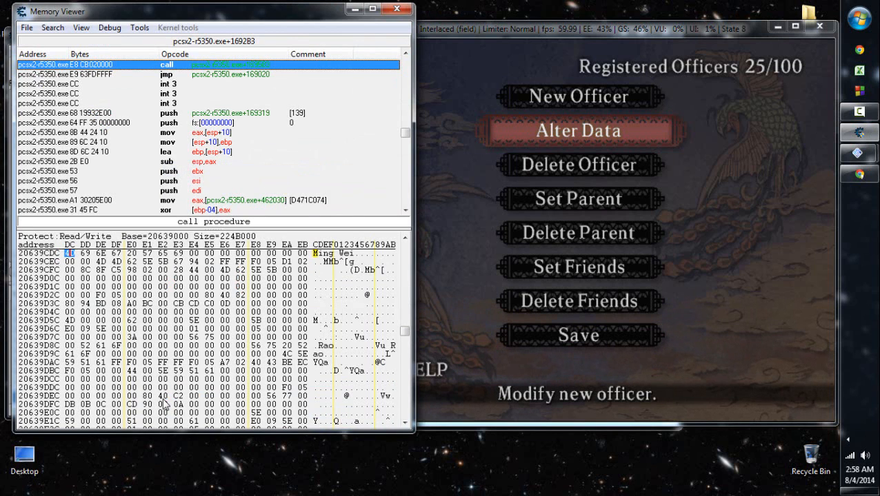
key(Down)
key(Right)
key(Right)
- Open Ming Wei's record for modification through the game's Alter Data option
click(663, 209)
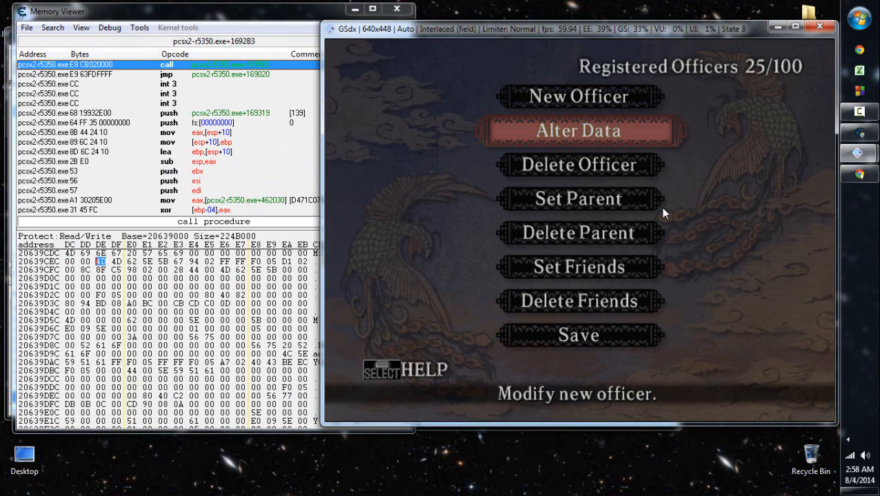
key(x)
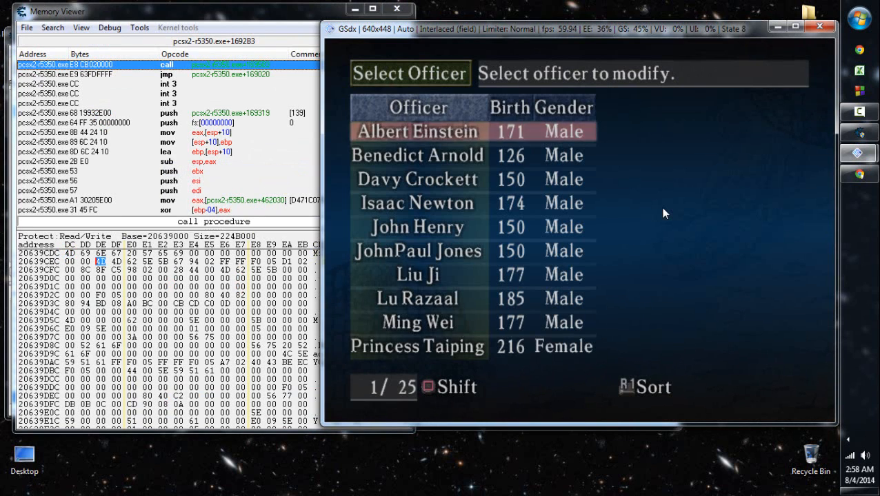
key(Down)
key(Down)
key(Down)
key(Down)
key(Down)
key(Down)
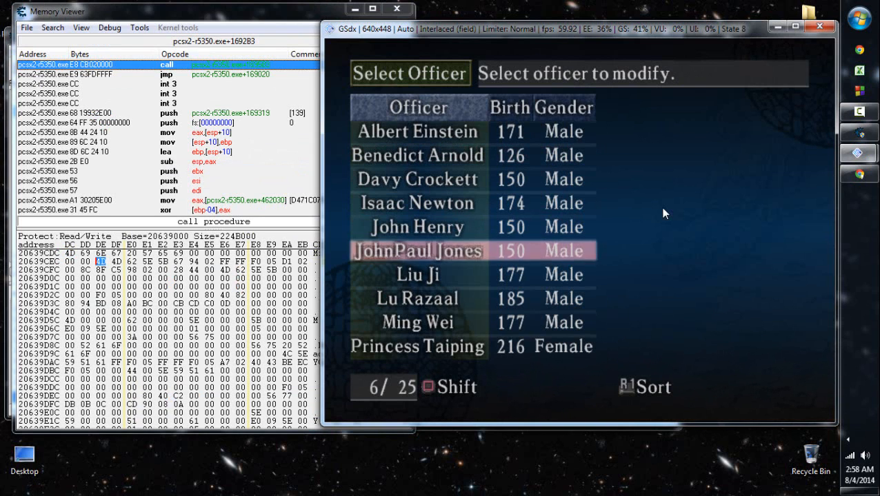
key(Down)
key(Down)
key(x)
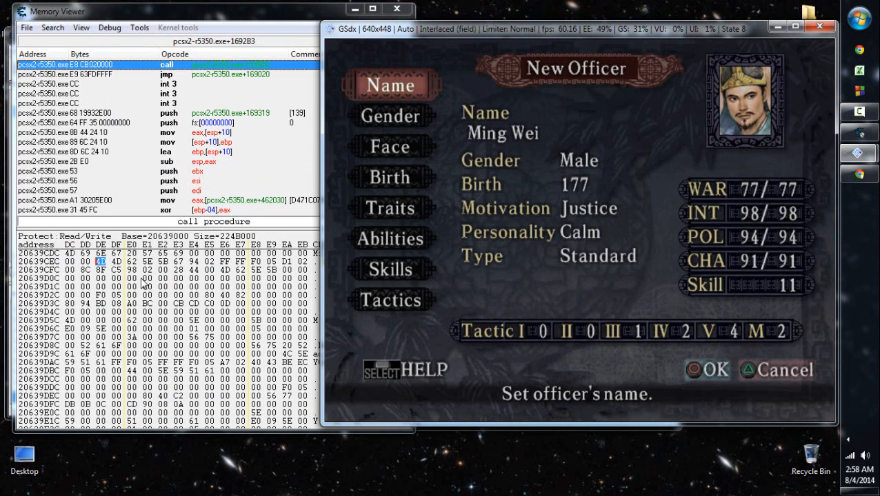
- Compare the memory bytes starting at 20639CEF with Ming Wei's WAR, INT, POL and CHA attributes
click(115, 263)
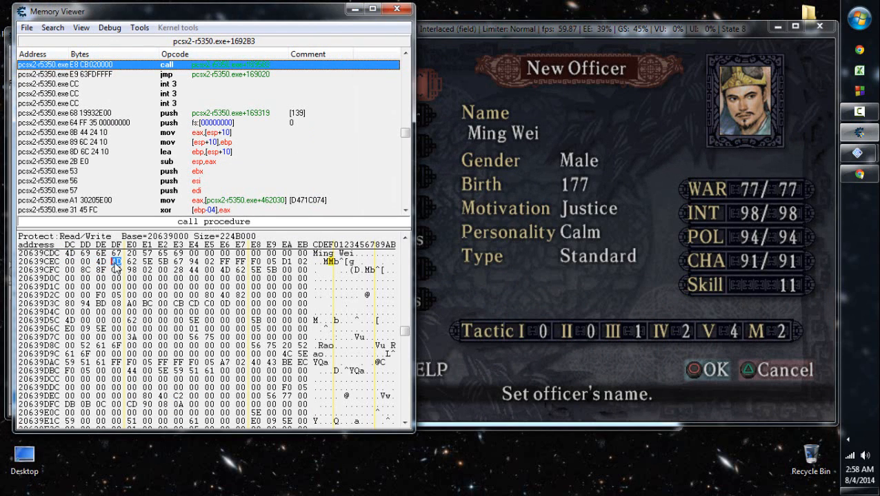
key(Right)
key(Right)
key(Right)
key(Right)
click(114, 262)
key(Right)
click(551, 233)
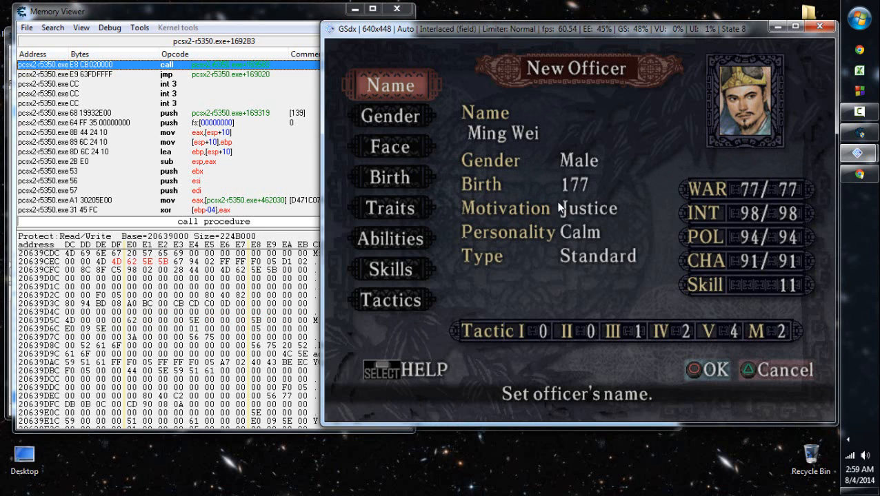
- Start adding 20639CEF from the memory view as a Text address described as "MORFO Base Attributes"
click(114, 267)
right_click(116, 263)
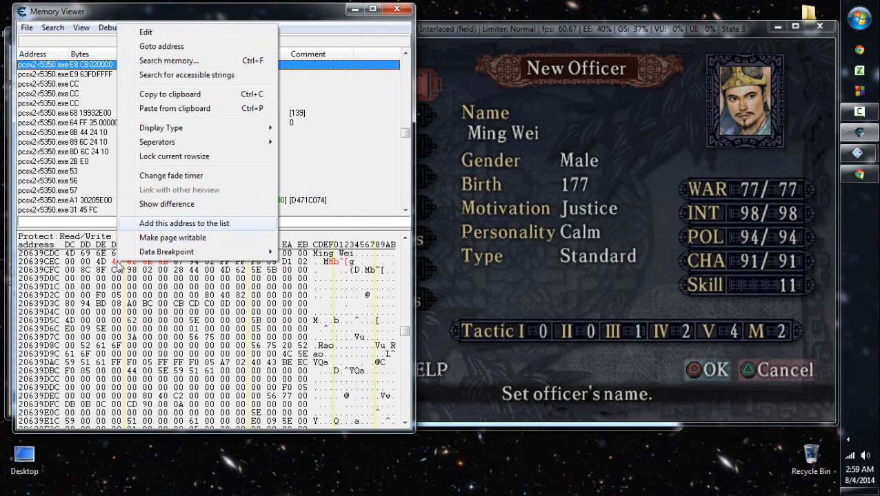
click(184, 224)
click(441, 277)
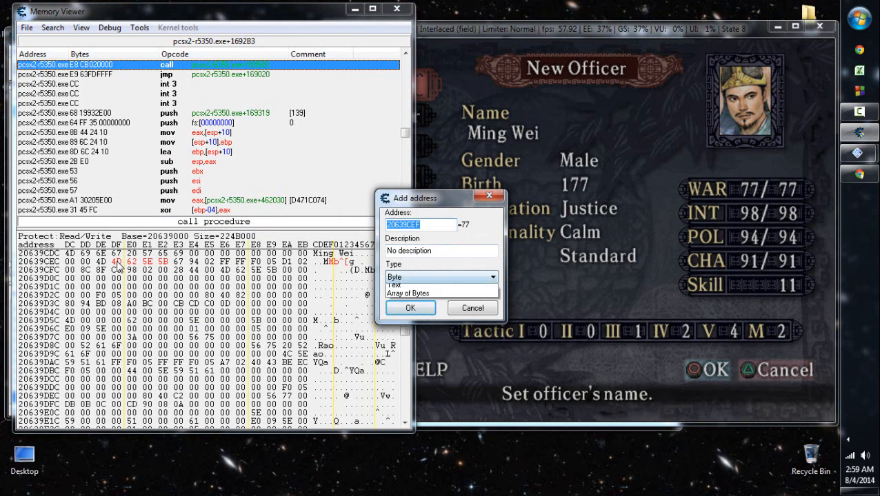
click(427, 347)
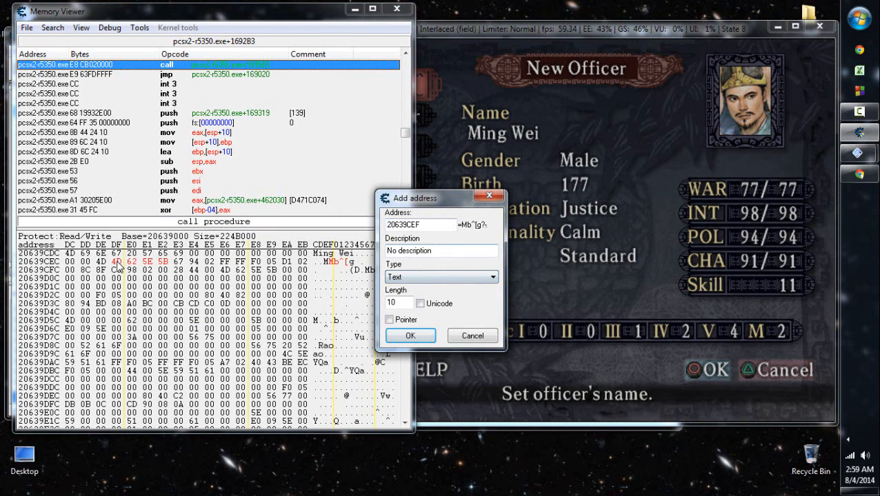
click(458, 251)
key(ctrl+a)
text(MORFO)
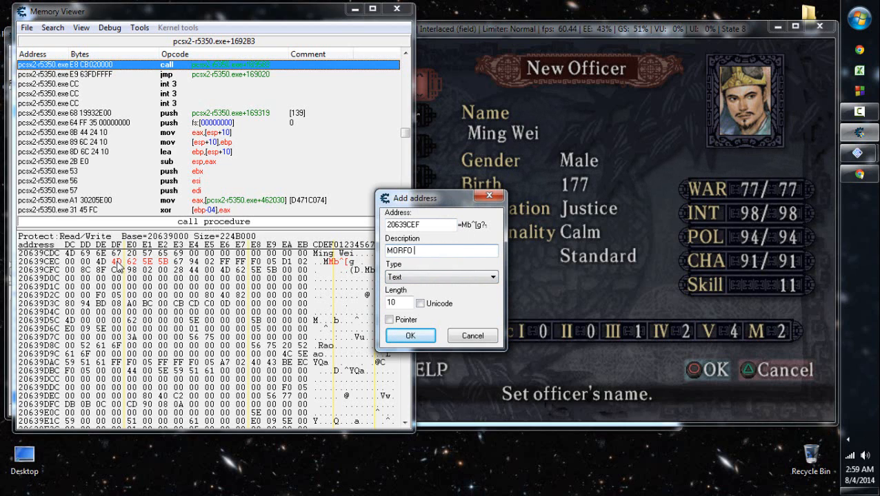
text( Base Attributes)
- Replace "Base" in the new address's description so it reads MORFO "Real" Attributes
key(Left)
key(Left)
key(BackSpace)
key(BackSpace)
key(BackSpace)
key(BackSpace)
key(Return)
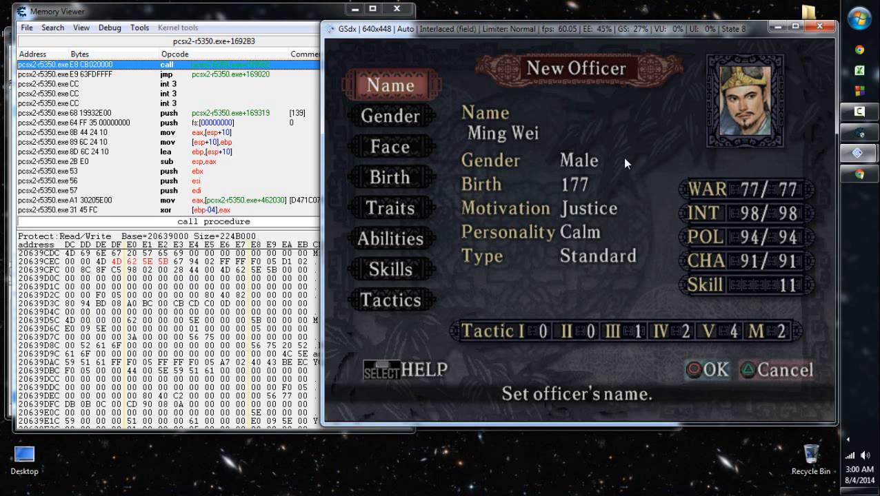
click(871, 136)
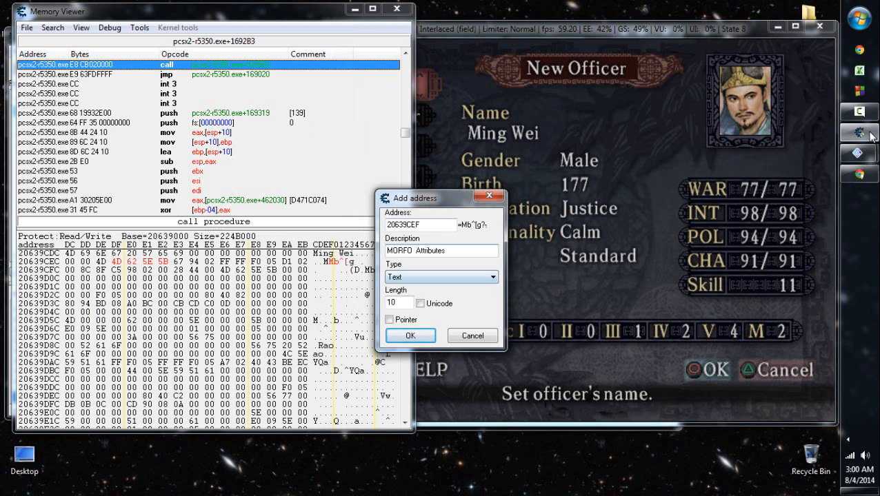
text(Real)
key(BackSpace)
key(BackSpace)
key(BackSpace)
key(BackSpace)
text("Real")
key(Tab)
key(Tab)
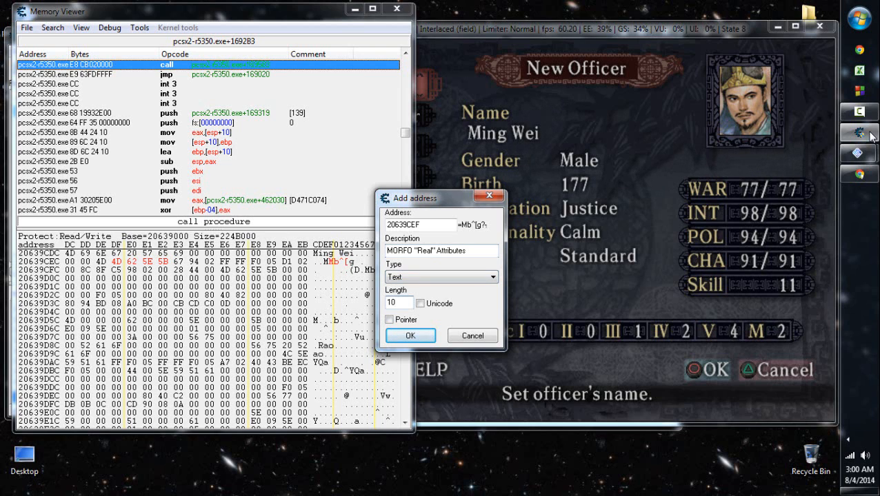
- Set the new address's length to 4 and its type to Array of Bytes, and add it to the list
key(BackSpace)
key(BackSpace)
text(4)
click(441, 277)
key(Down)
key(Down)
key(Down)
key(Down)
key(Down)
key(Down)
key(Down)
key(Up)
key(Up)
key(Up)
key(Up)
key(Up)
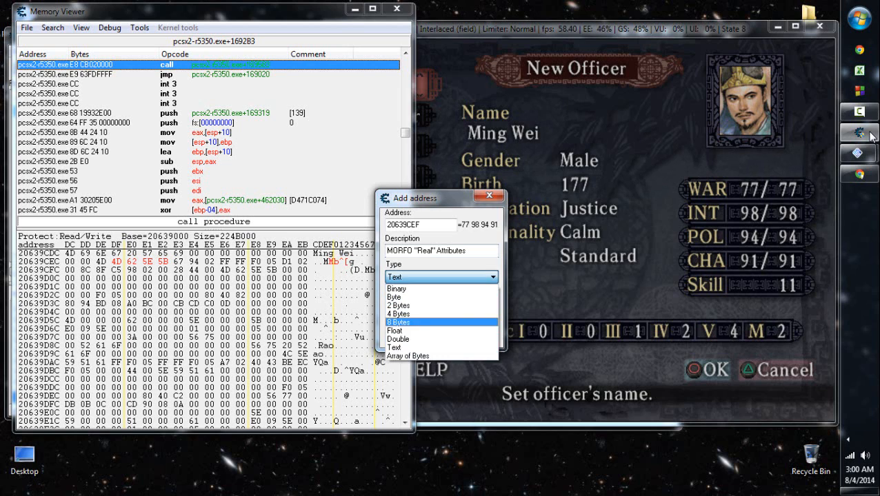
key(Return)
key(Return)
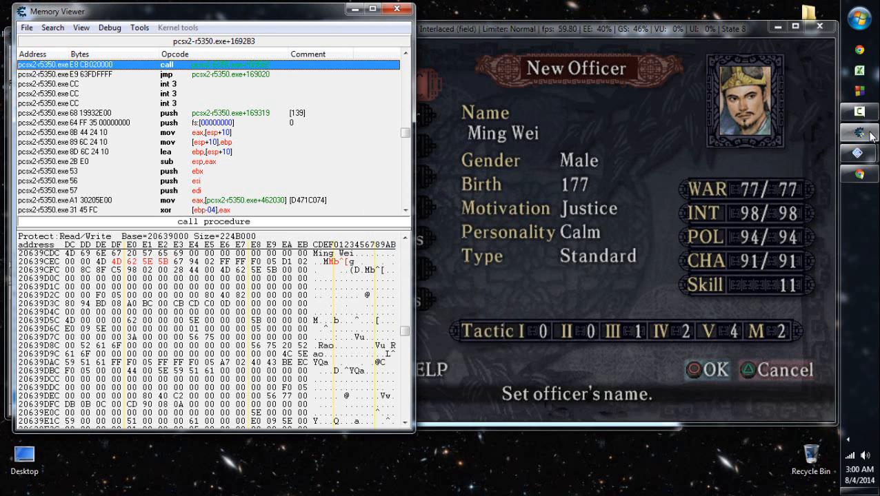
- Examine the bytes following the attributes in the memory view, stopping at 20639CF3
right_click(221, 273)
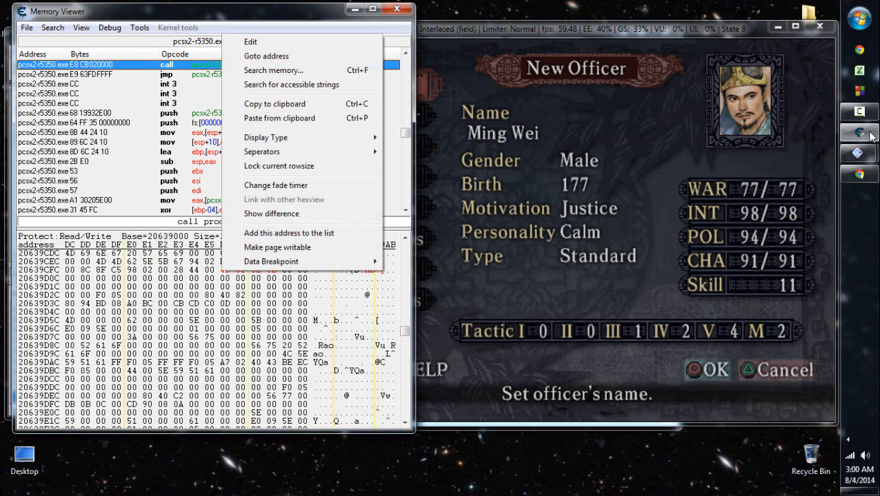
click(225, 287)
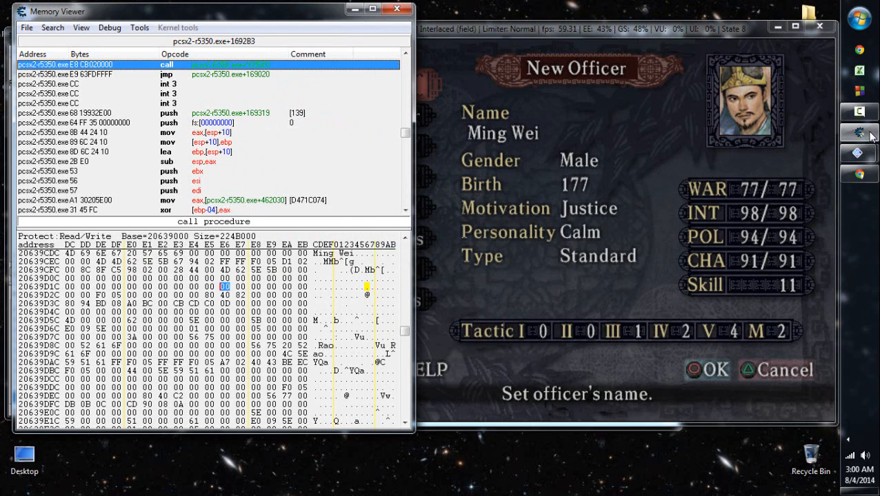
click(224, 270)
click(240, 270)
click(147, 261)
key(Left)
key(Left)
key(Left)
key(Right)
key(Right)
key(Right)
key(Right)
key(Right)
- Leave Ming Wei's editor without changes and return to the Registered Officers menu
click(610, 273)
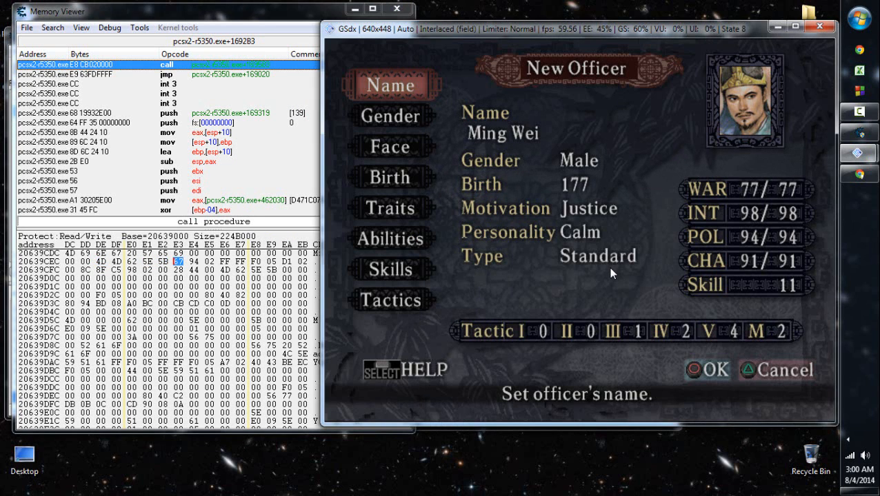
click(236, 15)
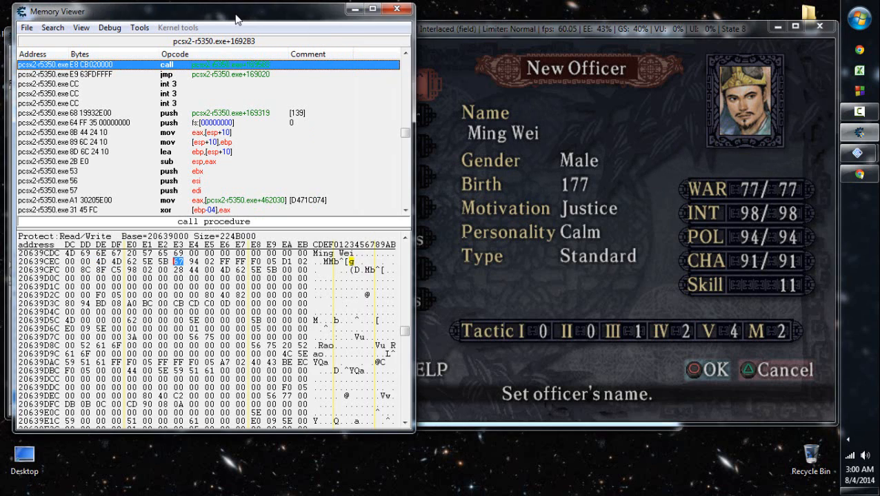
click(616, 250)
key(w)
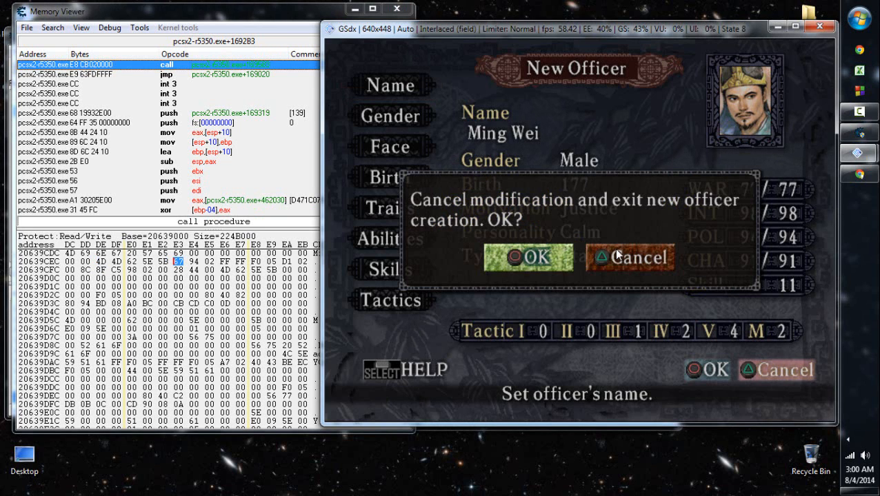
key(d)
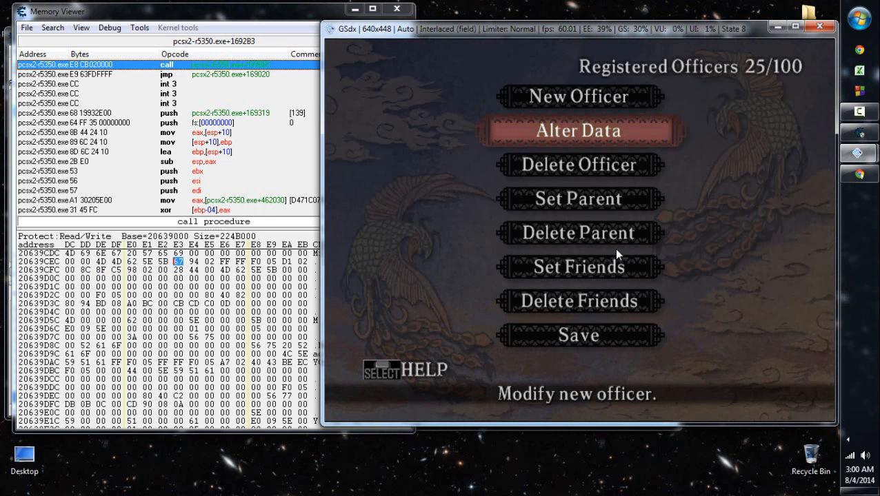
- Check the officers with family ties in the Delete Parent list, and leave it without deleting any
key(Down)
key(Down)
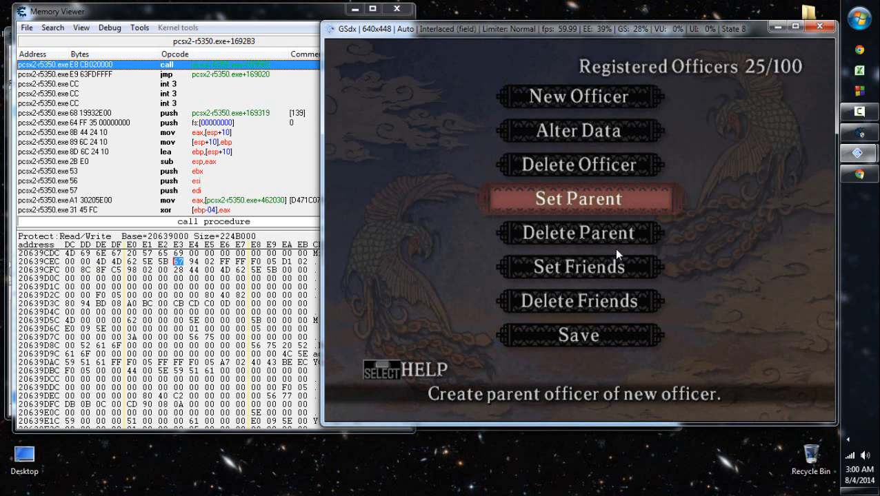
key(d)
key(w)
- Delete Ming Wei's friendship with Vu Longqiu through Delete Friends, and return to the Memory Viewer
key(Down)
key(Down)
key(Up)
key(d)
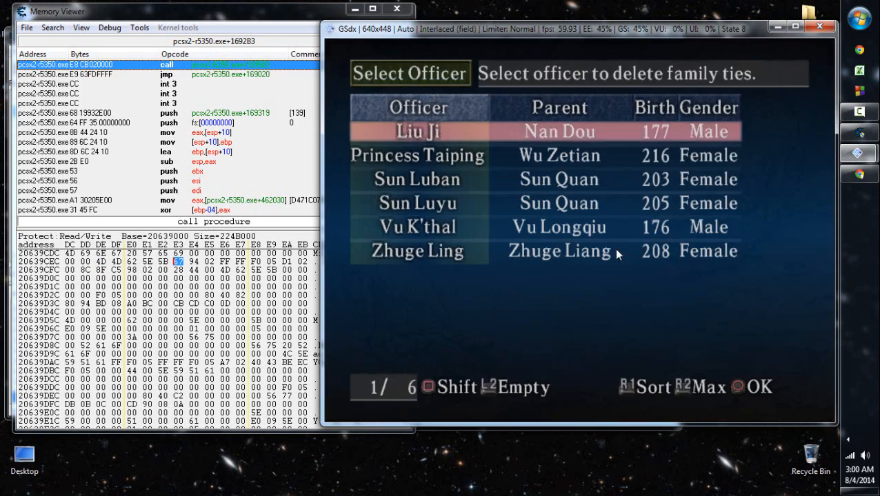
key(Up)
key(w)
key(Down)
key(Down)
key(d)
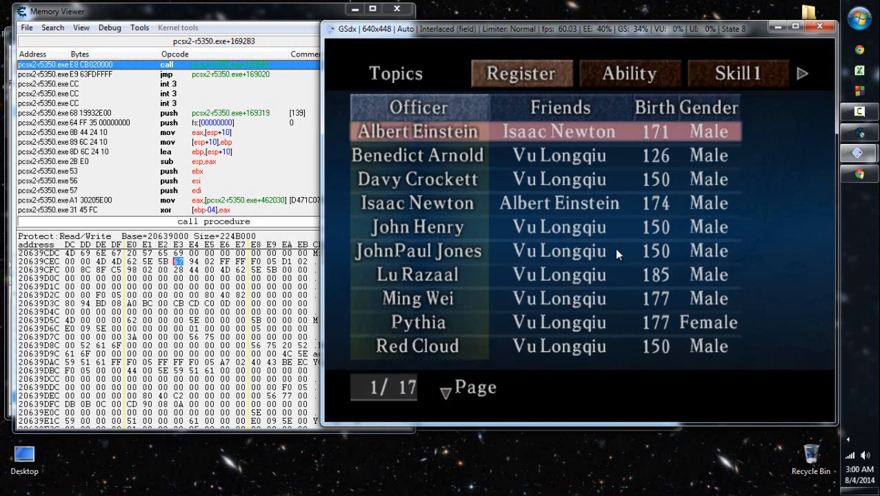
key(Down)
key(Up)
key(Up)
key(Up)
key(d)
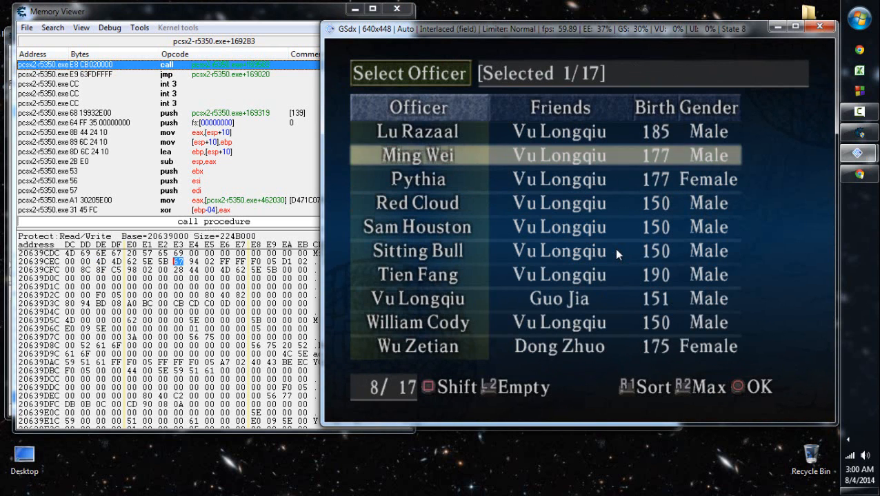
key(d)
key(d)
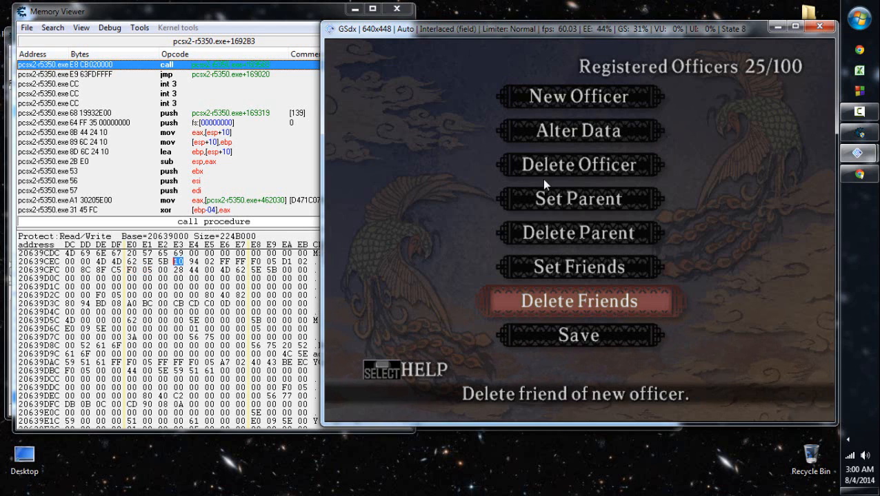
click(137, 276)
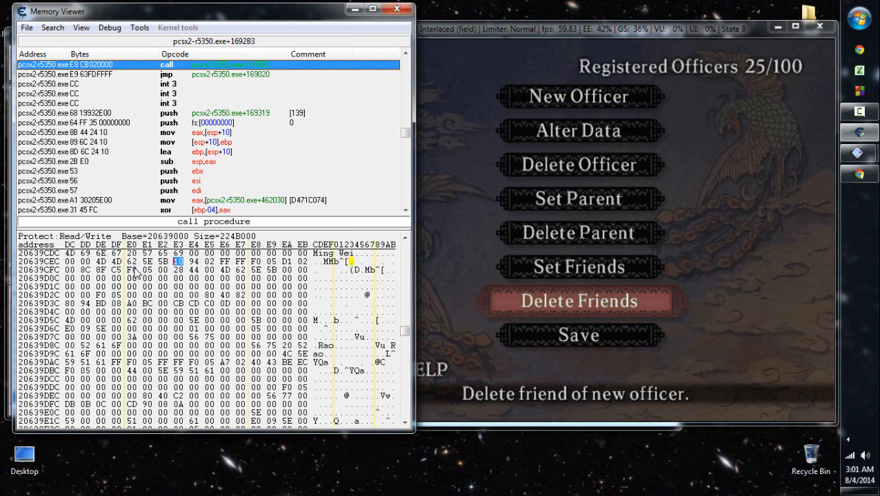
- Examine the friend bytes at 20639D00 and the byte at 20639CF3 in the memory view
click(136, 270)
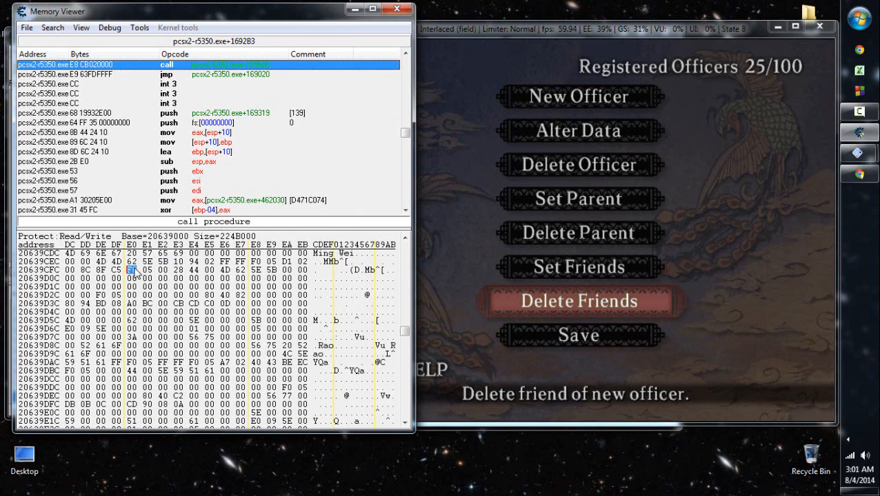
key(Right)
key(Up)
key(Right)
key(Right)
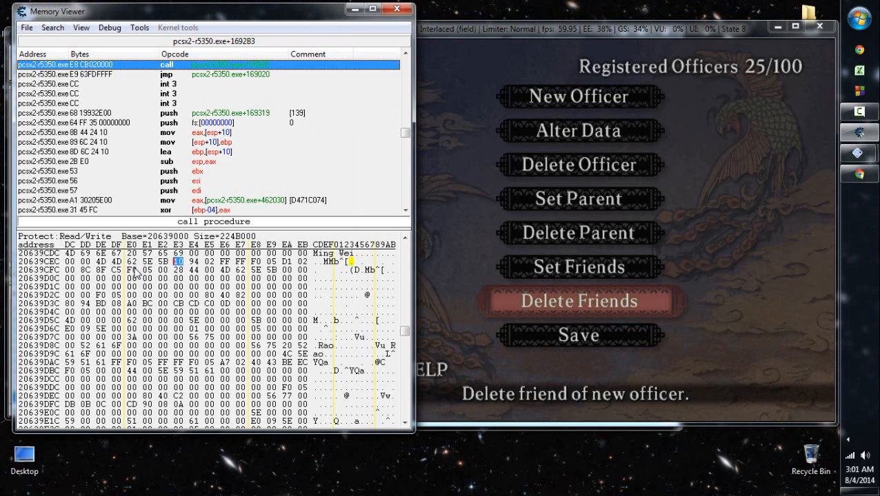
- Return to the game and highlight Set Friends in the Registered Officers menu
click(686, 206)
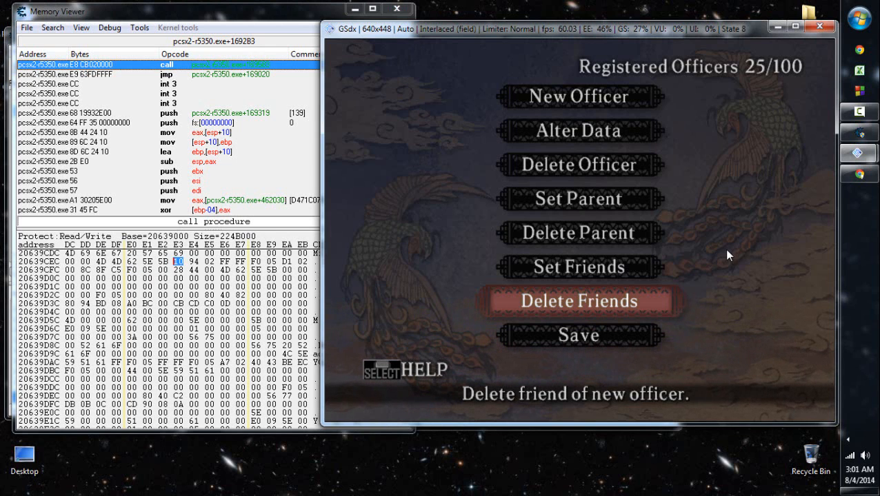
key(Up)
key(Up)
key(Down)
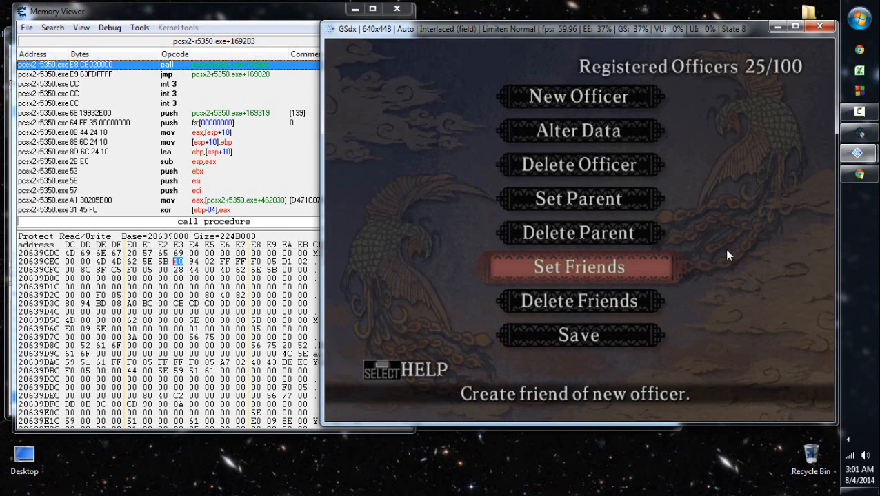
- Switch to Chrome and open the Officer Stats FAQ for Romance of the Three Kingdoms VIII on GameFAQs
click(858, 173)
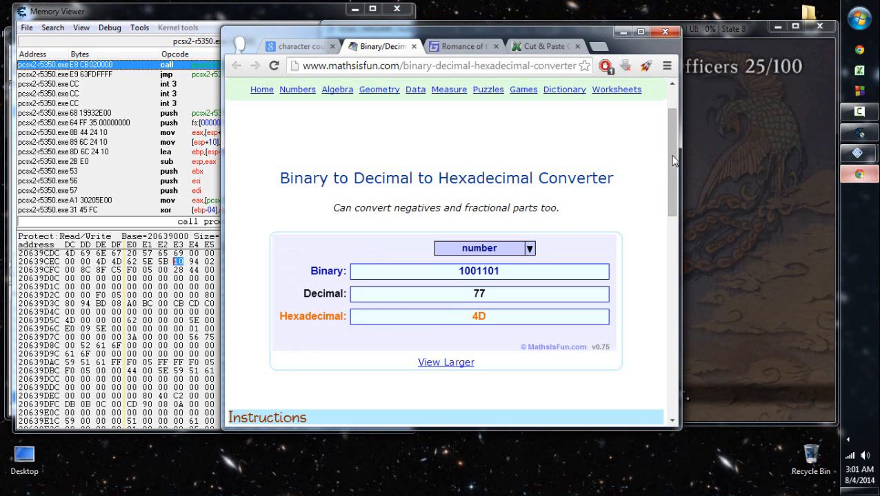
click(463, 46)
scroll(289, 333, down, 4)
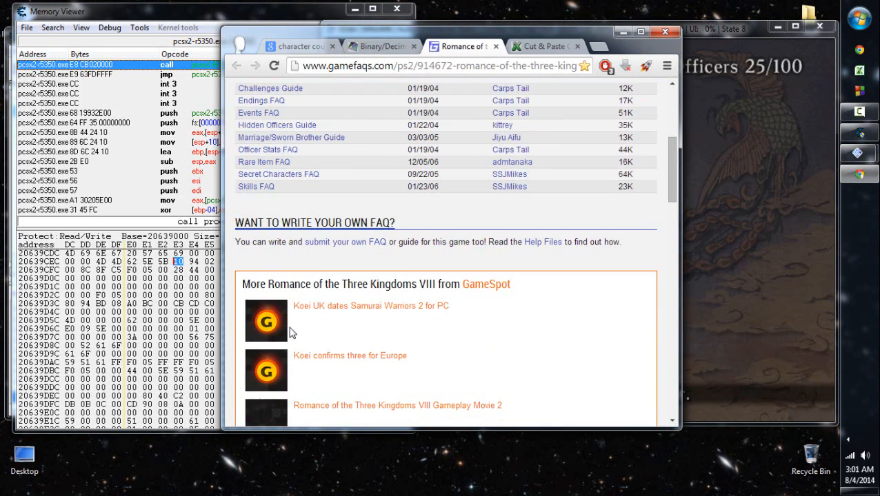
scroll(310, 276, up, 3)
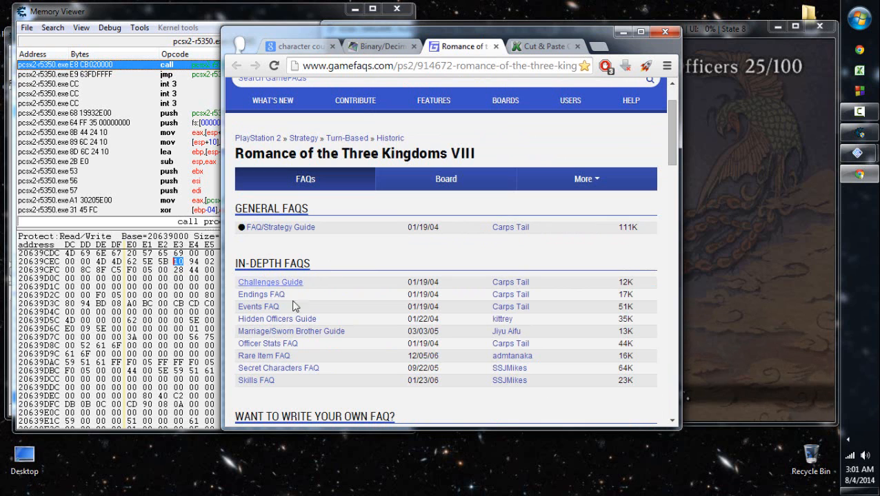
click(279, 345)
scroll(564, 315, down, 5)
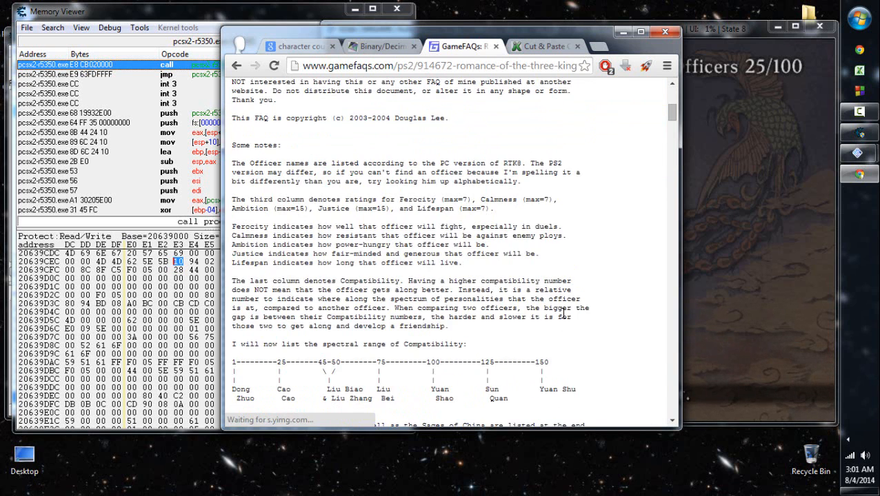
- Look up Cao Cao's compatibility in the FAQ's officer table and locate it on the compatibility scale
scroll(564, 314, down, 5)
drag(521, 193, 551, 314)
click(317, 328)
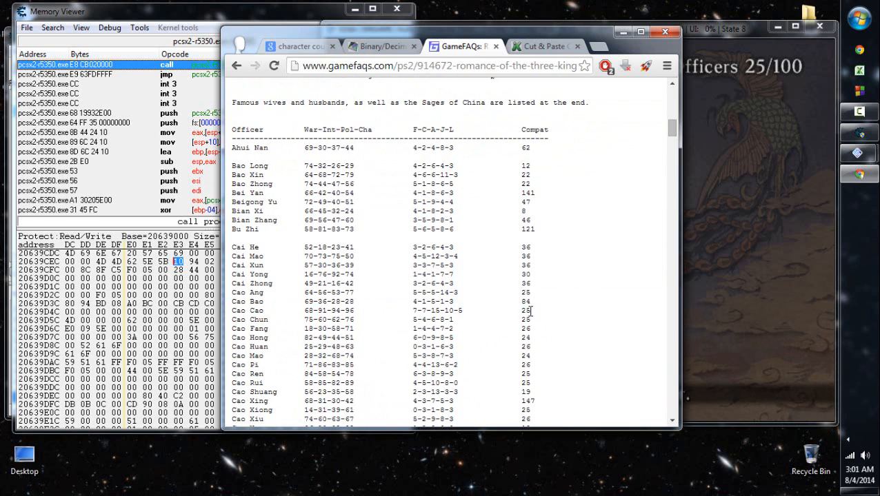
drag(530, 312, 518, 311)
scroll(503, 262, up, 2)
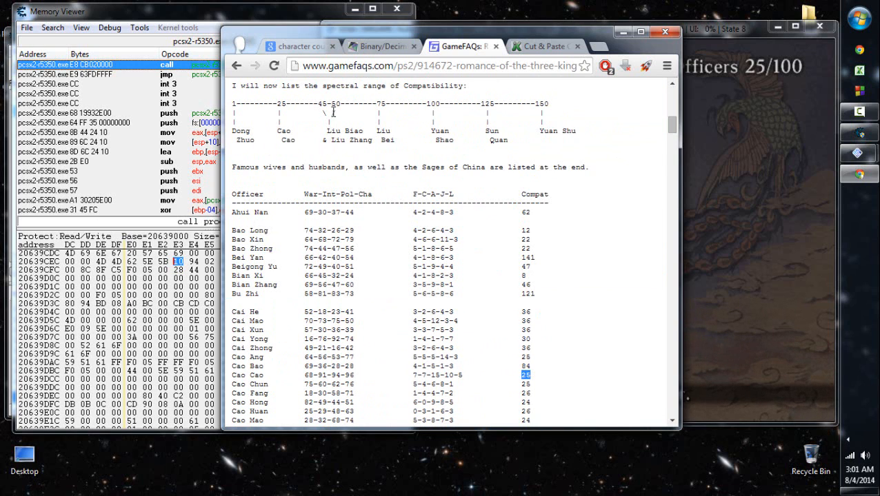
drag(544, 120, 566, 107)
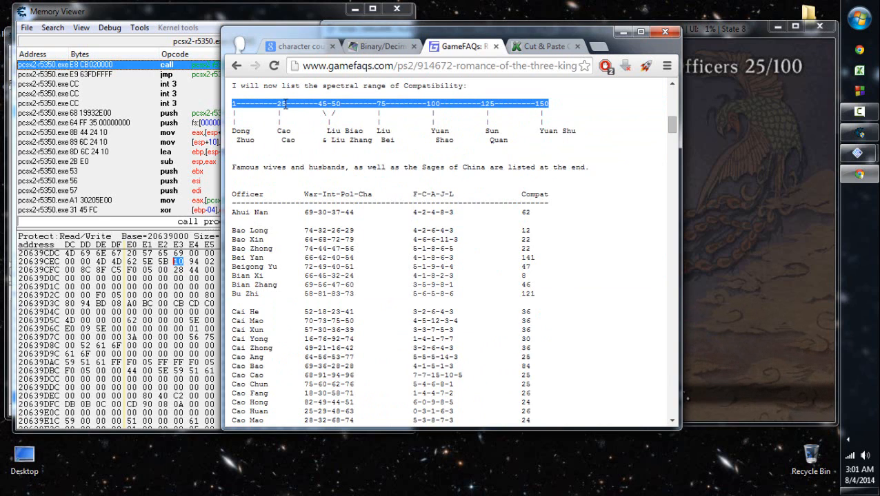
drag(277, 104, 288, 106)
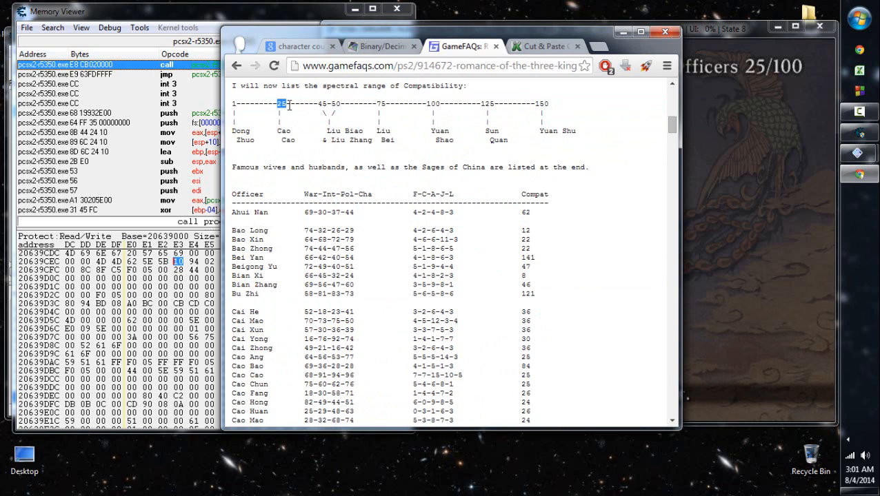
click(311, 107)
- Return to the game and choose Ming Wei in Set Friends as the officer to create a friend for
click(724, 159)
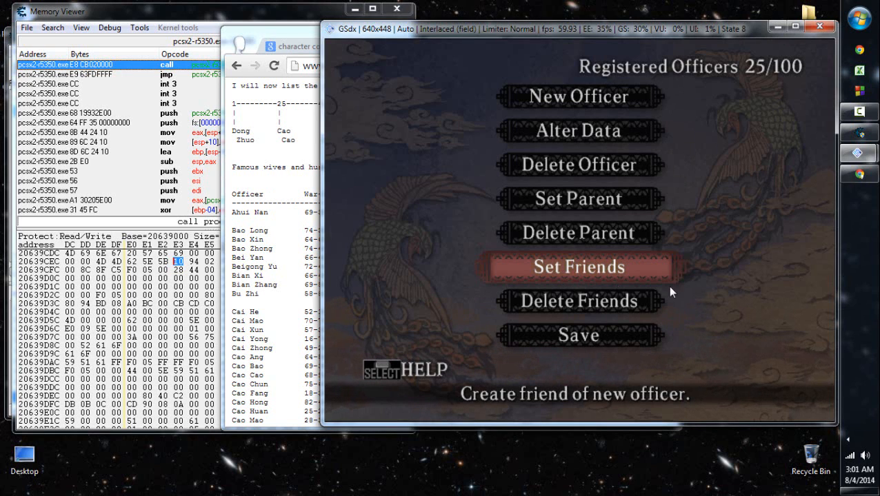
click(253, 21)
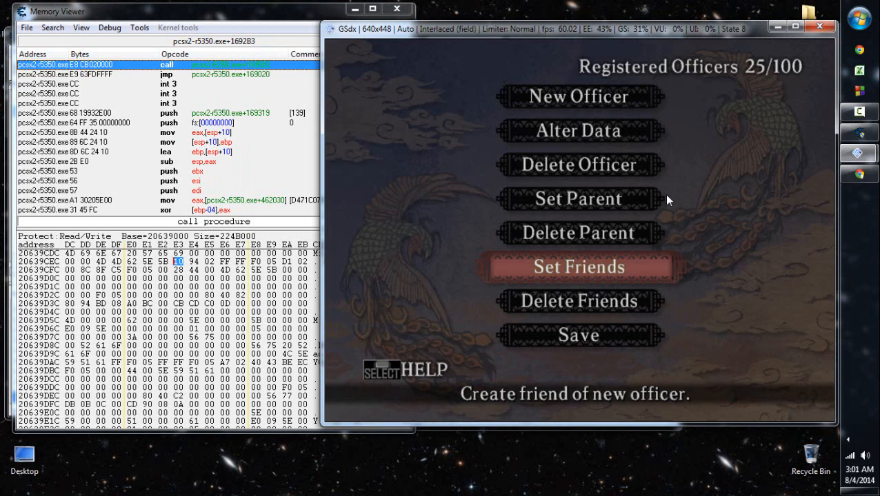
key(Return)
key(Down)
key(Down)
key(Down)
key(Down)
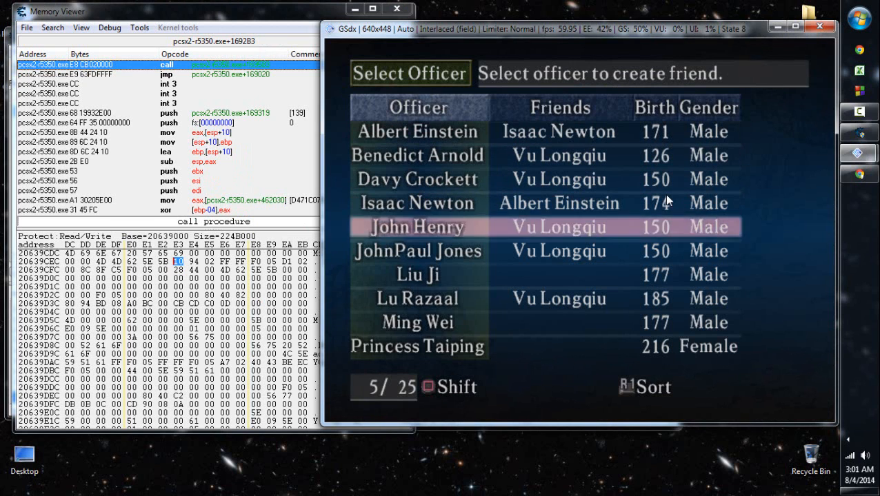
key(Down)
key(Down)
key(Down)
key(Down)
key(Return)
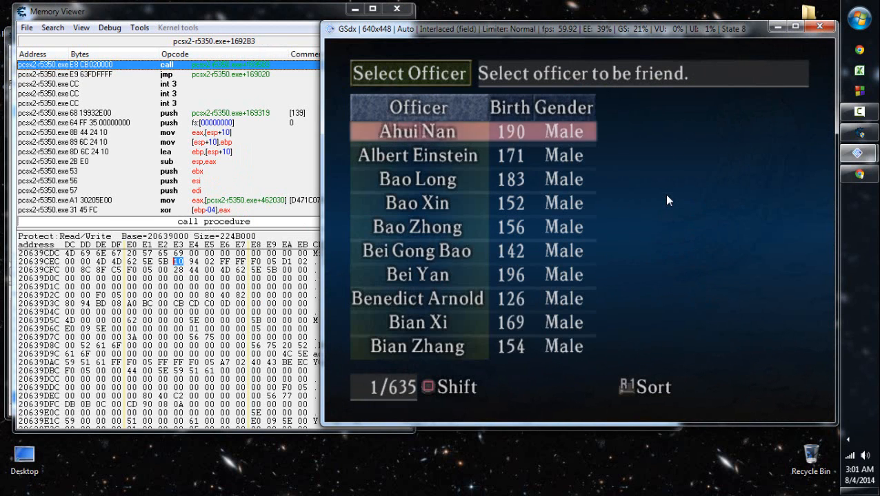
- Show the friend candidates' attributes and sort the list by INT
key(Right)
key(Right)
key(Right)
key(Right)
key(Right)
key(Left)
key(e)
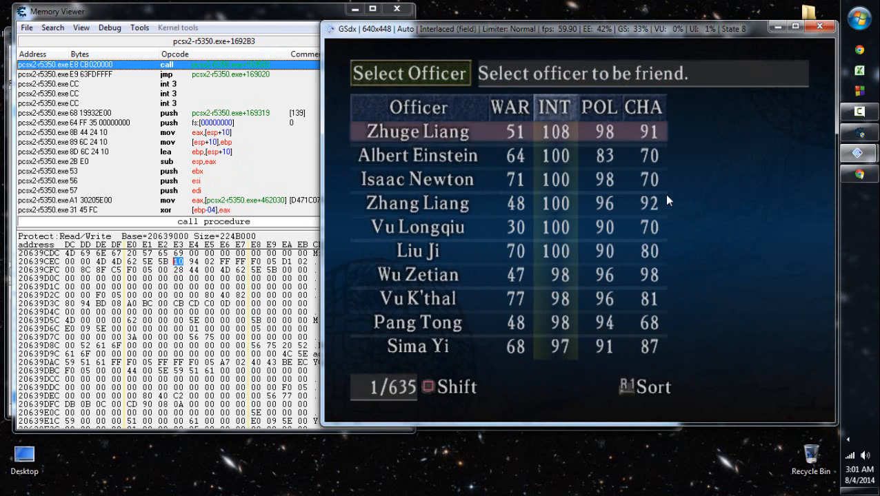
- Pick Cao Cao from the sorted candidates and confirm him as Ming Wei's good friend
key(Down)
key(Down)
key(Down)
key(Down)
key(Down)
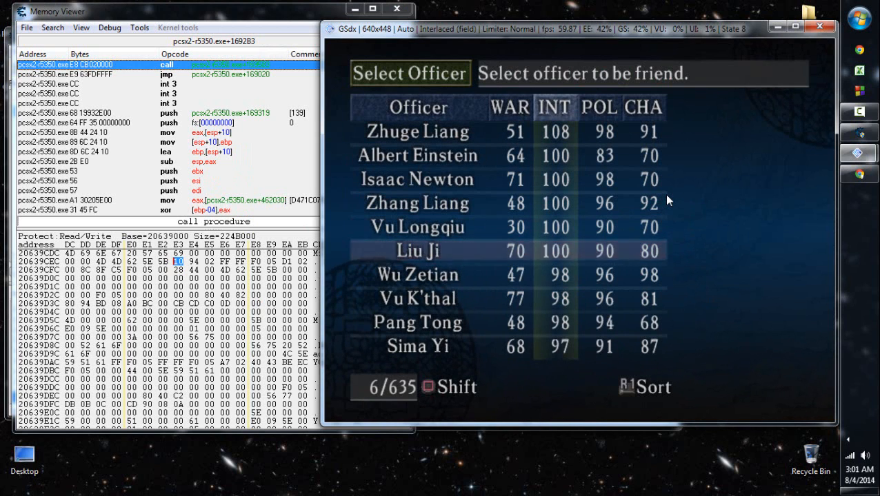
key(a)
key(Up)
key(a)
key(a)
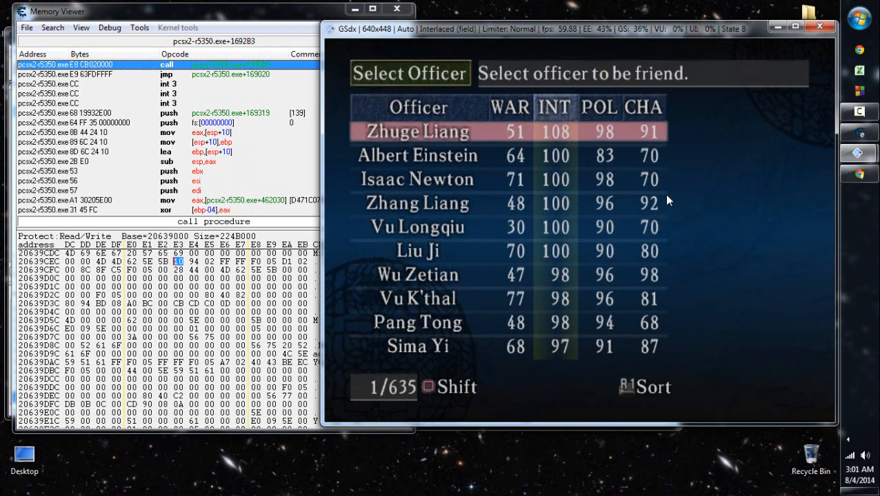
key(a)
key(Down)
key(Down)
key(Down)
key(x)
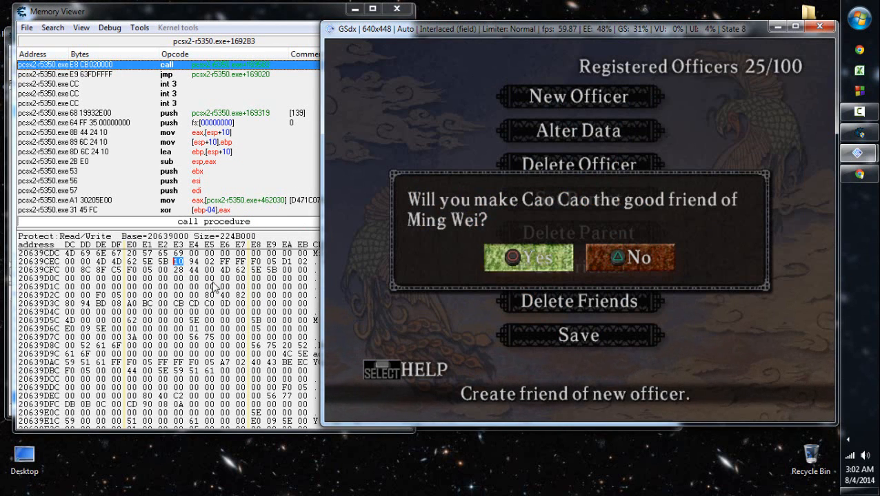
key(x)
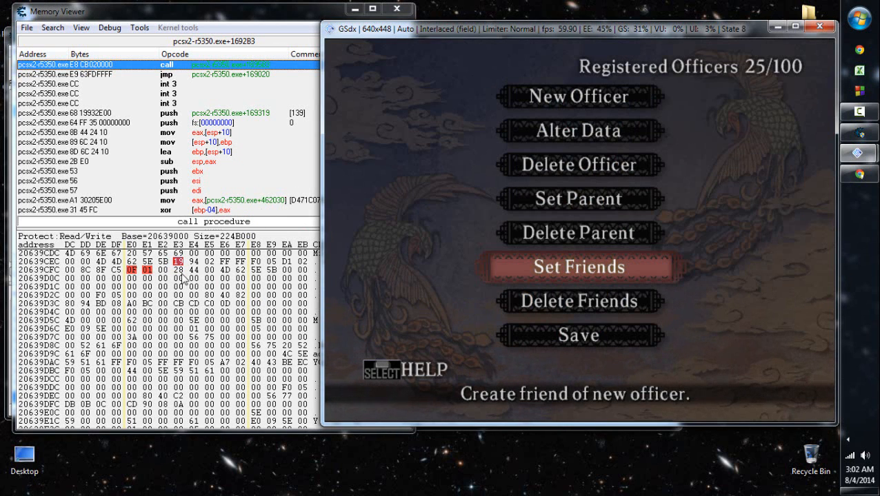
- Check the friend bytes at 20639D00 and the byte at 20639CF3 after adding the friend
click(135, 271)
text(0e)
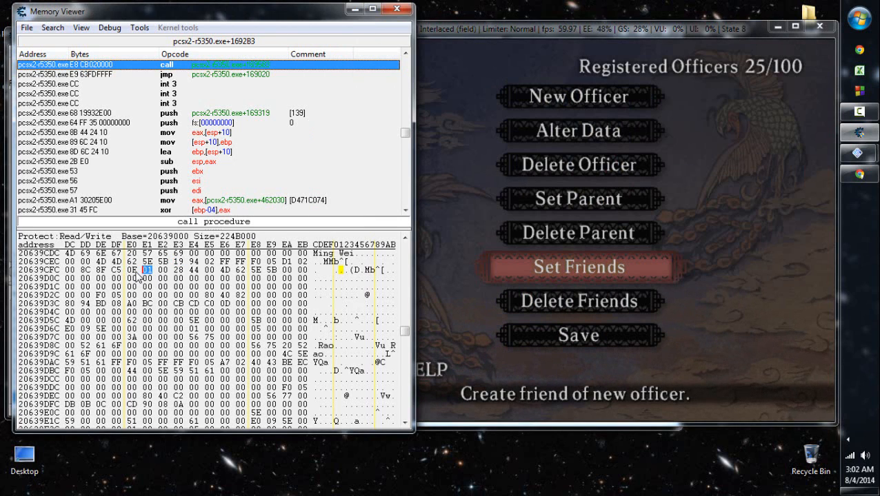
click(135, 272)
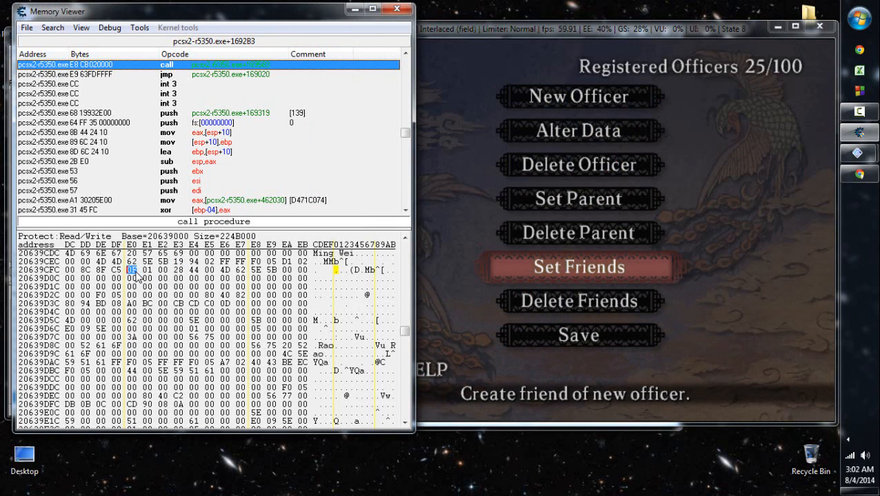
key(Up)
key(Right)
key(Right)
key(Right)
- Save the New Officer data in the game, agreeing to the update
click(720, 253)
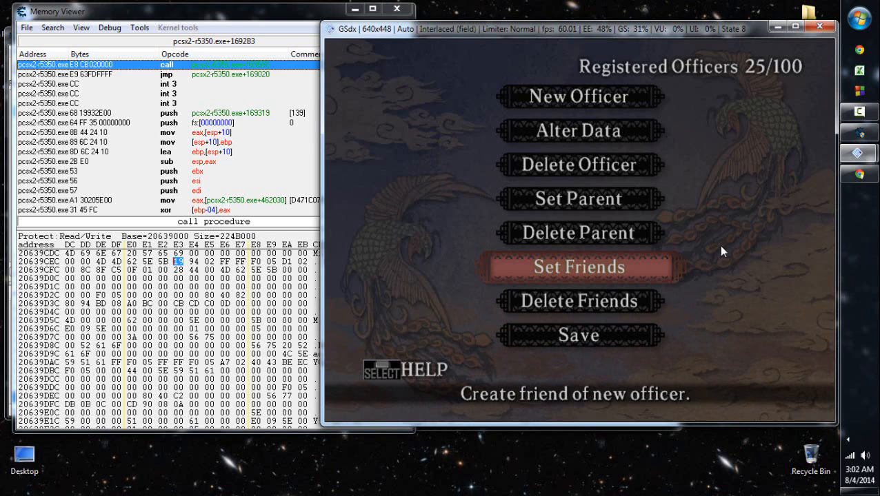
key(Down)
key(Down)
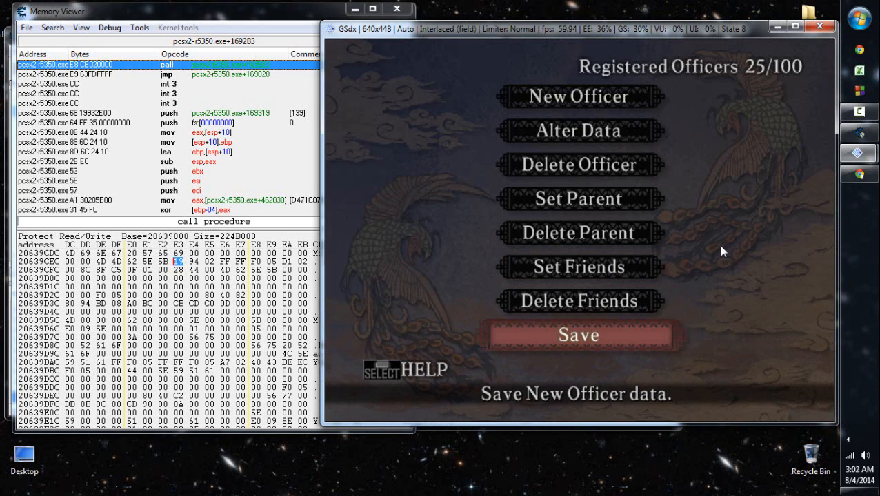
key(Return)
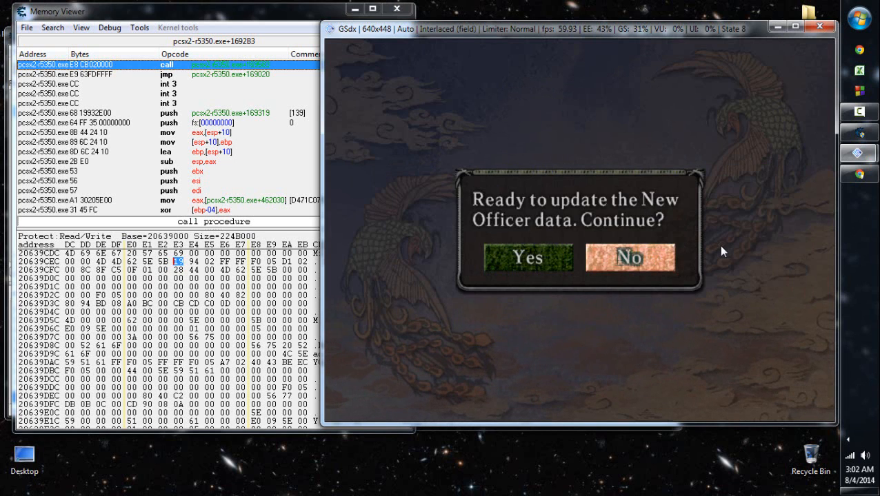
key(Left)
key(Return)
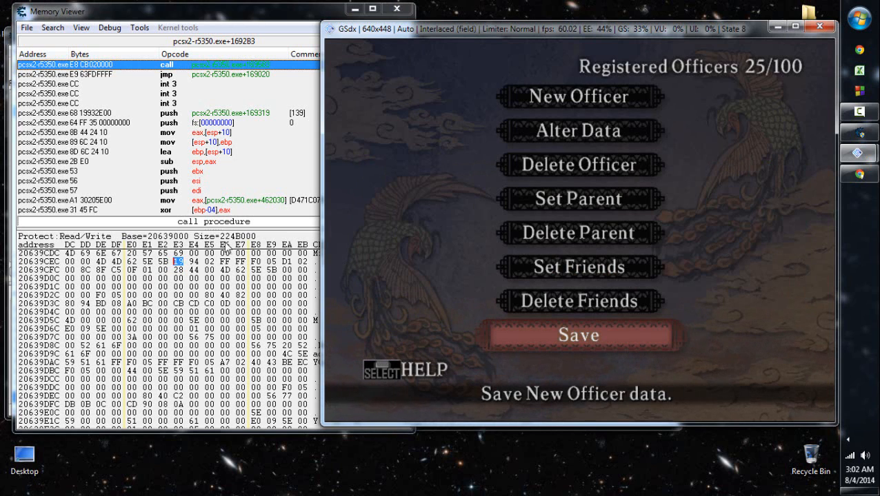
- Select the byte at 20639CF5 in the memory view, and open Ming Wei for modification through Alter Data
click(195, 269)
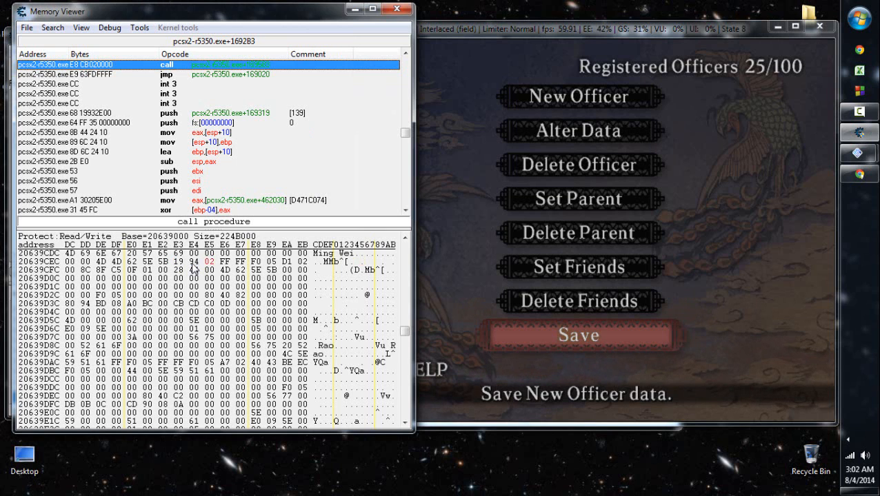
click(605, 410)
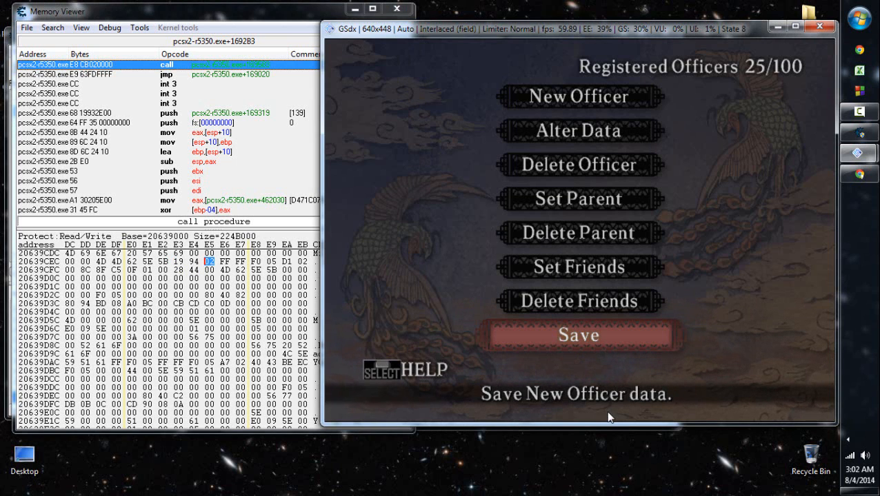
key(Down)
key(Down)
key(Return)
key(Down)
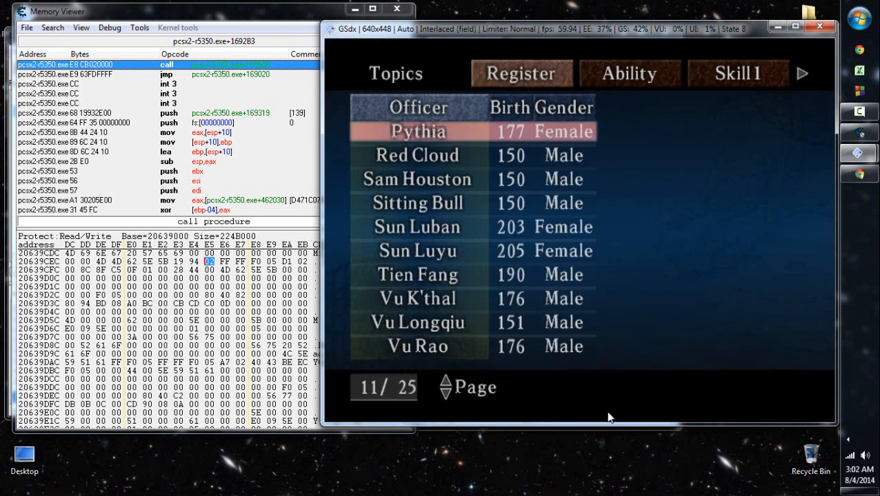
key(Up)
key(Down)
key(Down)
key(Down)
key(Down)
key(Down)
key(Down)
key(Down)
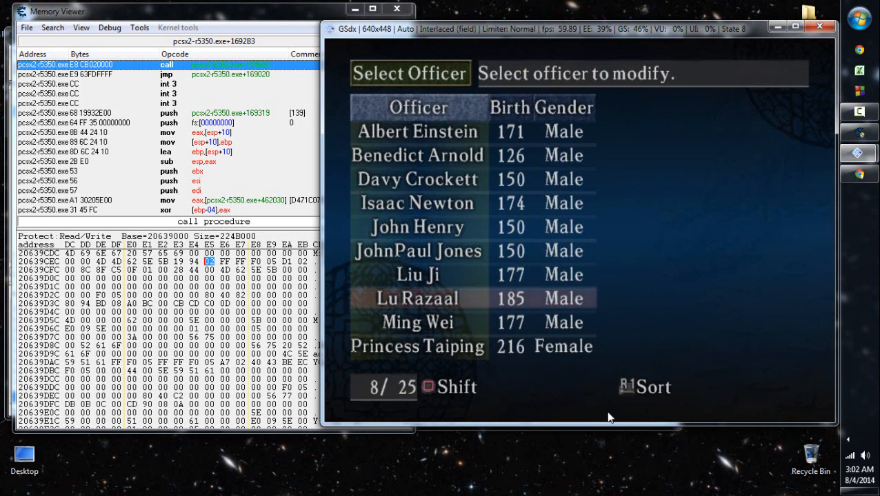
key(Down)
key(Return)
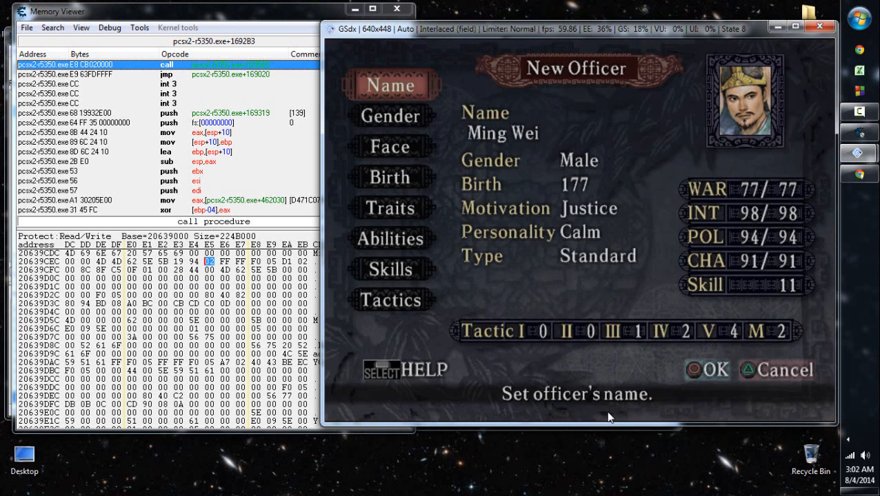
- Set Ming Wei's face to the first portrait in the second row of face page 5
key(Down)
key(Down)
key(Return)
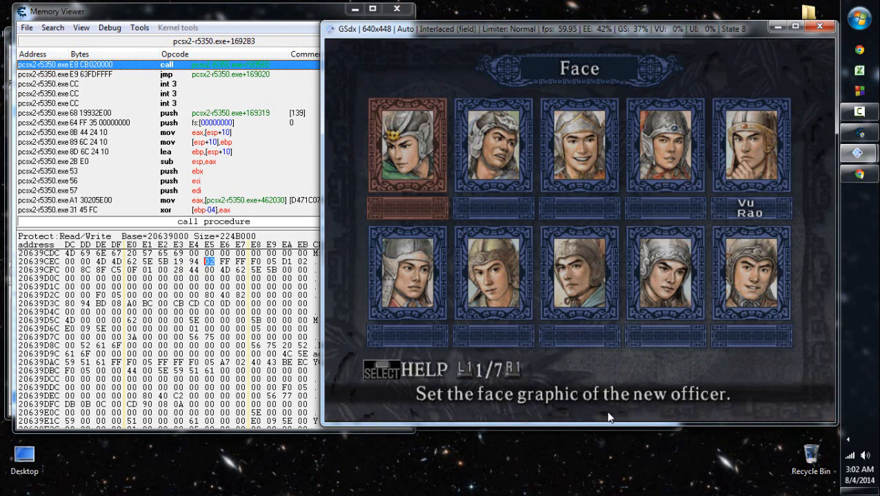
key(r)
key(r)
key(r)
key(Down)
key(r)
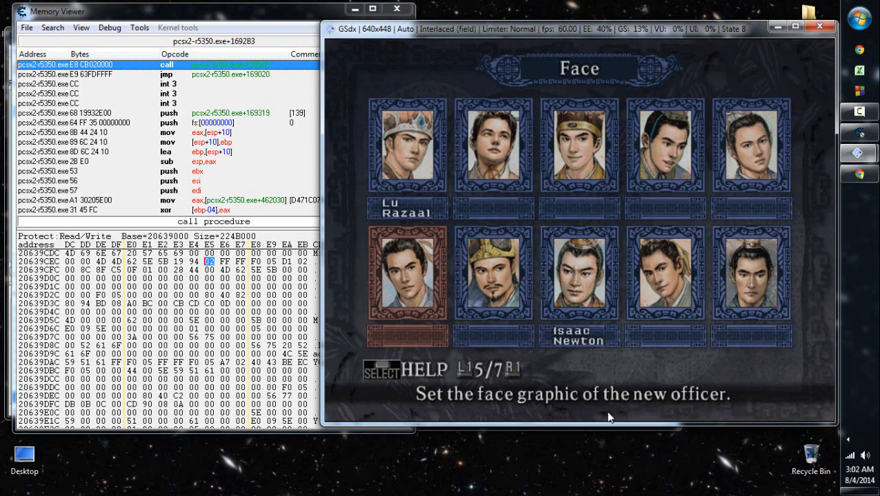
key(Right)
key(Right)
key(Left)
key(Left)
key(Return)
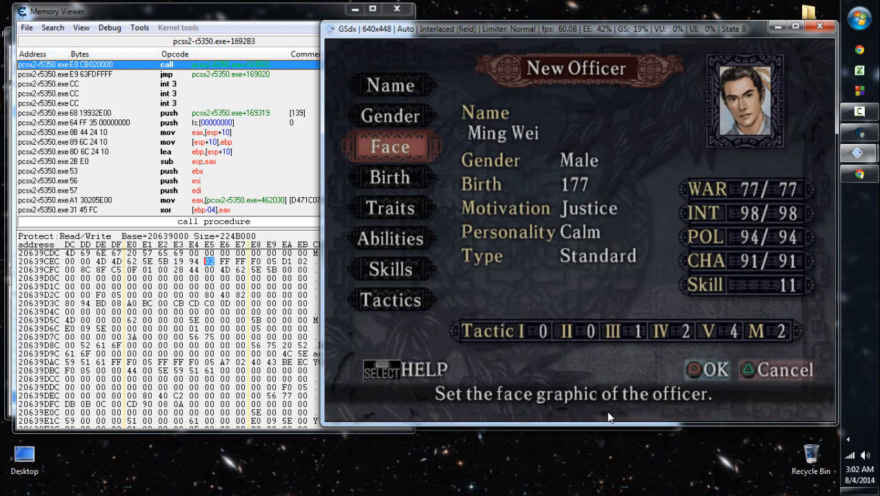
key(Escape)
key(Return)
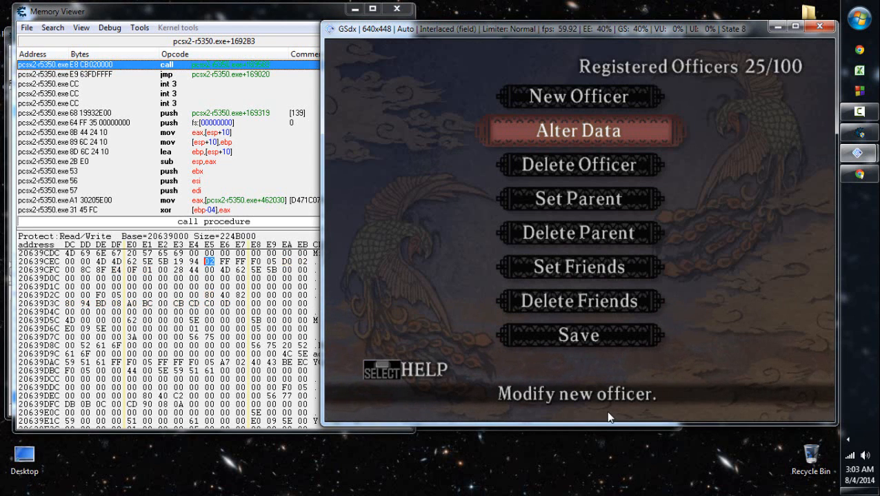
key(Return)
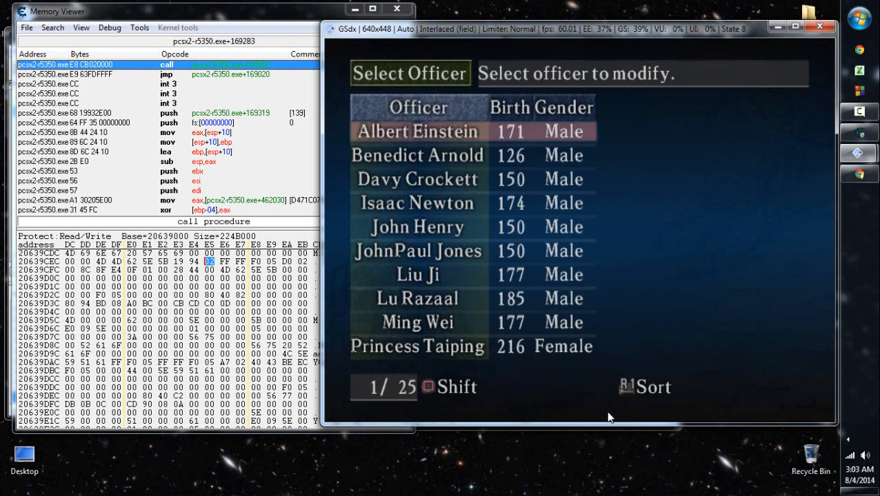
key(Down)
key(Down)
key(Down)
key(Down)
key(Down)
key(Down)
key(Down)
key(Down)
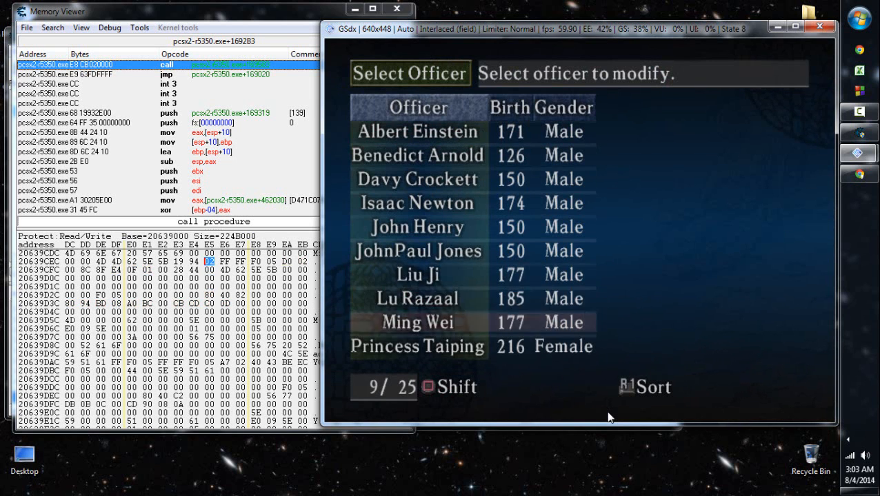
key(Return)
- Set Ming Wei's face to the second portrait in the second row of face page 5, and save the officer data
key(Down)
key(Down)
key(Return)
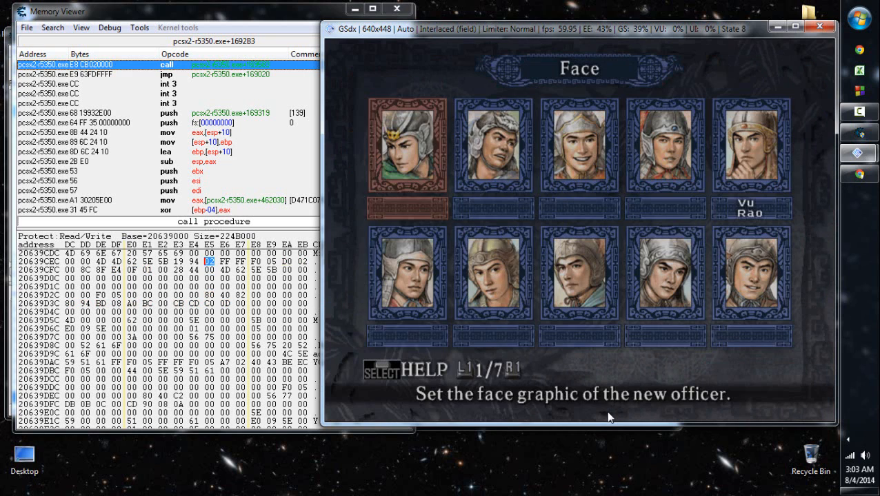
key(Down)
key(Up)
key(e)
key(e)
key(e)
key(Down)
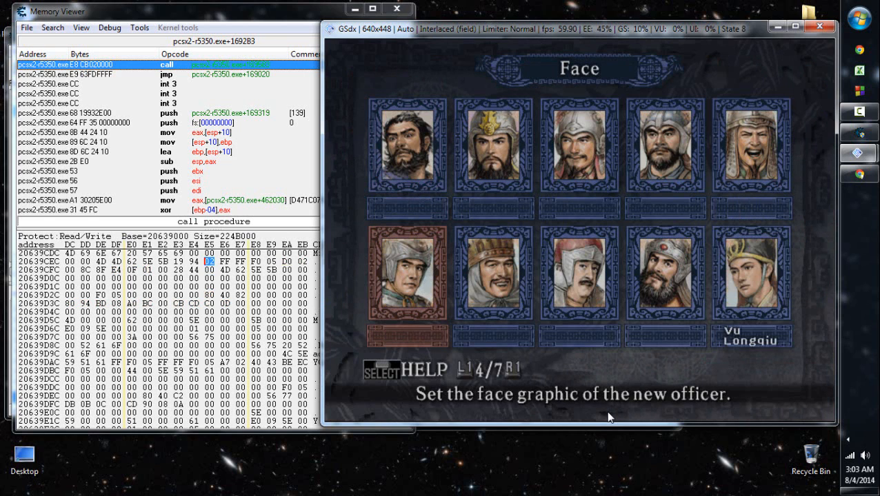
key(e)
key(Right)
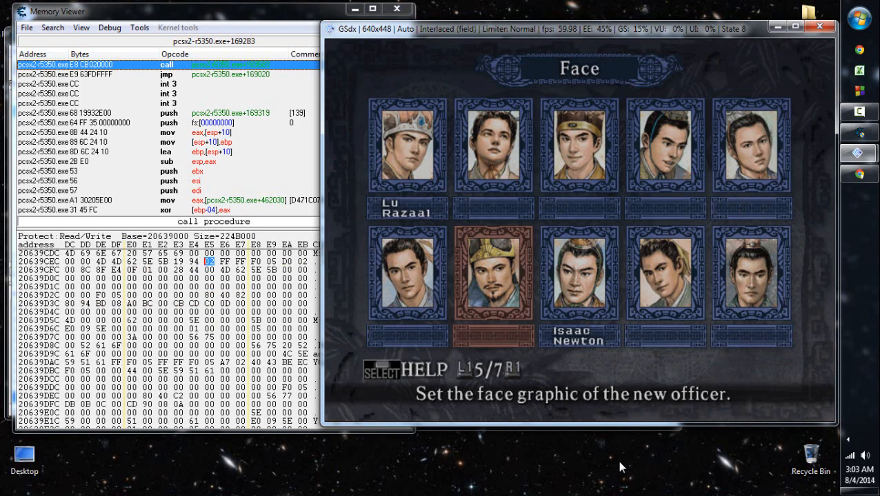
key(Return)
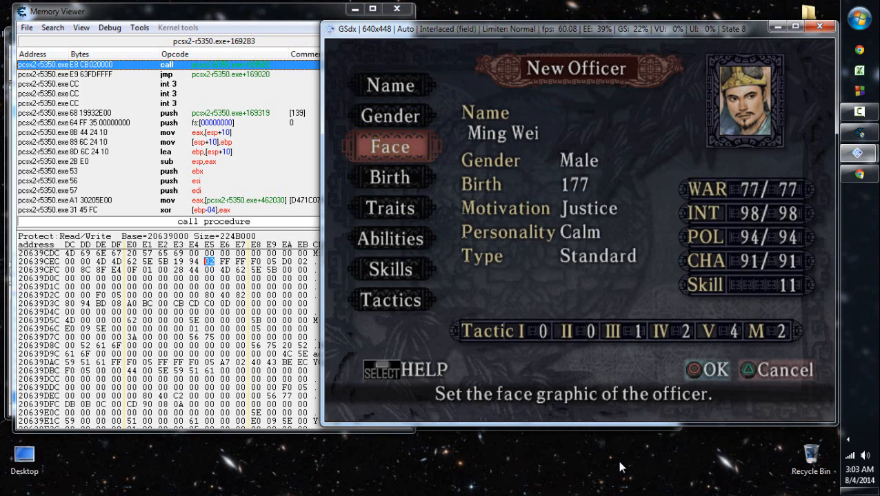
key(Return)
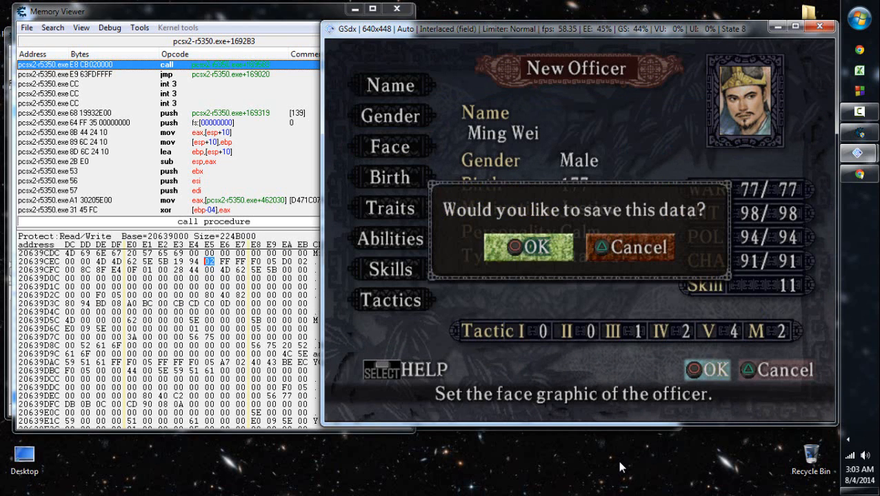
key(Return)
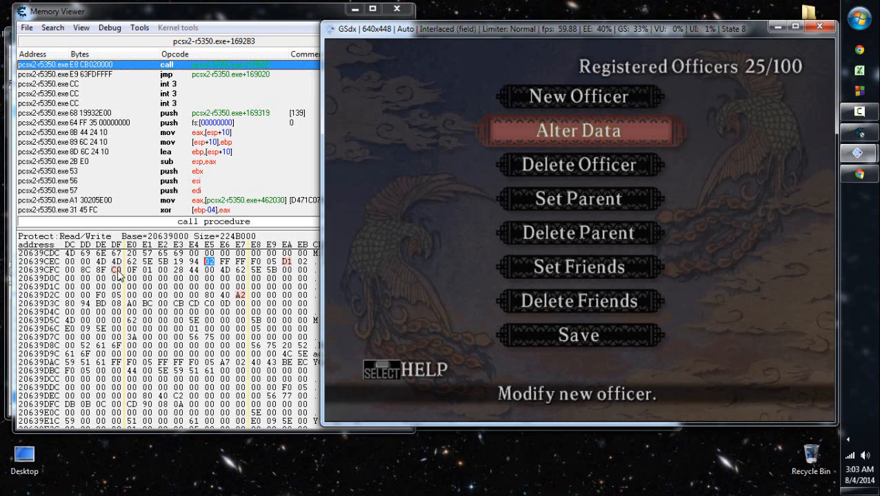
- Check the bytes at 20639CFF, 20639CFA and 20639D37 in the memory view after the face change
click(116, 271)
key(Left)
key(Left)
key(Left)
key(Left)
key(Left)
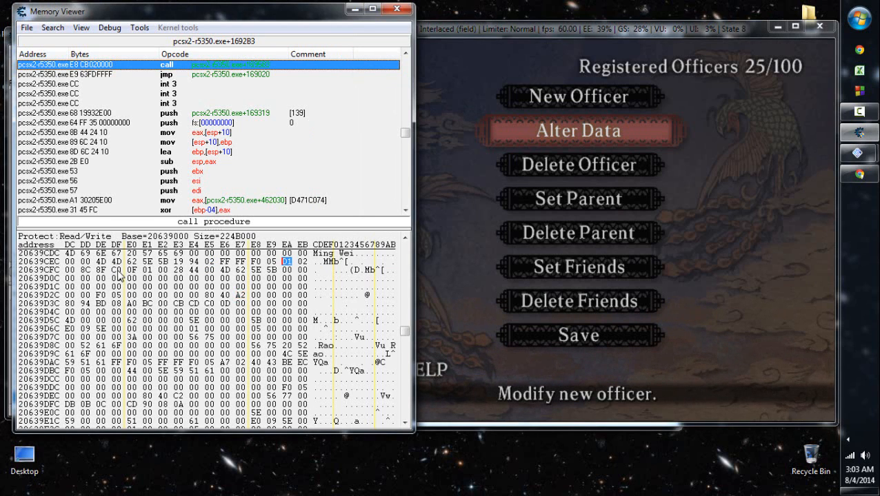
key(Down)
key(Down)
key(Down)
key(Down)
key(Left)
key(Left)
key(Left)
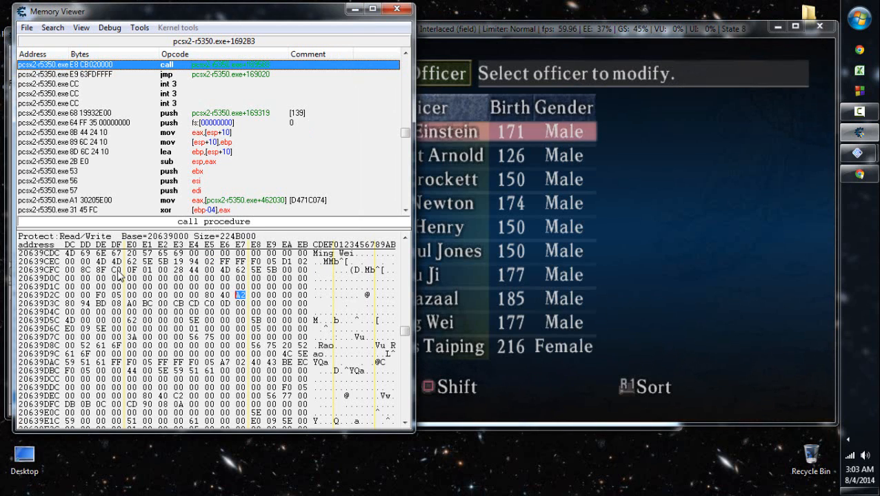
- Return to the game and open Ming Wei for modification through Alter Data
click(591, 228)
key(Down)
key(Down)
key(Down)
key(Down)
key(Down)
key(Down)
key(Down)
key(Down)
key(x)
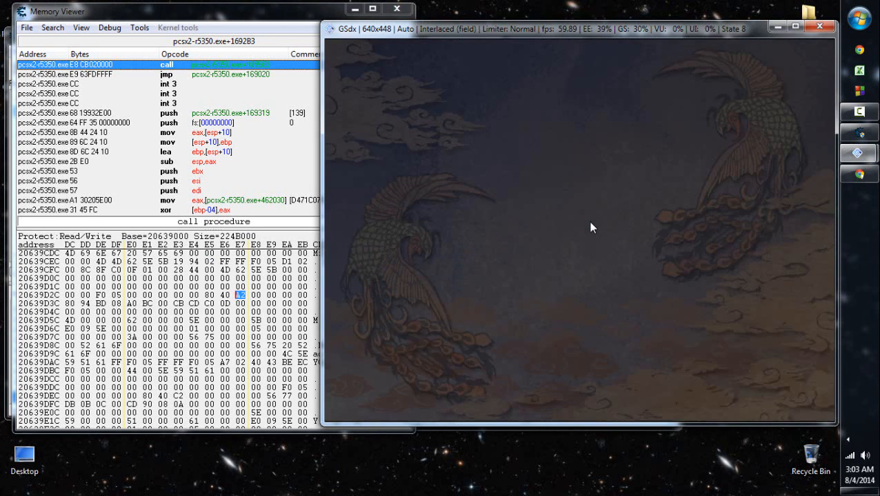
key(Down)
- Set Ming Wei's face back to the first portrait in the second row of face page 5, and save the officer data
key(Down)
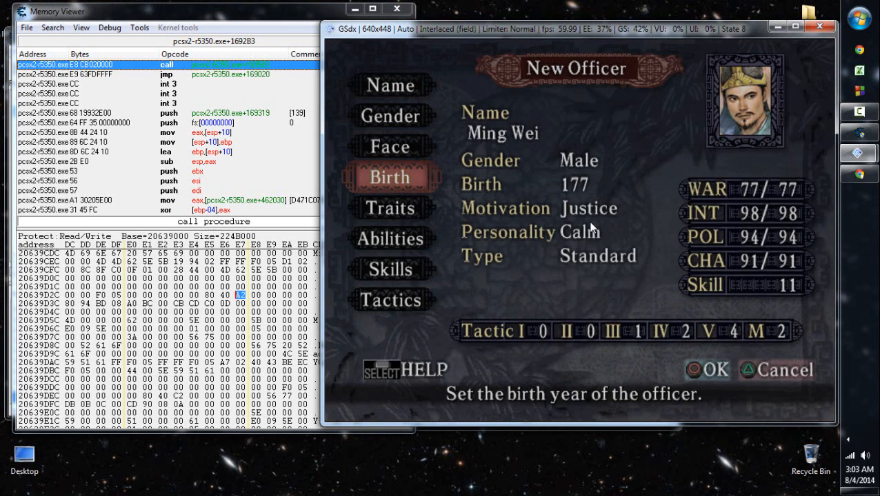
key(Up)
key(x)
key(Down)
key(r)
key(r)
key(r)
key(r)
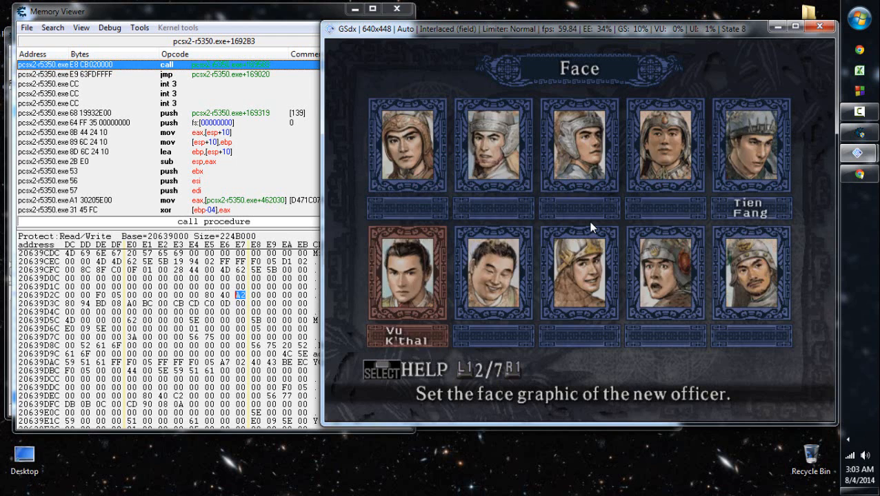
key(x)
key(Return)
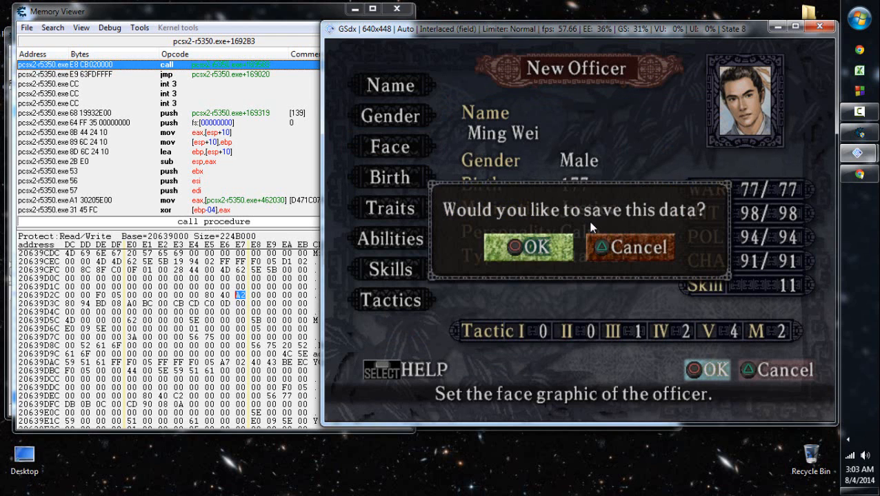
key(x)
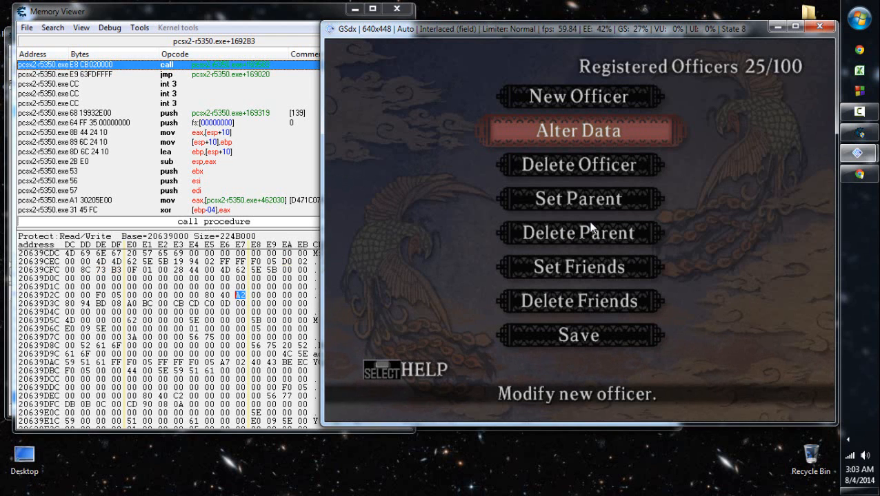
- Open Ming Wei again for modification through Alter Data
key(x)
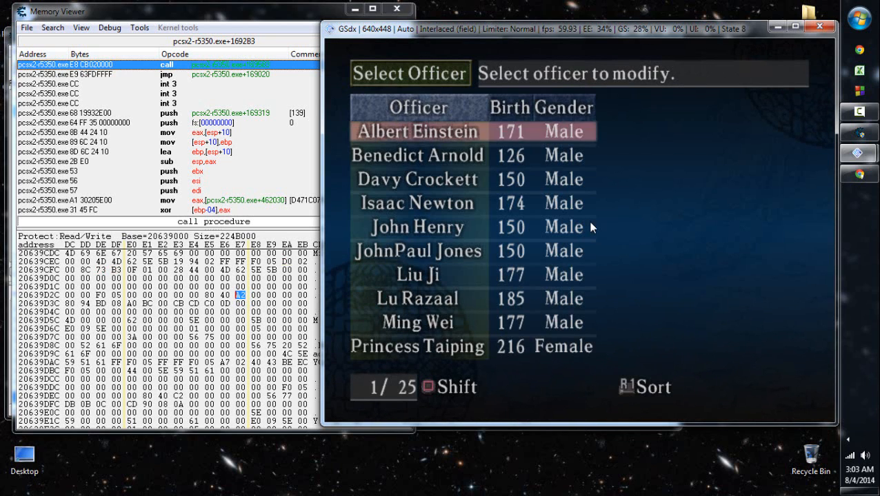
key(Down)
key(Down)
key(Down)
key(Down)
key(Down)
key(Down)
key(Down)
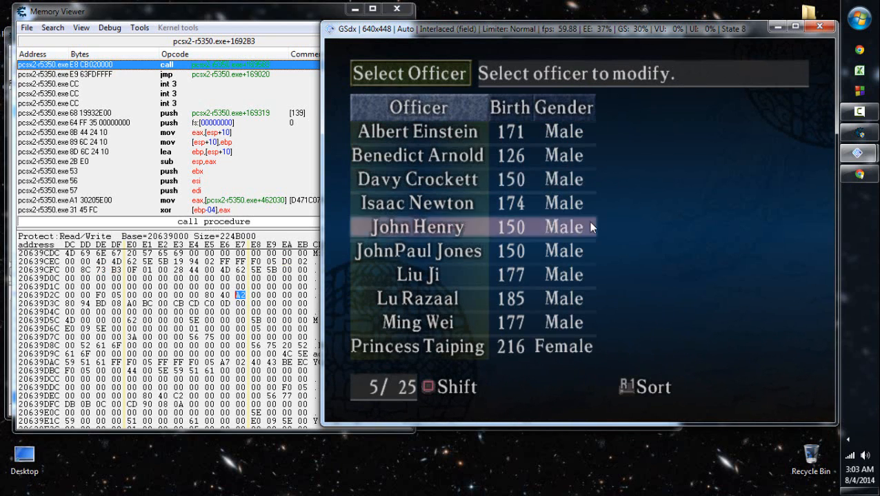
key(Down)
key(x)
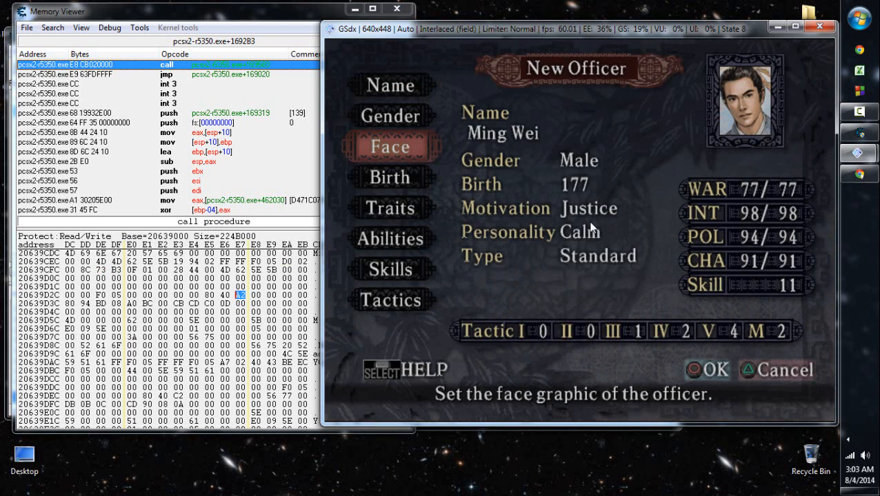
- Switch Ming Wei's face to the second portrait in the second row of face page 5, and save the officer data
key(x)
key(Down)
key(r)
key(r)
key(r)
key(r)
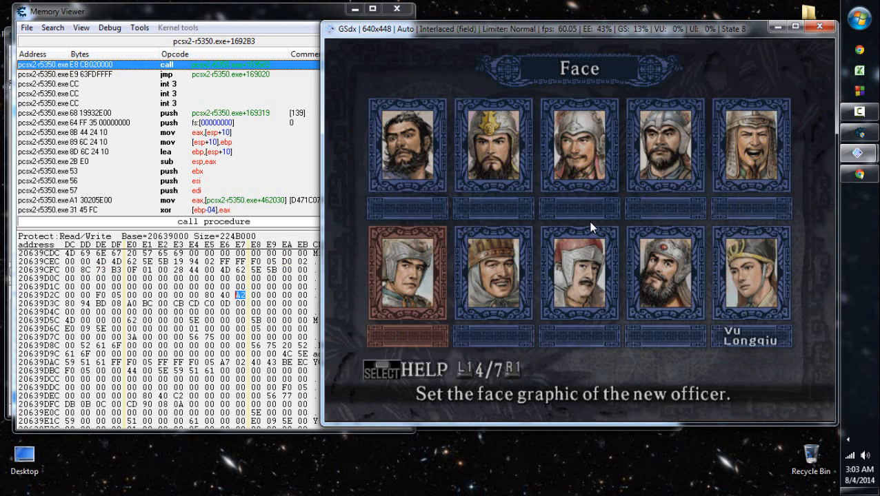
key(r)
key(l)
key(Right)
key(Right)
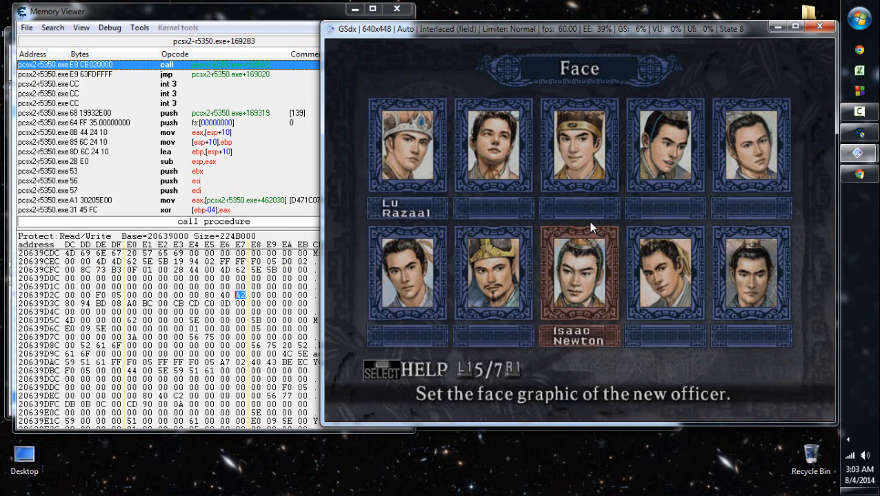
key(x)
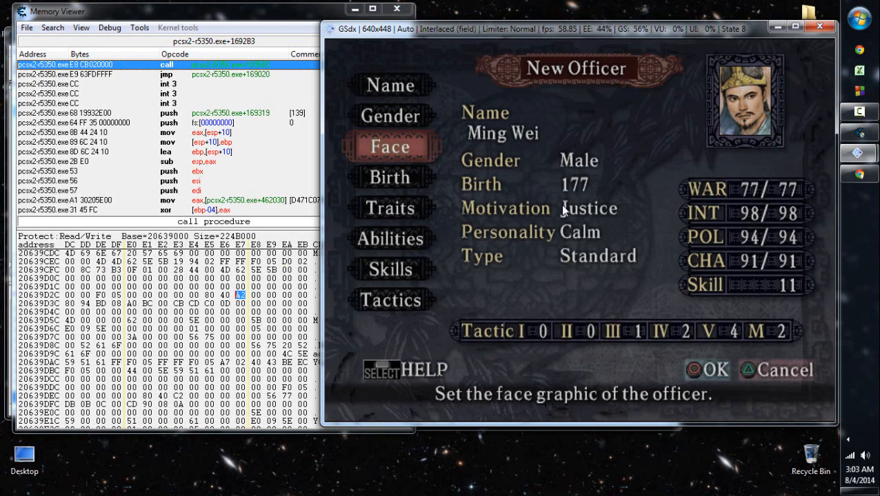
key(x)
key(x)
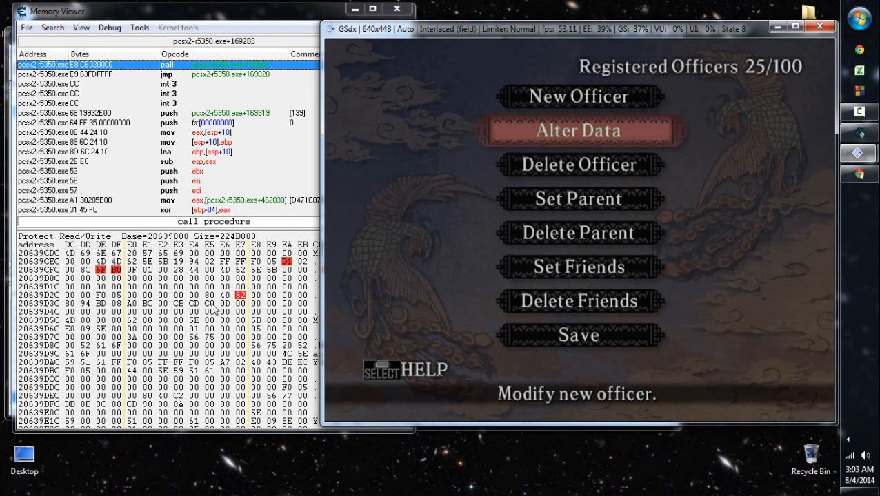
- Check the bytes at 20639CFE, 20639CFF and 20639D37 in the memory view
click(116, 273)
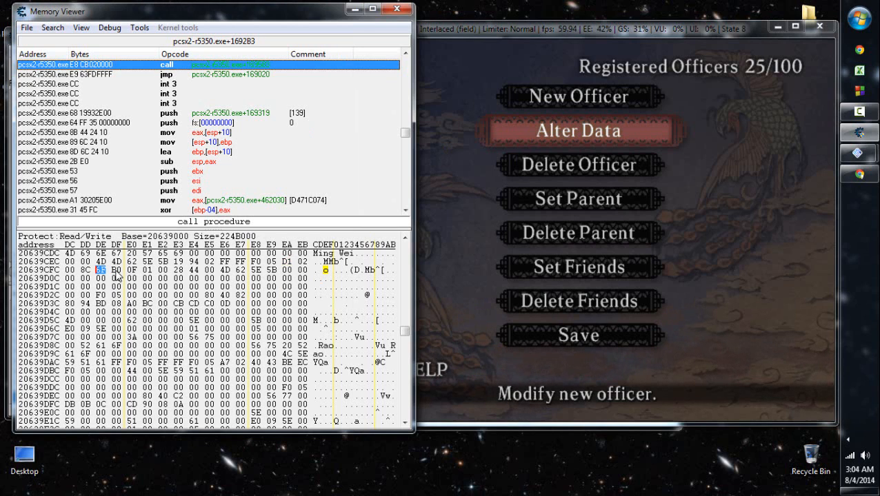
text(6f)
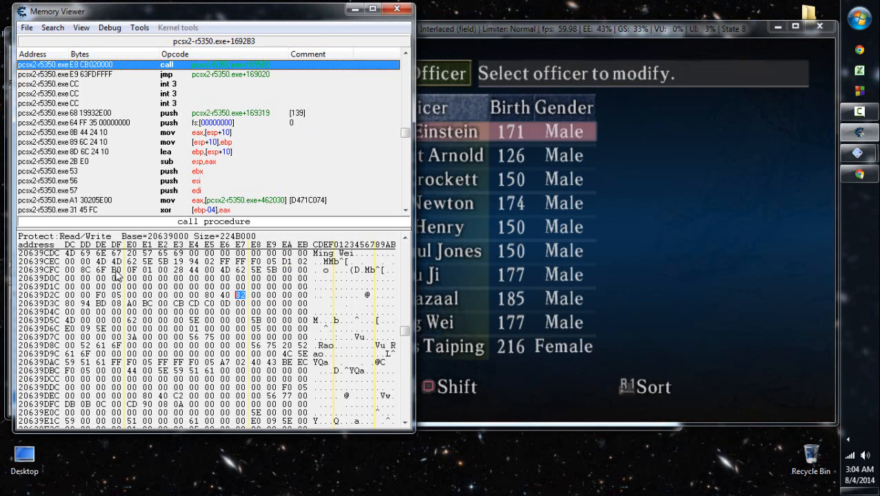
- Go back to the game and select Ming Wei for modification through Alter Data
click(695, 306)
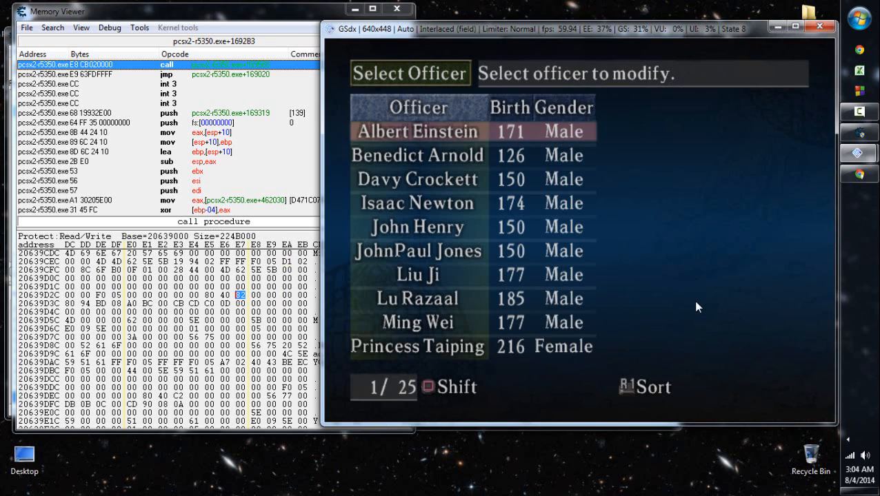
key(Down)
key(Down)
key(Down)
key(Down)
key(Down)
key(Down)
key(Down)
key(Down)
key(x)
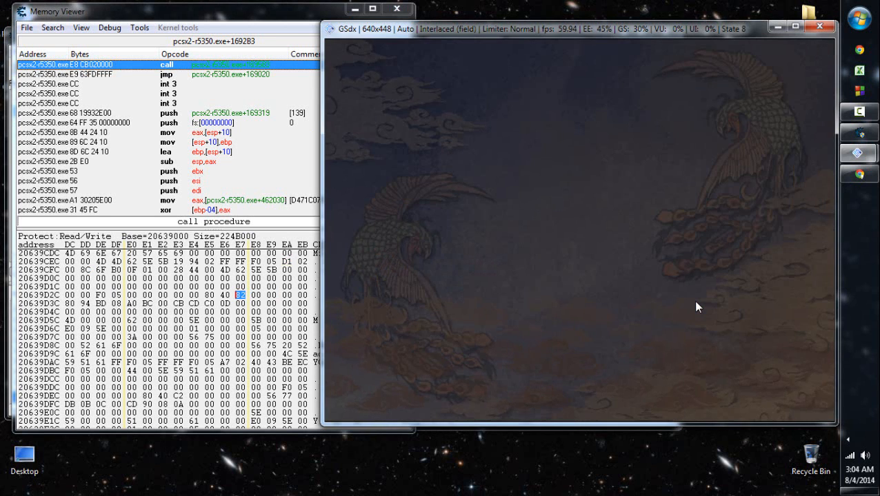
- Restore Ming Wei's face to the first portrait in the second row of face page 5, and save the officer data
key(Down)
key(Down)
key(Down)
key(Down)
key(Up)
key(Up)
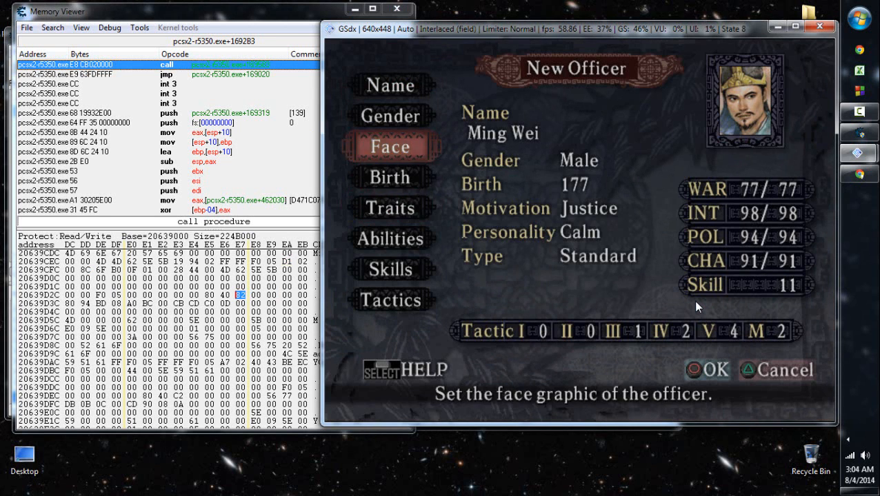
key(x)
key(r)
key(r)
key(r)
key(r)
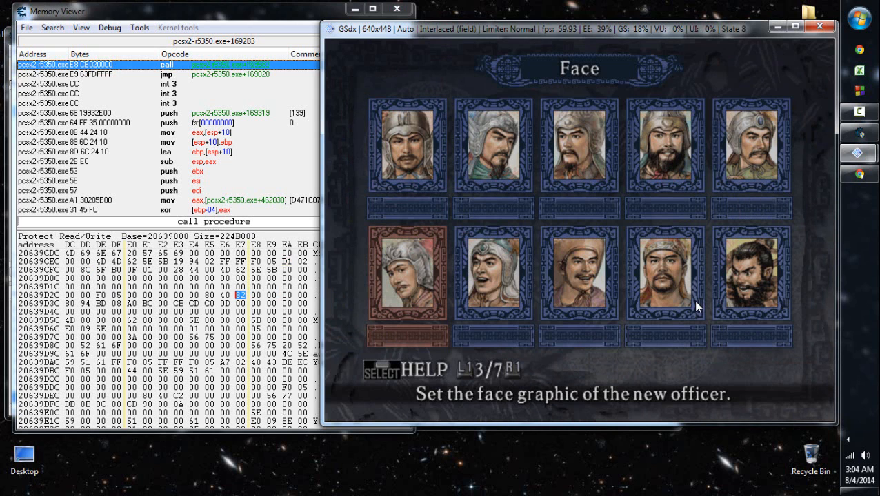
key(x)
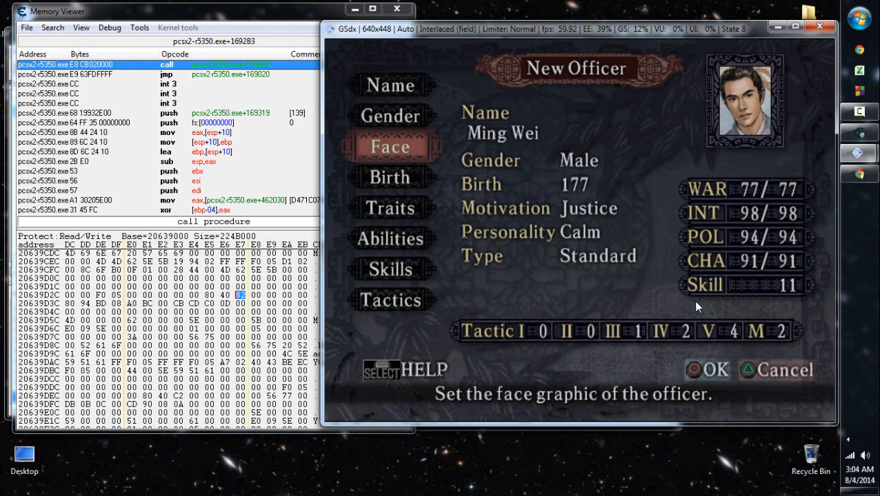
key(Right)
key(x)
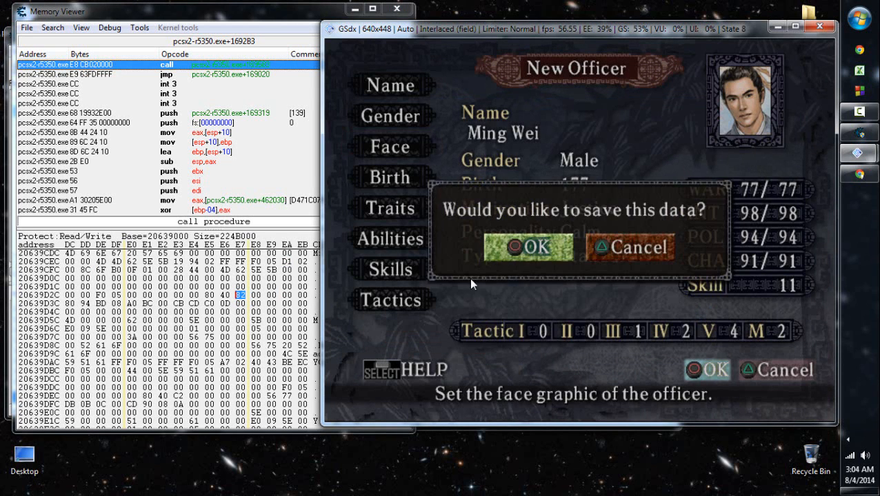
key(x)
- Compare the bytes at 20639CFA, 20639CFE, 20639CFF and 20639D37 in the memory view after restoring the face
click(285, 263)
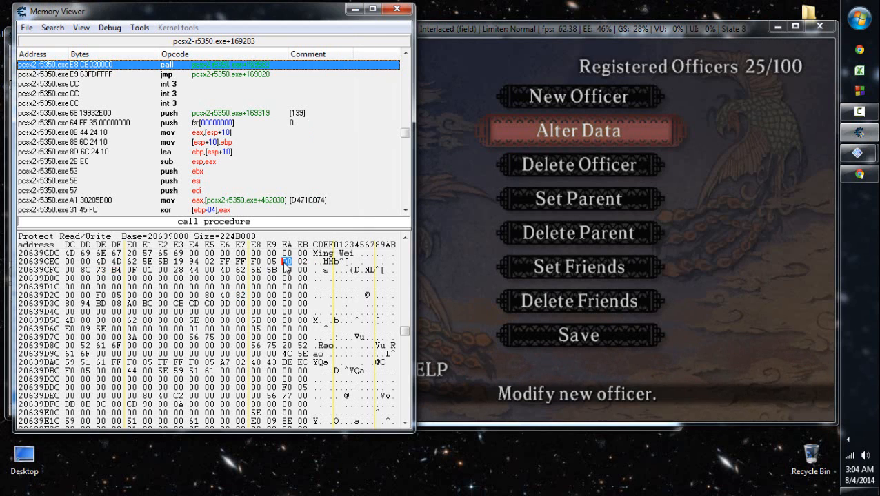
key(Right)
key(Right)
key(Right)
key(Right)
key(Right)
key(Right)
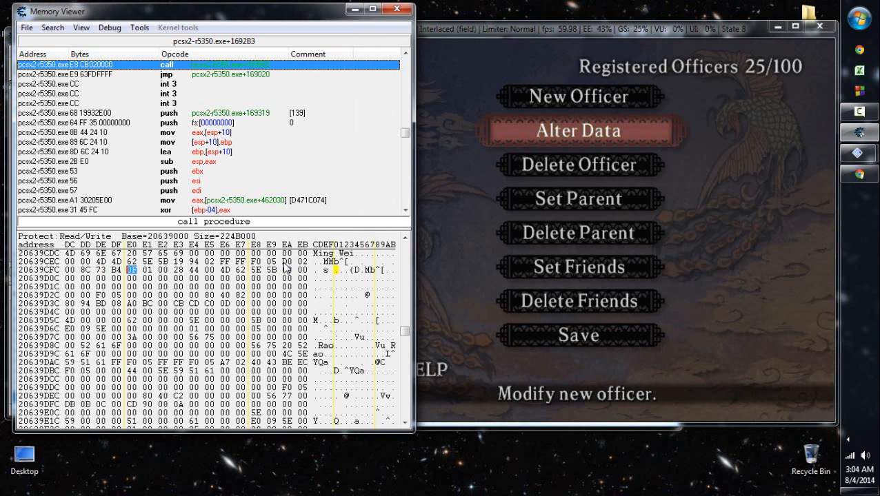
key(Left)
key(Left)
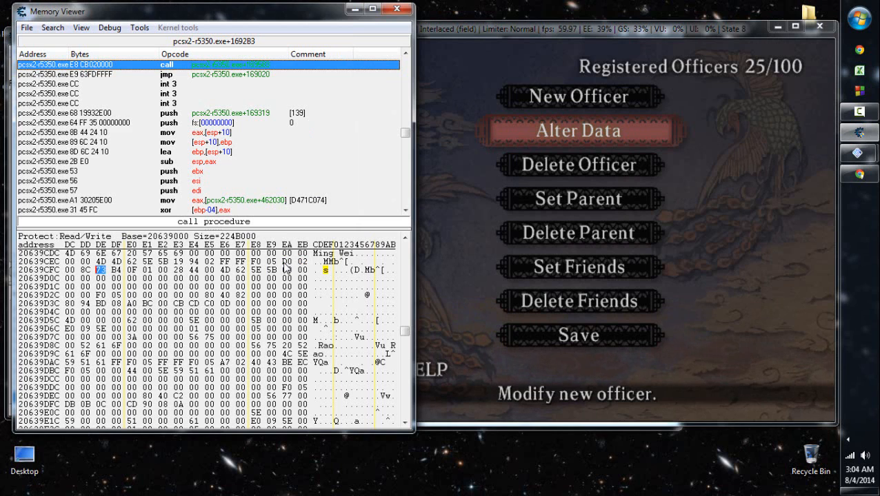
key(Right)
key(Down)
key(Down)
key(Down)
key(Right)
key(Right)
key(Right)
key(Right)
key(Right)
key(Right)
key(Right)
key(Right)
- Return to the game and select Ming Wei for modification through Alter Data
click(571, 246)
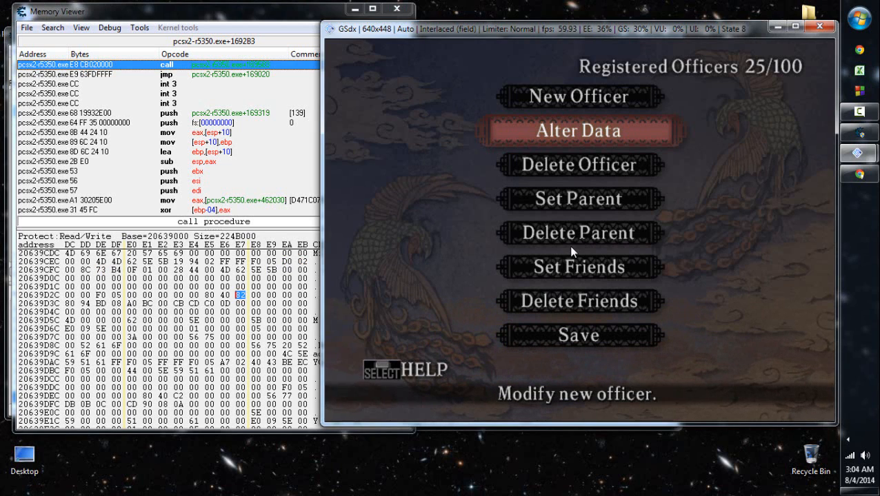
key(x)
key(Down)
key(Down)
key(Down)
key(Down)
key(Down)
key(Down)
key(Down)
key(Down)
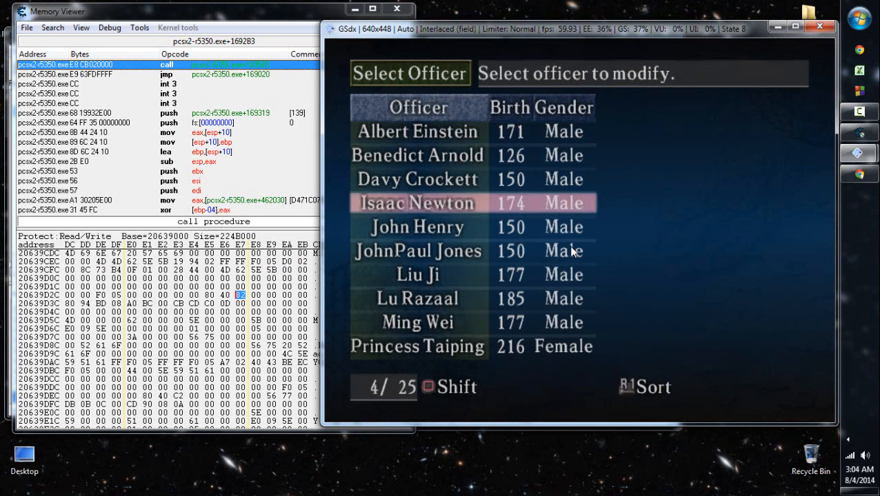
key(x)
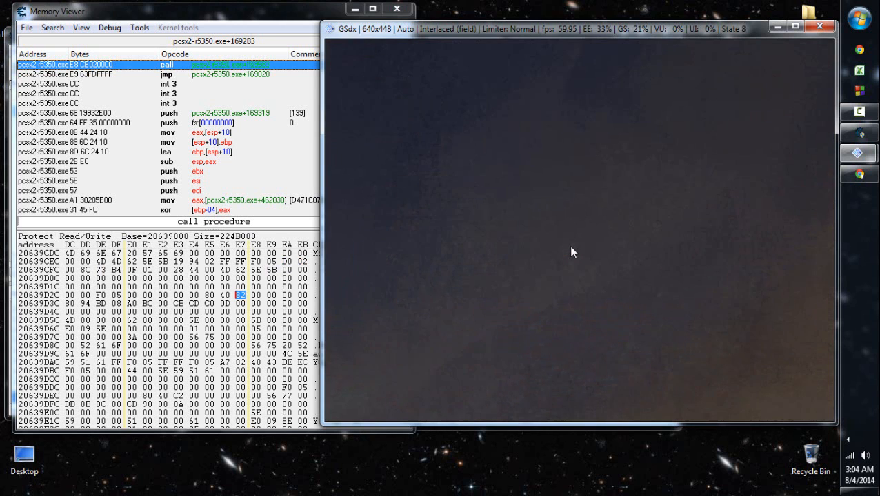
- Set Ming Wei's face to the first portrait in the second row of face page 5, and save the officer data
key(Down)
key(Down)
key(Up)
key(x)
key(Down)
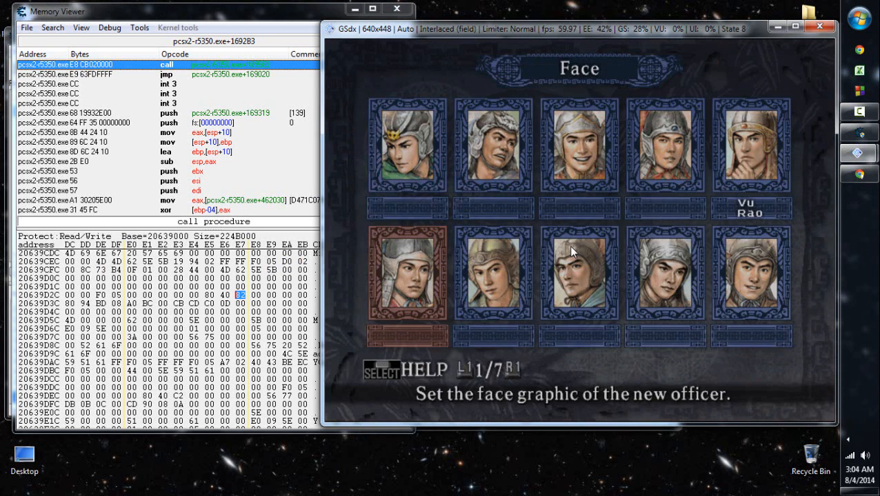
key(r)
key(r)
key(r)
key(r)
key(x)
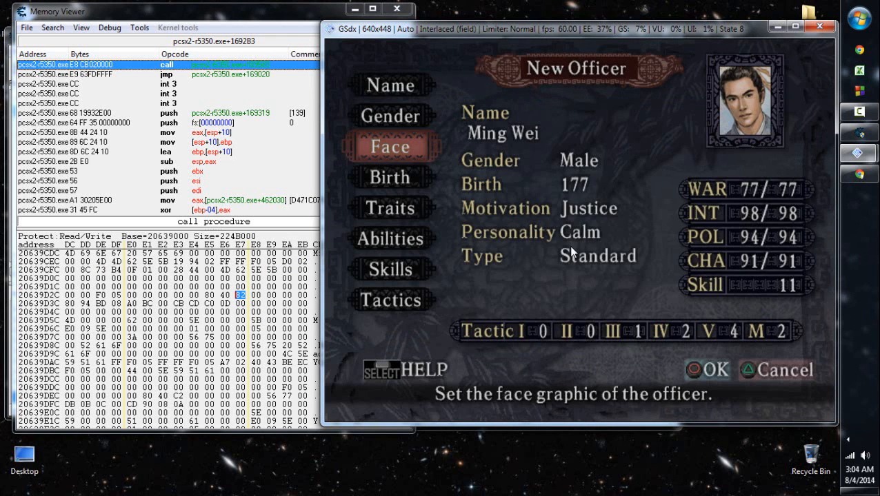
key(c)
key(x)
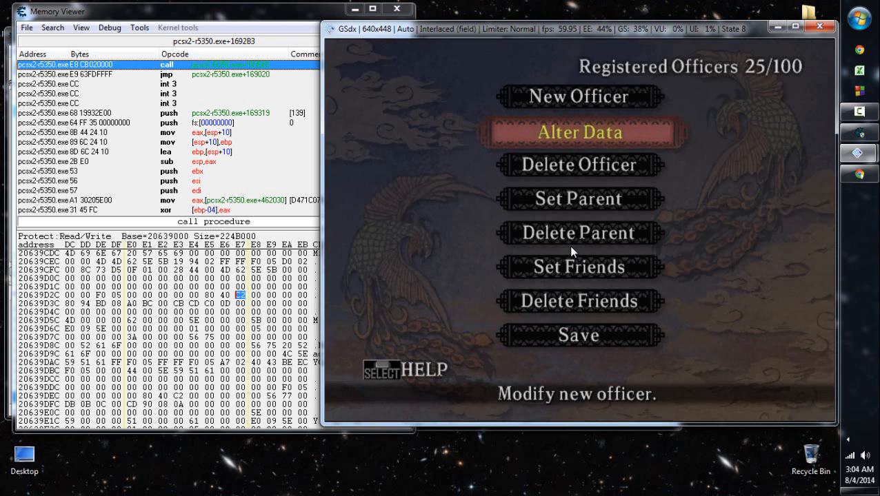
- Open the list of officers to modify through Alter Data and shift to its second page
key(x)
key(Down)
key(z)
key(Down)
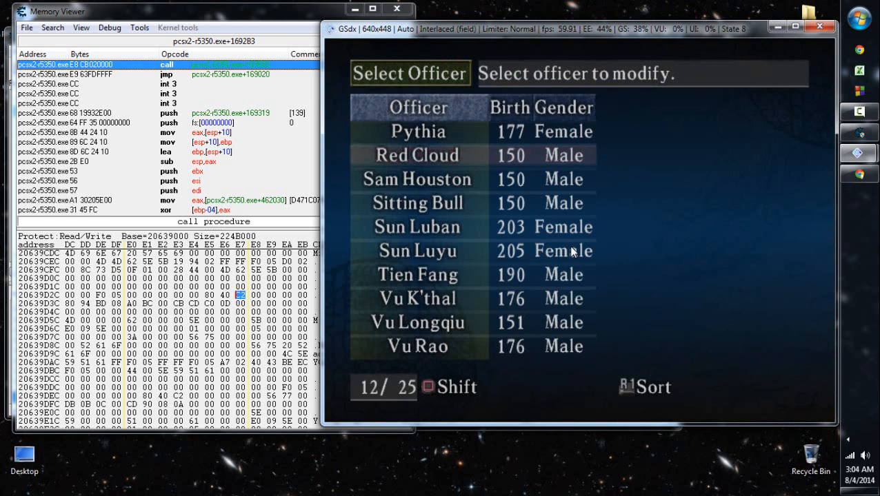
- Check the byte at 20639D37 and the surrounding rows of Ming Wei's record in the memory view
click(270, 296)
key(Left)
key(Left)
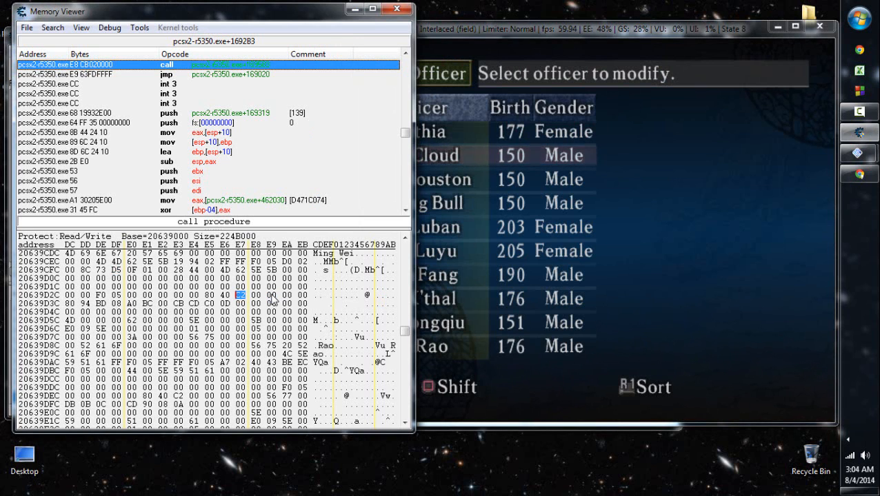
scroll(273, 299, up, 1)
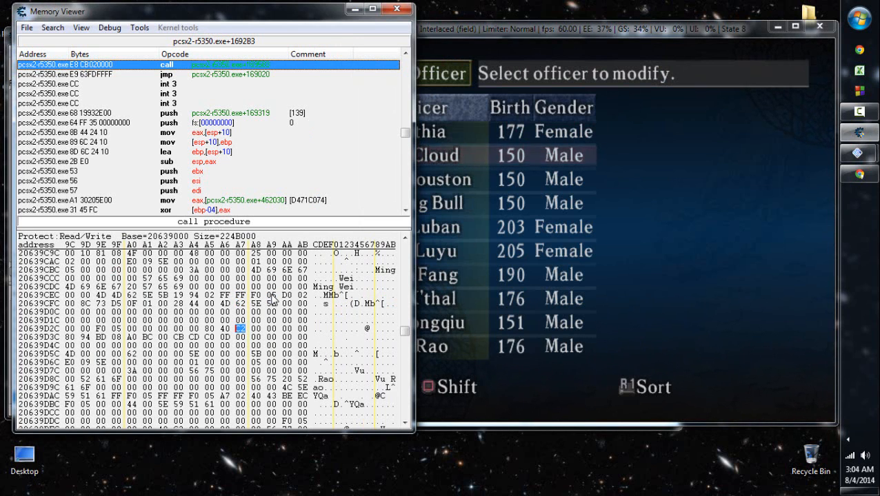
- Go back to the game's officer list, shift to its first page and open Ming Wei for modification
click(555, 264)
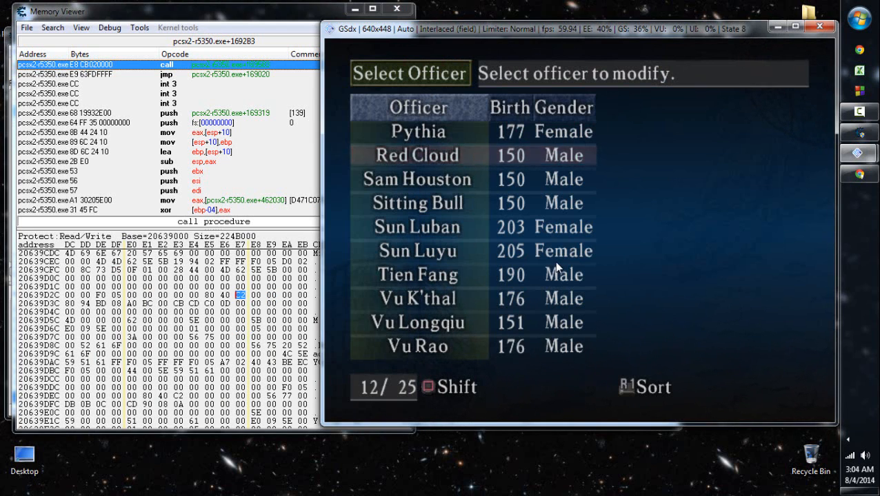
key(Down)
key(Down)
key(a)
key(Up)
key(Down)
key(Down)
- Open Ming Wei's face selection and move to the first portrait in the second row of page 5
key(Down)
key(Down)
key(Down)
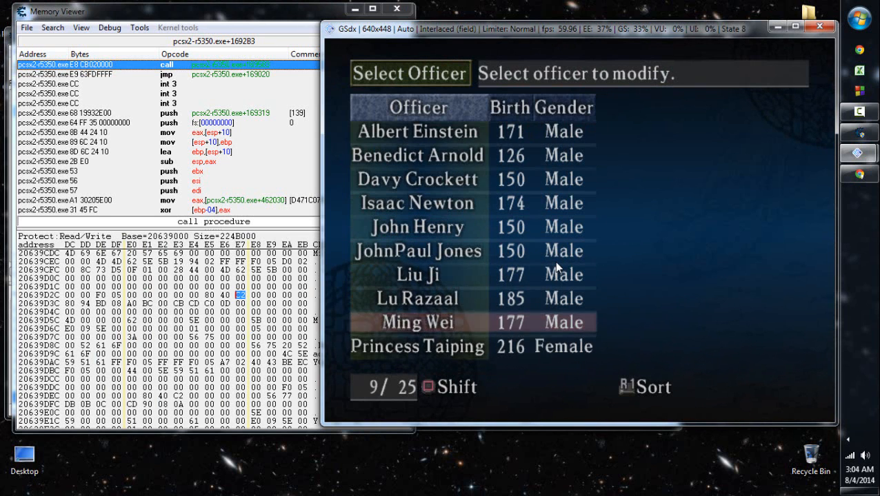
key(Return)
key(Down)
key(Down)
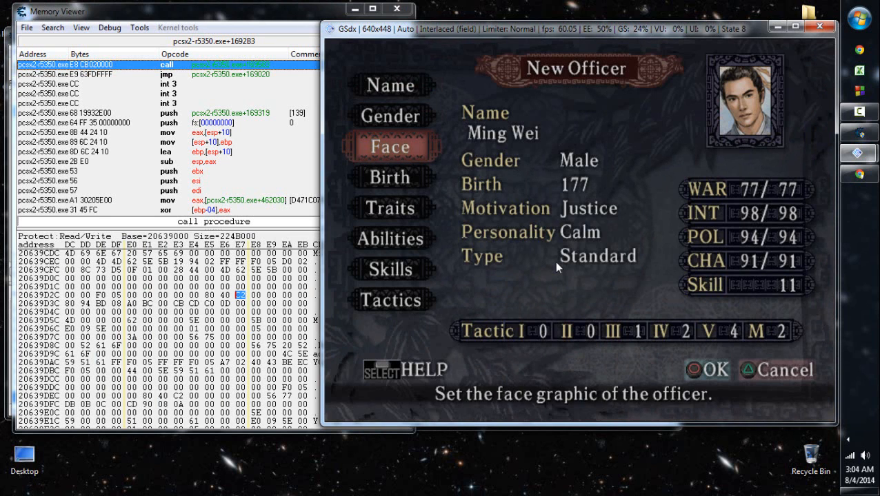
key(Return)
key(Down)
key(r)
key(r)
key(r)
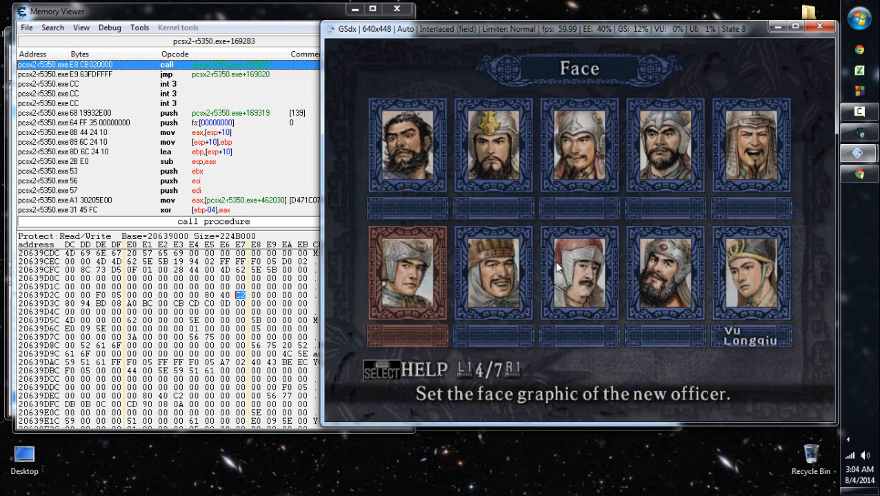
key(Right)
key(Left)
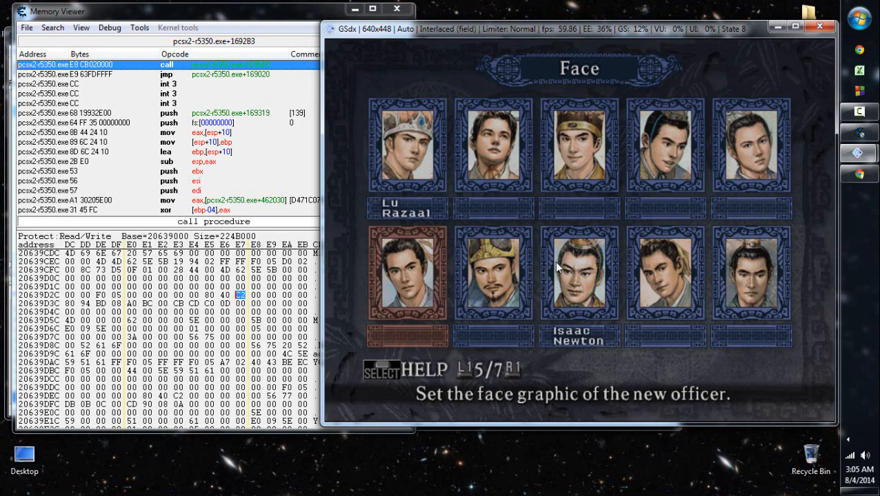
- Switch to Chrome and examine the F-C-A-J-L and Compat column headings in the GameFAQs officer list
click(858, 174)
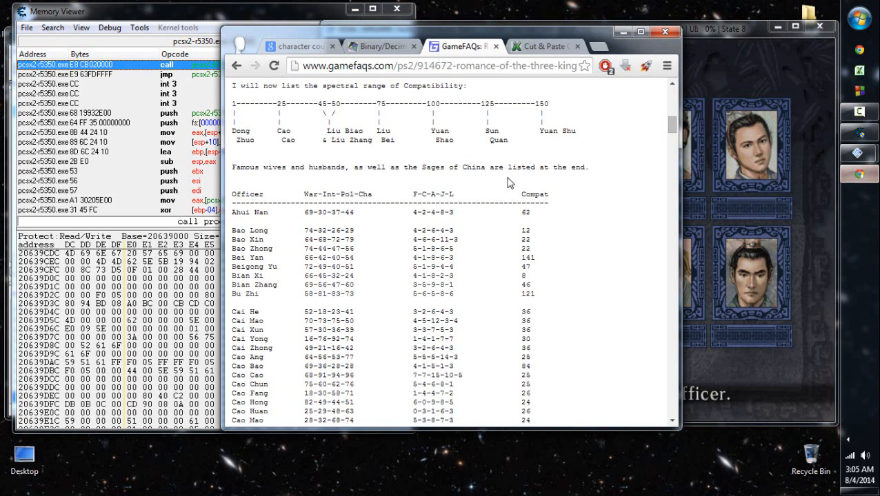
drag(416, 229, 441, 265)
click(479, 209)
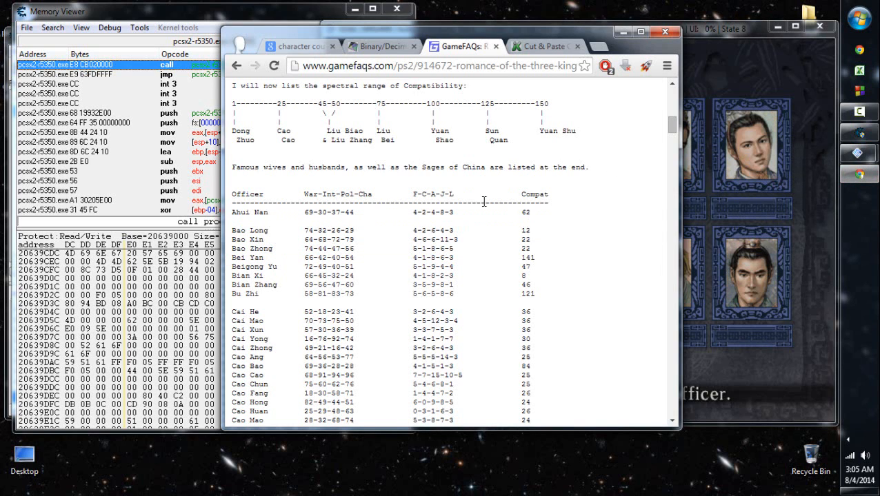
drag(453, 203, 413, 196)
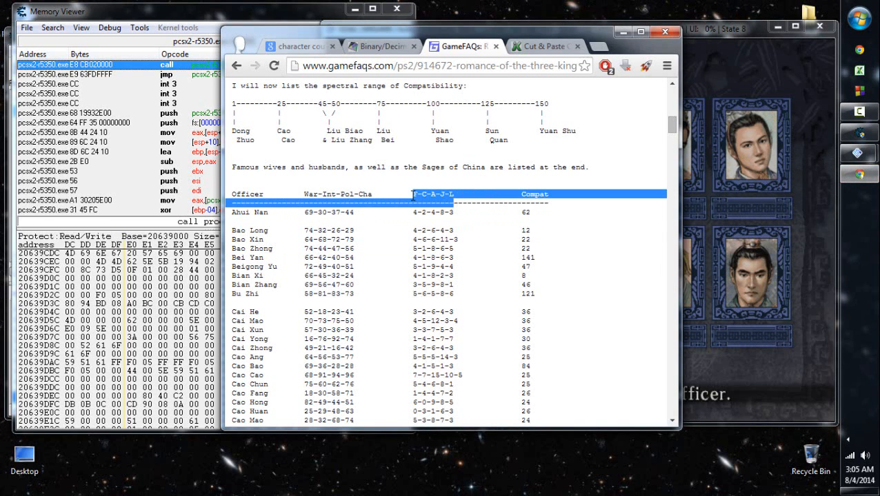
click(451, 246)
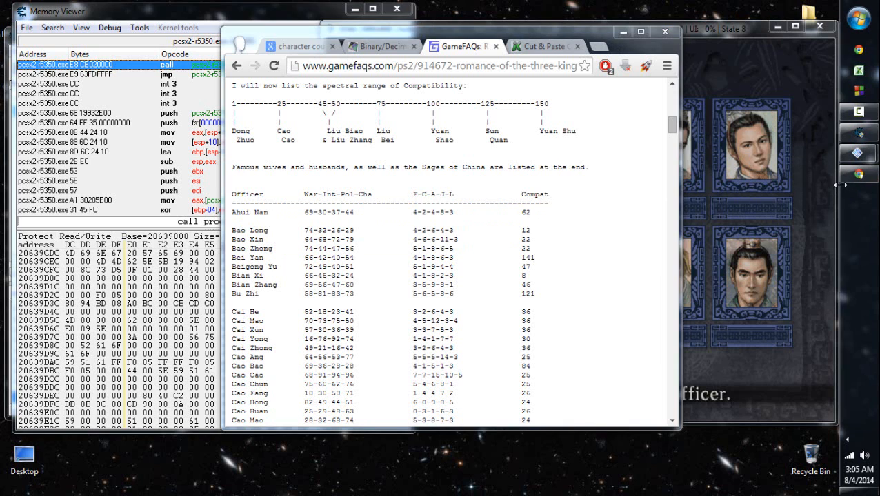
click(264, 13)
- Set Ming Wei's face in the game to the second portrait in the second row of page 5, and save the data
click(715, 250)
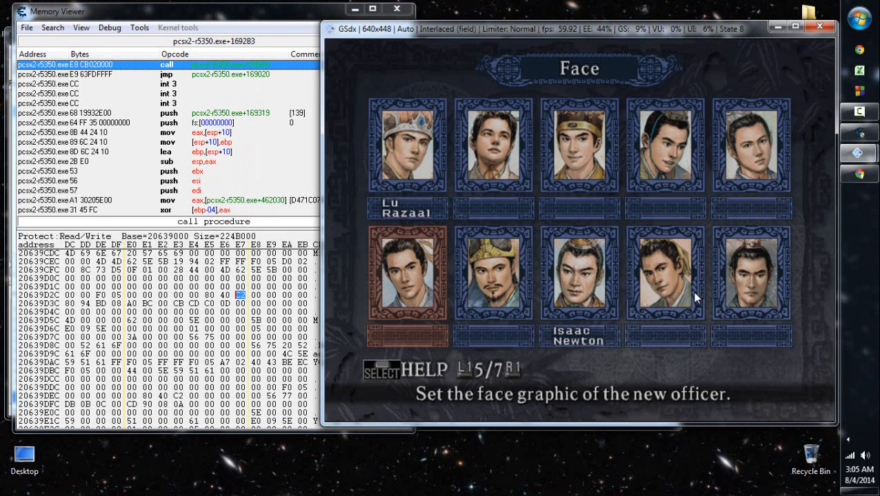
key(Right)
key(x)
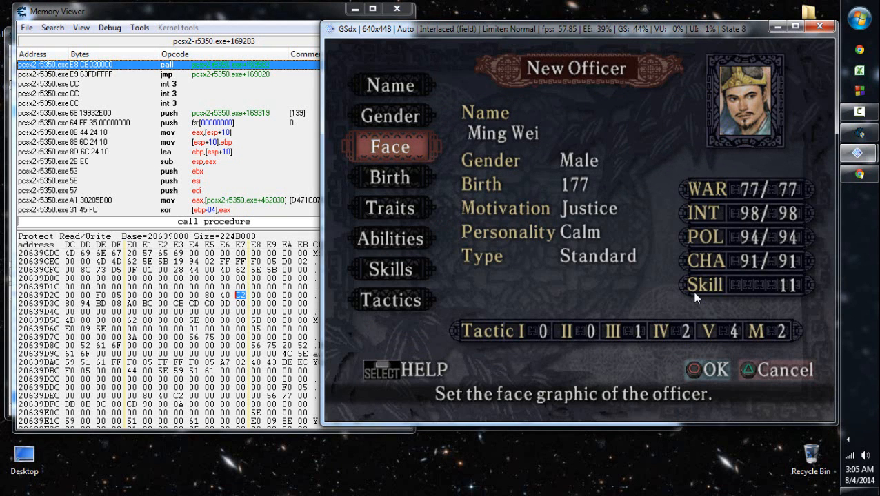
key(x)
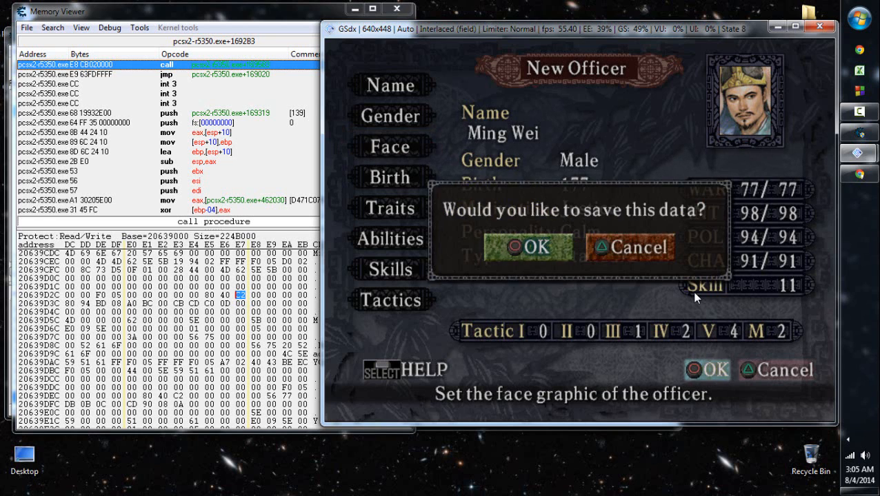
key(x)
- Compare the bytes at 20639CFA, 20639CFE, 20639CFF and 20639D37 in the memory view for the second portrait
click(239, 296)
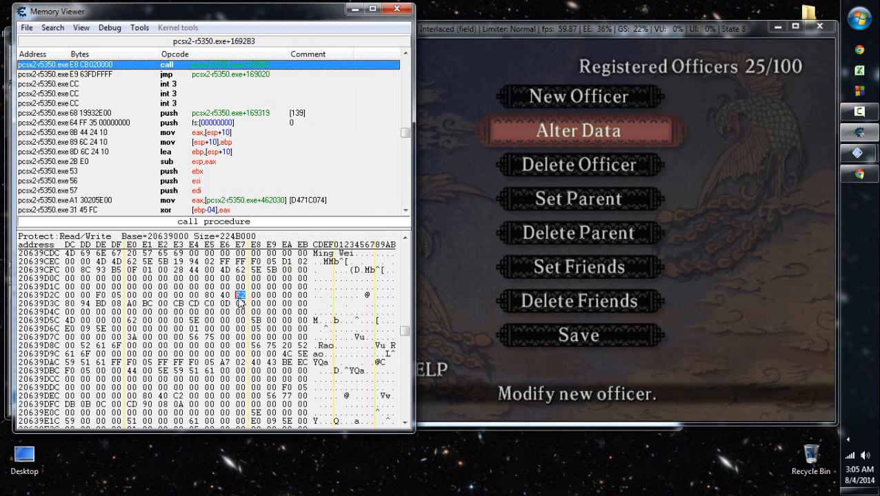
click(286, 262)
click(239, 297)
click(116, 270)
click(101, 270)
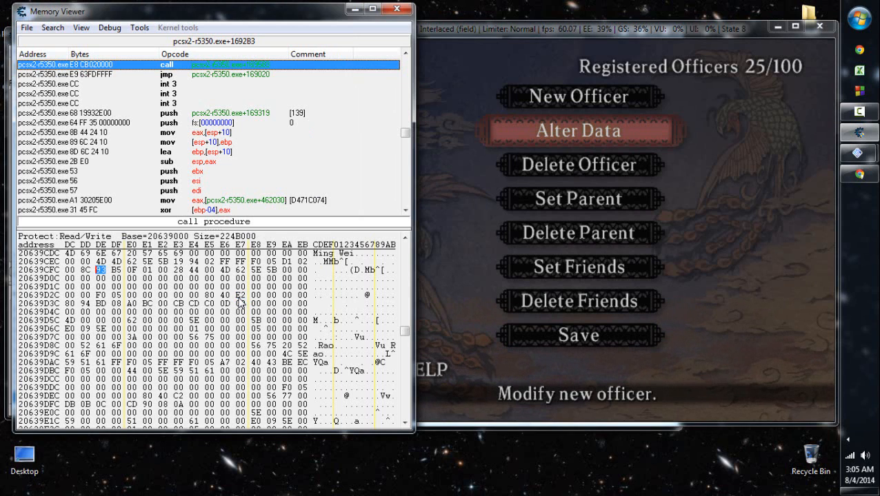
click(287, 262)
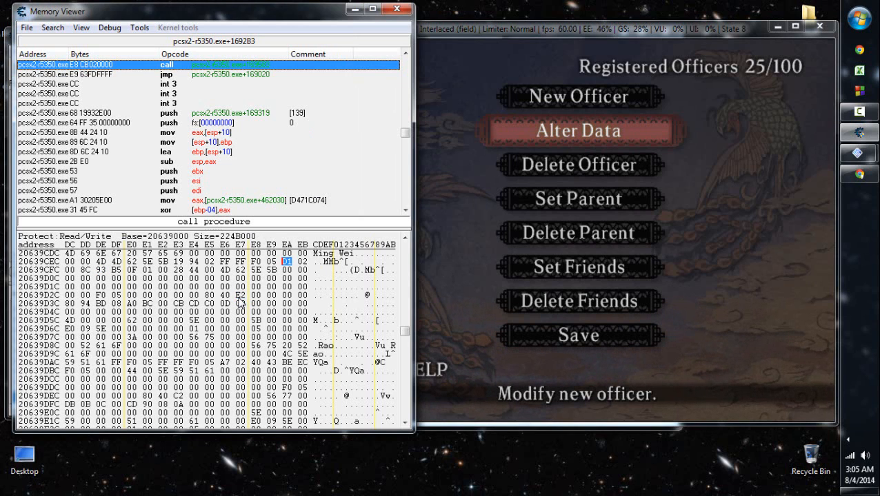
click(240, 296)
- Save the New Officer data in the game, and recheck the bytes at 20639D37 and 20639CFA
key(Up)
key(Up)
key(Return)
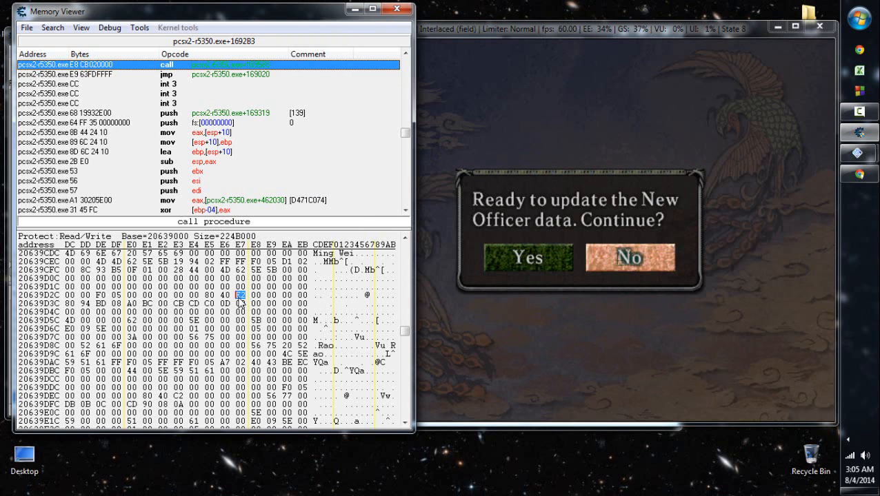
key(Left)
key(Return)
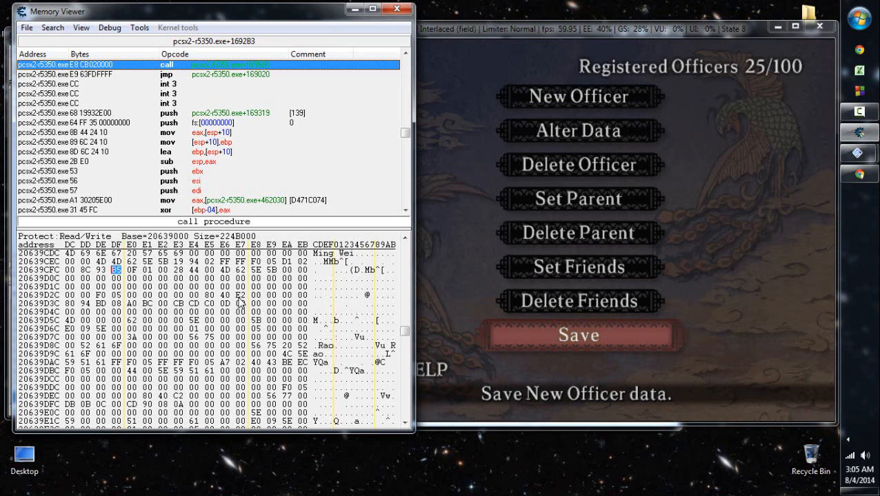
click(240, 297)
click(287, 262)
- Bring the game forward and choose Ming Wei from the Alter Data officer list
click(568, 275)
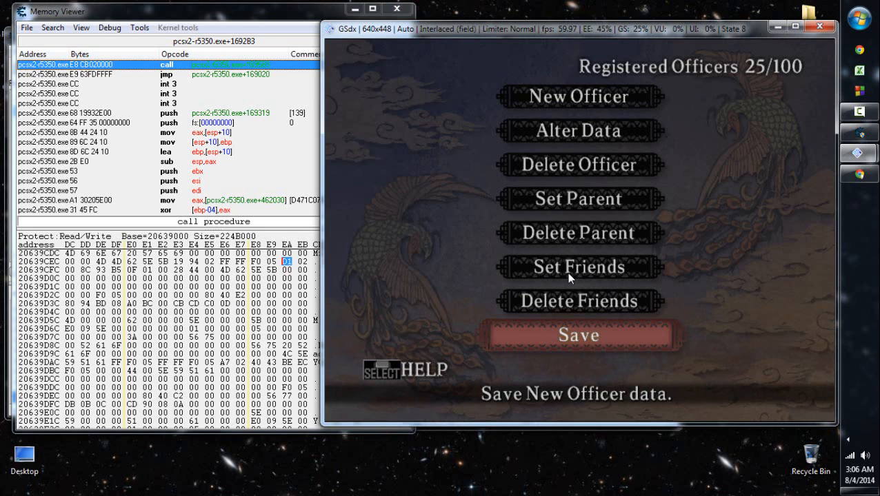
key(Down)
key(Down)
key(x)
key(Down)
key(Down)
key(Down)
key(Down)
key(Down)
key(Down)
key(Down)
key(Down)
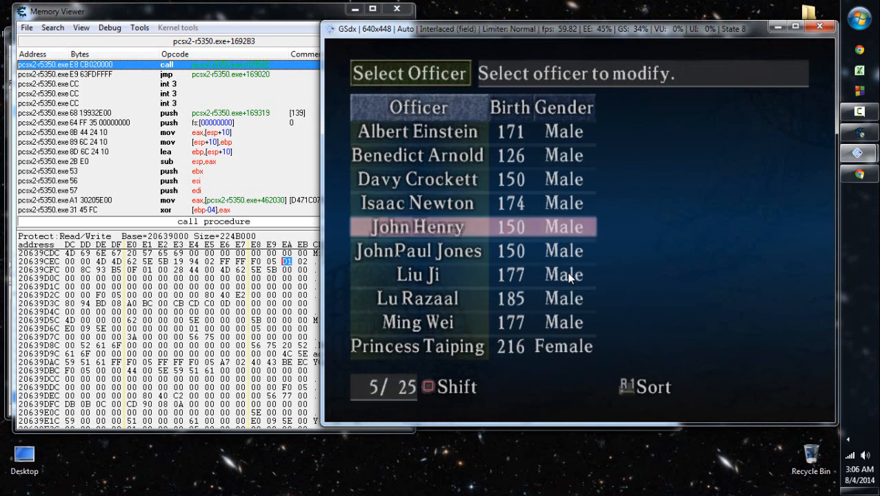
key(x)
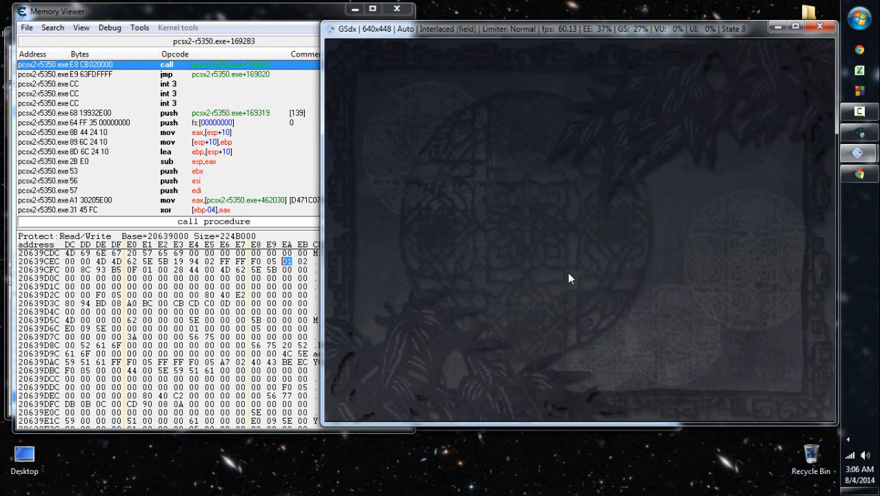
- Change Ming Wei's face back to the first portrait in the second row of page 5, and save the data
key(Down)
key(x)
key(Down)
key(r)
key(r)
key(r)
key(r)
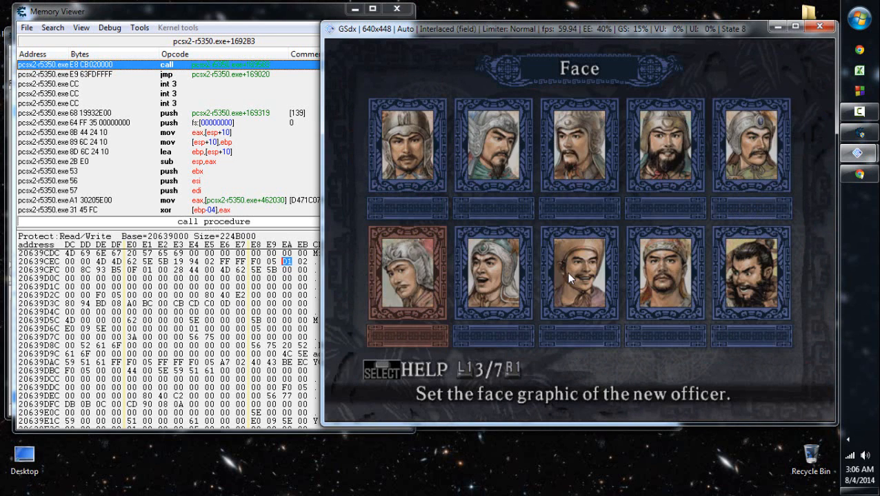
key(x)
key(d)
key(x)
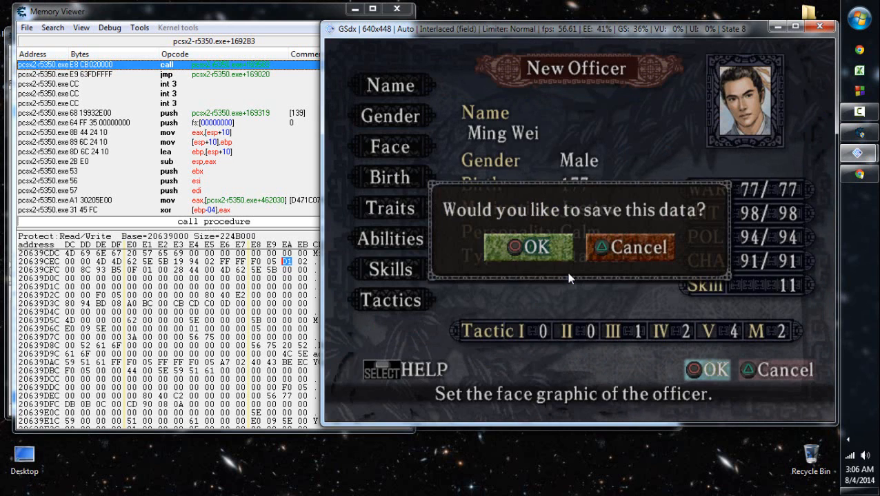
key(x)
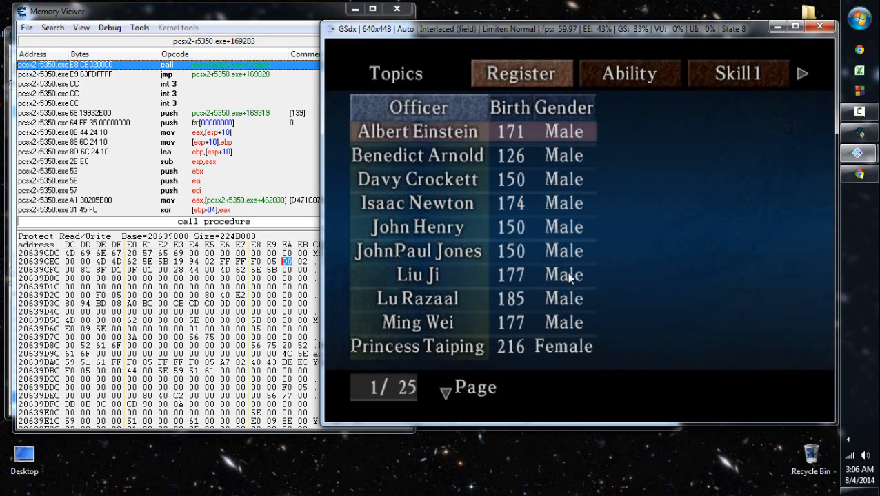
key(x)
key(Down)
key(Down)
key(Down)
key(Down)
key(Down)
key(Down)
key(Down)
key(Down)
key(x)
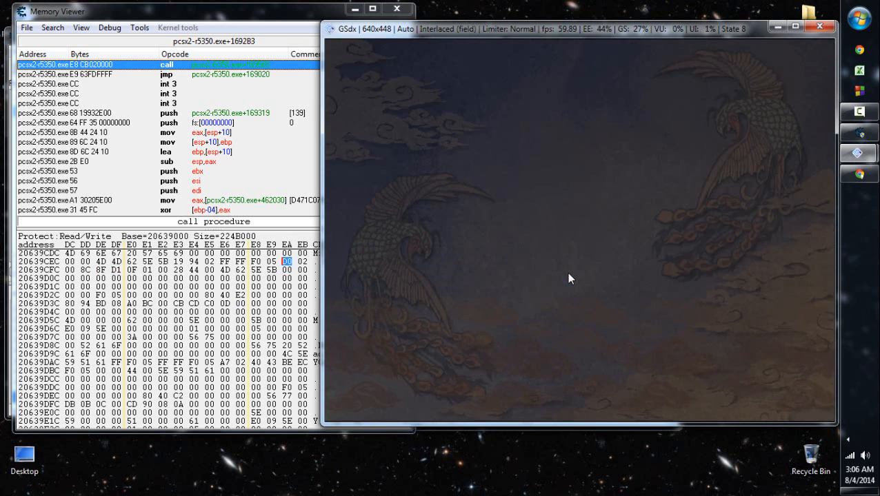
- Change Ming Wei's face to the portrait right after the current one, second in the second row, and save the officer data
key(Down)
key(Down)
key(Down)
key(Up)
key(x)
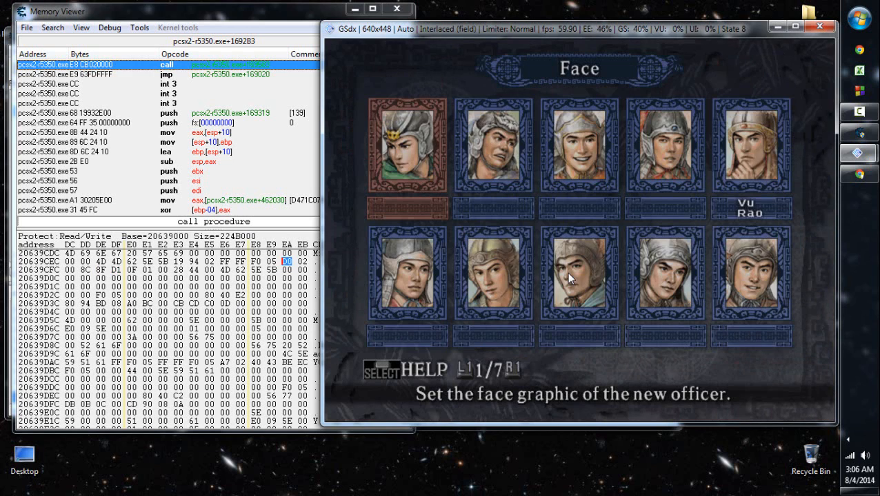
key(r)
key(r)
key(r)
key(r)
key(Down)
key(Right)
key(x)
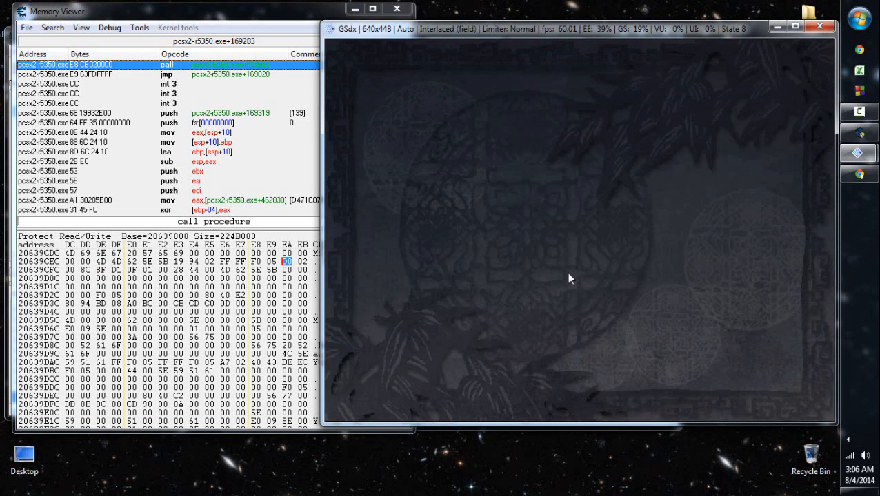
key(Return)
key(x)
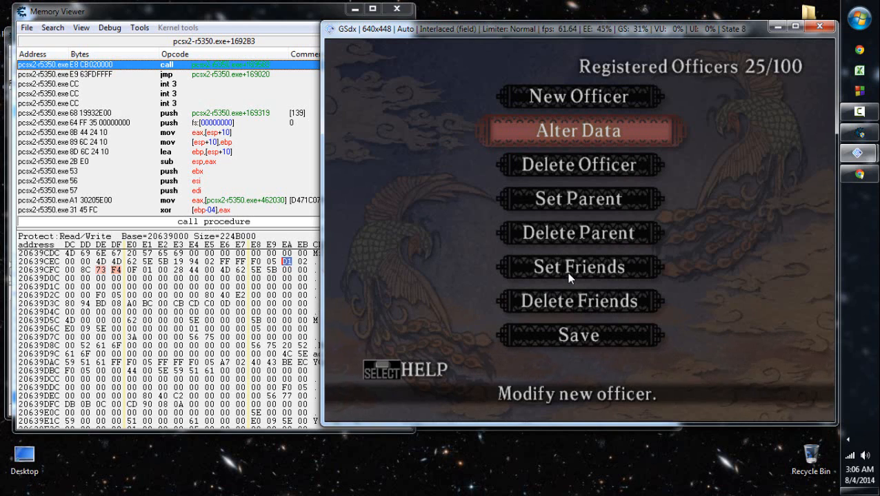
- Return to the Memory Viewer and add address 20639CFA to the address list as "MORFO Portrait" with type 2 Bytes
click(275, 6)
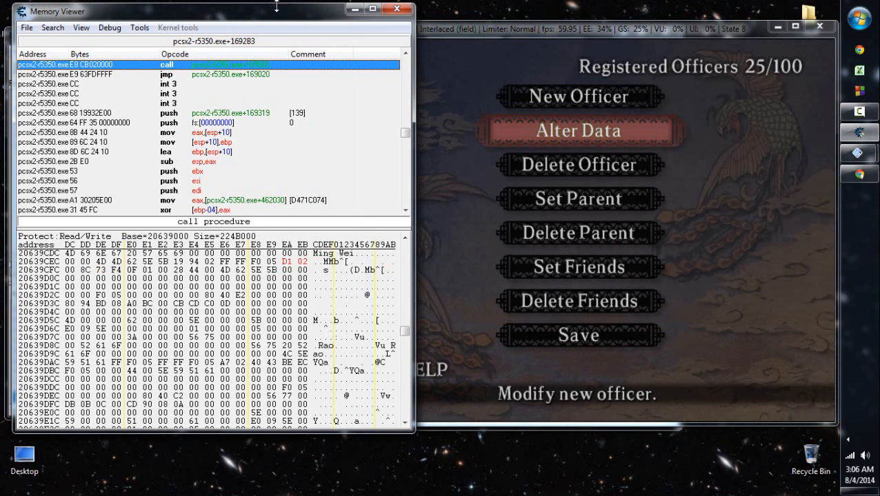
right_click(288, 261)
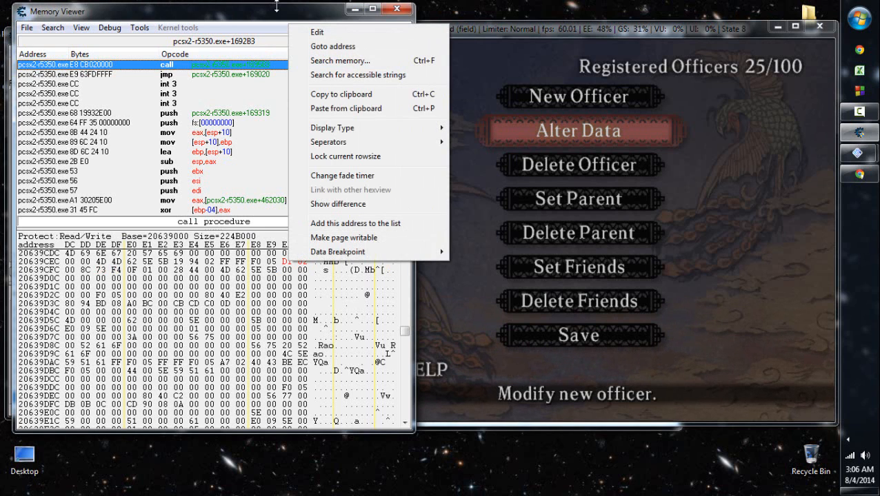
click(355, 223)
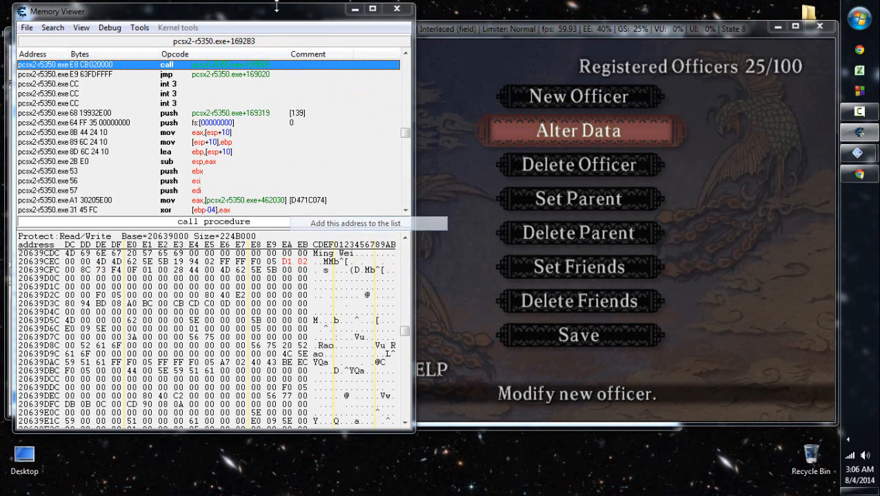
key(Tab)
text(MOR)
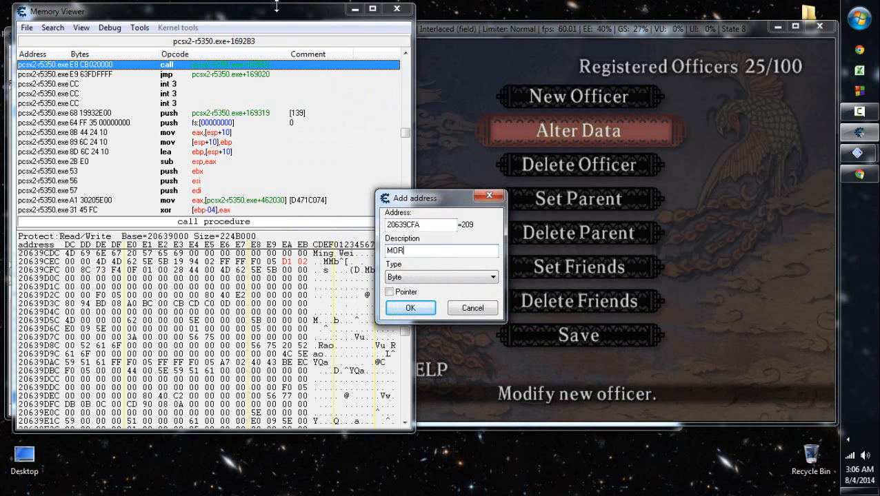
text(FO Portrait)
key(Tab)
key(alt+Down)
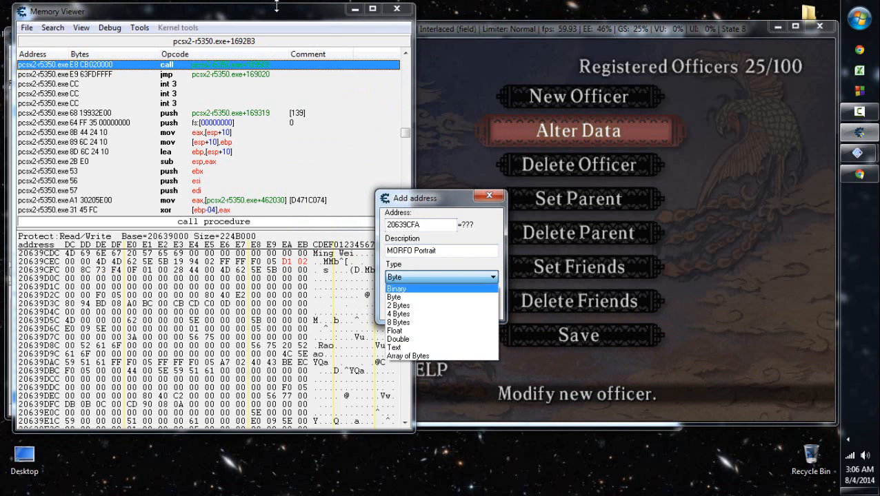
key(Down)
key(Down)
key(Return)
key(Return)
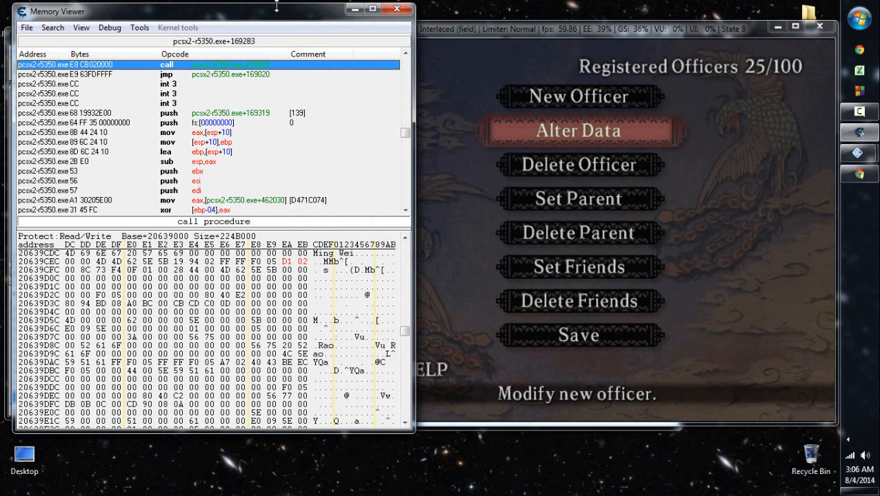
- Close the Memory Viewer and browse the memory region of the Main Officer Registry entry at 20639CC8
click(396, 9)
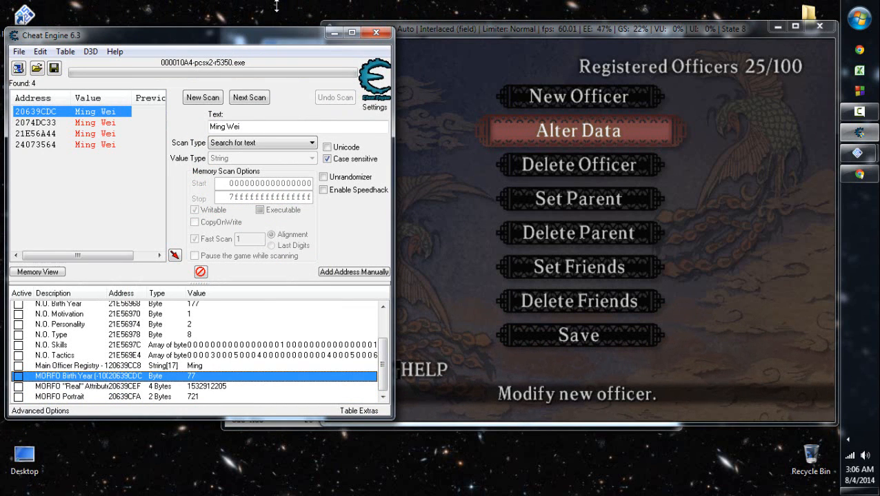
right_click(199, 365)
click(276, 135)
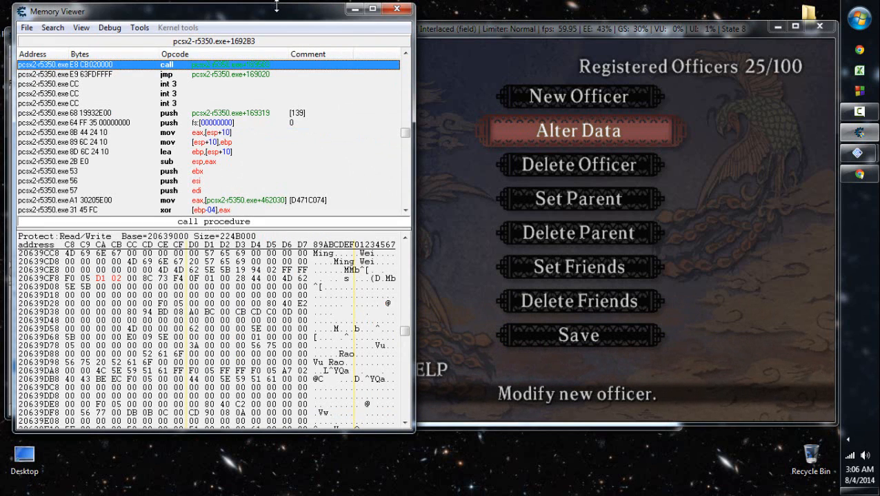
- Examine the bytes from 20639CF3 to 20639CF7, between the officer's attributes and the portrait value
click(271, 271)
click(255, 270)
click(240, 270)
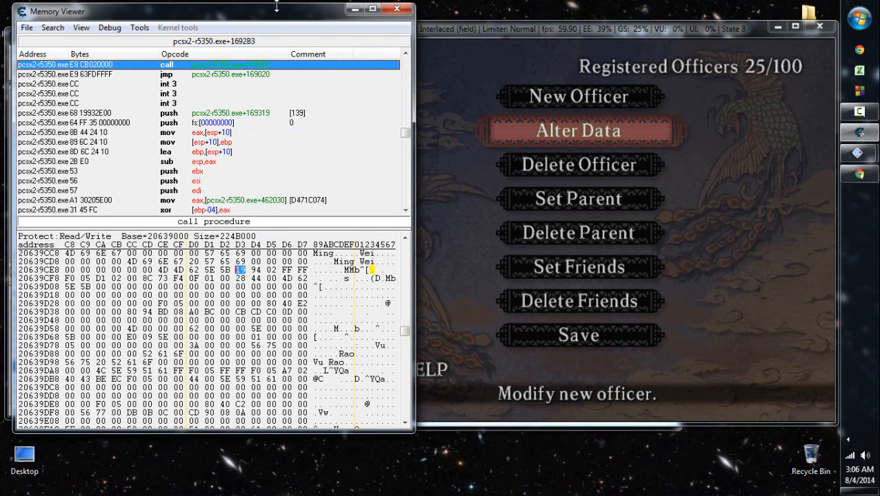
key(Right)
key(Right)
key(Right)
key(Right)
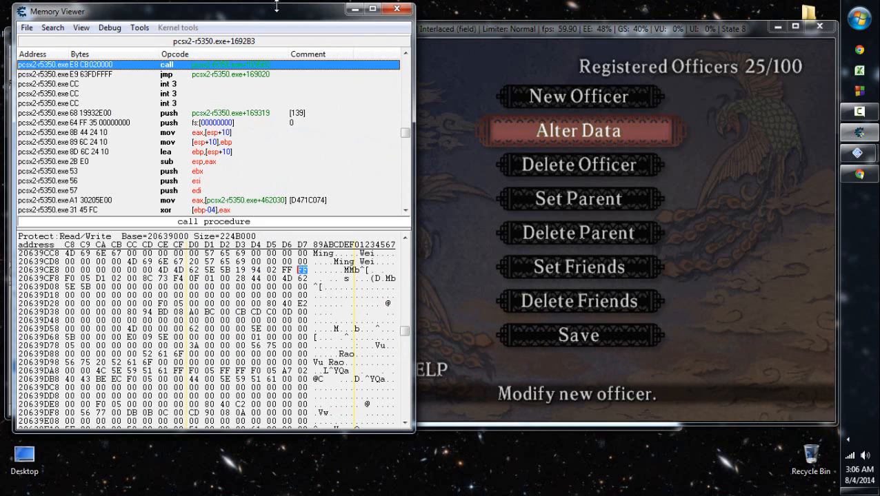
key(Left)
key(Left)
key(Left)
key(Right)
key(Left)
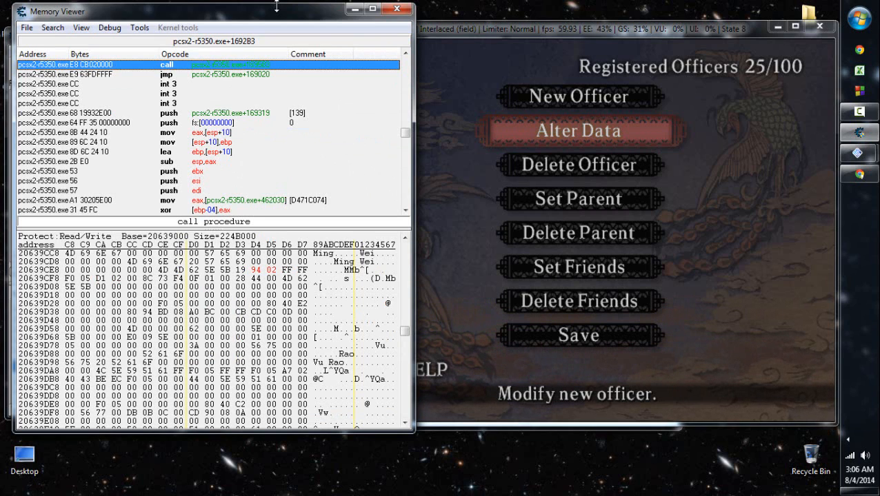
- Start adding address 20639CF4 to the address list with a description beginning "MORFO"
right_click(255, 269)
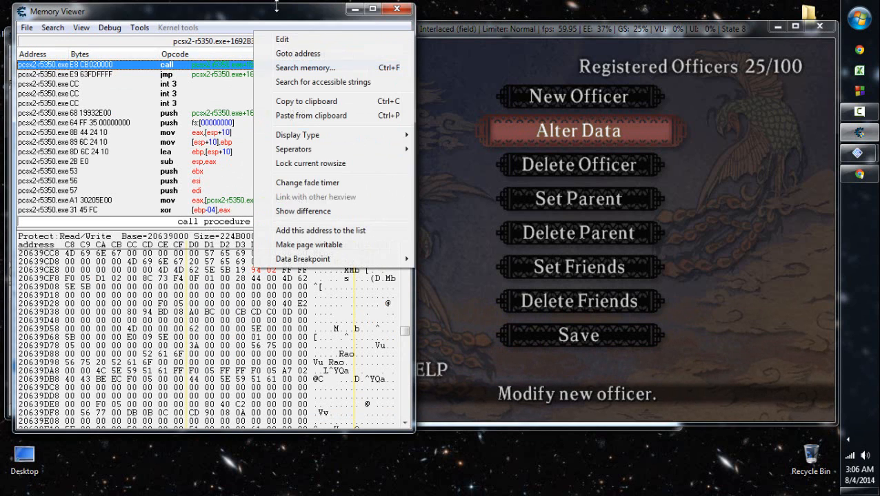
click(310, 229)
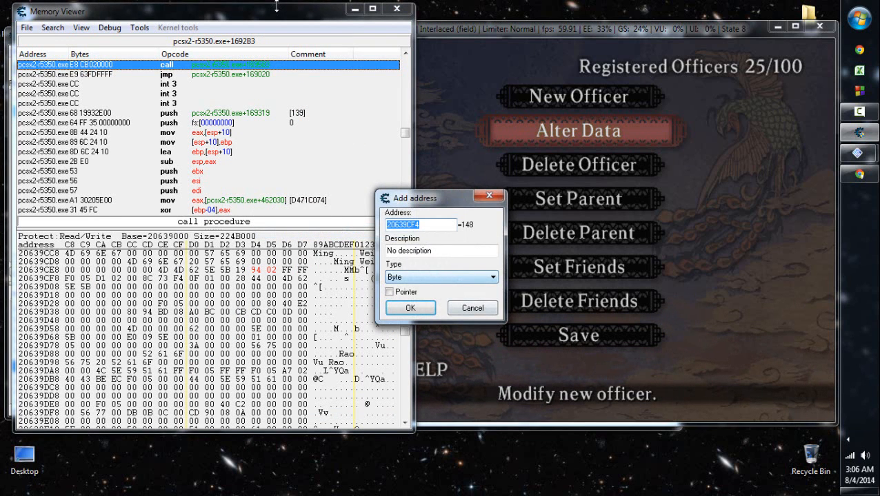
key(Tab)
text(MORFO)
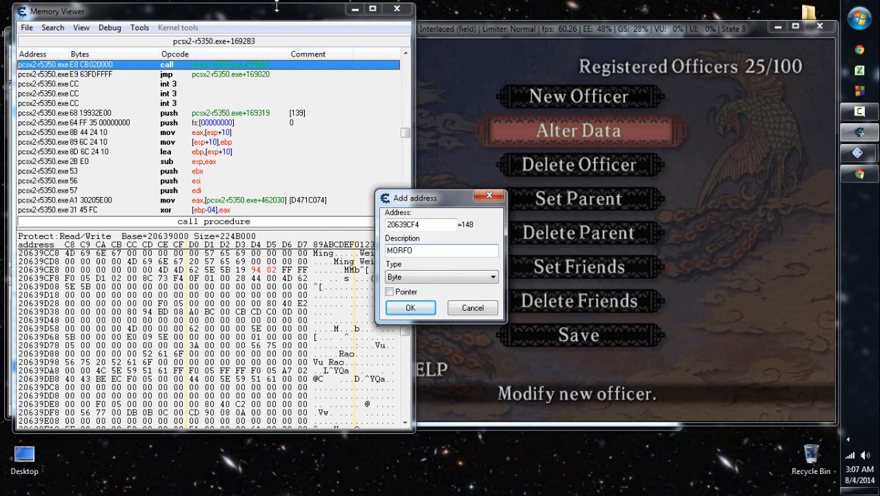
- Complete the entry for address 20639CF4 with the description "MORFO Character Code" and type 2 Bytes, and add it to the address list
text(Character Code)
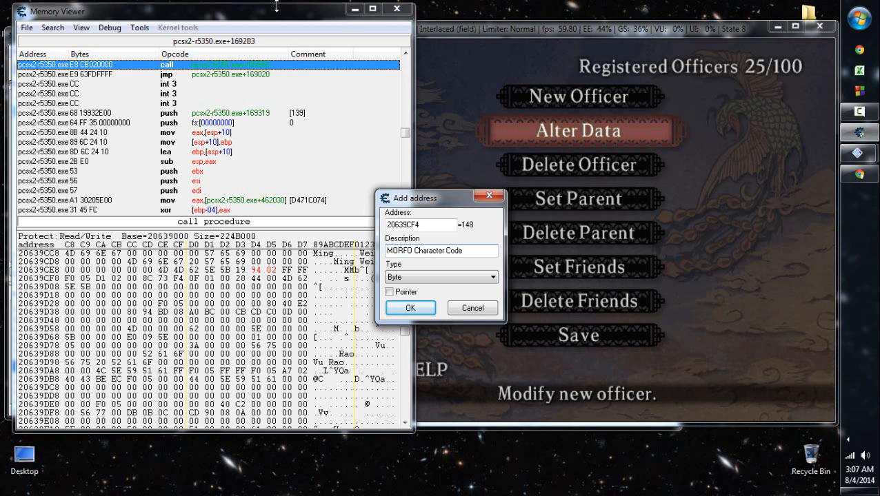
key(Tab)
key(alt+Down)
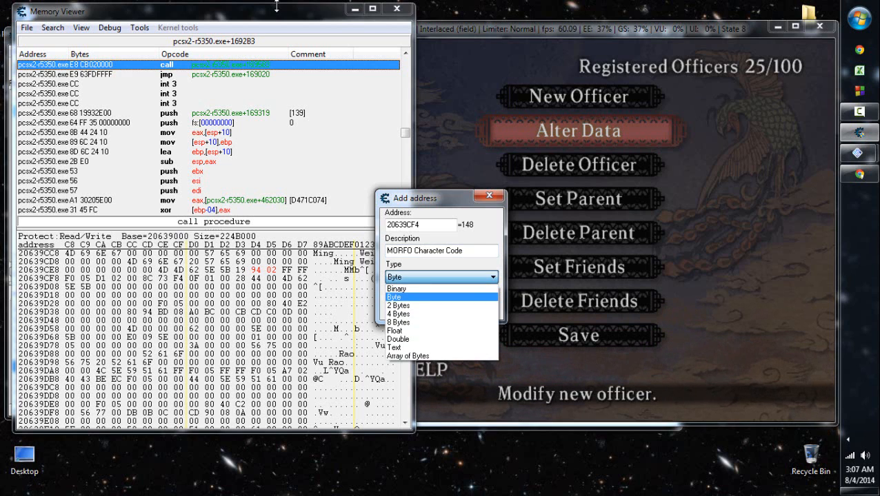
key(Down)
key(Down)
key(Up)
key(Down)
key(Up)
key(Return)
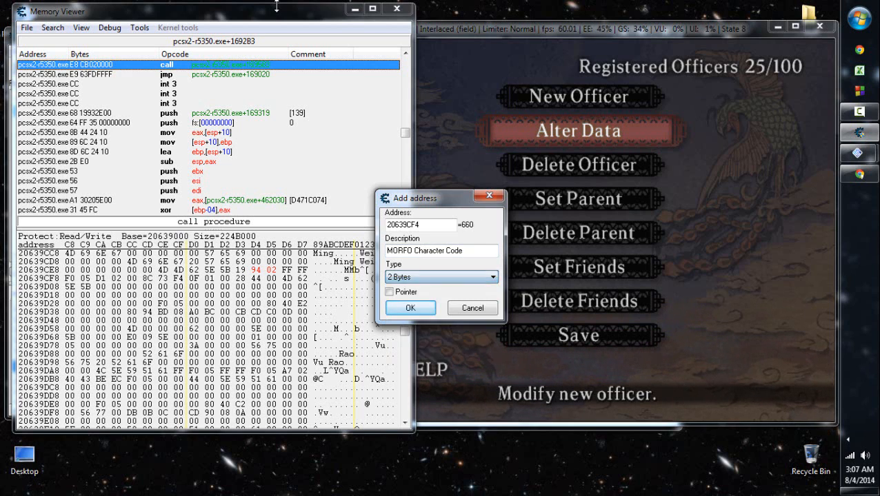
key(Return)
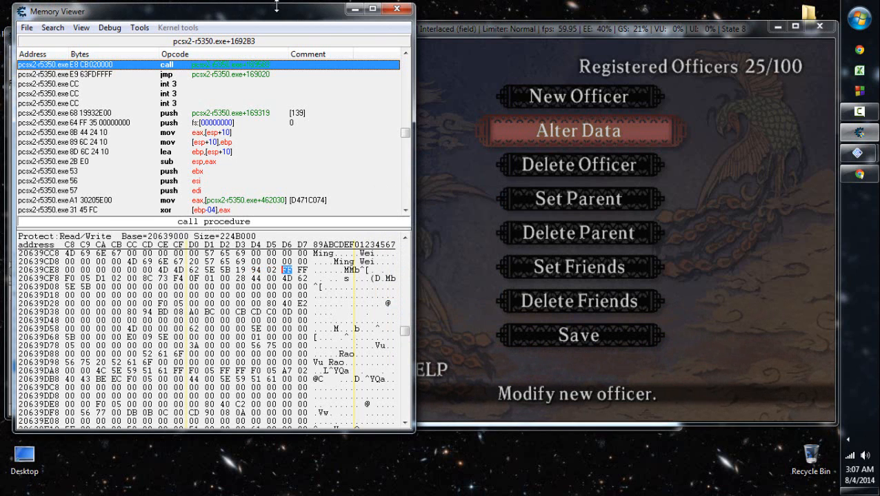
- Switch to the game and choose Ming Wei in Set Parent as the officer to create family ties for
click(573, 259)
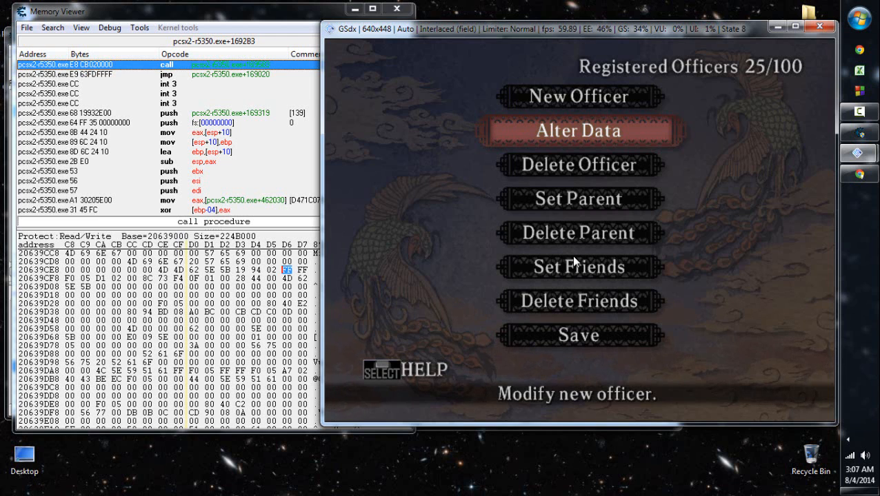
key(Down)
key(Down)
key(Return)
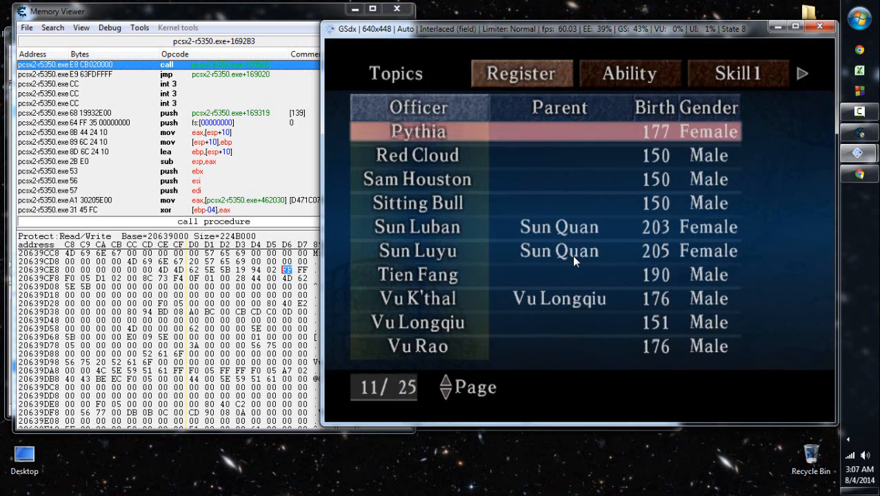
key(Down)
key(Down)
key(Down)
key(Down)
key(Down)
key(Down)
key(Down)
key(Down)
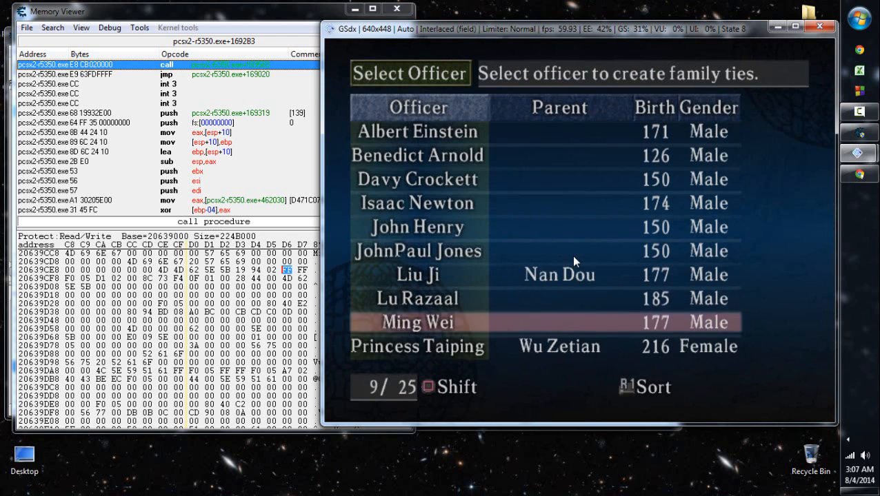
key(Return)
- Sort Ming Wei's possible parents by INT, look through the highest-ranked officers, and leave the selection without choosing one
key(Right)
key(Right)
key(Right)
key(Right)
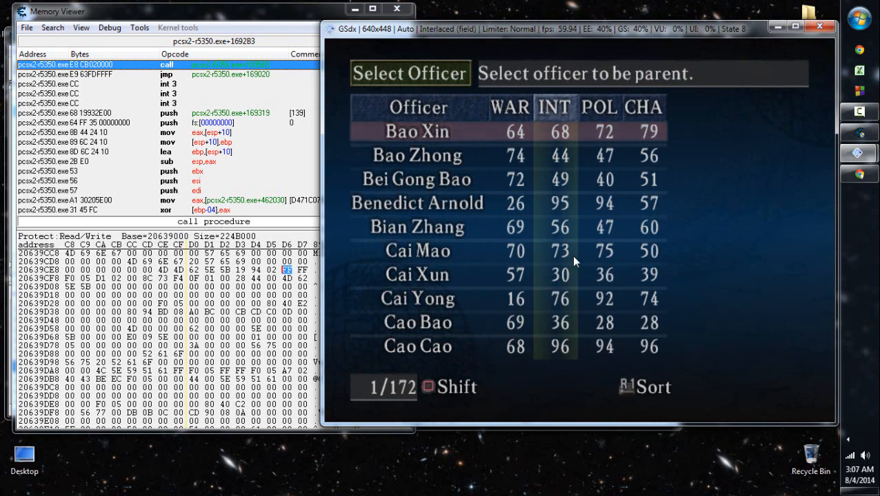
key(Left)
key(r)
key(Down)
key(Down)
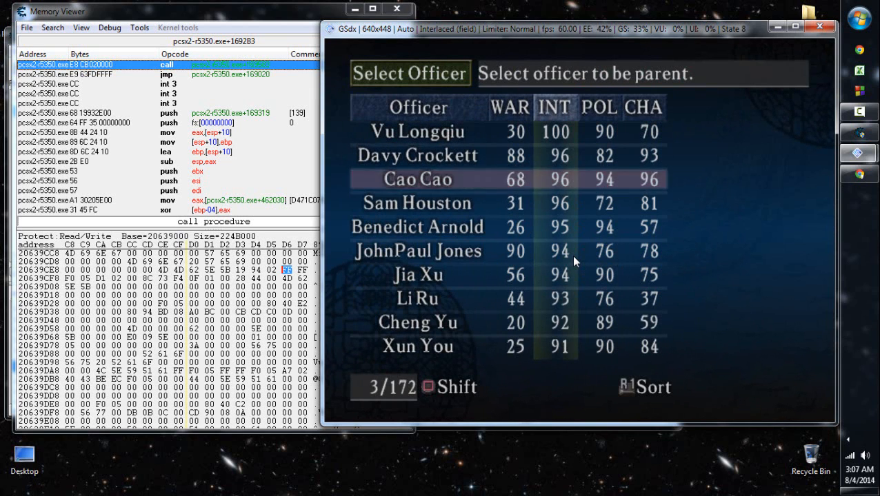
key(Down)
key(Up)
- Alter Albert Einstein's data by setting the birth year to 150, and save the officer
key(Up)
key(Up)
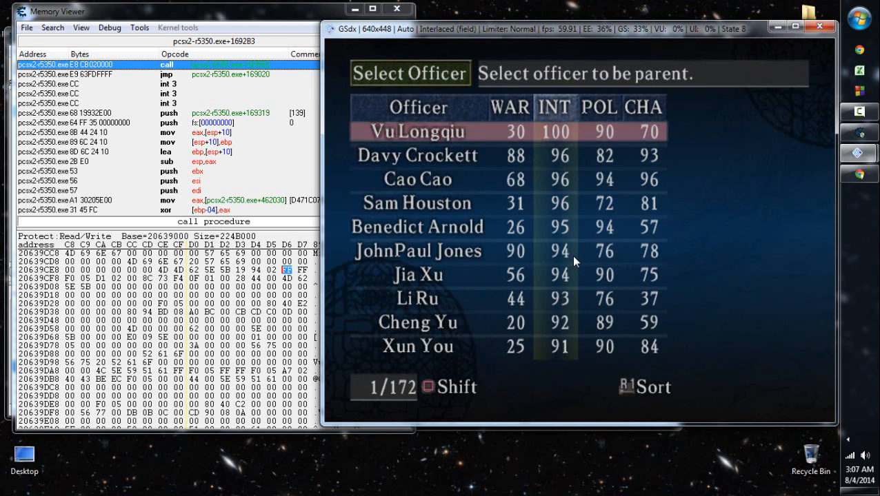
key(c)
key(Up)
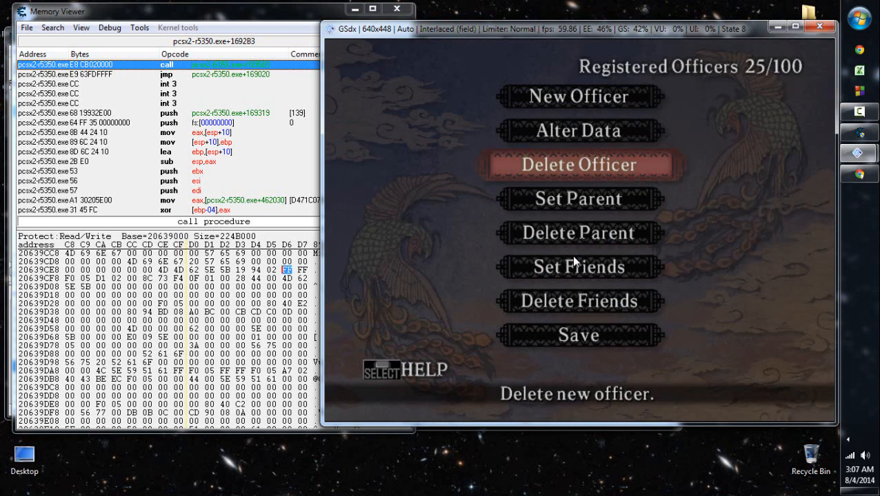
key(Up)
key(x)
key(x)
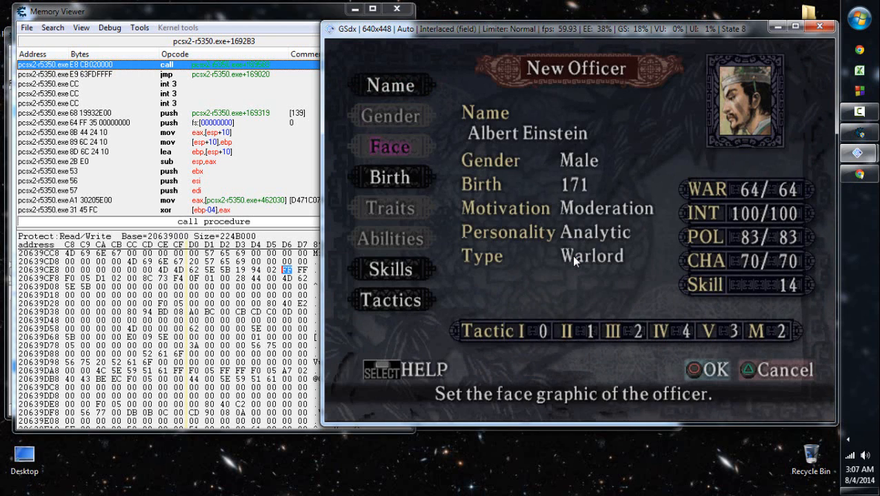
key(Left)
key(x)
key(Right)
key(x)
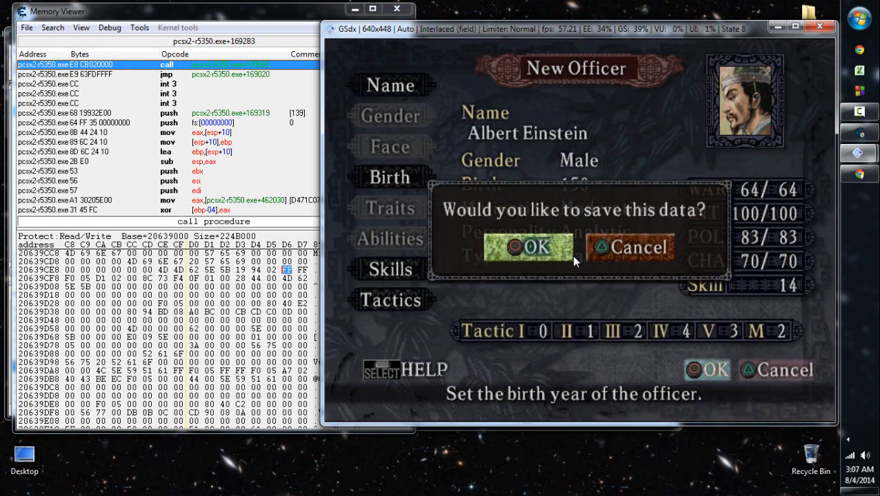
key(x)
key(x)
- Check Ming Wei's officer data through Alter Data and leave it without changes
key(Down)
key(Down)
key(Down)
key(Down)
key(Down)
key(Down)
key(Down)
key(Down)
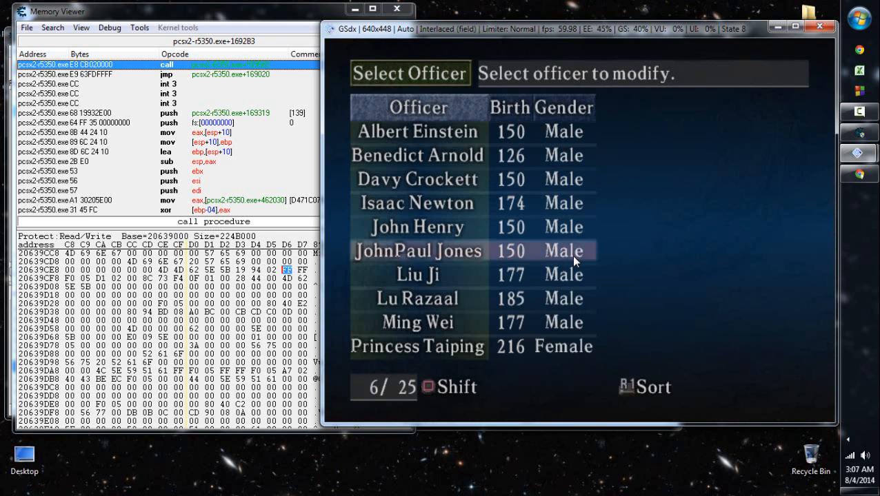
key(x)
key(c)
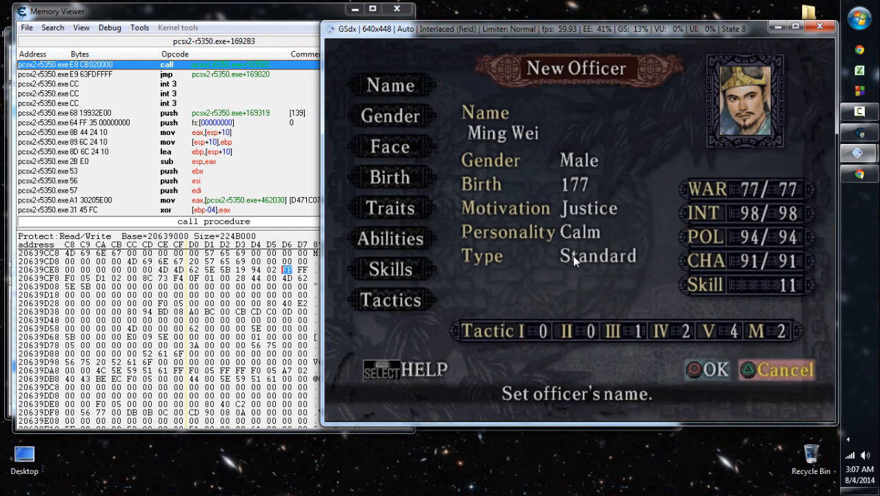
- Choose Ming Wei in Set Parent as the officer who receives a parent
key(Down)
key(Down)
key(Up)
key(x)
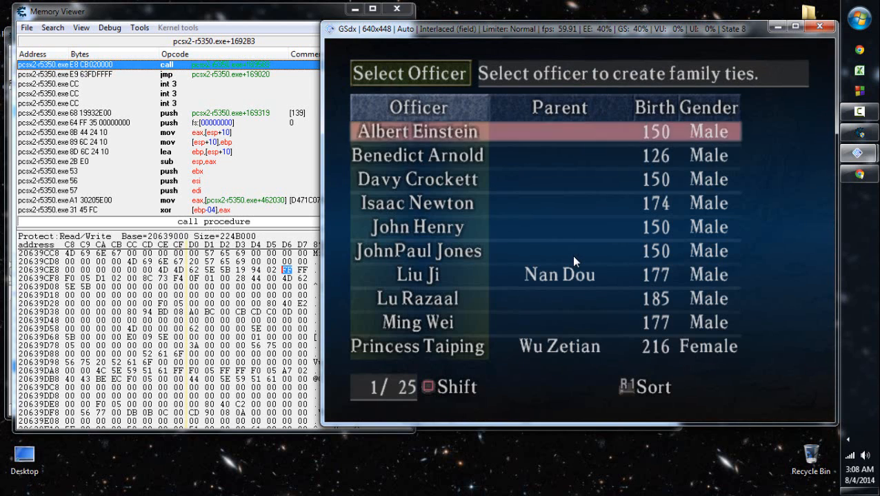
key(Down)
key(Down)
key(Down)
key(Down)
key(Down)
key(Down)
key(Down)
key(Down)
key(x)
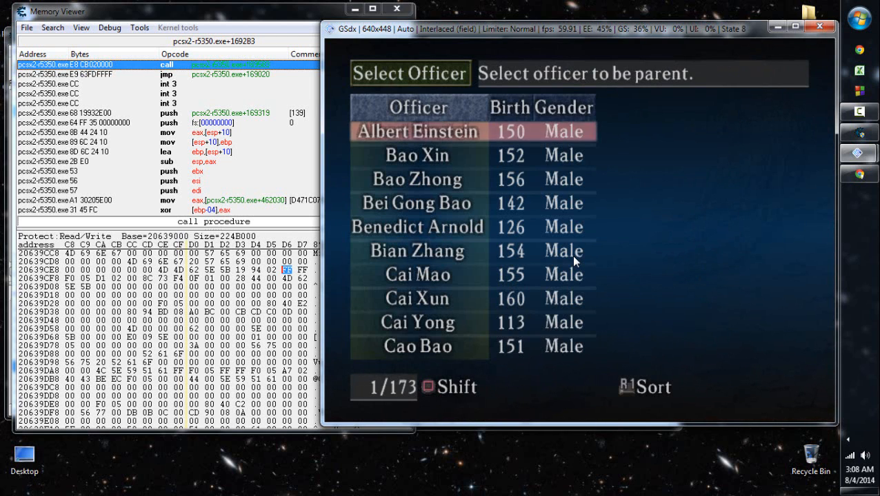
- Sort the possible parents by INT and make Albert Einstein the parent of Ming Wei
key(Right)
key(Right)
key(Left)
key(r)
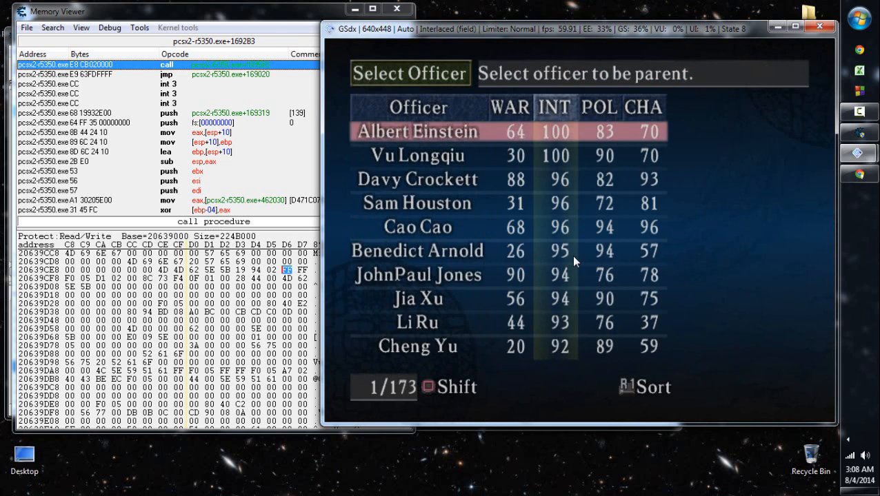
key(x)
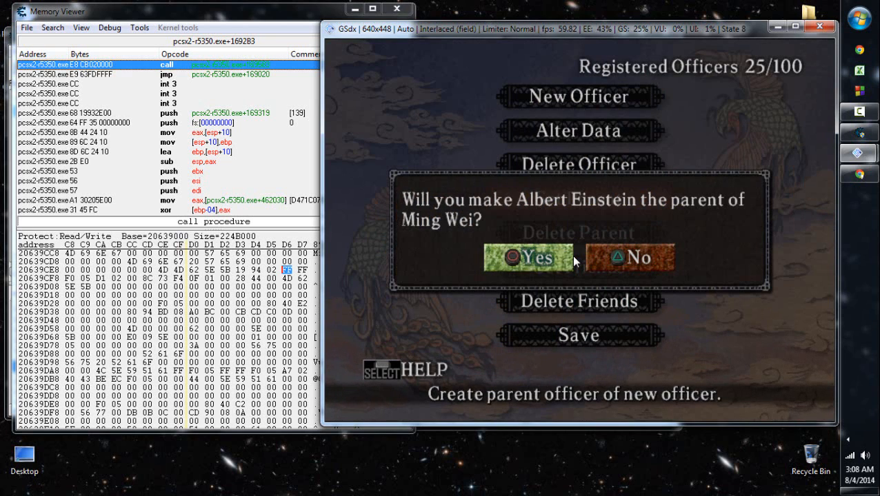
key(x)
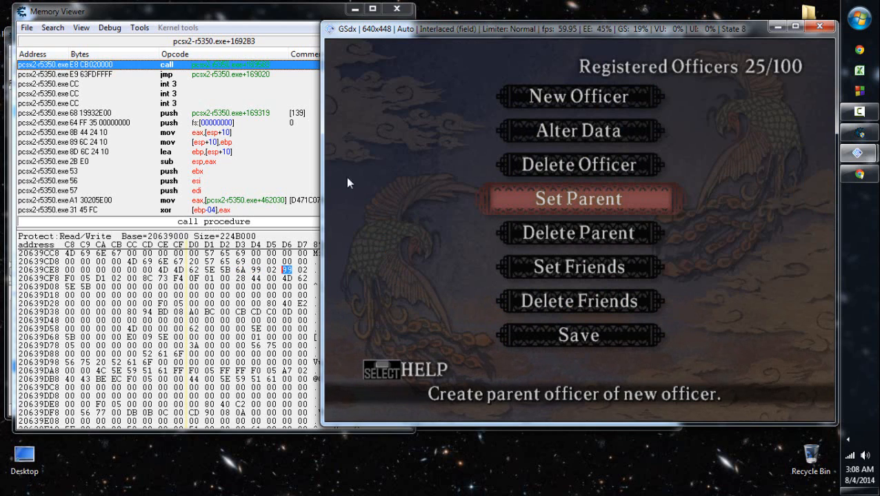
- Return to the Memory Viewer and examine the bytes around 20639CF3 in Ming Wei's record
click(240, 271)
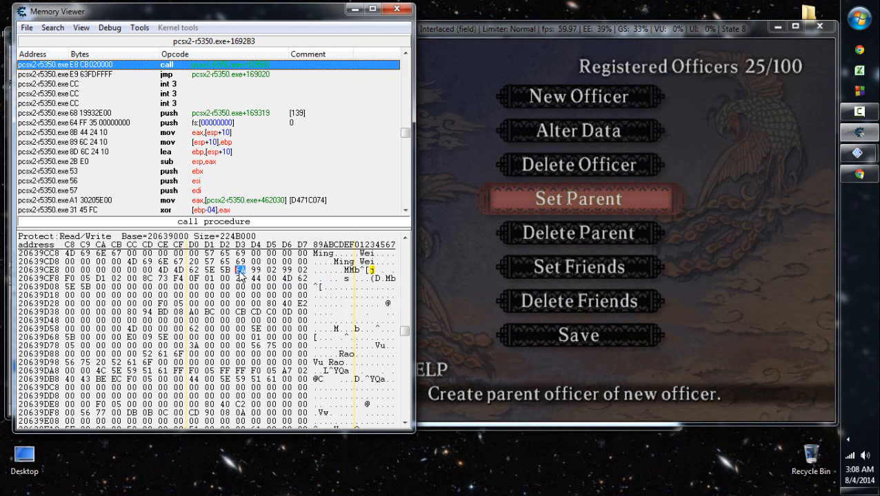
key(Down)
key(Left)
key(Left)
key(Left)
key(Right)
key(Up)
key(Right)
key(Right)
key(Right)
key(Right)
key(Left)
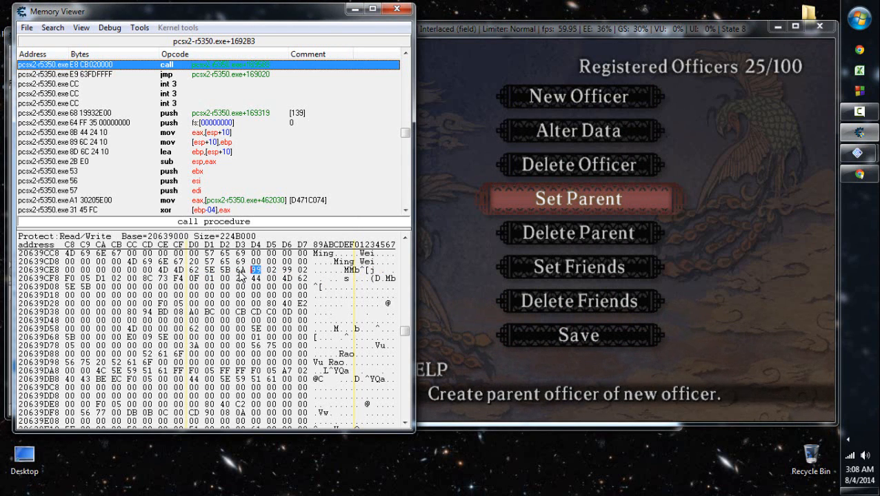
- Compare the two-byte values at 20639CF4 and 20639CF6 in Ming Wei's record
key(Right)
key(Left)
key(Right)
key(Down)
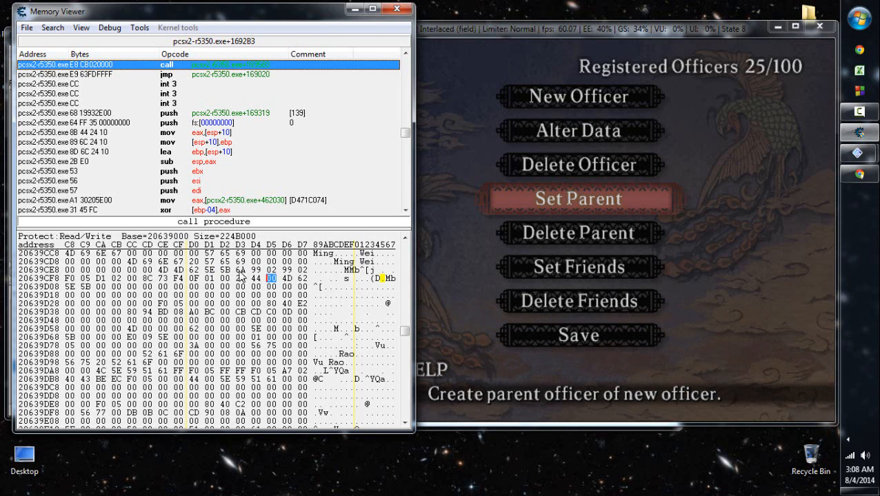
key(Up)
key(Left)
key(Right)
key(Left)
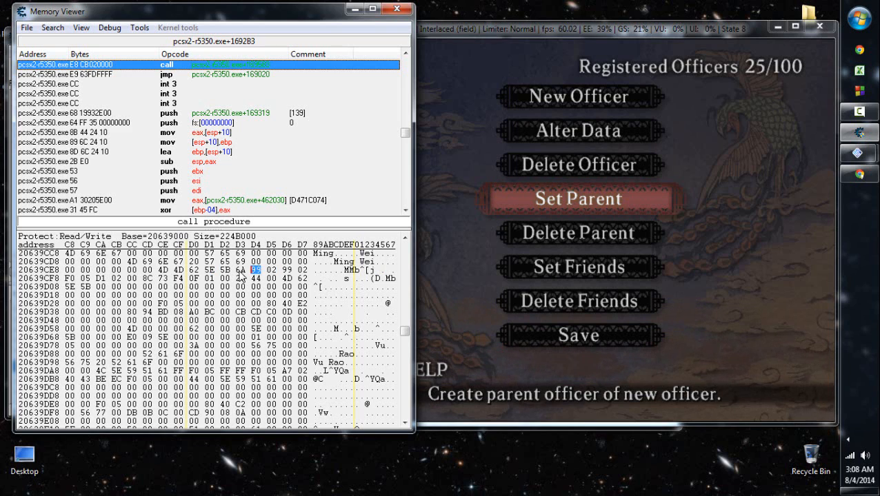
key(Right)
key(Right)
key(Right)
key(Left)
key(Left)
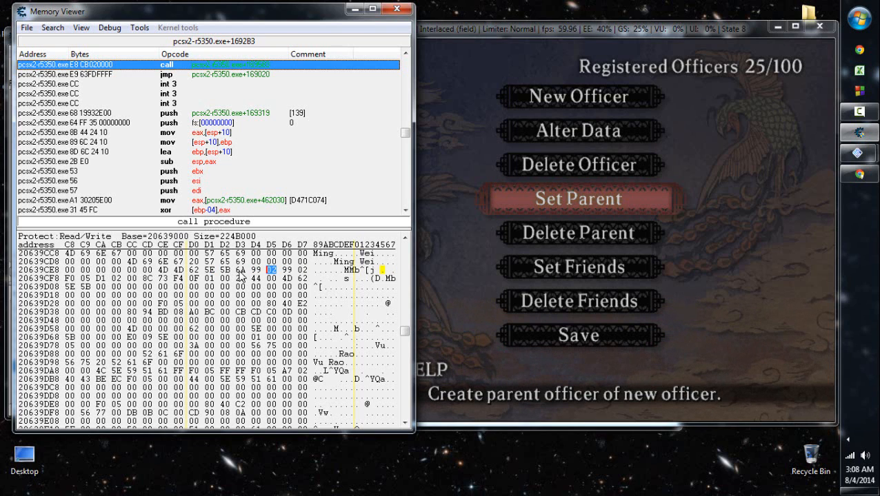
key(Left)
key(Right)
key(Right)
key(Right)
key(Left)
key(Left)
key(Left)
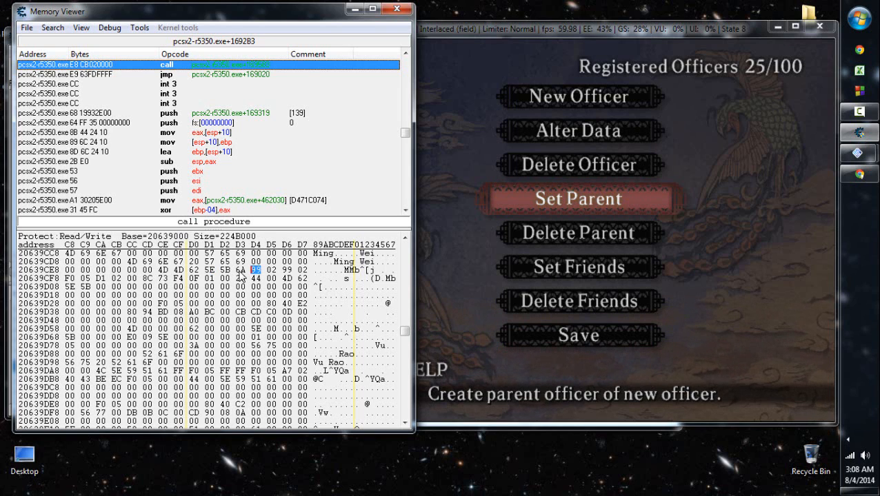
key(Right)
key(Right)
- Find Albert Einstein's record below 2063A068 in memory and examine its bytes up to 2063A0AC
scroll(240, 276, down, 18)
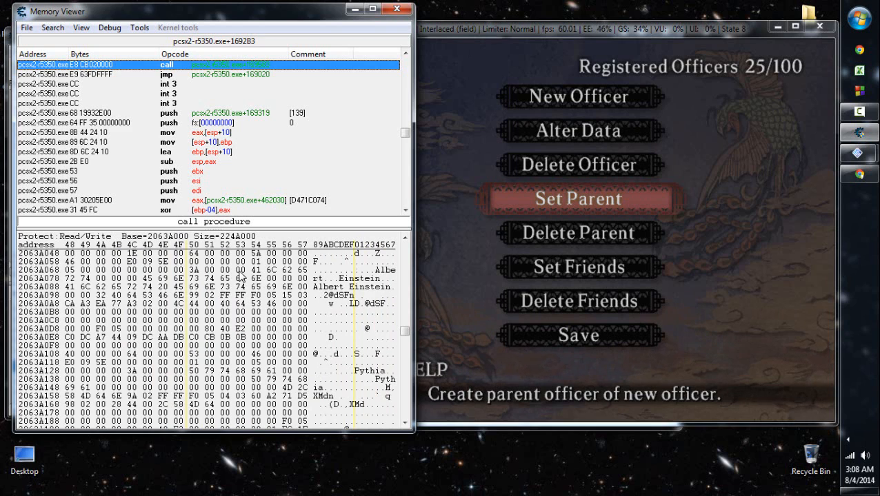
key(Left)
key(Right)
key(Right)
key(Right)
key(Right)
key(Right)
key(Right)
key(Right)
key(Right)
key(Right)
key(Right)
key(Right)
key(Right)
key(Right)
key(Left)
- Delete Albert Einstein's friend Isaac Newton in the game through Delete Friends
key(Down)
key(Down)
key(Down)
key(Return)
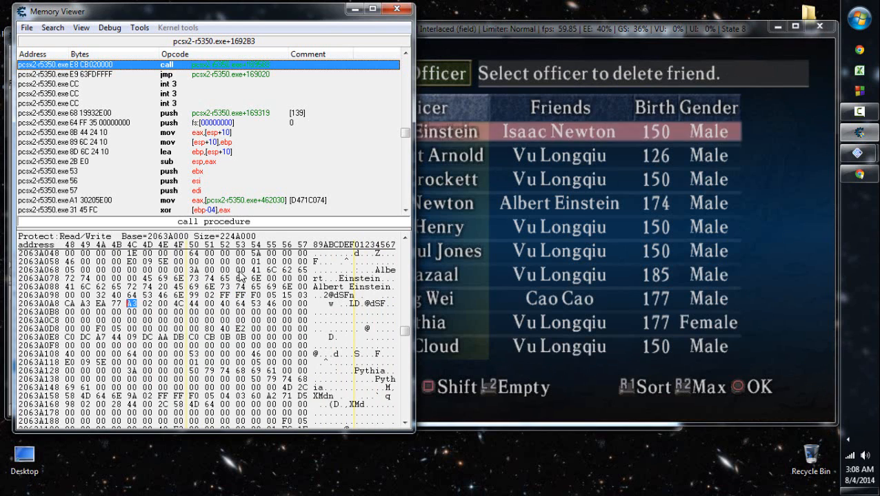
key(Return)
key(Return)
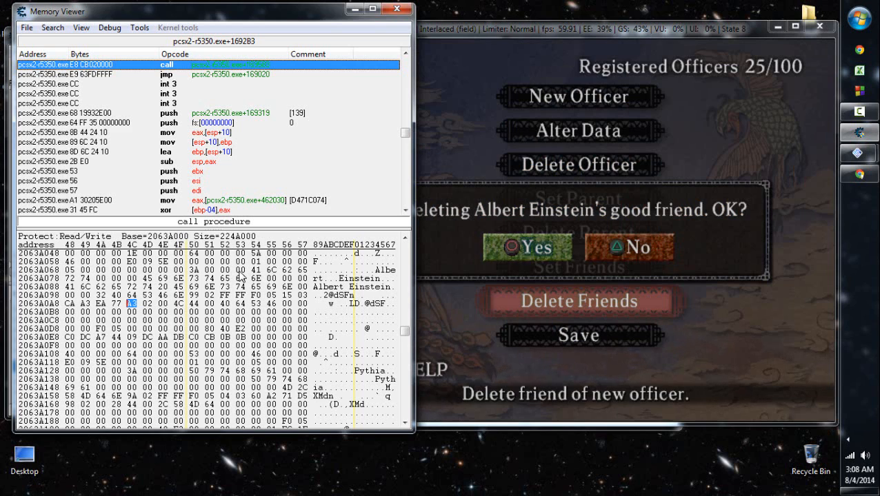
key(Return)
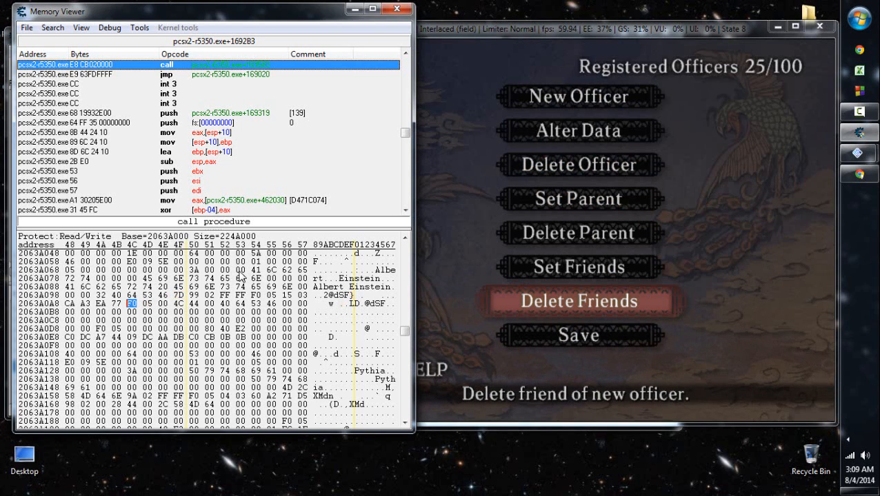
- Examine the bytes from 2063A0AC back to 2063A0A0 in Albert Einstein's record
key(Right)
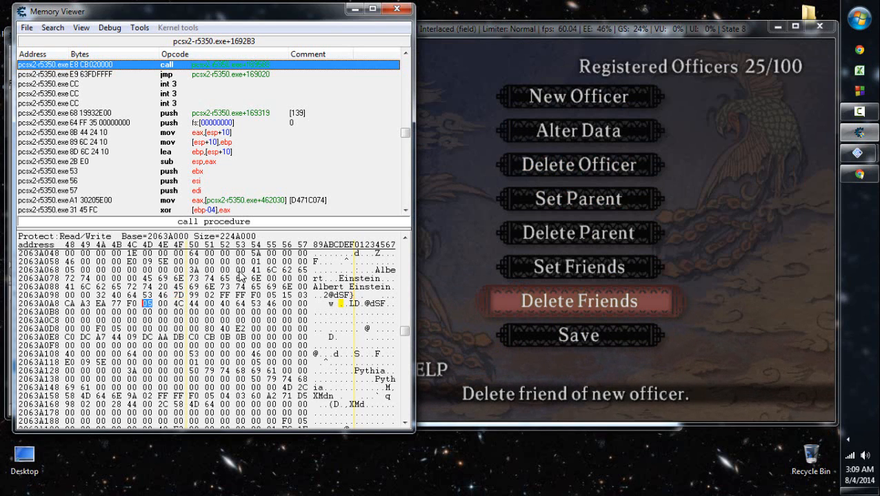
key(Up)
key(Right)
key(Right)
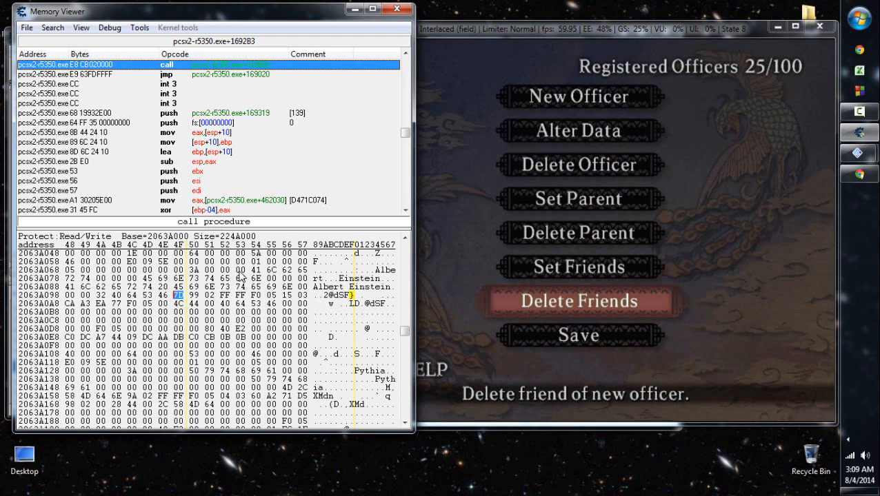
key(Up)
key(Up)
key(Up)
key(Up)
key(Right)
key(Right)
key(Left)
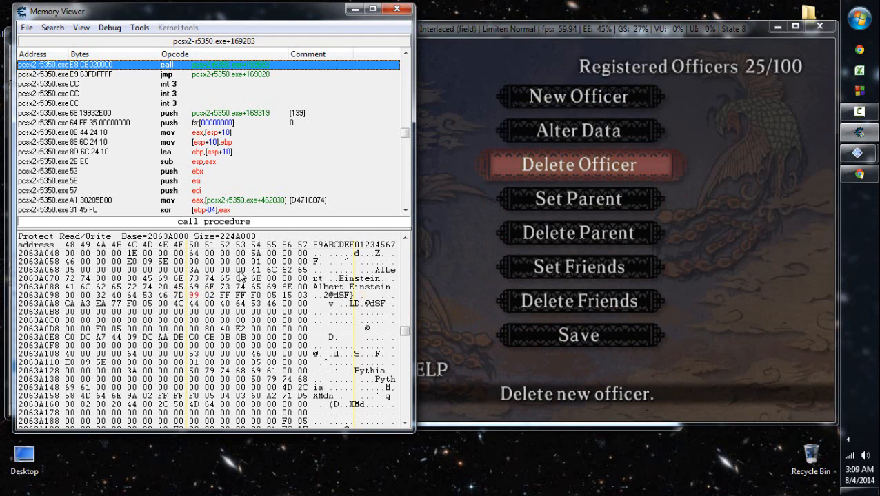
- Return to Ming Wei's record in memory and compare 20639CF4 with the bytes from 20639DB1 to 20639DB3 in Vu Rao's record
scroll(241, 276, up, 10)
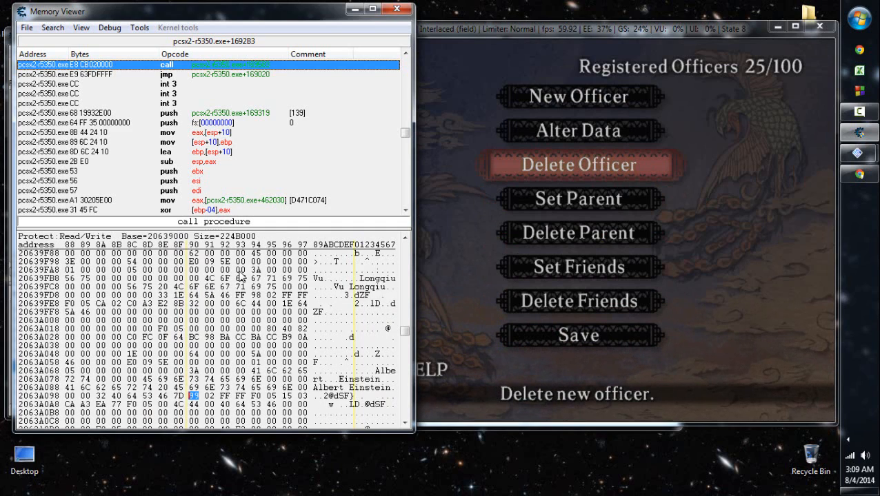
scroll(241, 276, up, 8)
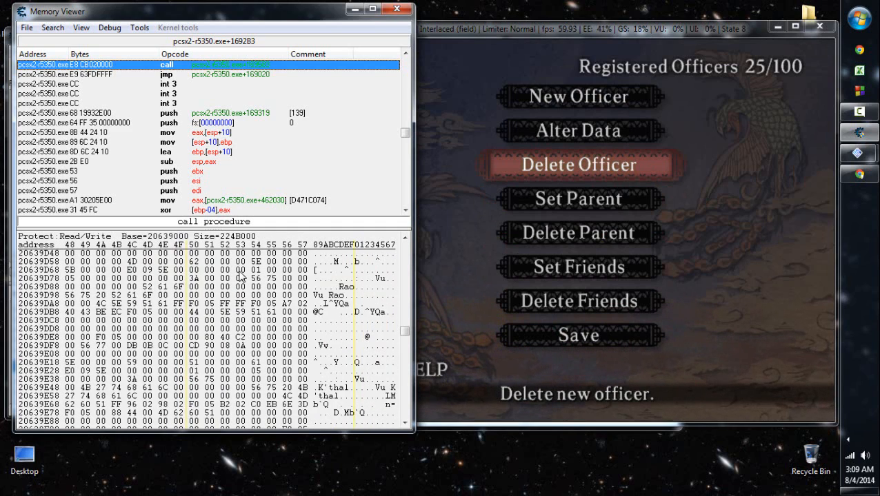
scroll(241, 277, down, 1)
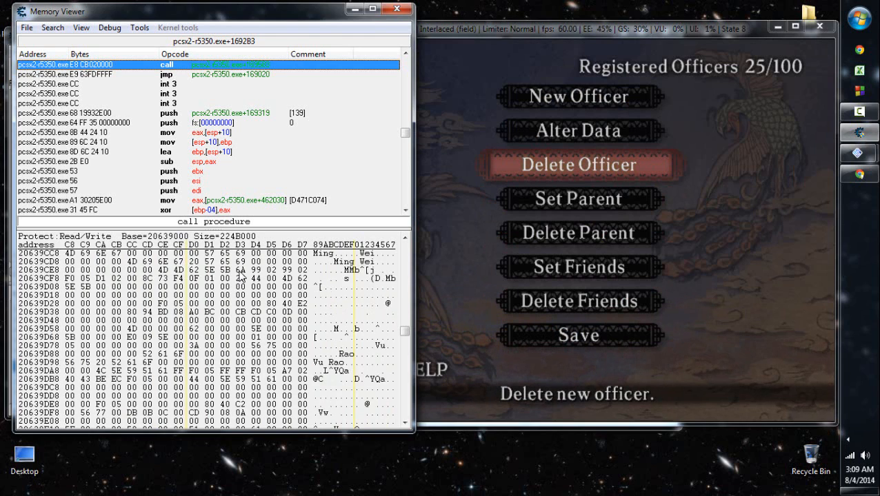
click(635, 237)
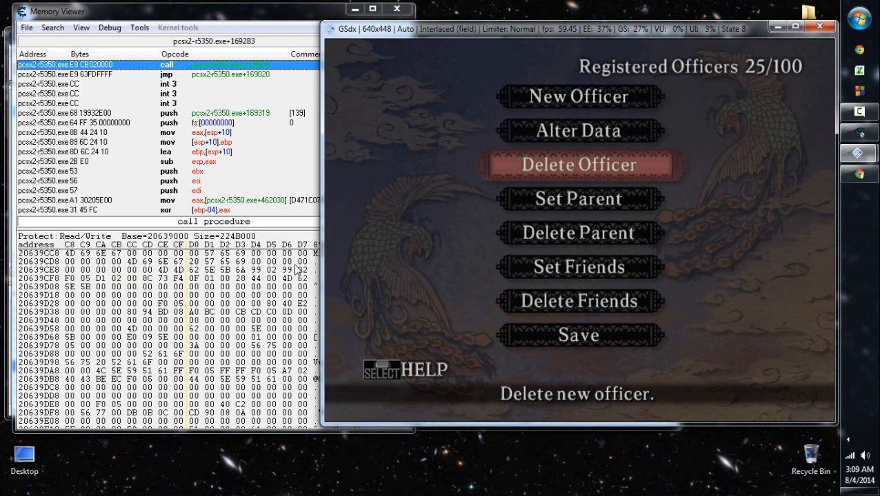
click(255, 270)
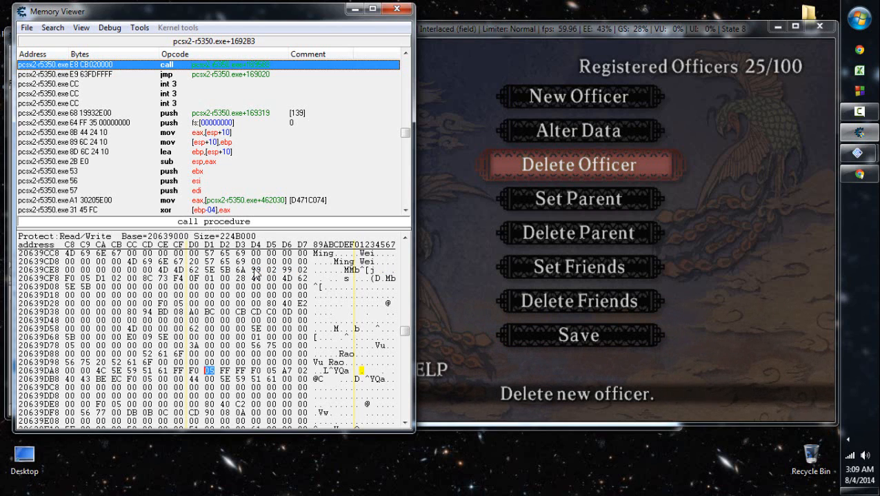
key(Left)
key(Right)
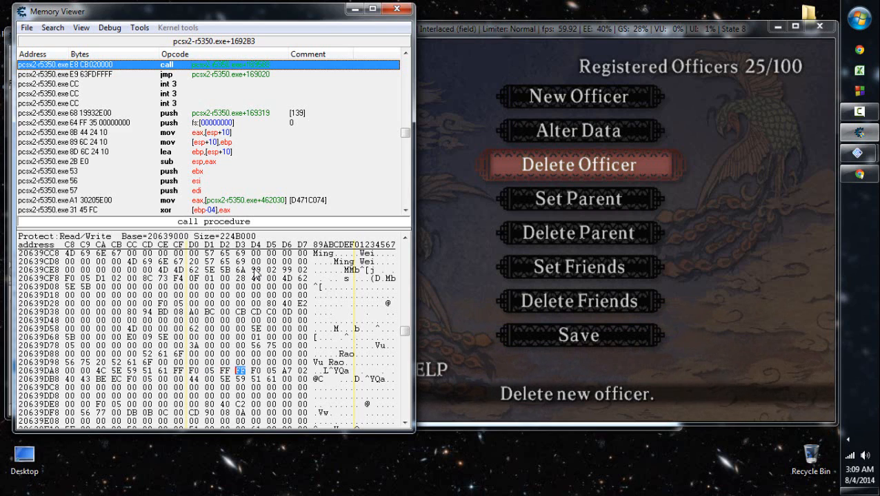
- Compare the value at 20639CF6 in Ming Wei's record with the two bytes at 20639DB0 in Vu Rao's record
click(289, 270)
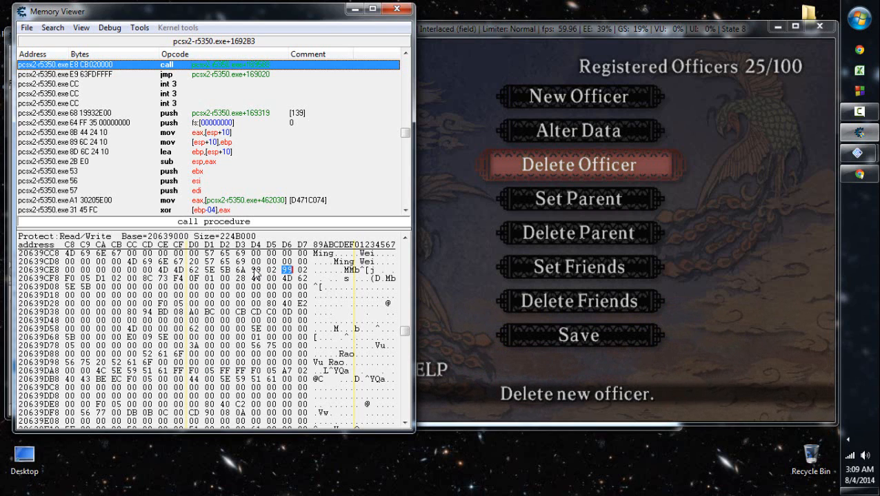
key(Left)
key(Left)
click(209, 371)
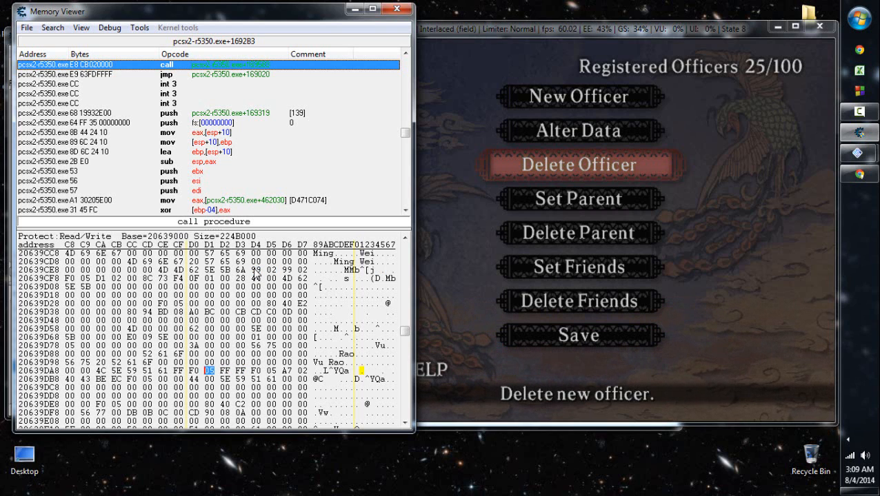
key(Left)
click(574, 320)
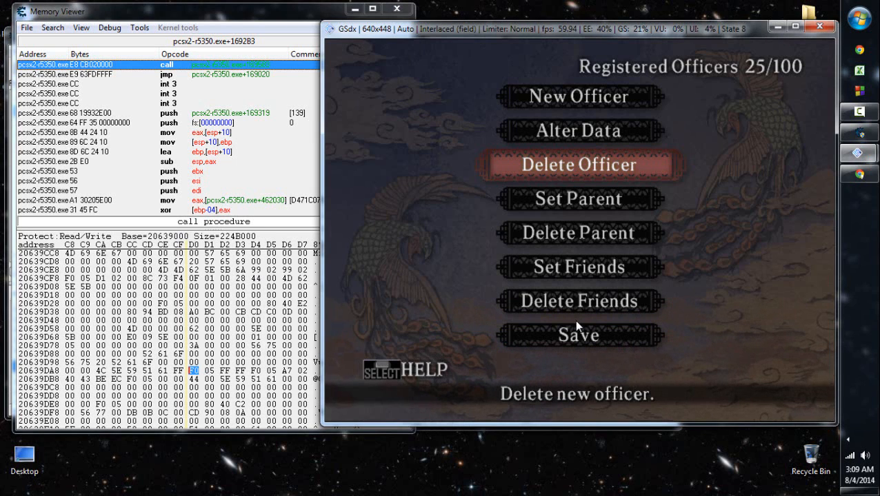
click(213, 371)
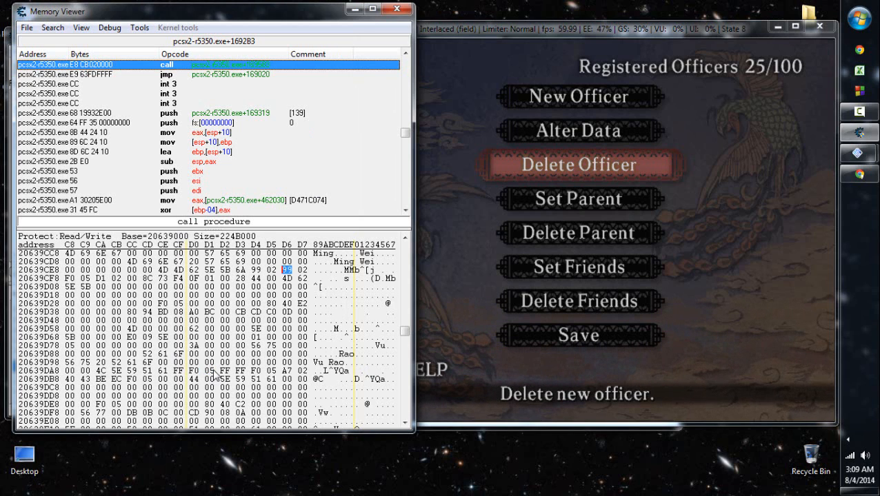
key(Left)
key(Left)
key(Right)
key(Right)
key(Left)
key(Left)
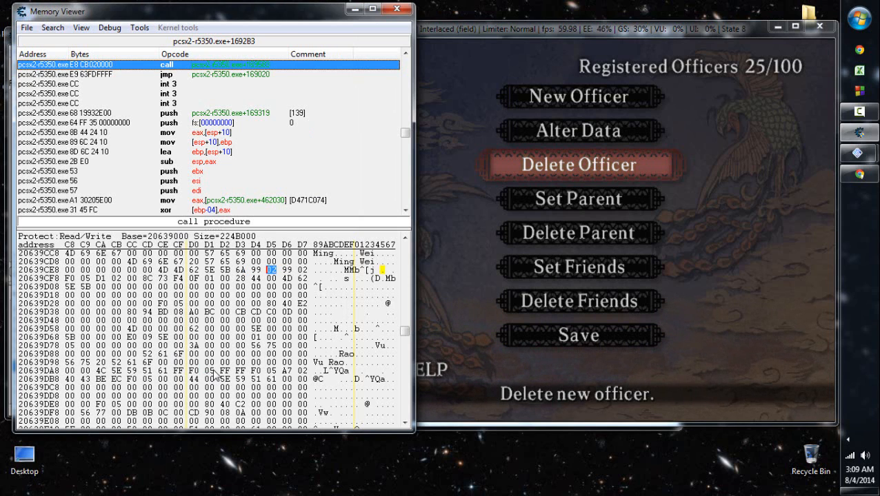
key(Right)
key(Left)
key(Right)
key(Left)
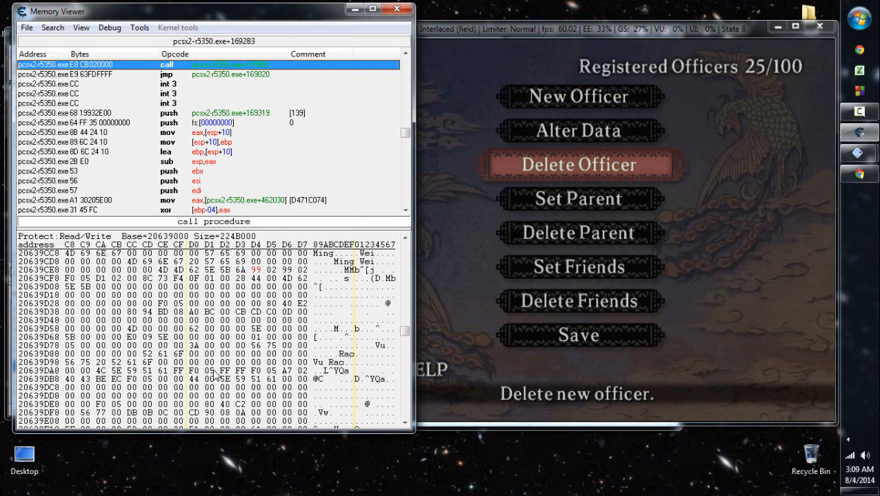
key(Right)
key(Left)
key(Right)
key(Left)
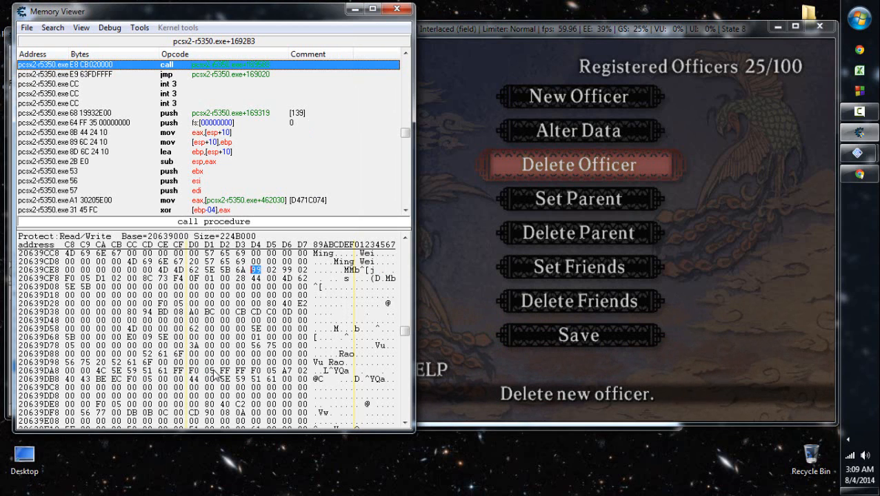
key(Right)
key(Left)
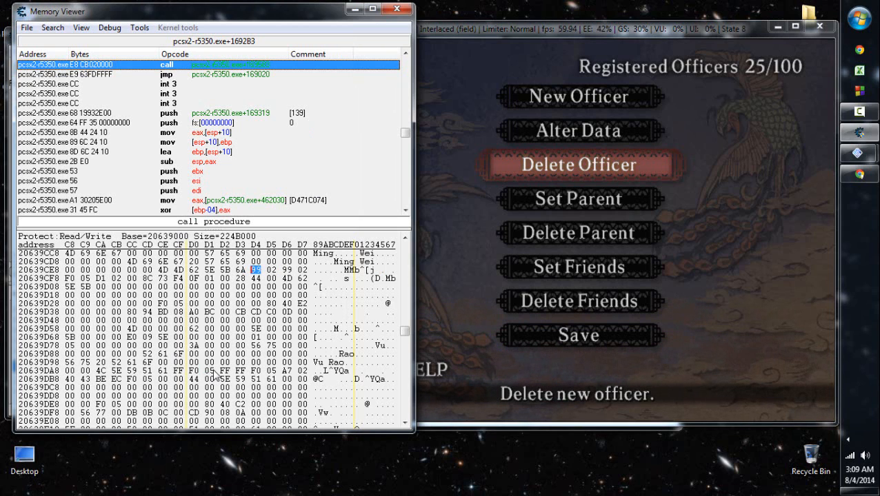
key(Right)
key(Left)
key(Right)
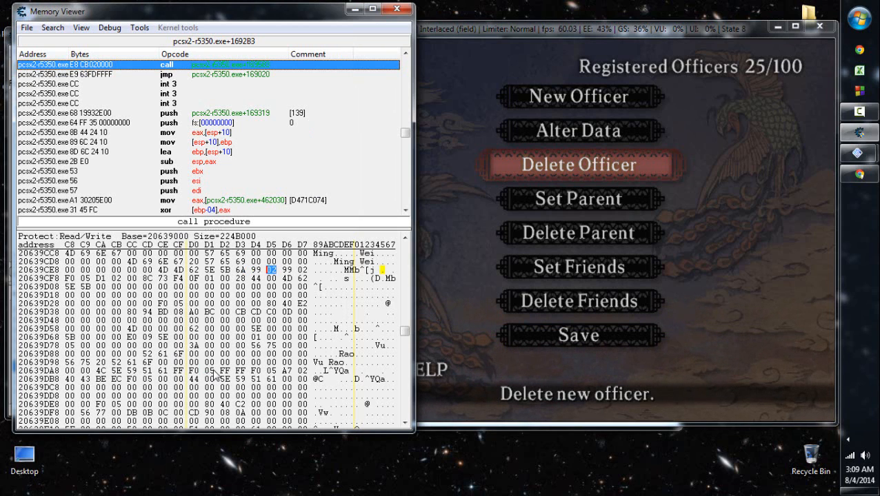
key(Left)
key(Right)
key(Left)
click(524, 247)
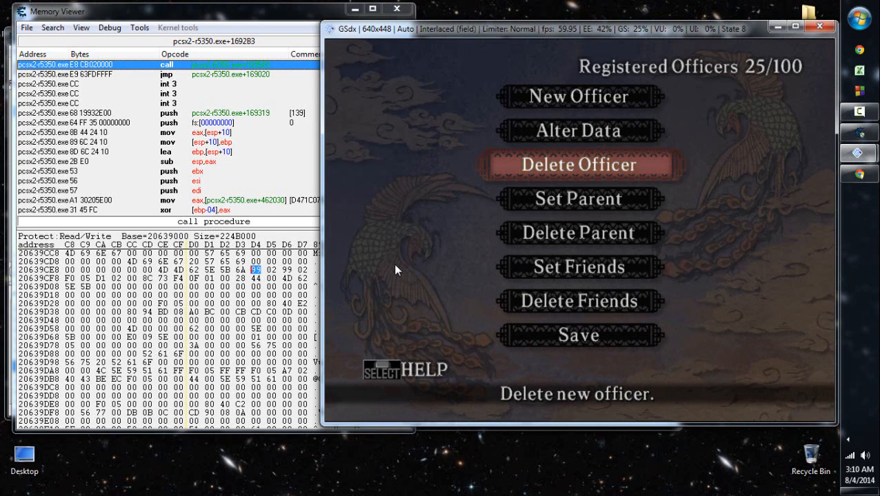
- Add address 20639CF6 from Ming Wei's record to the address list with the description "MORFO Parent"
click(271, 270)
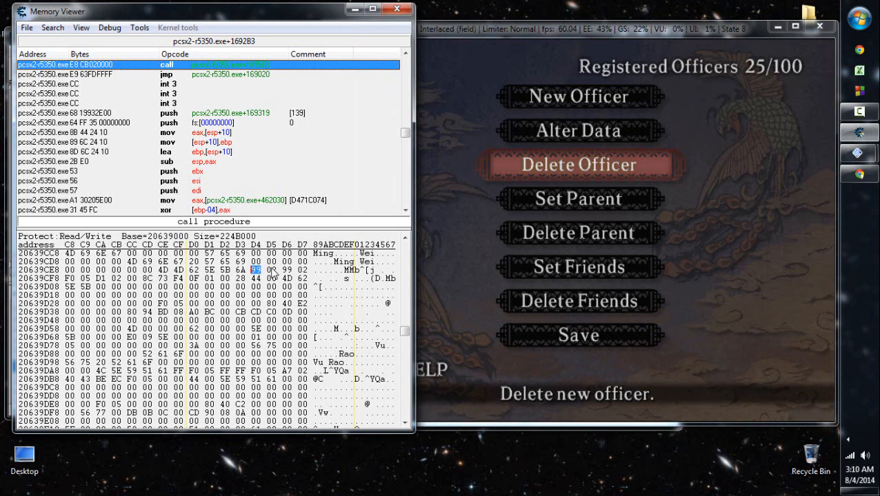
key(Right)
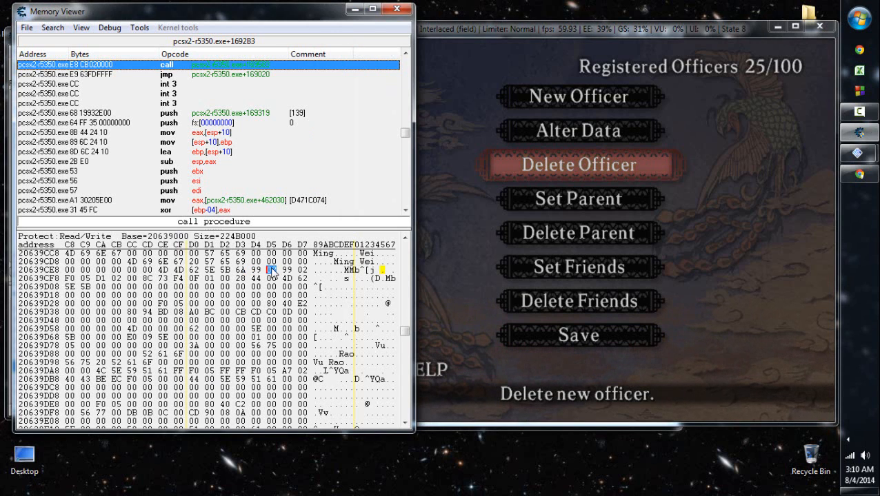
key(Left)
key(Right)
key(Right)
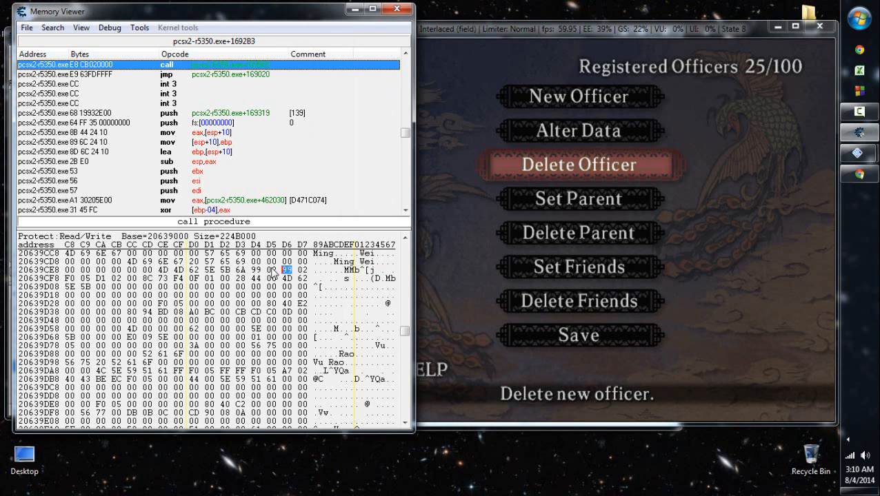
right_click(273, 272)
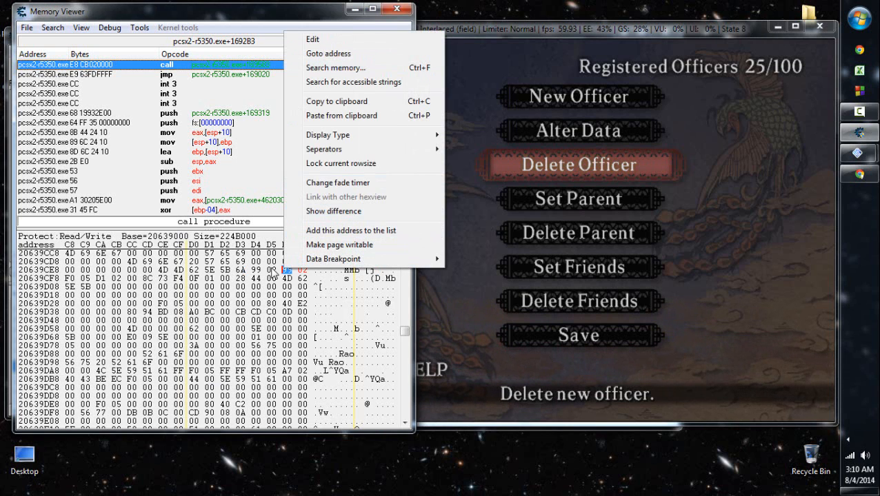
key(Return)
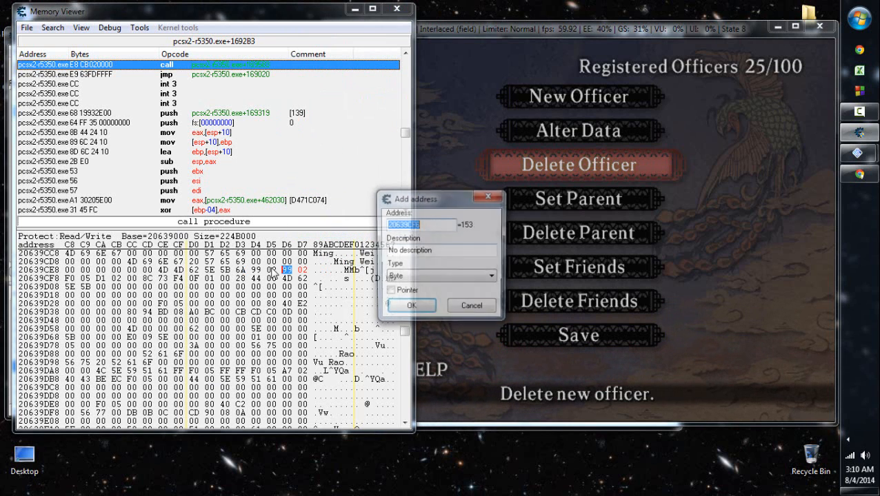
key(Tab)
text(MORFO Parent)
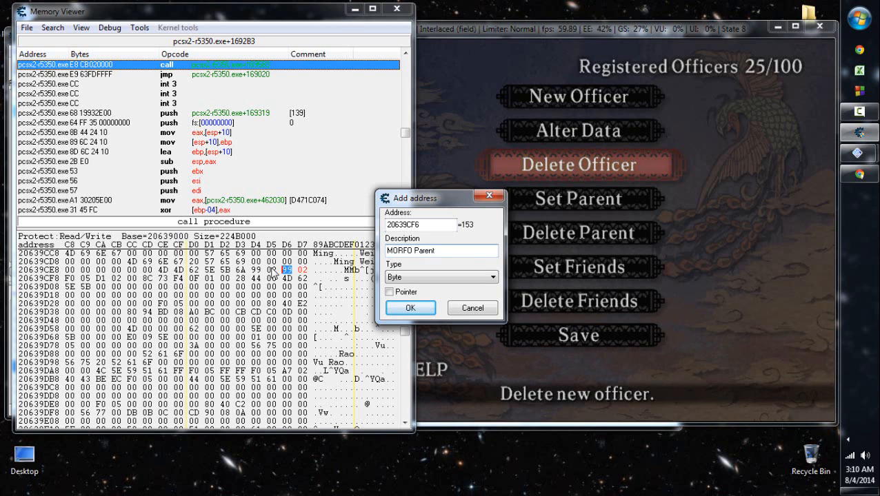
key(Tab)
key(alt+Down)
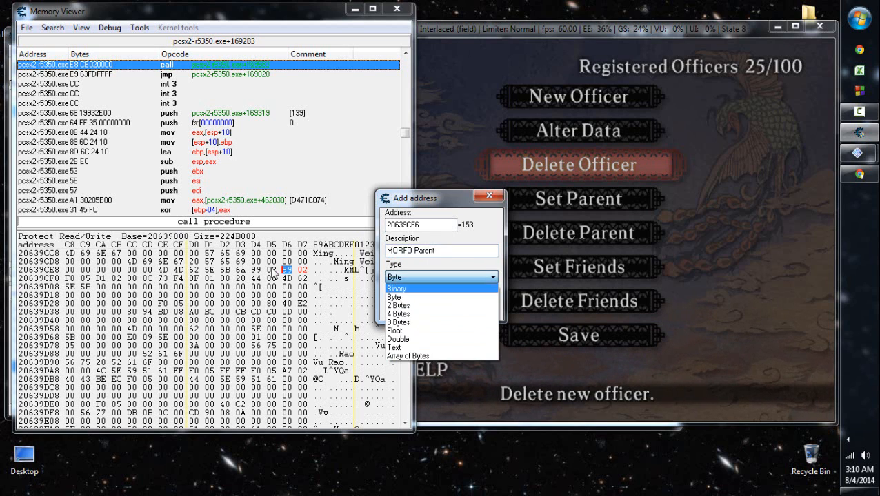
key(Down)
key(Return)
key(Return)
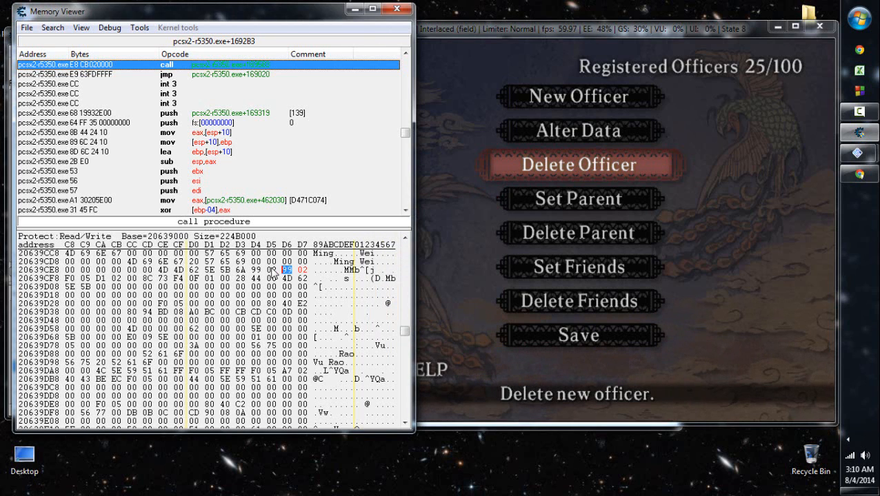
- Save the New Officer data to the memory card in the game and confirm the update
click(272, 271)
click(256, 271)
click(602, 228)
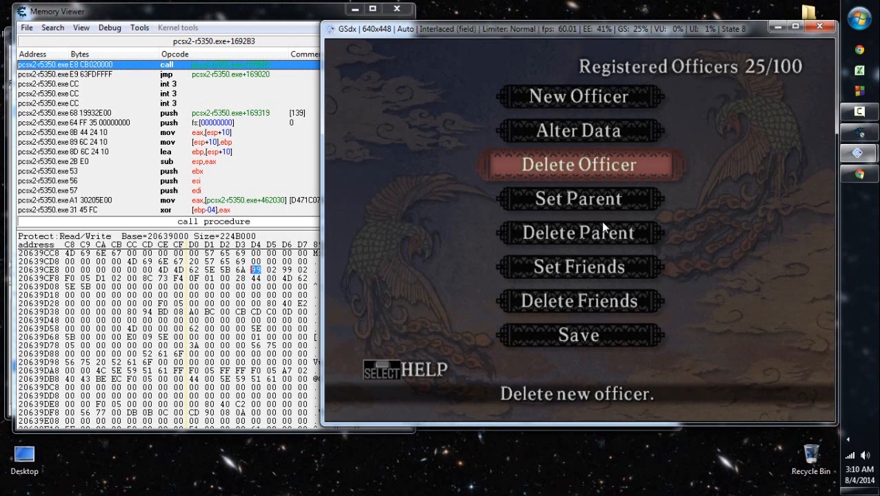
key(Down)
key(Down)
key(Down)
key(Down)
key(Down)
key(Return)
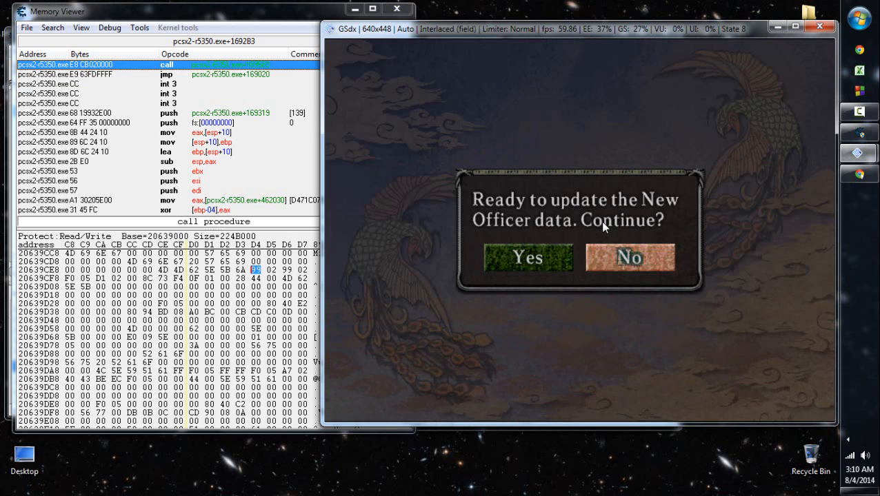
key(Left)
key(Return)
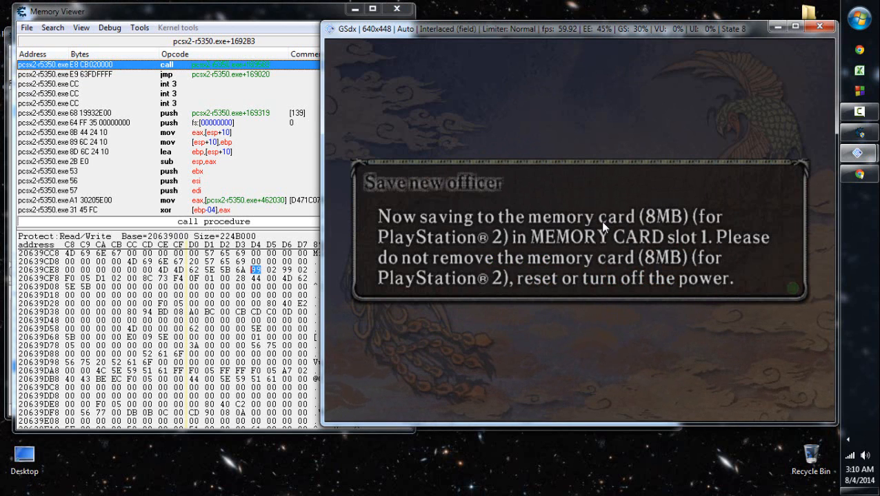
key(Return)
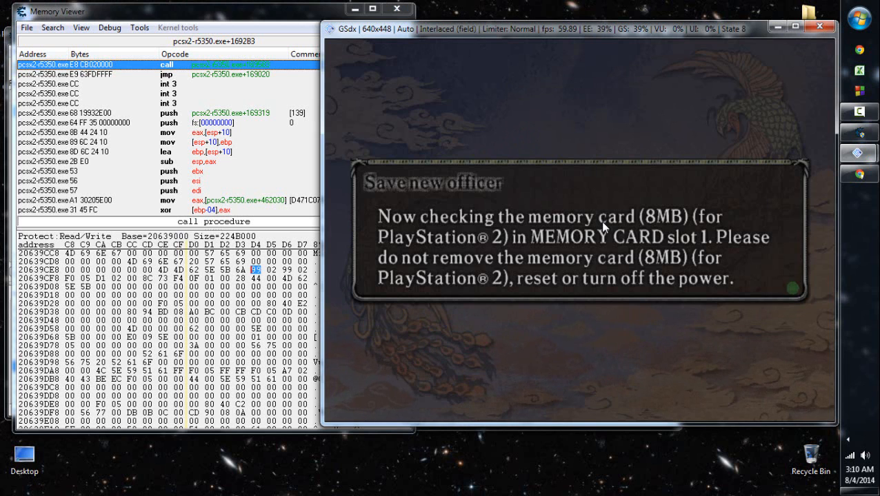
key(Return)
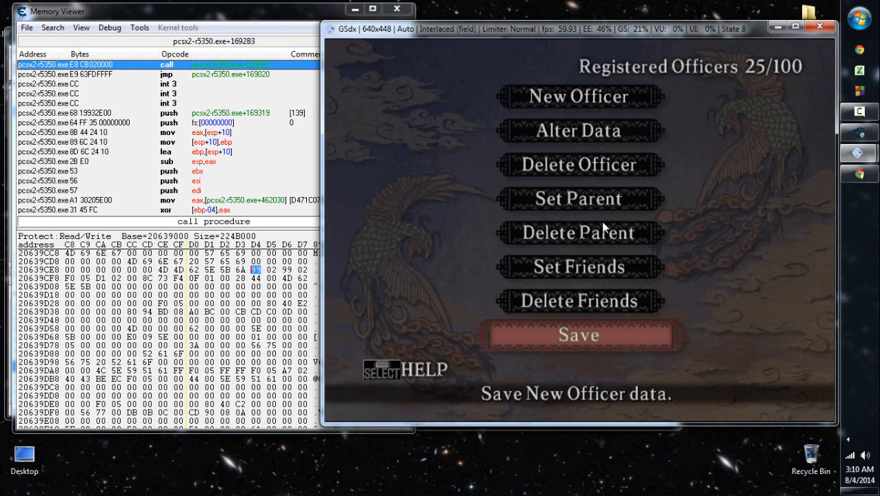
- Leave the officer registration menu and choose the April 199 scenario for a new game
key(Escape)
key(Return)
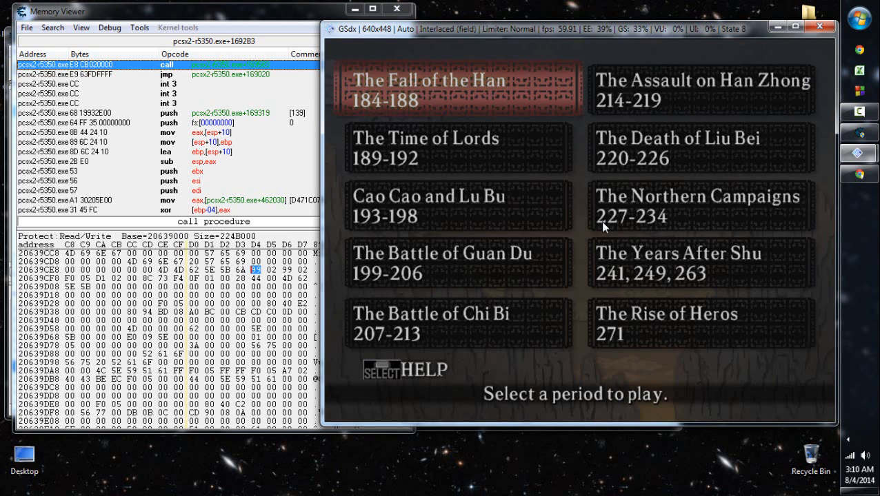
key(Down)
key(Down)
key(Up)
key(Return)
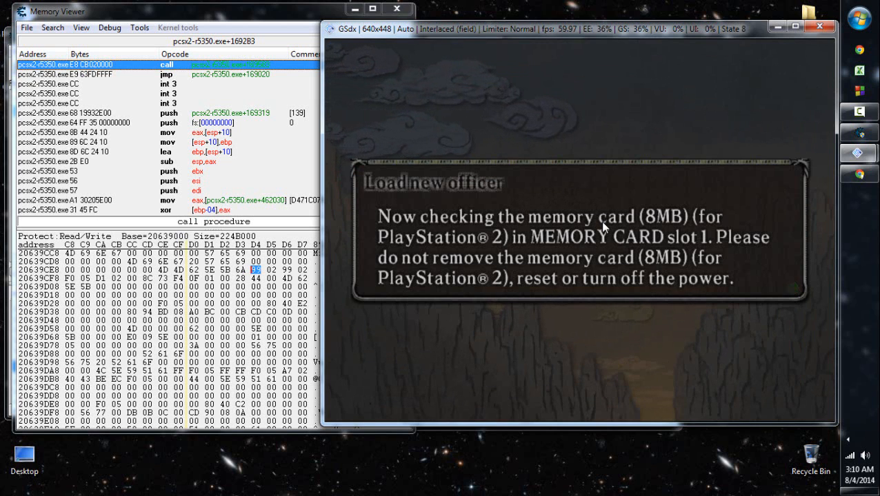
key(Escape)
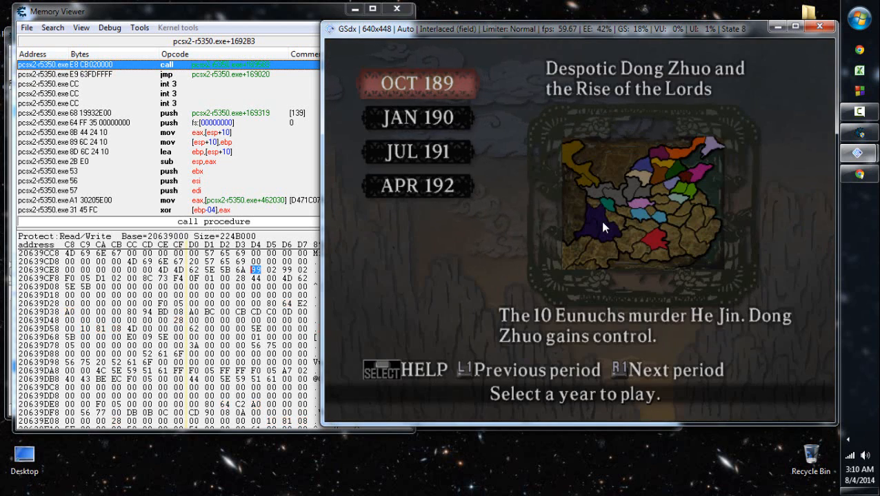
key(r)
key(r)
key(Return)
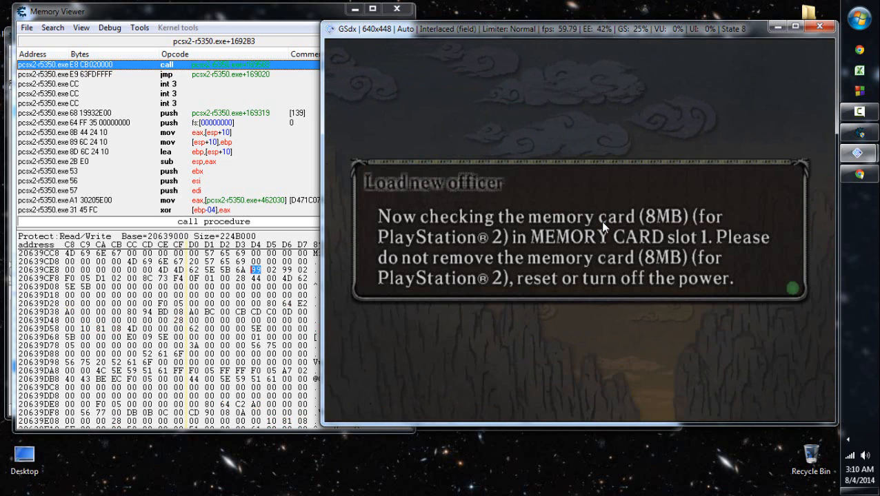
key(Return)
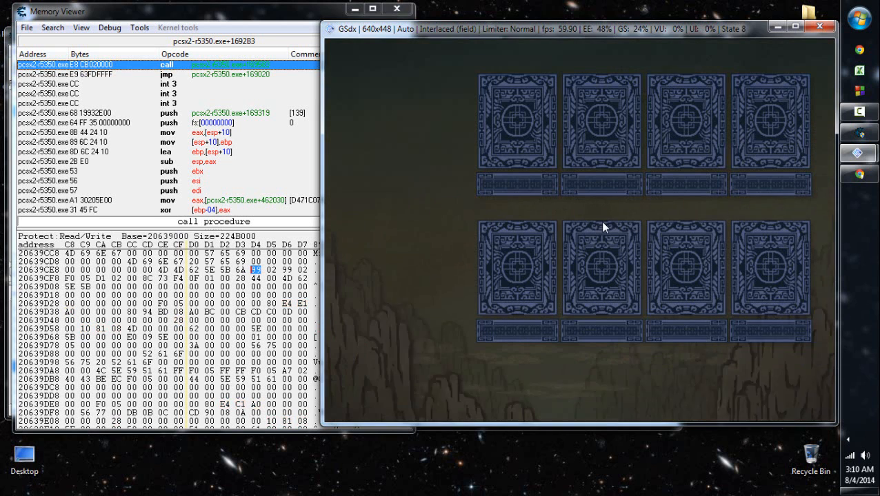
- Pick Ming Wei from the list of free officers as the officer to play
key(Up)
key(Return)
key(Down)
key(Down)
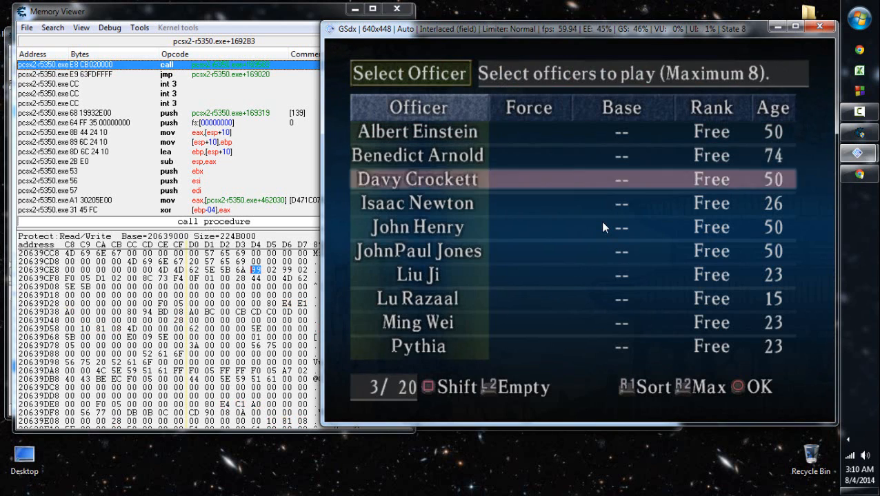
key(Down)
key(Down)
key(Down)
key(Down)
key(Down)
key(Down)
key(Return)
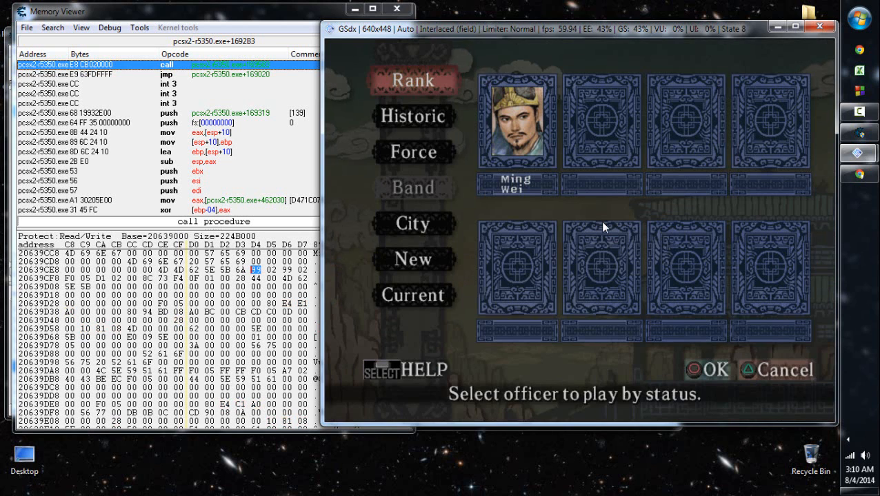
- Confirm the officer selection and finish the game settings to start the game
key(Return)
key(Return)
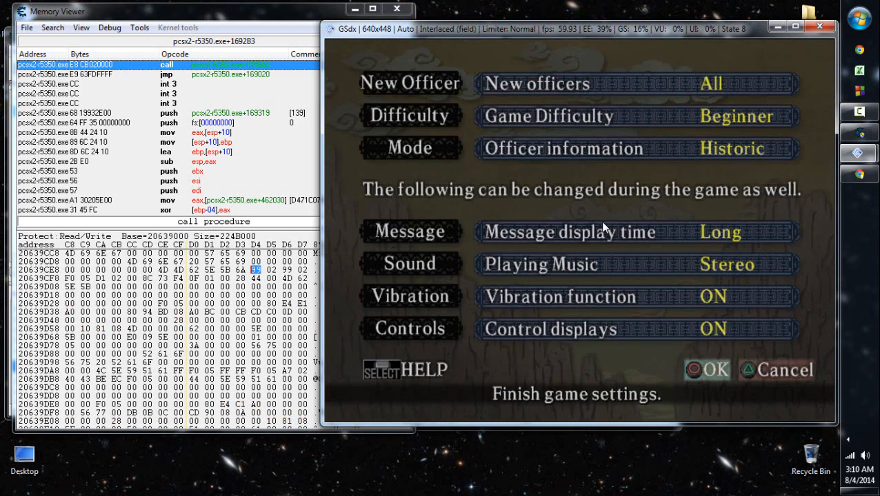
key(Right)
key(Return)
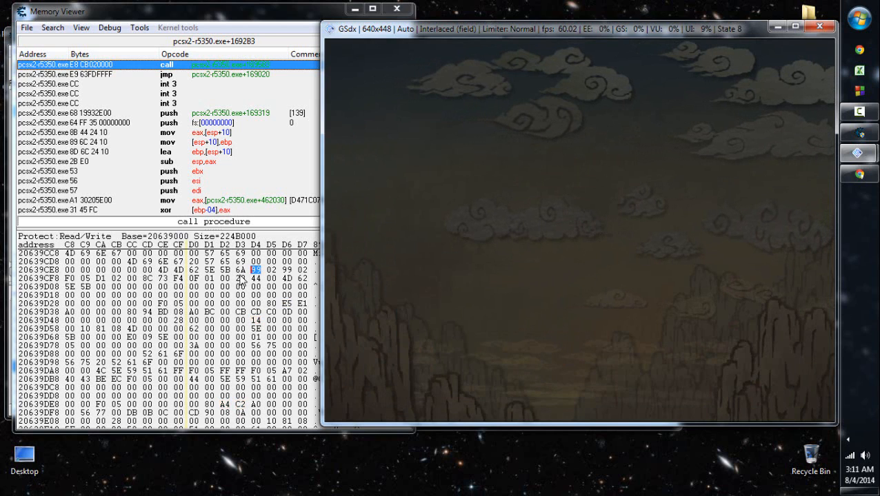
- Advance the game to Ming Wei's April 199 turn while examining the bytes at 20639D54 and 20639D35 in the officer's record
click(256, 320)
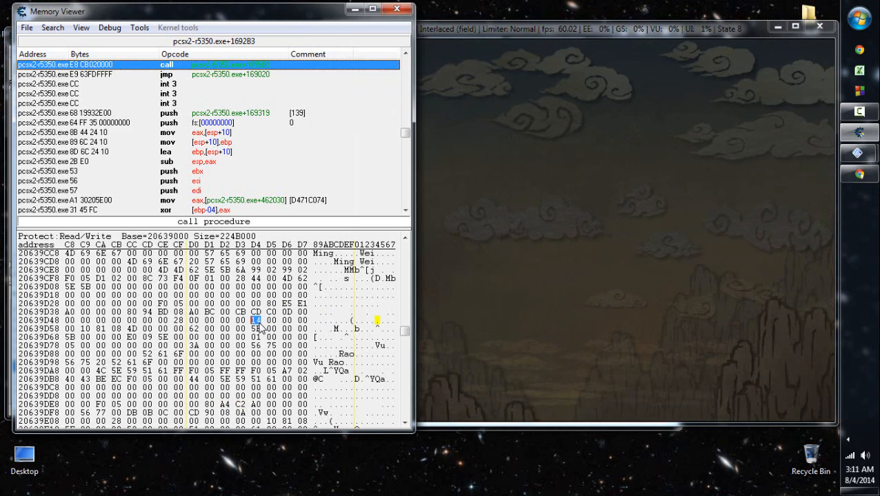
click(638, 243)
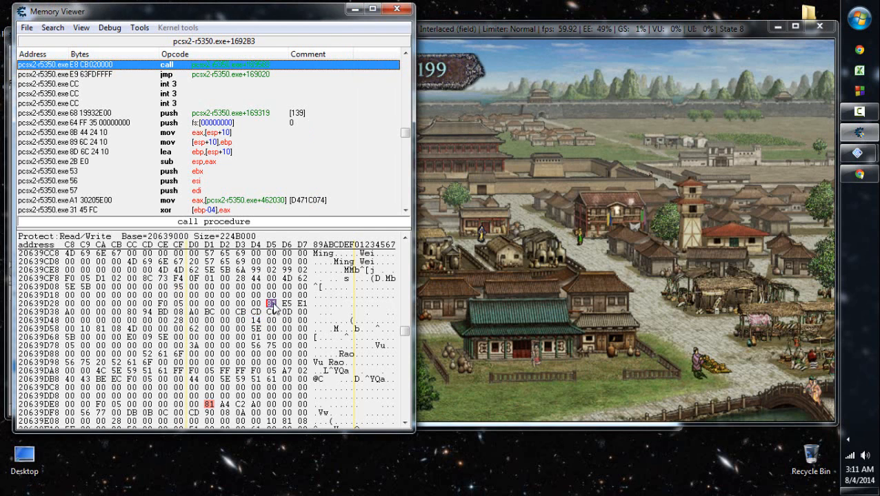
click(528, 299)
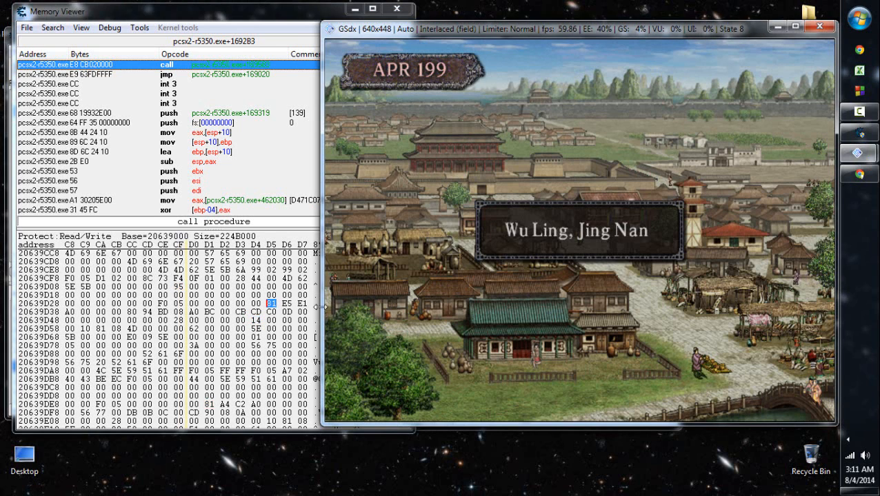
click(285, 307)
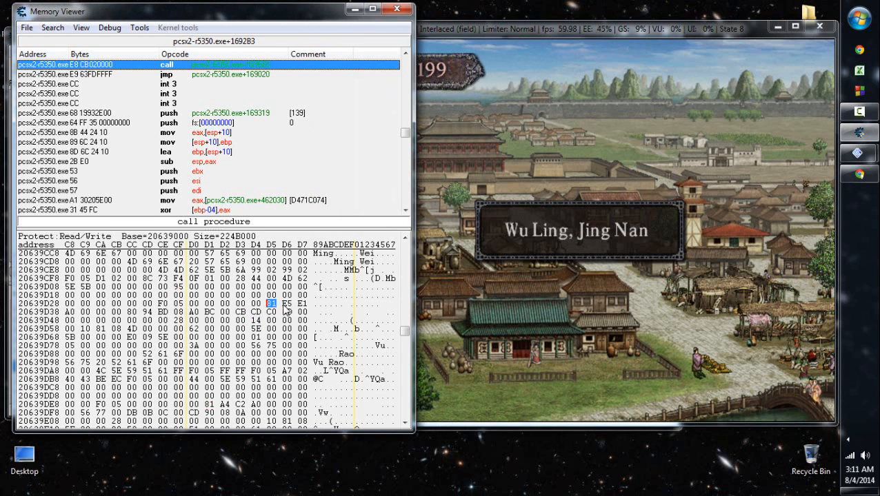
click(590, 258)
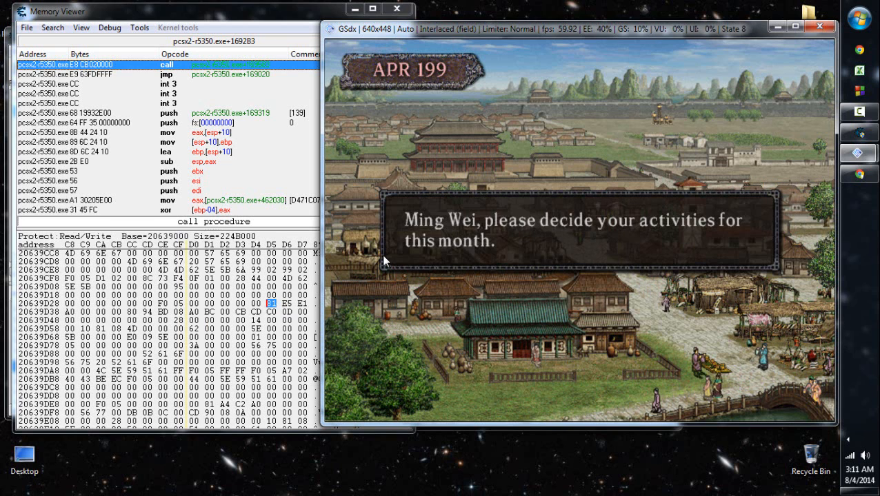
click(492, 244)
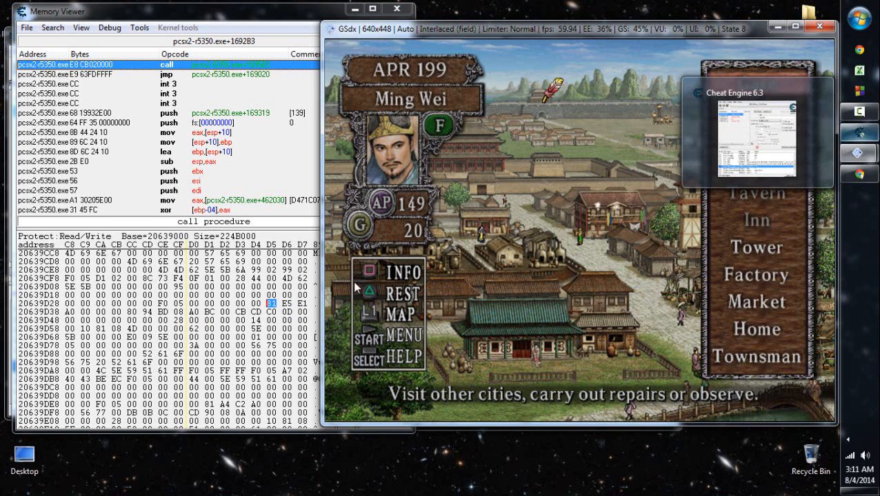
- Check the decimal equivalent of hexadecimal 81 in the browser's converter against Ming Wei's figures in the game and the memory record
click(874, 173)
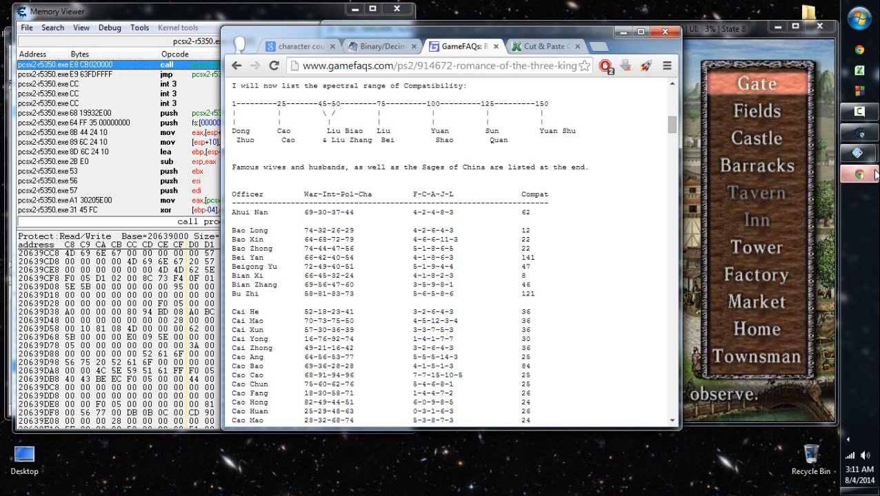
click(372, 45)
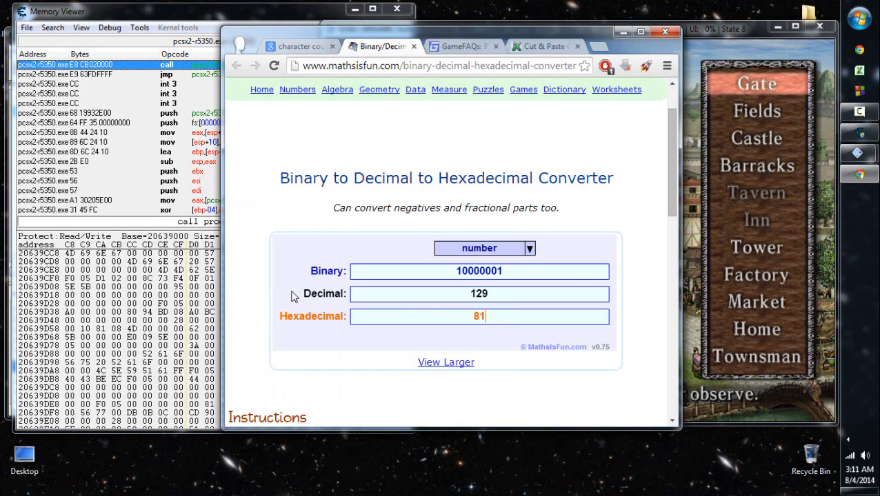
click(707, 233)
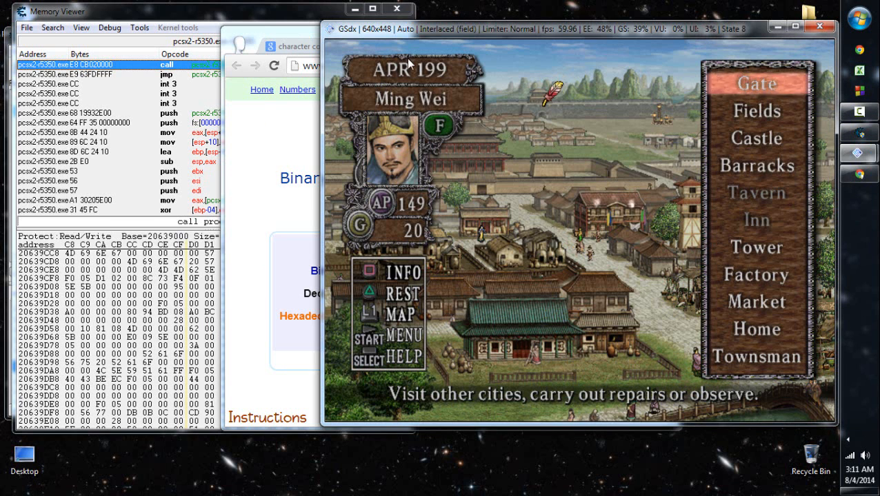
click(273, 158)
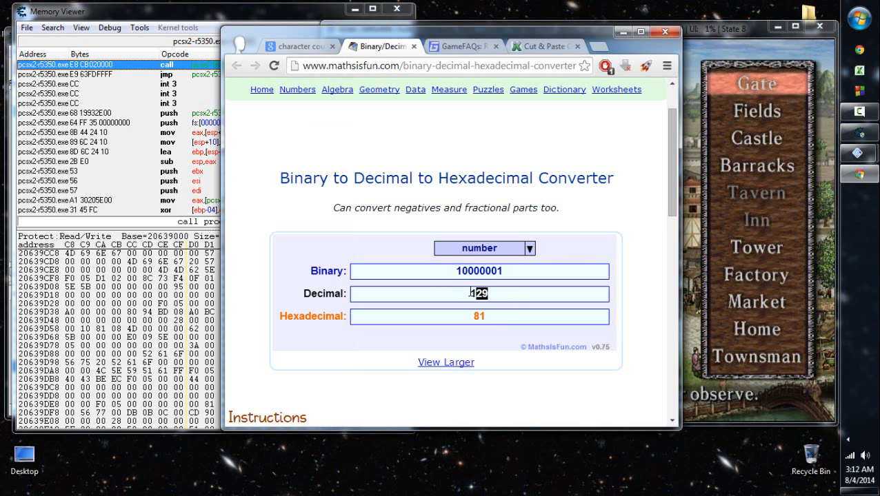
click(692, 238)
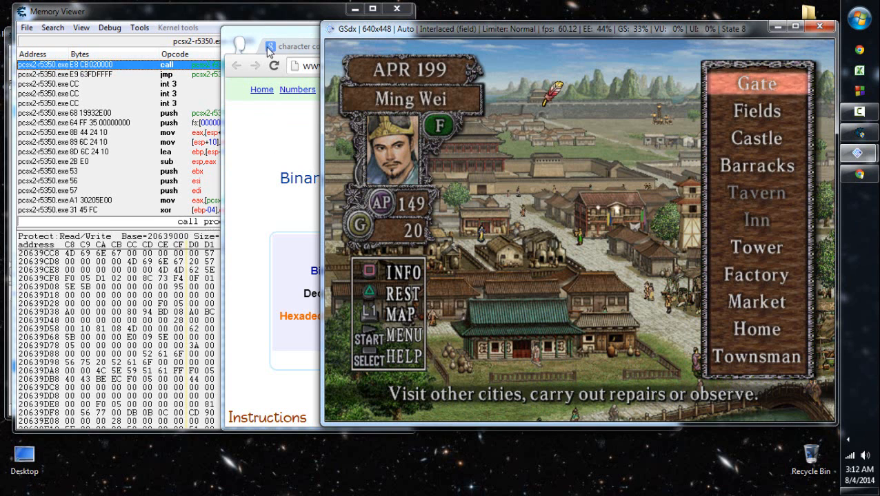
click(269, 24)
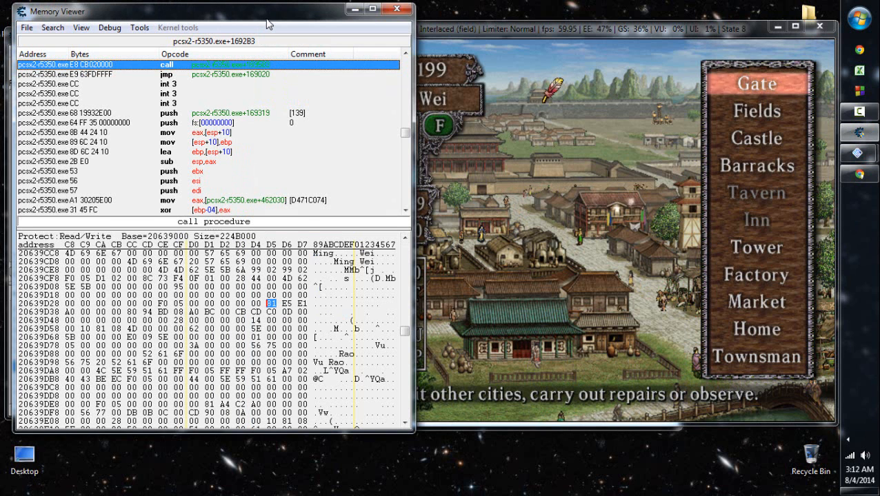
click(549, 272)
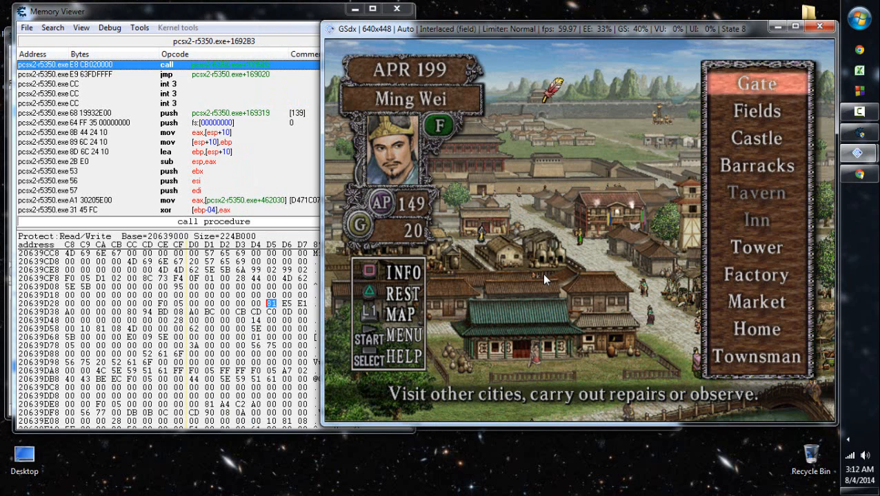
- Set the bytes at 20639D54 and 20639D55 in Ming Wei's record to FF 01 and refresh the gold display in the game
click(255, 324)
click(255, 323)
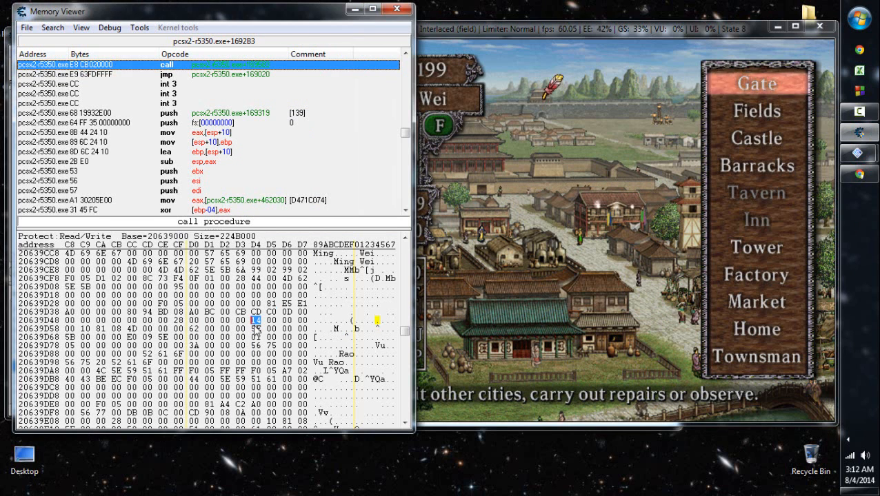
text(FF)
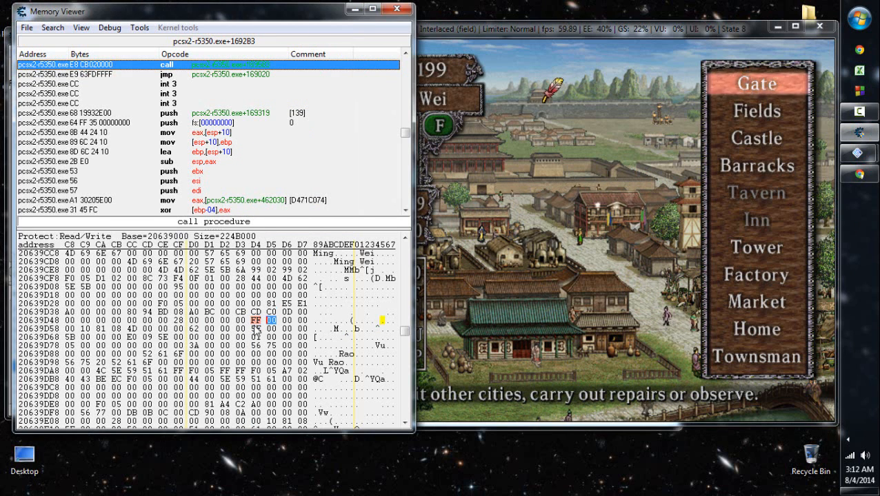
click(559, 256)
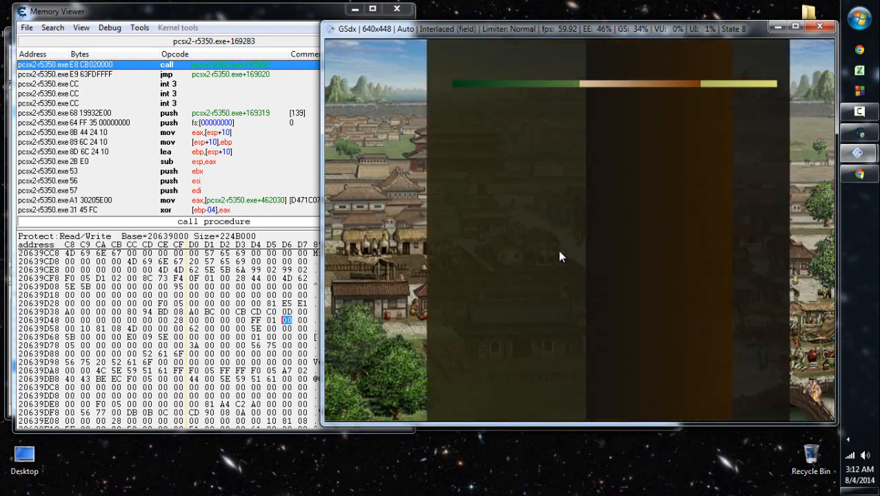
key(Down)
key(Down)
key(Down)
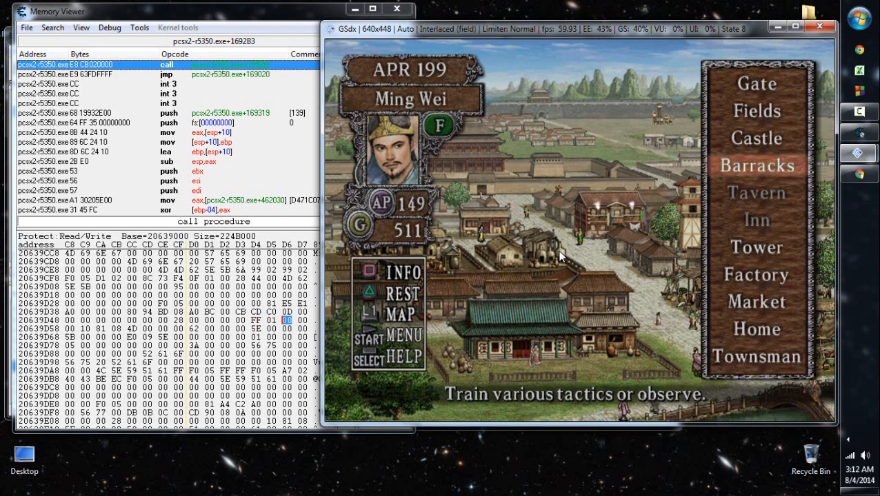
- Change the byte at 20639D55 in Ming Wei's record to F1 and refresh the gold display in the game
click(270, 322)
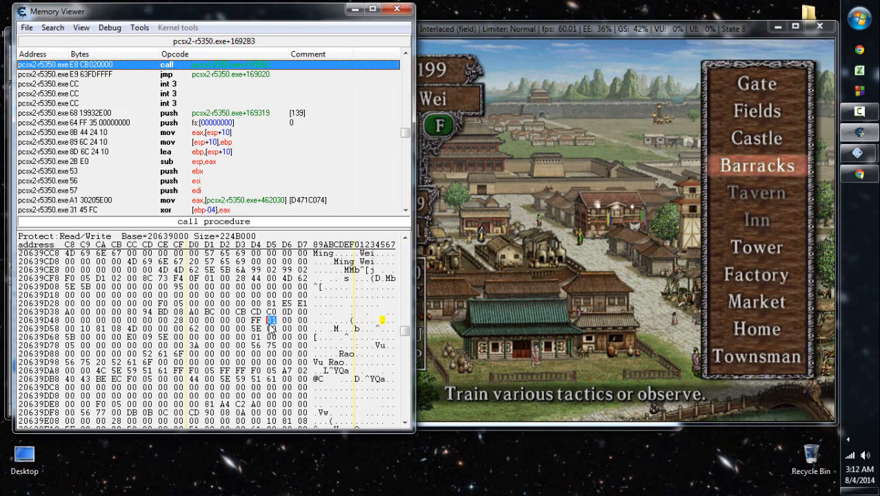
text(f)
click(586, 258)
key(a)
key(x)
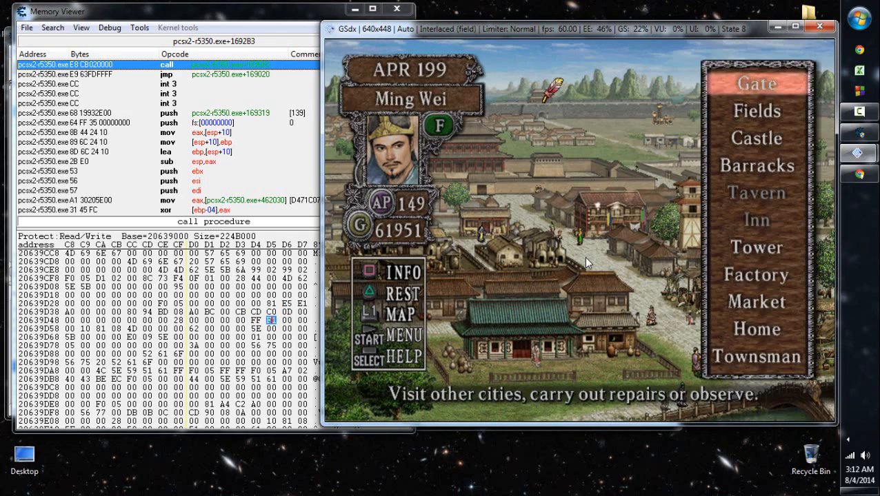
- Buy an item from the merchant at the Market with Ming Wei
key(Up)
key(Up)
key(Up)
key(z)
key(Down)
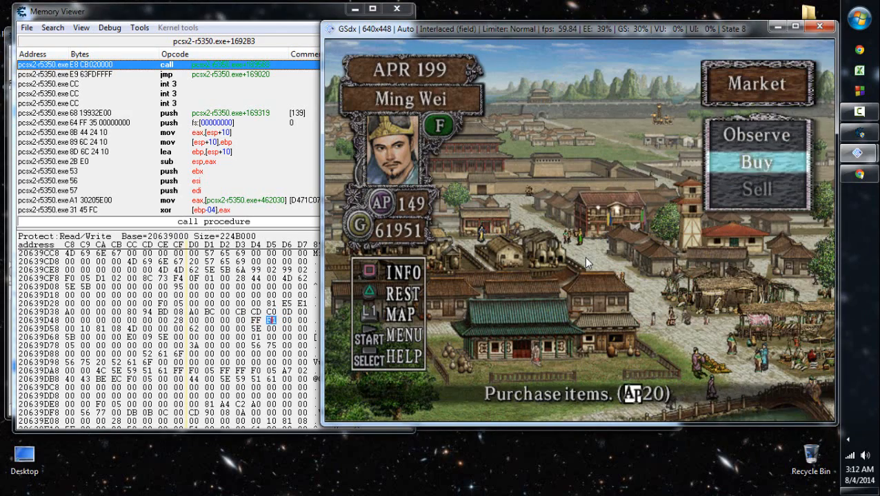
key(z)
key(z)
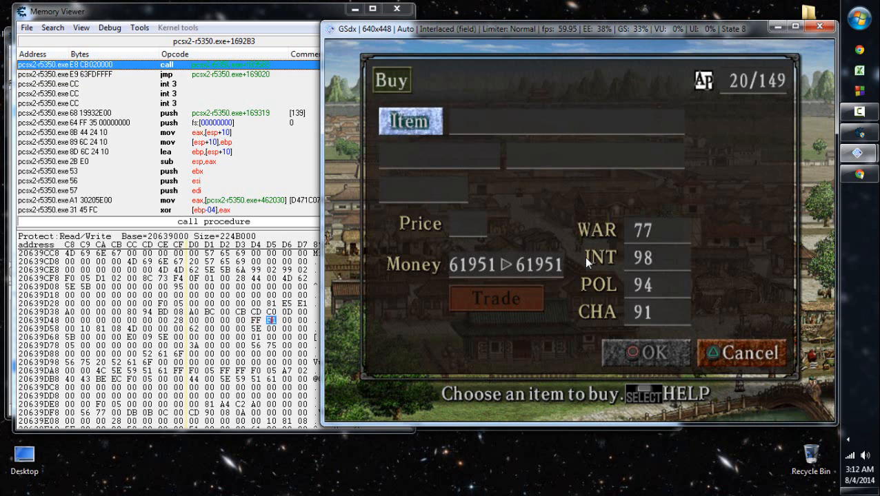
key(z)
key(z)
key(z)
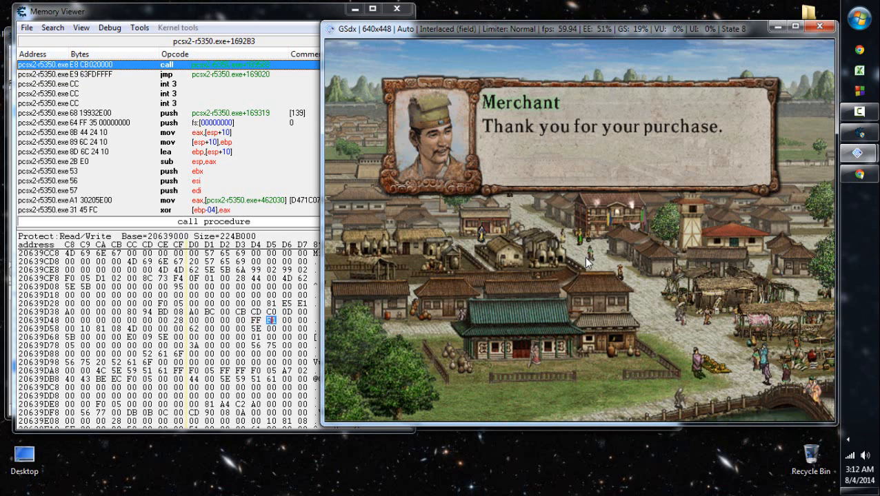
key(z)
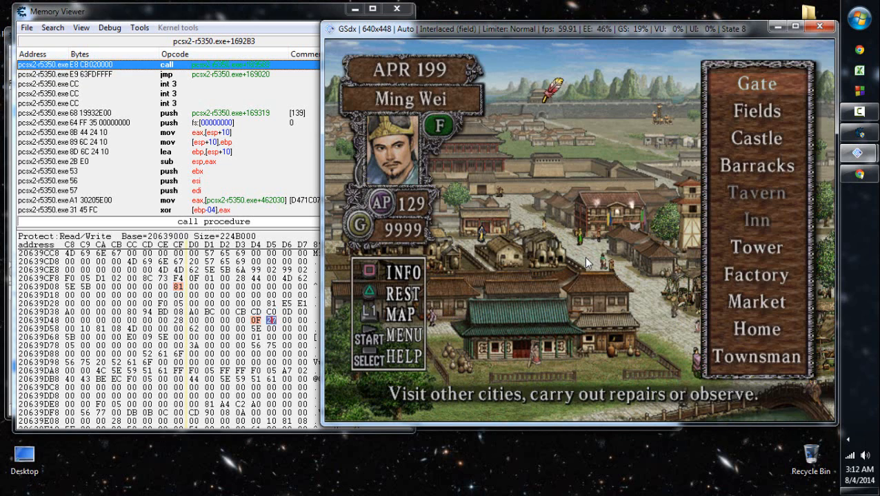
- Examine the bytes at 20639D54 and 20639CFF in Ming Wei's record and return to the game's city view
click(258, 320)
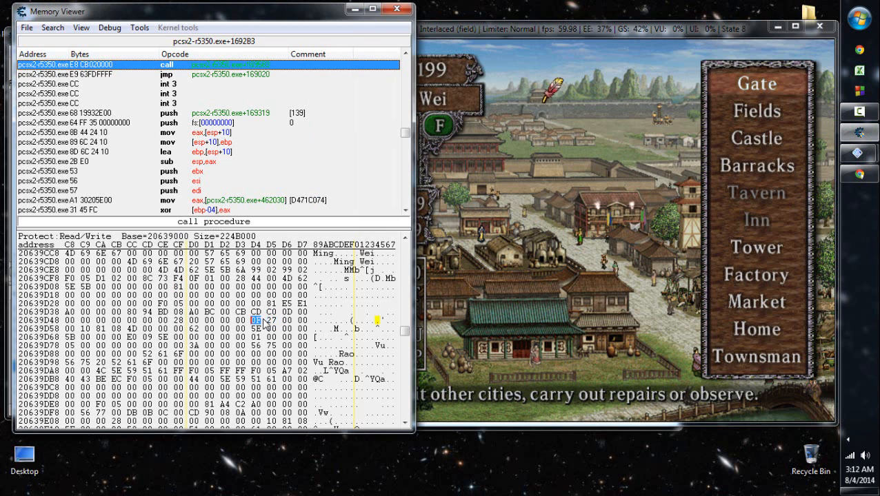
click(179, 280)
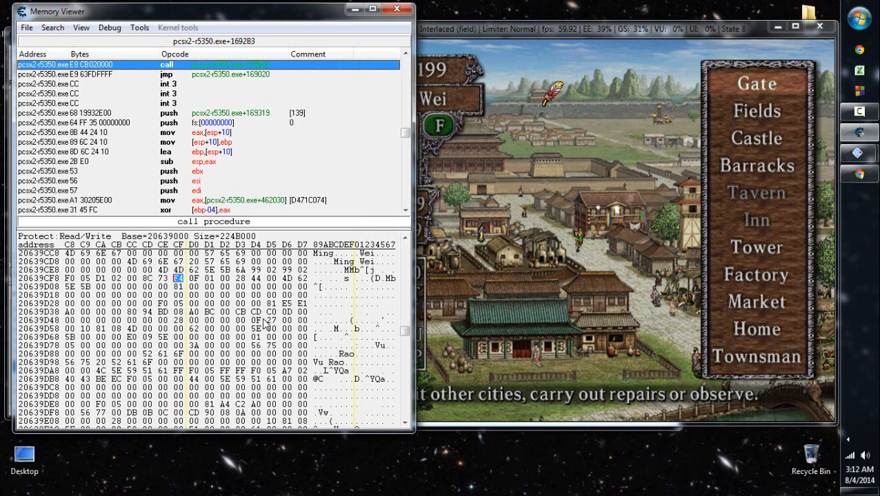
key(alt+Tab)
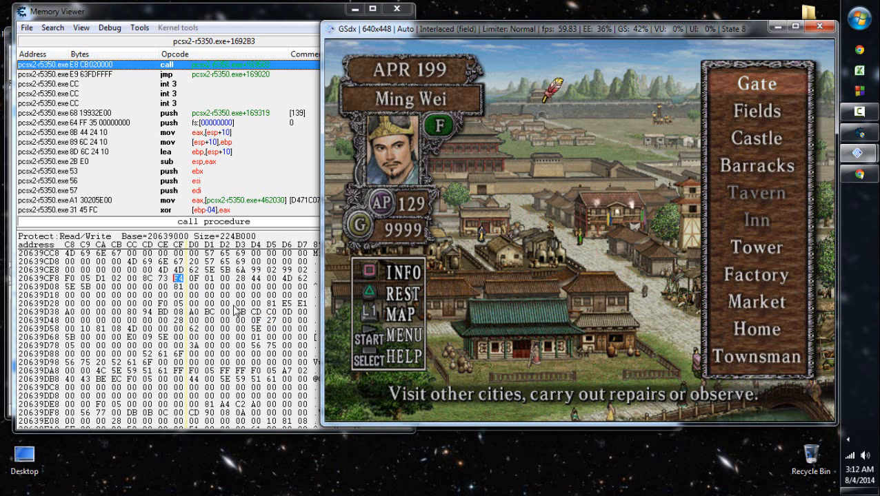
- Perform Observe at the Gate with Ming Wei to spend 20 action points
click(182, 286)
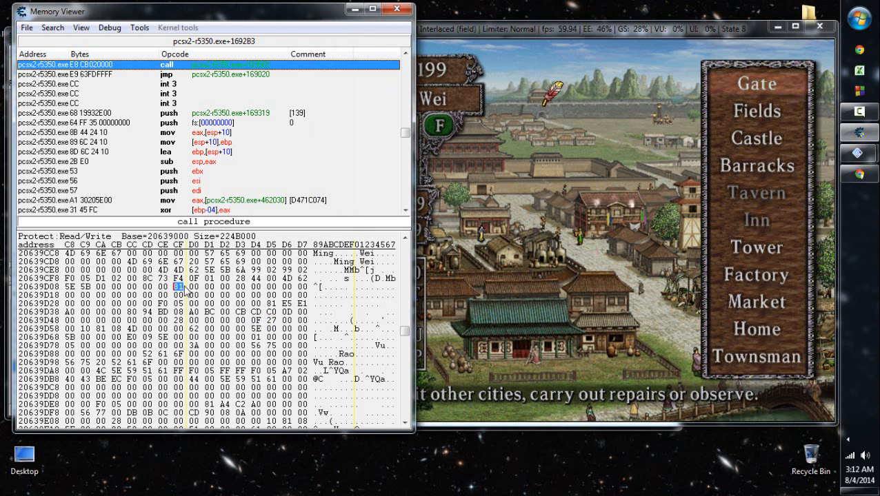
click(567, 280)
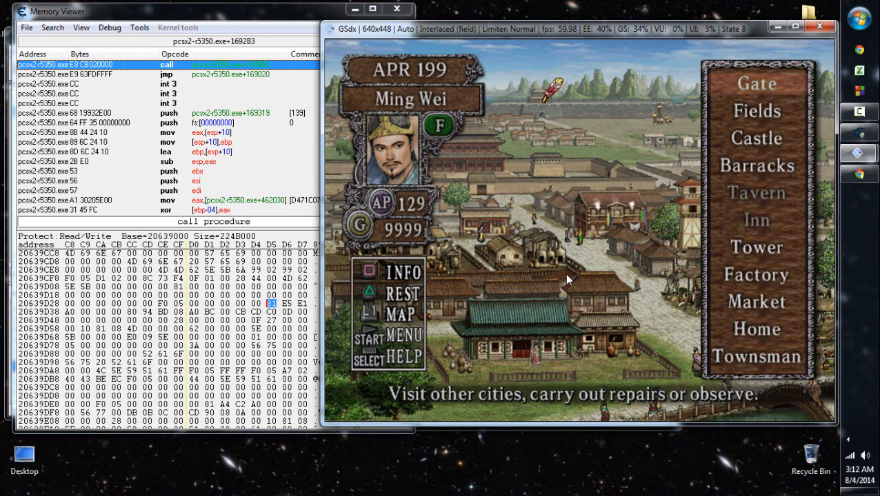
key(x)
key(Down)
key(Up)
key(x)
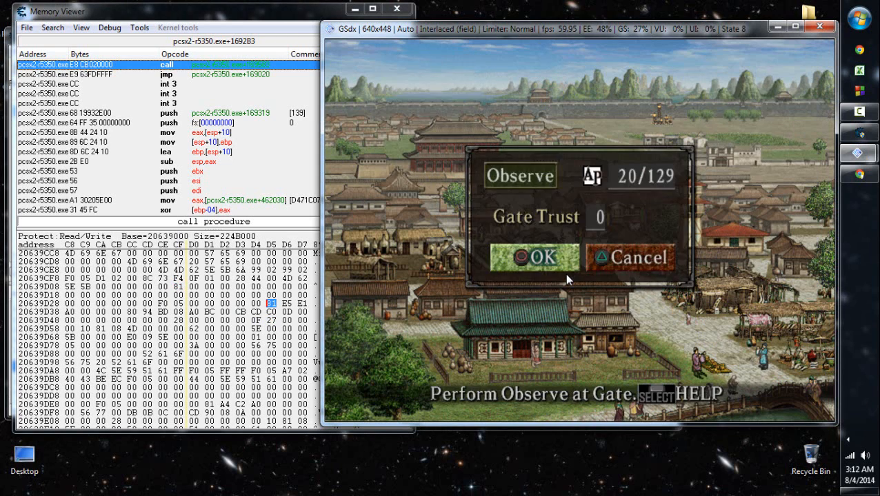
key(x)
key(x)
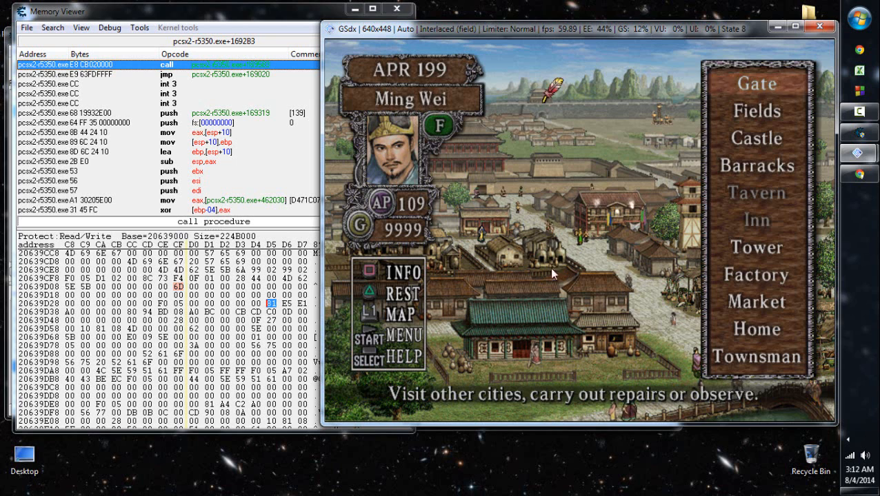
- Add the byte at 20639D0F to the address list with the description "MORFO AP" and type Byte
click(181, 288)
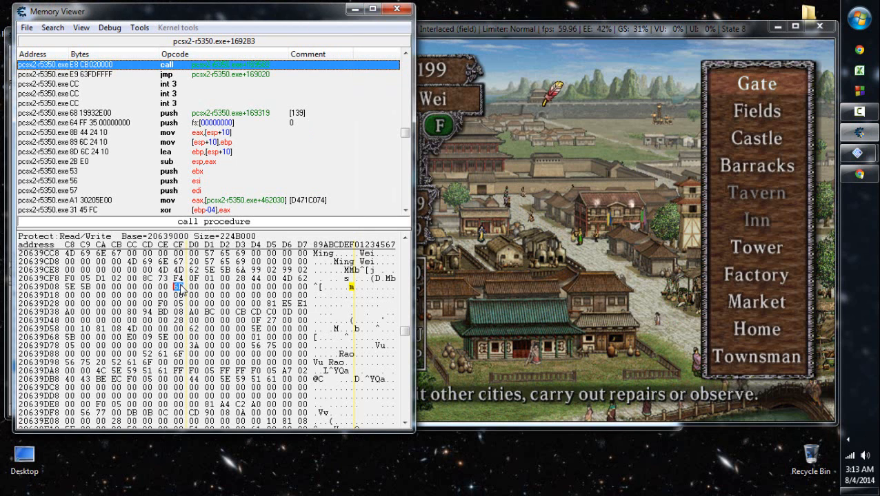
key(alt+Tab)
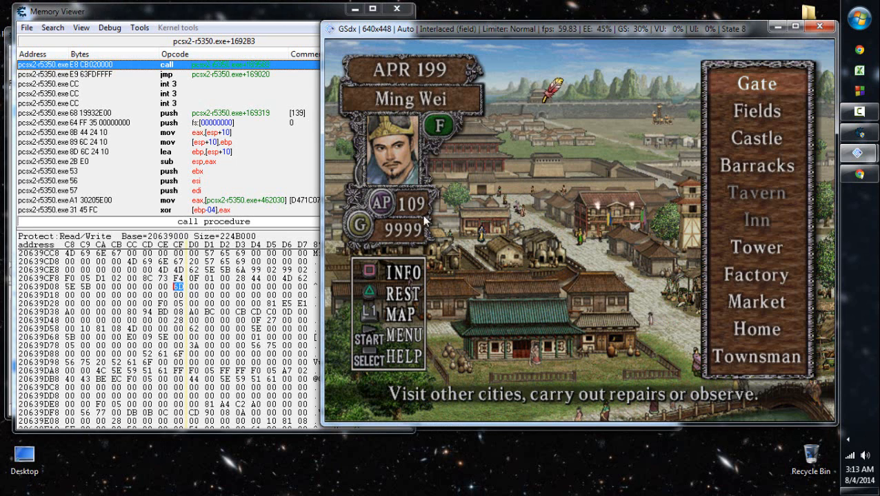
click(181, 293)
right_click(181, 293)
key(Up)
key(Return)
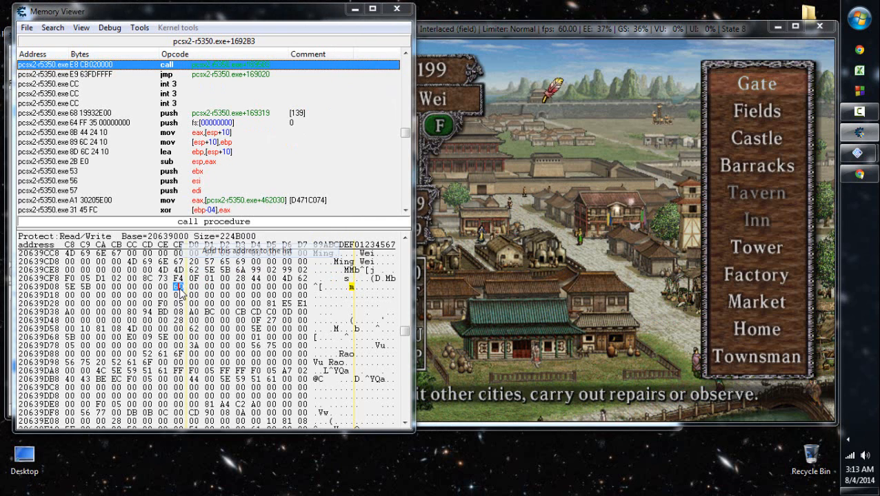
key(Tab)
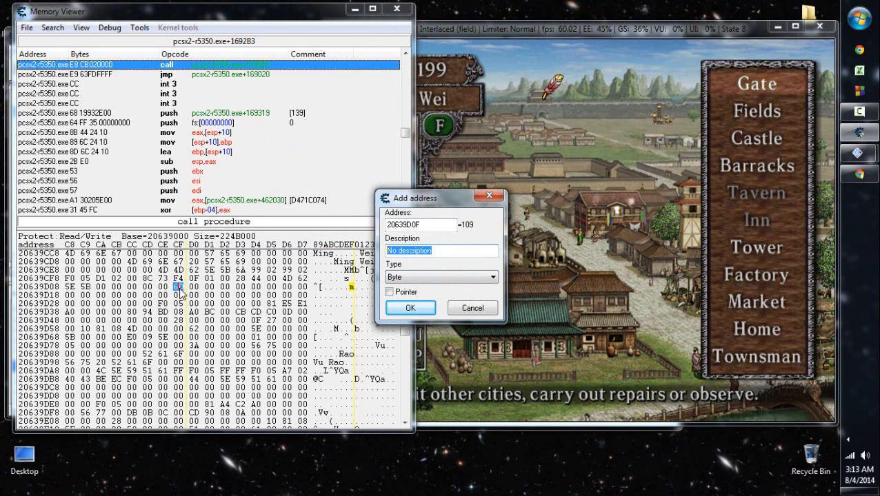
text(MORFO)
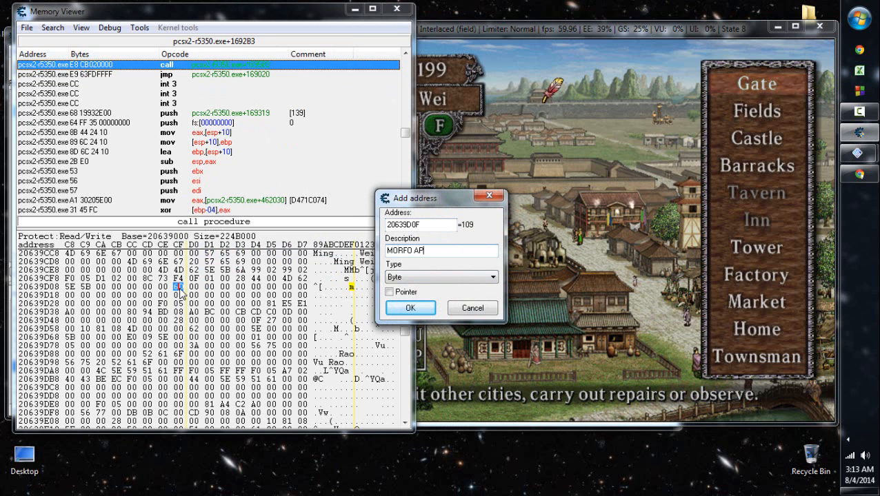
text( AP)
key(Return)
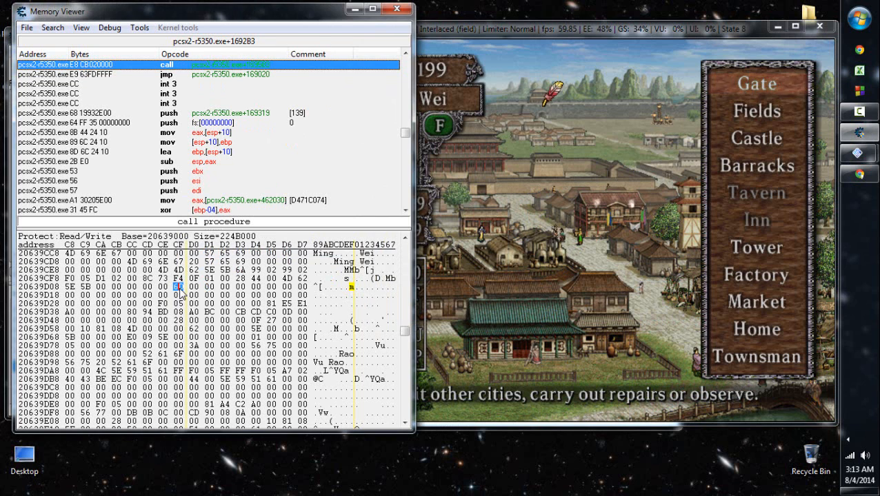
click(596, 245)
click(859, 113)
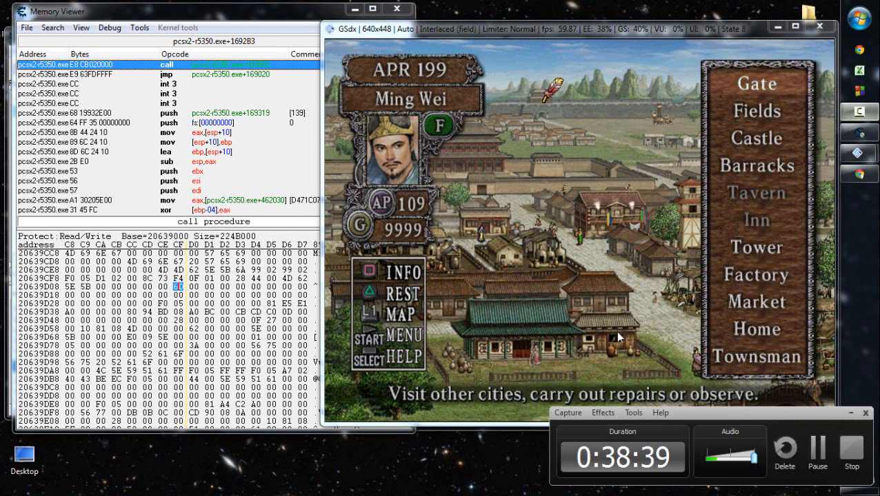
click(852, 414)
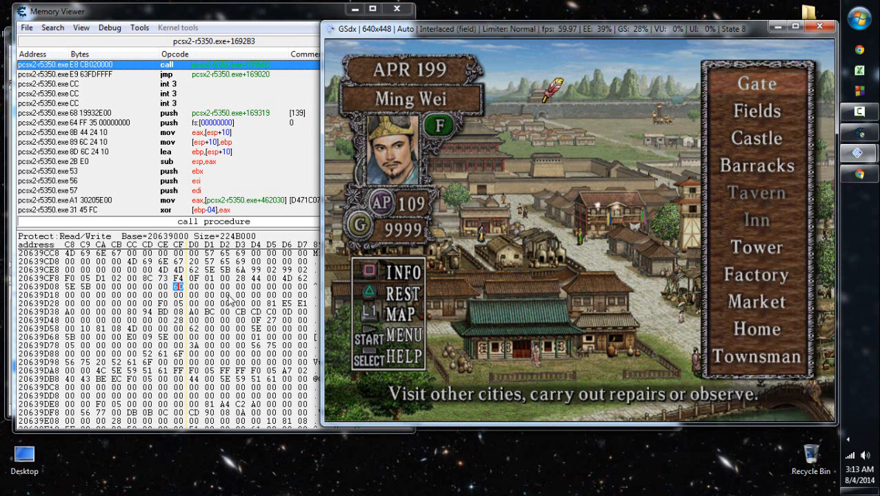
click(9, 363)
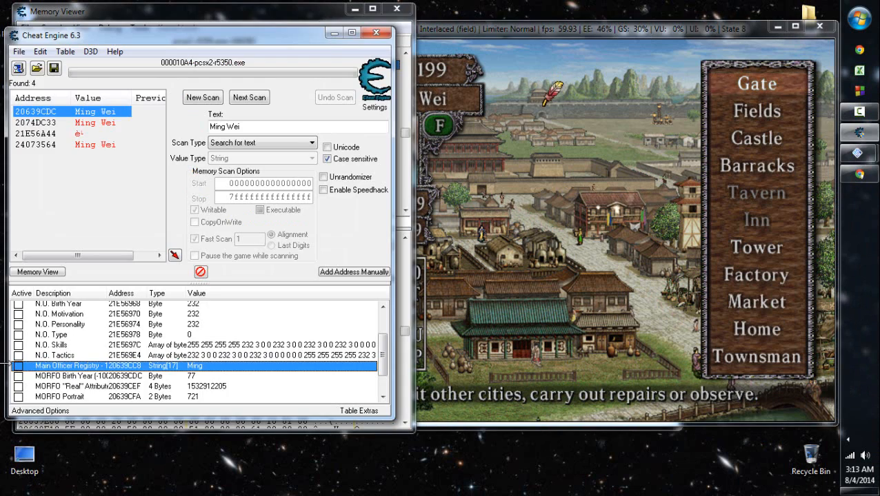
key(ctrl+b)
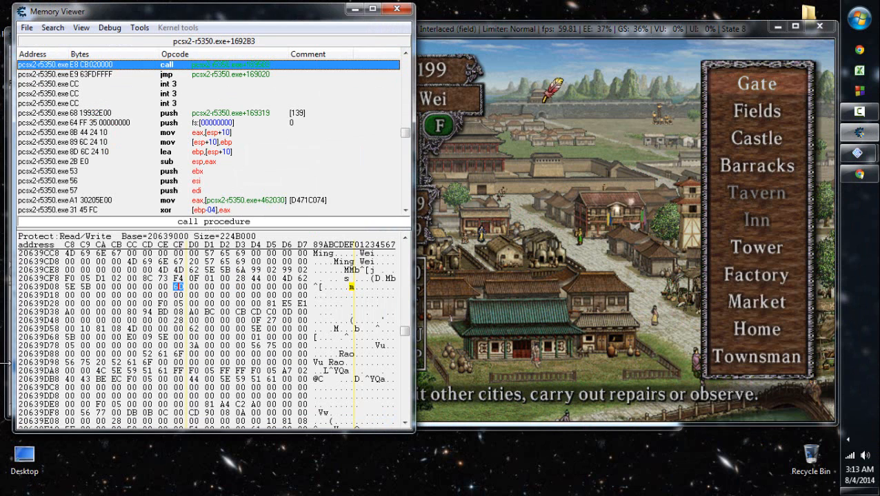
click(537, 190)
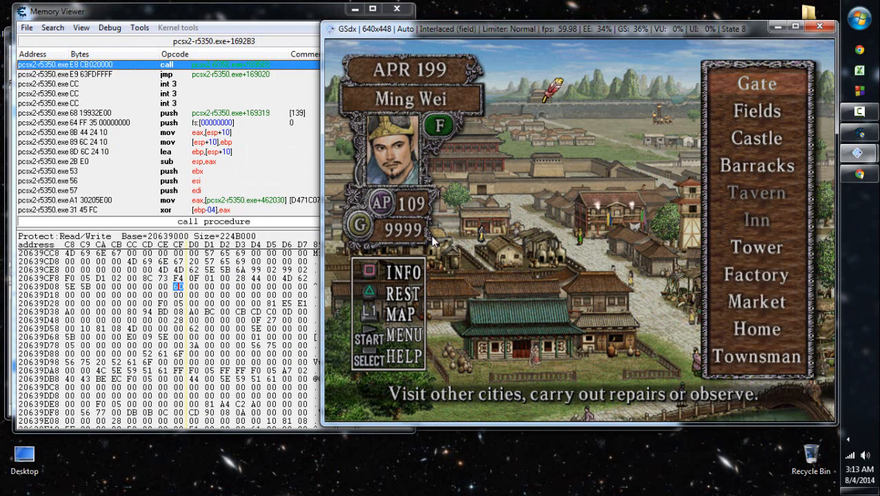
- Set the byte at 20639D55 in Ming Wei's record to 17 and refresh the gold display in the game
click(271, 320)
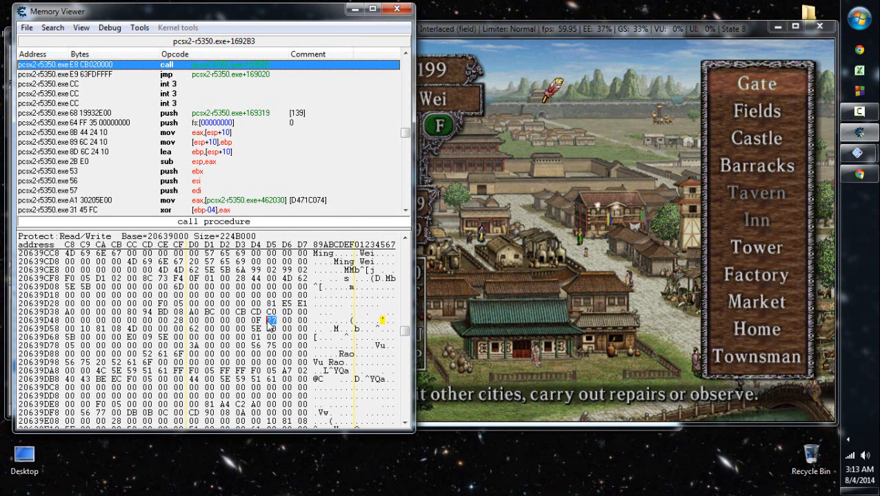
key(Left)
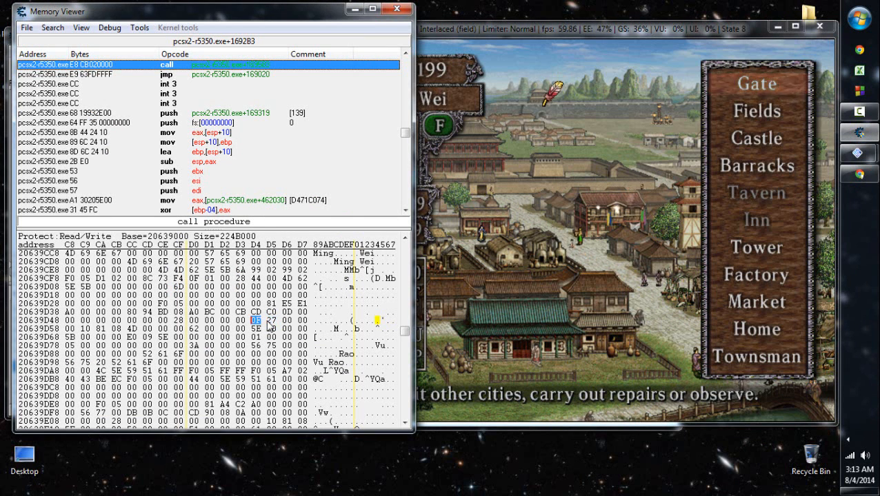
text(0F)
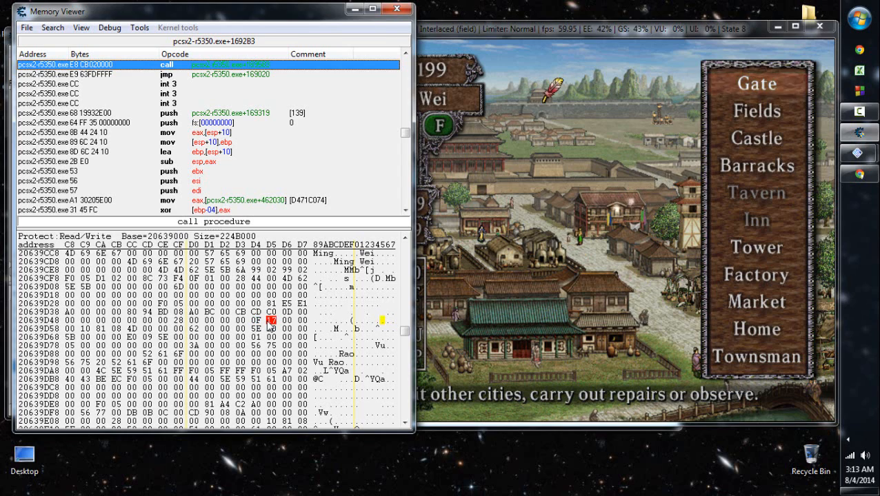
click(528, 240)
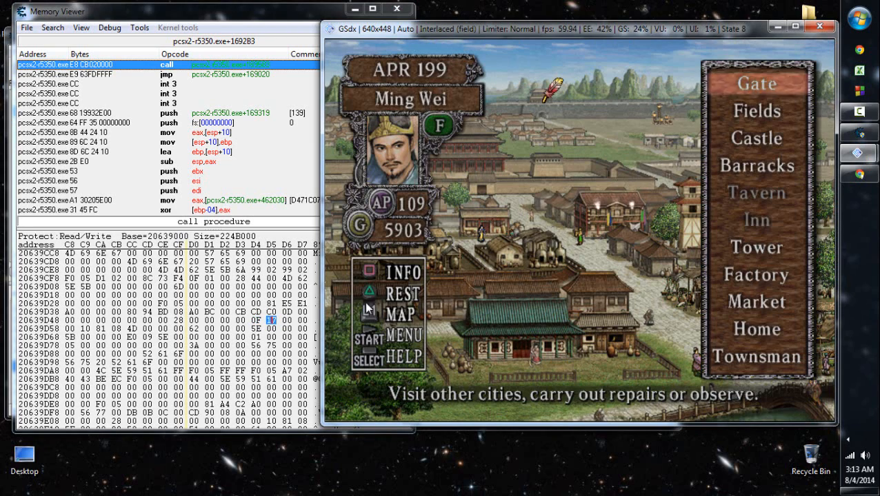
- Add address 20639D54 to the address list as "MORFO Gold" with type 2 Bytes
click(257, 323)
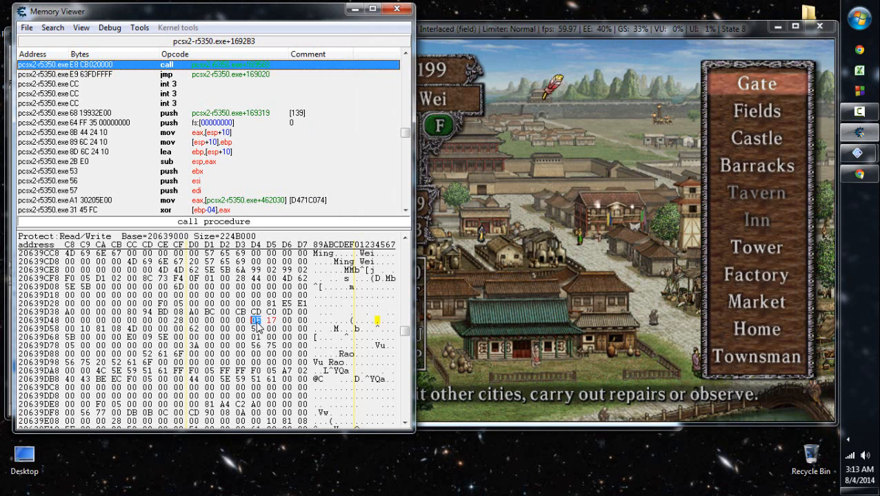
right_click(257, 327)
key(Return)
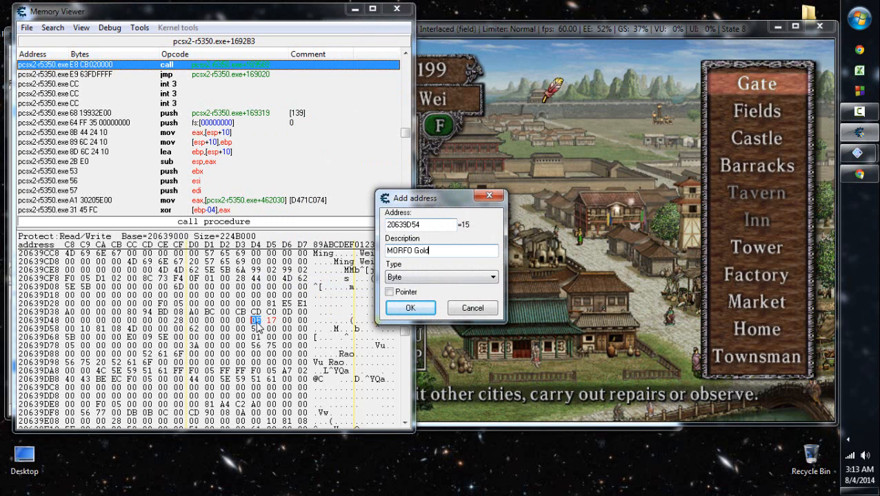
click(492, 277)
click(427, 306)
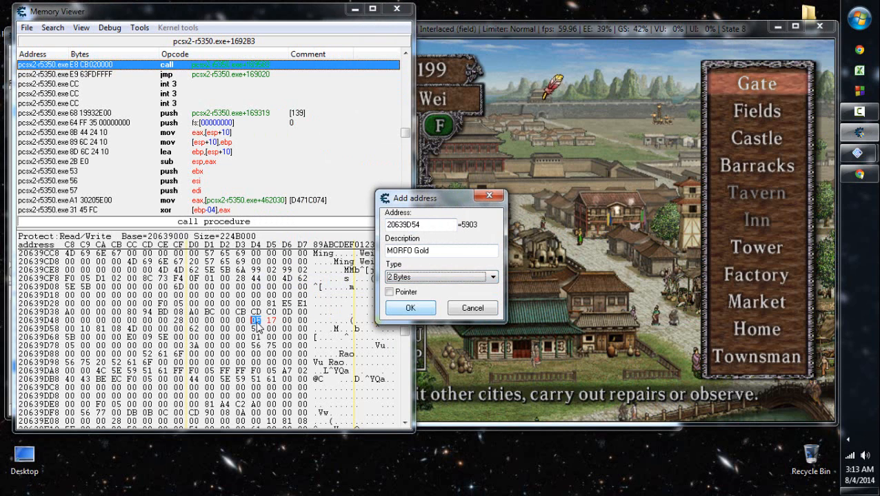
key(Return)
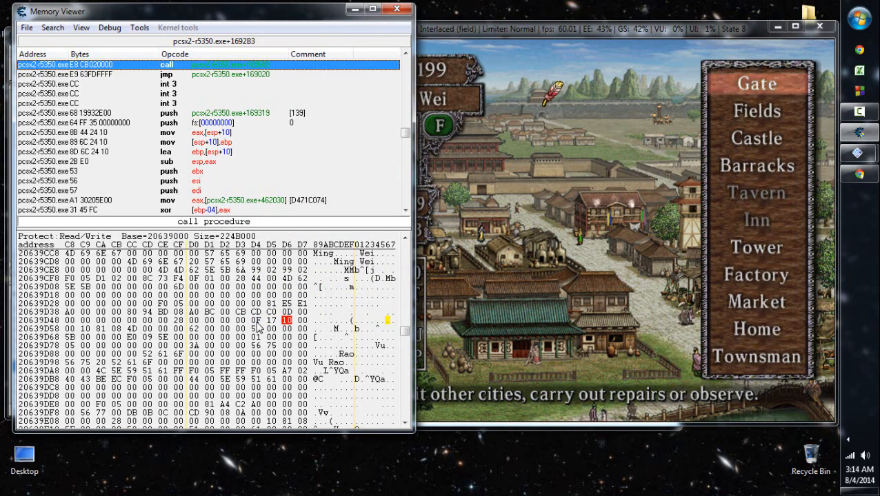
- Set the byte at 20639D56 in Ming Wei's record to 10 and refresh the gold display in the game
click(573, 248)
key(x)
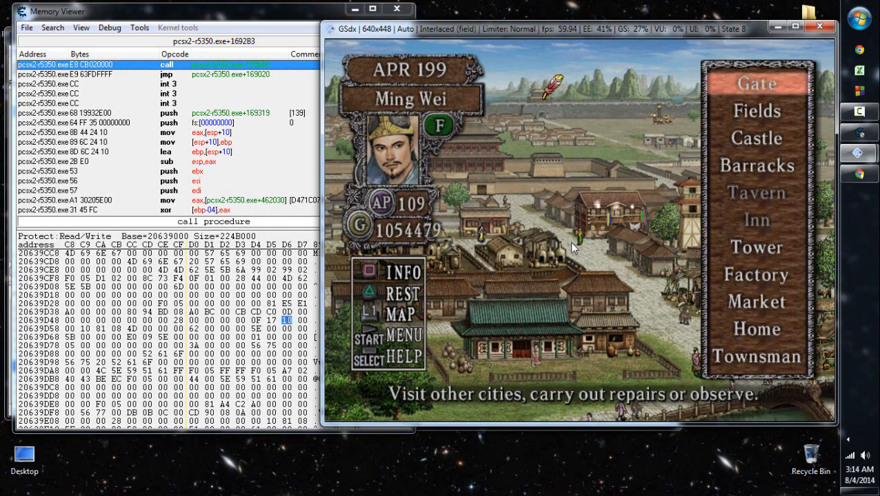
- Add address 20639D54 to the address list as "MORFO Gold" with type 4 Bytes and close the memory viewer
click(272, 322)
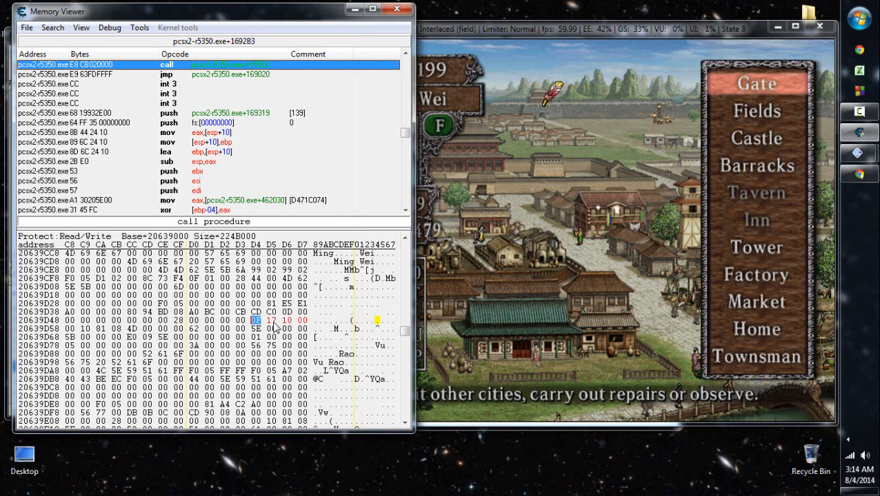
right_click(274, 325)
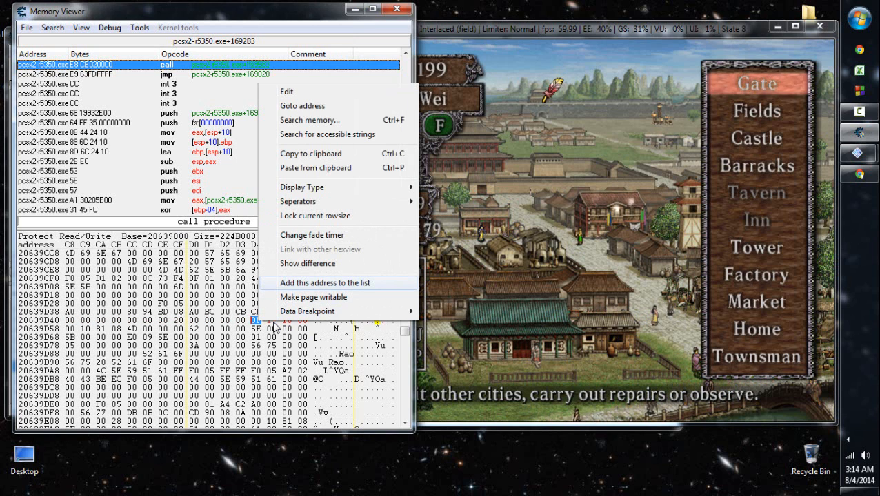
key(Return)
key(Tab)
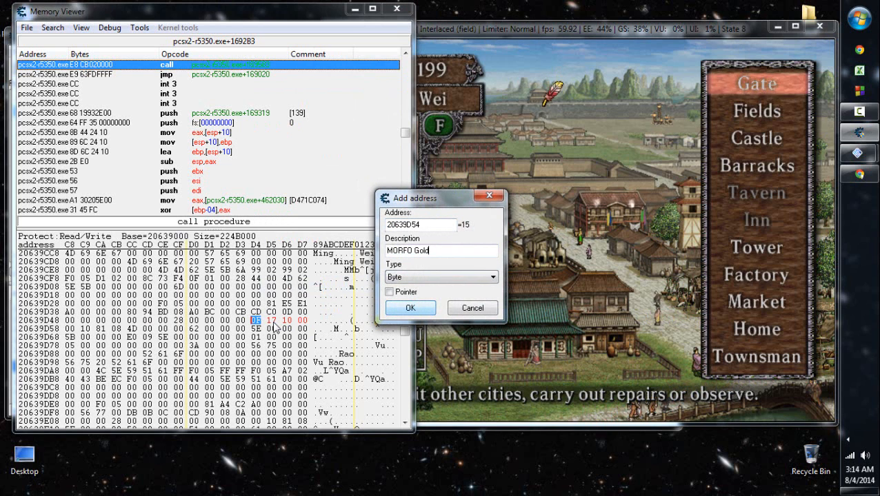
key(Tab)
key(alt+Down)
key(Down)
key(Down)
key(Down)
key(Up)
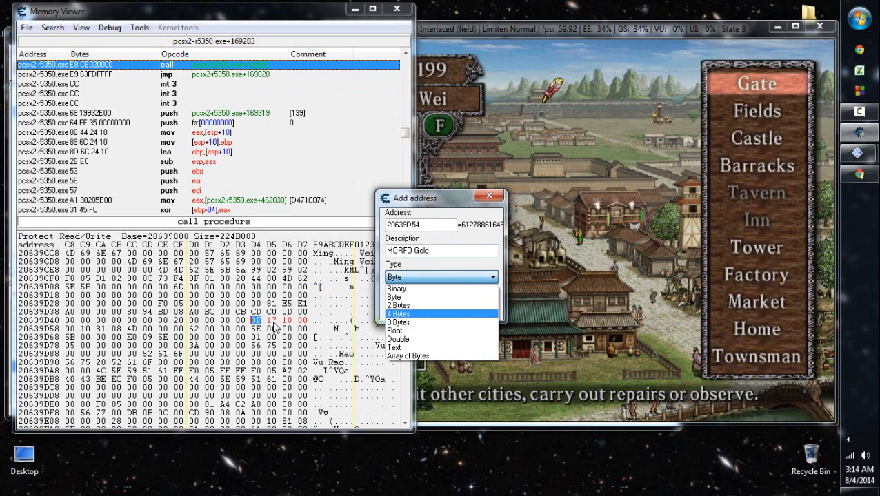
key(Return)
key(Return)
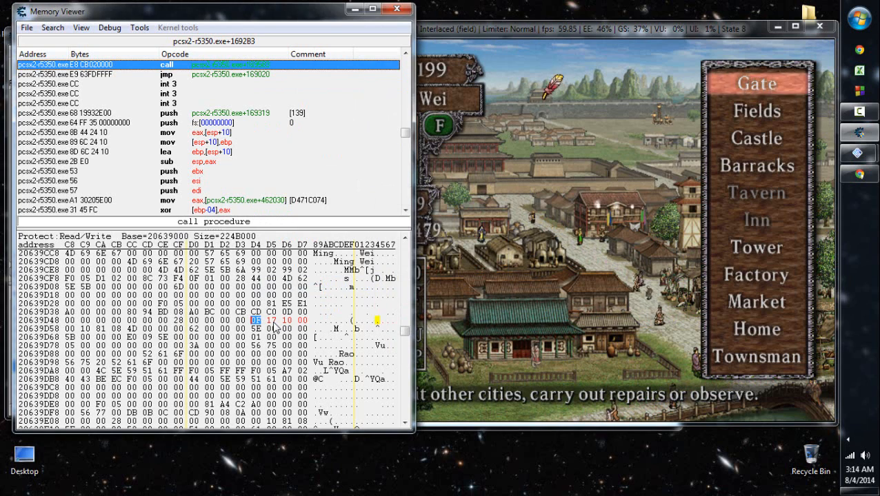
key(alt+F4)
- Delete the 2 Bytes "MORFO Gold" entry from the address list
scroll(276, 328, down, 2)
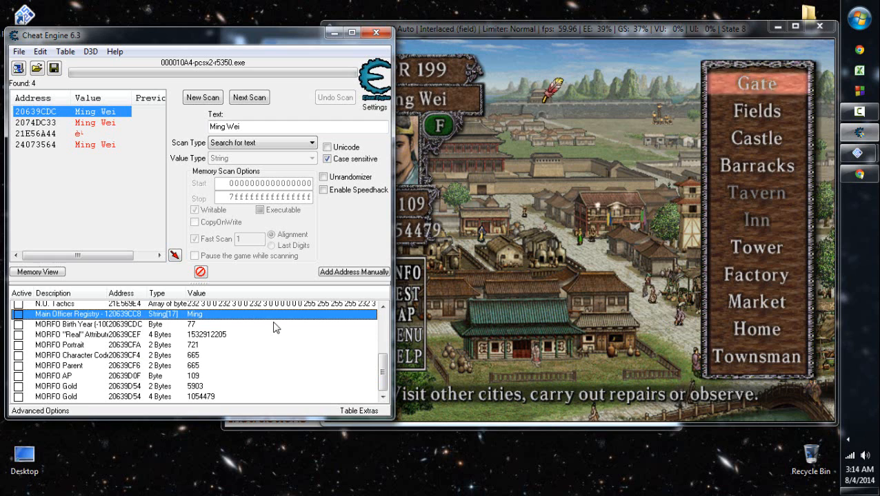
key(Down)
key(Down)
key(Down)
key(Down)
key(Down)
key(Down)
key(Down)
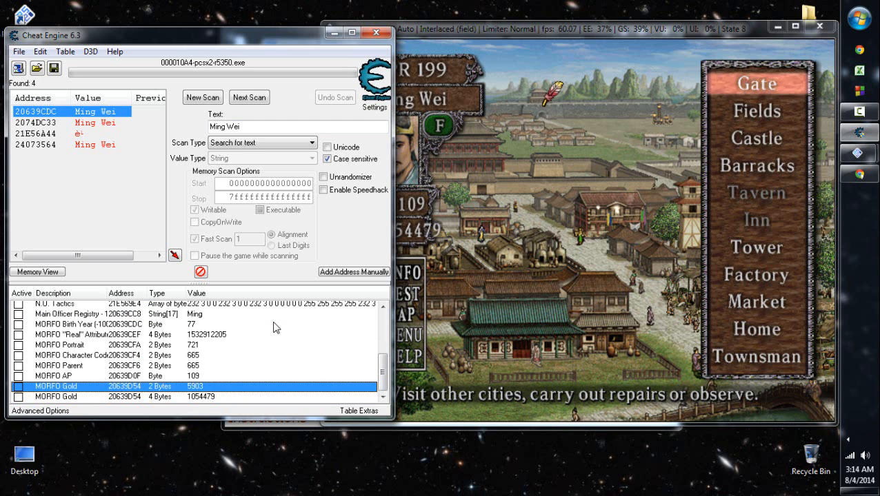
key(Down)
key(Up)
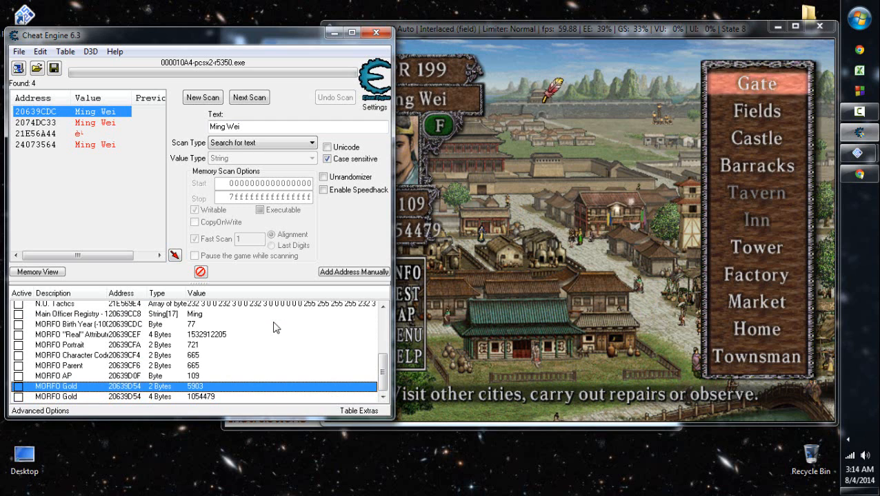
key(Delete)
key(Return)
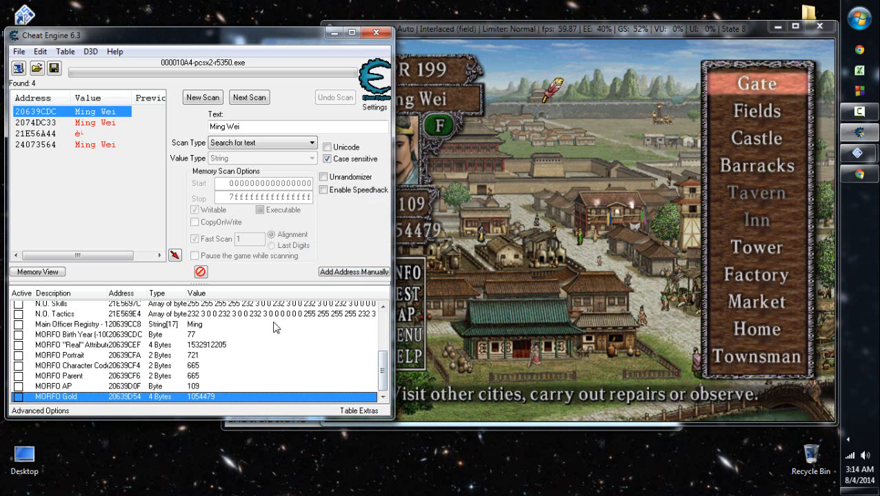
- Browse the memory region of the Main Officer Registry entry from the address list
scroll(273, 328, up, 3)
scroll(274, 328, down, 3)
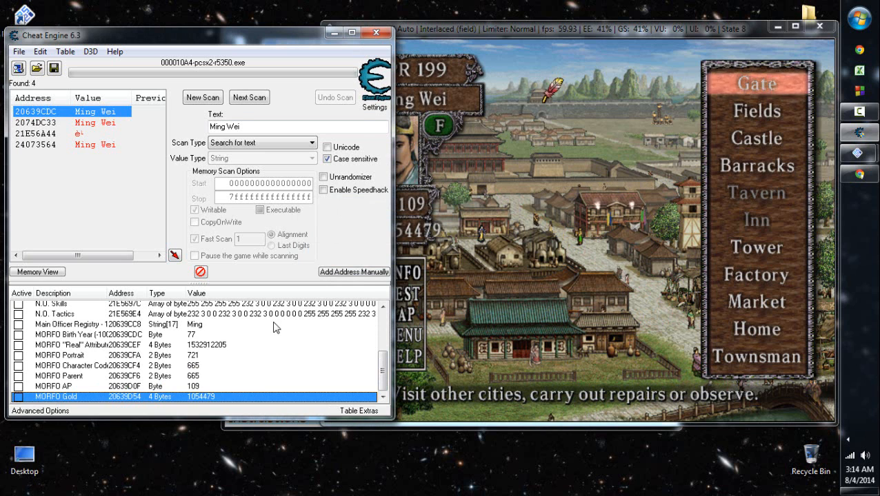
right_click(273, 325)
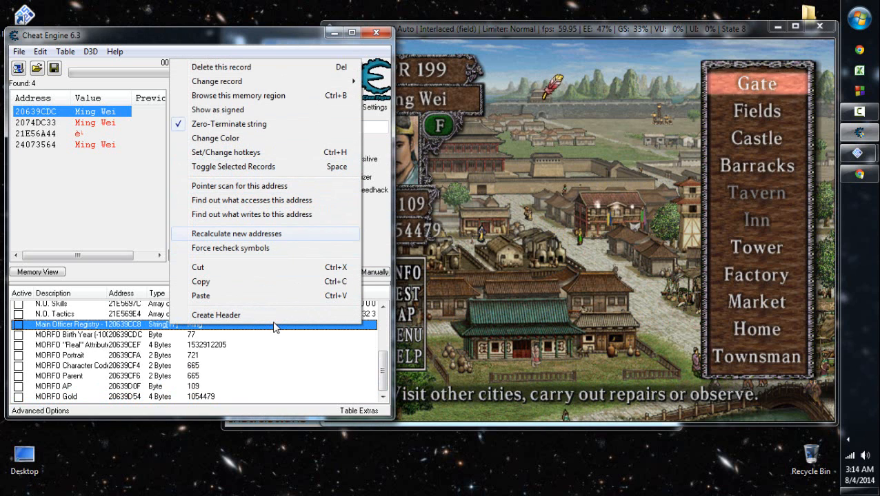
key(Up)
key(Up)
key(Up)
key(Up)
key(Up)
key(Up)
key(Up)
key(Up)
key(Up)
key(Return)
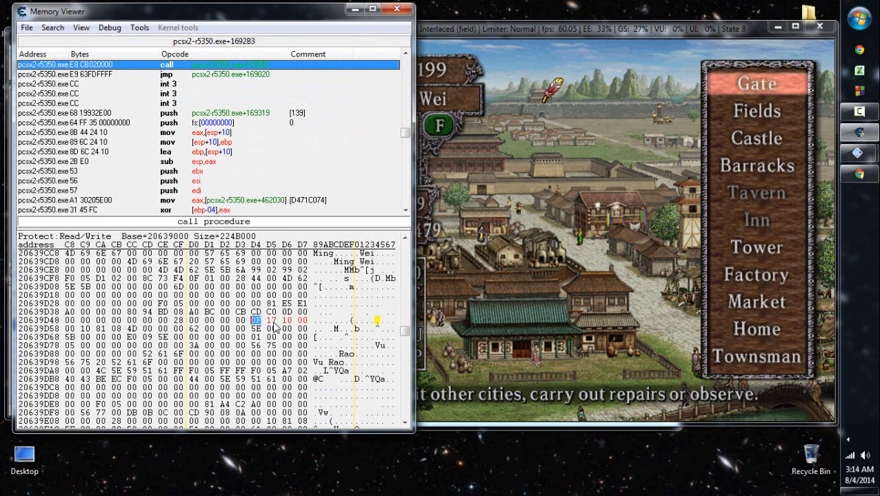
- Return to the game, end the April 199 activities and agree to take the rest
click(558, 291)
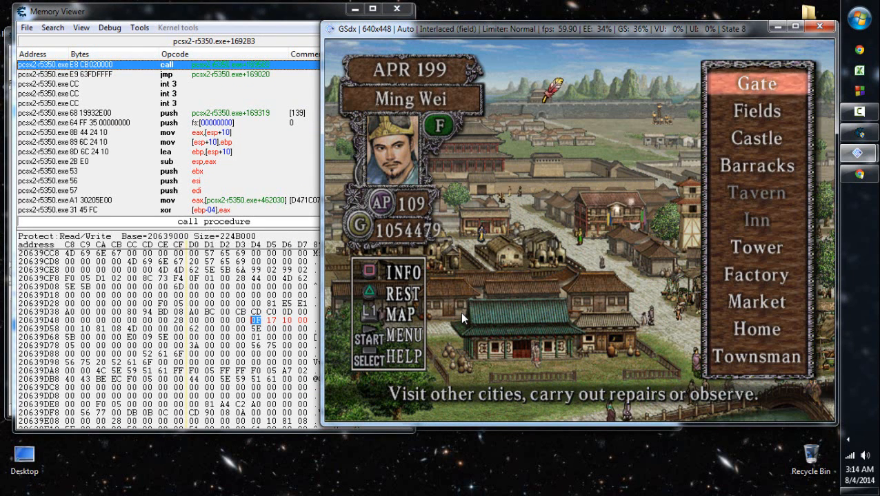
key(i)
key(k)
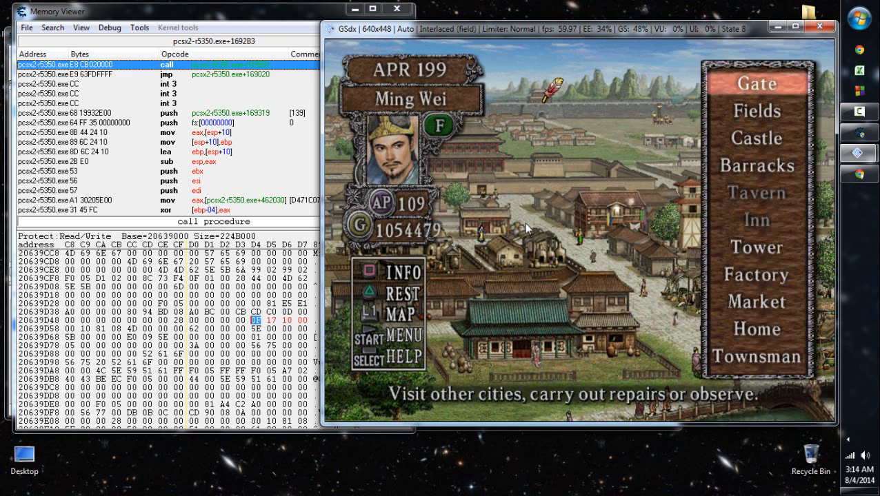
key(k)
key(Down)
key(k)
key(l)
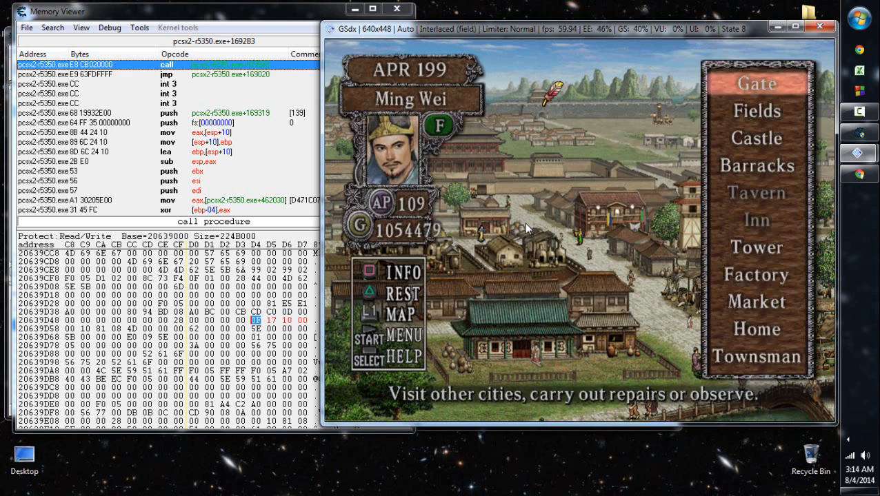
key(k)
key(k)
key(k)
key(k)
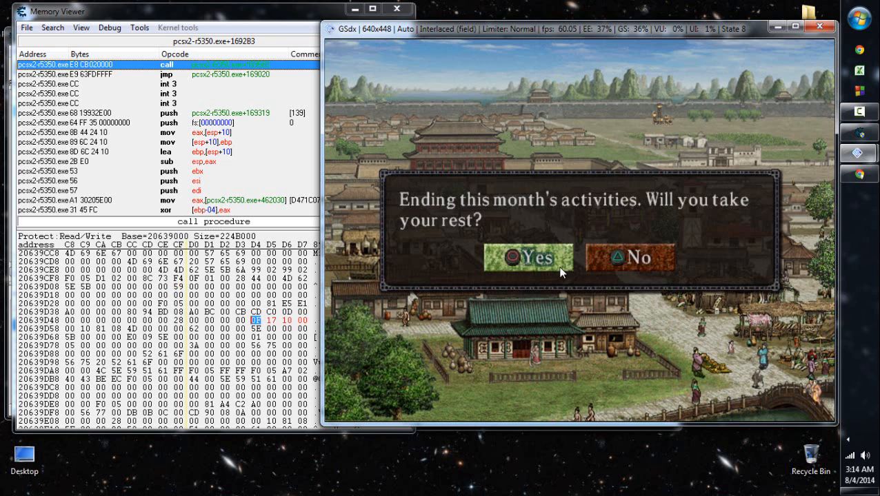
key(i)
key(l)
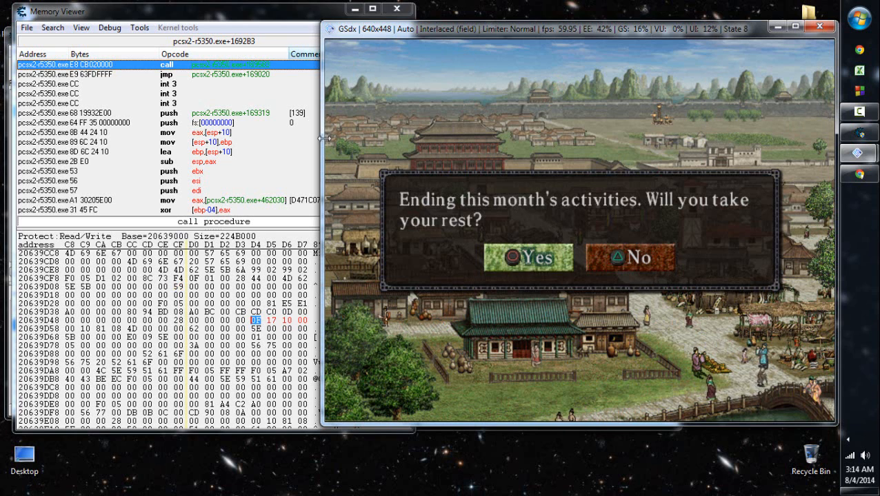
- Open the game's save screen and leave it again, watching the bytes around 20639CA0 ahead of Ming Wei's record for changes
click(271, 303)
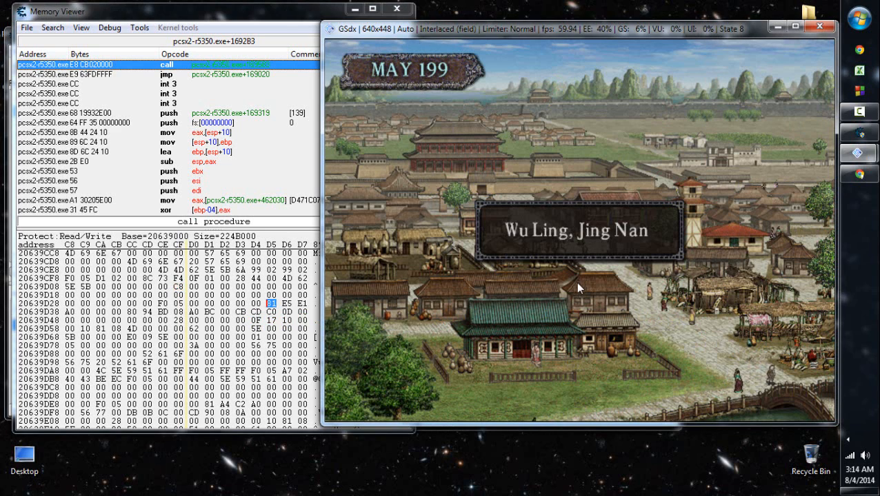
click(267, 16)
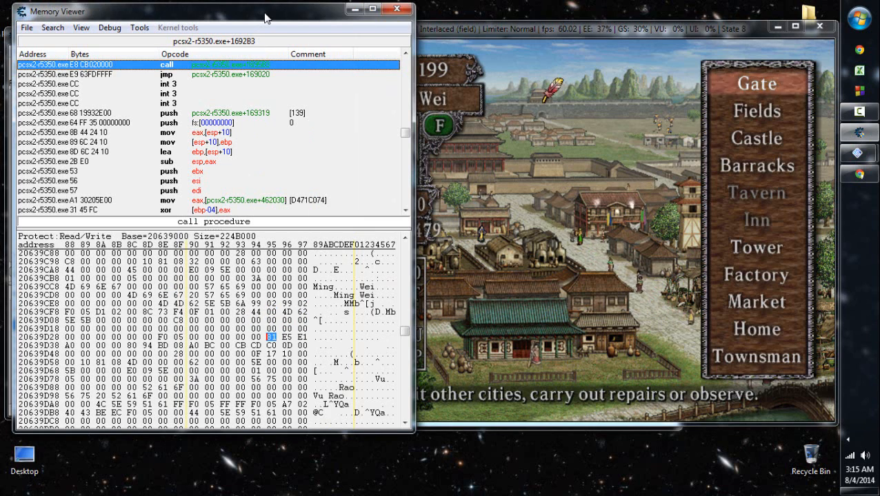
click(556, 304)
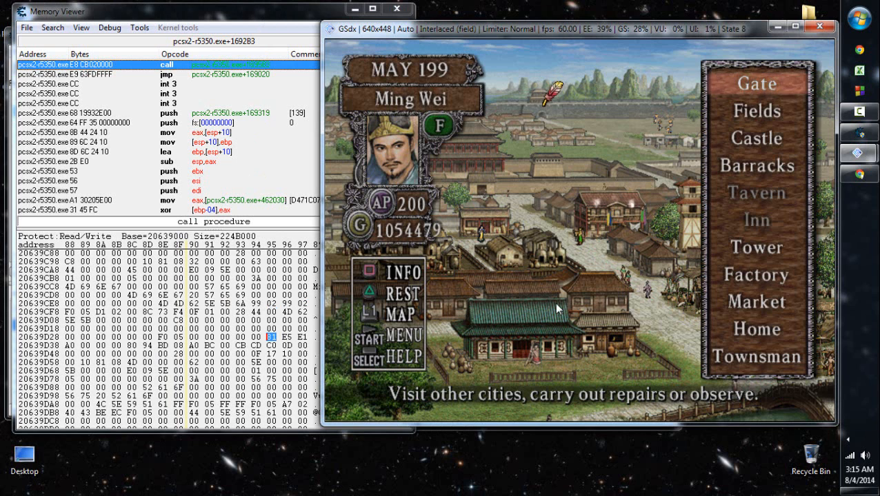
key(Return)
key(Down)
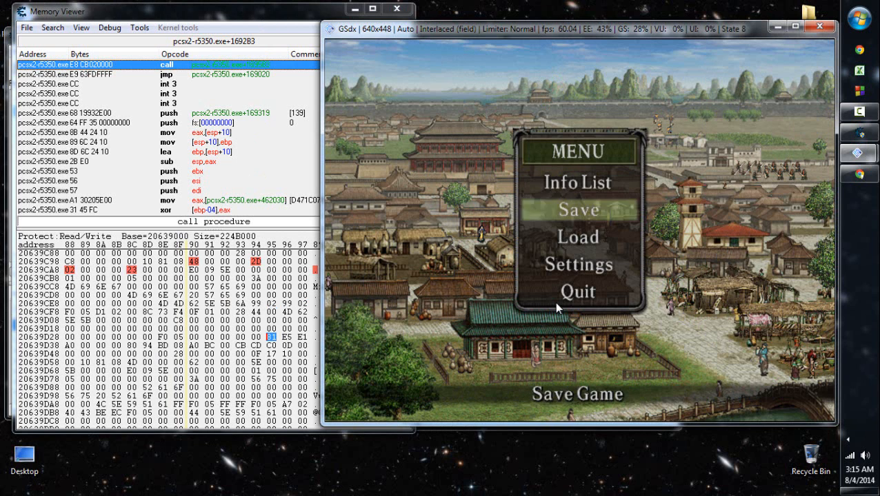
key(Return)
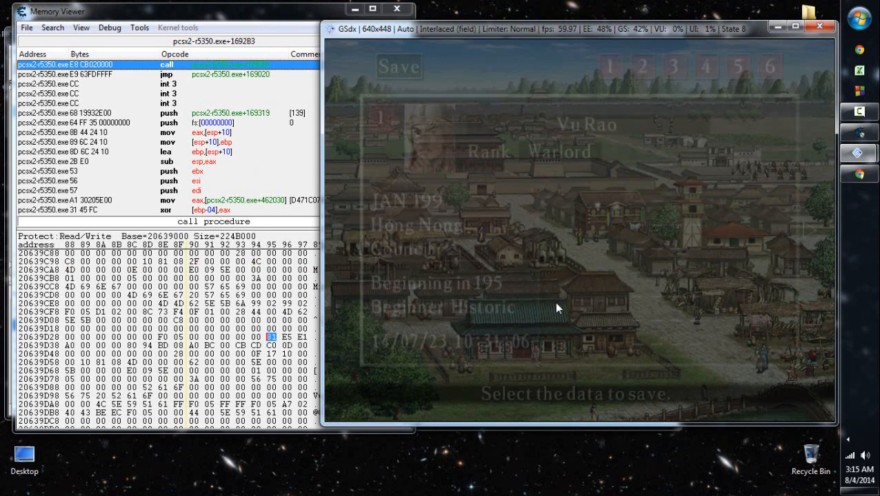
click(196, 262)
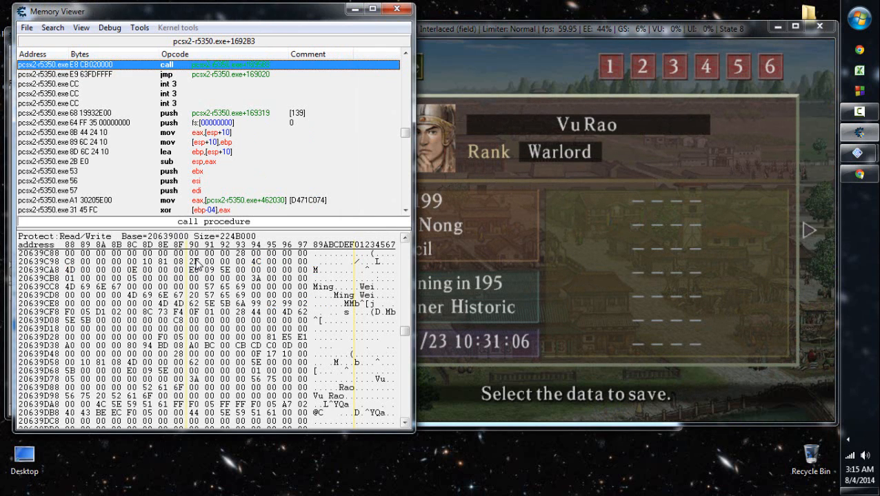
click(533, 243)
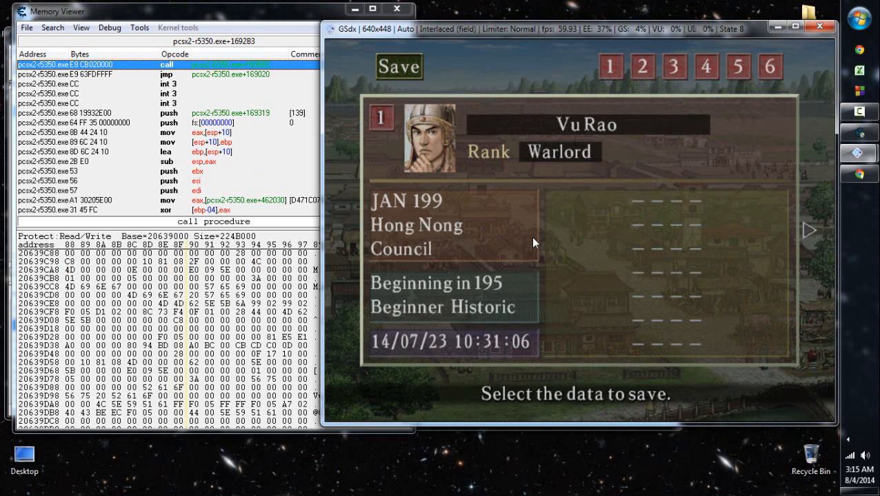
click(185, 271)
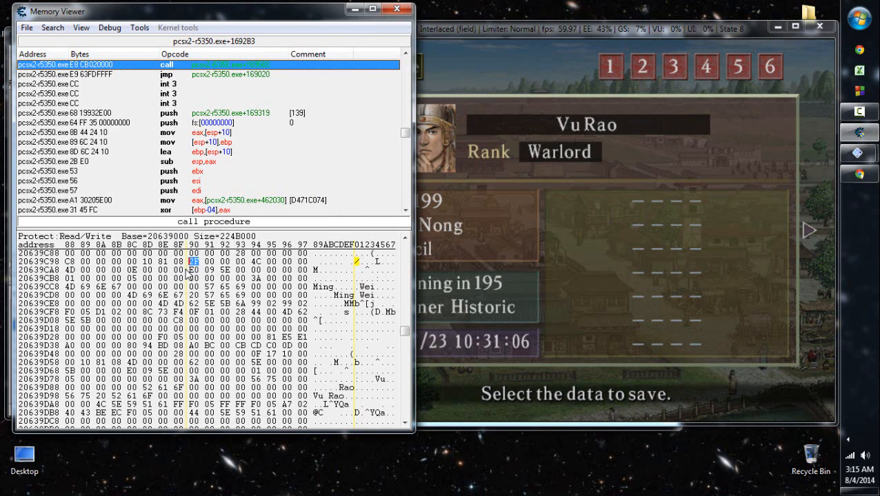
click(608, 248)
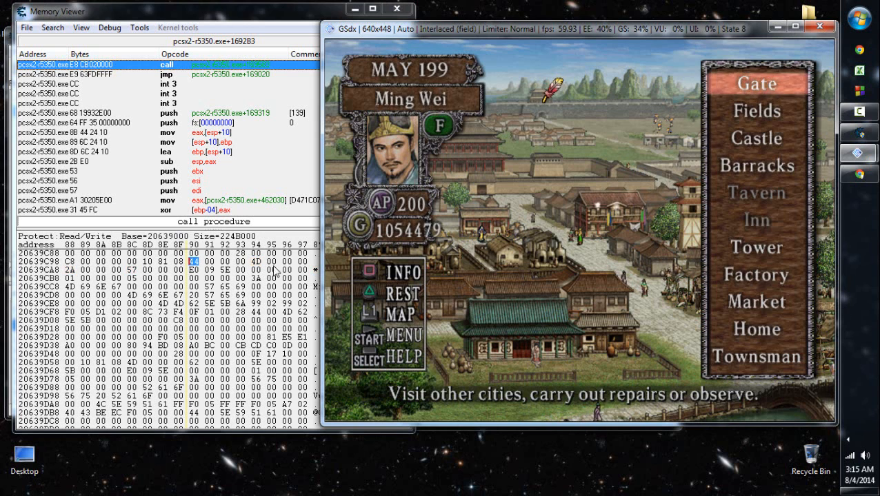
click(194, 270)
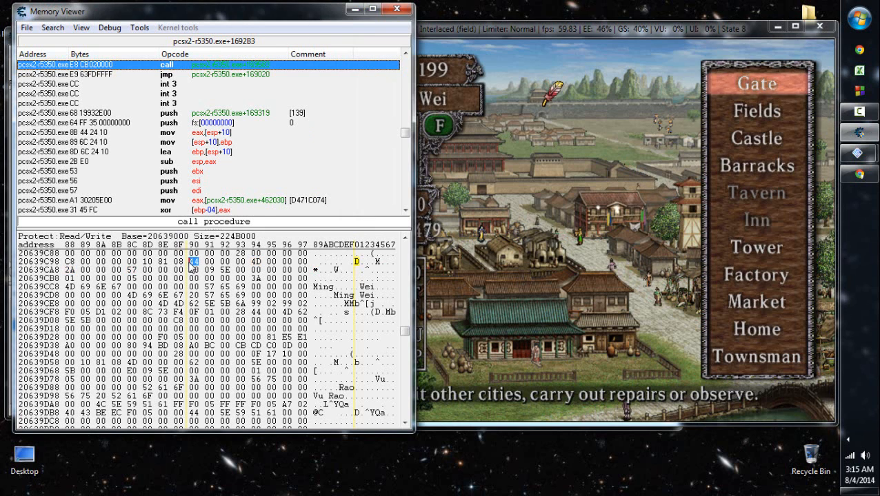
right_click(192, 269)
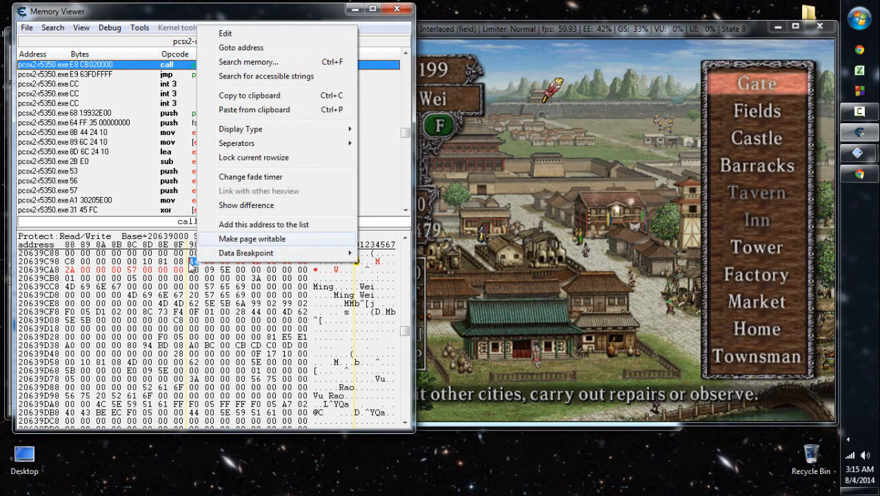
key(Return)
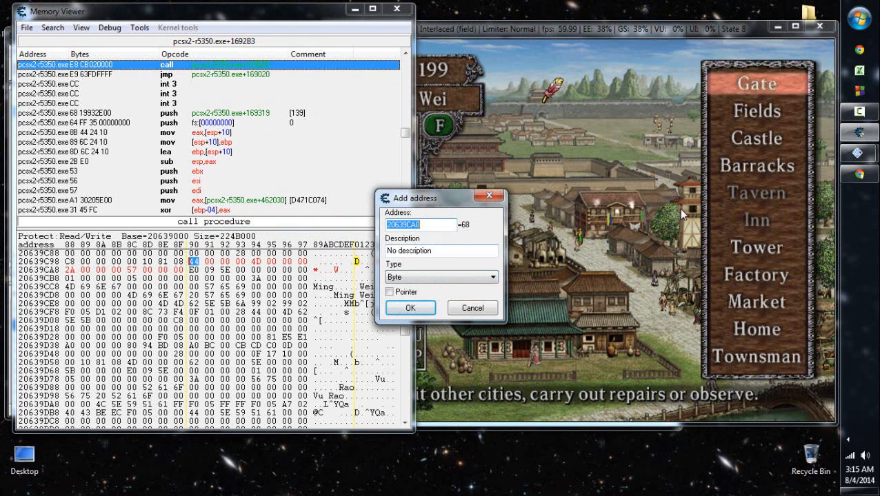
key(Return)
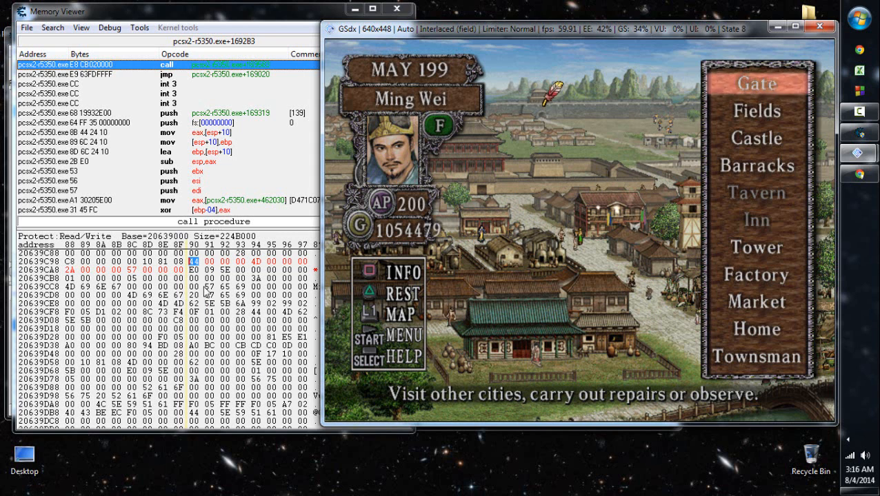
click(274, 23)
key(ctrl+a)
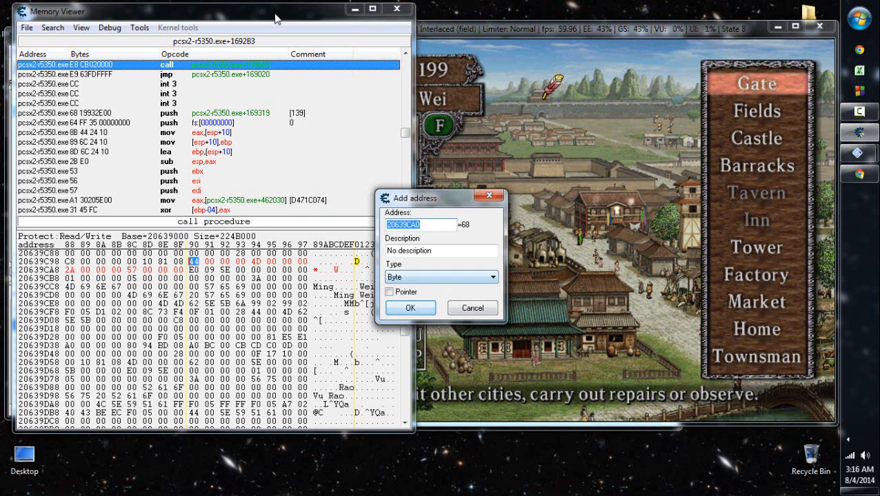
key(Escape)
- Examine the memory ahead of Ming Wei's record, back to the Carpenter record, and compare it with the game screen
scroll(275, 14, up, 6)
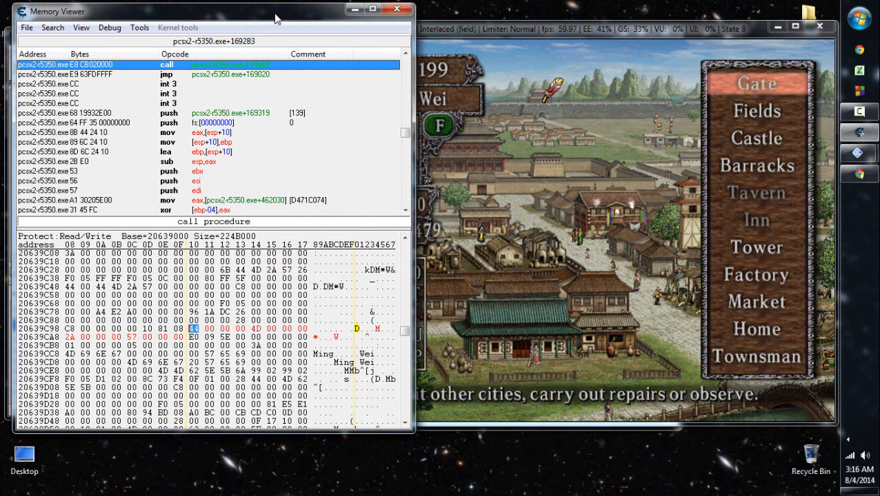
scroll(275, 14, down, 3)
scroll(275, 19, up, 3)
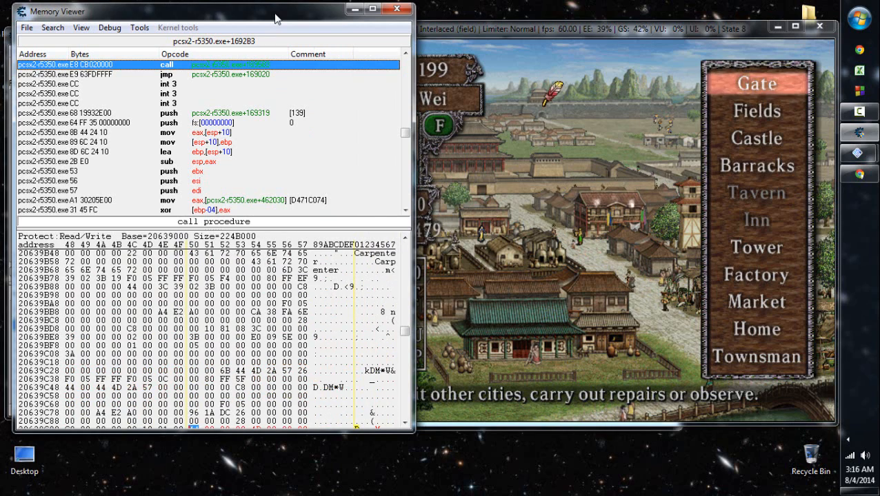
scroll(275, 19, down, 3)
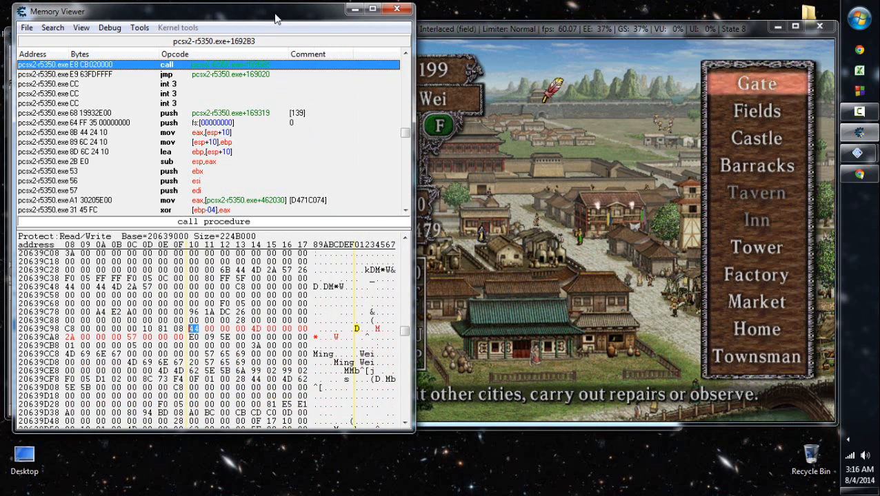
click(530, 283)
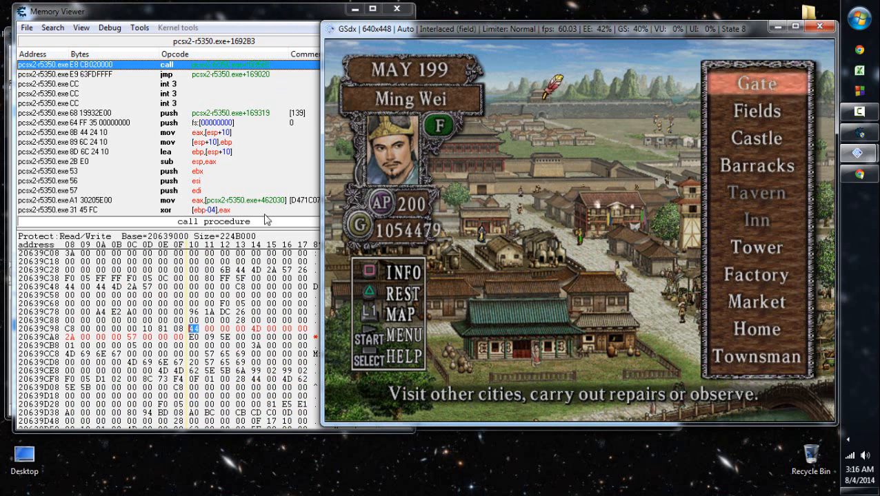
click(276, 19)
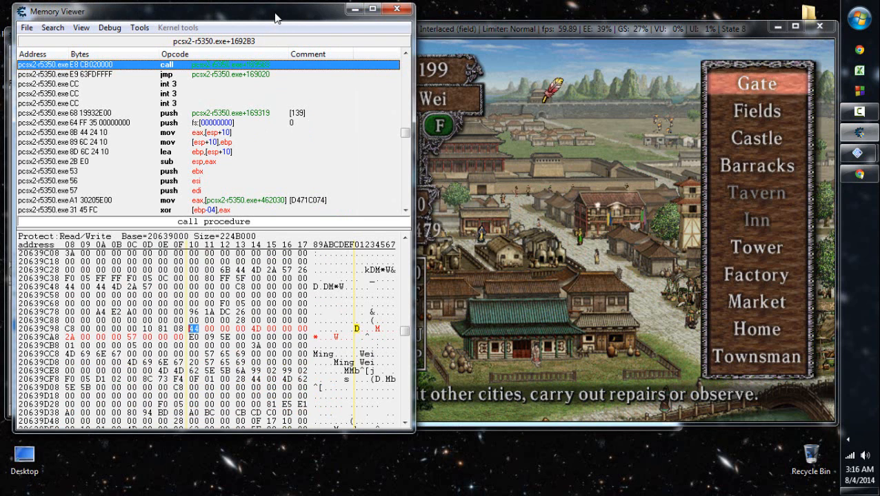
scroll(275, 18, down, 2)
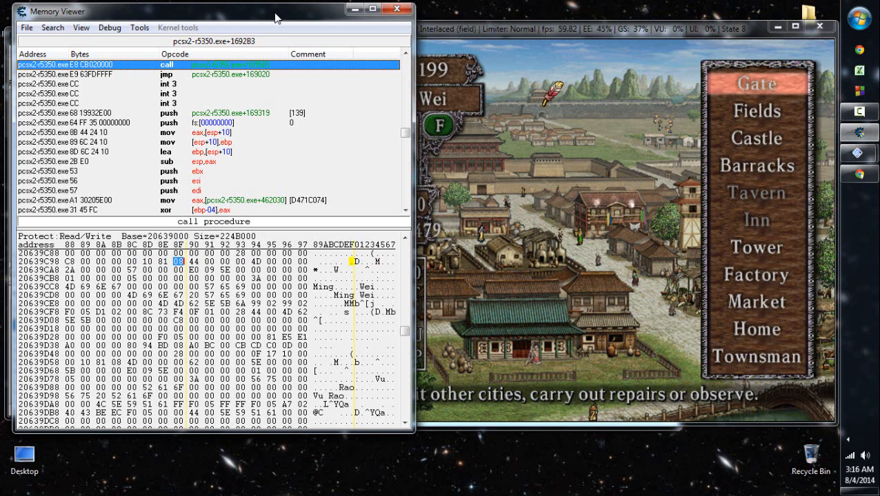
key(Right)
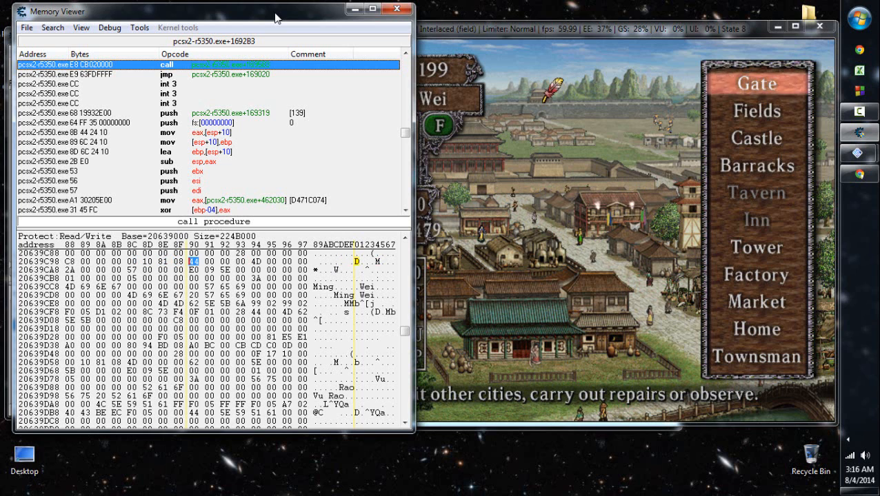
key(F3)
key(Right)
key(Right)
key(Right)
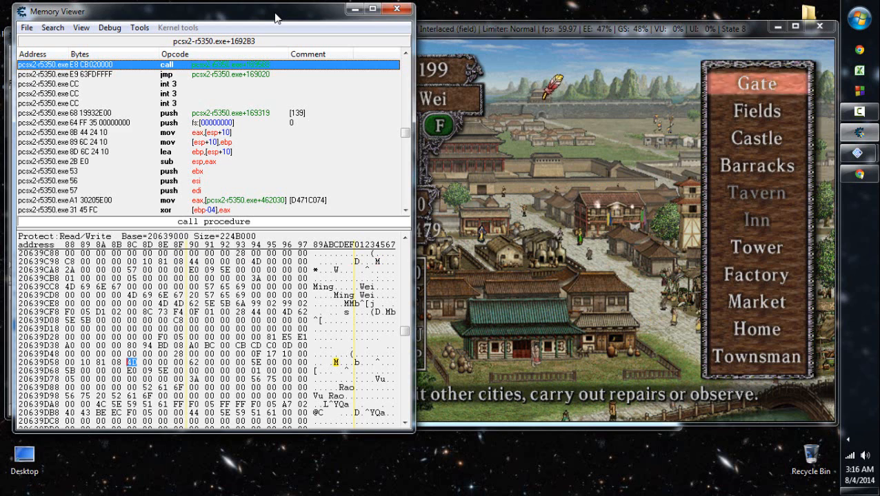
key(Right)
key(Right)
key(Right)
key(Right)
key(Right)
key(Right)
key(Right)
key(Right)
key(Right)
key(Right)
key(Right)
key(Right)
key(Right)
key(Right)
key(Right)
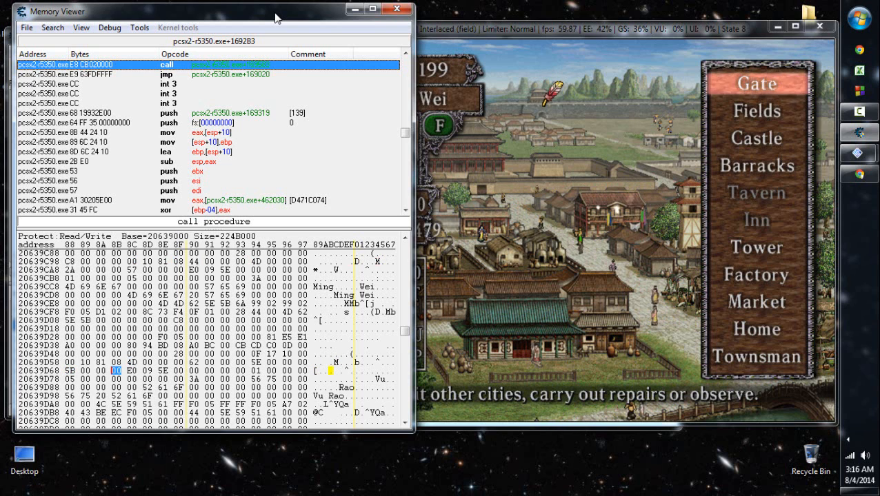
- Bring Ming Wei's record into view in memory, end the May 199 activities in the game and dismiss Gongsun Kang's dialogue
click(582, 258)
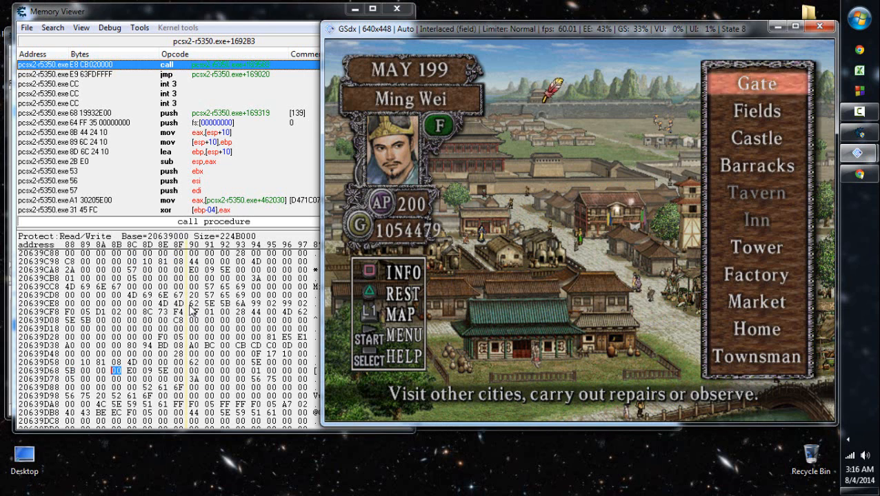
click(296, 16)
scroll(296, 16, down, 1)
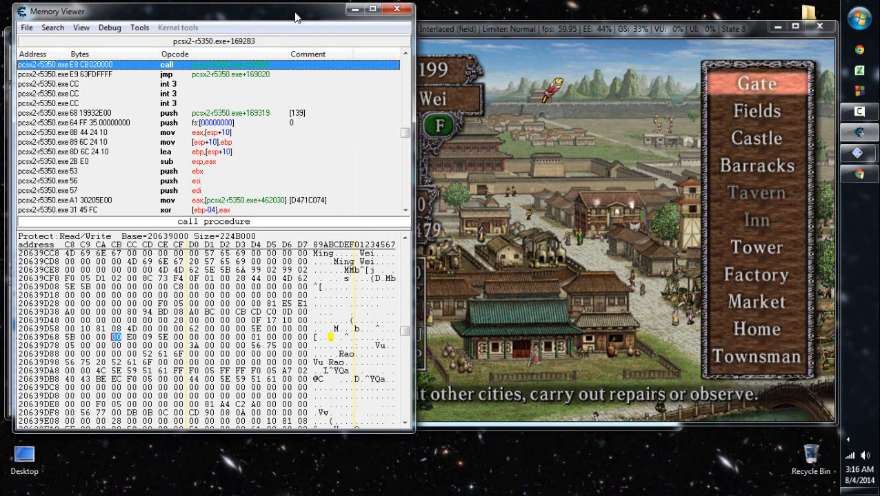
click(555, 227)
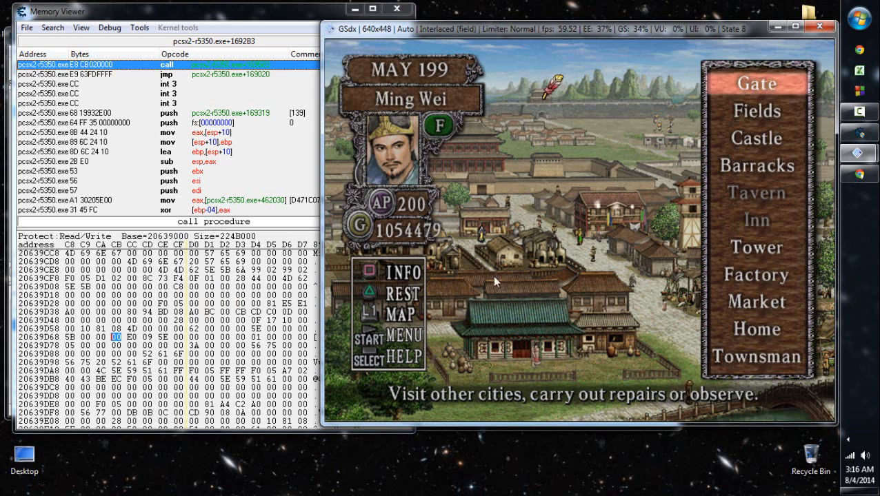
key(i)
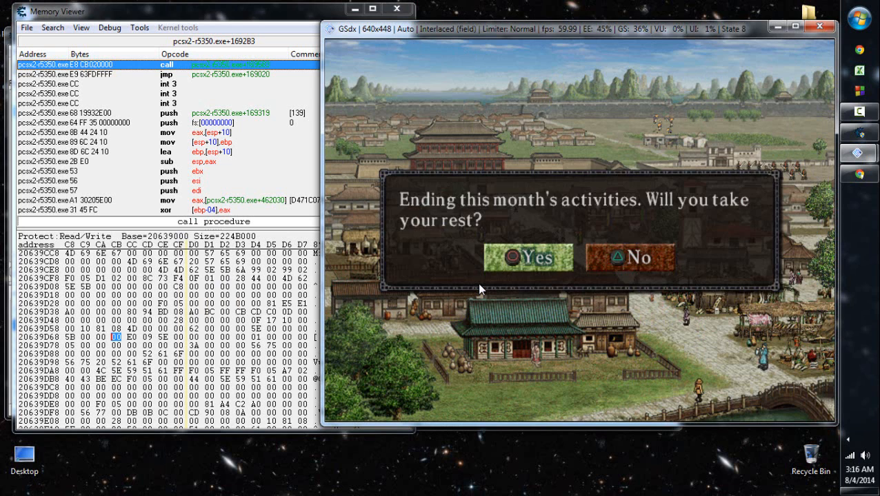
key(l)
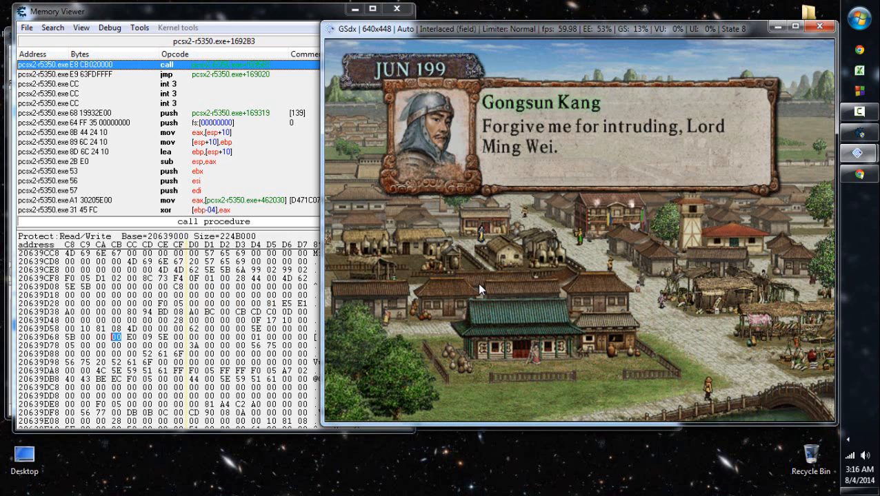
key(k)
key(k)
key(k)
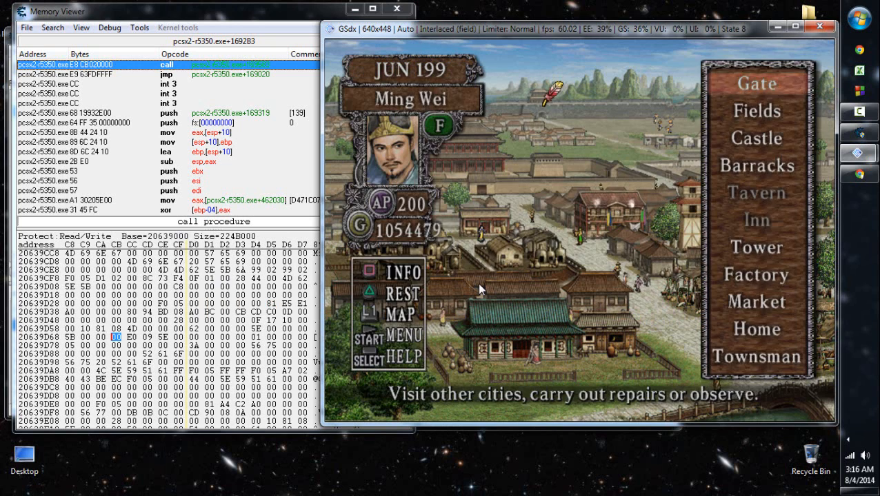
- Rest through June, July and August 199 in the game, watching Ming Wei's record for changing bytes
key(i)
key(l)
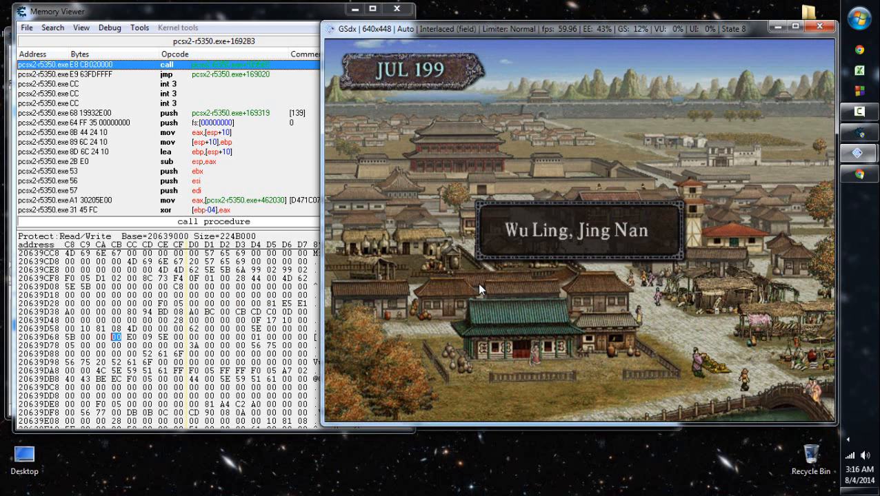
key(i)
key(l)
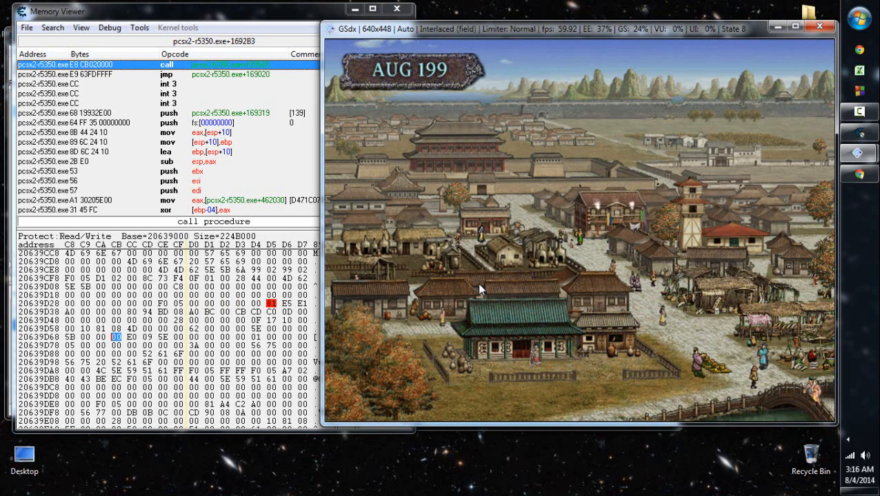
key(l)
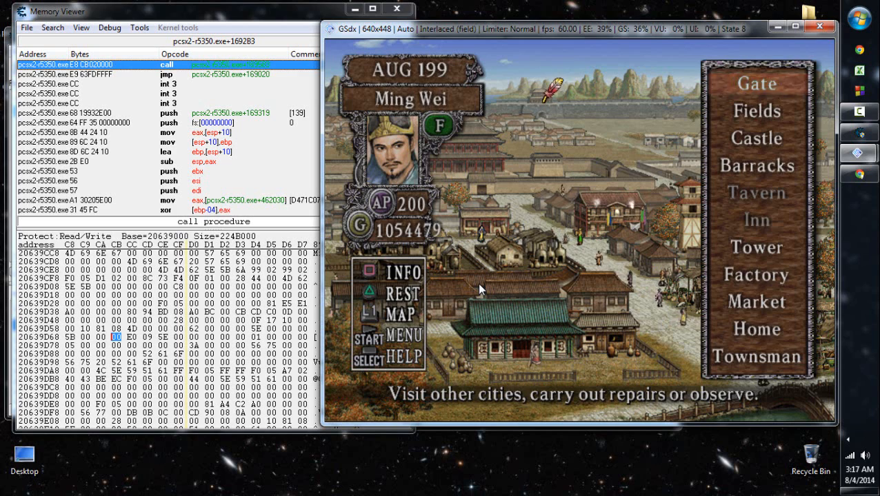
key(i)
key(l)
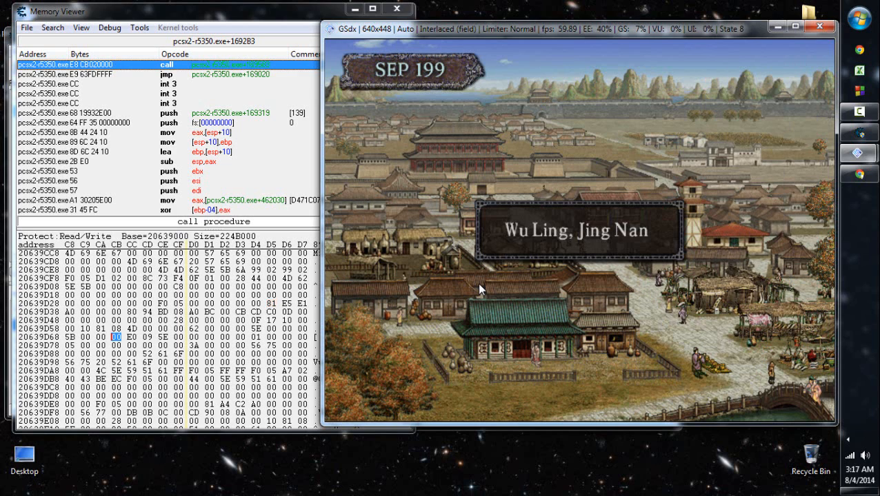
key(l)
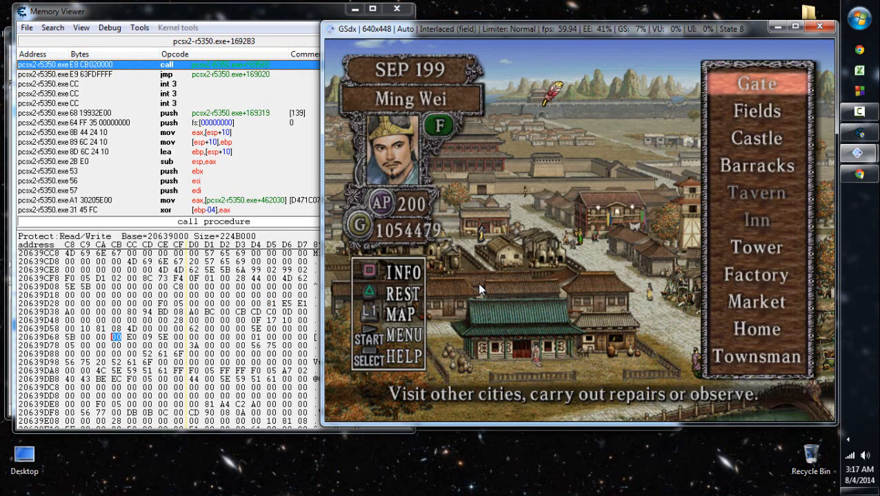
- Rest through September, October and November 199 while watching the bytes of Ming Wei's record
key(i)
key(l)
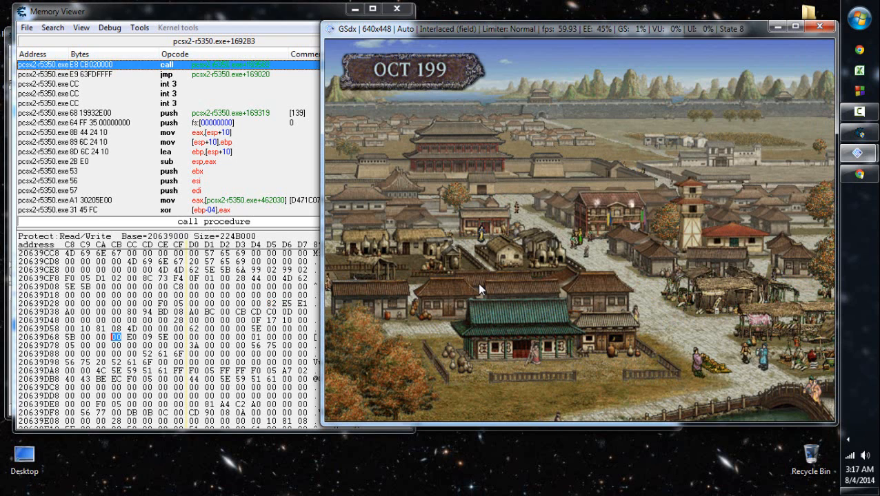
key(l)
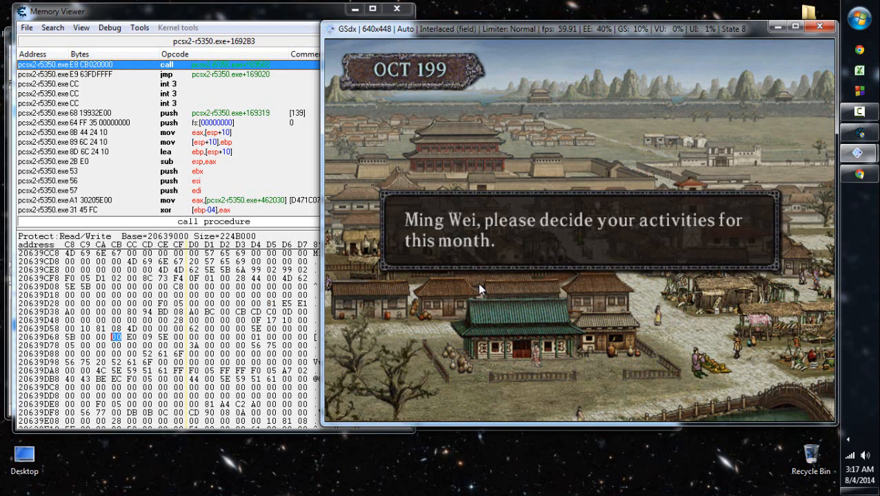
key(l)
key(k)
key(l)
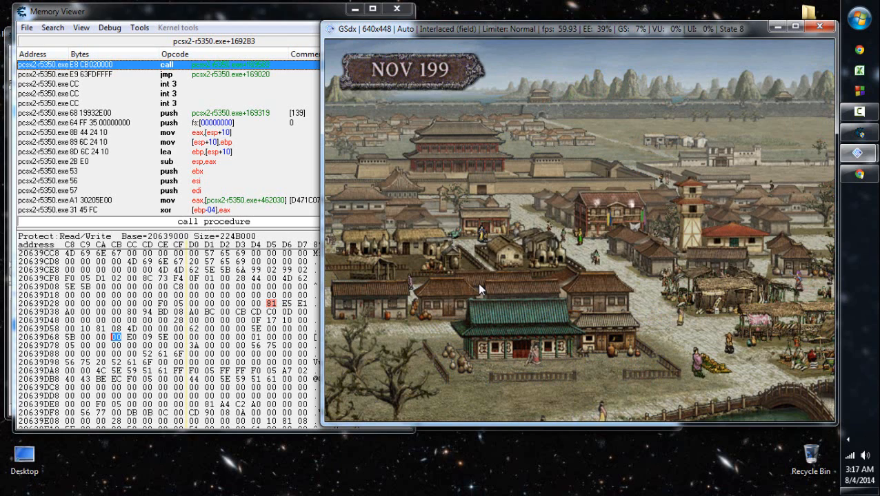
key(k)
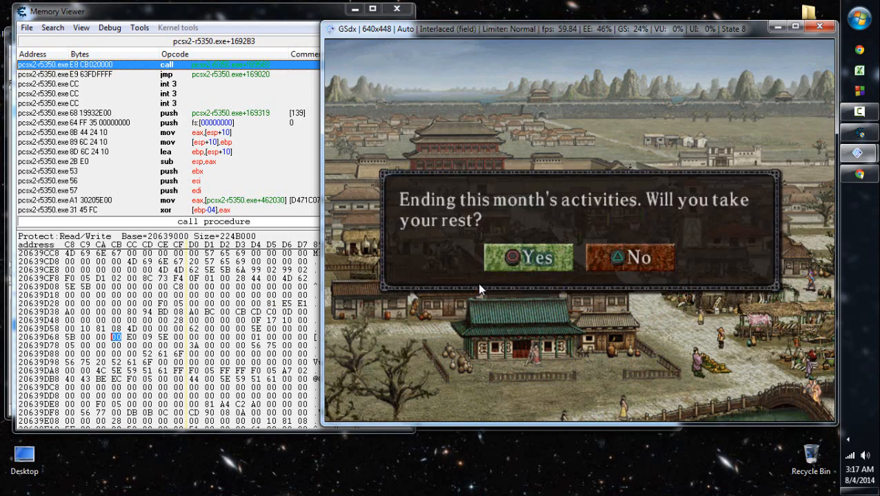
key(l)
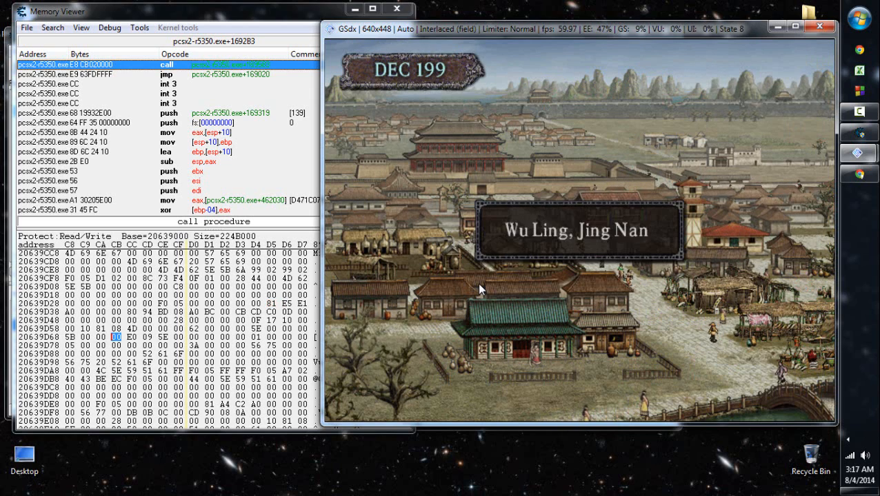
- Answer the December 199 offer from Liu Biao's vassal Xiang Lang and select the byte at 20639D39 in memory
key(l)
key(l)
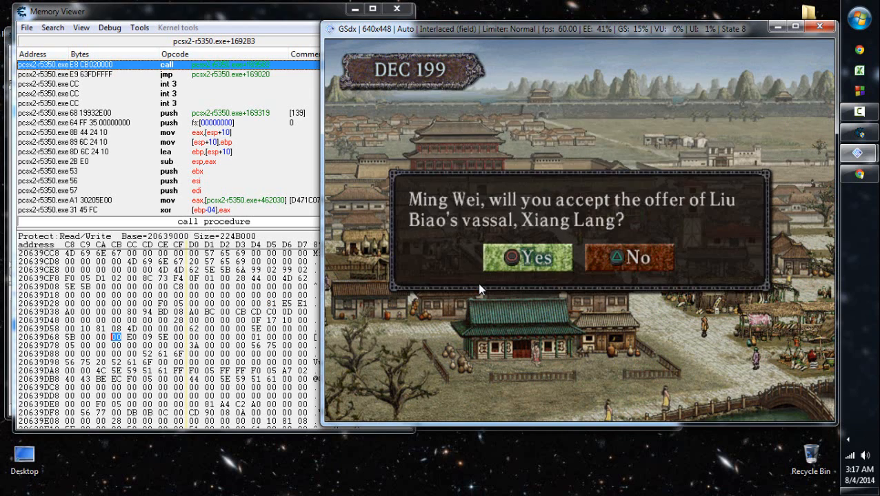
key(l)
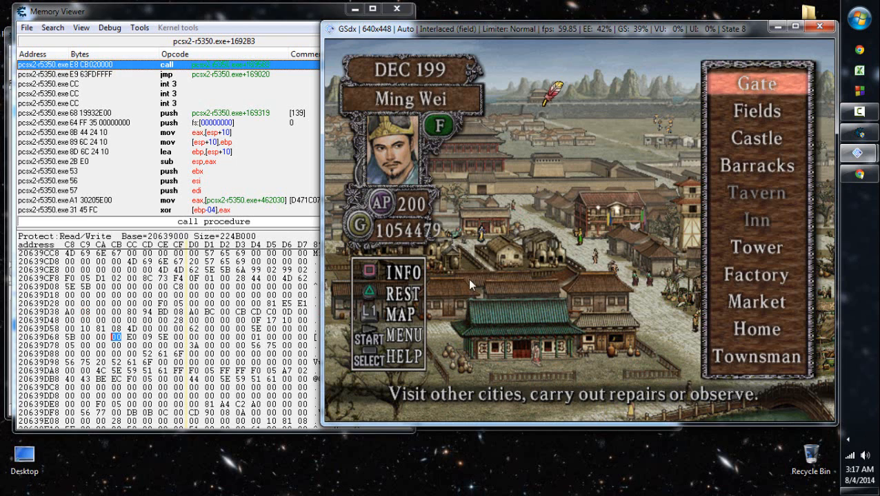
click(85, 312)
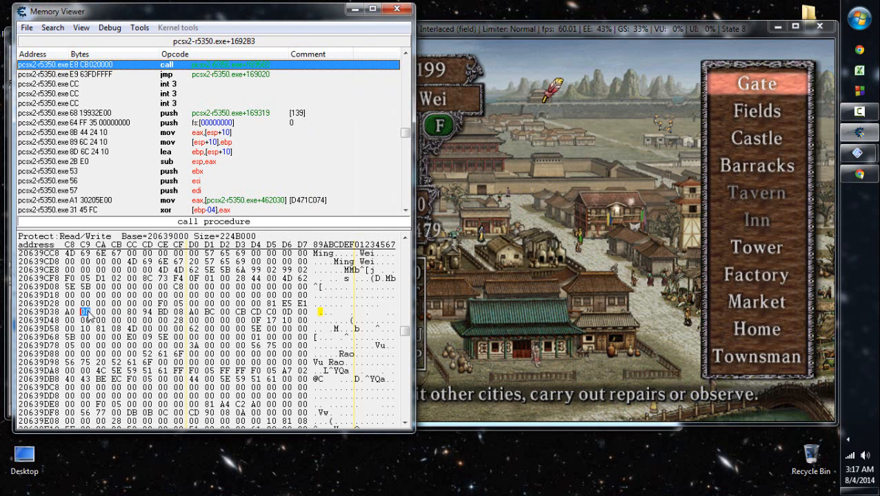
- Review Ming Wei's Officer Info pages, including Status and Skills, and compare the byte at 20639D39 with the browser's hexadecimal converter
click(513, 280)
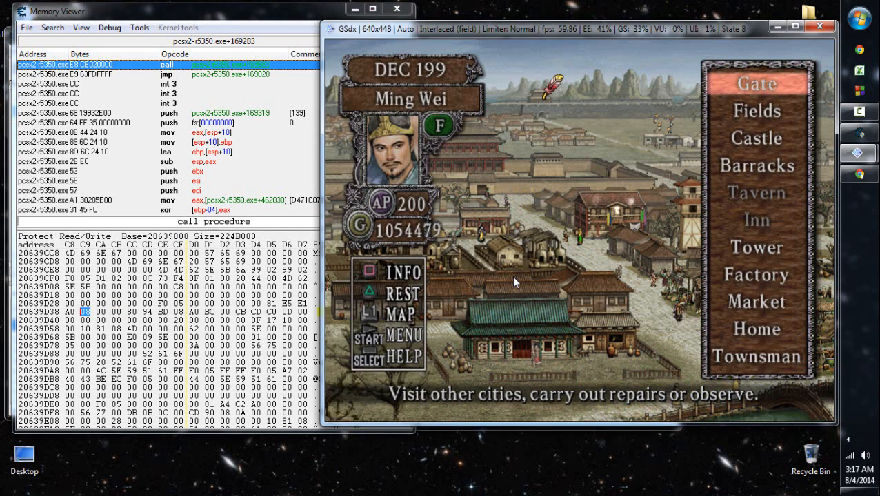
key(a)
key(Left)
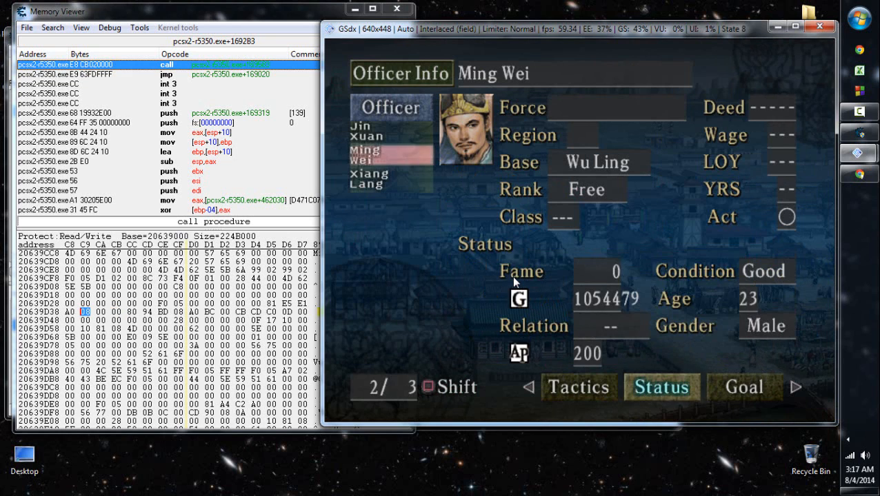
key(Left)
key(Left)
key(Left)
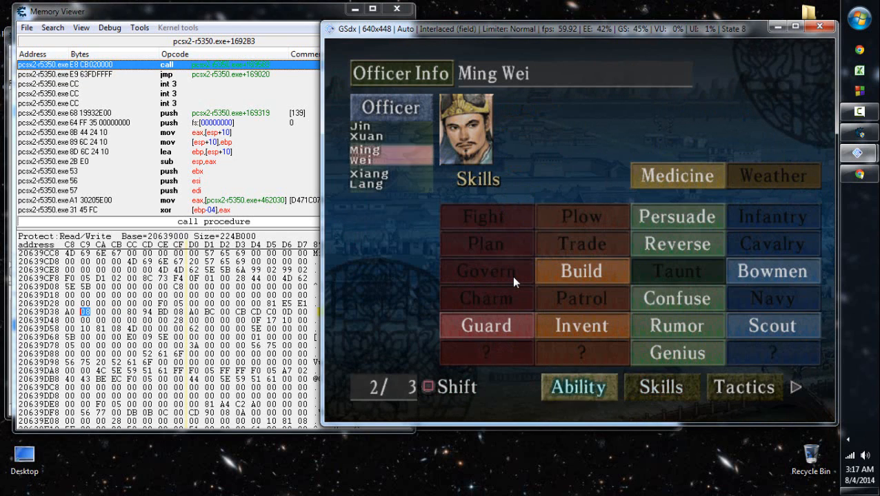
key(Escape)
key(Escape)
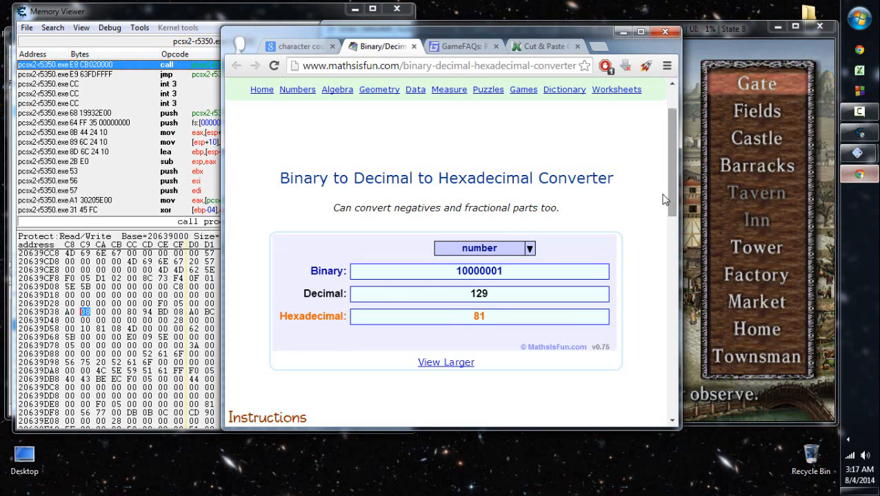
click(859, 175)
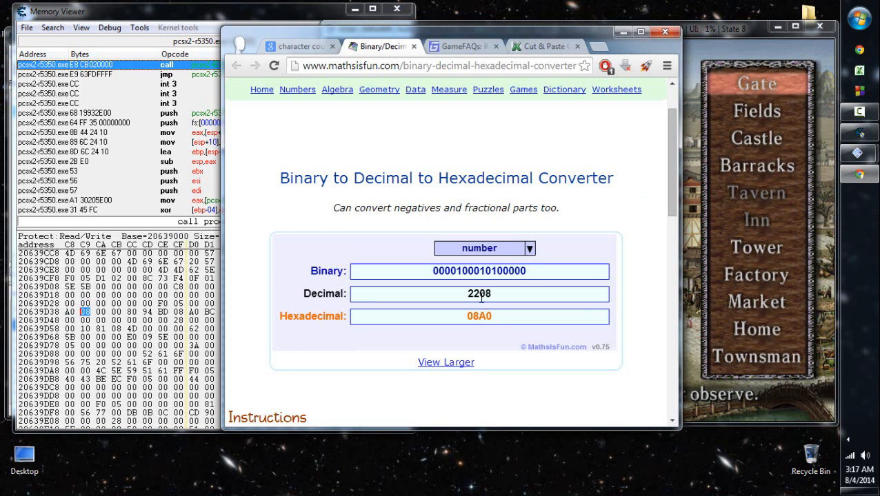
click(190, 17)
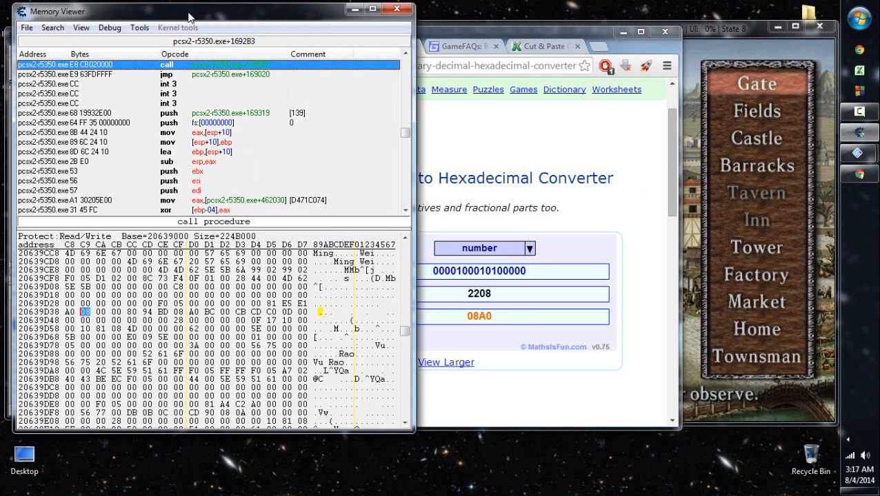
- Return to the game, end the December 199 activities and dismiss the bandit attack event
click(715, 245)
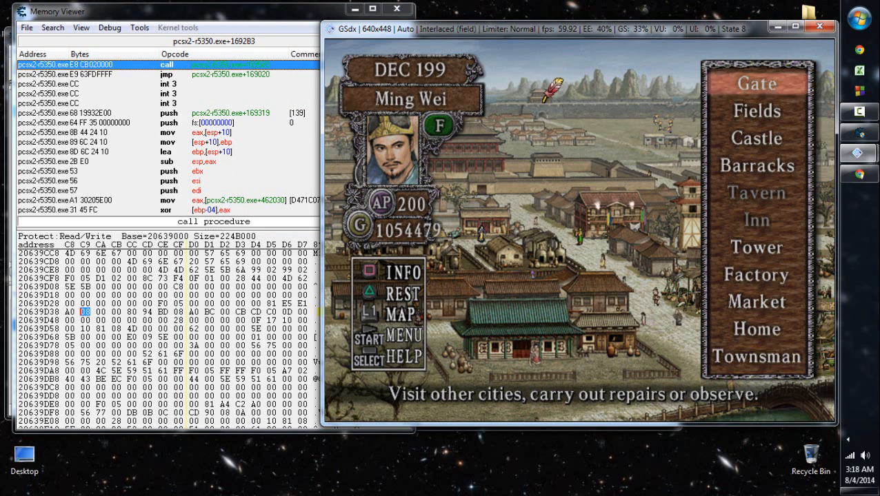
key(i)
key(k)
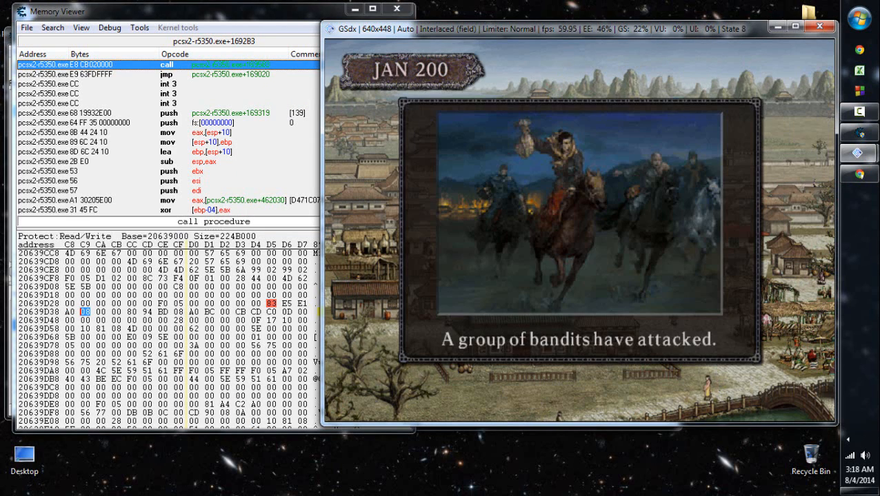
key(k)
key(k)
key(k)
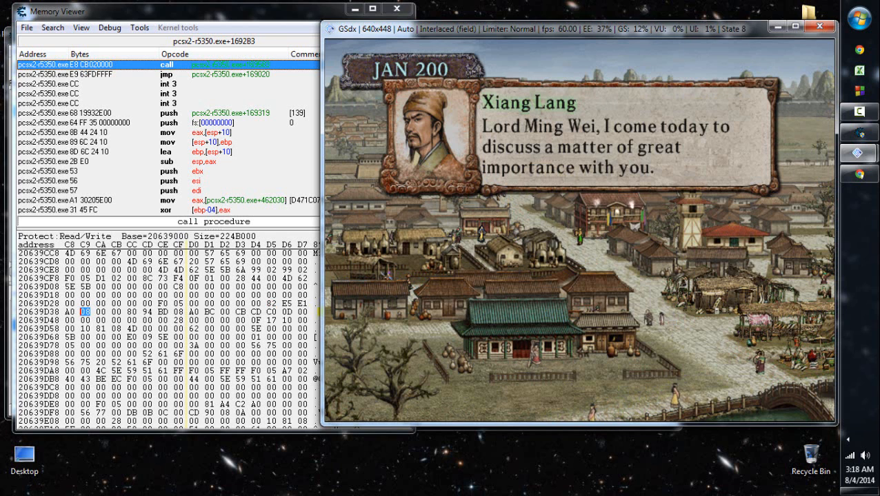
- Hear out Xiang Lang in January 200 and decline Liu Biao's request to hire Ming Wei
key(x)
key(x)
key(x)
key(x)
key(x)
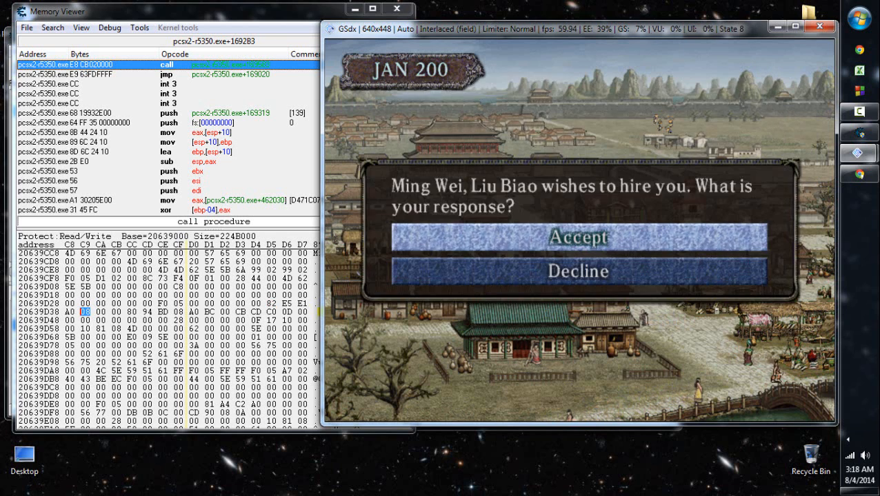
key(Down)
key(x)
key(x)
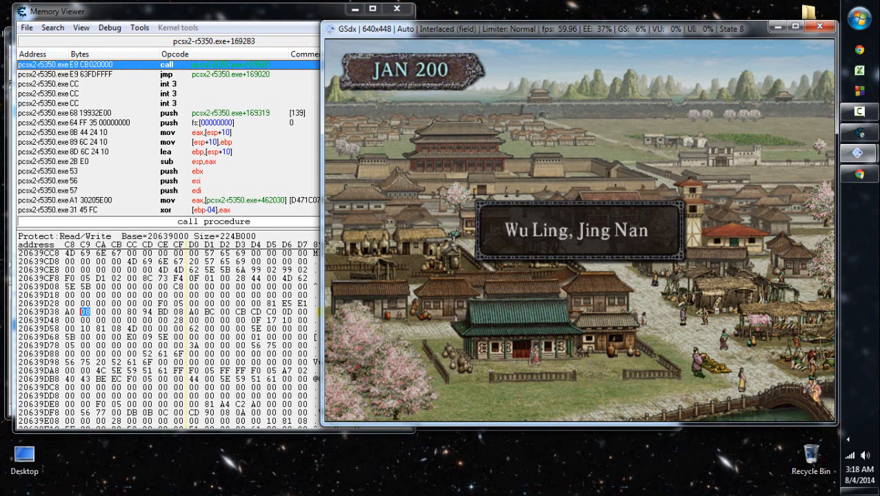
key(x)
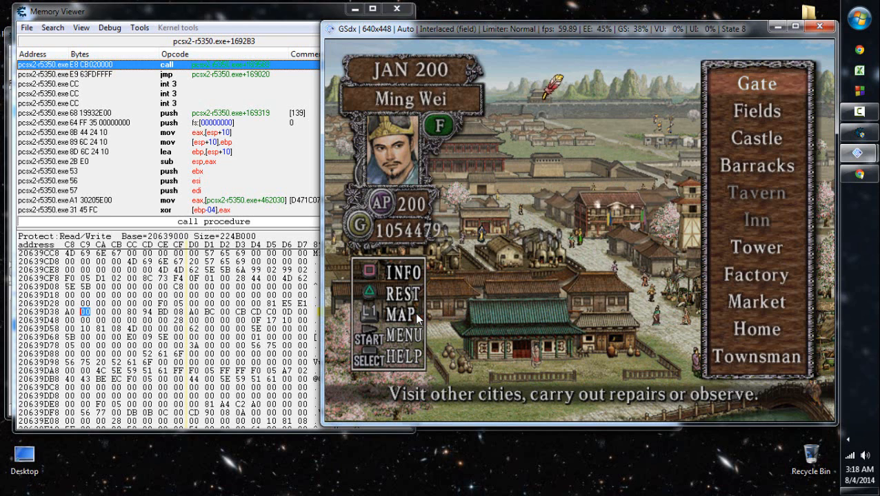
- Rest through January 200 in the game and inspect the bytes at 20639D3A and 20639CF4 in Ming Wei's record
key(d)
key(z)
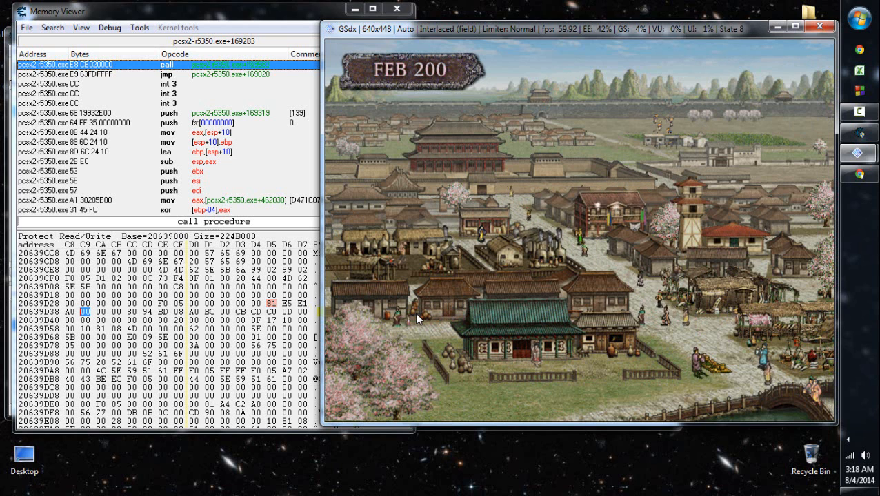
click(93, 320)
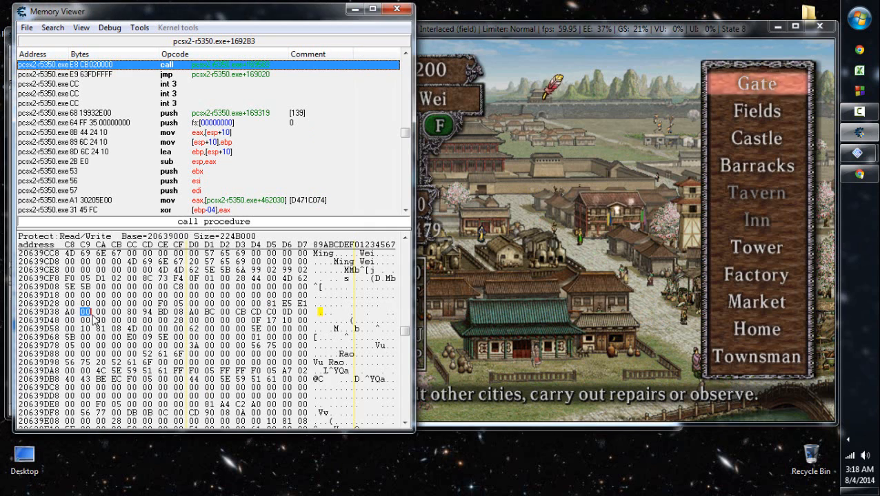
click(556, 296)
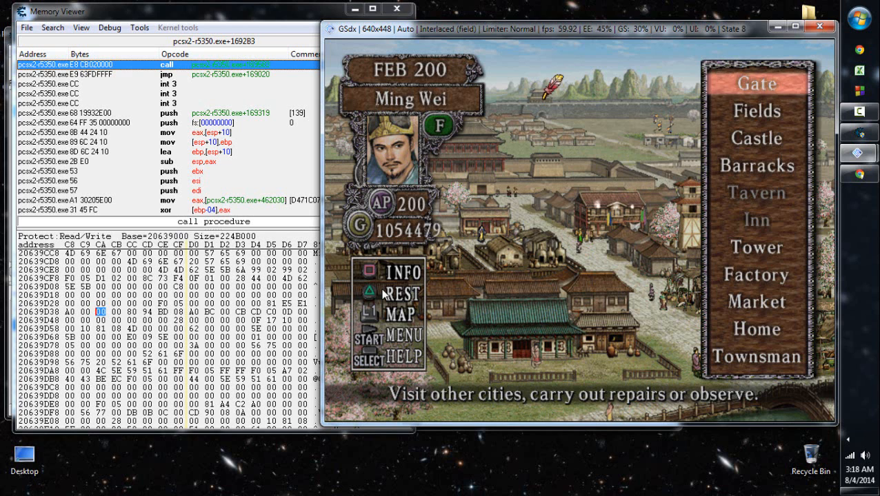
click(271, 270)
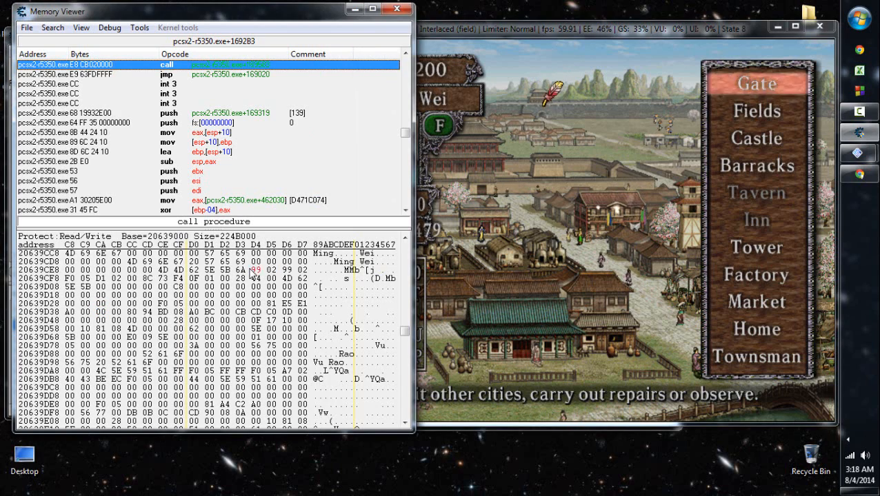
- Close the memory viewer and search the game's memory for the text Winecup
click(254, 269)
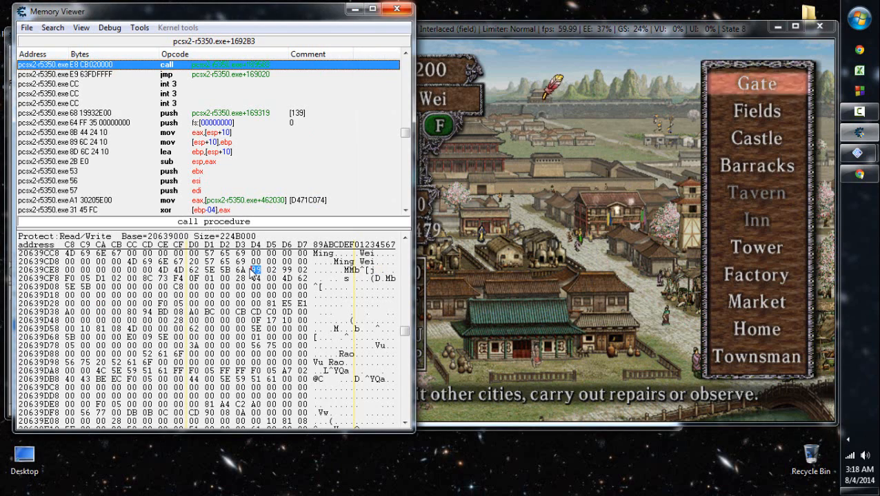
click(396, 8)
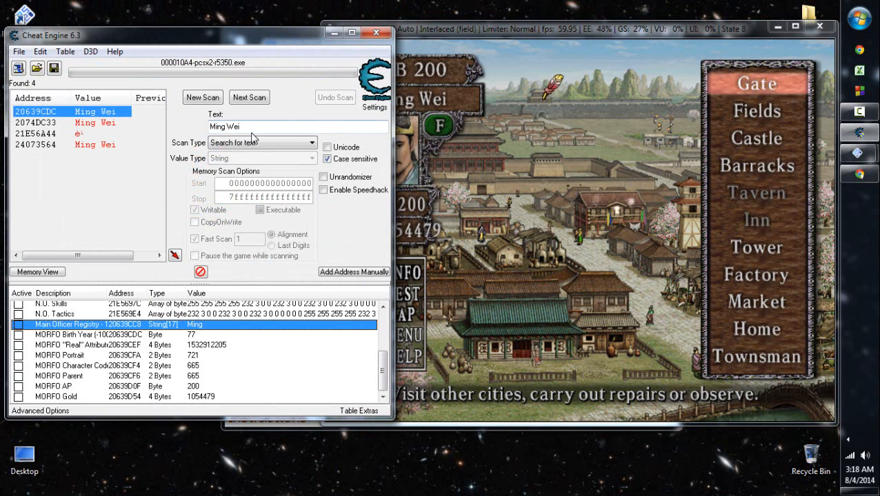
click(252, 133)
text(Winec)
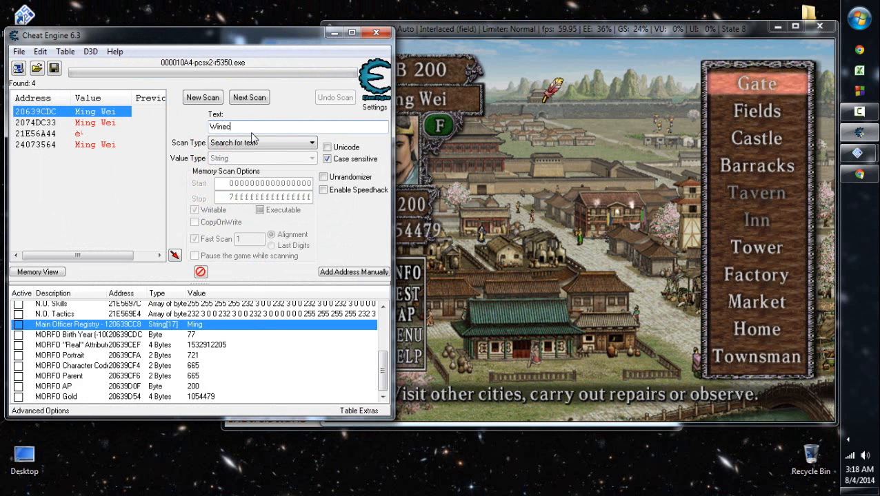
key(Return)
key(Return)
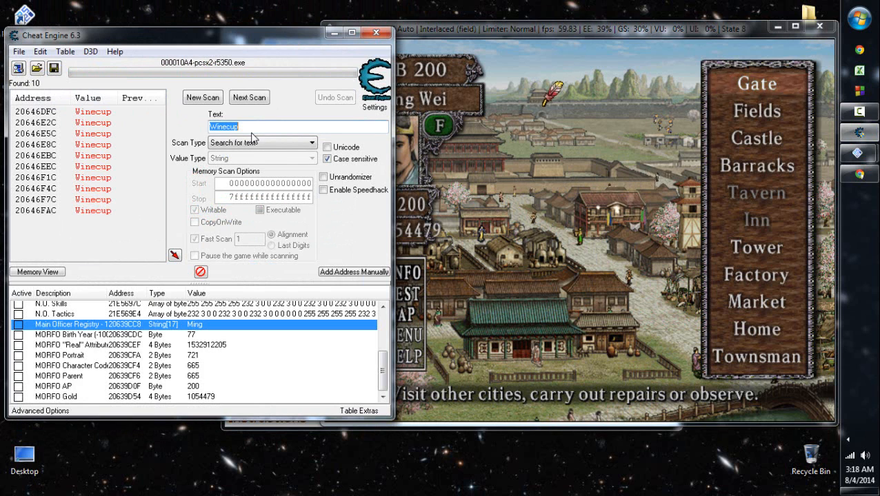
- Browse the memory region of the Winecup entry found at 20646EEC
key(shift+Tab)
key(Up)
key(Up)
key(Up)
key(Up)
key(Up)
key(Up)
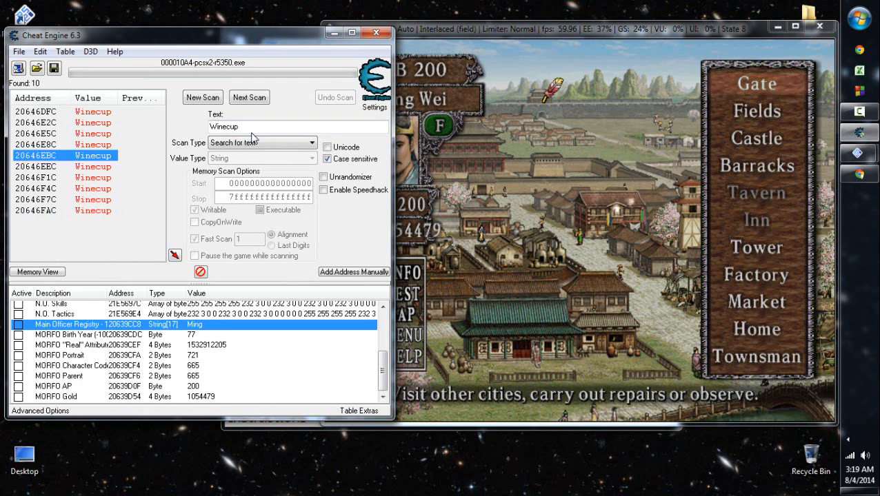
key(Down)
key(Up)
key(Up)
key(Up)
key(Up)
key(Up)
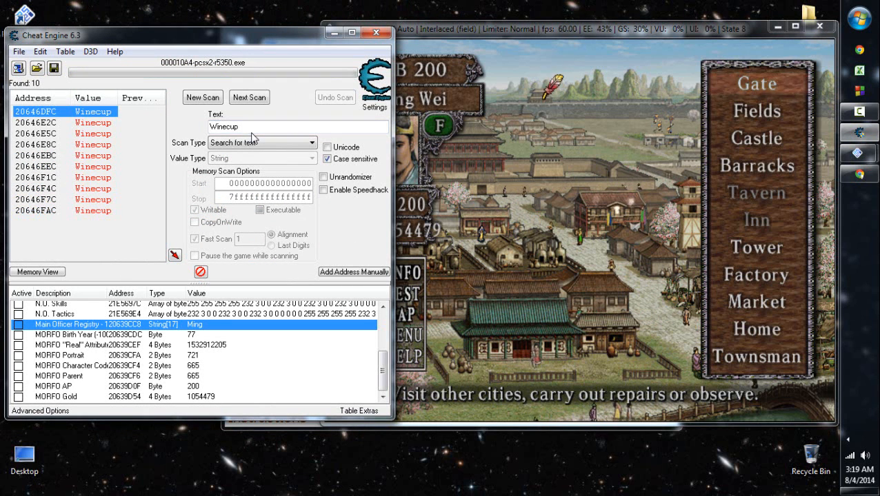
key(Down)
key(Down)
key(Down)
key(Down)
key(Down)
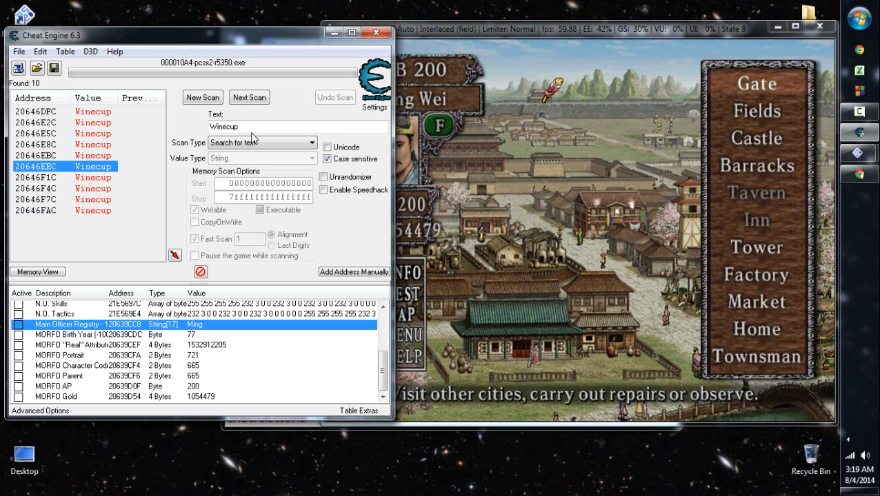
key(Menu)
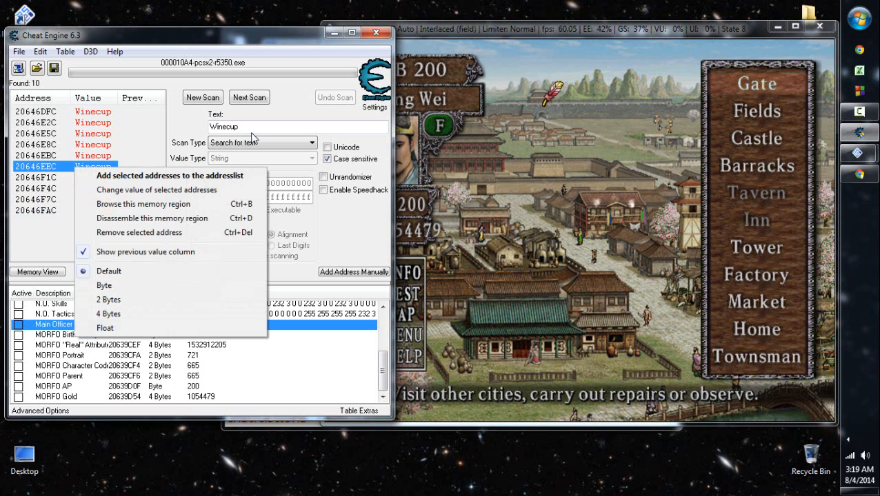
key(Down)
key(Down)
key(Down)
key(Down)
key(Up)
key(Return)
- Examine the two leading bytes after each Winecup name, comparing the records from 20646F6C back to the Celadon Vase
key(Down)
key(Down)
key(Down)
key(Down)
key(Down)
key(Down)
key(Down)
key(Down)
key(Right)
key(Left)
key(Right)
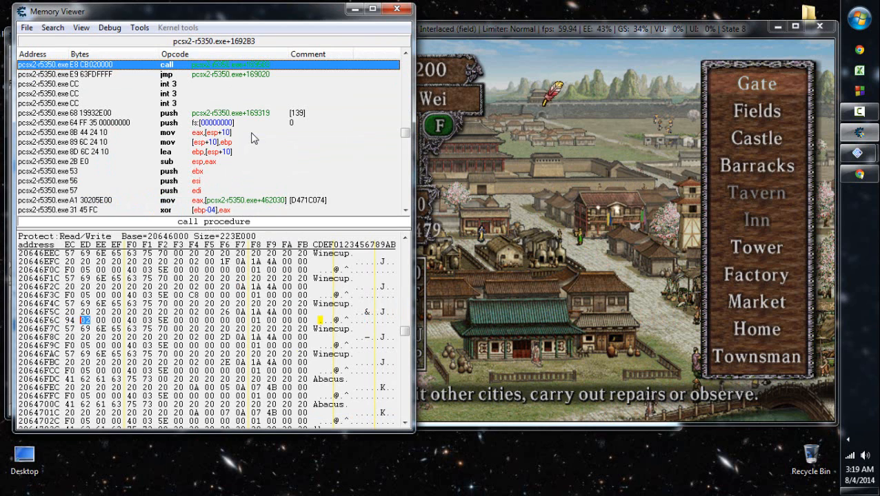
key(Left)
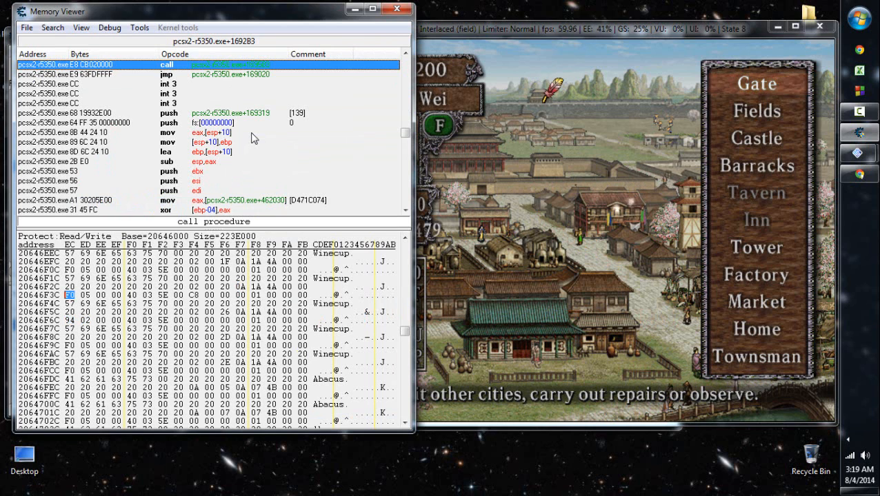
key(Up)
key(Up)
key(Up)
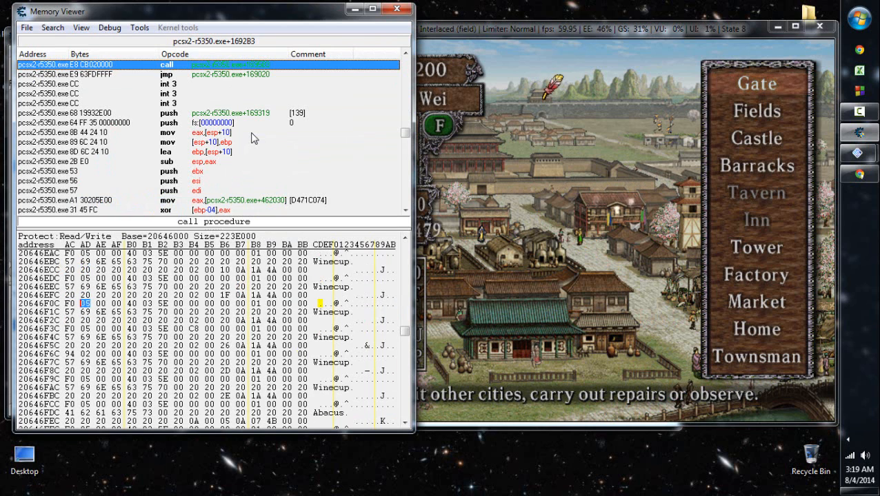
key(Up)
key(Up)
key(Up)
key(Left)
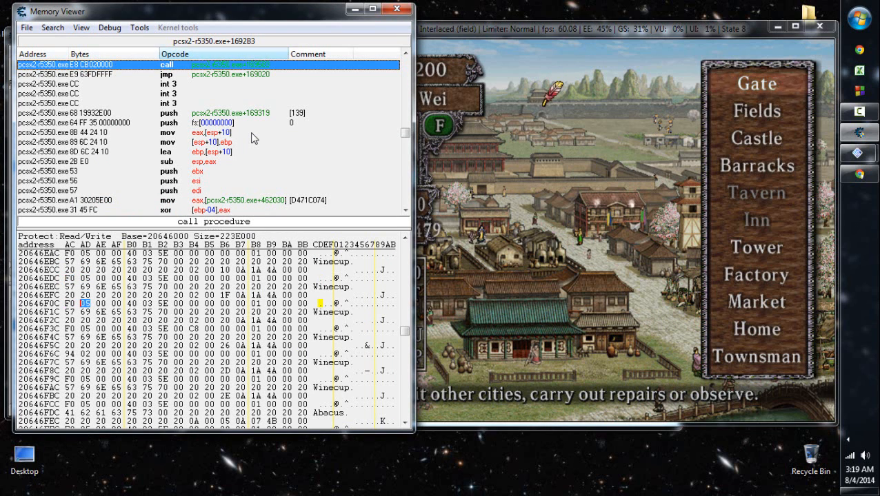
key(Right)
scroll(252, 138, up, 3)
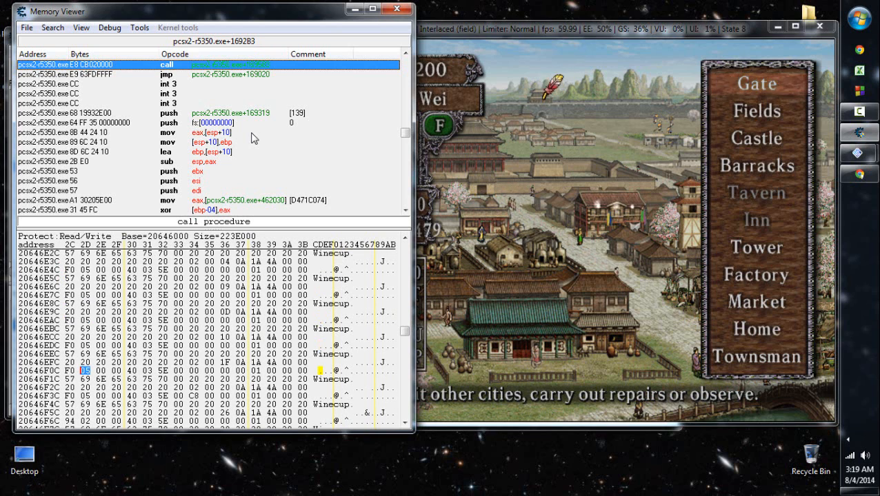
scroll(251, 138, up, 3)
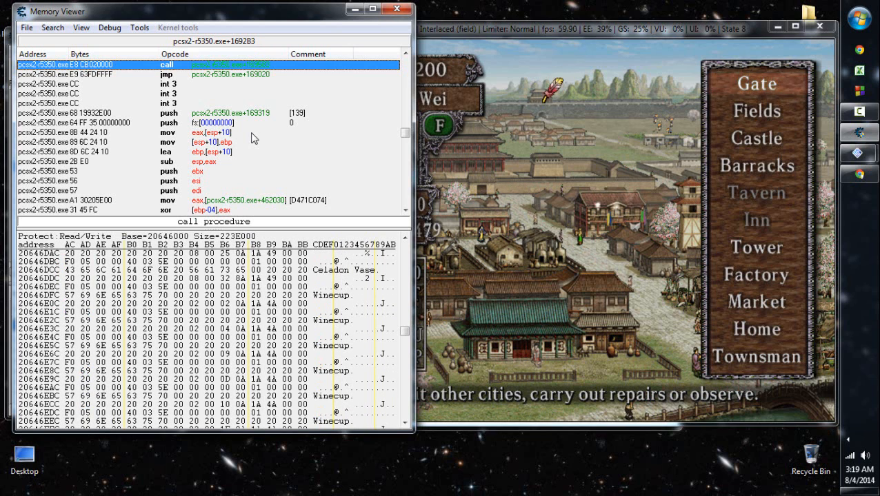
- Go to address 20639CC8 and compare Ming Wei's code bytes at 20639CF4 with those of the officers that follow
key(ctrl+g)
text(20639CC8)
key(Return)
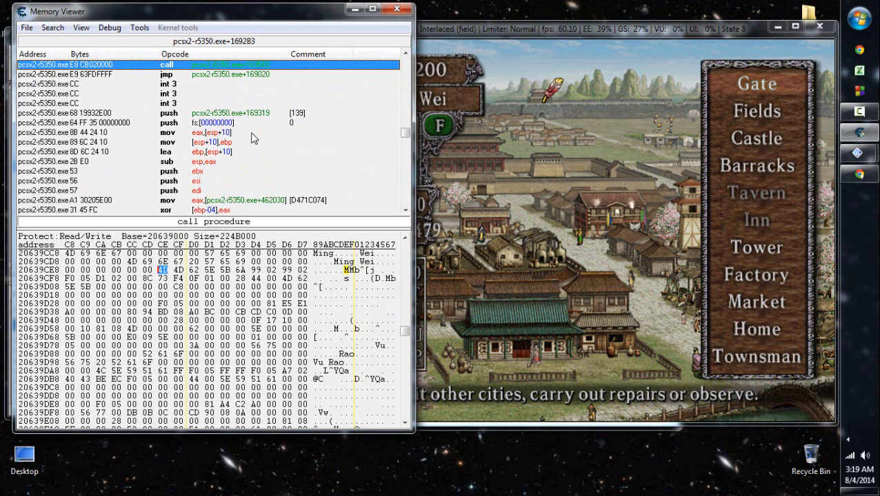
key(Right)
key(Right)
key(Right)
key(Right)
key(Right)
key(Right)
key(Right)
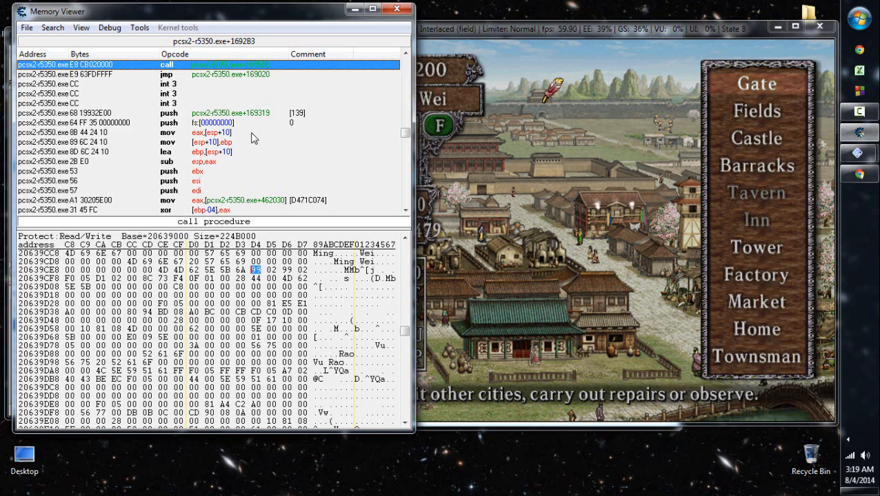
key(Down)
key(Down)
key(Down)
key(Down)
key(Down)
key(Down)
key(Down)
key(Down)
key(Down)
key(Down)
key(Down)
key(Down)
key(Left)
key(Left)
key(Left)
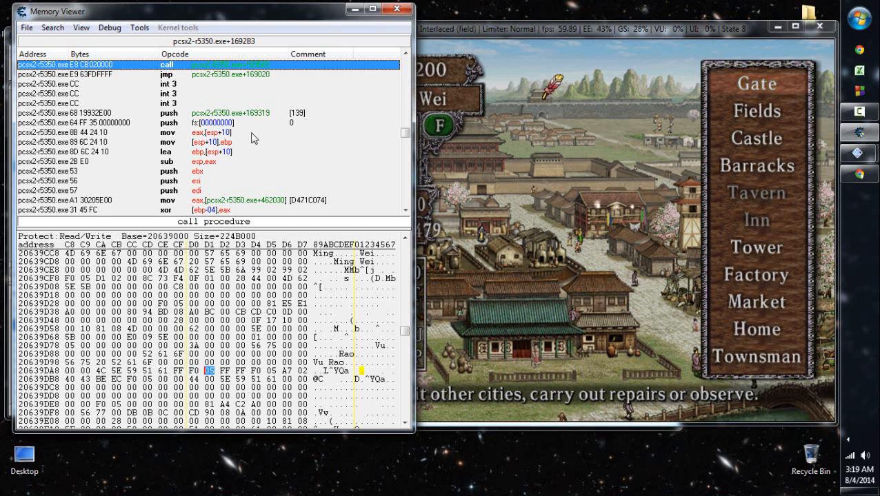
scroll(251, 133, down, 4)
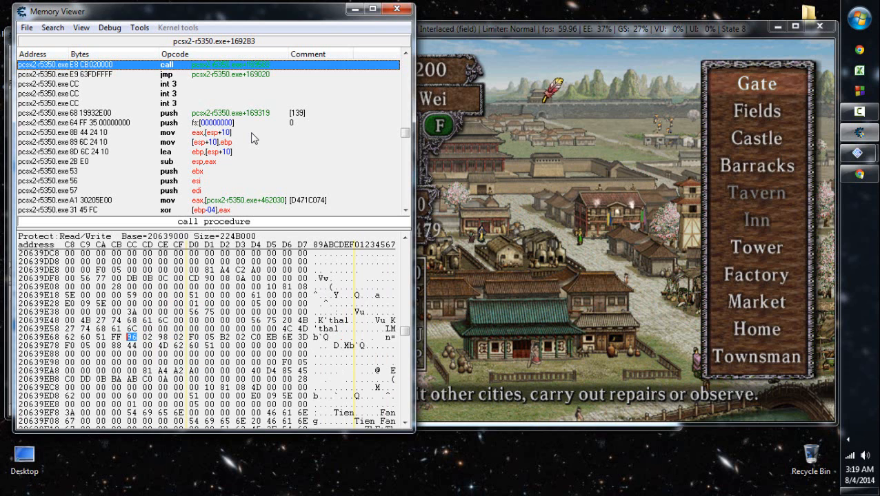
scroll(251, 139, down, 3)
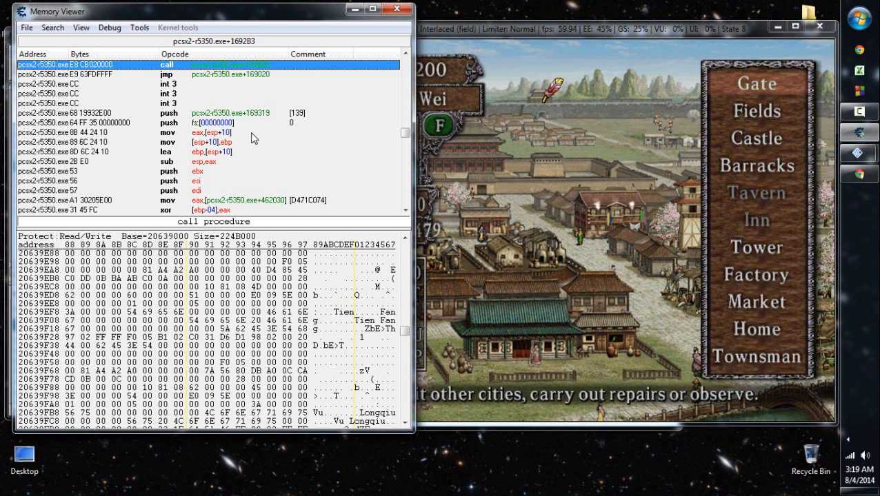
scroll(252, 138, up, 7)
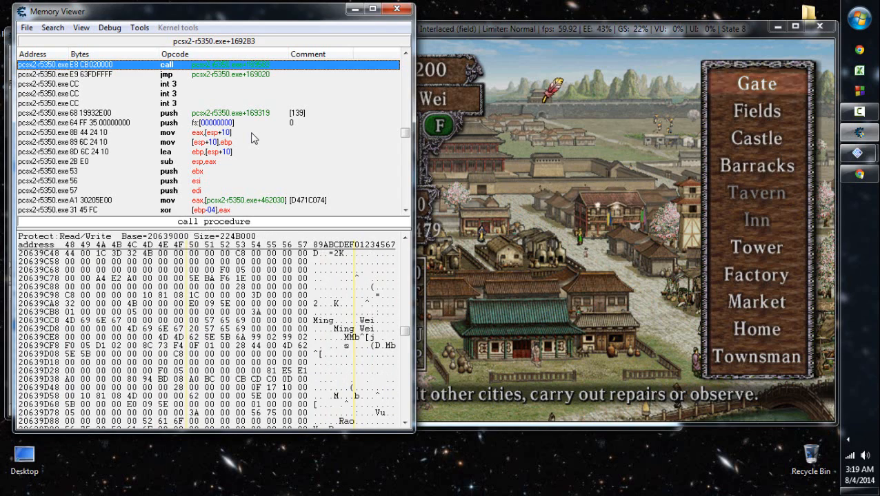
- Set the byte at 20639CF4 in Ming Wei's record to 97, and open the main menu in the game
click(271, 271)
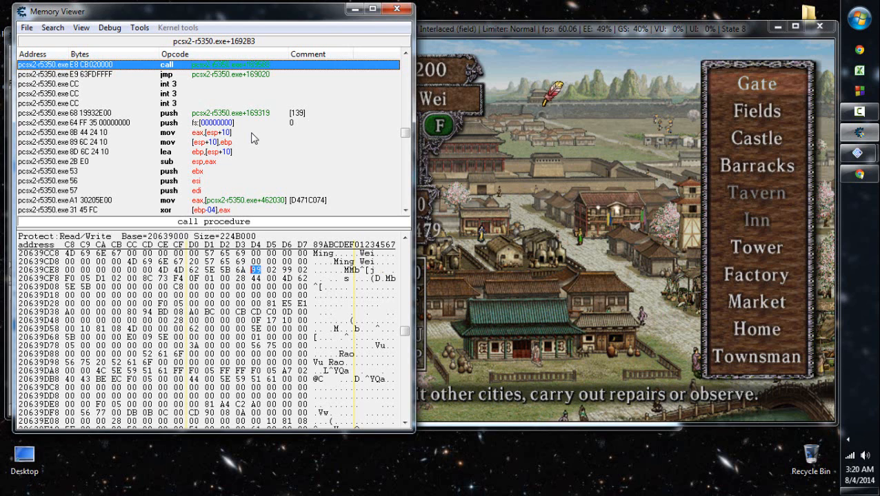
key(Left)
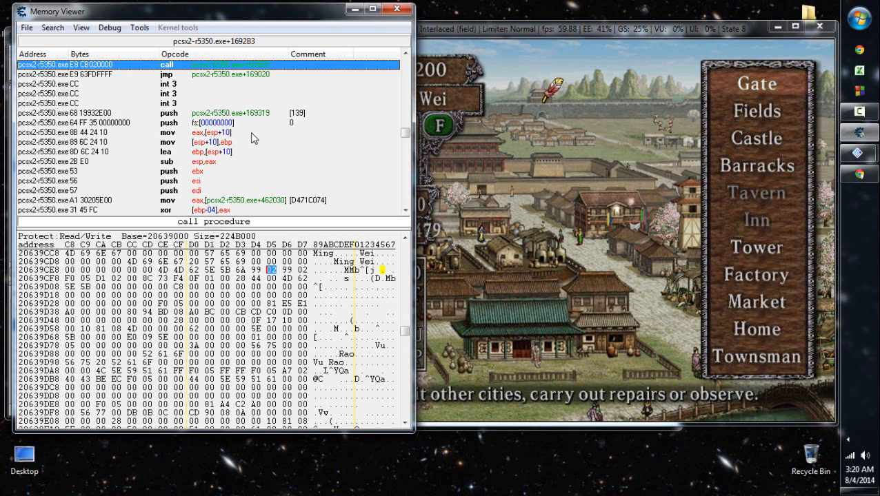
key(Right)
key(Left)
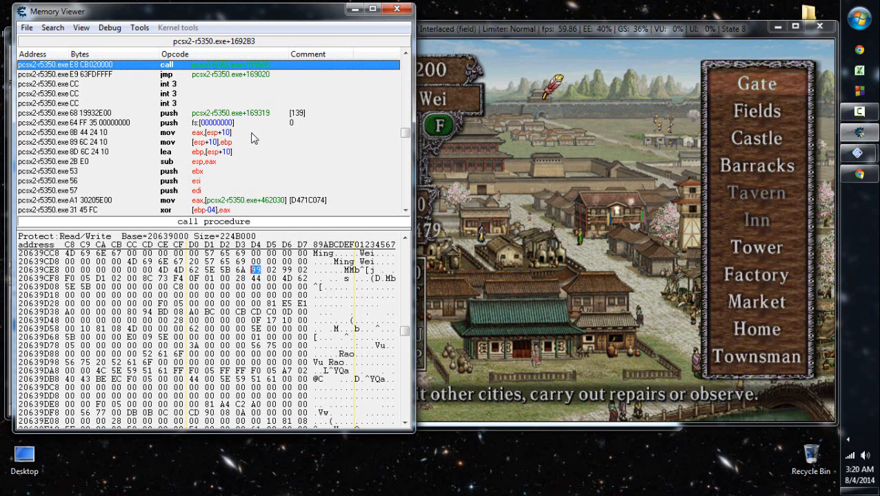
key(Right)
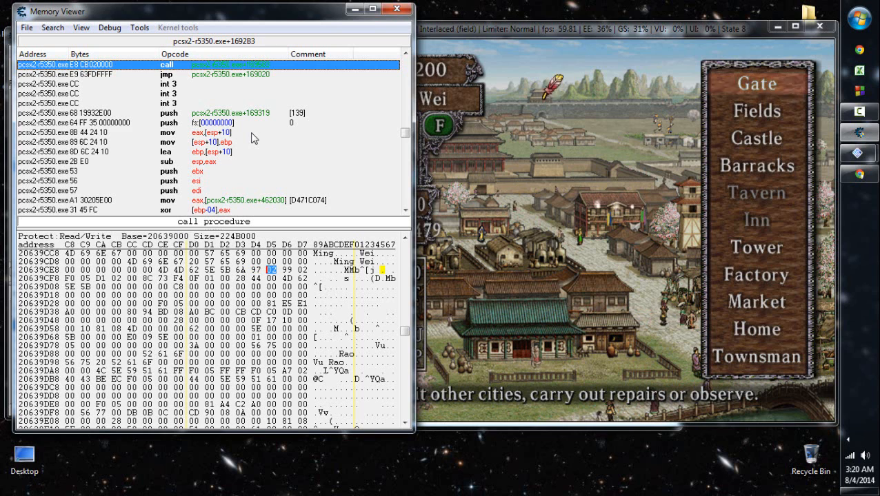
click(546, 181)
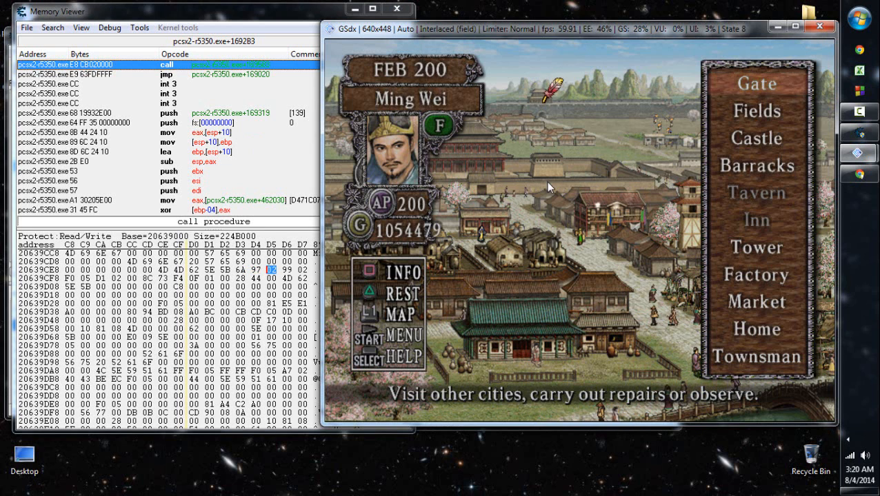
key(Return)
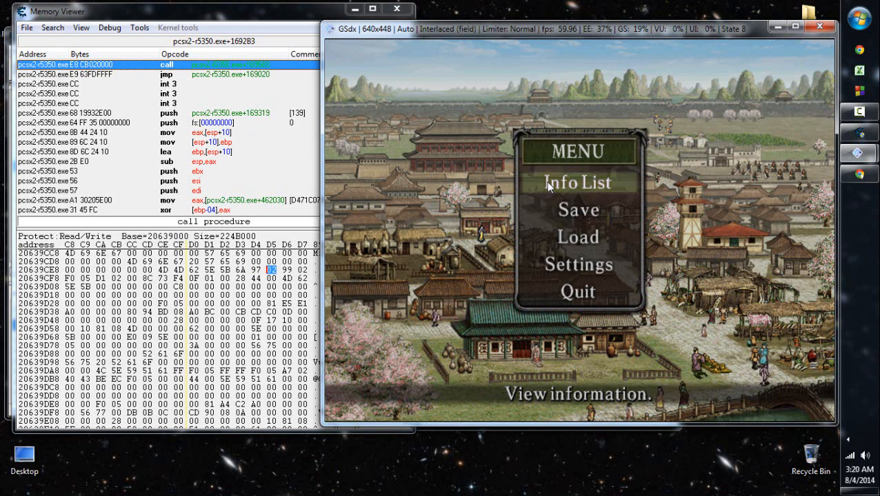
- Close the memory viewer and rename the MORFO Character Code entry as "MORFO Character Code (sometimes??)"
click(257, 6)
click(396, 9)
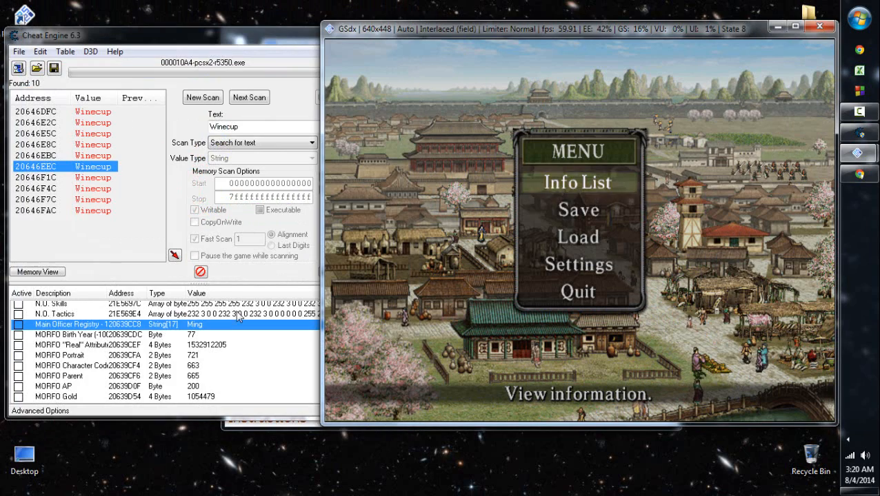
double_click(71, 367)
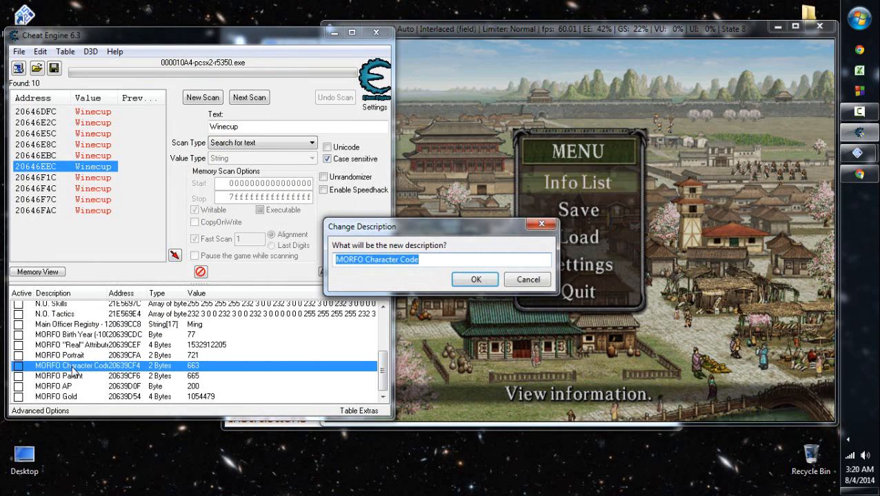
key(End)
text(??)
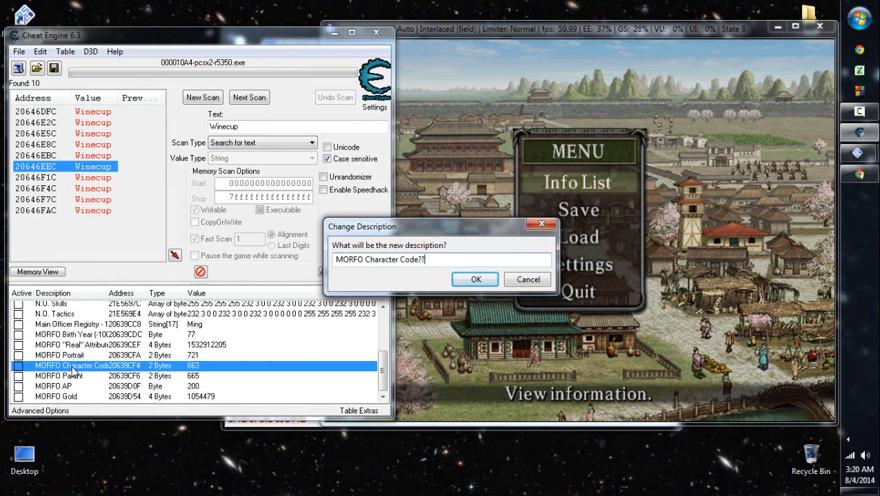
key(Left)
key(Left)
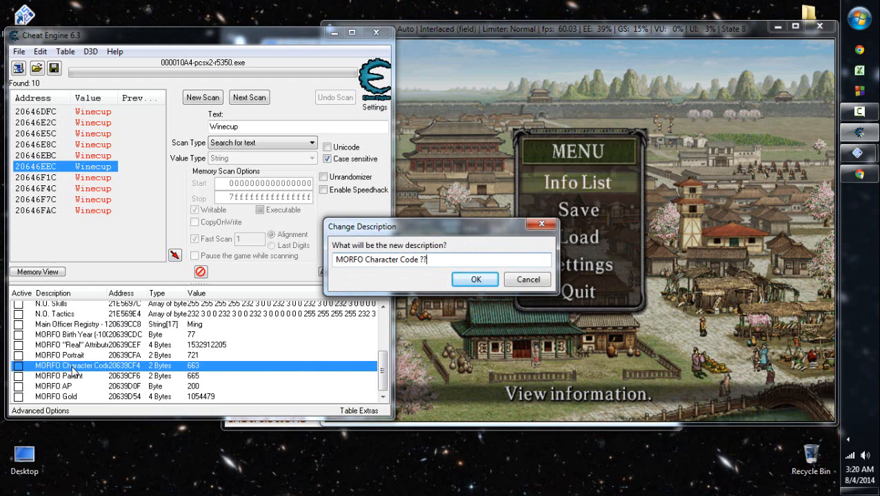
text((sometimes)
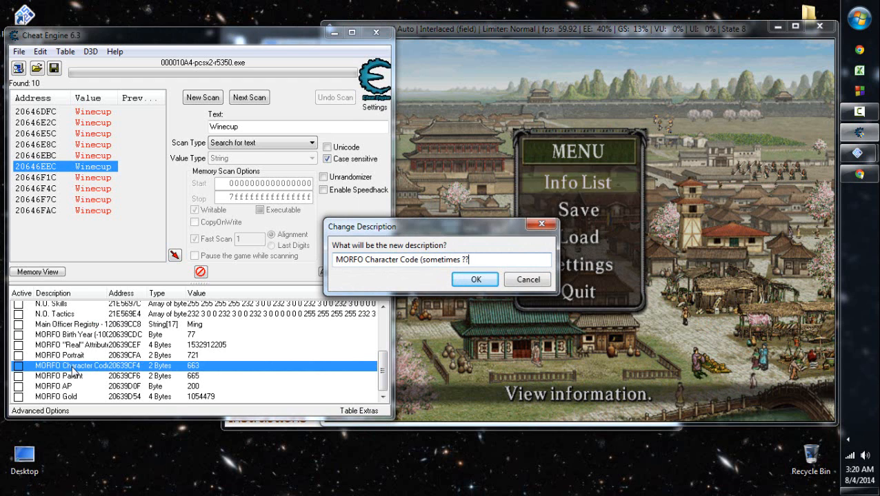
key(Left)
key(Left)
key(Left)
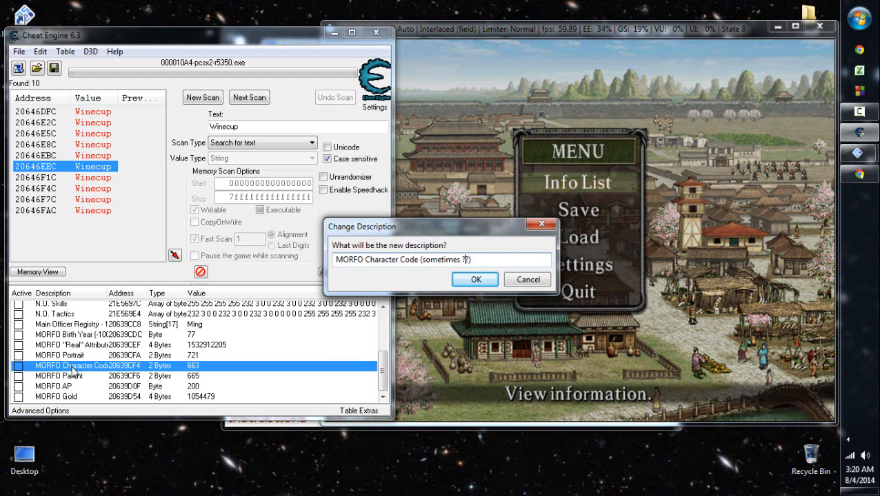
key(BackSpace)
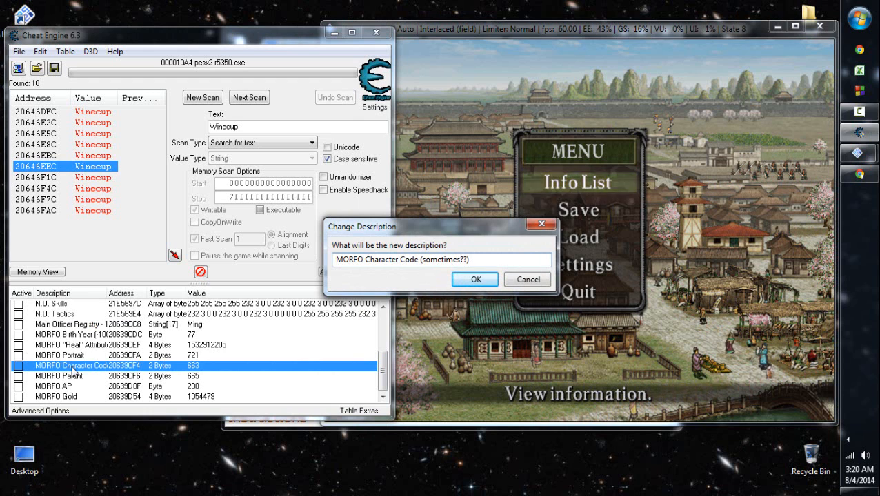
key(Return)
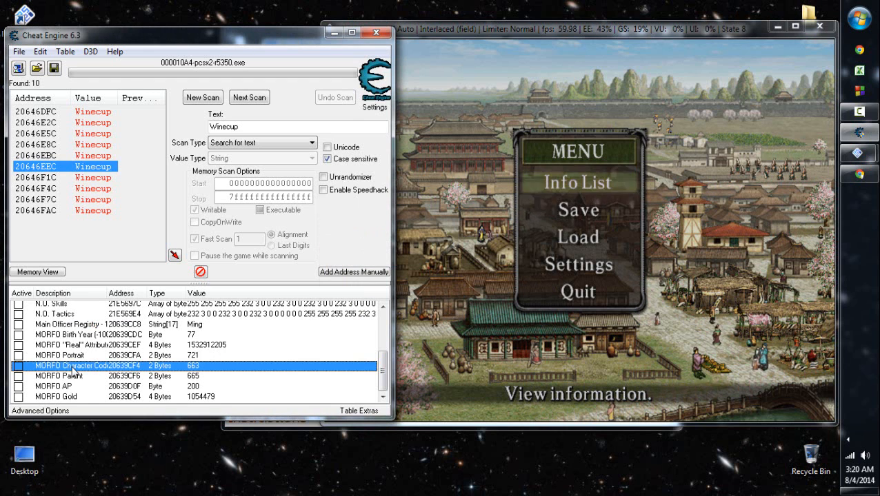
- Quit the current game from its main menu and return to the title screen
key(Up)
key(Up)
key(Up)
key(Up)
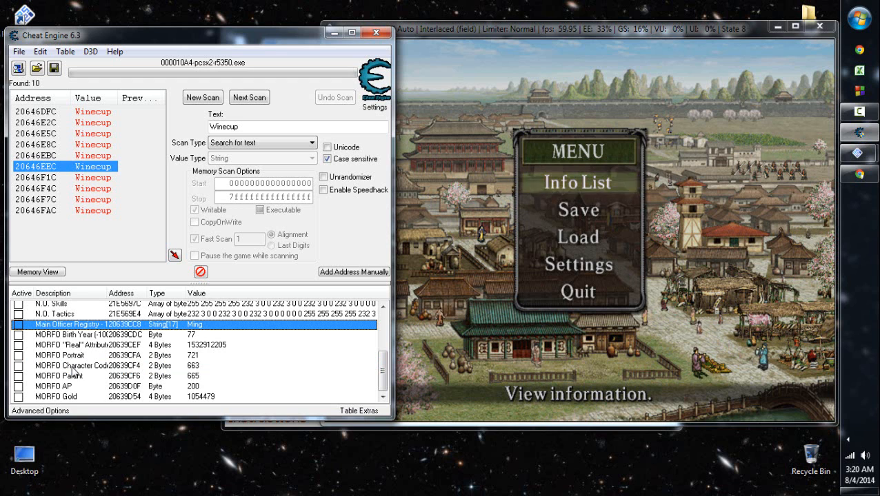
click(508, 240)
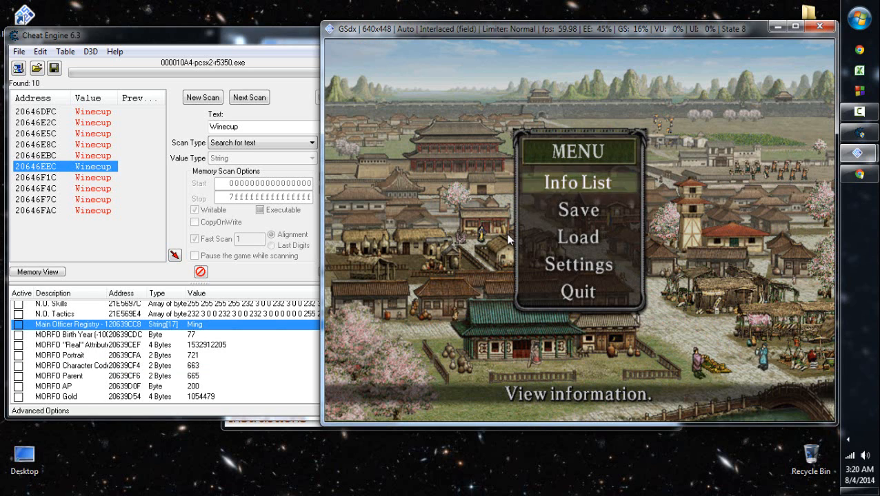
key(Down)
key(Down)
key(Down)
key(Down)
key(Return)
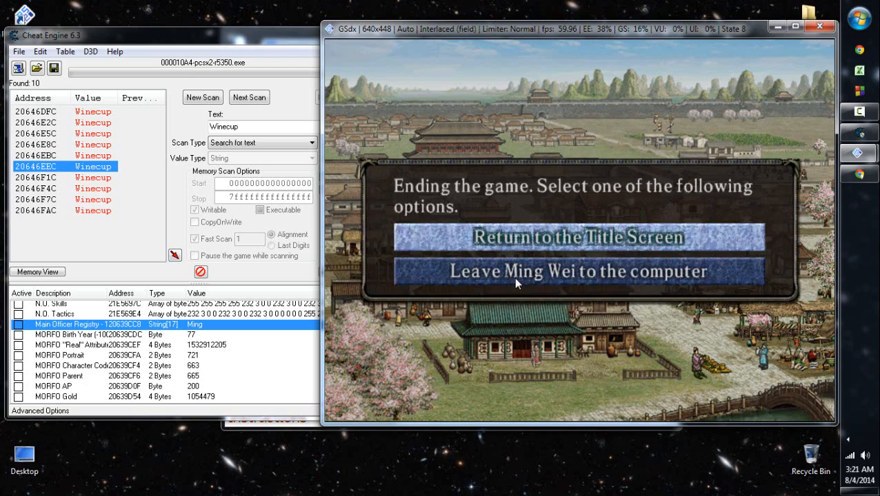
key(Return)
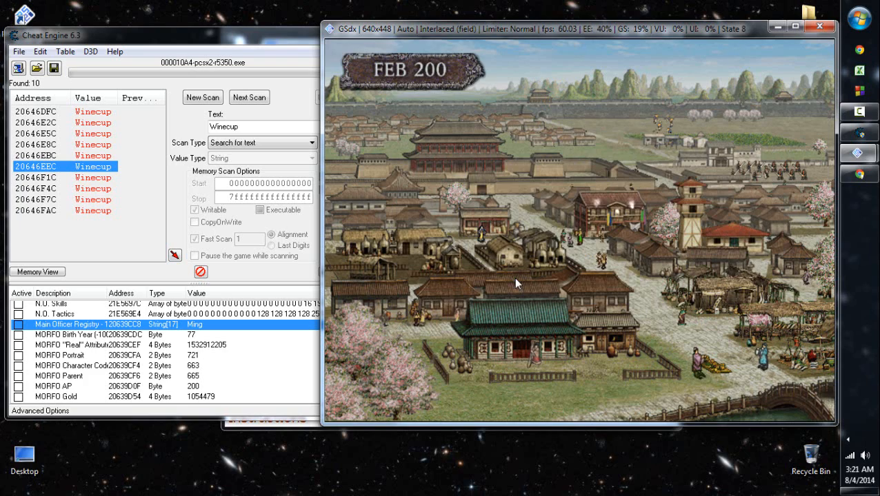
key(Return)
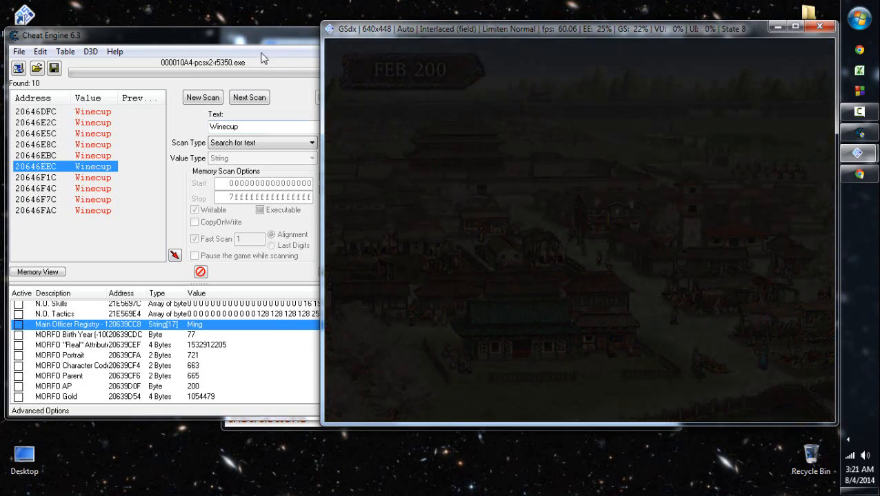
- Bring the New Officer entries into view in the address list, and open New Officers from the game's title screen
click(267, 41)
scroll(268, 41, up, 3)
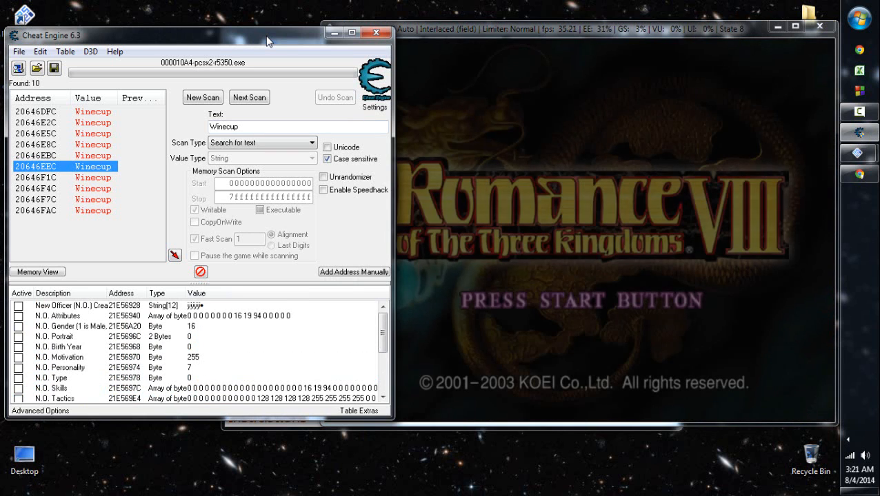
click(559, 299)
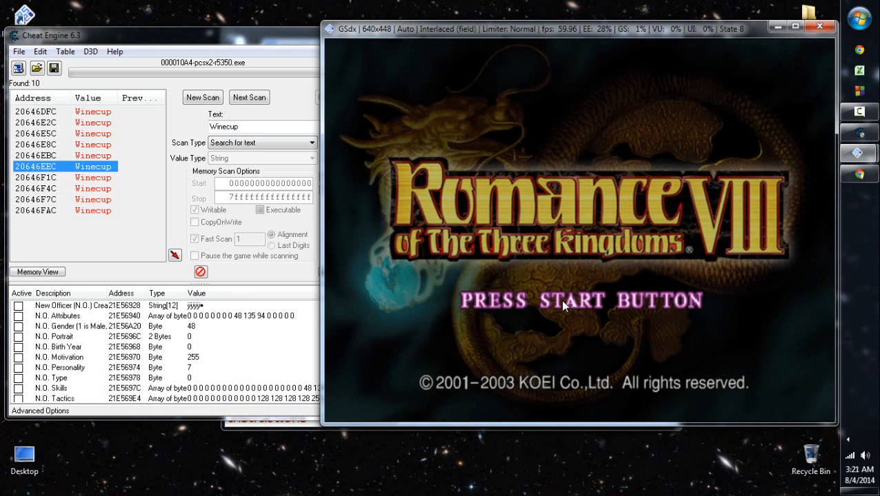
key(Return)
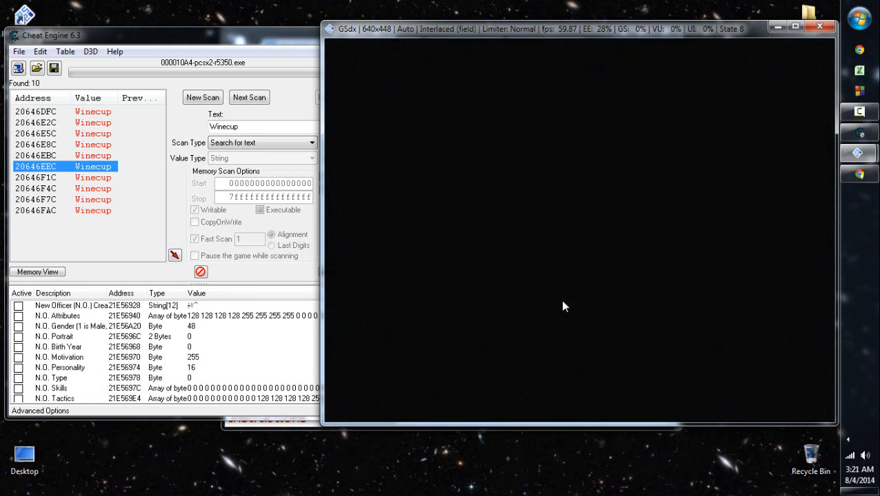
key(Up)
key(Up)
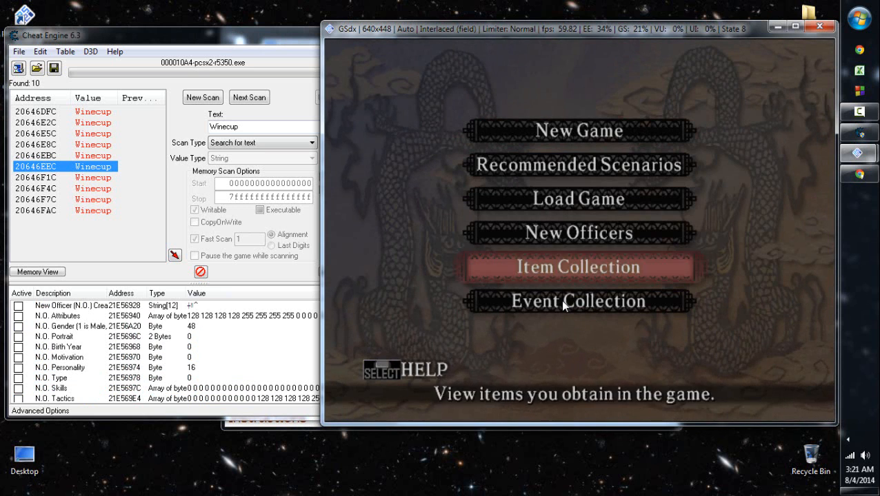
key(Up)
key(Up)
key(Down)
key(Return)
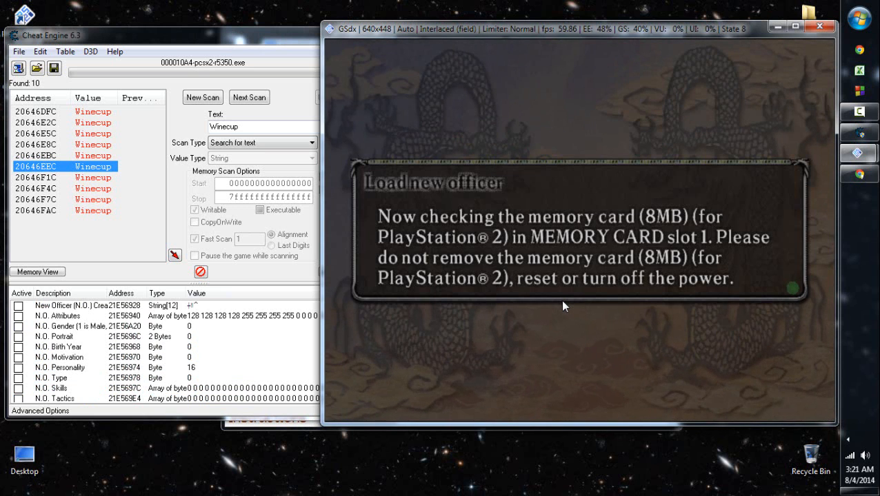
- Open Albert Einstein's data for alteration among the registered officers
key(Down)
key(Down)
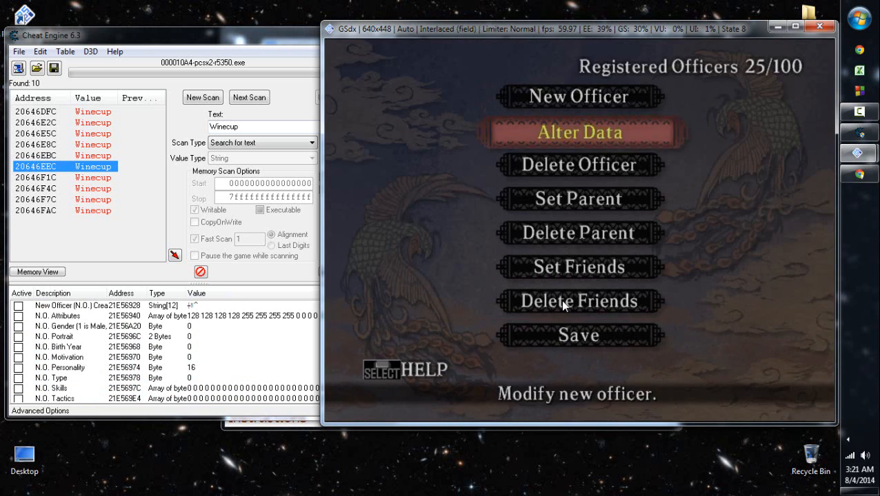
key(Return)
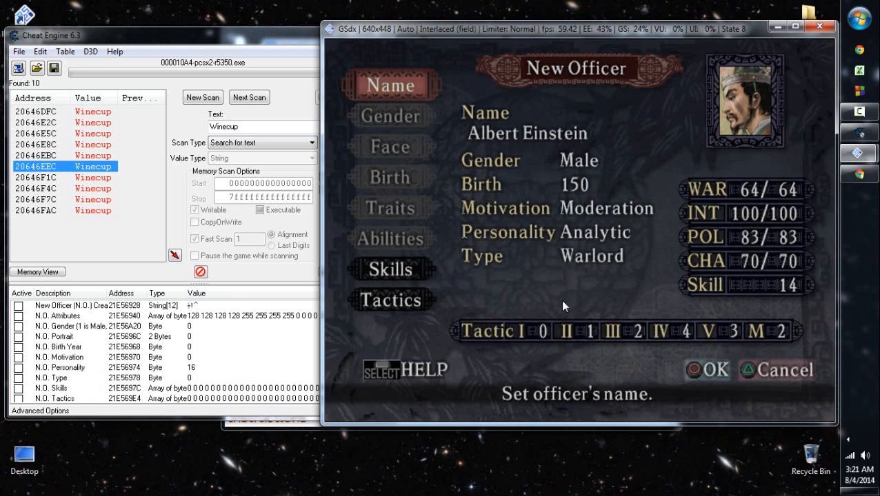
- Open the memory region of the New Officer (N.O.) entry at 21E56928 in Cheat Engine
click(235, 315)
key(Up)
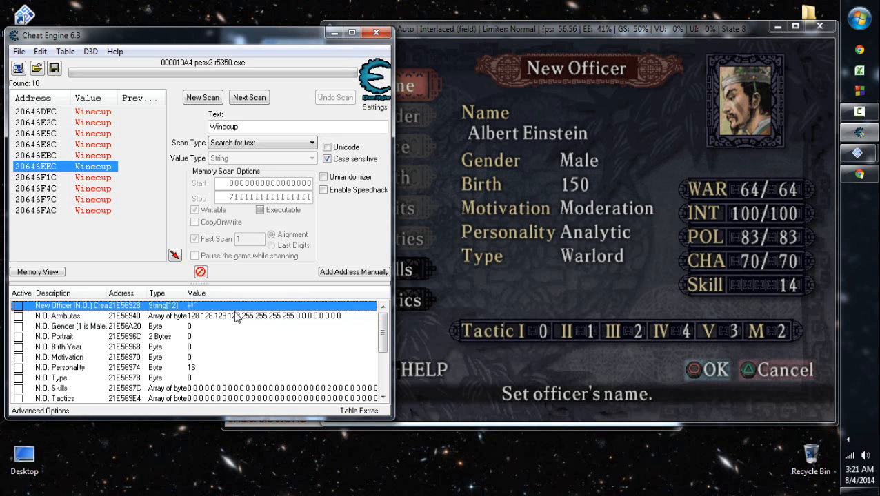
right_click(236, 316)
key(Up)
key(Up)
key(Up)
key(Up)
key(Return)
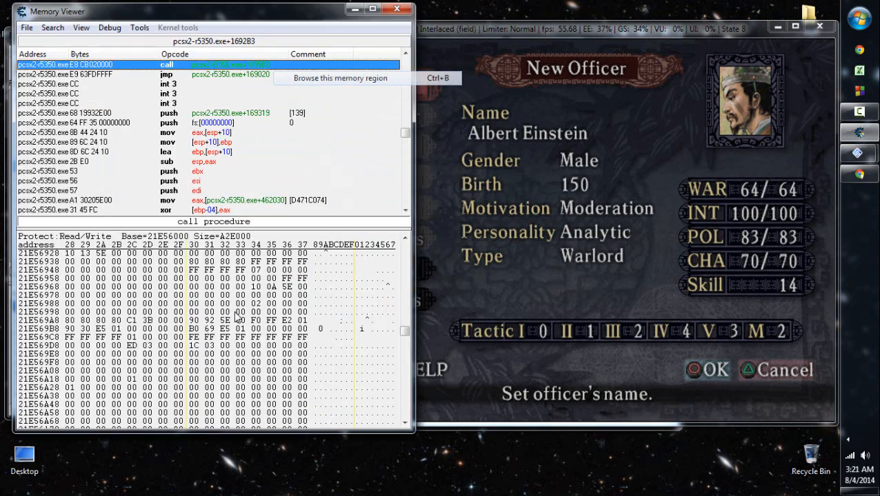
- Search the memory around 21E56928 for the name Albert Einstein
scroll(236, 318, up, 20)
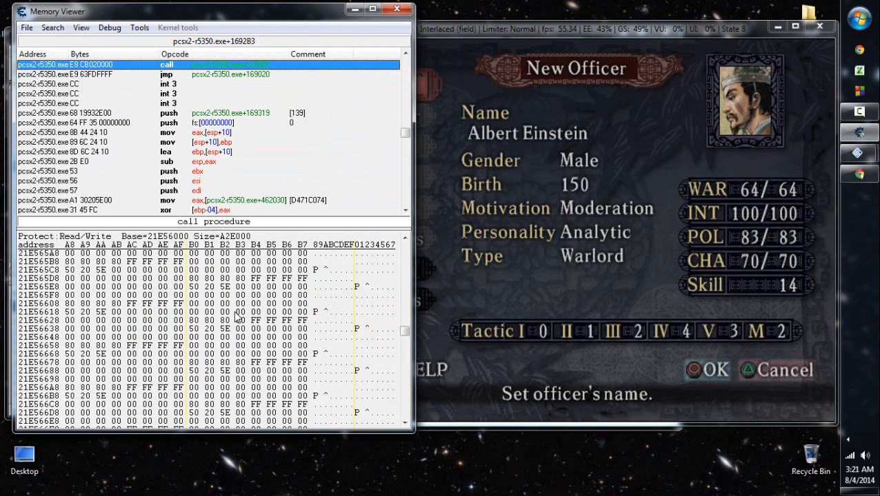
scroll(236, 317, up, 20)
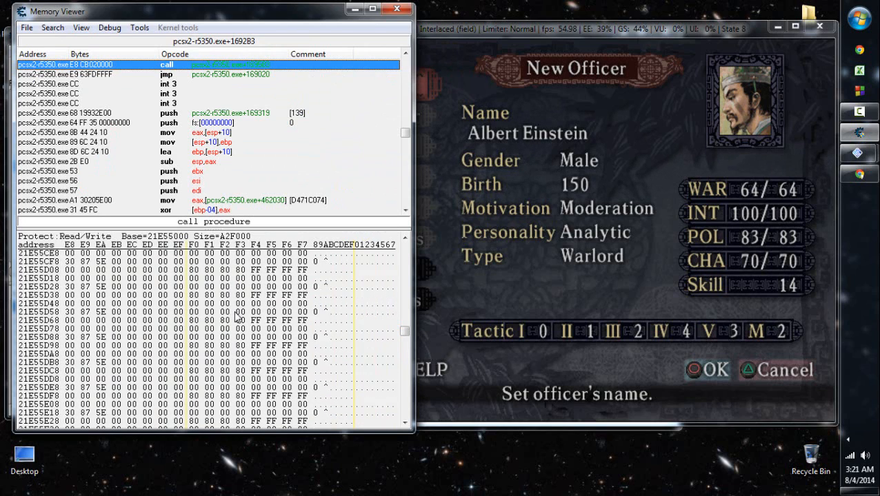
scroll(237, 315, up, 20)
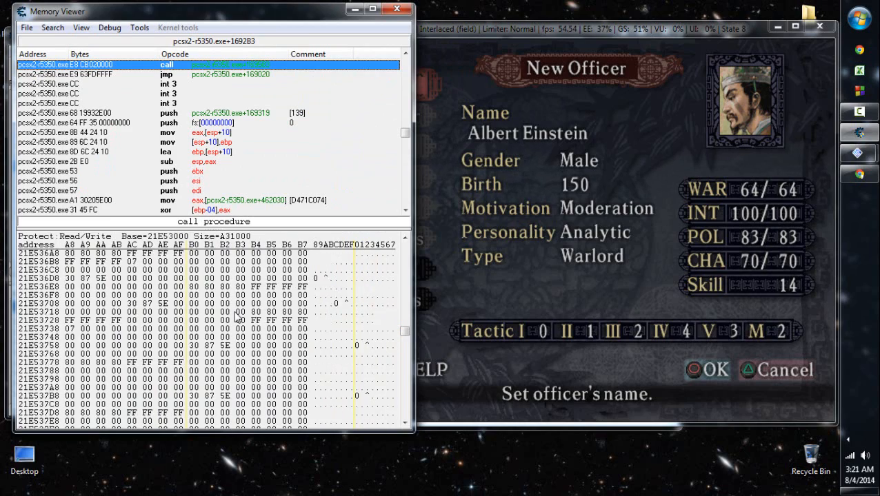
scroll(236, 315, up, 5)
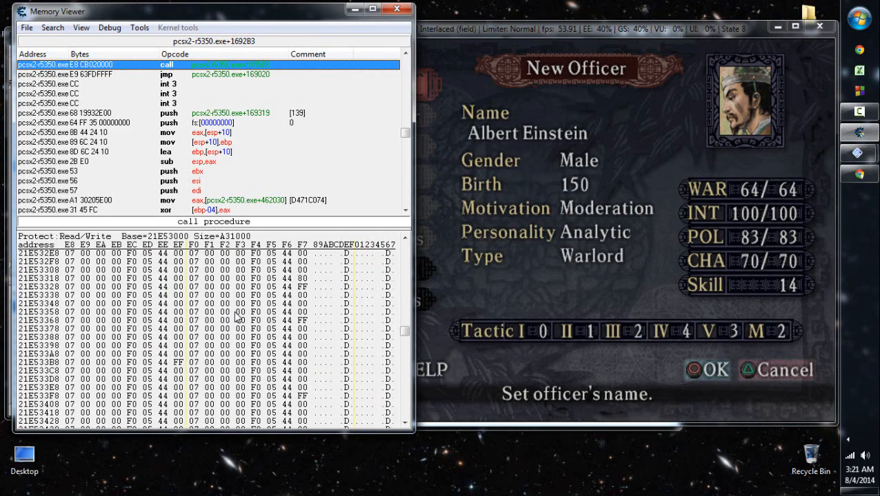
scroll(237, 316, up, 10)
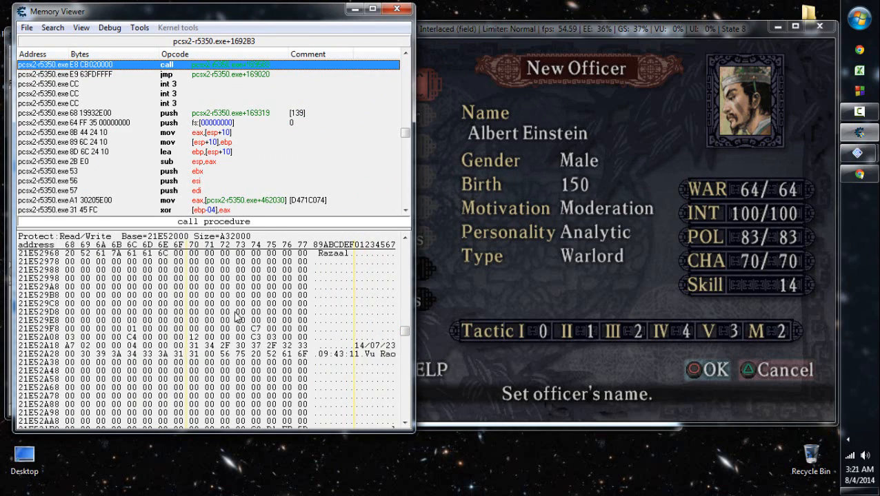
scroll(237, 316, up, 5)
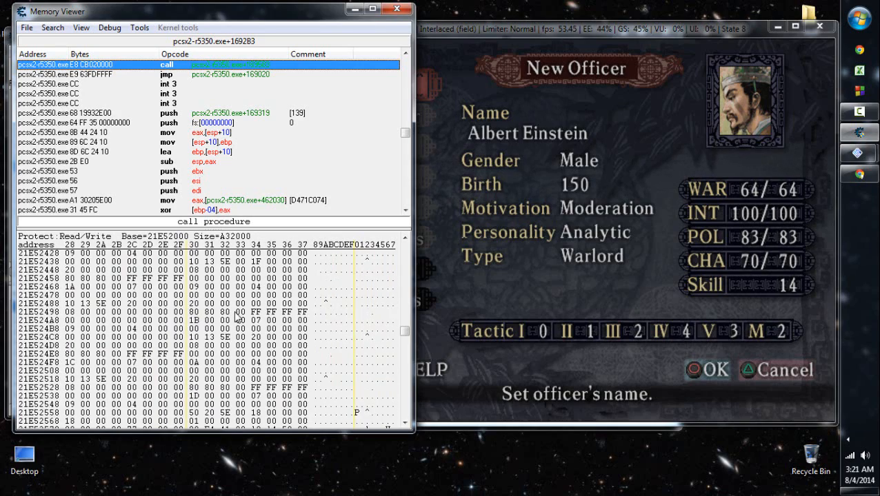
scroll(237, 316, up, 10)
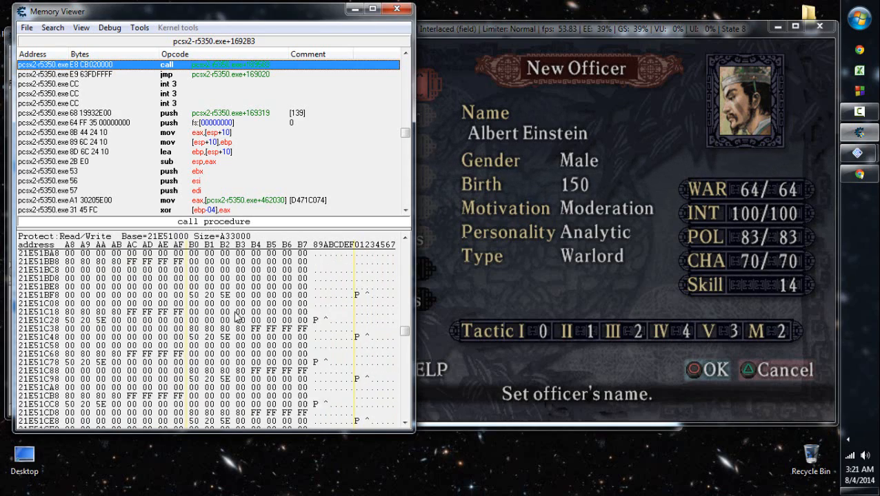
click(396, 9)
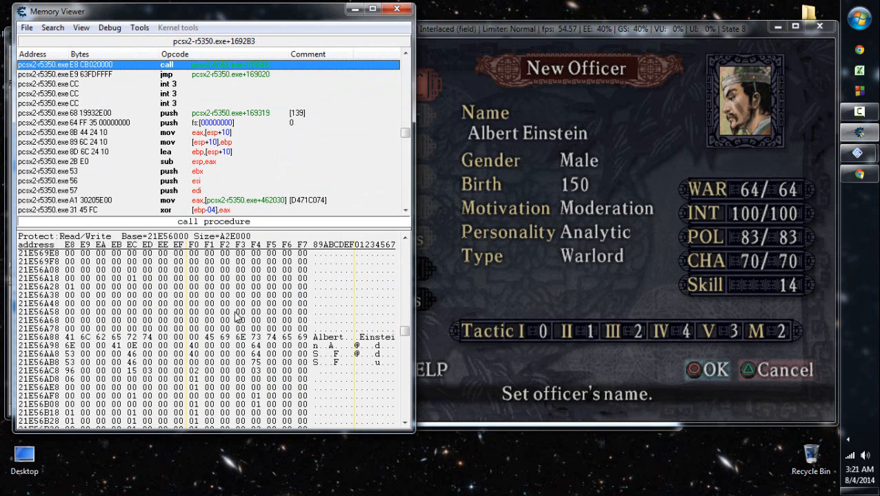
scroll(236, 316, down, 1)
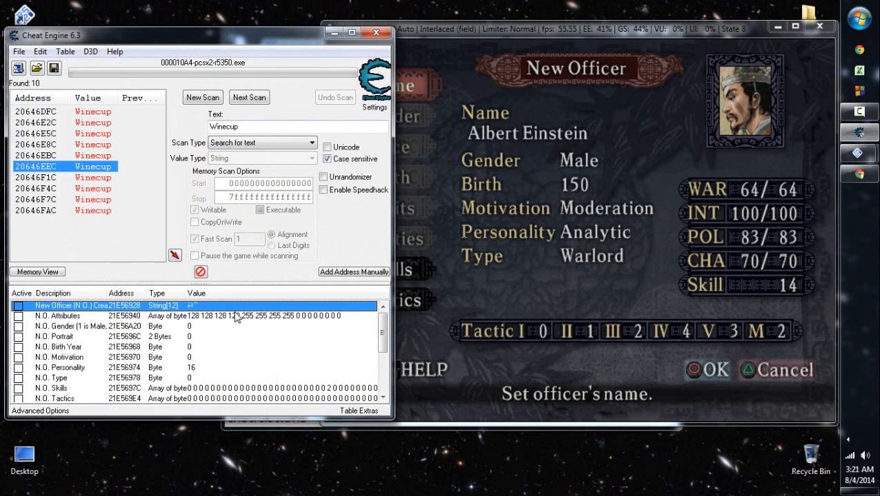
- Browse the New Officer entry's memory region again and place the cursor on the first byte of Albert Einstein's name at 21E56A88
right_click(211, 306)
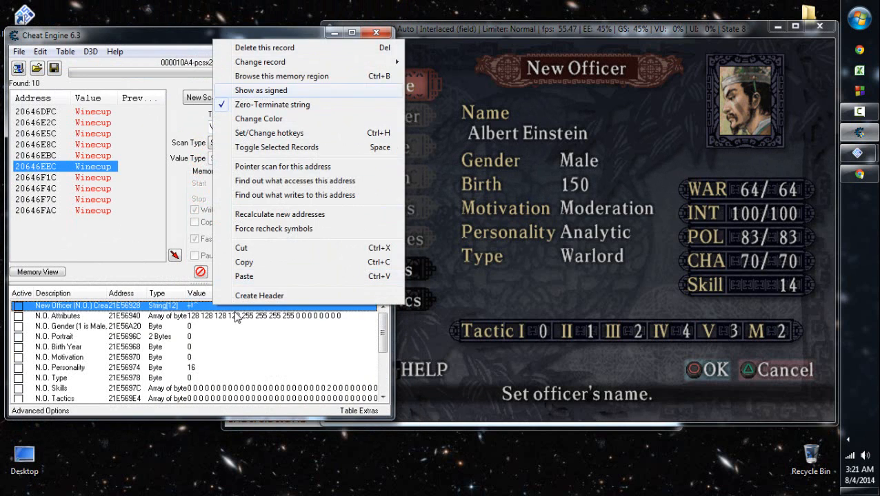
click(255, 75)
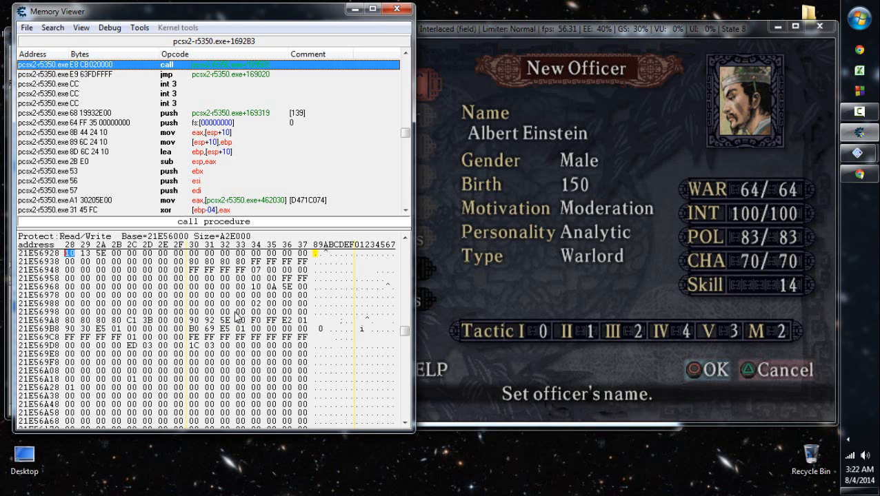
key(Page_Down)
scroll(236, 317, down, 2)
key(Down)
key(Down)
key(Down)
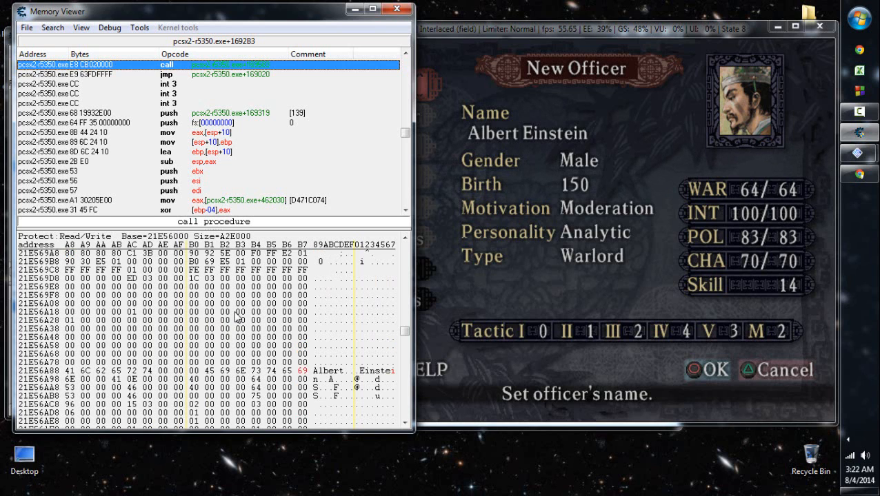
scroll(236, 317, up, 4)
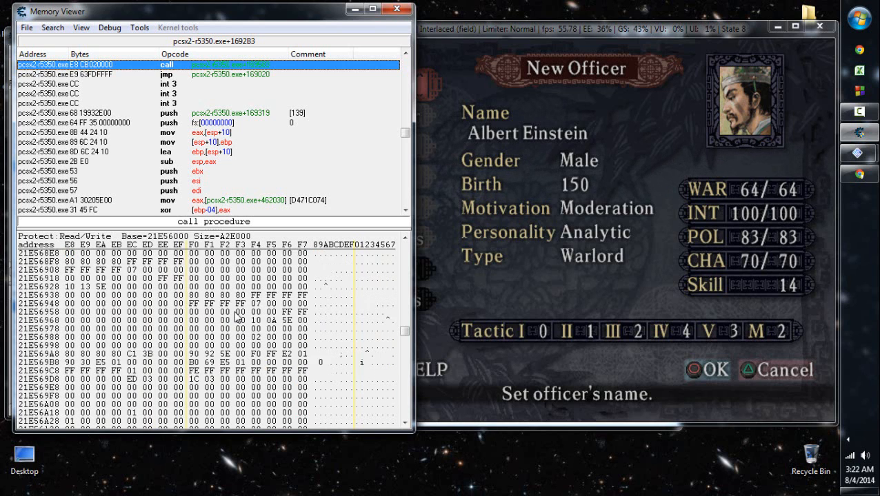
scroll(236, 317, down, 1)
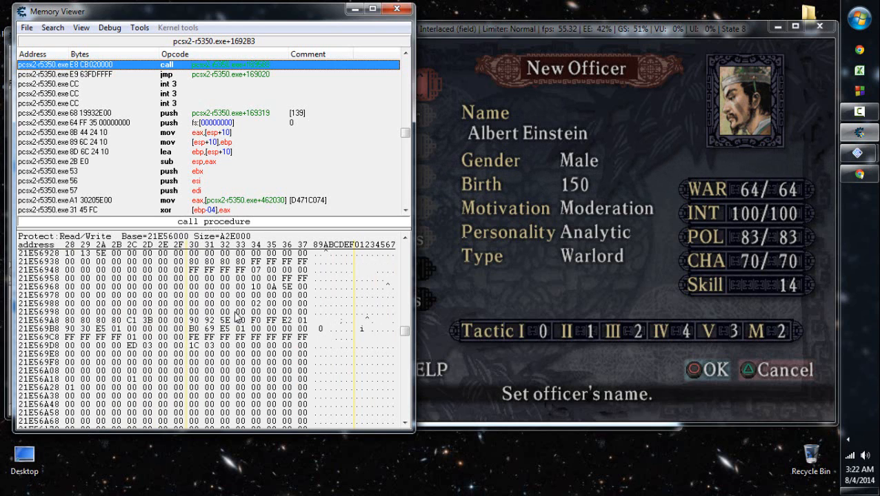
scroll(237, 317, down, 2)
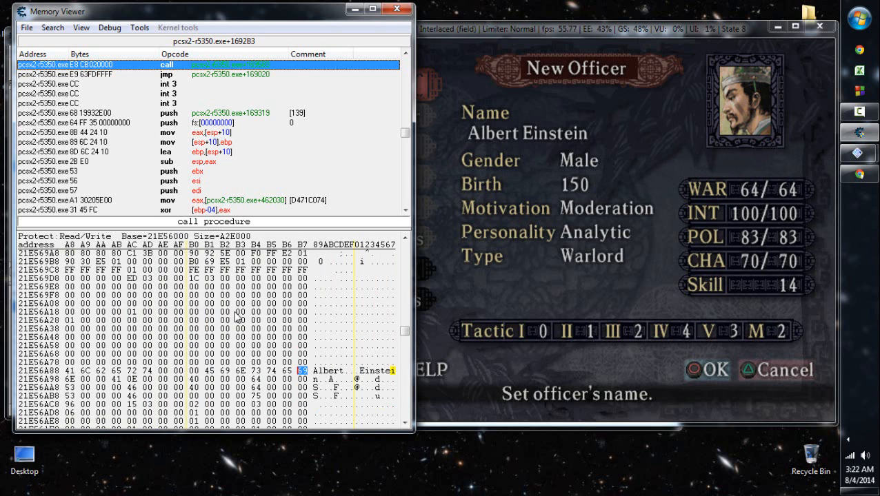
key(Home)
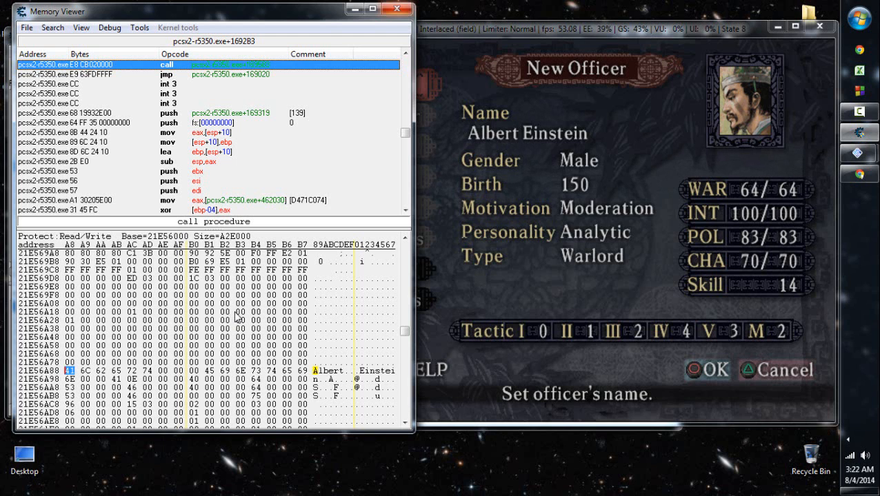
- Close the memory viewer and load the Slot 9 save state in PCSX2
click(397, 9)
click(494, 226)
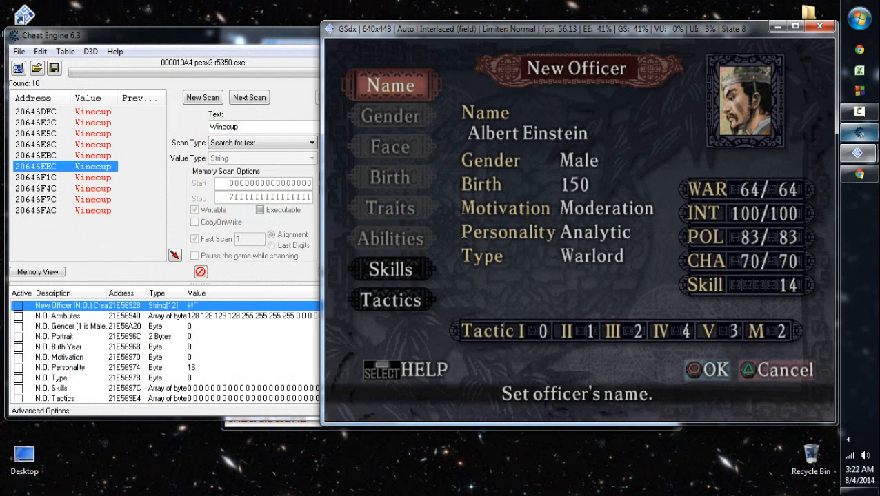
mouse_move(858, 154)
click(759, 100)
click(321, 165)
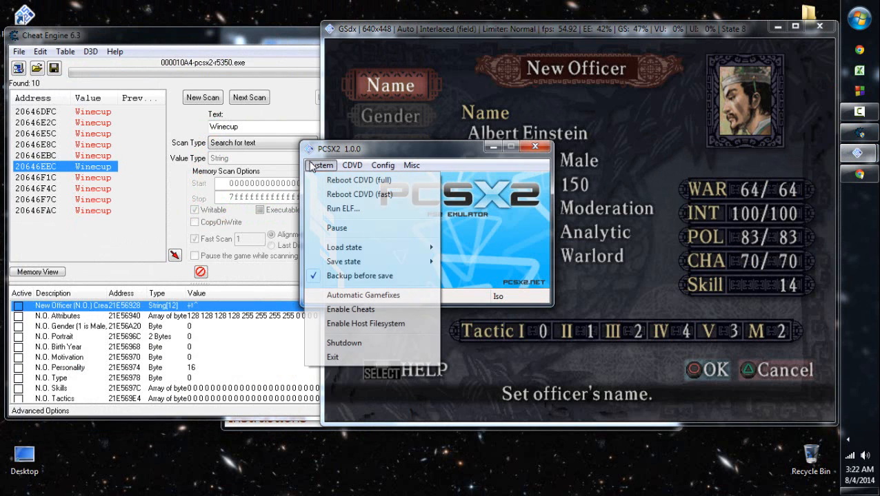
mouse_move(402, 249)
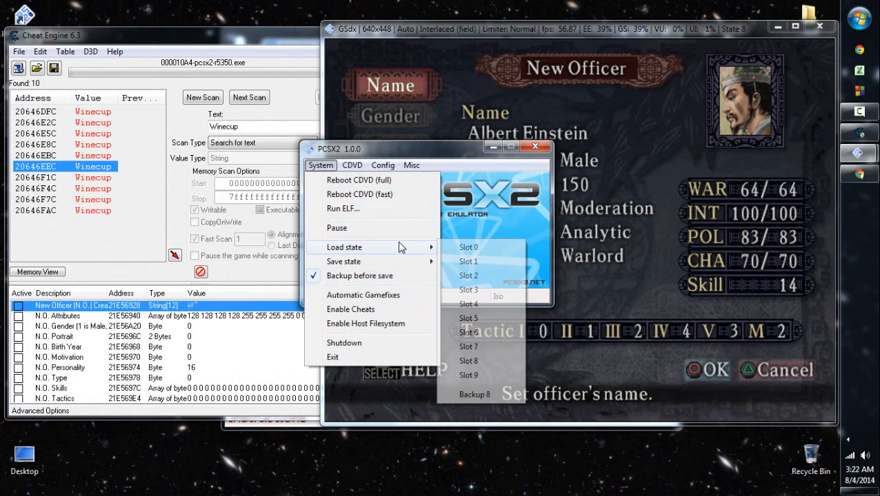
click(488, 375)
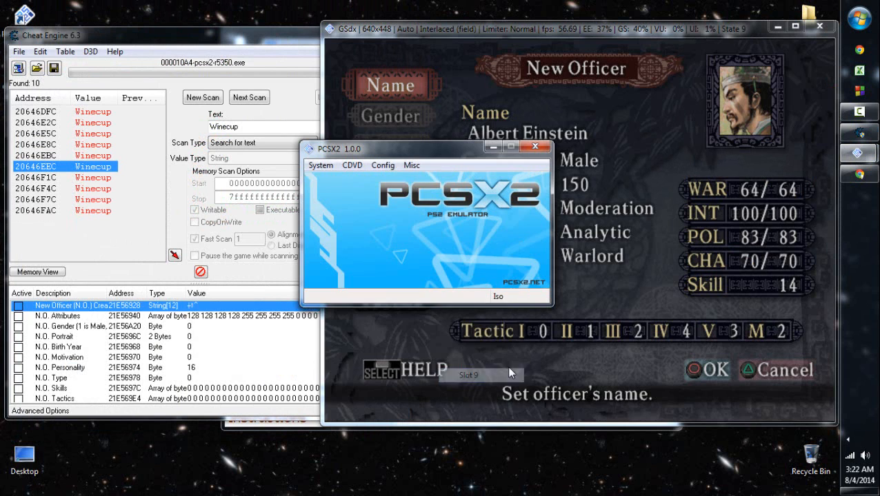
click(588, 339)
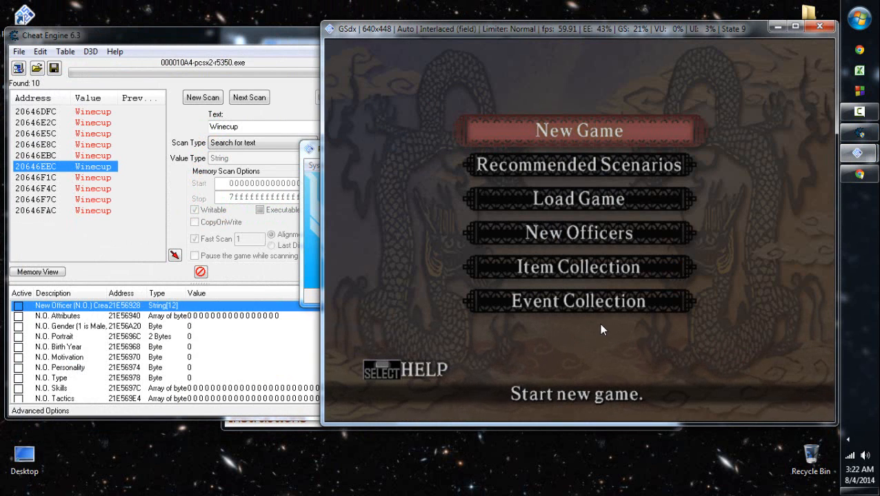
- Switch back to PCSX2 and load the Slot 8 save state
click(858, 173)
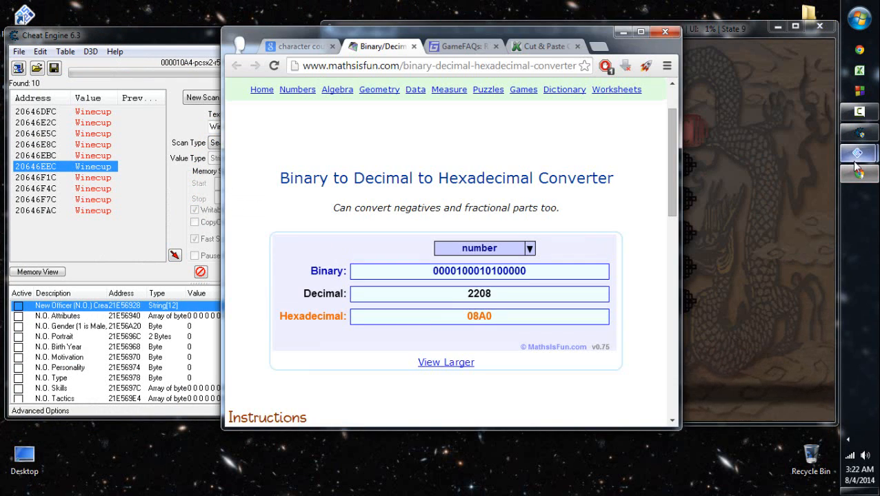
click(175, 49)
click(858, 153)
click(321, 165)
mouse_move(345, 247)
click(484, 362)
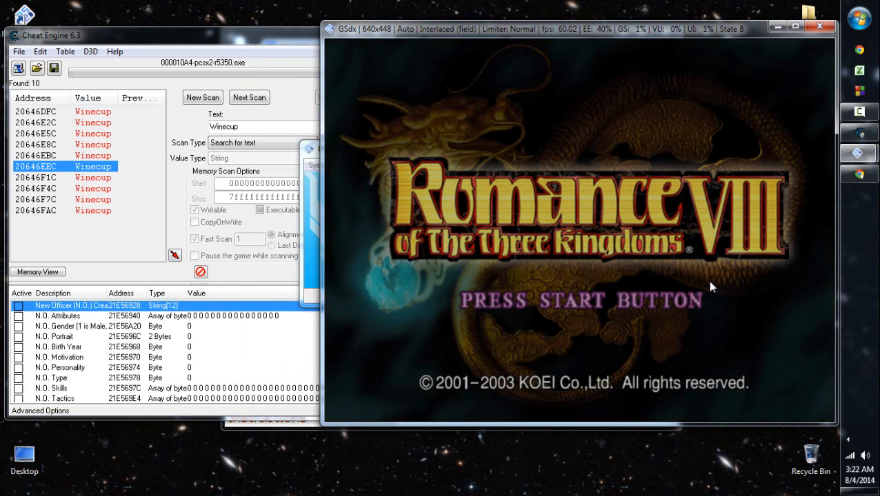
- Save the emulator state at the game's main menu to Slot 9
click(309, 195)
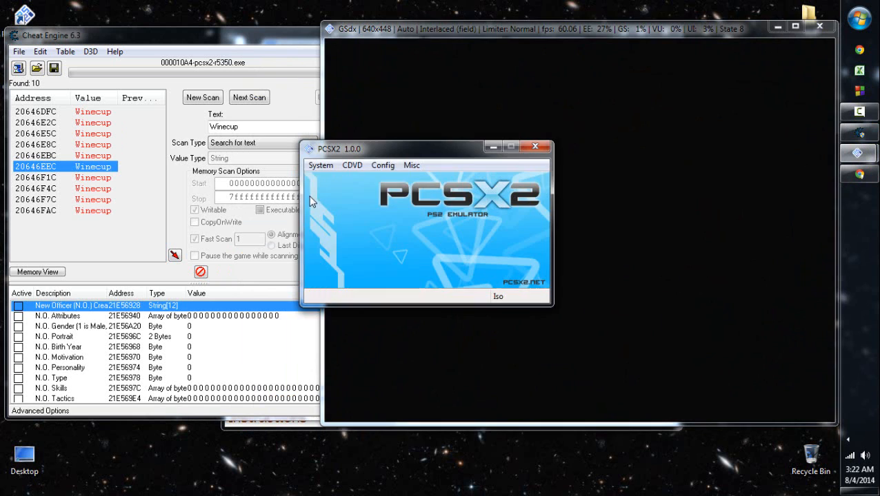
click(320, 165)
mouse_move(397, 261)
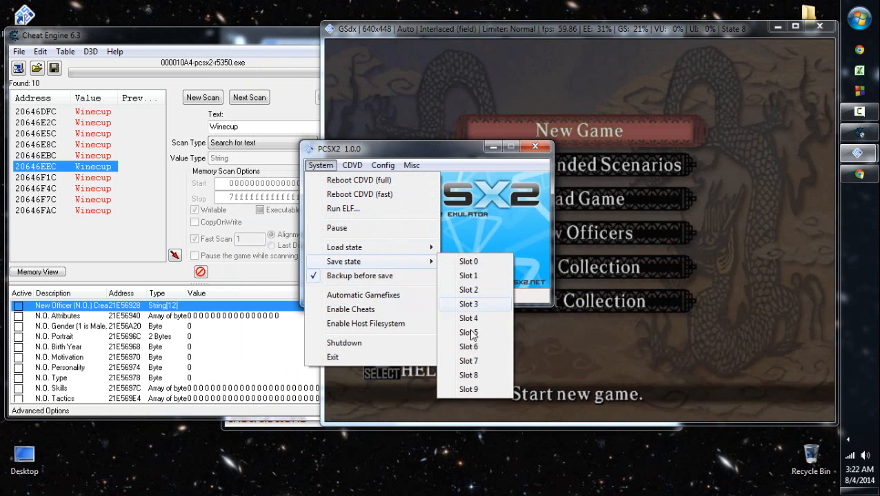
click(476, 390)
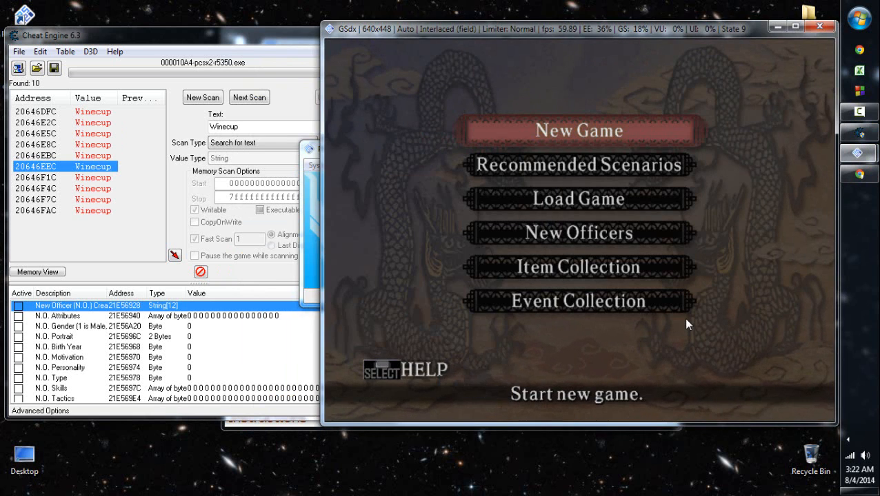
- Choose New Officers in the game's main menu and let the officer data load from the memory card
click(273, 51)
click(583, 94)
key(Down)
key(Down)
key(Down)
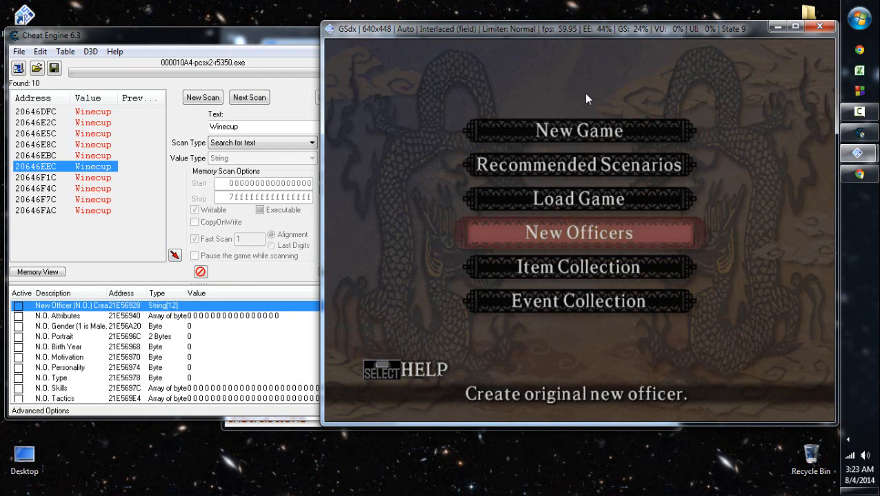
key(Down)
key(Down)
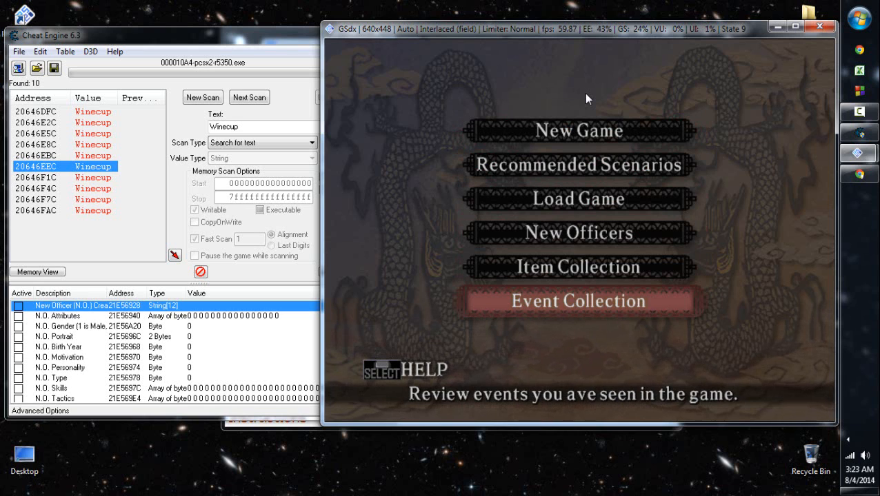
key(Up)
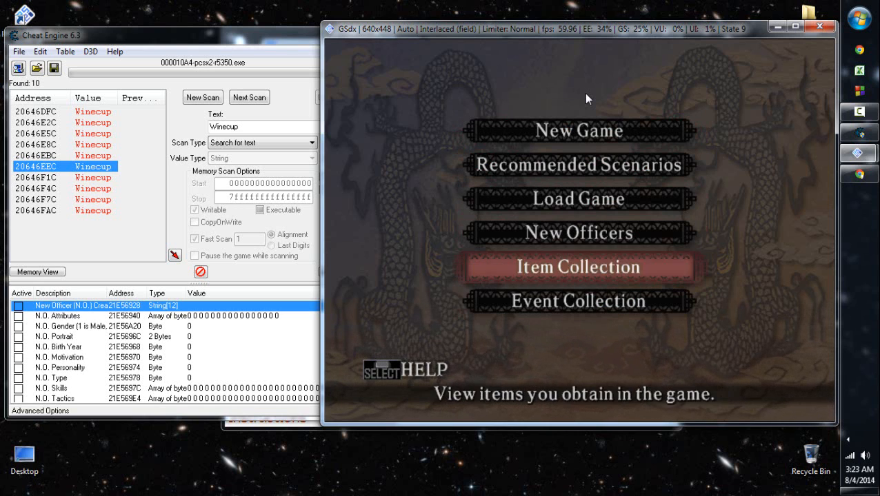
key(Up)
key(Down)
key(Down)
key(Up)
key(Up)
key(Up)
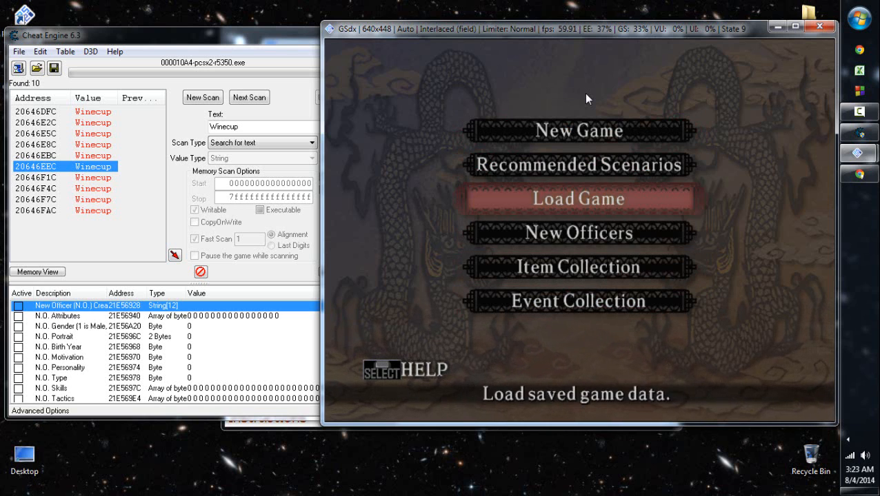
key(Return)
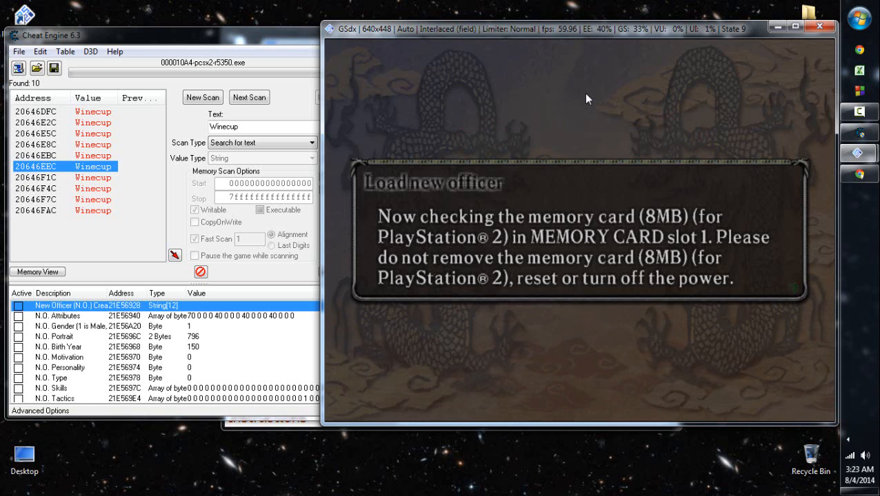
key(Return)
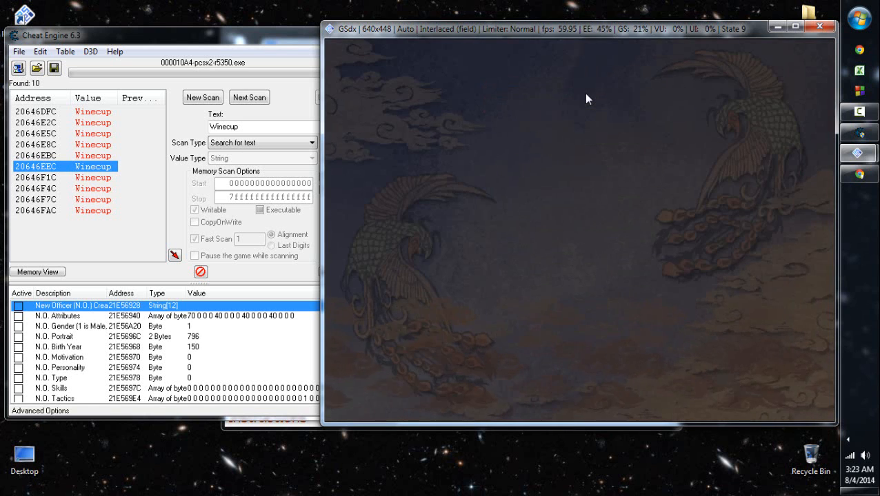
- Open the registered officer Albert Einstein's data screen in the New Officers section
key(Down)
key(Down)
key(Down)
key(Return)
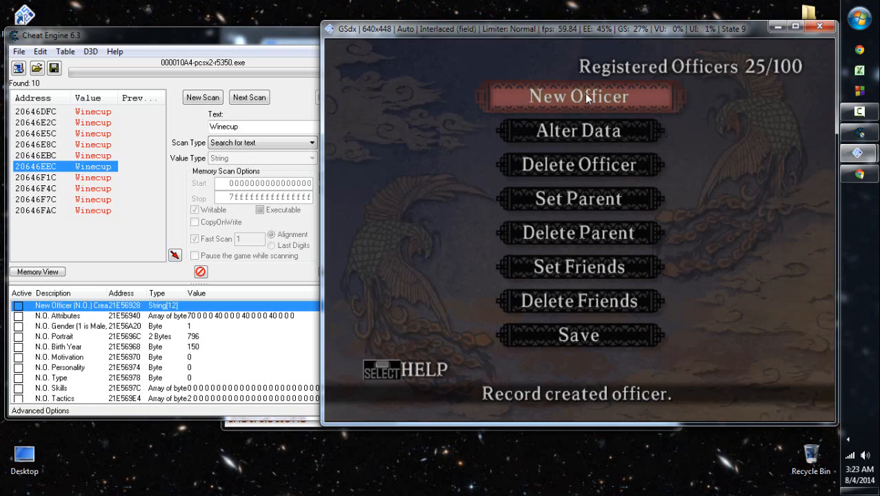
key(Return)
key(Return)
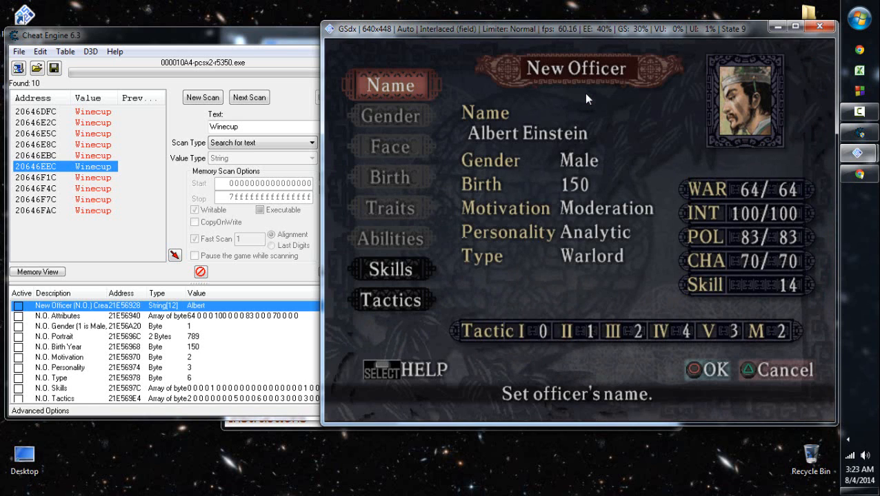
- Go through the N.O. entries in Cheat Engine's address list and compare their values with Albert Einstein's data screen
click(192, 338)
key(Down)
key(Home)
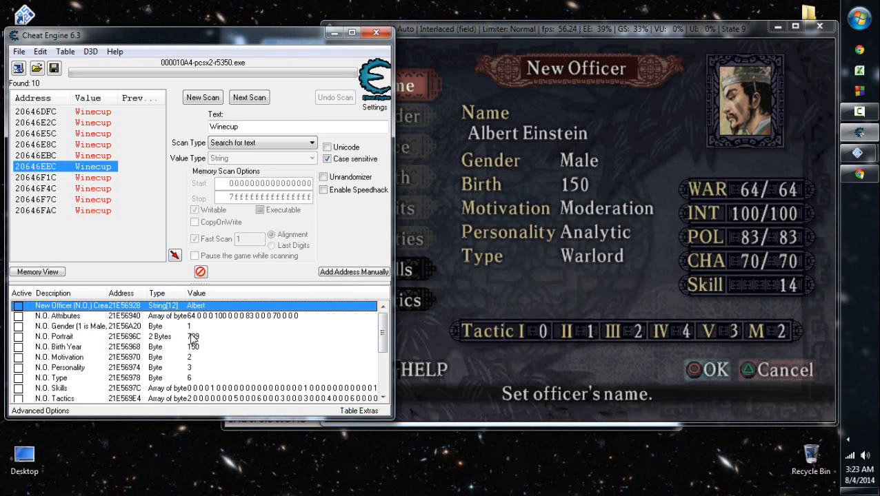
key(Down)
key(Down)
key(Down)
key(Down)
key(Down)
key(Down)
key(Down)
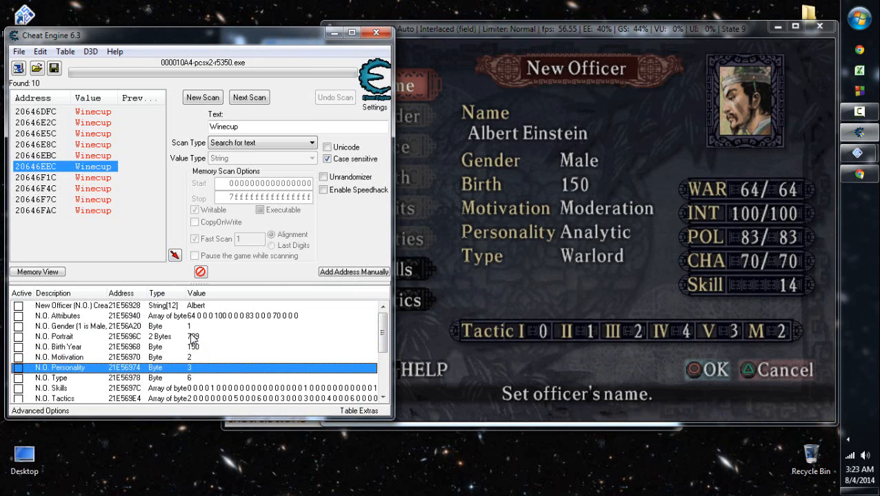
- Return the game to its main menu, show Cheat Engine's Main Officer Registry entries, and open New Officers again
click(530, 264)
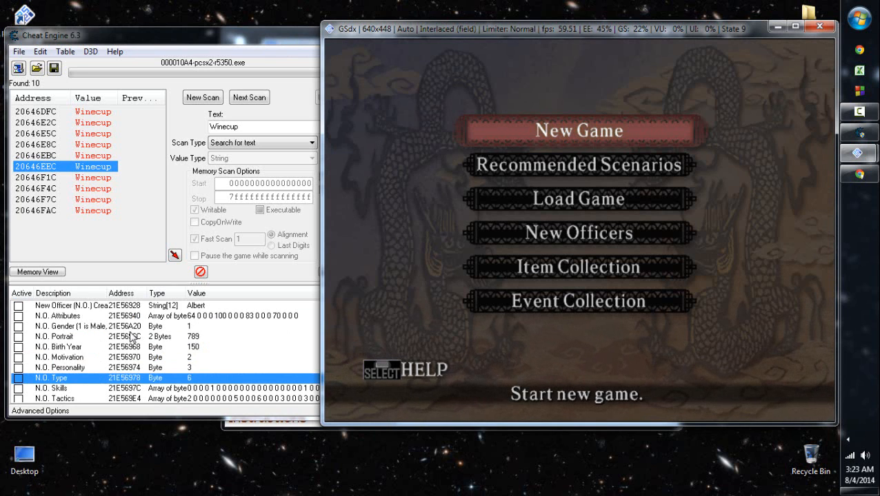
click(146, 348)
scroll(147, 353, down, 3)
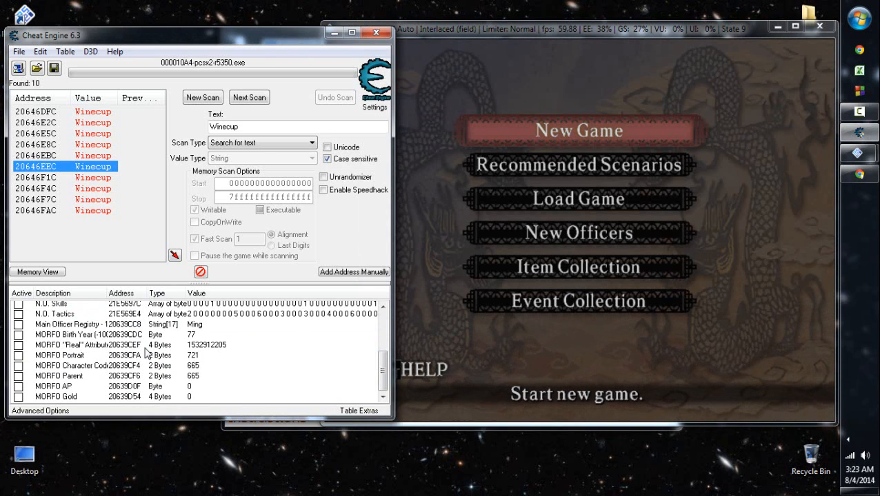
click(596, 284)
key(Down)
key(Down)
key(Down)
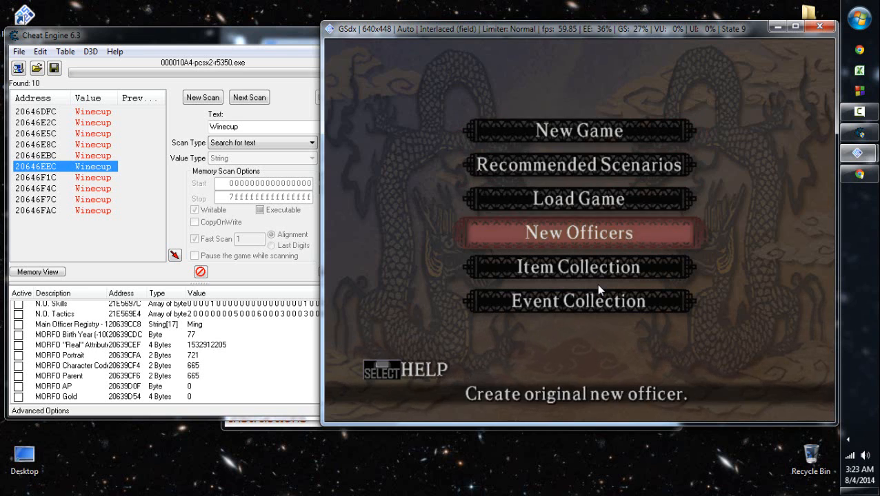
key(Return)
- Browse the memory region of the Main Officer Registry entry at 20639CC8 and place the cursor on the character code byte at 20639CF4
click(203, 325)
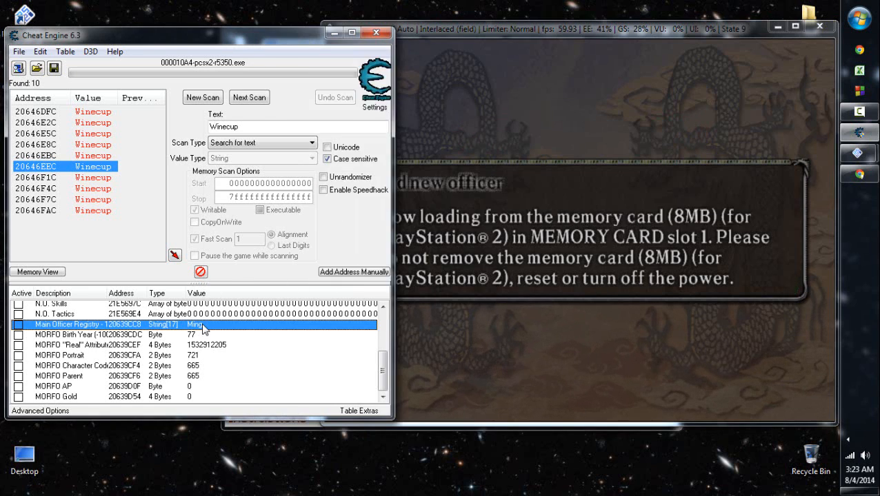
right_click(202, 325)
click(249, 99)
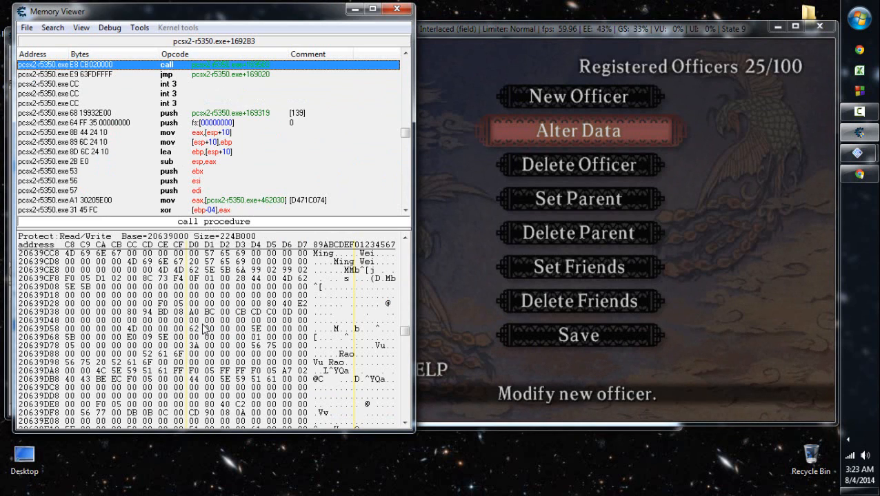
key(Right)
key(Left)
key(Right)
key(Down)
key(Up)
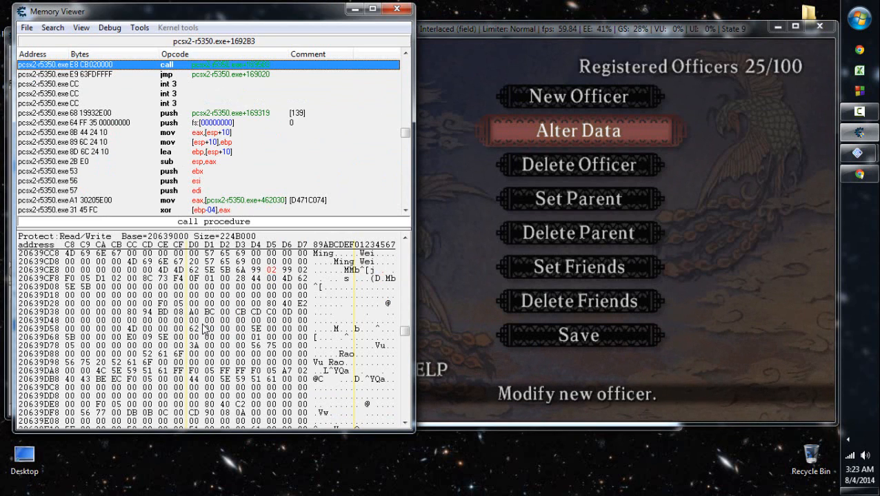
key(Left)
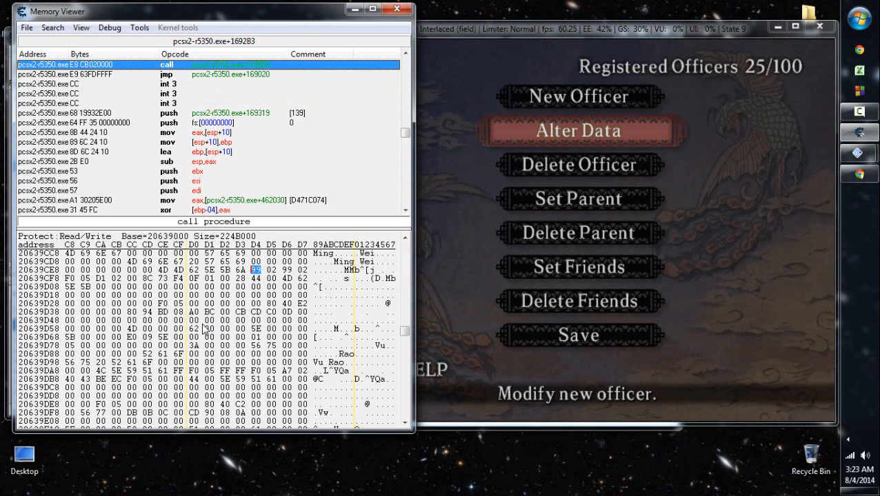
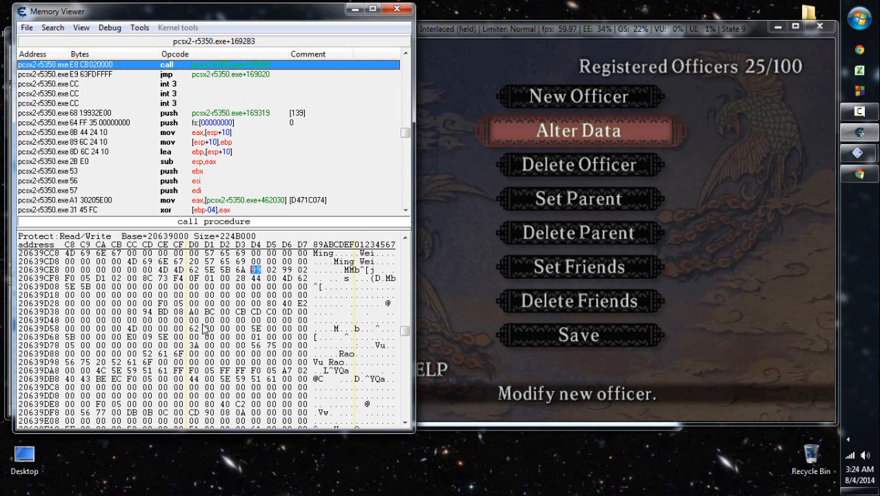
- Change the byte at 20639CF4 in Ming Wei's record to 94 and save the new officer data in the game
text(94)
click(695, 192)
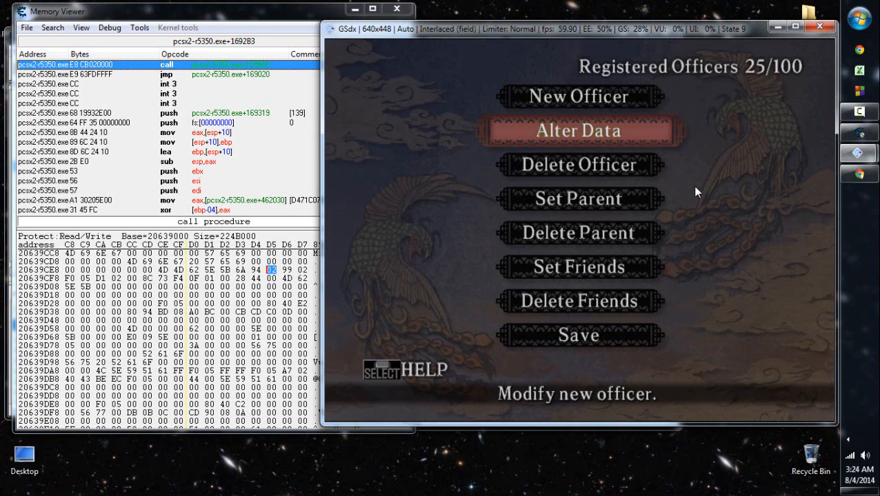
key(Up)
key(Up)
key(Return)
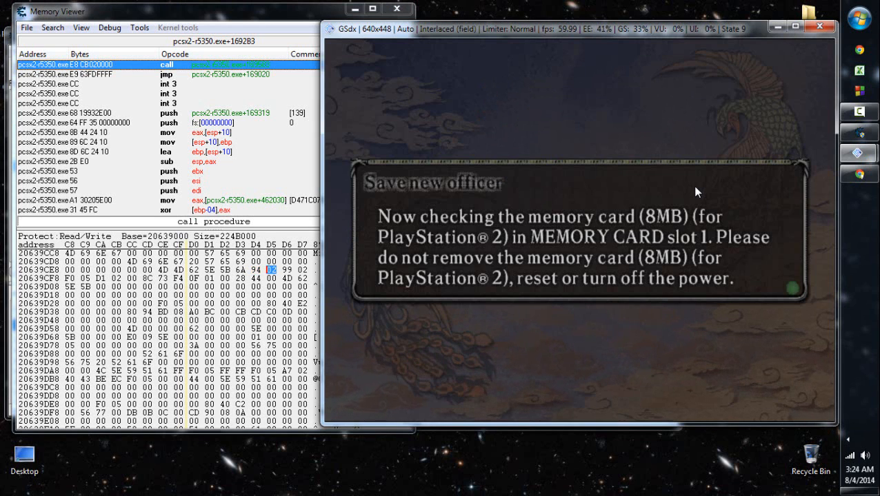
key(Left)
key(Return)
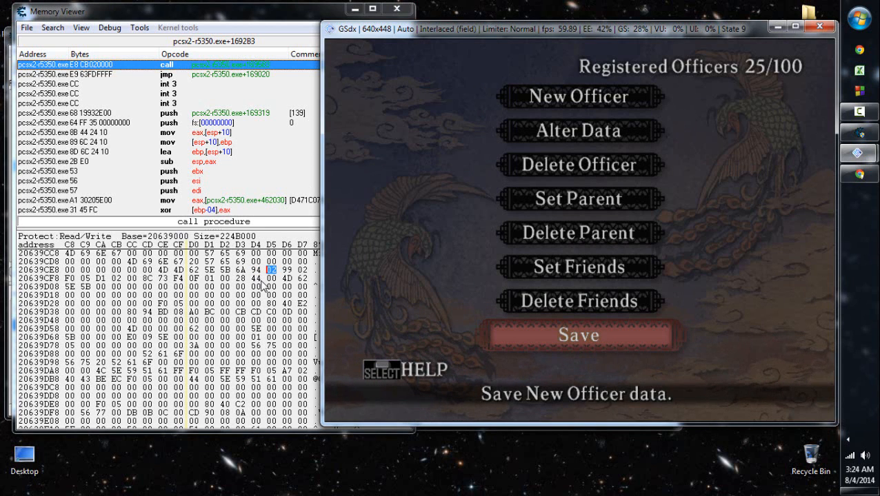
- Step through the bytes of Ming Wei's record from 20639CF5 to 20639CF9 in the memory view
click(275, 16)
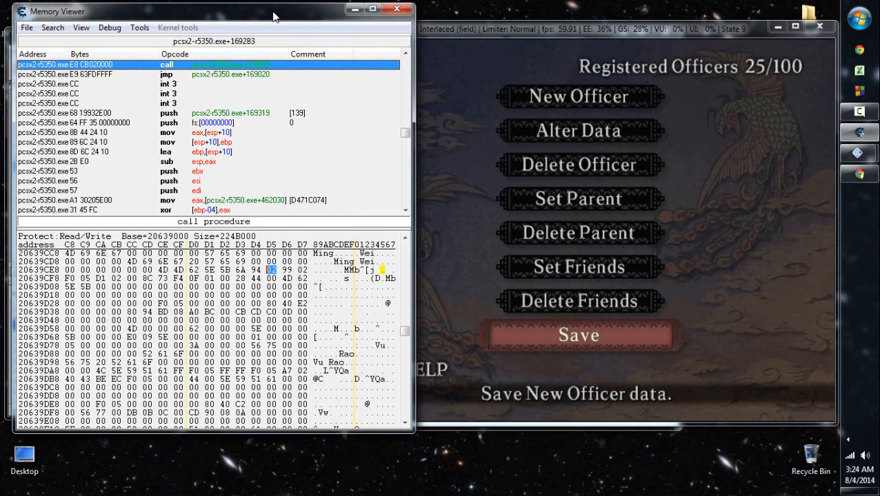
key(Right)
key(Right)
key(Right)
key(Right)
key(Left)
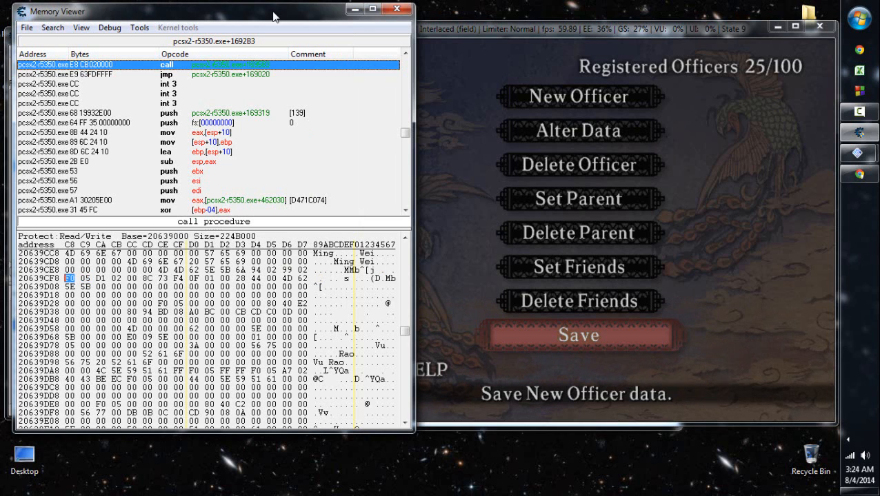
key(Right)
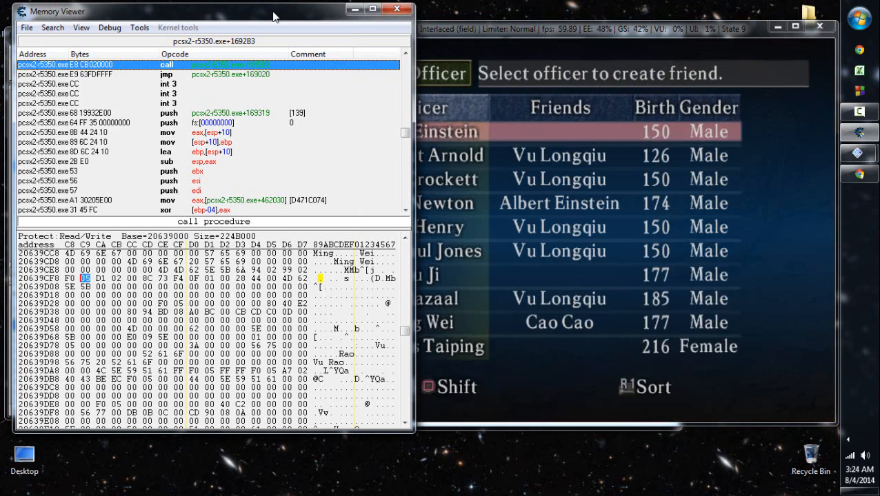
- Look through the officers and their friends in the game's friend-setting list, down to Lu Razaal
click(540, 328)
key(Down)
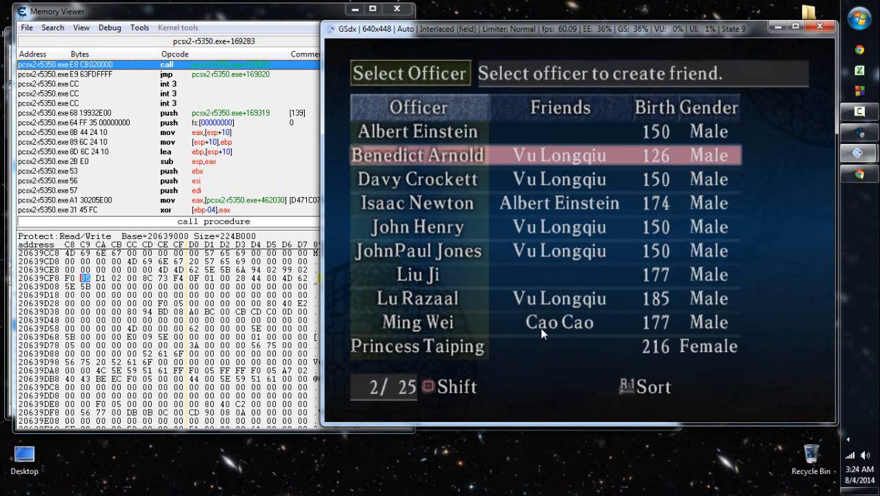
key(Down)
key(Down)
key(Down)
key(Down)
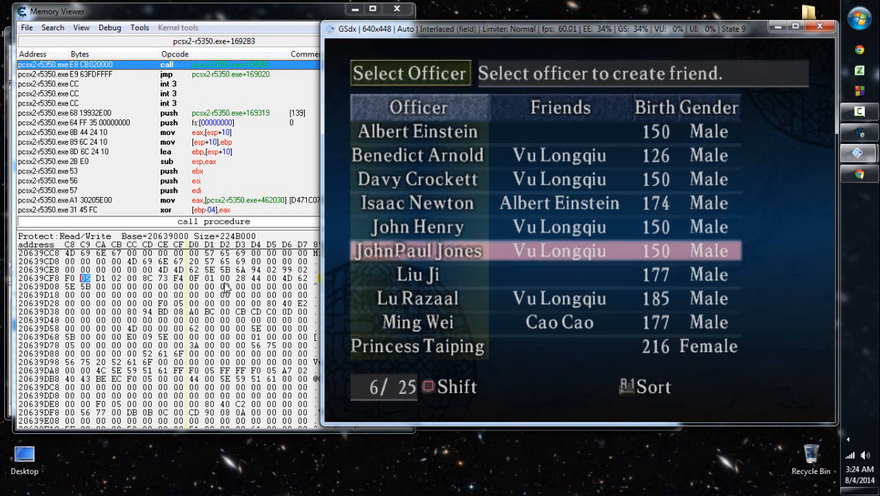
key(Down)
key(Down)
click(235, 19)
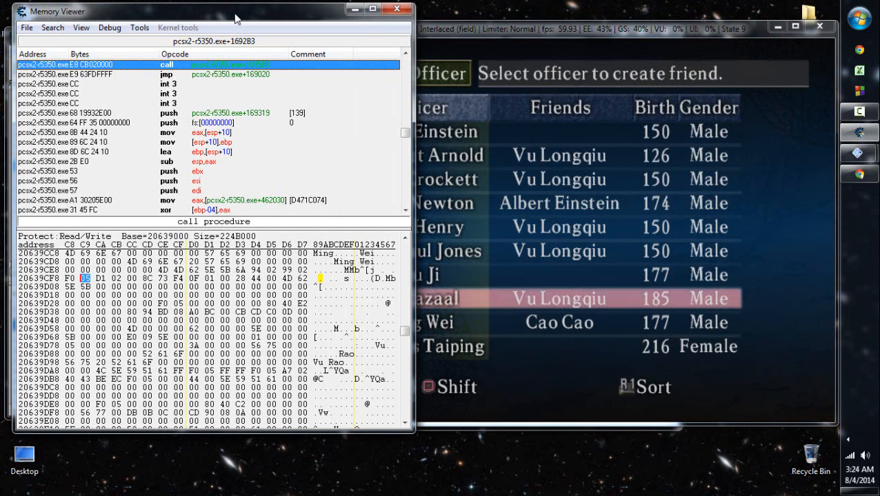
click(615, 308)
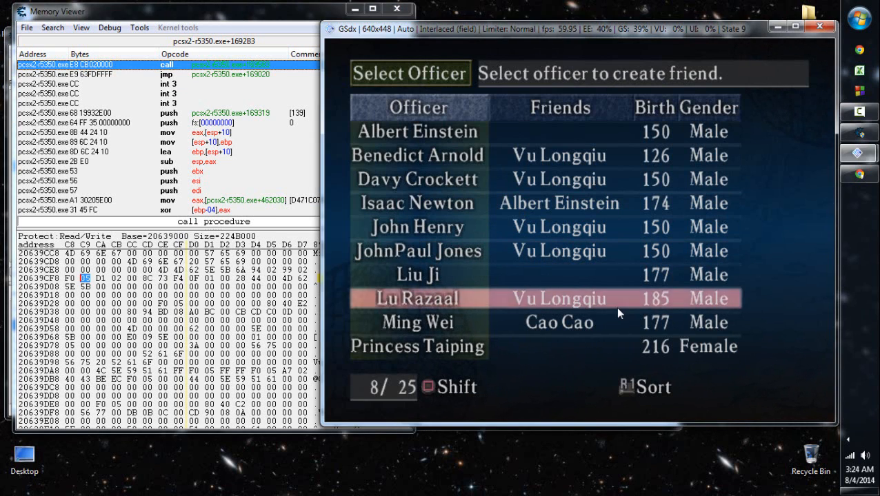
- Examine the officer records above Ming Wei's entry in memory and return to his record
click(238, 19)
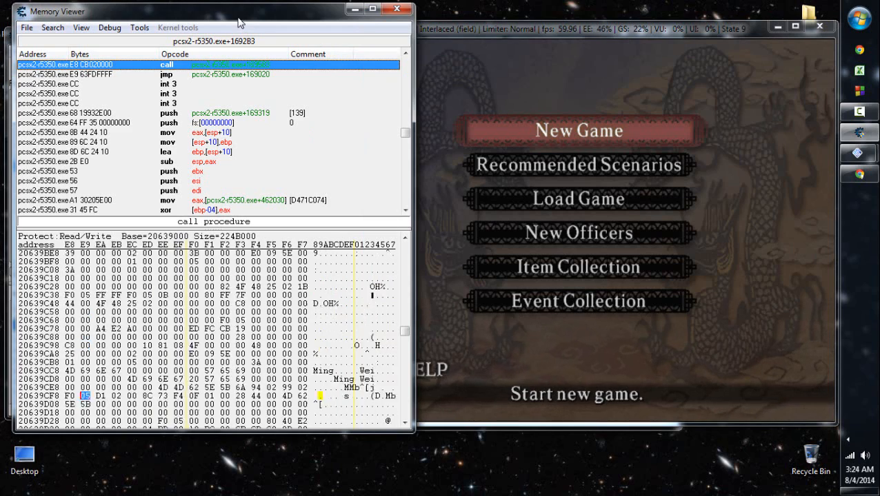
scroll(238, 22, up, 20)
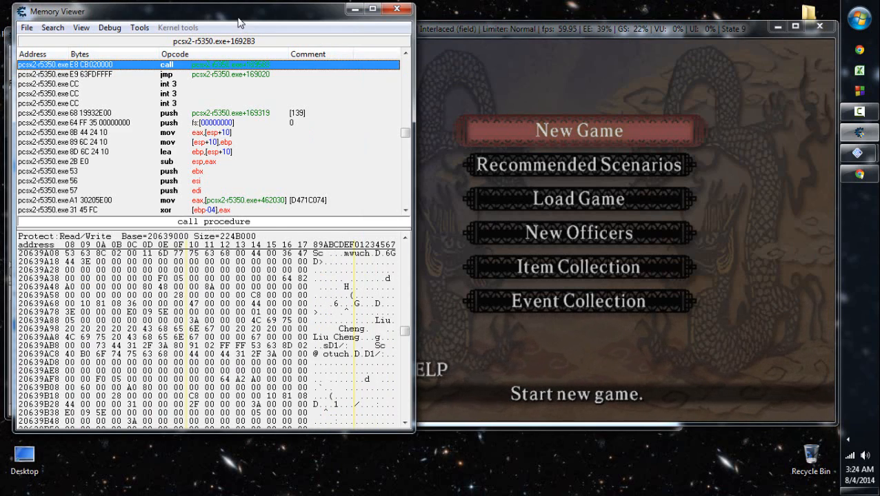
scroll(238, 23, down, 20)
- Start a new game in The Battle of Chi Bi period and proceed to the officer selection
click(584, 210)
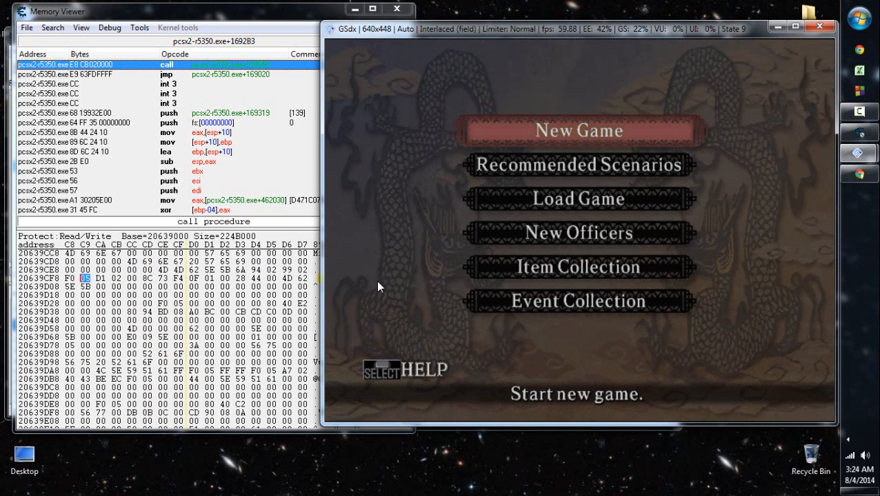
key(x)
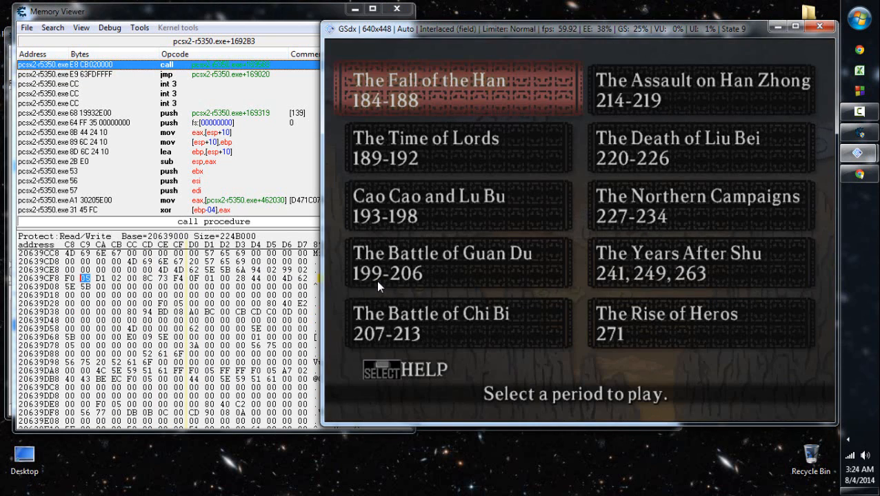
key(x)
key(x)
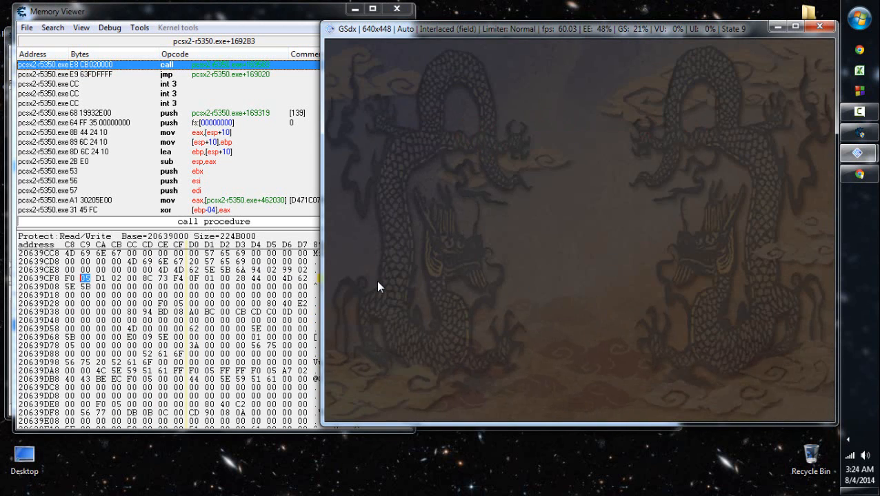
key(Down)
key(Down)
key(Down)
key(Down)
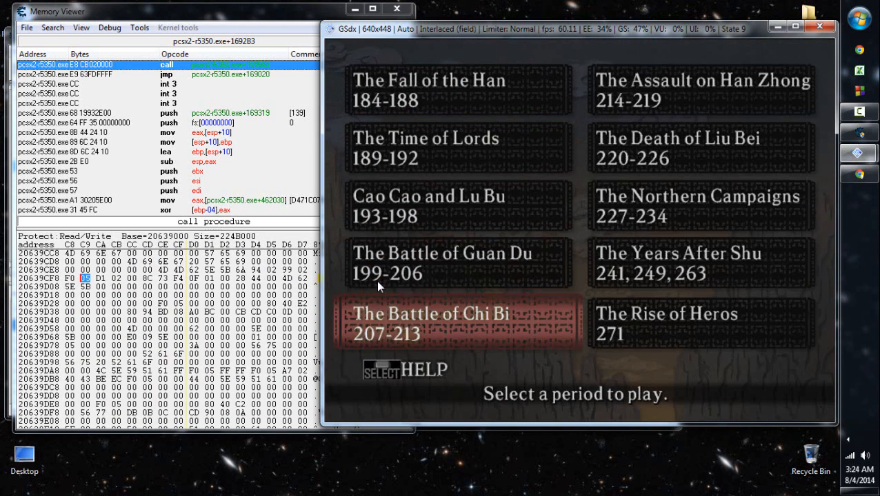
key(x)
key(x)
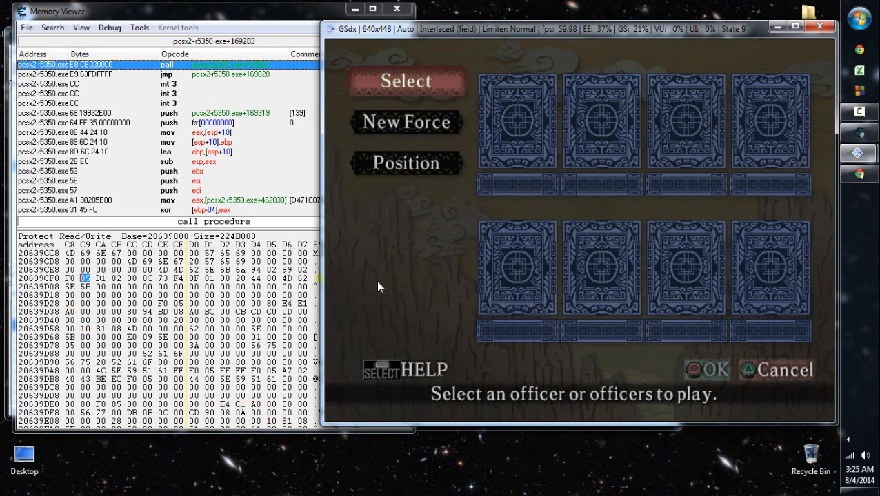
- Locate the byte at 20639D01 in Ming Wei's record and back out of the new game to the main menu
click(209, 278)
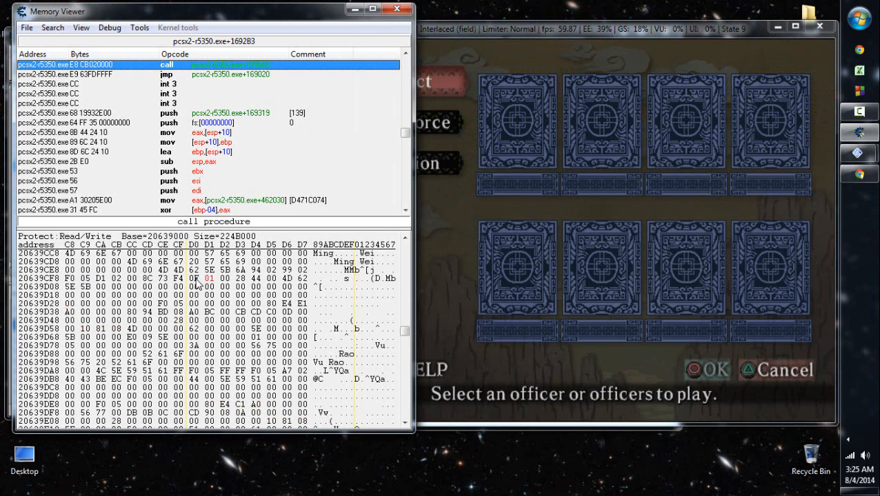
click(485, 254)
key(x)
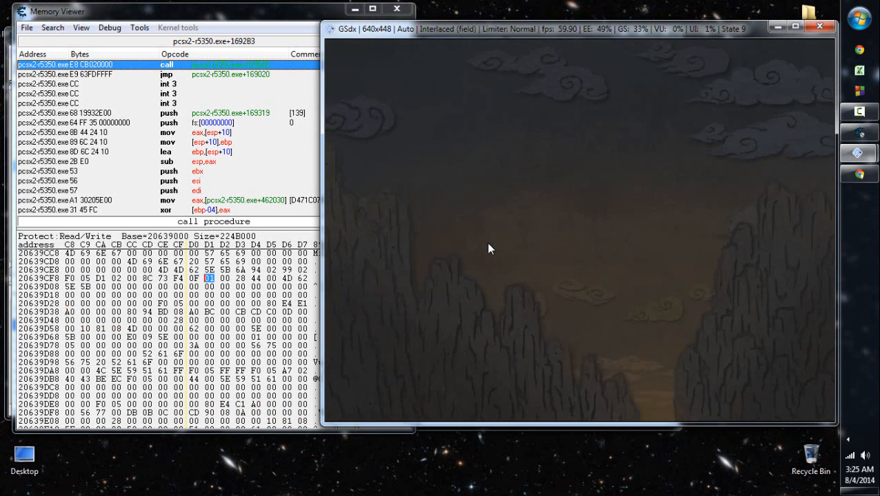
key(Down)
key(Down)
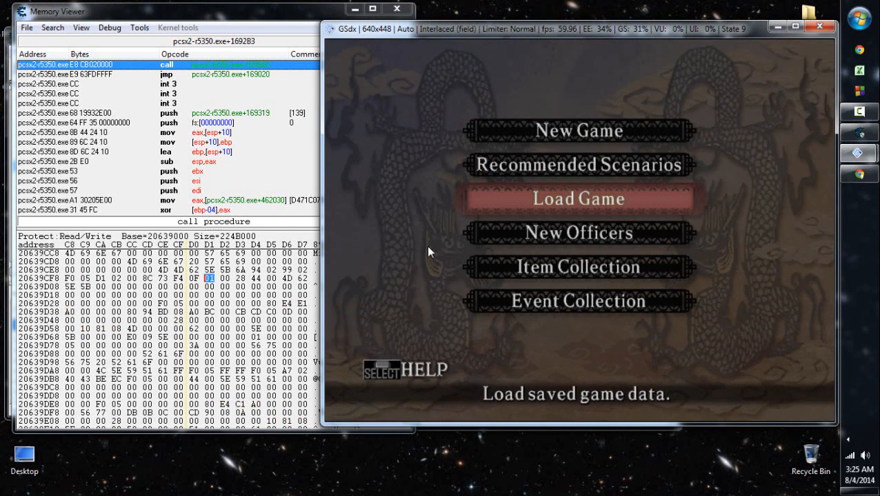
- Check the bytes in row 20639CF8 of Ming Wei's record and close the memory viewer
click(69, 279)
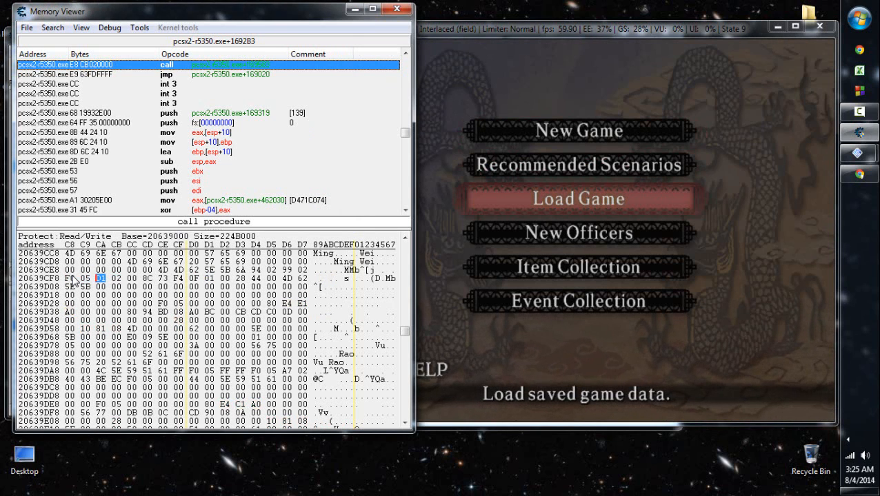
key(Right)
key(Right)
key(Right)
click(396, 9)
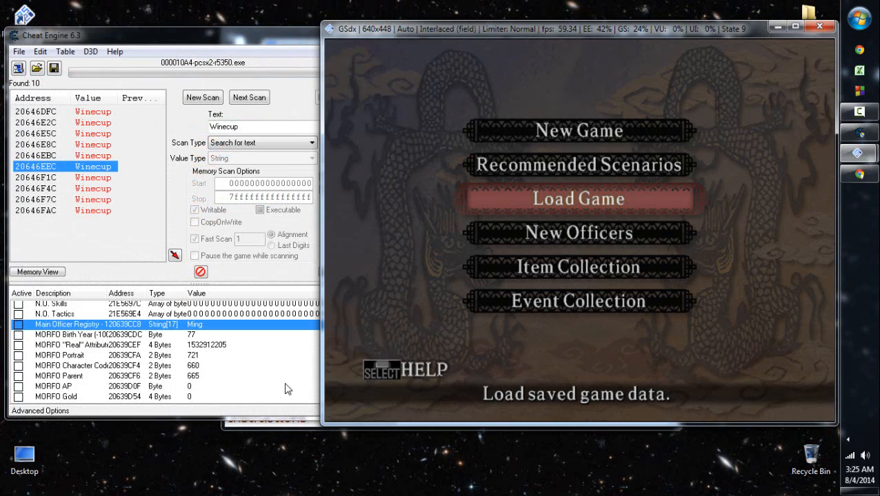
- Browse the memory region of the MORFO Portrait record in the Cheat Engine address list
click(215, 387)
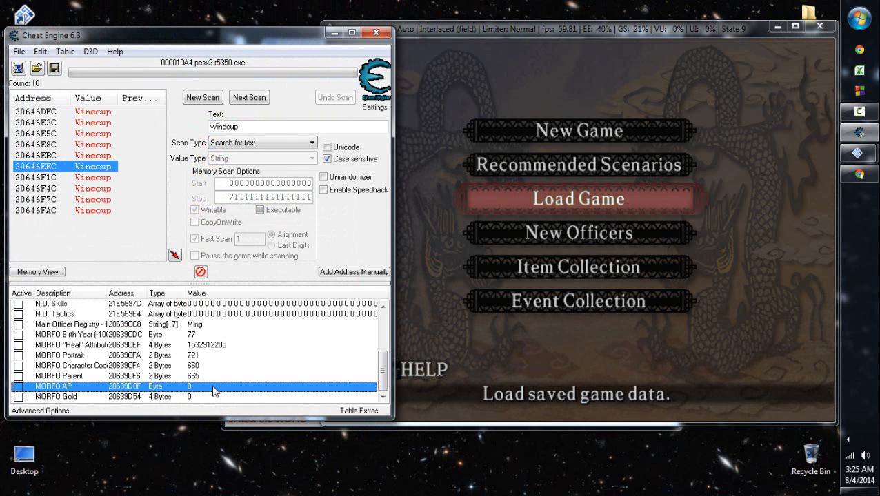
key(Up)
key(Up)
key(Up)
key(shift+F10)
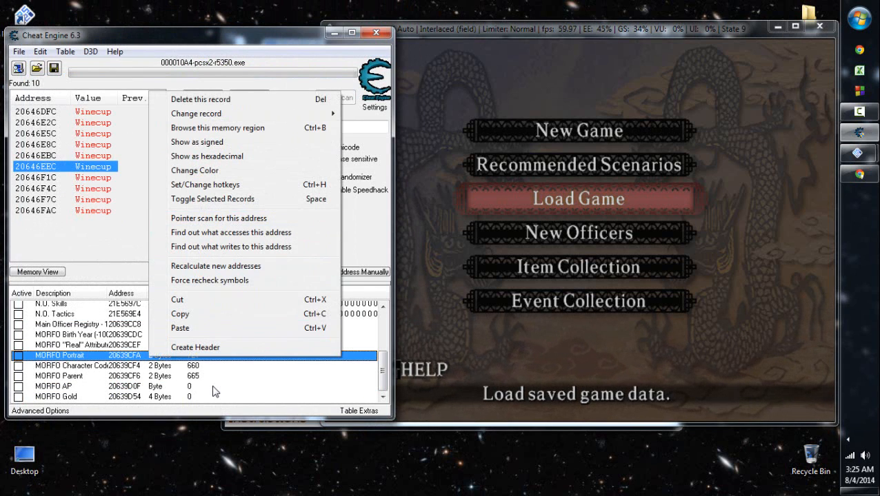
key(Down)
key(Down)
key(Down)
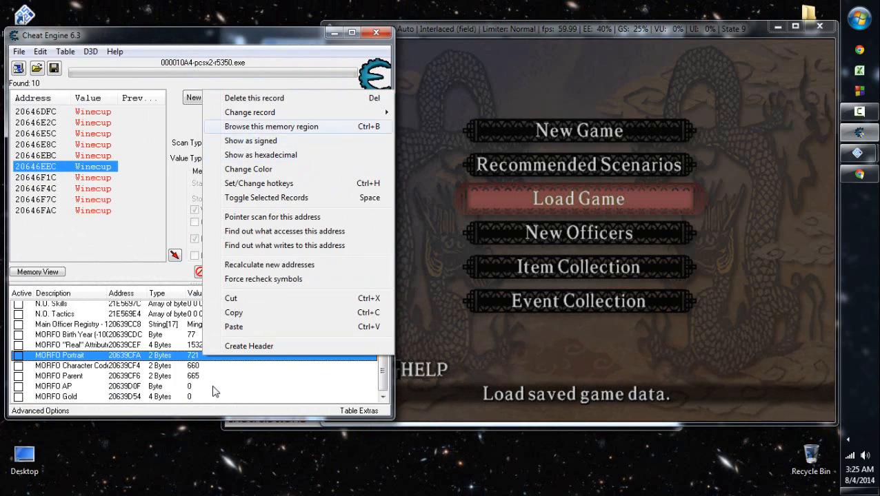
key(Return)
key(alt+F4)
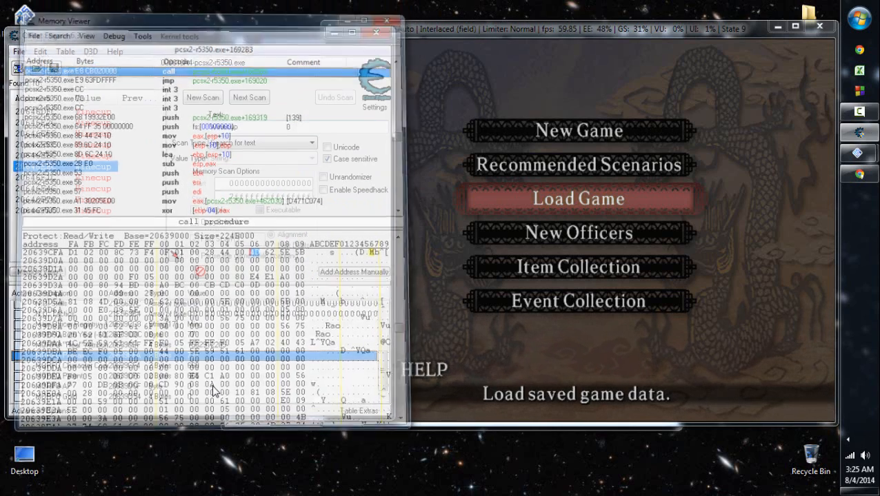
- Show the memory region from 20639CC8, the start of Ming Wei's registry entry
key(Up)
key(Up)
key(Up)
key(Menu)
key(Down)
key(Down)
key(Down)
key(Return)
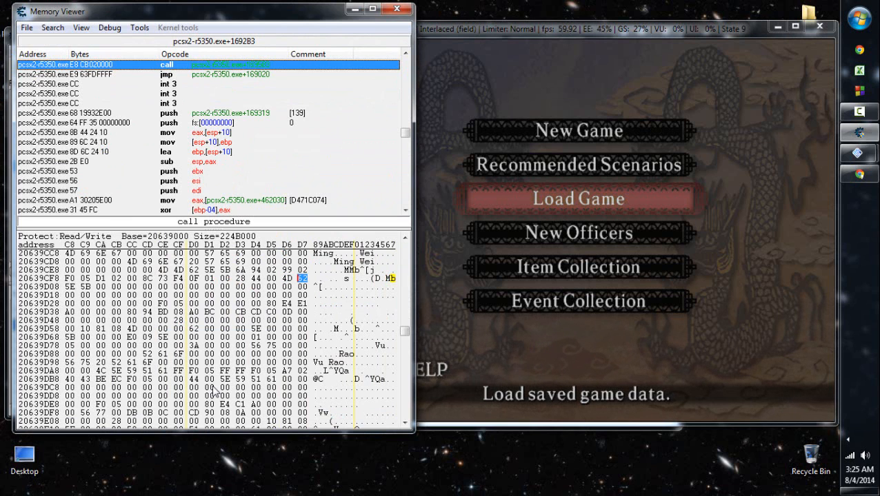
- Open the New Officers menu in the game, return to the main menu and reopen New Officers
click(513, 247)
key(Down)
key(Return)
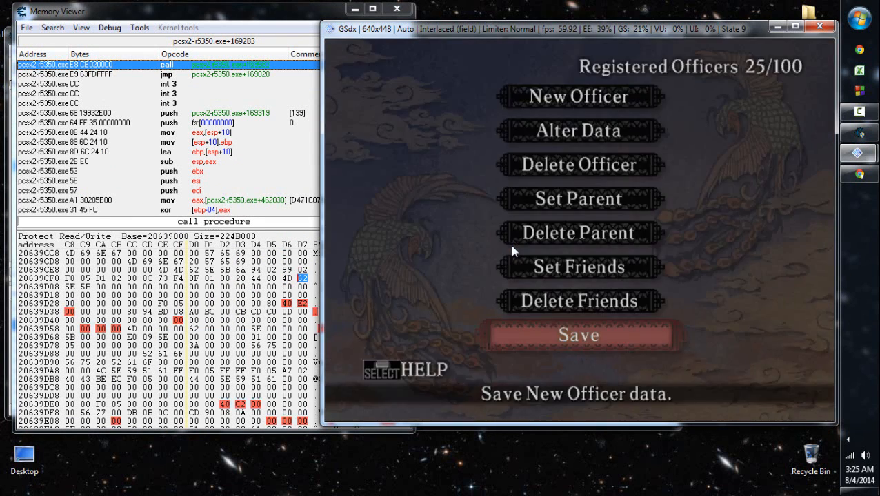
key(Return)
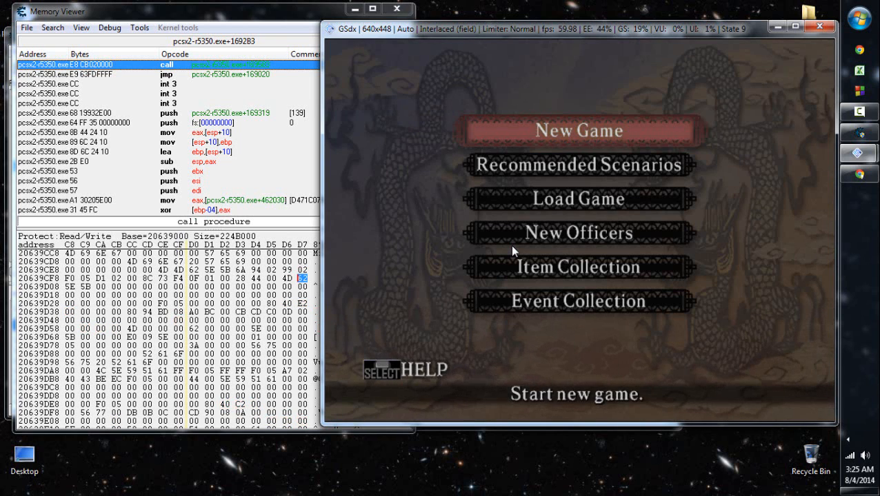
key(Down)
key(Down)
key(Down)
key(Return)
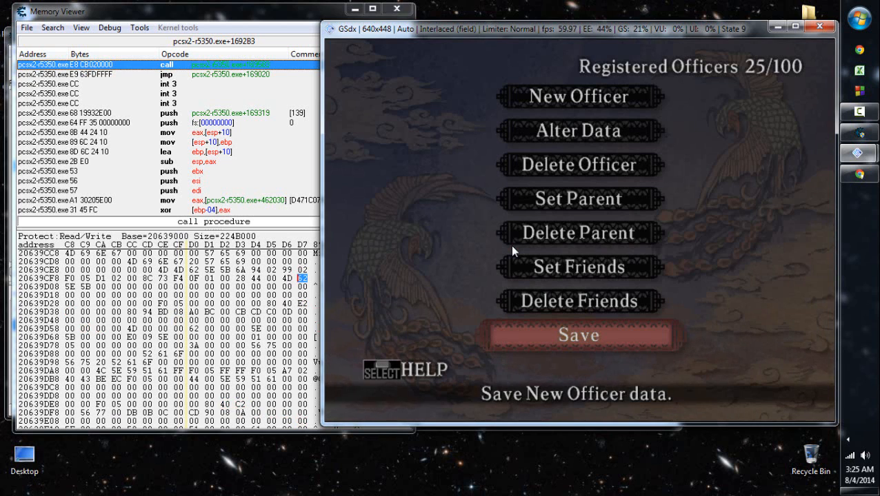
- Open the list of officers for altering data and highlight Ming Wei
key(Up)
key(Up)
key(Up)
key(Up)
key(Up)
key(Up)
key(Return)
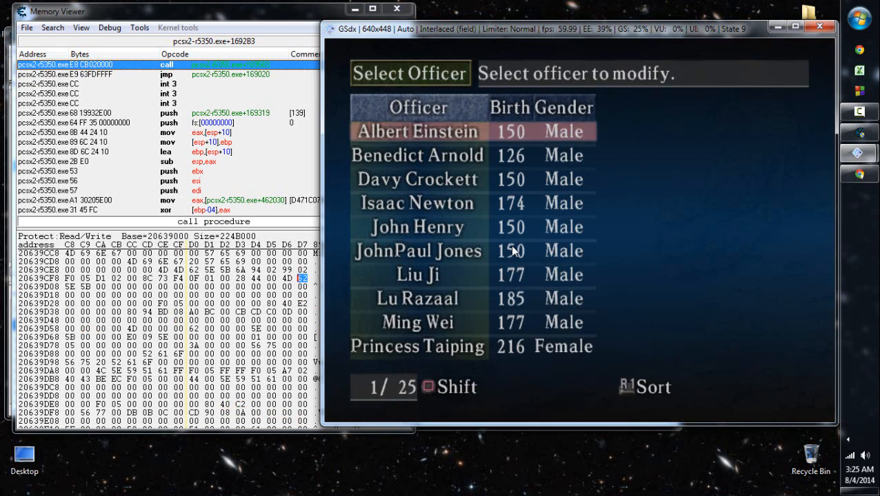
key(Down)
key(Down)
key(Down)
key(Down)
key(Down)
key(Down)
key(Down)
key(Down)
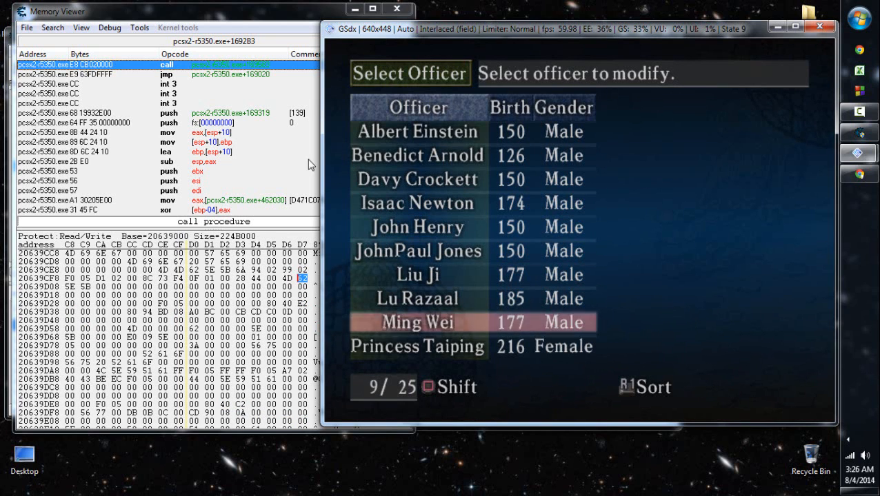
- Return to the memory viewer and select the byte at 20639D01 in Ming Wei's record
click(254, 12)
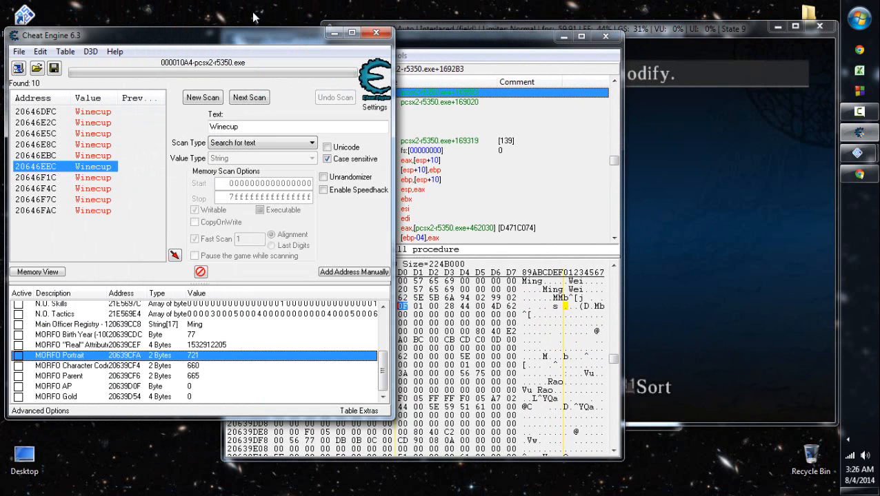
scroll(253, 18, up, 1)
scroll(253, 17, down, 1)
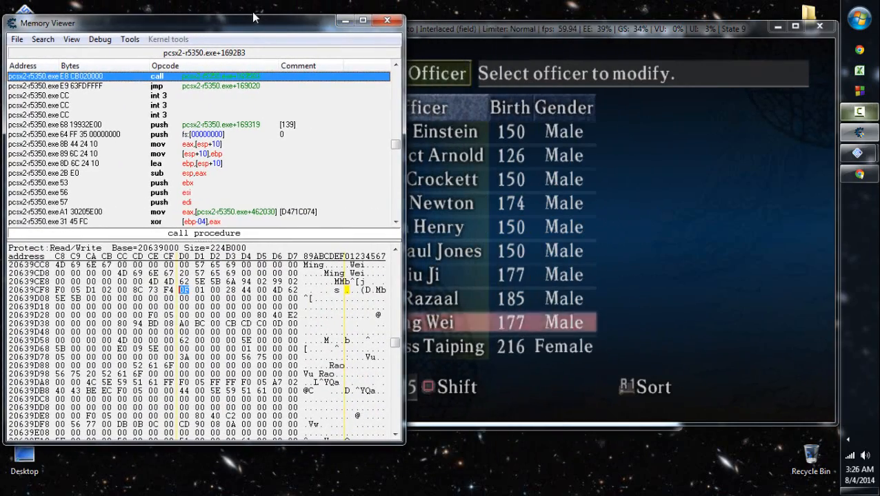
click(859, 111)
click(200, 290)
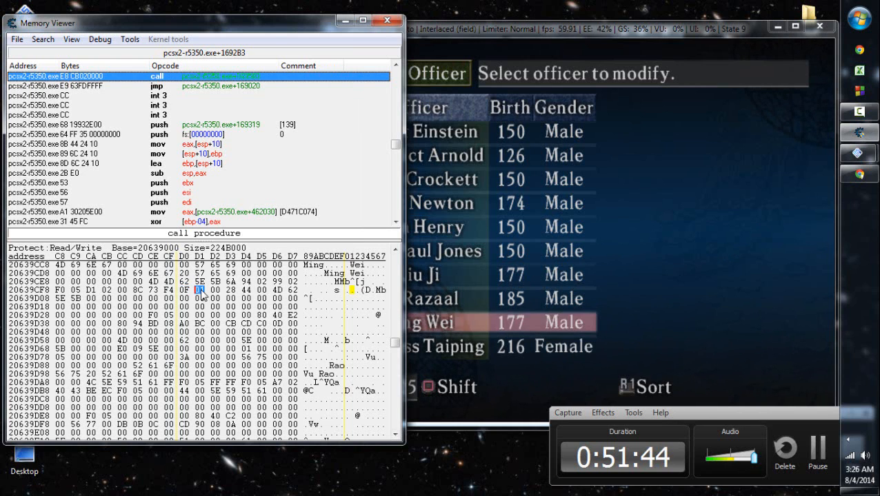
- Compare the bytes at 20639D00 and 20639D01 in Ming Wei's record with the game's officer list
click(591, 287)
click(265, 26)
click(549, 275)
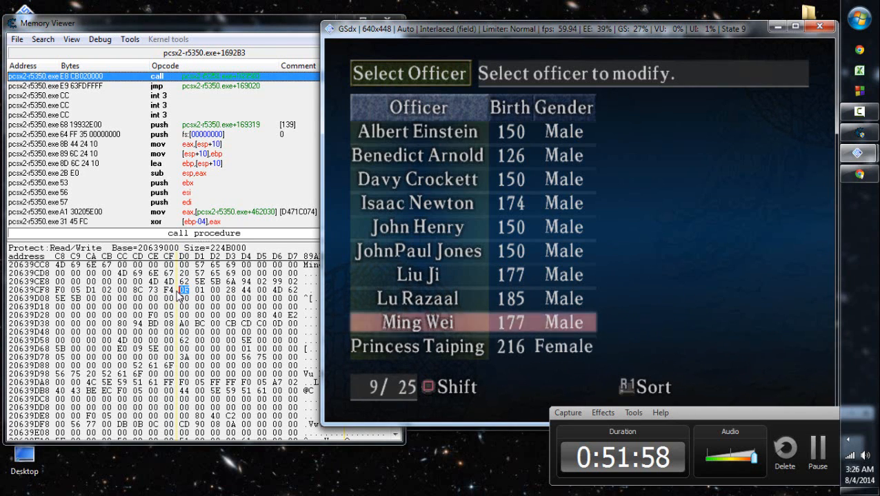
click(199, 290)
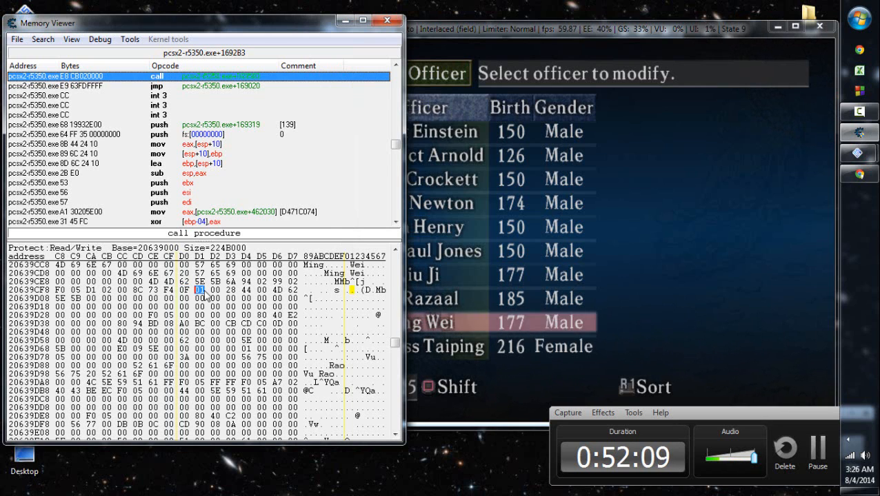
key(Left)
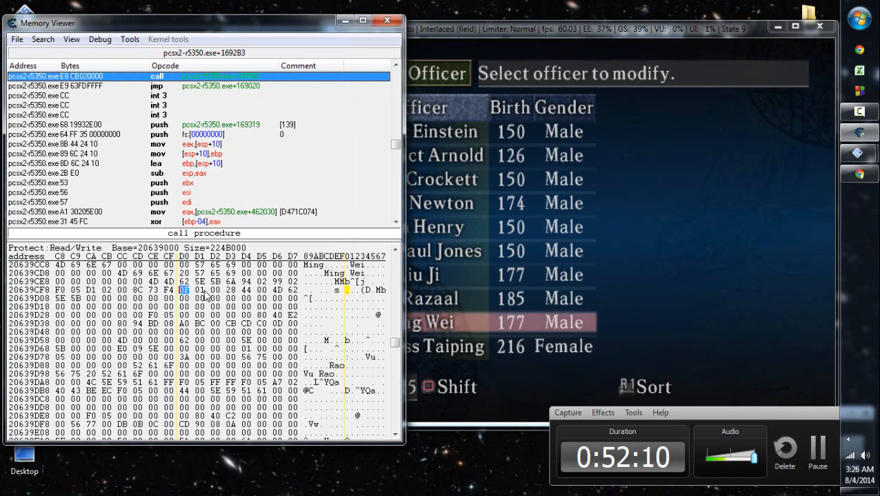
key(Up)
key(Right)
key(Right)
key(Right)
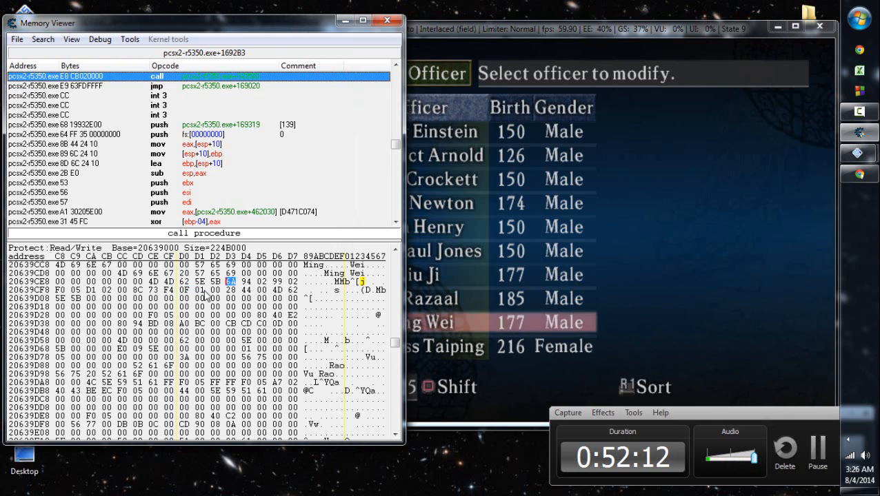
right_click(230, 282)
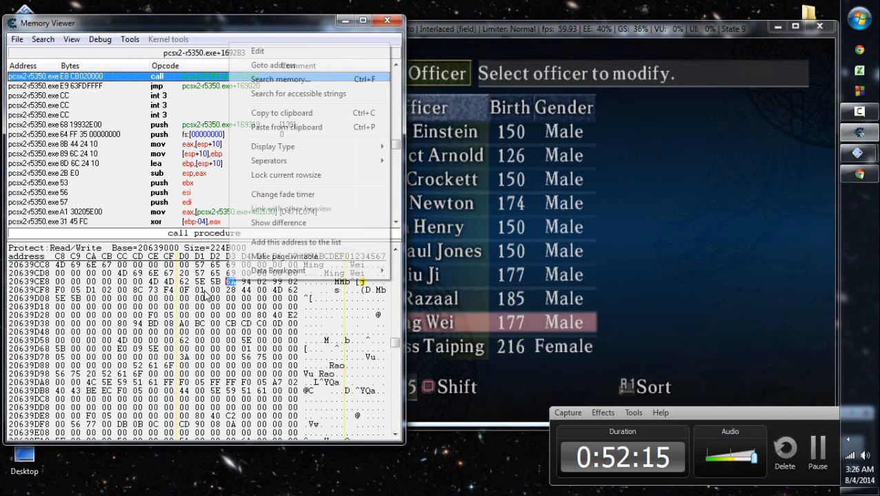
- Switch to the game, leave the officer list and delete Ming Wei's good friend
click(577, 237)
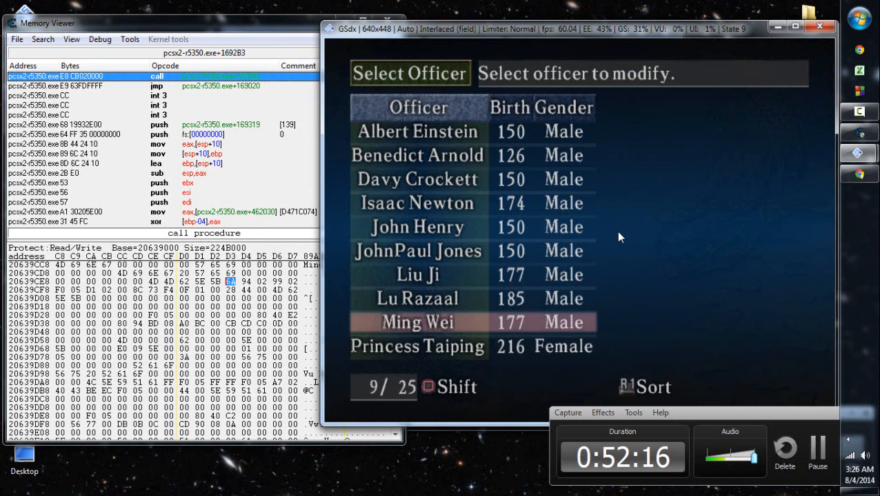
key(Escape)
key(Down)
key(Down)
key(Down)
key(Down)
key(Down)
key(Return)
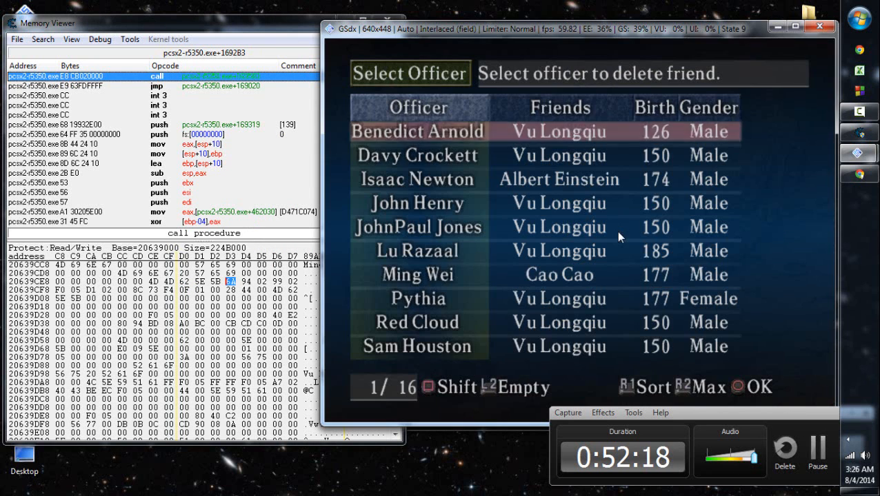
key(Down)
key(Down)
key(Down)
key(Down)
key(Down)
key(Down)
key(Return)
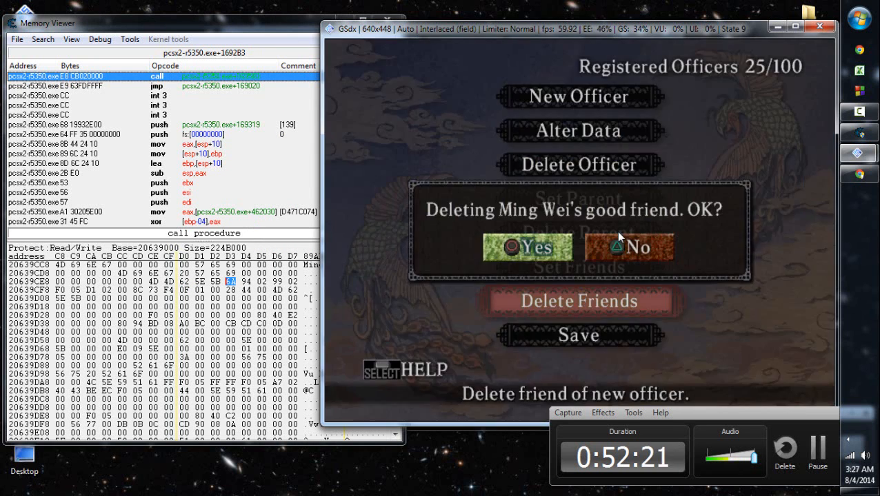
key(Return)
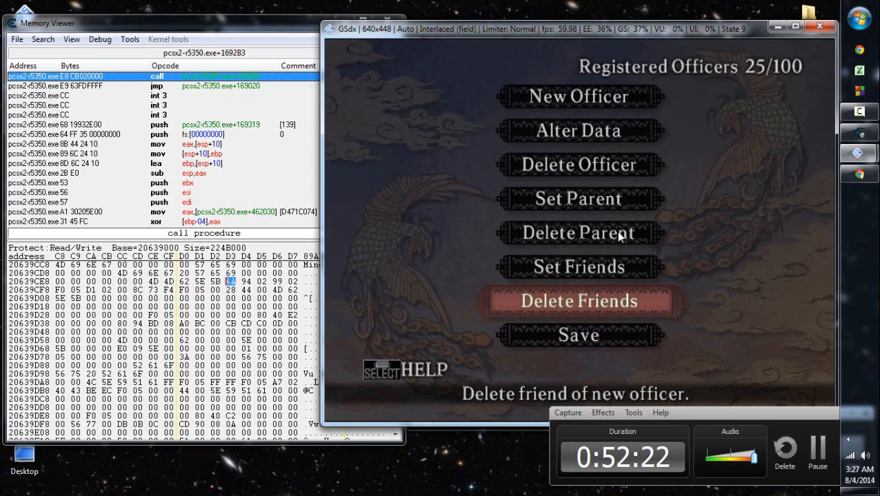
- Set Cao Cao as Ming Wei's friend from the candidates sorted by INT and return to the registered officers menu
key(Up)
key(Return)
key(Down)
key(Down)
key(Down)
key(Down)
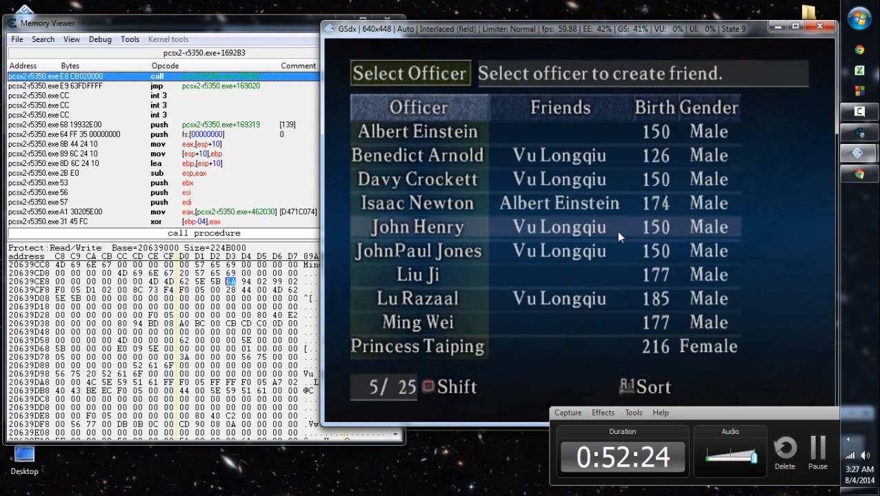
key(Down)
key(Down)
key(Down)
key(Down)
key(Return)
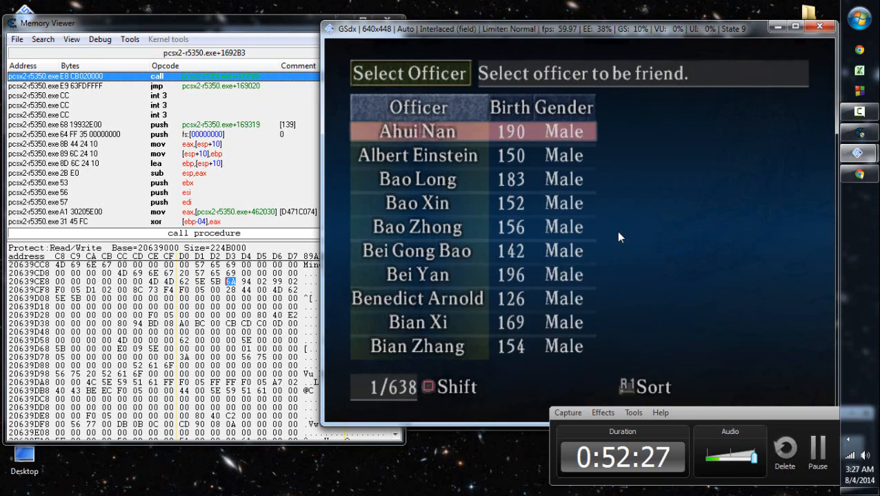
key(Right)
key(Right)
key(Right)
key(Left)
key(r)
key(Down)
key(Down)
key(Down)
key(Down)
key(Down)
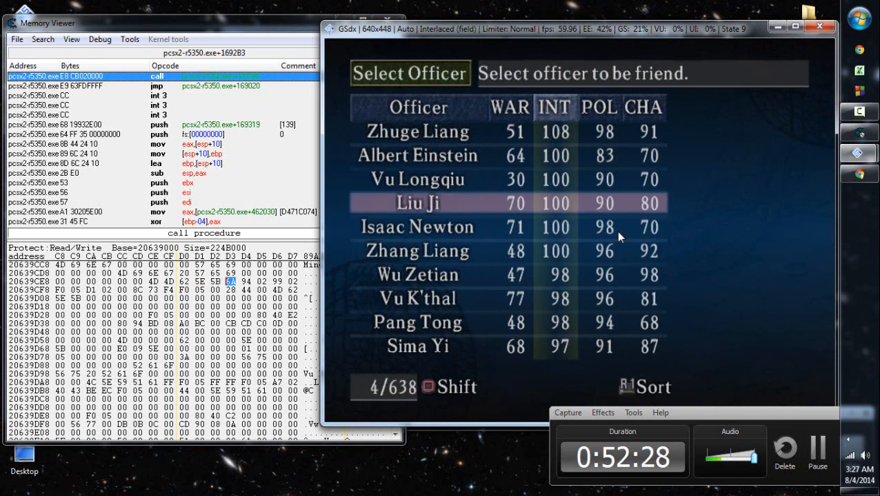
key(Right)
key(Up)
key(Up)
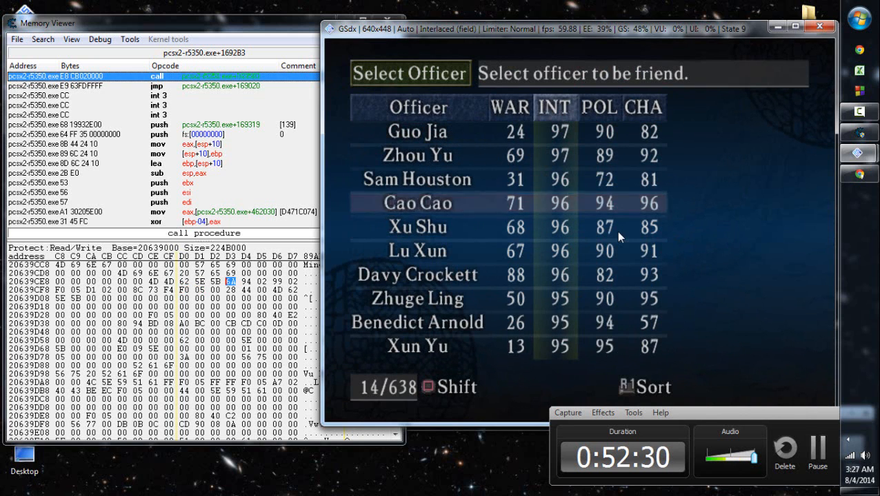
key(Return)
key(Return)
key(Return)
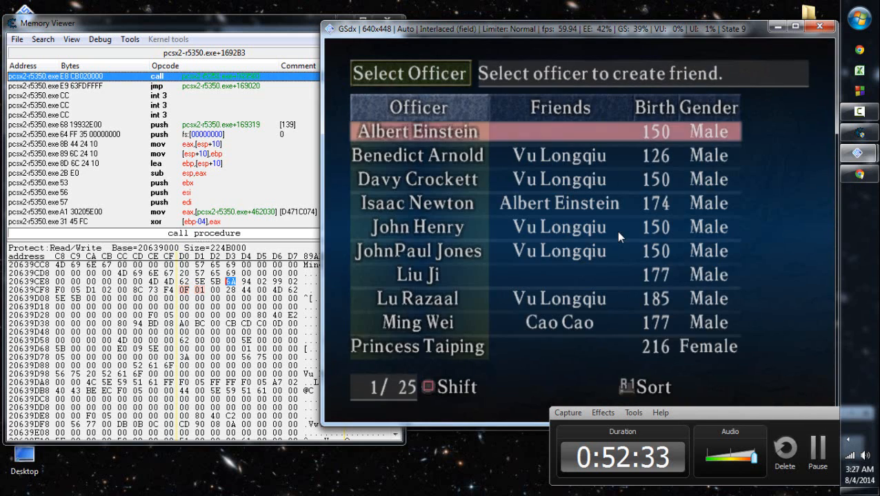
key(BackSpace)
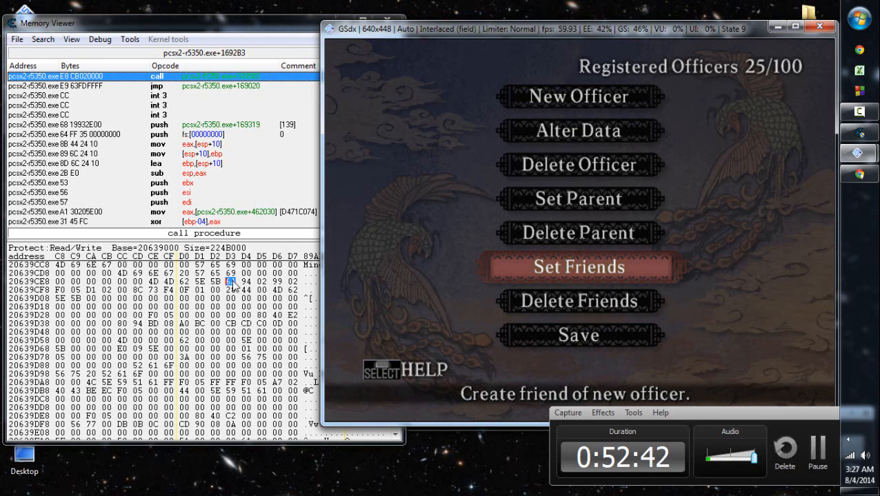
- Delete Ming Wei's parent in the registered officers menu
key(Up)
key(x)
key(Down)
key(Down)
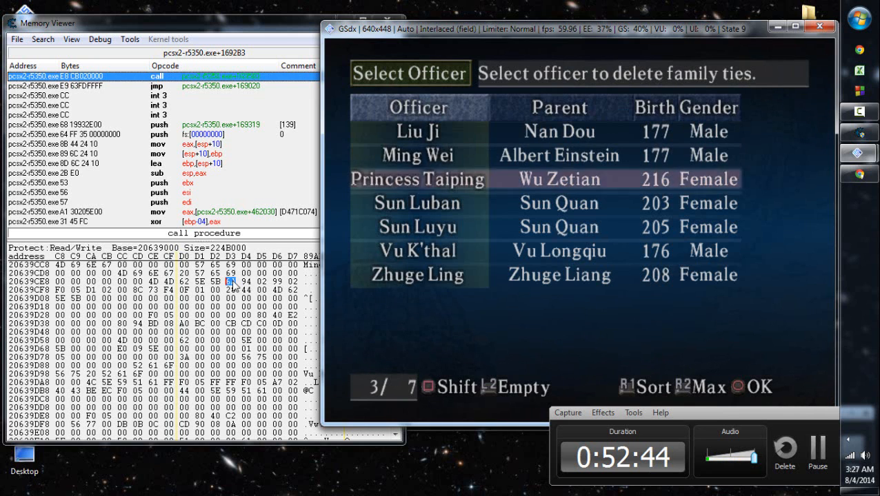
key(Up)
key(x)
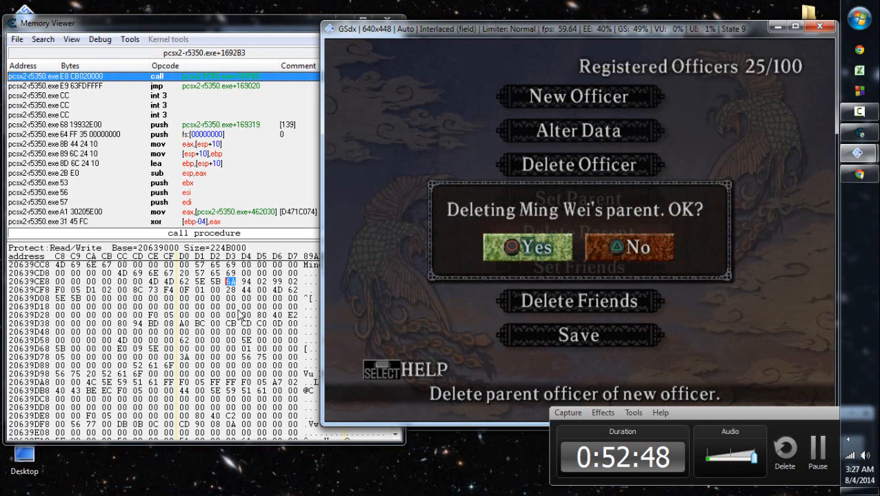
key(x)
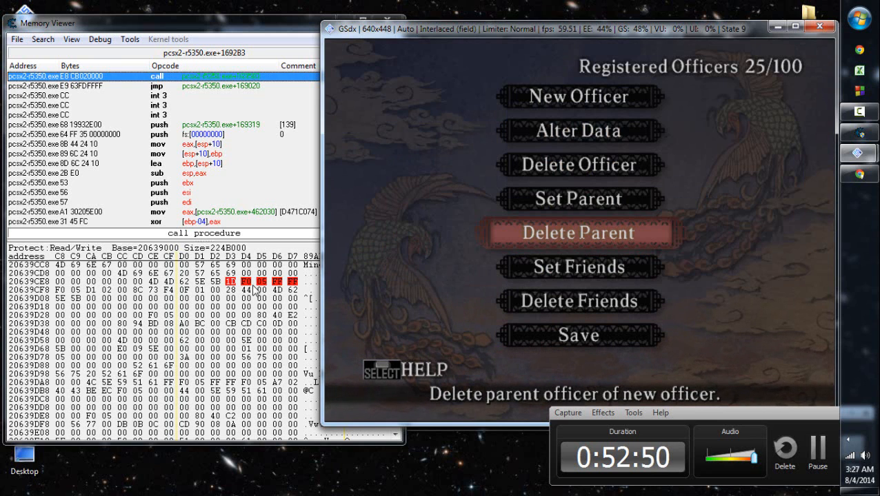
key(x)
key(z)
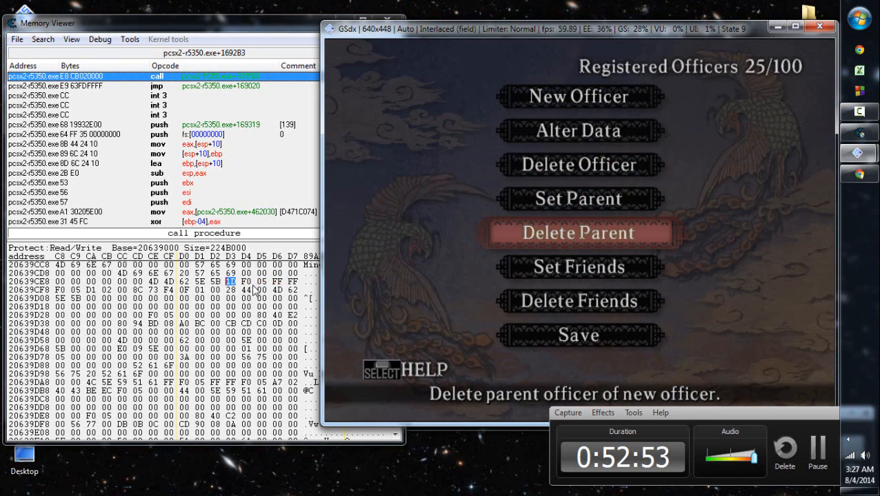
- Set Albert Einstein as Ming Wei's parent
key(Up)
key(x)
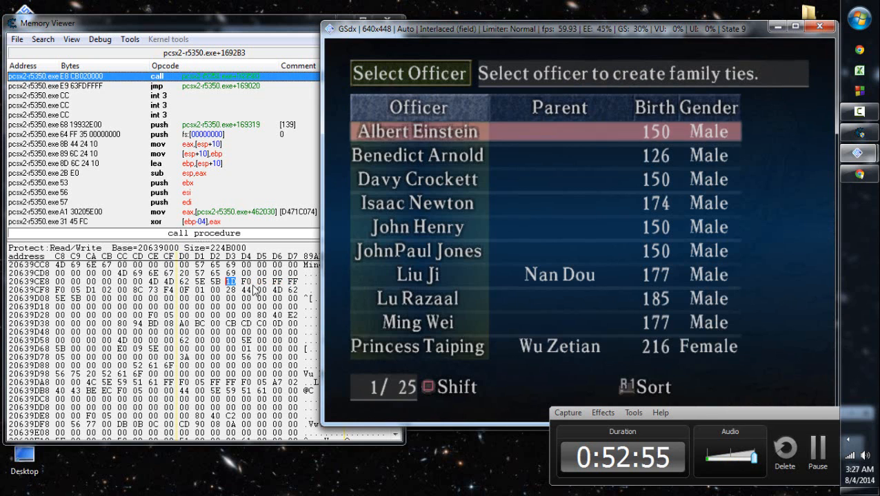
key(Down)
key(Down)
key(Down)
key(Down)
key(Down)
key(Down)
key(Down)
key(Down)
key(x)
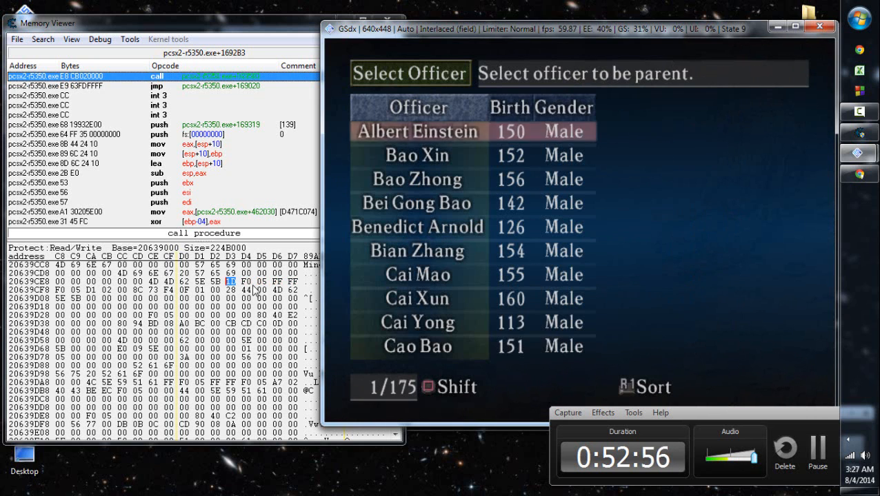
key(a)
key(z)
key(x)
key(x)
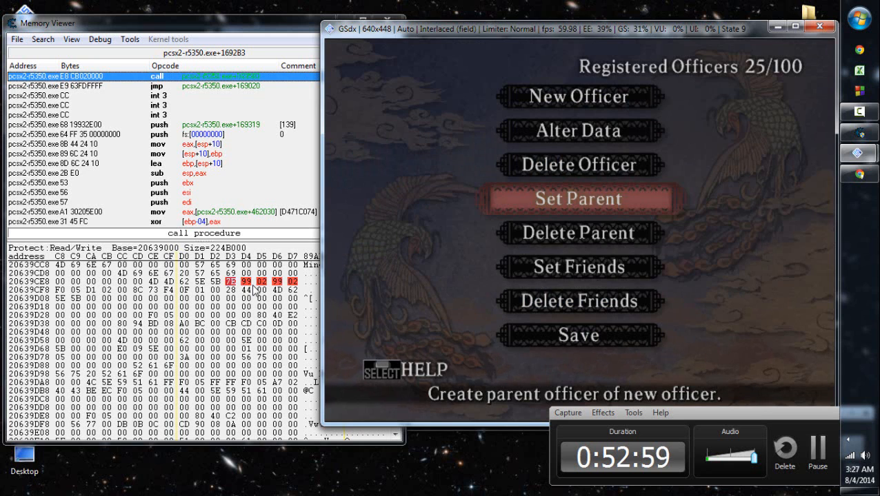
key(x)
key(z)
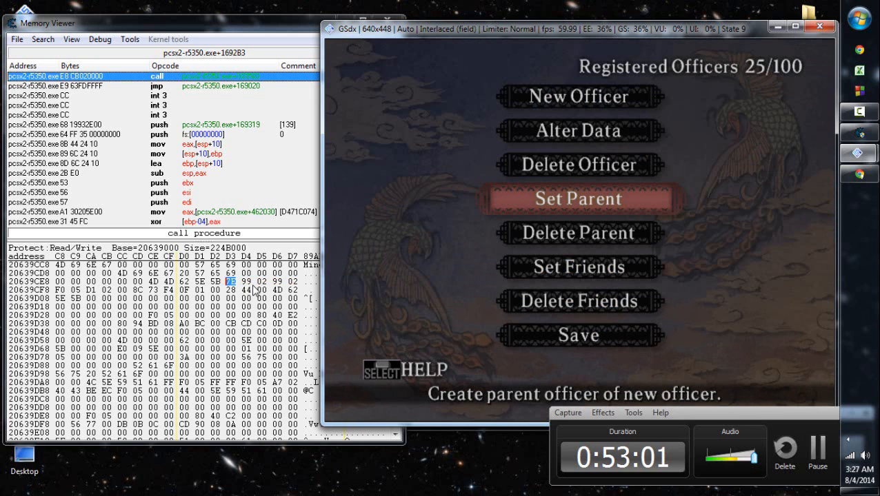
- Delete Ming Wei's family tie to Albert Einstein once more
key(Down)
key(x)
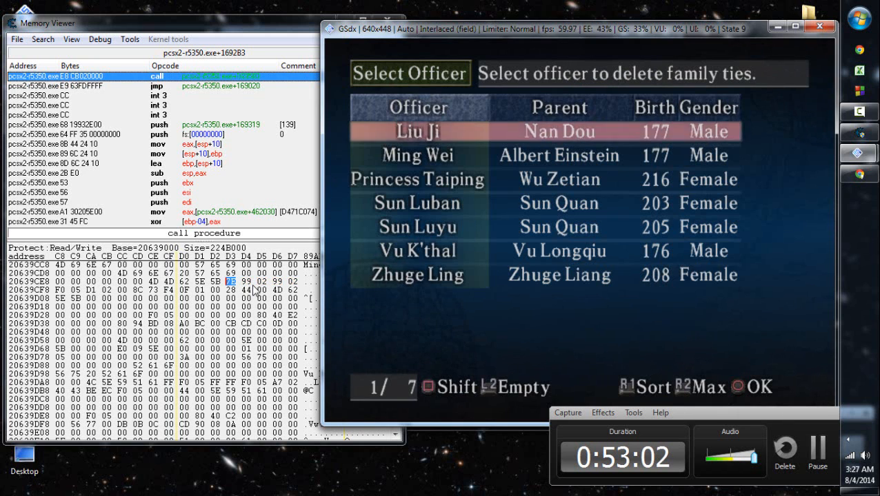
key(Down)
key(Down)
key(Up)
key(x)
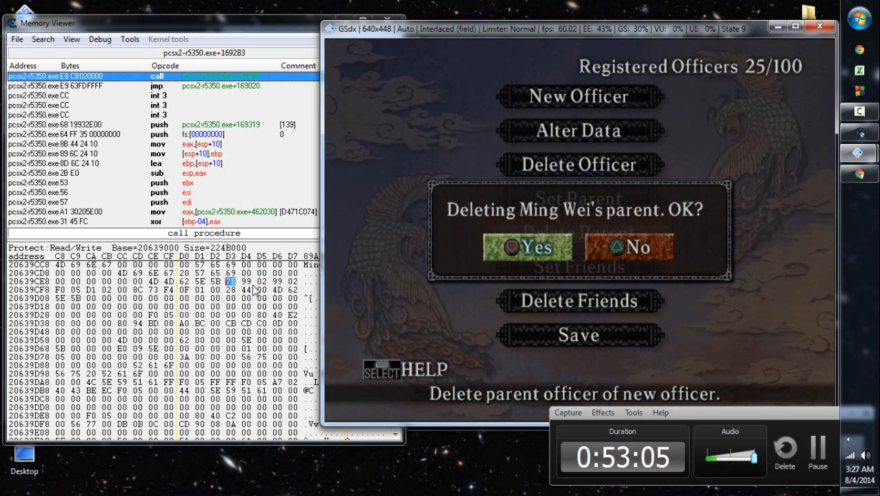
key(x)
- Add the byte at address 20639CF3 to the address list with the description "MORFO Compatibility (255 is global)"
click(248, 281)
click(248, 282)
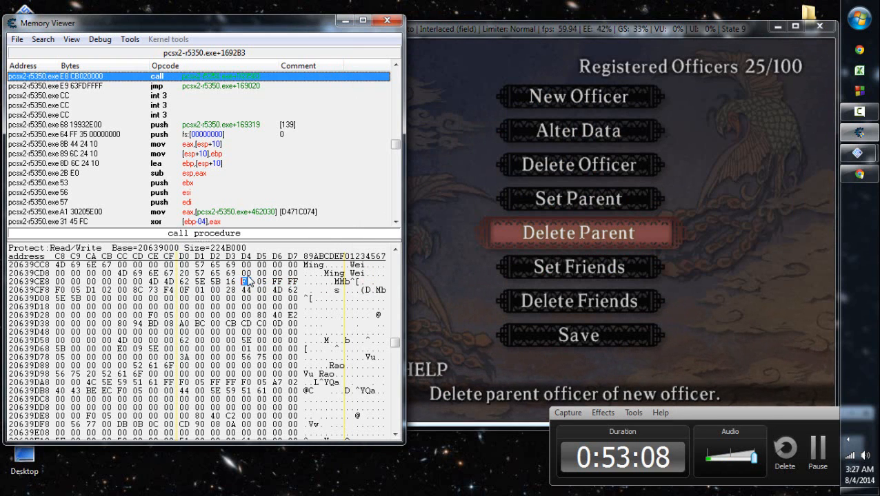
key(Right)
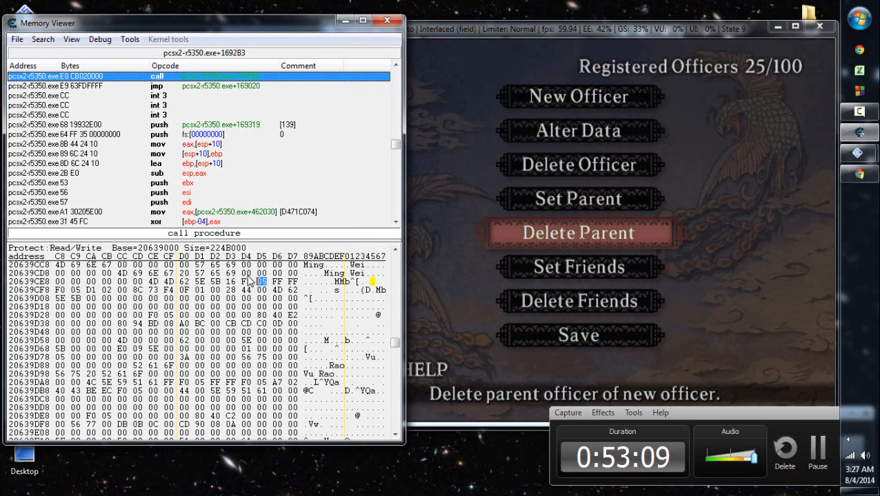
right_click(249, 280)
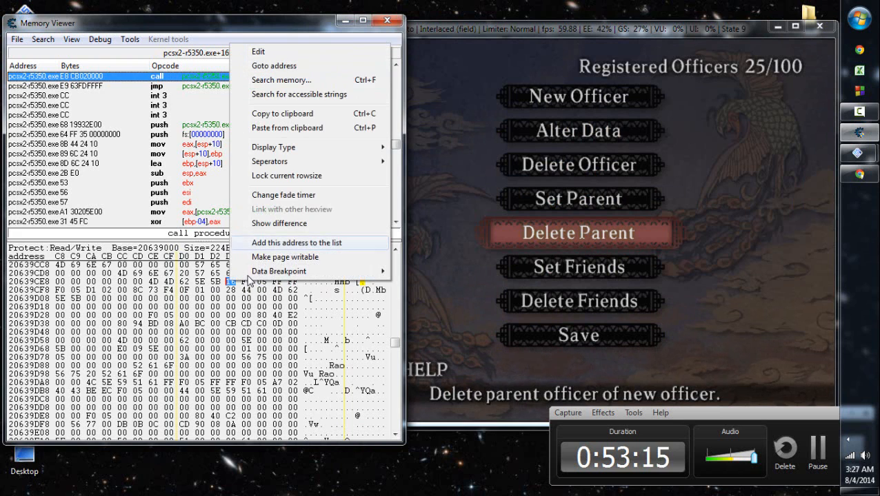
key(Return)
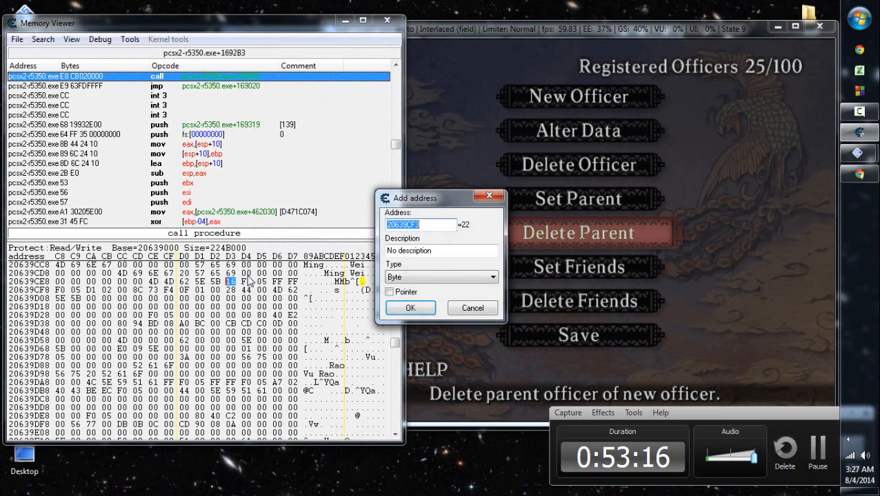
key(Tab)
text(MORFO)
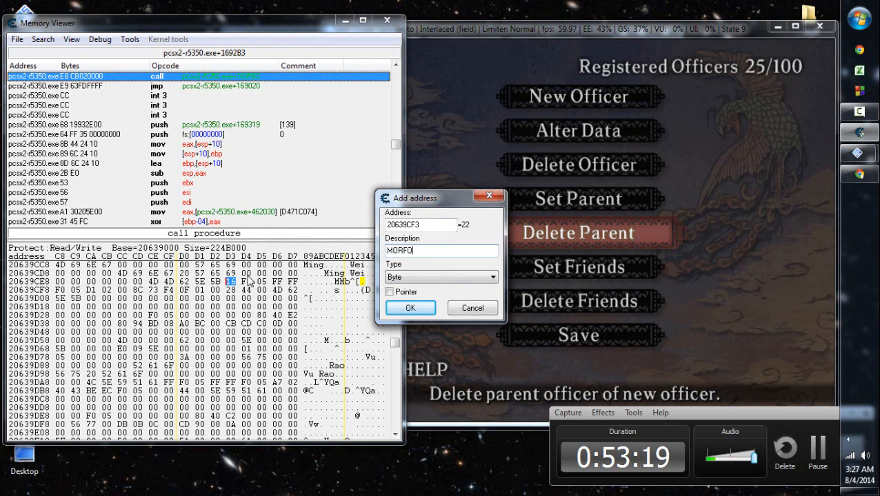
text( Compatibil)
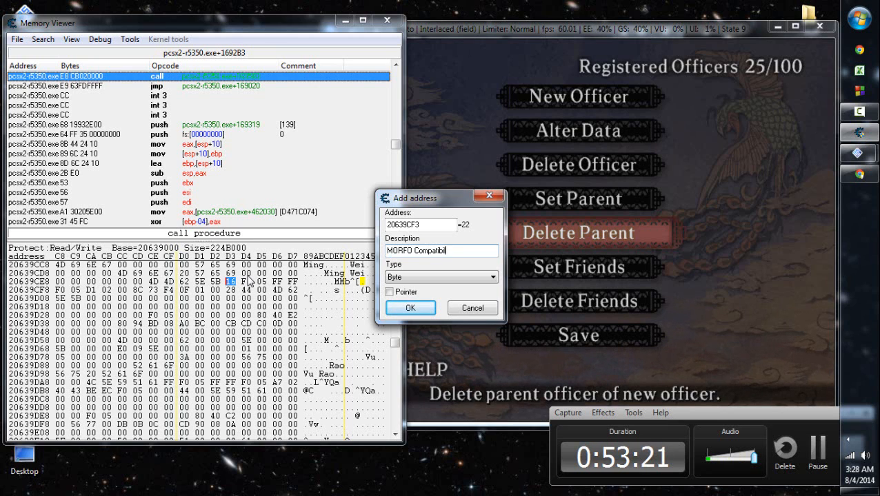
text(ity (FF)
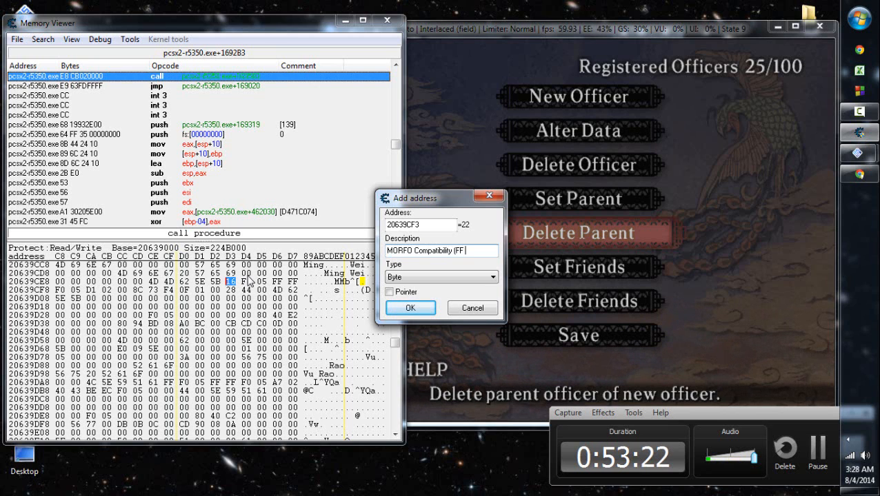
key(BackSpace)
key(BackSpace)
text(255 )
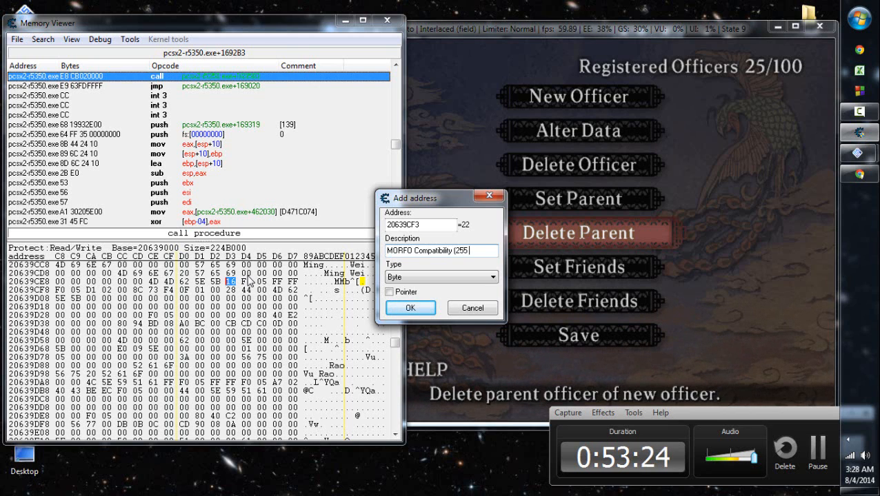
text(is global)
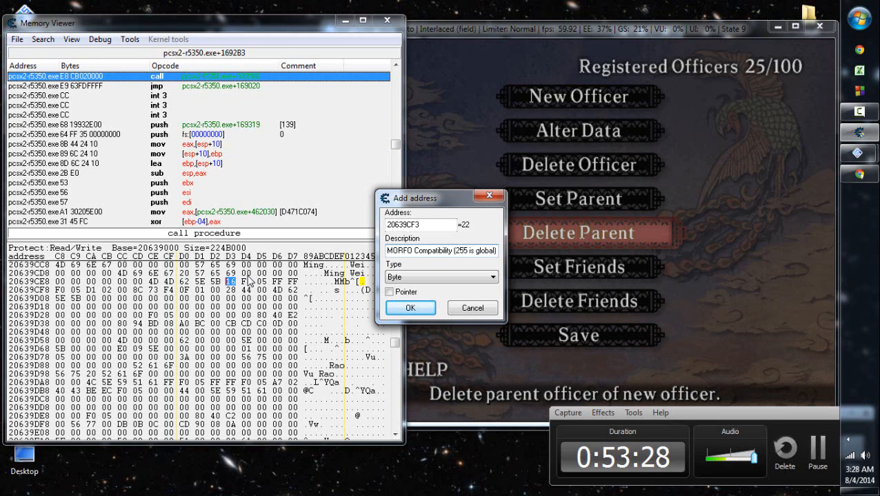
key(Return)
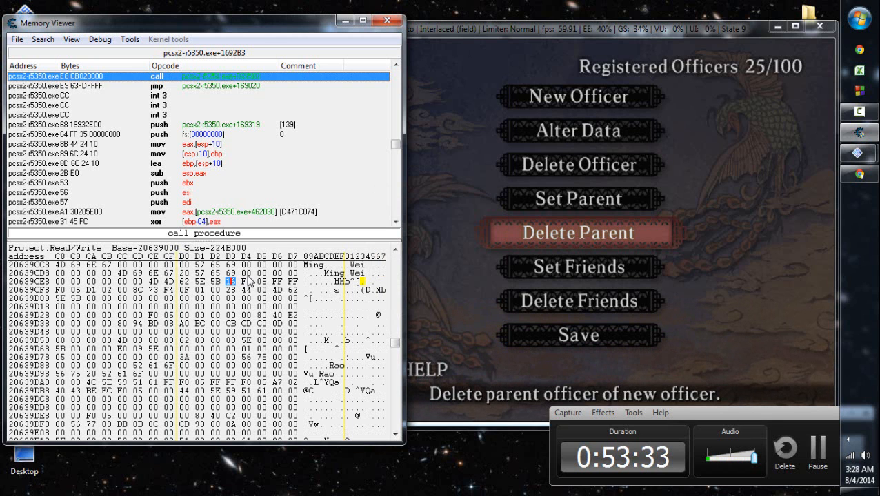
- Set Ming Wei's compatibility byte to FF in memory and return to the new entry at the end of the address list
text(FF)
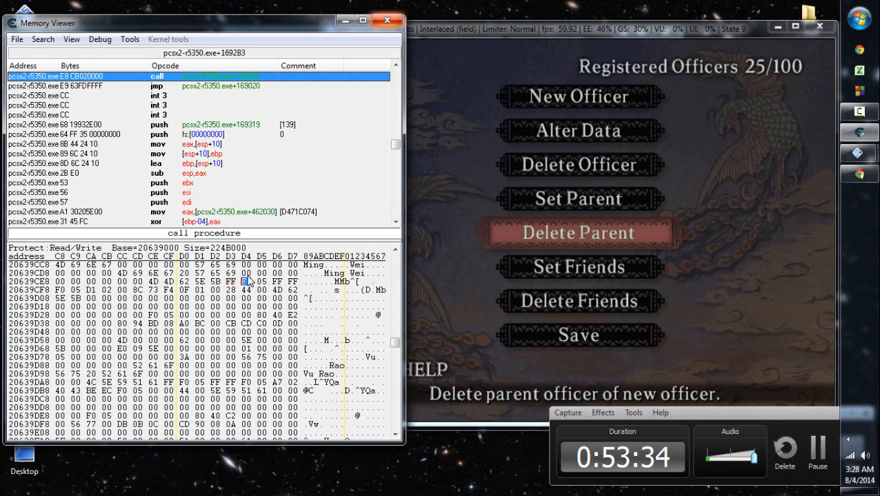
key(alt+F4)
scroll(249, 281, down, 1)
key(End)
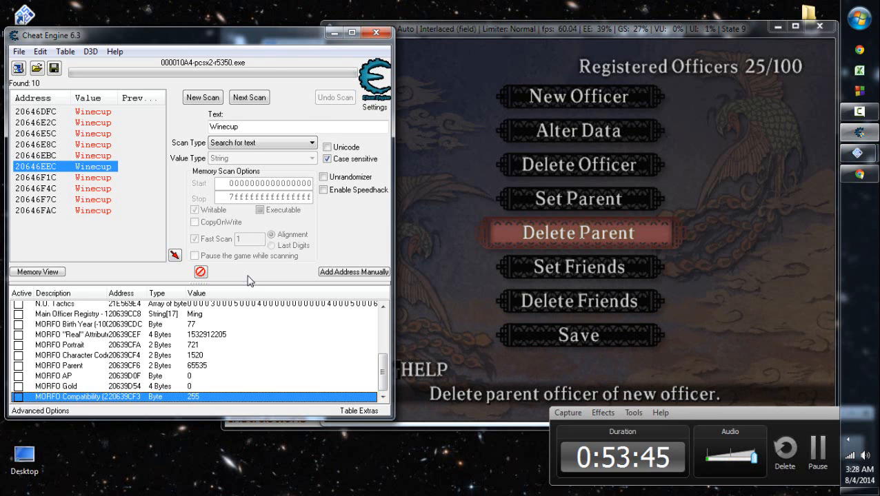
- Switch to Chrome and examine the compatibility spectrum in the GameFAQs guide
click(859, 174)
click(458, 46)
drag(232, 97, 562, 131)
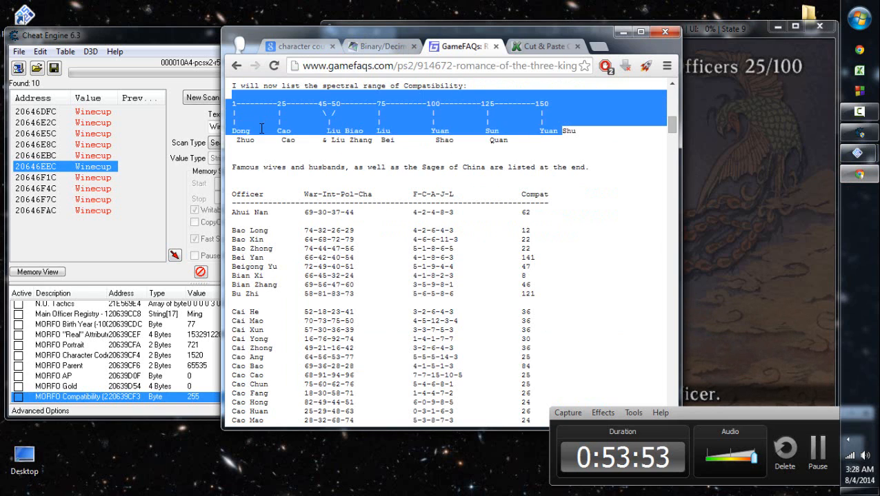
drag(253, 141, 243, 130)
drag(536, 125, 532, 123)
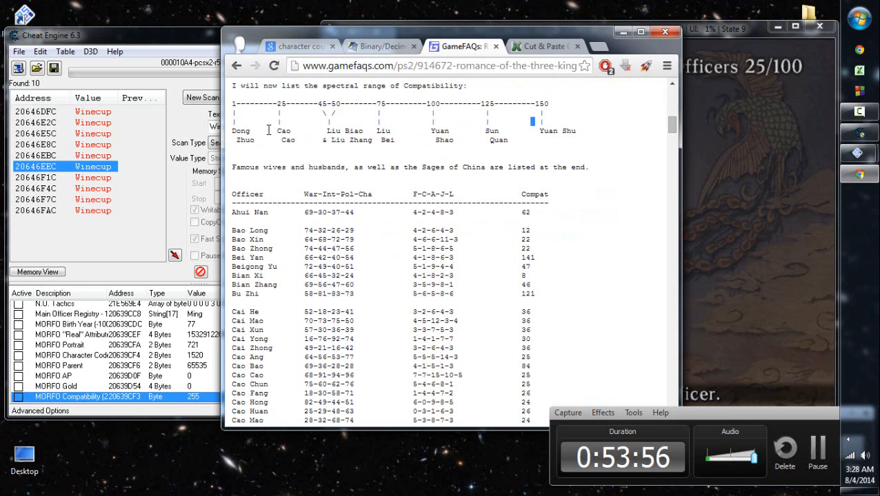
- Switch back to the emulated game, save the new officer data to the memory card, and return to the main menu
click(707, 166)
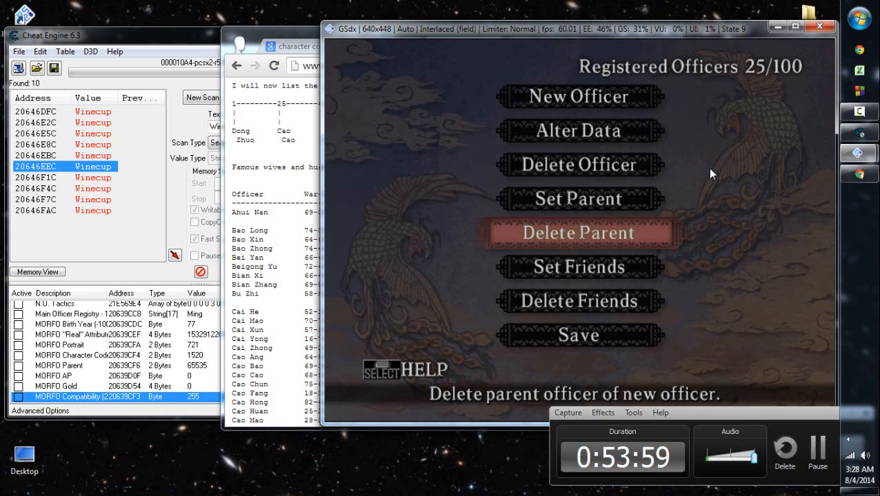
key(Down)
key(Down)
key(Down)
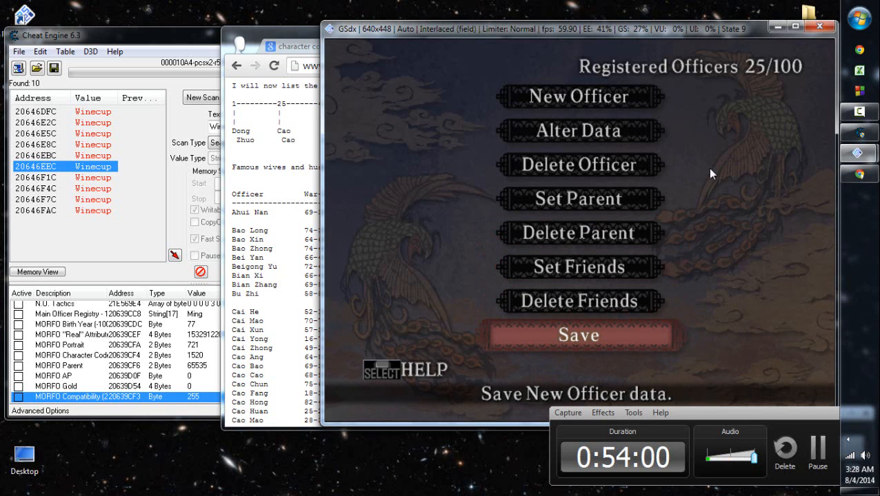
key(Return)
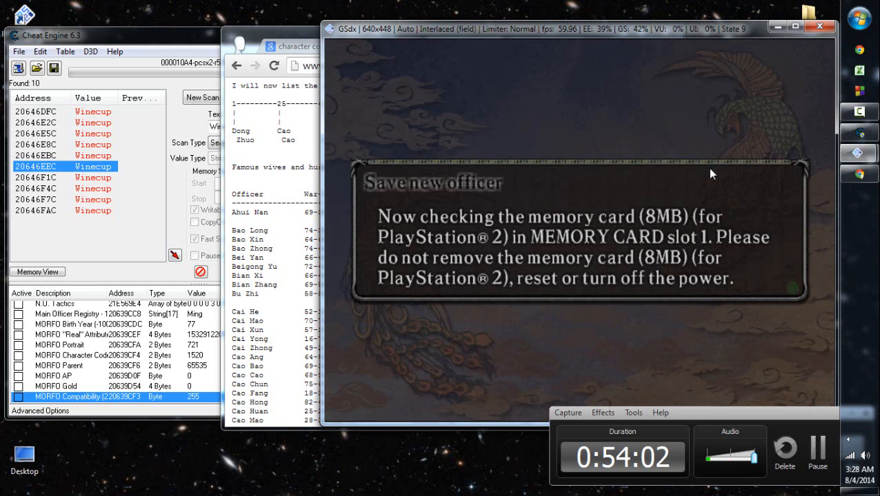
key(Left)
key(Return)
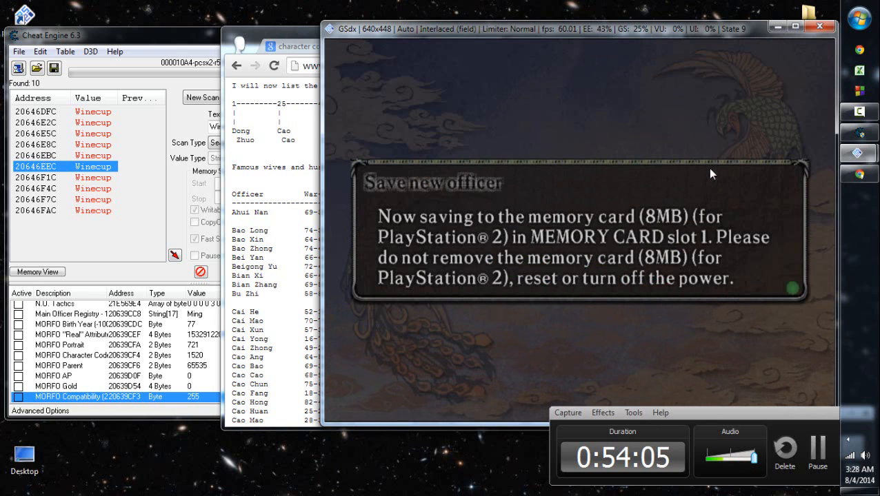
key(Escape)
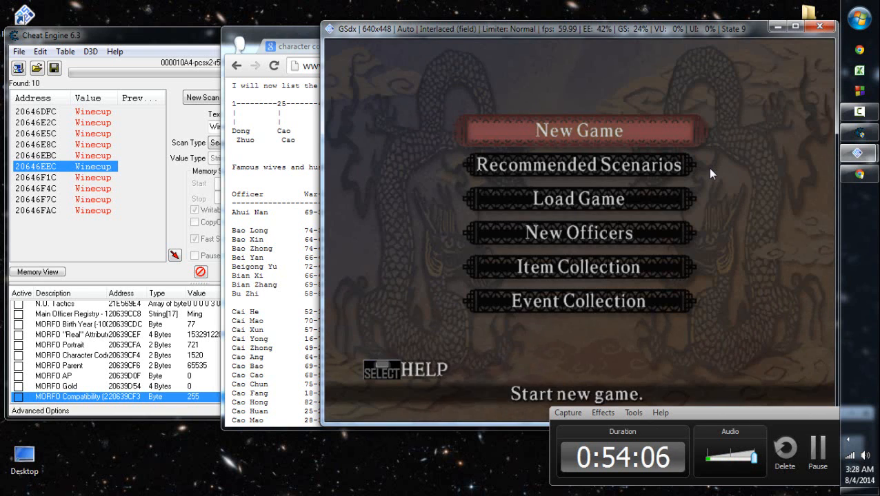
- Start a new game in the period The Time of Lords with the OCT 189 scenario
key(Return)
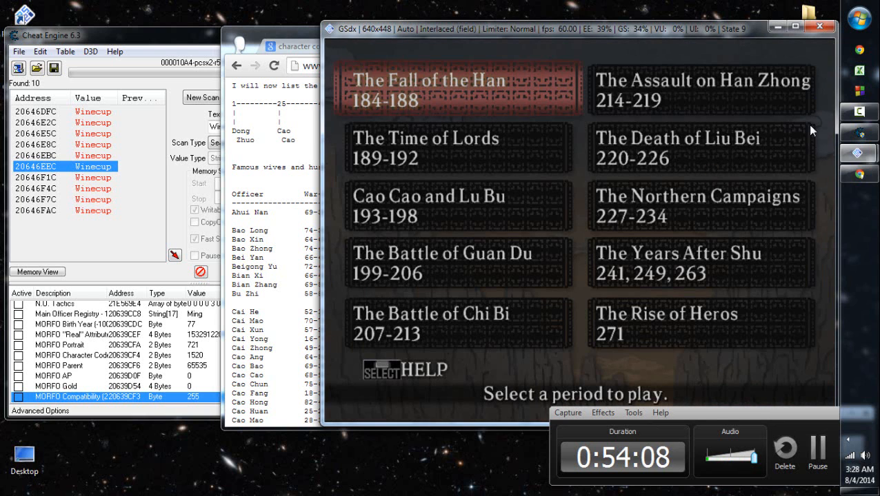
key(Down)
key(Down)
key(Up)
key(Return)
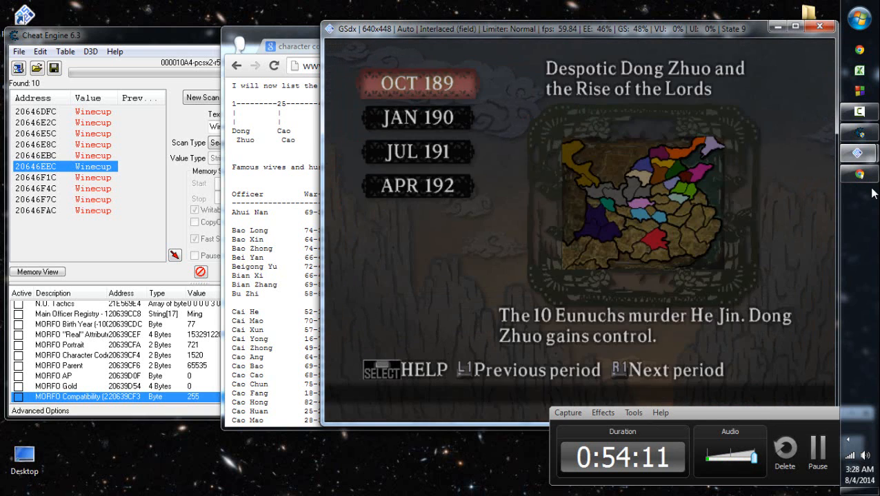
key(Return)
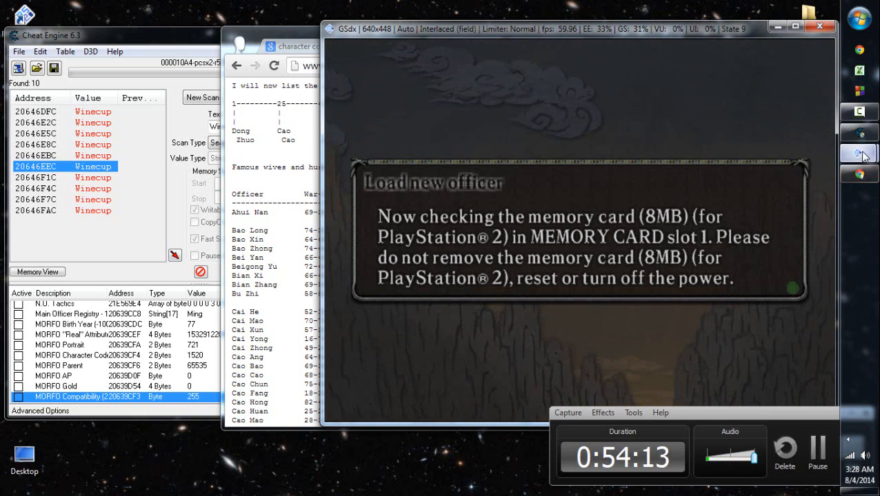
- Go back to the guide in Chrome and compare the rulers' positions along the compatibility scale from 1 to 150
click(860, 174)
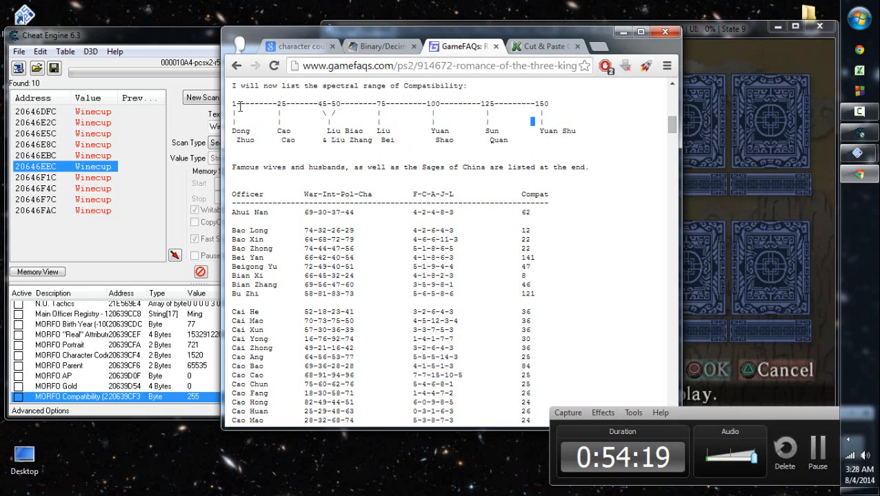
drag(239, 105, 233, 105)
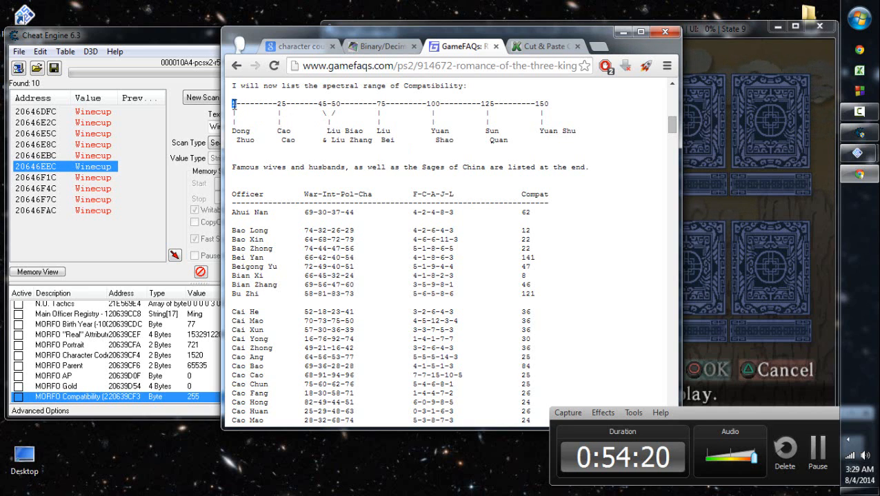
click(249, 142)
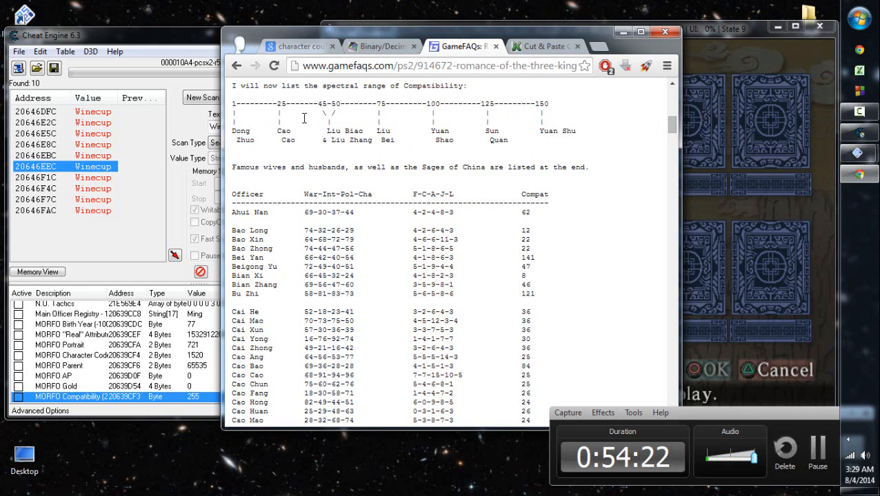
drag(273, 104, 515, 104)
click(518, 104)
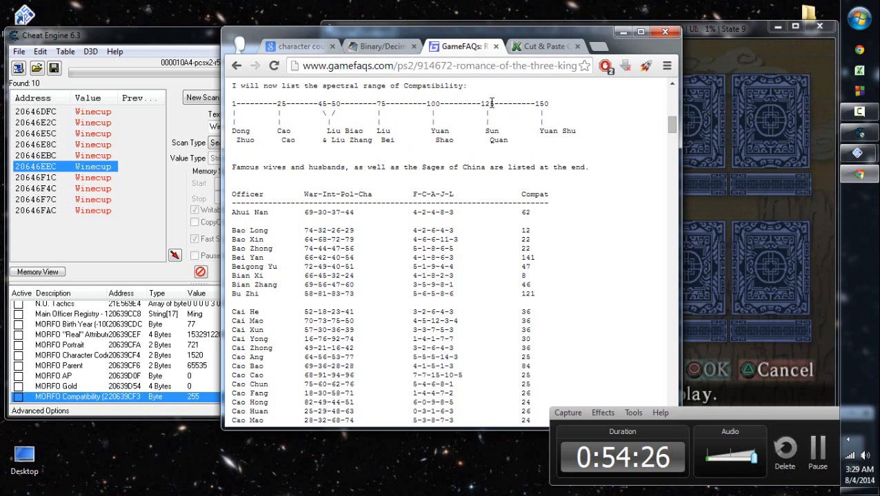
drag(494, 104, 277, 104)
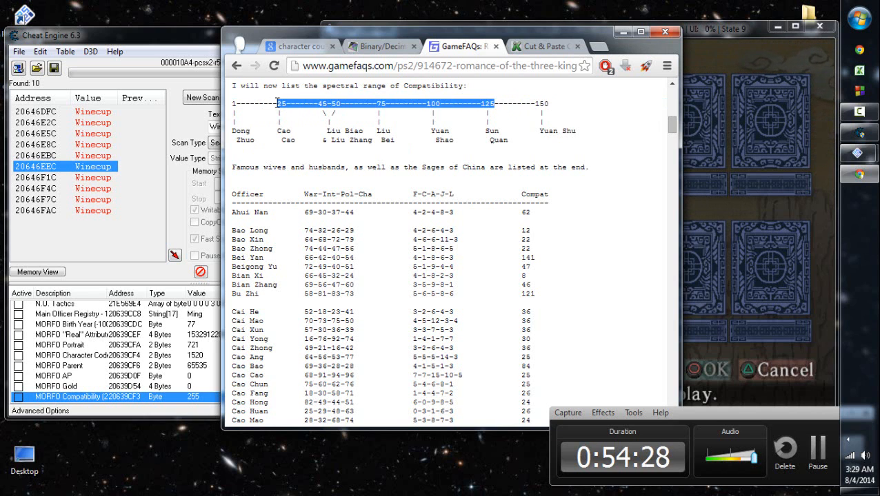
click(267, 103)
click(255, 102)
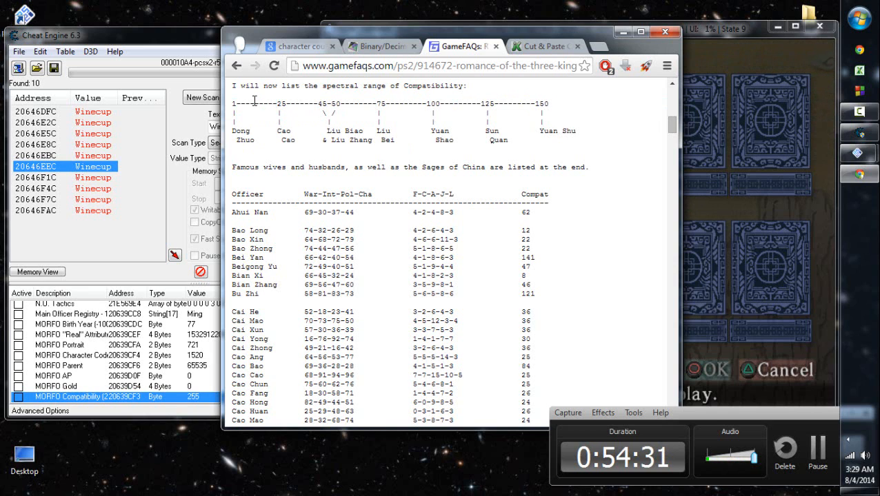
drag(255, 104, 513, 107)
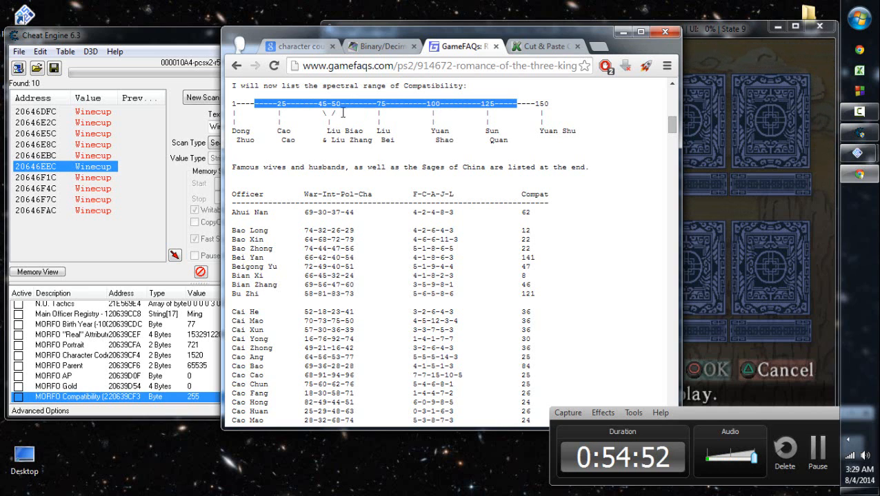
drag(544, 103, 538, 105)
click(538, 105)
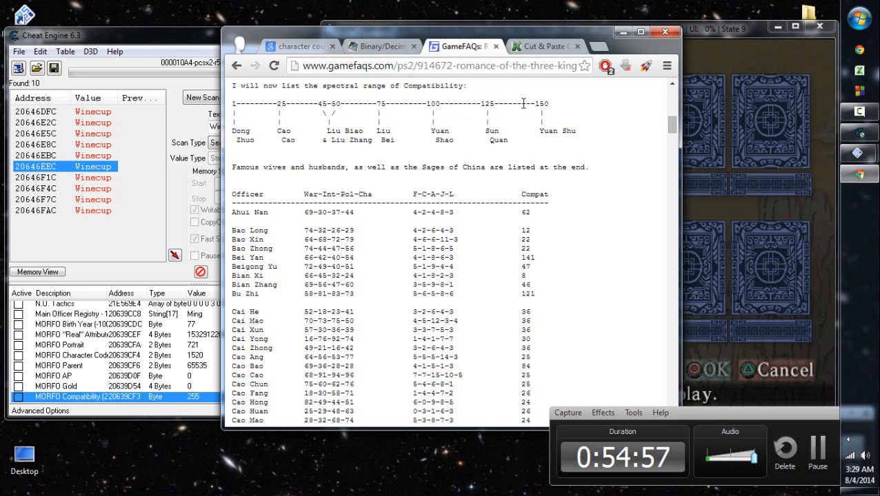
drag(255, 104, 226, 103)
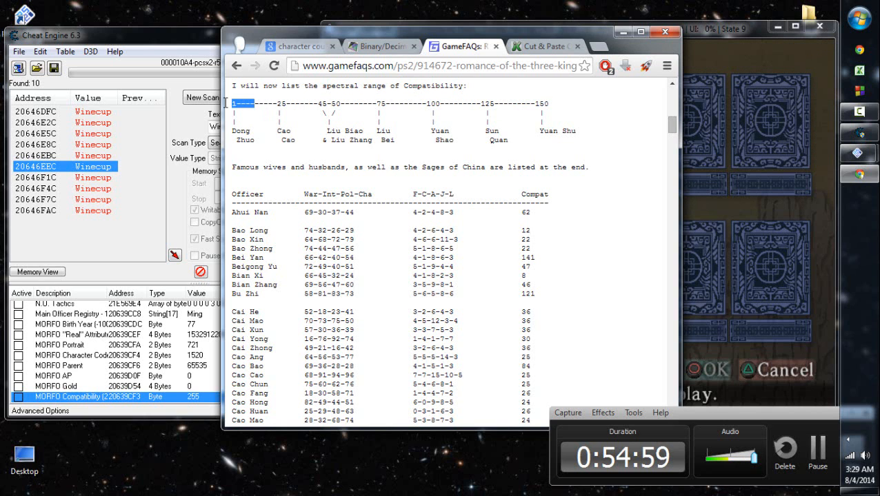
- Return to the emulated game and open the selection of officers to play
click(755, 145)
key(Down)
key(Down)
key(Down)
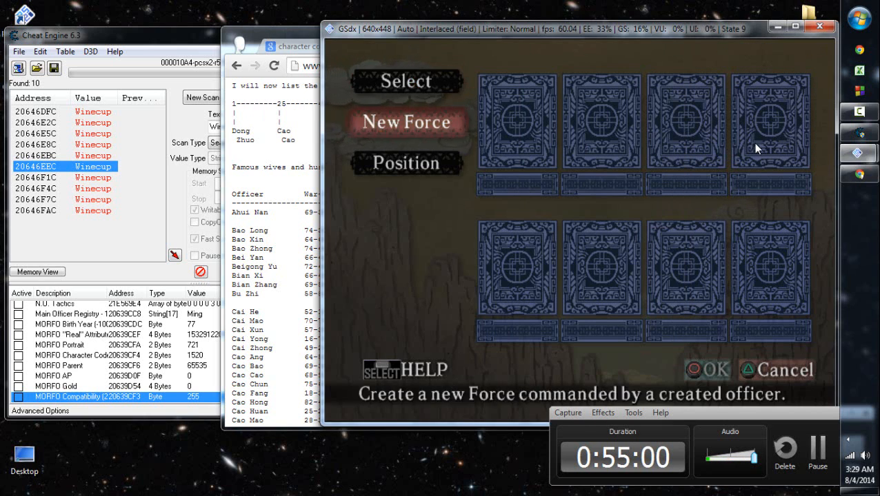
key(Return)
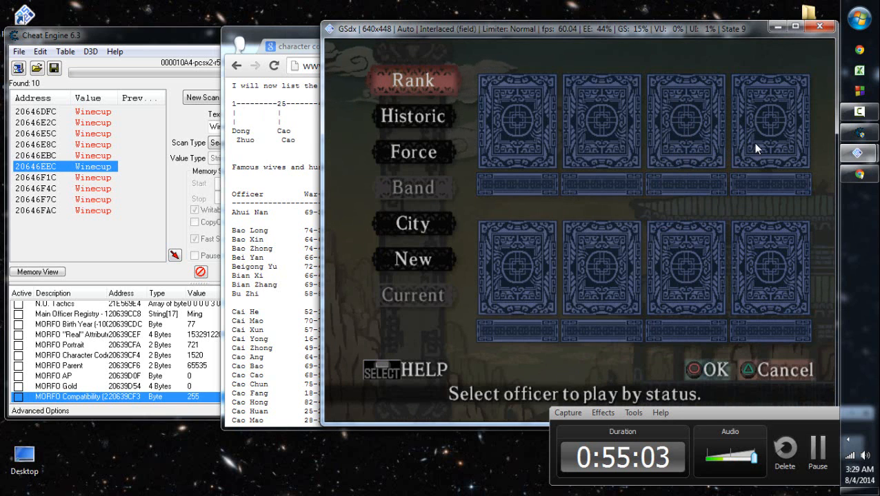
- List the playable officers by rank and show the rulers
key(Down)
key(Down)
key(Down)
key(Down)
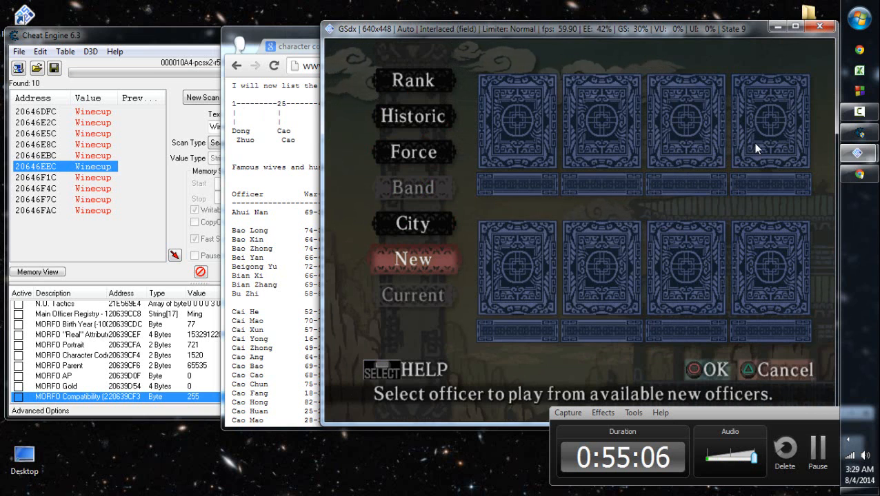
key(Up)
key(Up)
key(Up)
key(Up)
key(Return)
- Select ruler Yuan Shu as the officer to play and start the OCT 189 game
key(Return)
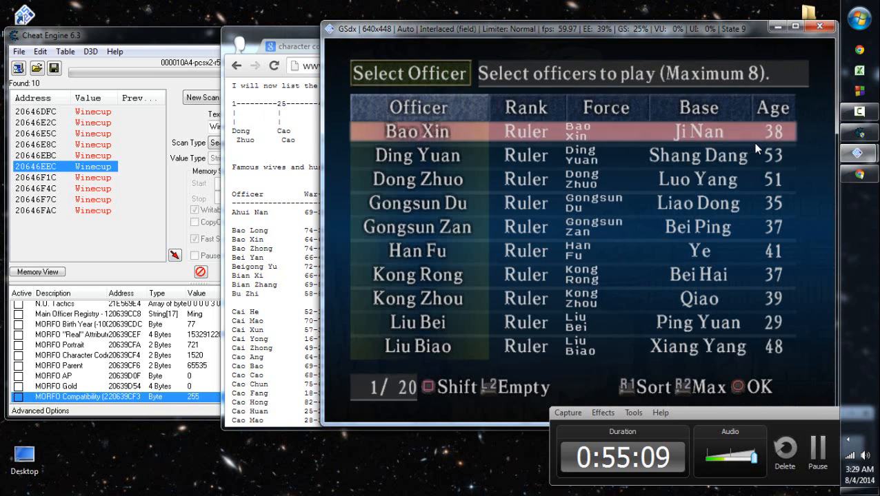
key(Down)
key(Down)
key(Return)
key(Down)
key(Down)
key(Page_Down)
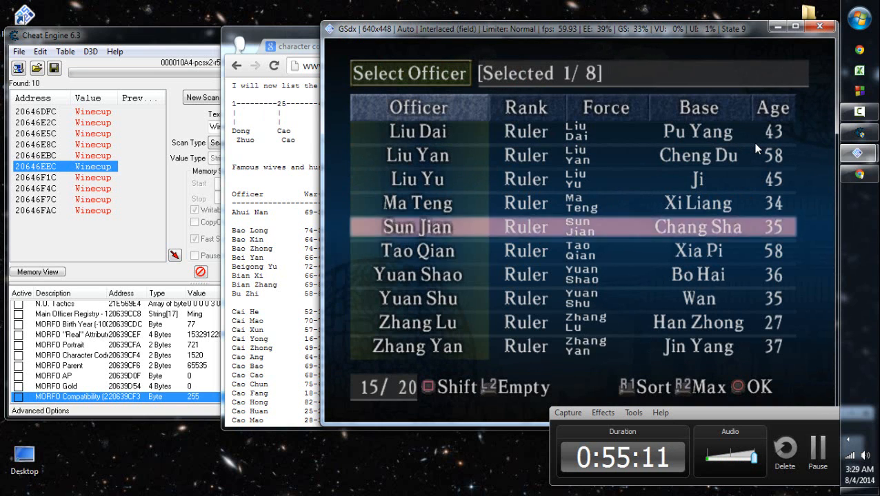
key(Down)
key(Down)
key(Down)
key(Return)
key(Return)
key(Return)
key(Return)
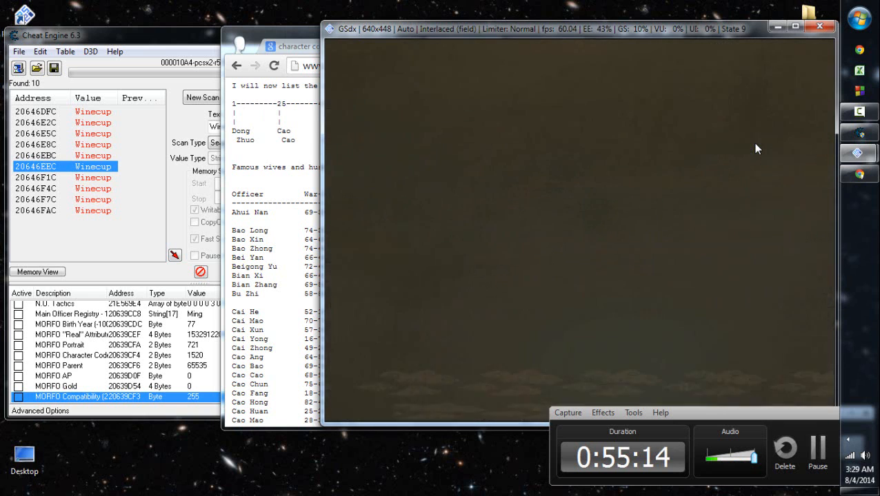
key(Right)
key(Right)
key(Return)
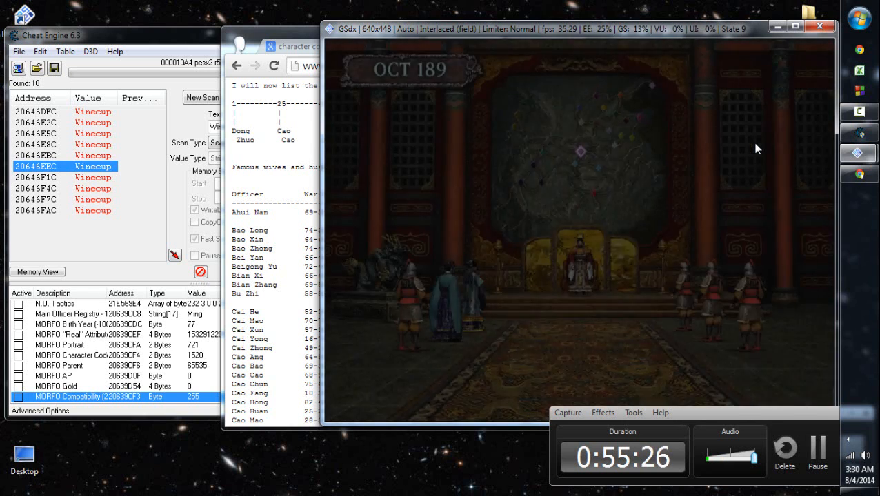
- Decline the council explanation and leave the task list without allotting any tasks
mouse_move(798, 414)
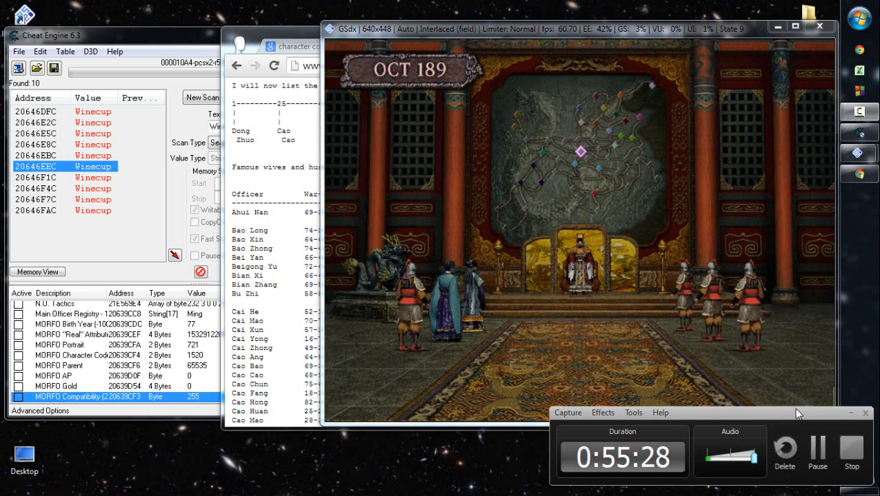
click(850, 413)
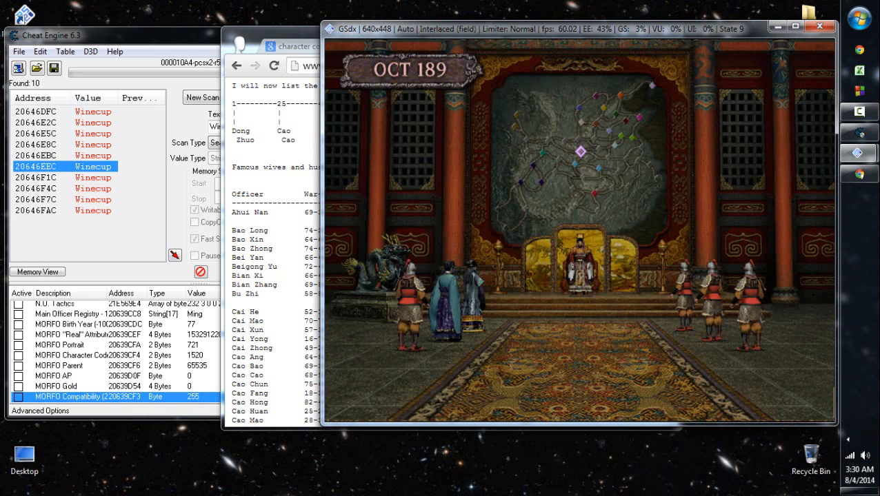
key(x)
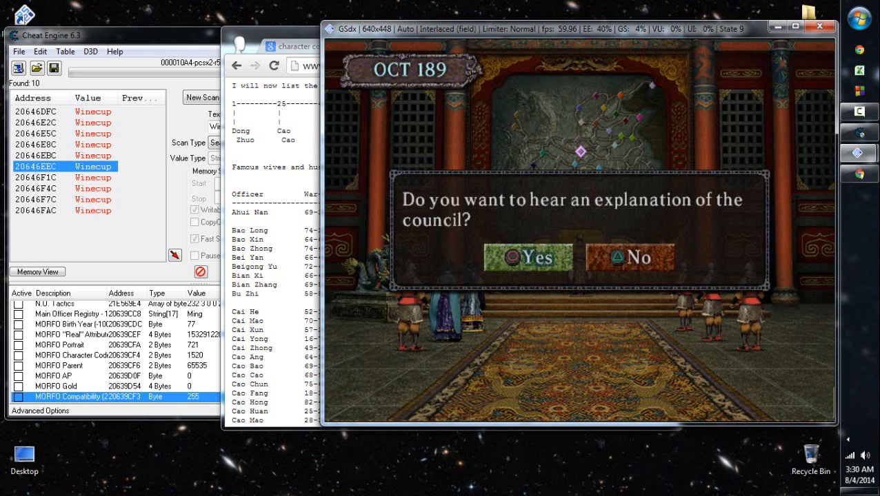
key(z)
key(x)
key(z)
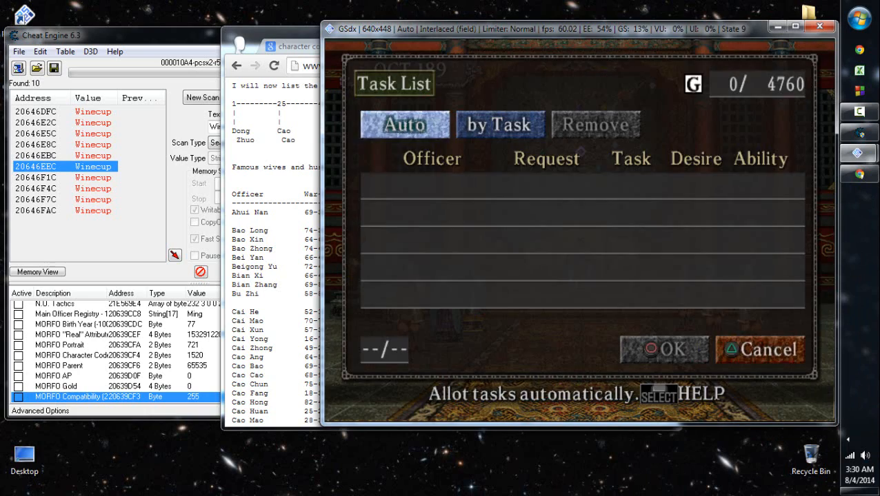
key(z)
key(x)
- End the council meeting and open the target city selection for a visit
key(x)
key(z)
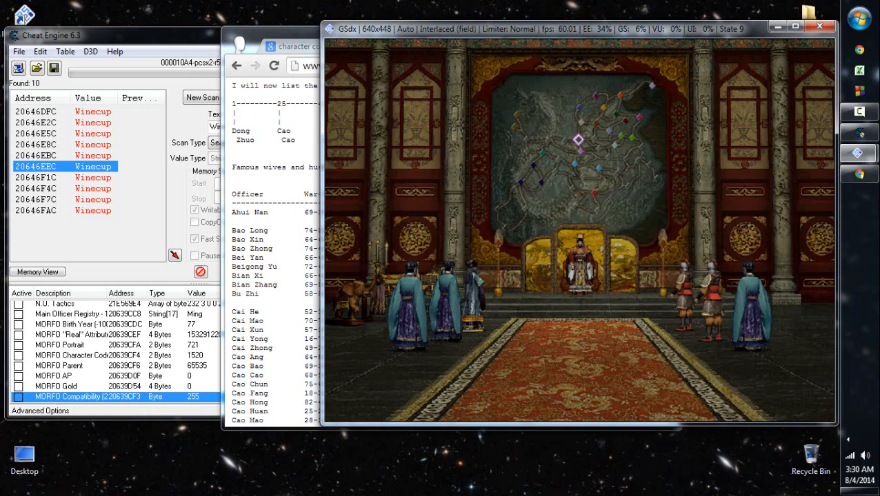
key(z)
key(z)
key(x)
key(x)
key(x)
key(Down)
key(Down)
key(x)
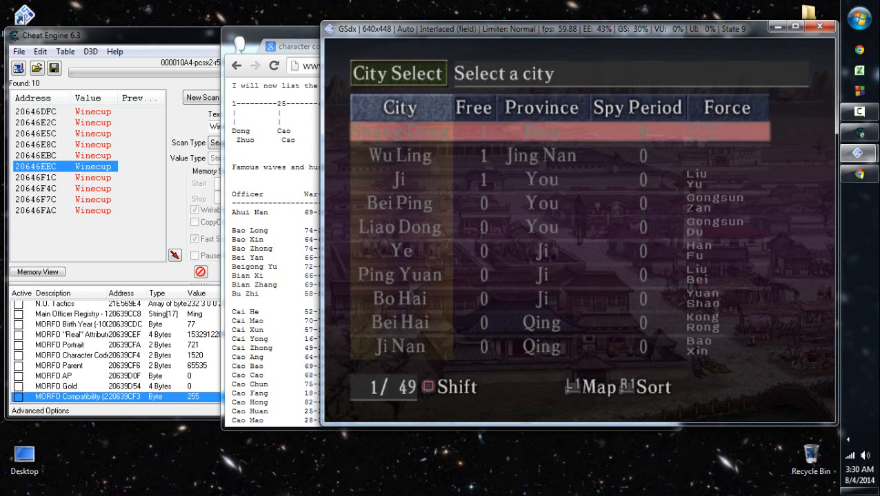
- Choose the visit's target city on the map and travel to Dong Zhuo's base city, Luo Yang
key(w)
key(Left)
key(Down)
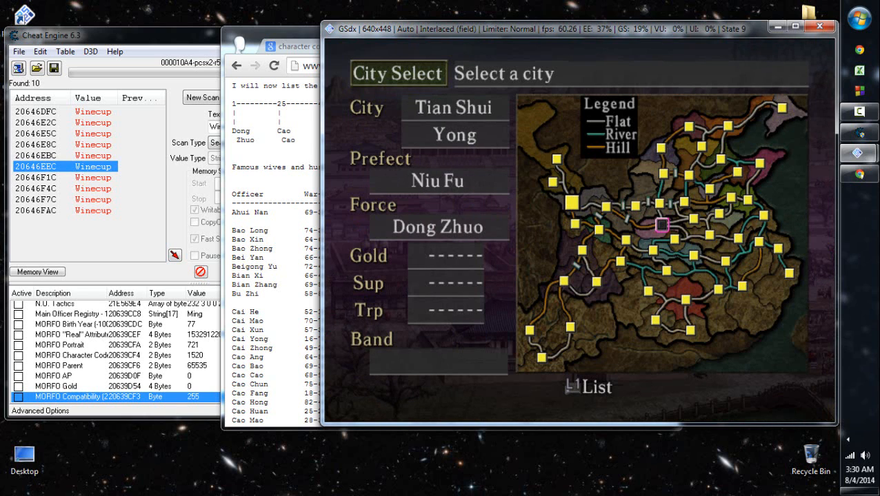
key(Right)
key(Right)
key(x)
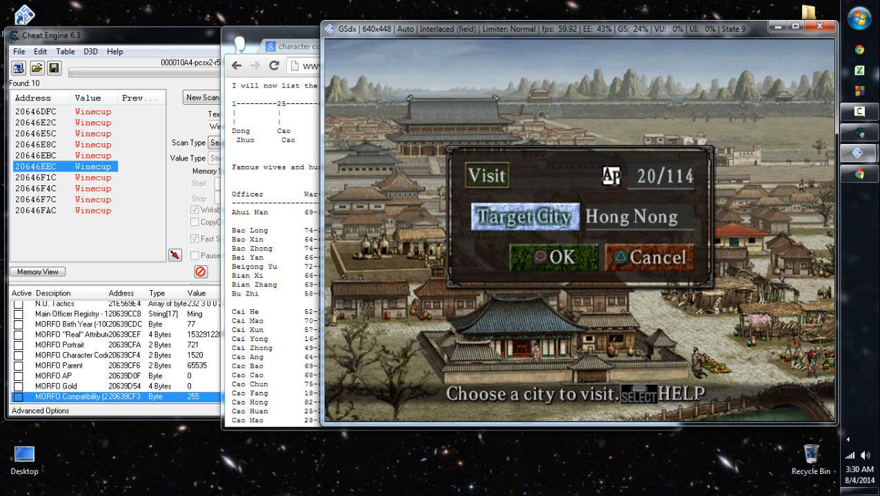
key(z)
key(Up)
key(x)
key(x)
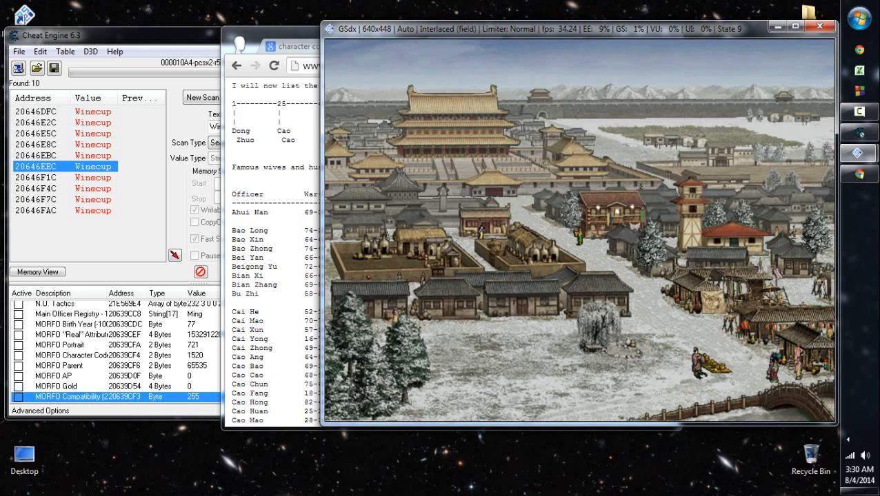
- Pick Dong Zhuo from the city's officers and begin a conversation with him
key(Down)
key(Down)
key(x)
key(x)
key(x)
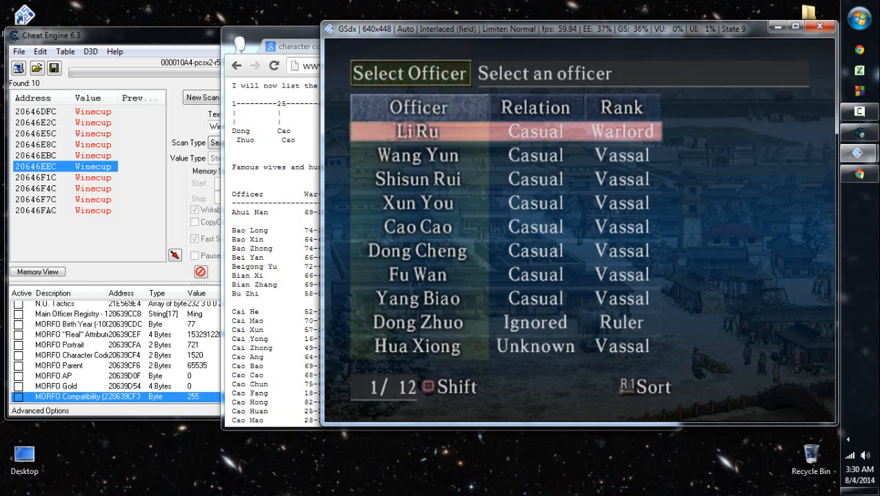
key(Down)
key(Down)
key(Down)
key(Down)
key(Down)
key(Down)
key(Down)
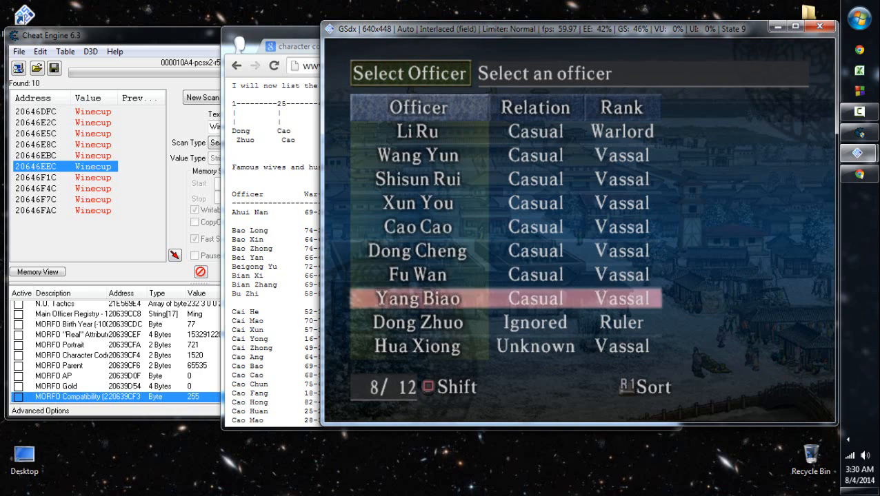
key(Down)
key(x)
key(x)
- Talk to Dong Zhuo about military affairs and decline to compete with him
key(x)
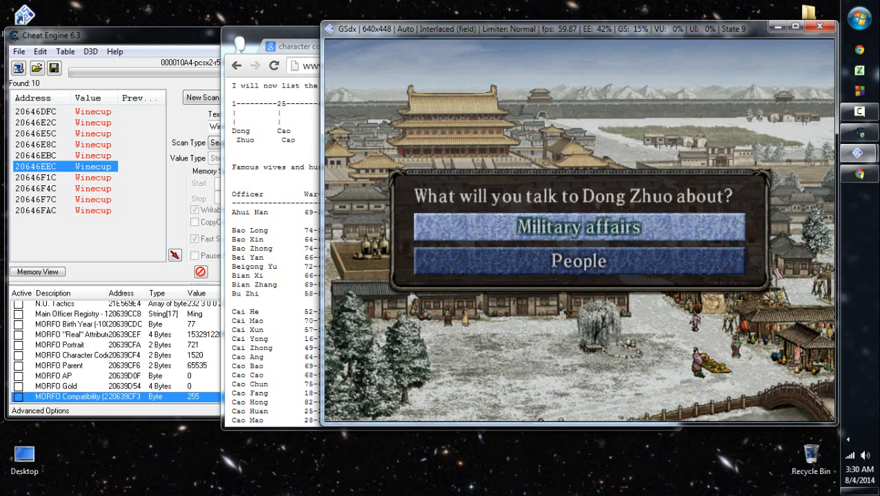
key(x)
key(x)
key(Right)
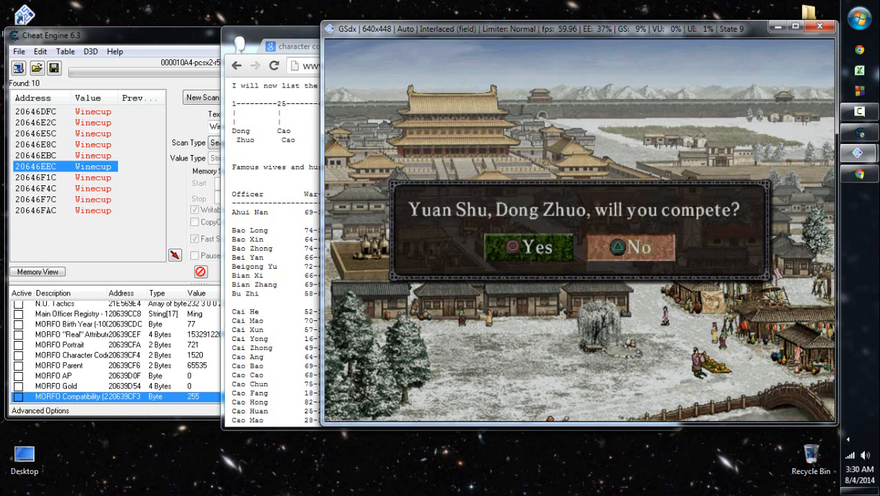
key(x)
key(x)
key(x)
key(x)
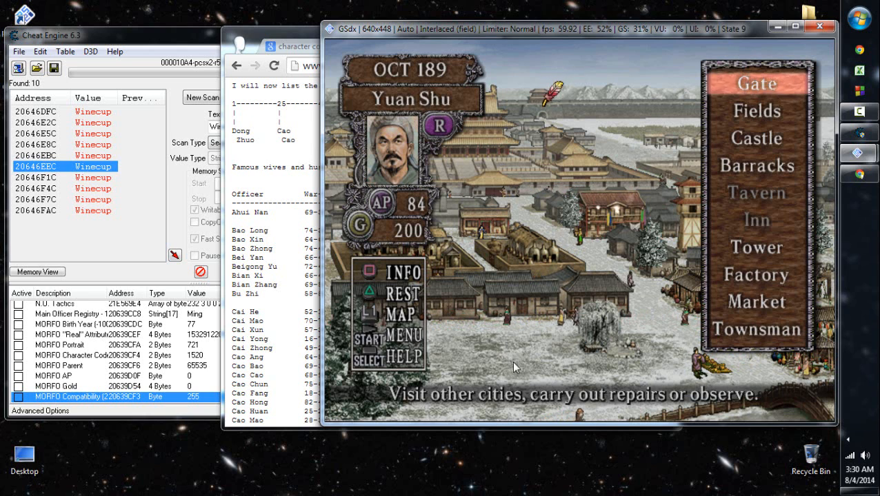
- Switch to the guide in Chrome and compare Yuan Shu and Dong Zhuo on the compatibility scale
key(alt+Tab)
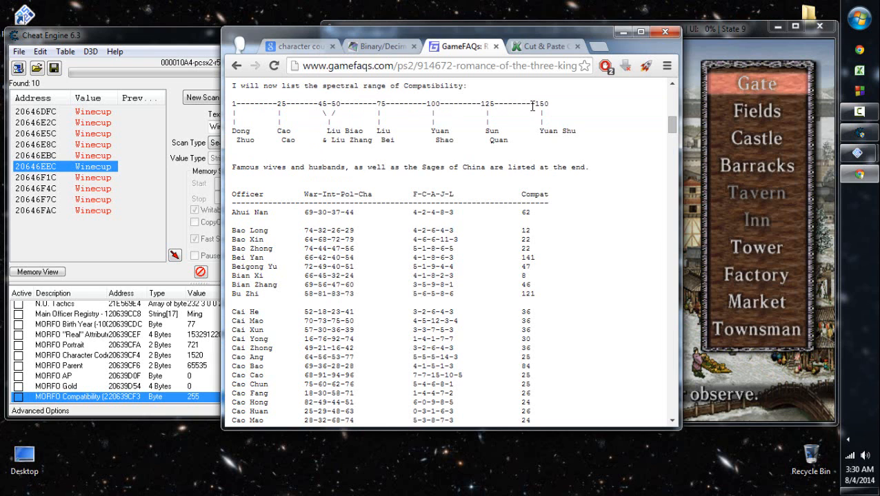
click(746, 113)
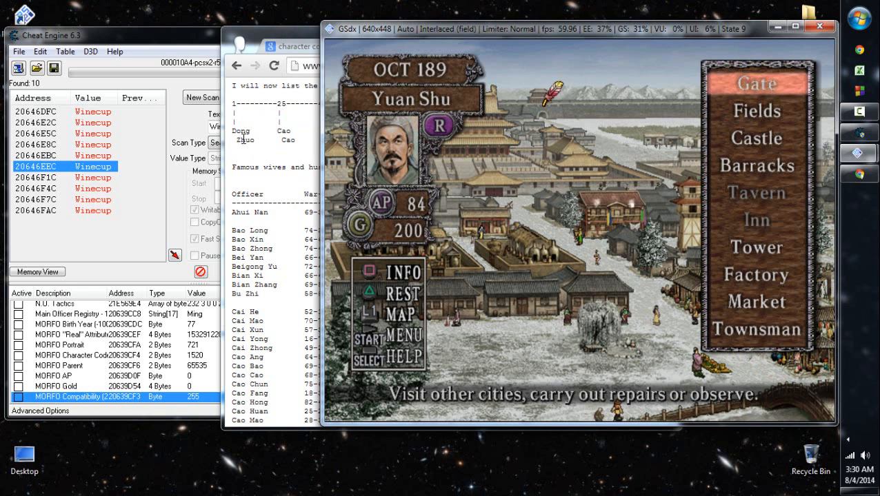
key(alt+Tab)
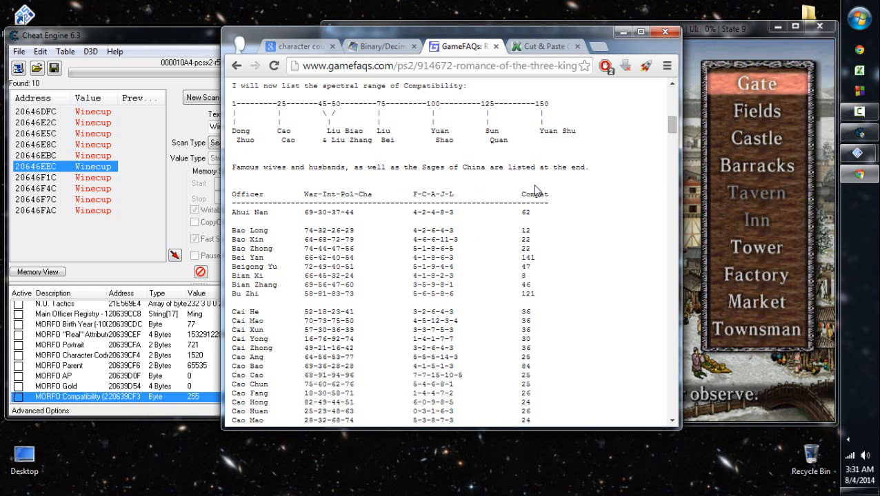
- Search the guide for "lu bu" to check his compatibility and return to the compatibility scale
key(ctrl+f)
text(lu bu)
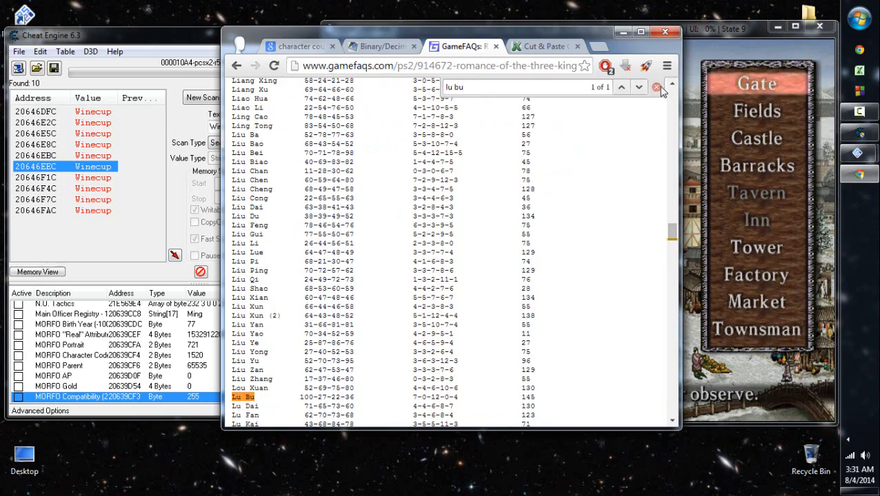
key(Escape)
drag(672, 231, 672, 106)
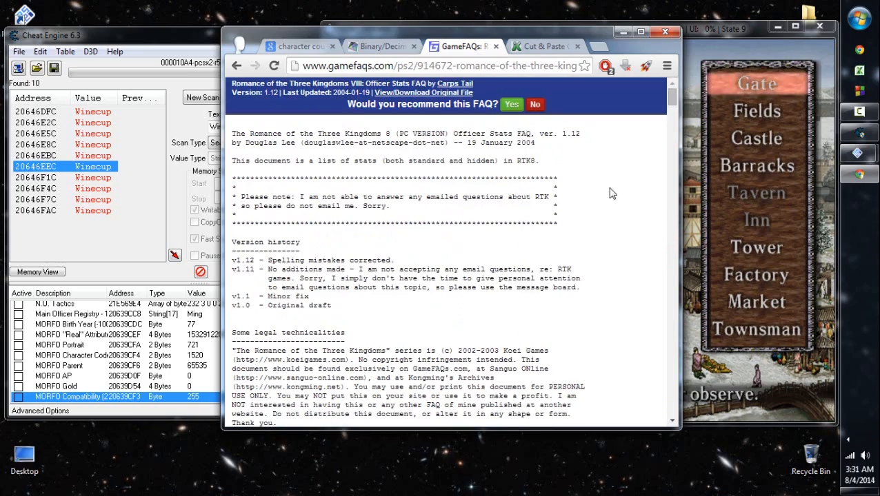
scroll(606, 205, down, 4)
scroll(606, 205, down, 5)
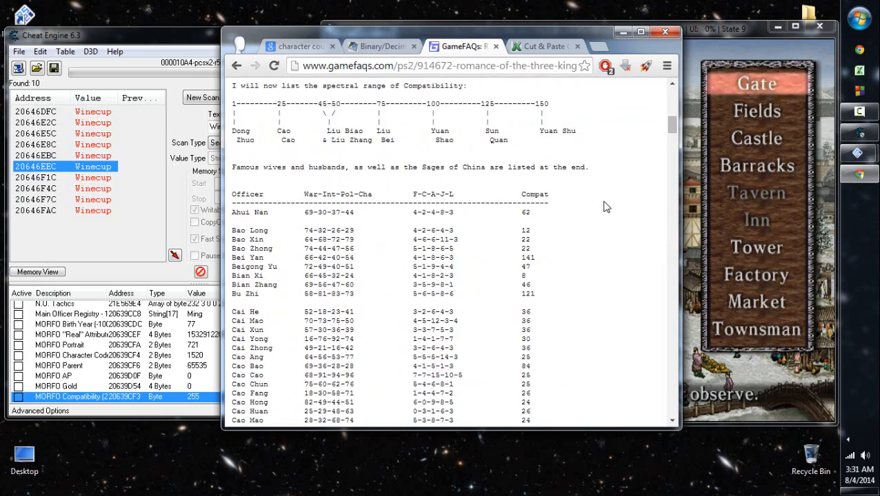
click(761, 176)
key(i)
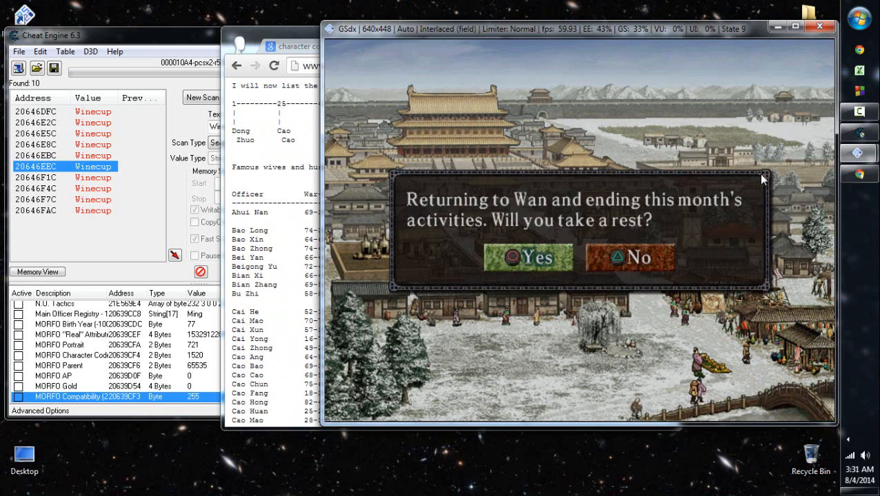
key(i)
key(Return)
key(Up)
key(l)
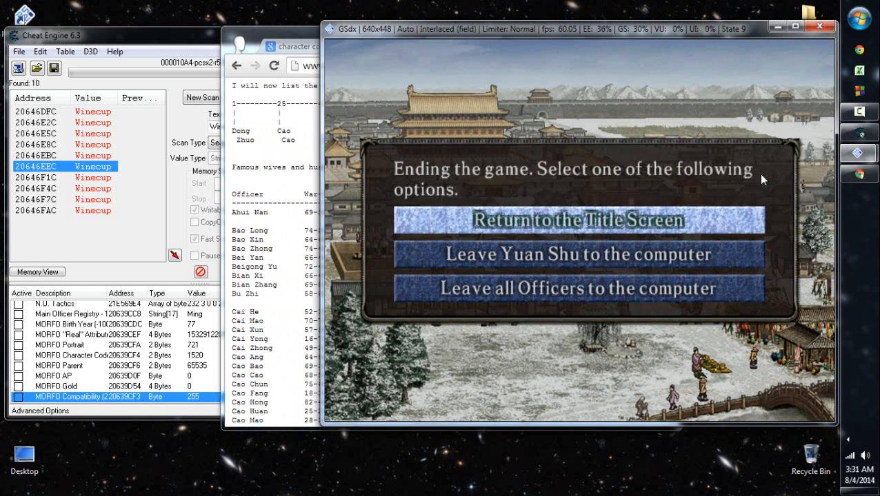
- Minimize Chrome and load the emulator's save state from Slot 9 in PCSX2
click(859, 174)
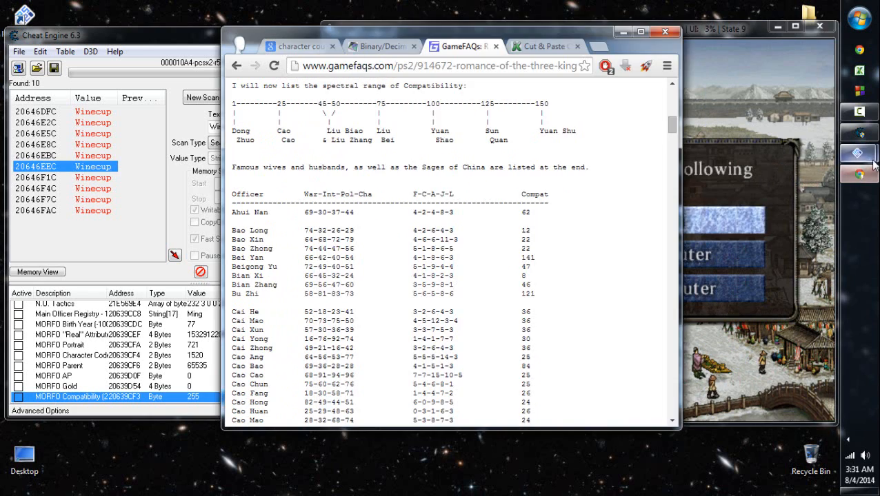
click(720, 104)
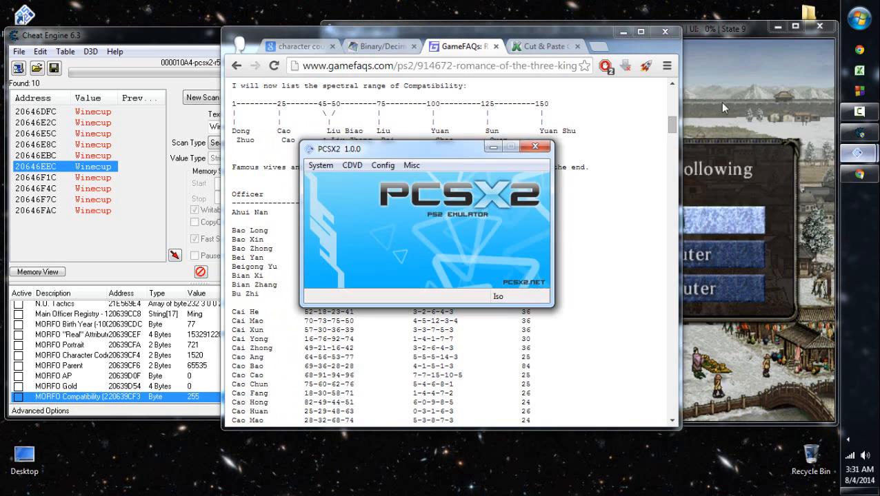
click(622, 32)
click(321, 165)
mouse_move(408, 248)
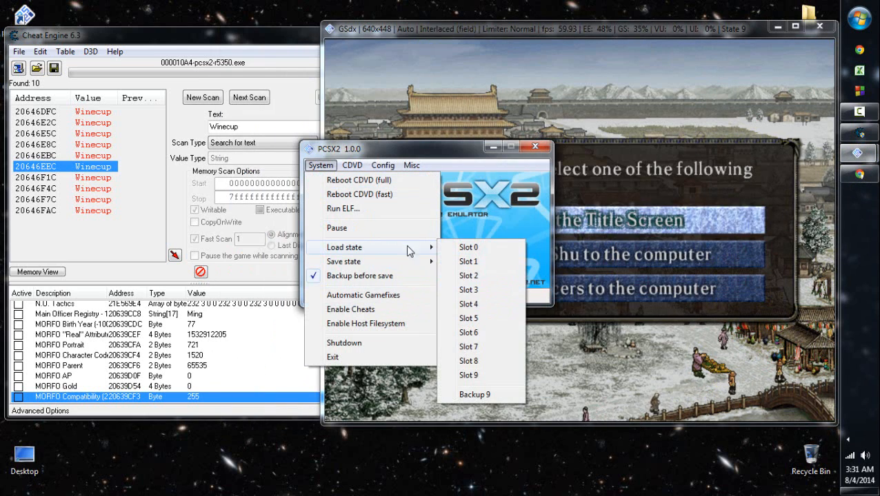
click(488, 376)
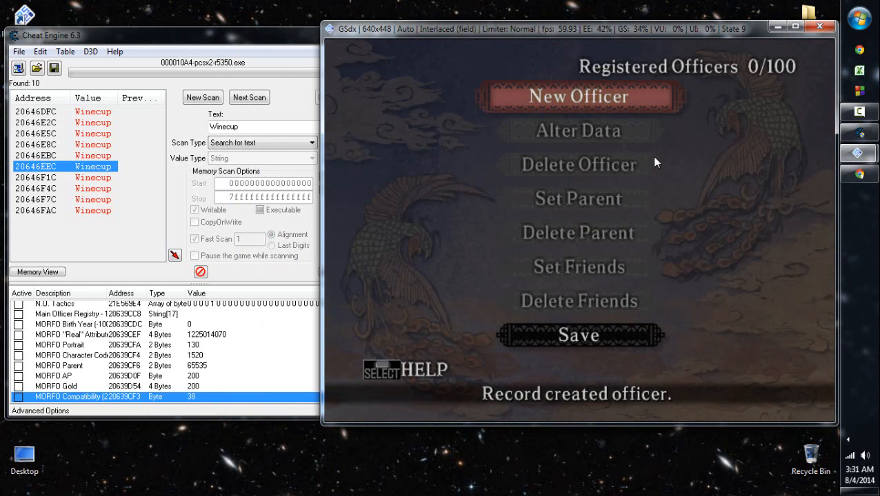
- Return to the main menu and reopen New Officers so the registered officers are loaded
key(x)
key(Down)
key(Down)
key(Down)
key(Down)
key(Up)
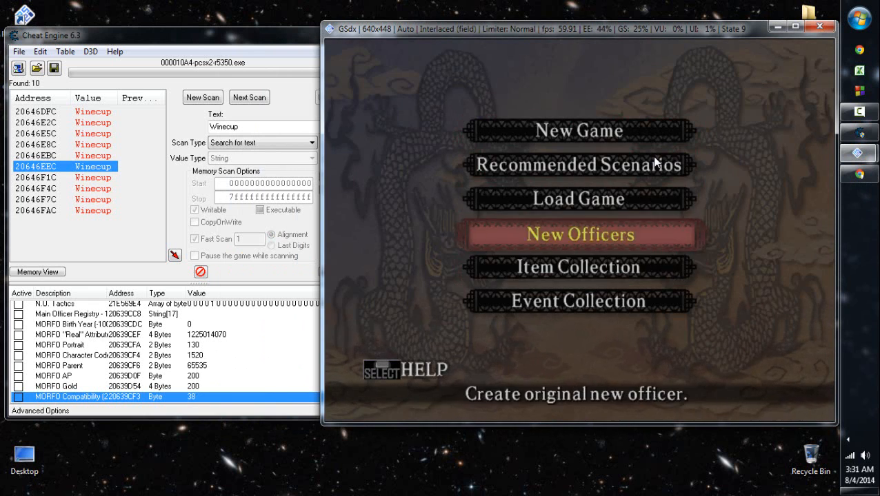
key(x)
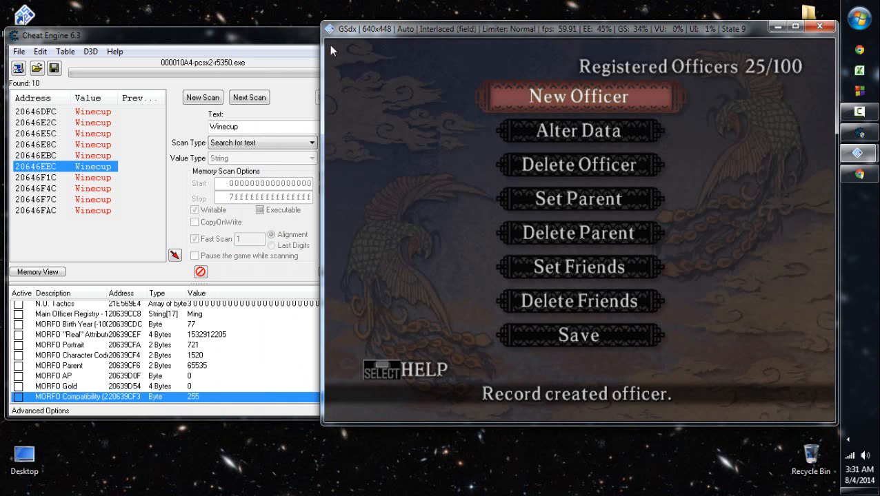
click(265, 48)
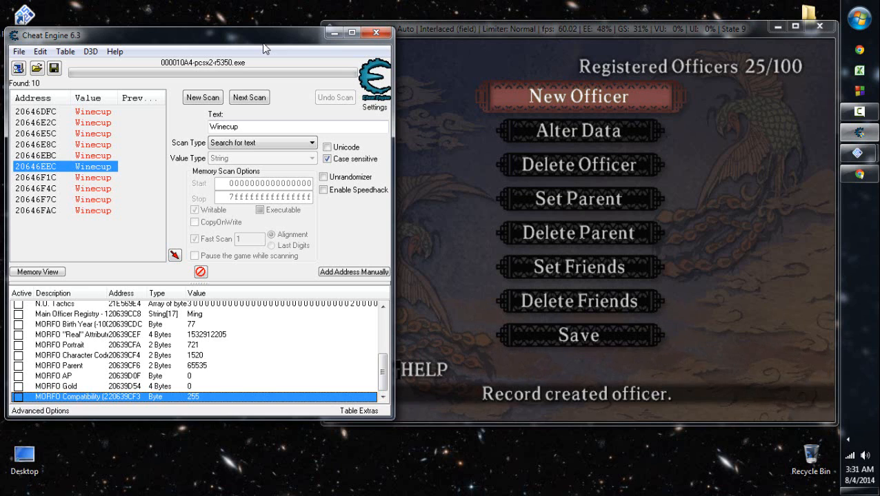
click(479, 303)
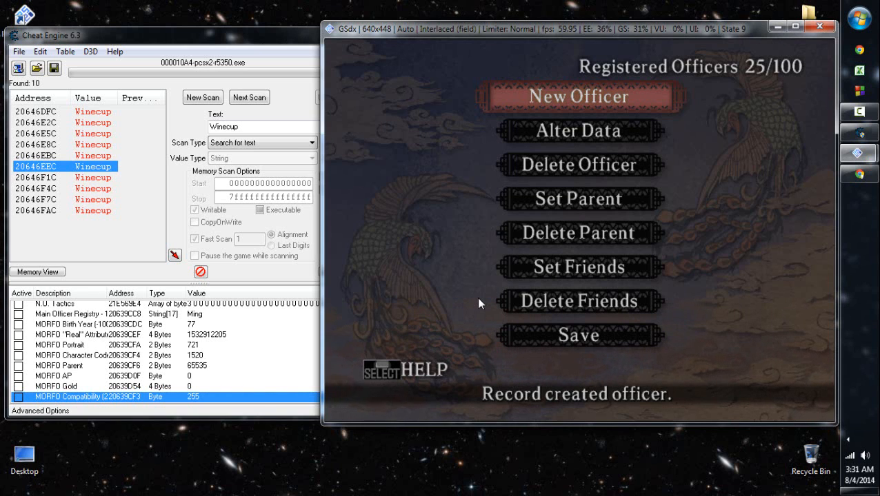
- Browse the memory region of Ming Wei's Main Officer Registry record in Cheat Engine
key(Down)
key(Down)
key(Up)
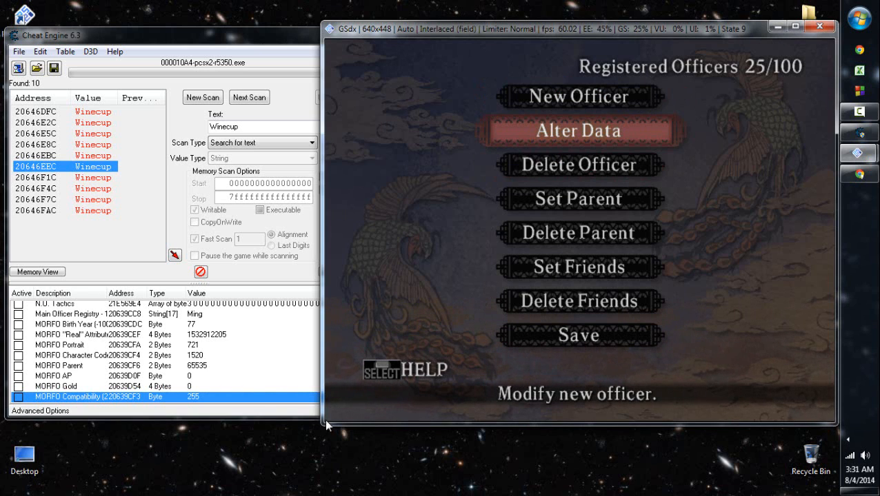
right_click(197, 315)
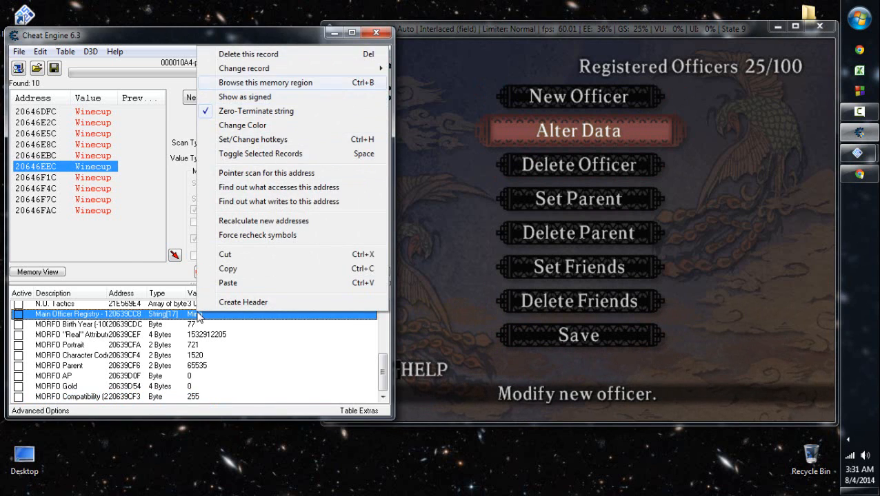
key(Return)
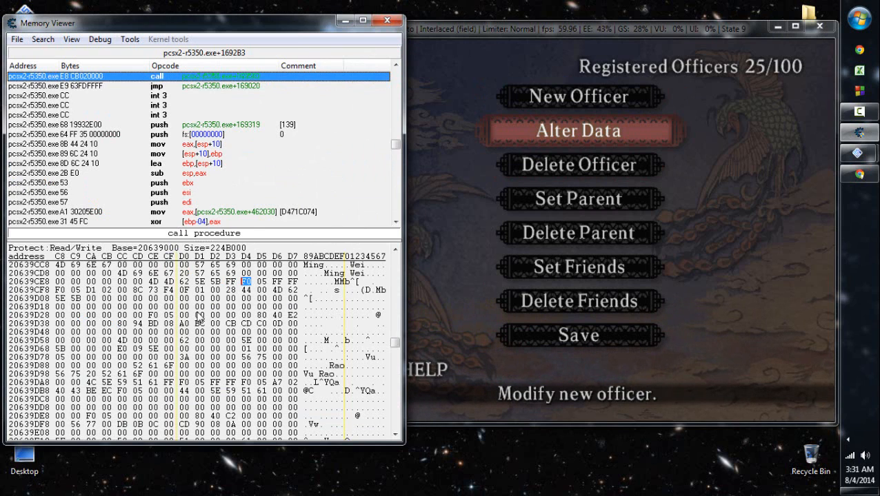
- Examine individual bytes of Ming Wei's record in the rows from 20639D28 to 20639D58
click(122, 315)
key(Left)
key(Left)
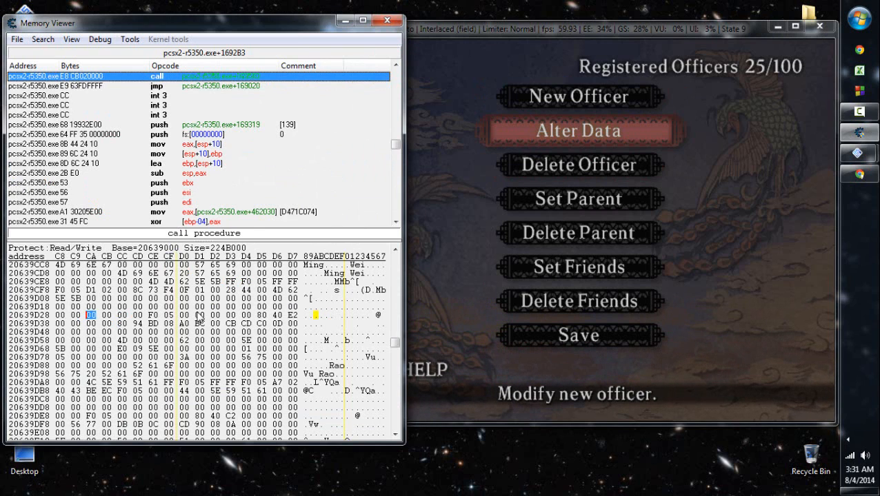
click(277, 307)
click(261, 341)
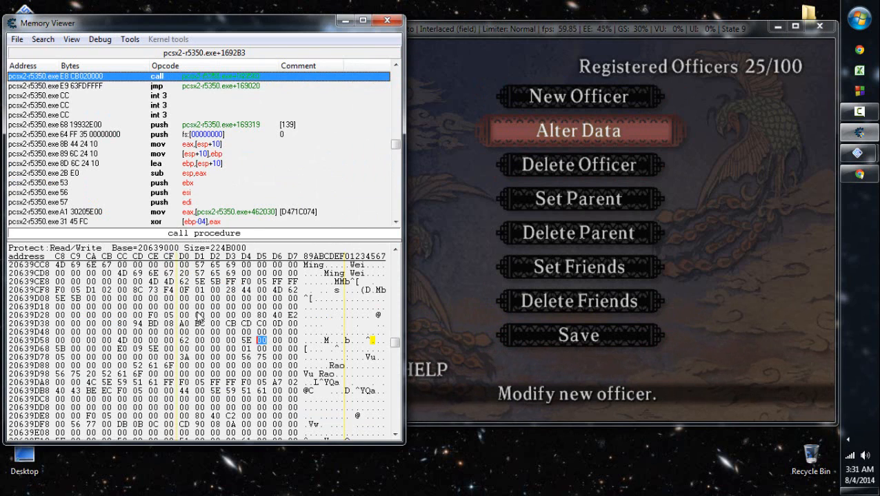
click(184, 323)
key(Right)
key(Right)
key(Right)
key(Right)
click(123, 340)
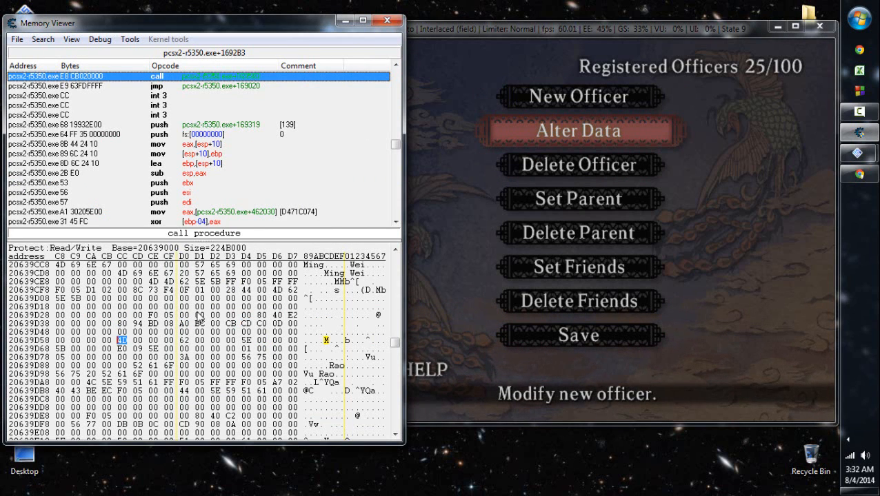
key(Right)
key(Right)
key(Right)
key(Right)
- Examine the bytes of Ming Wei's record in row 20639CF8, from the portrait code onward
click(153, 291)
click(91, 290)
click(105, 291)
click(91, 290)
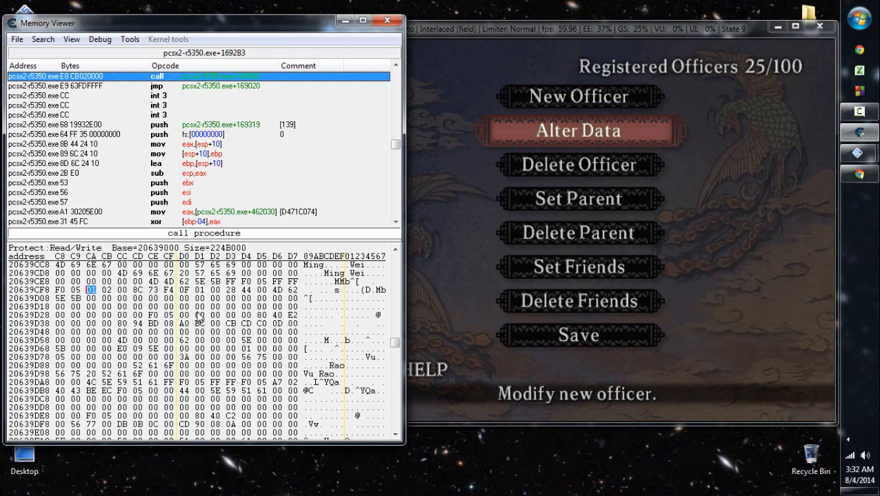
click(276, 290)
click(246, 290)
click(215, 290)
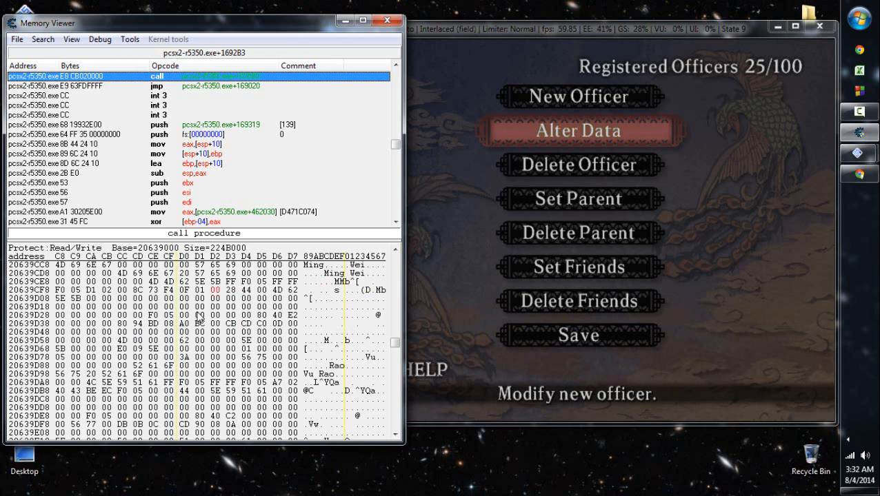
click(231, 290)
click(535, 278)
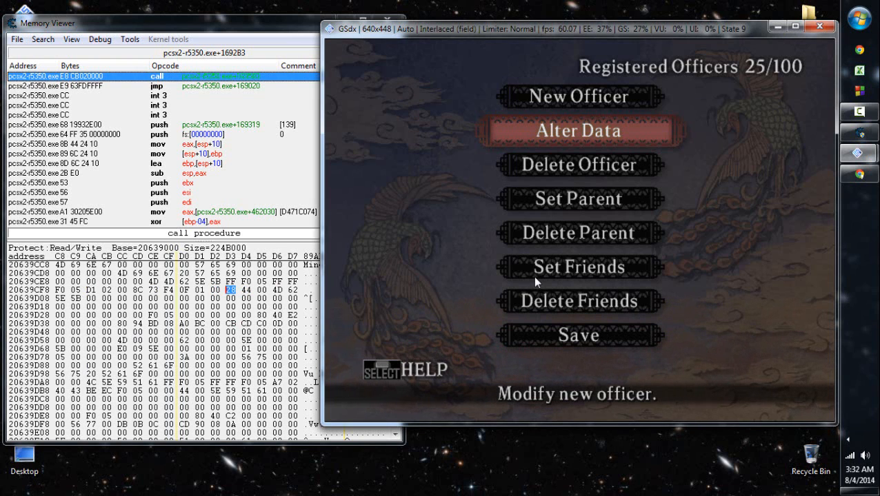
key(Down)
key(Down)
key(Down)
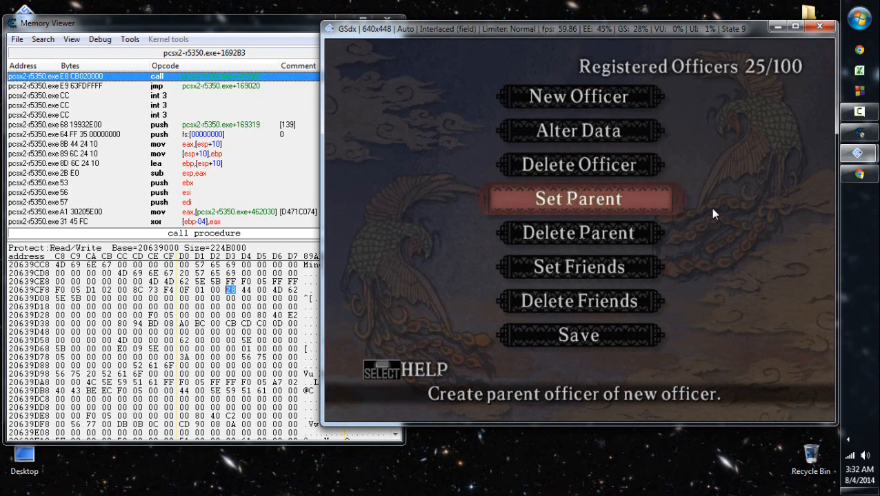
key(Down)
key(Down)
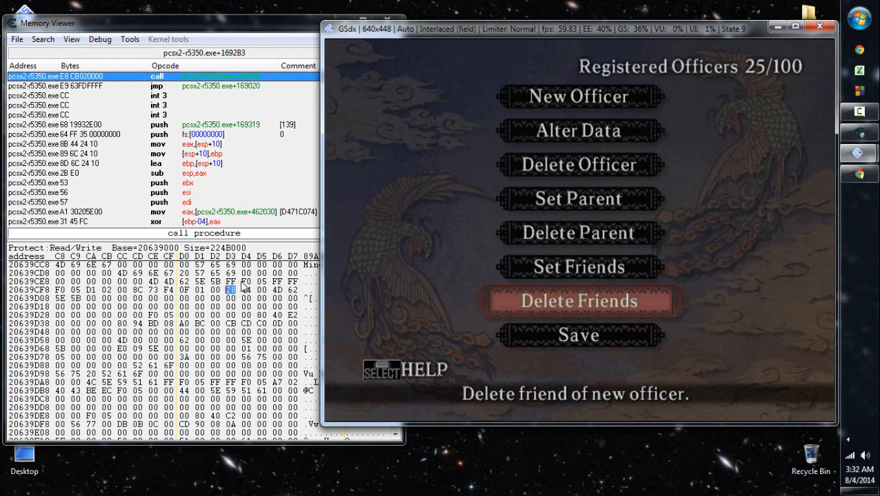
- Set Ming Wei's character code bytes at 20639CF4 to 94 02
click(236, 284)
text(FF )
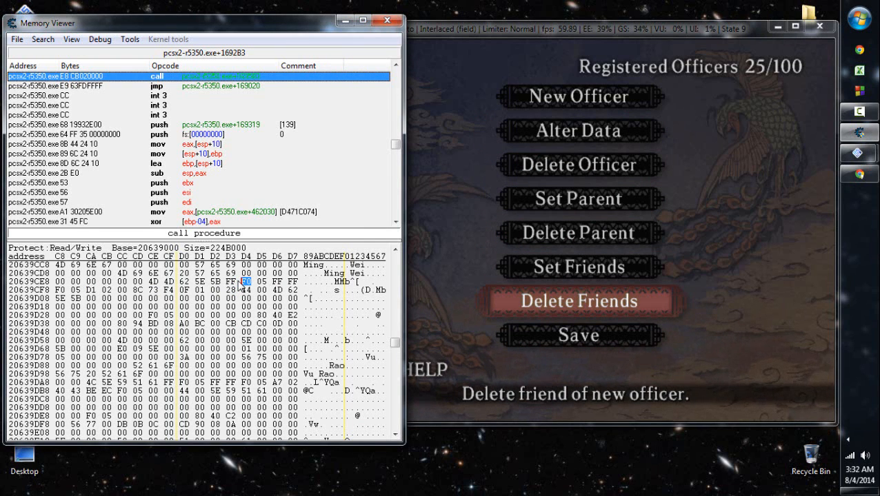
text(94 02)
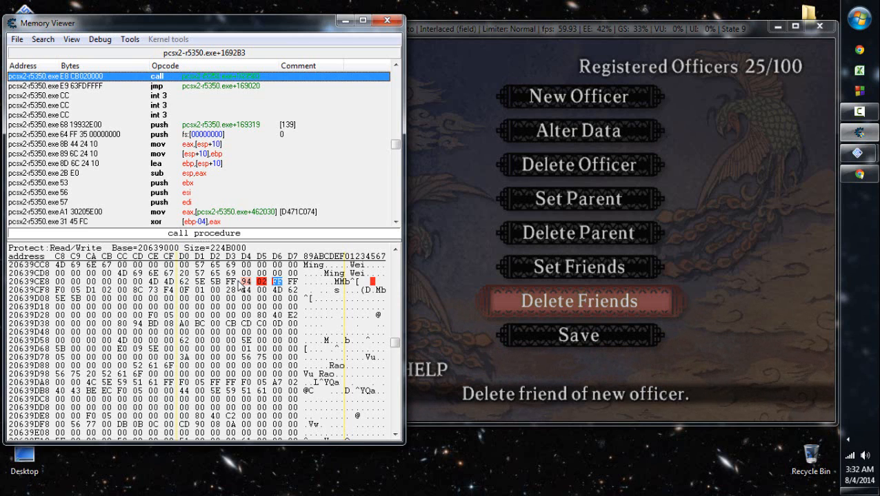
click(544, 247)
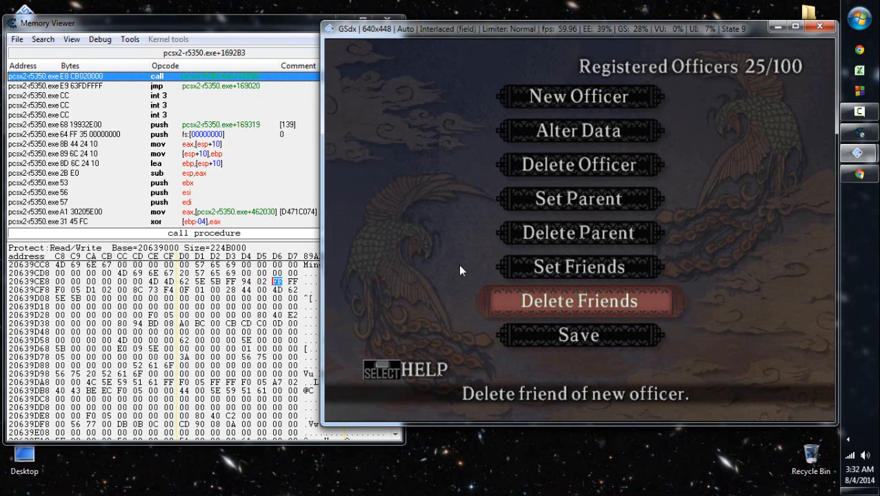
- Set Ming Wei's parent bytes at 20639CF6 to 99 02 and return to the game
click(276, 280)
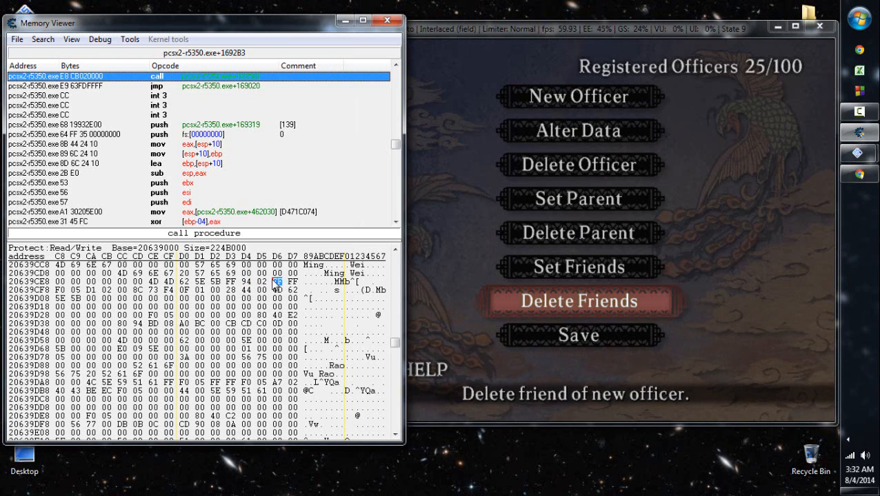
text(9902)
click(501, 241)
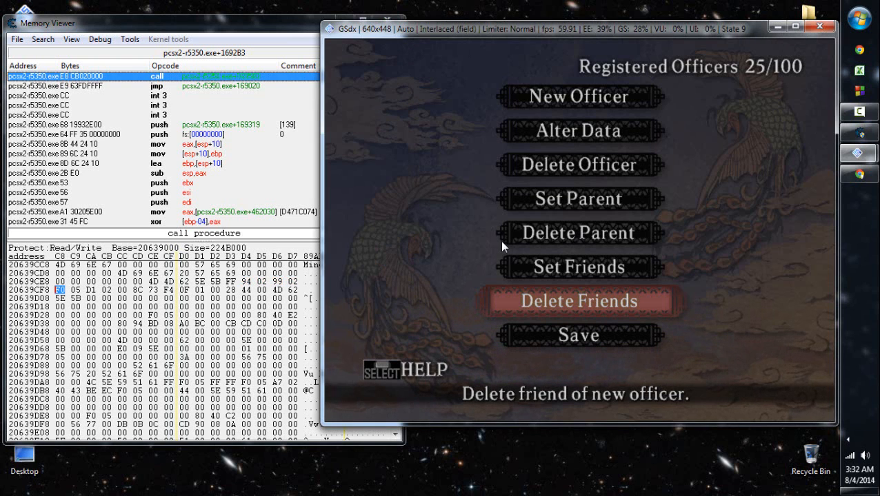
- Check Ming Wei's parent in the game's Set Parent officer list and leave the list
key(Up)
key(Up)
key(Up)
key(Return)
key(Down)
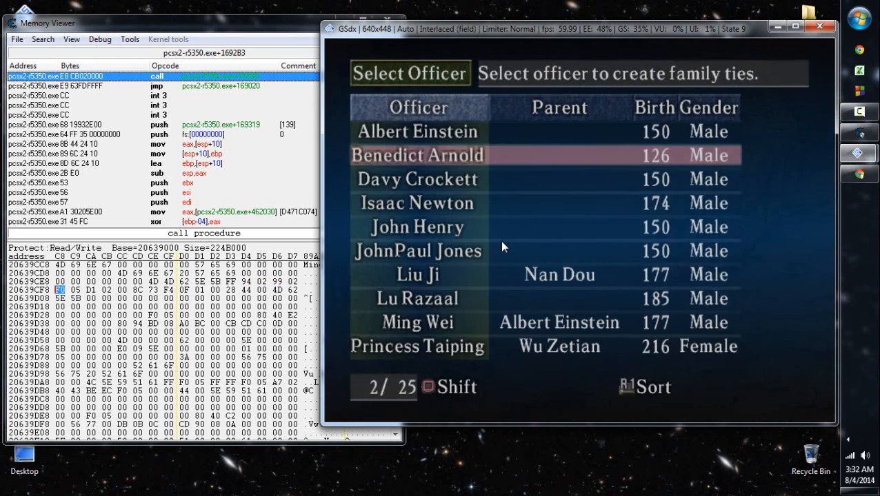
key(Down)
key(Down)
key(Down)
key(Down)
key(Down)
key(Escape)
- Reset Ming Wei's parent bytes at 20639CF6 to FF FF
click(276, 282)
text(f0)
click(275, 282)
text(ffff)
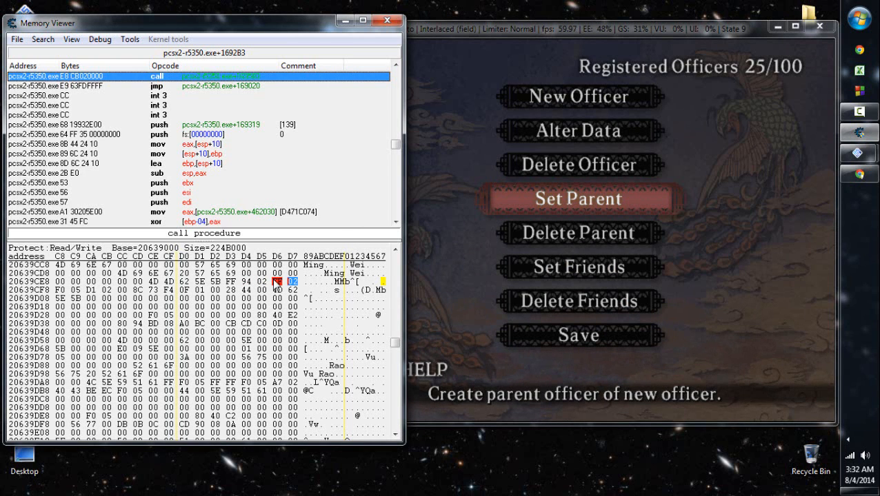
click(528, 251)
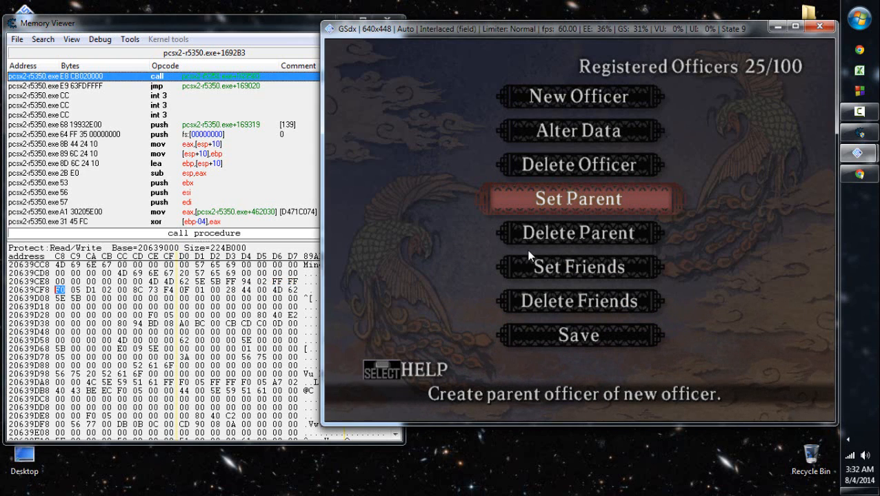
key(z)
key(x)
click(278, 283)
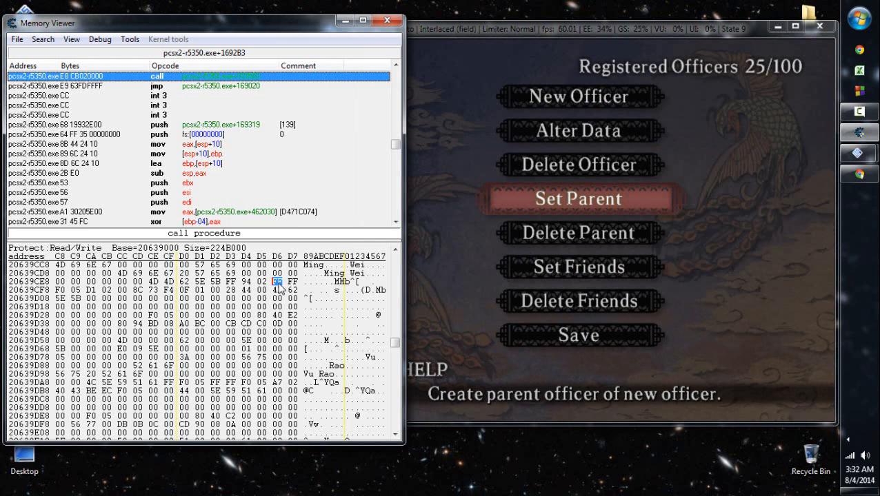
text(ff)
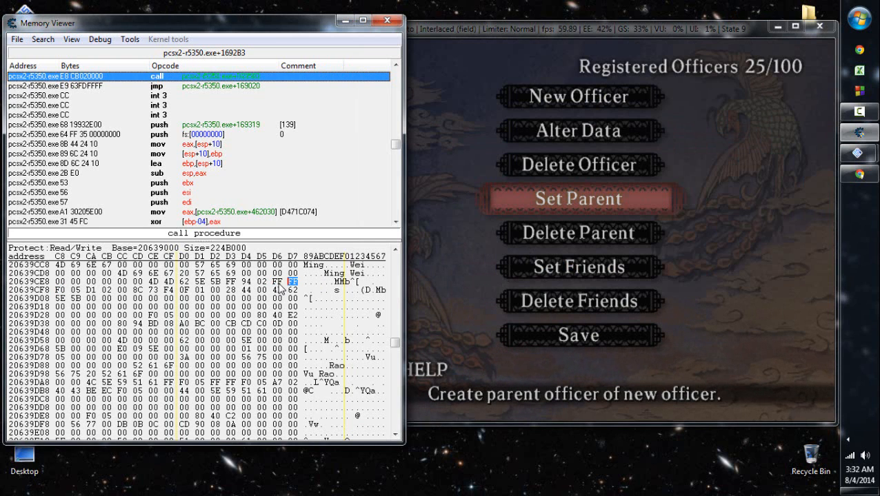
- Reopen Set Parent in the game and choose a registered officer to give a parent
click(576, 271)
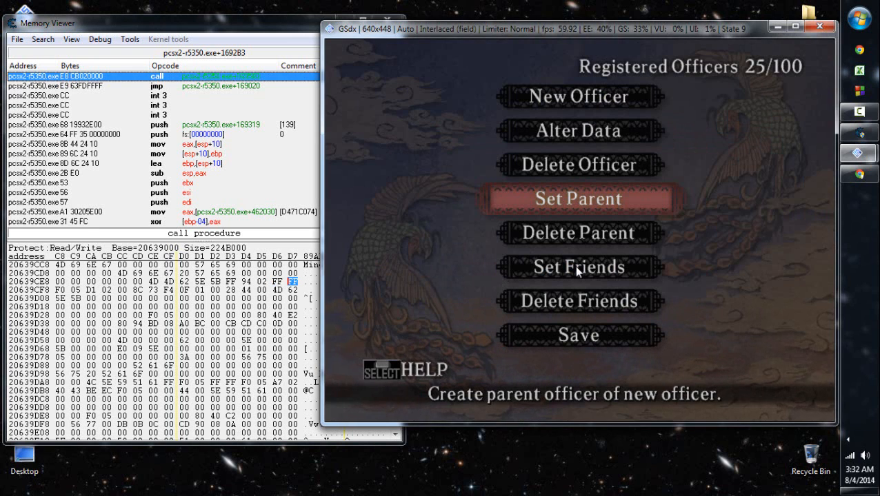
key(z)
key(Down)
key(Down)
key(Down)
key(Down)
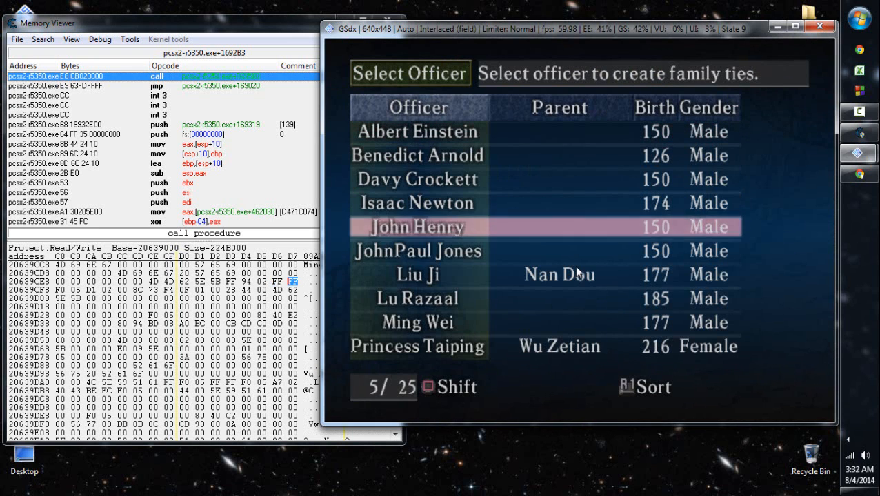
key(Down)
key(Down)
key(Down)
key(Down)
key(z)
- Show the parent candidates' Torrent, Blaze, Rockslide and Magic tactics and sort the list by Magic
key(a)
key(Right)
key(Right)
key(Right)
key(Right)
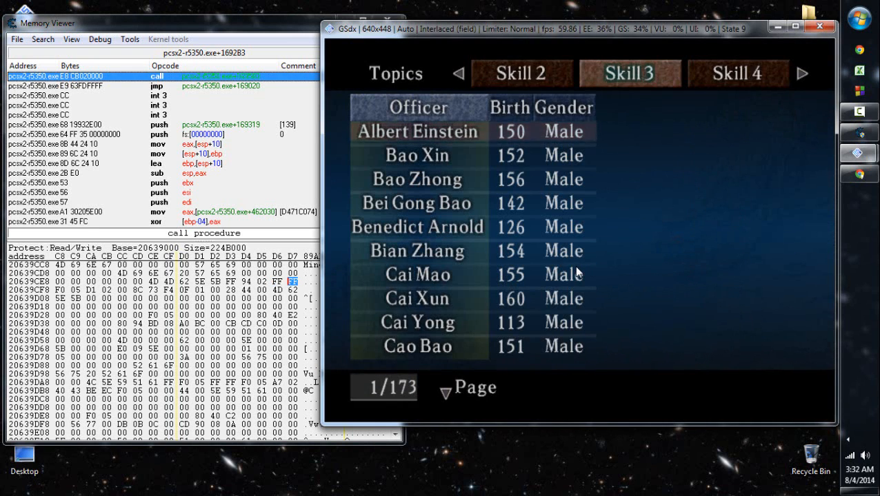
key(Right)
key(Right)
key(Right)
key(Right)
key(Right)
key(z)
key(Right)
key(Right)
key(Right)
key(Right)
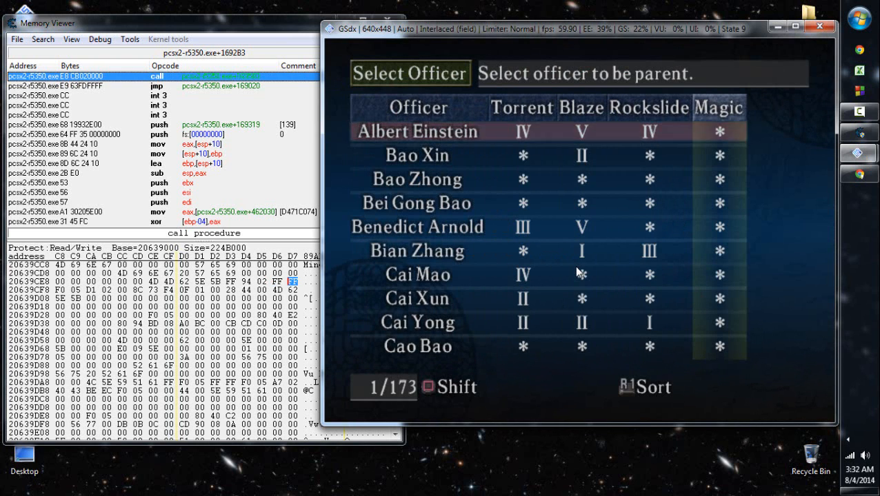
key(e)
- Show the parent candidates' Reverse, Scout, Weather and Medicine skills and sort by Medicine and by Weather
key(a)
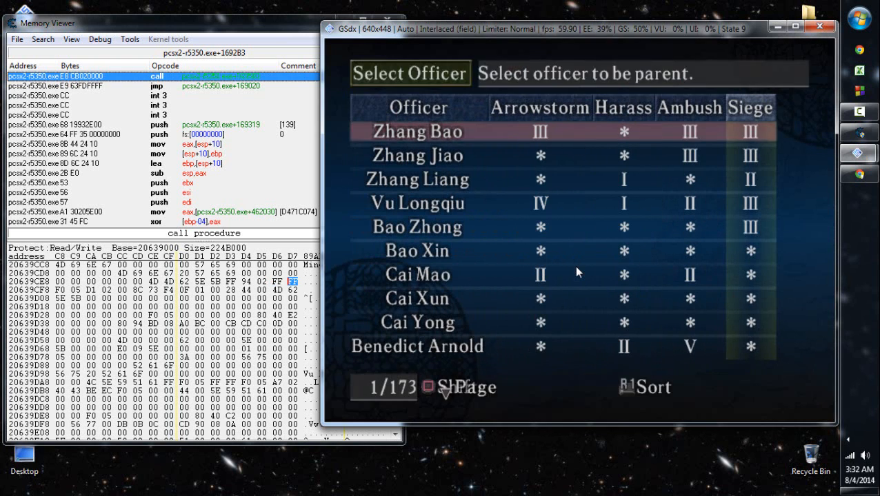
key(a)
key(Left)
key(z)
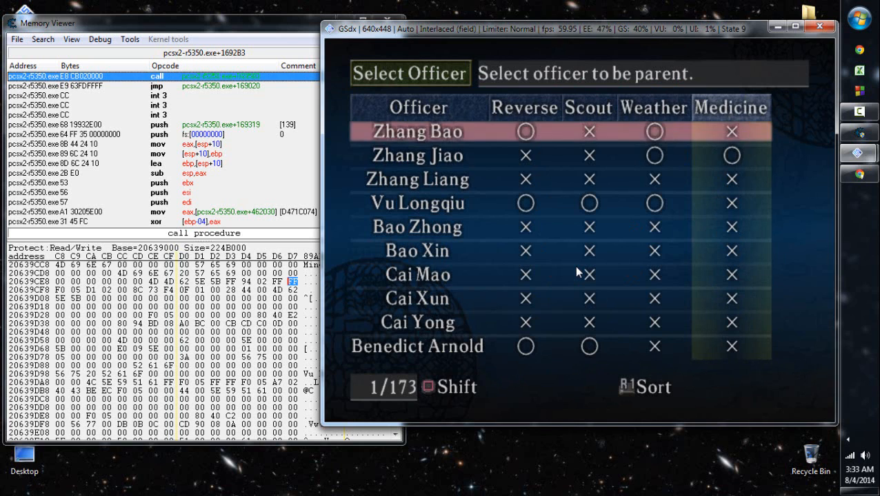
key(e)
key(Left)
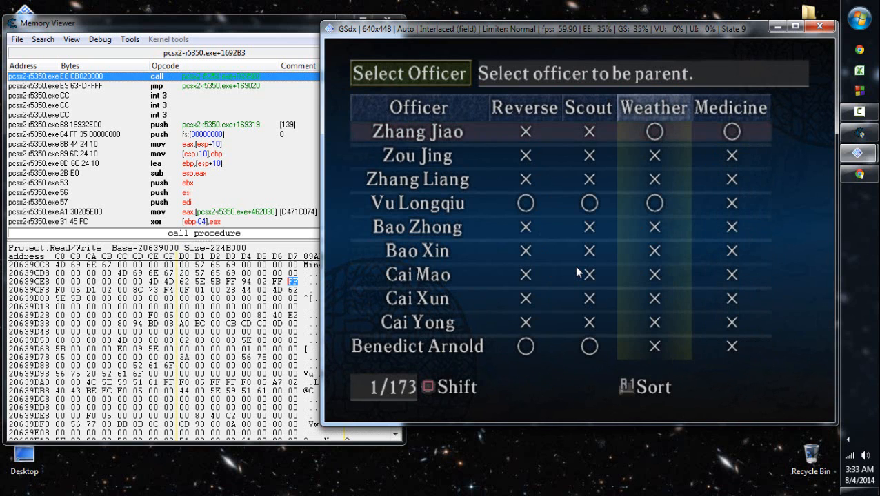
key(e)
- Close the parent candidate list and open Set Friends for a registered officer
key(Down)
key(Down)
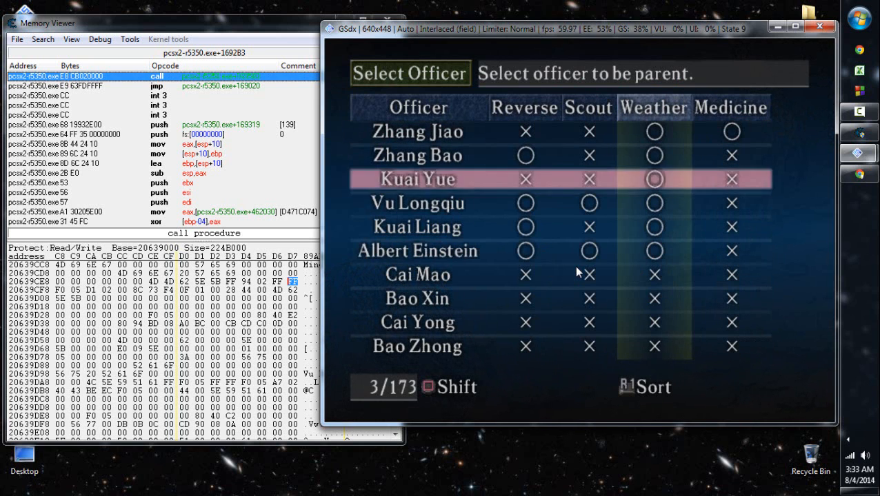
key(Down)
key(Down)
key(z)
key(Down)
key(Down)
key(z)
key(Down)
- Compare the friend candidates' Tactic 3 and Tactic 4 ratings
key(a)
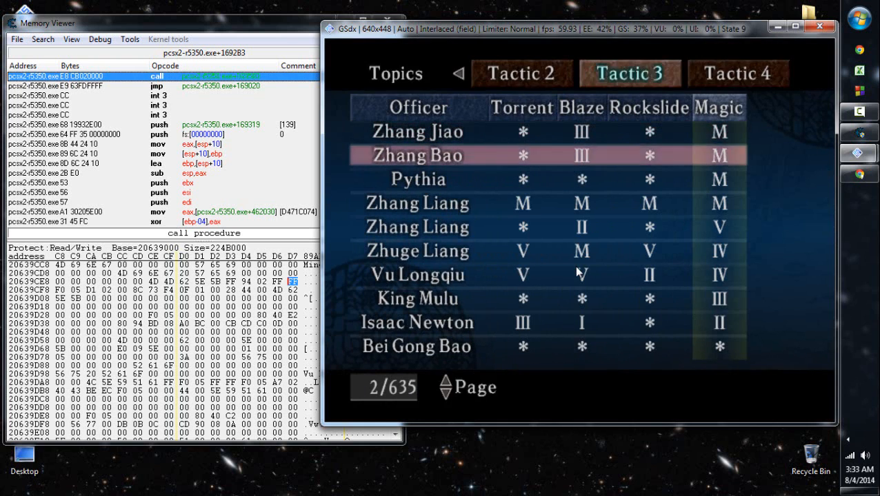
key(Left)
key(z)
key(a)
key(Left)
key(Right)
key(Right)
key(Right)
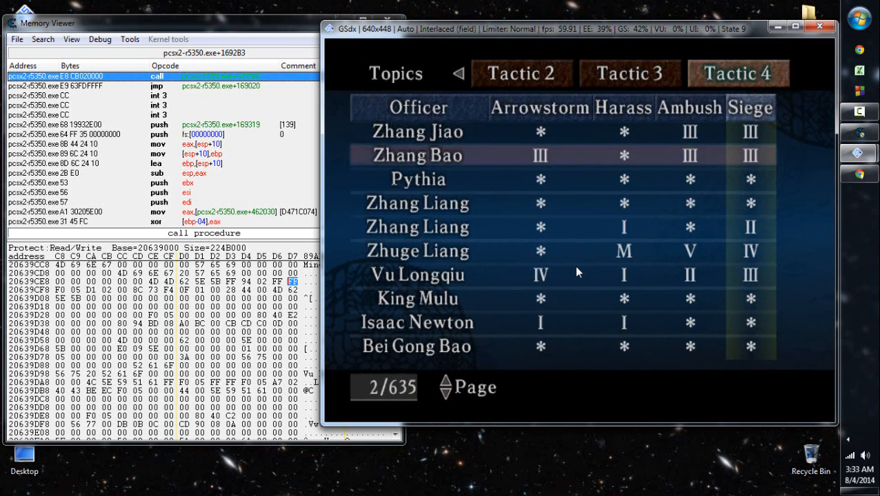
key(z)
key(Down)
key(a)
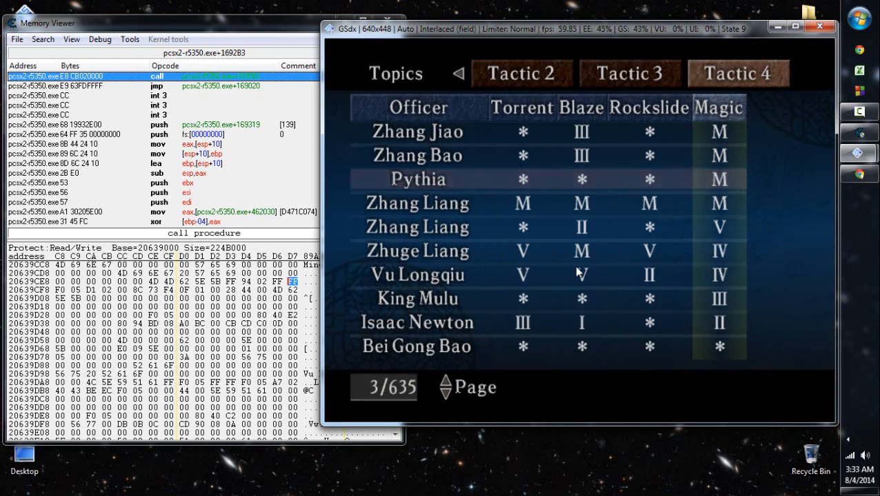
- Show the friend candidates' Skill 5 ratings and sort the list by Medicine
key(Left)
key(Left)
key(Left)
key(Left)
key(z)
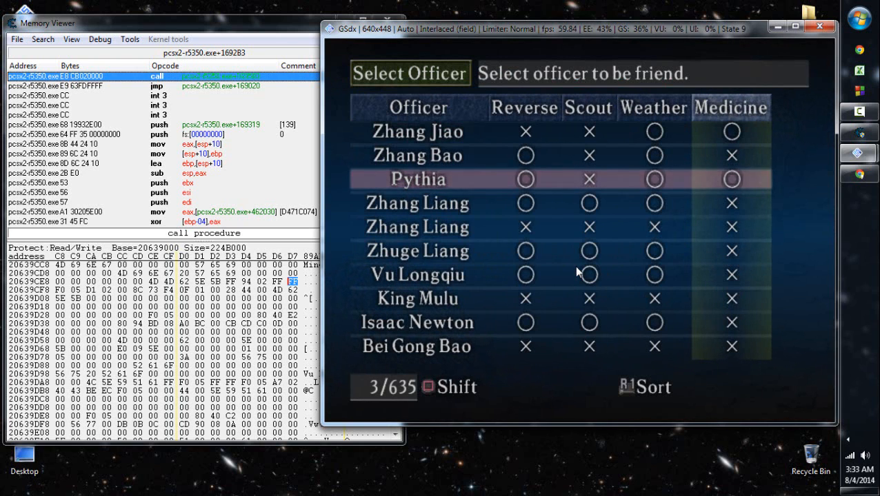
key(r)
key(a)
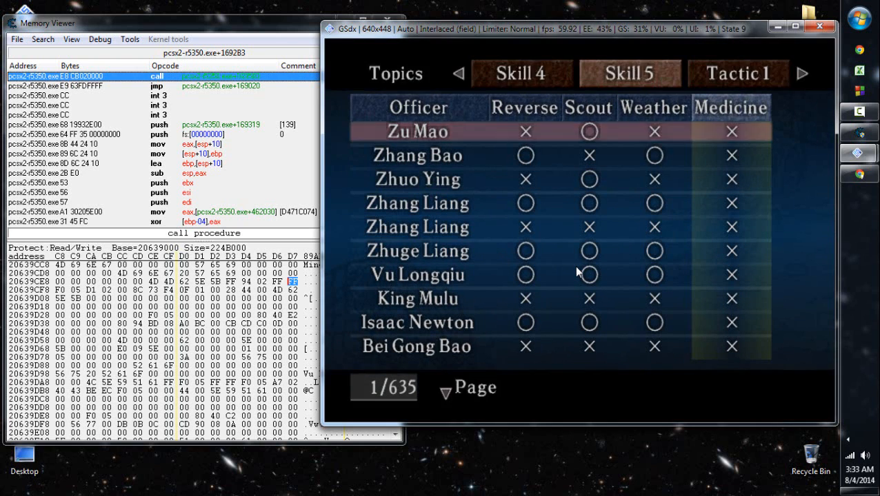
key(z)
key(r)
- Sort the friend candidates by Weather, look through the following page, and leave the Set Friends selection
key(Left)
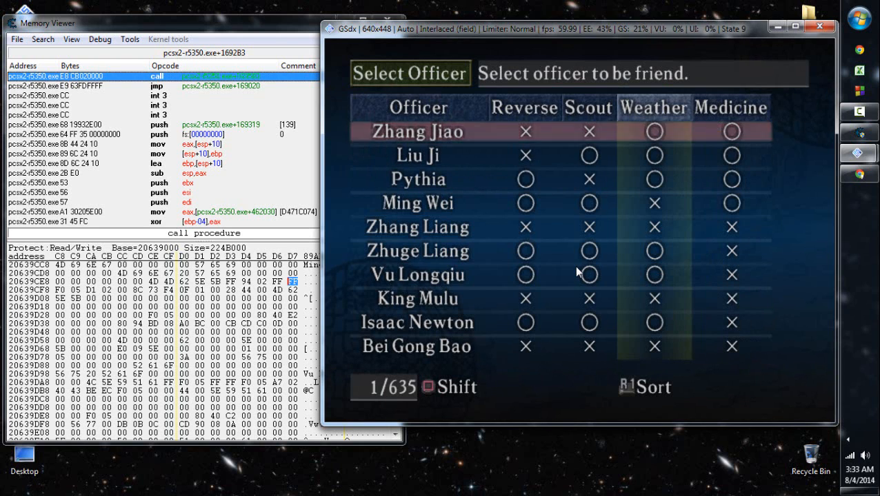
key(r)
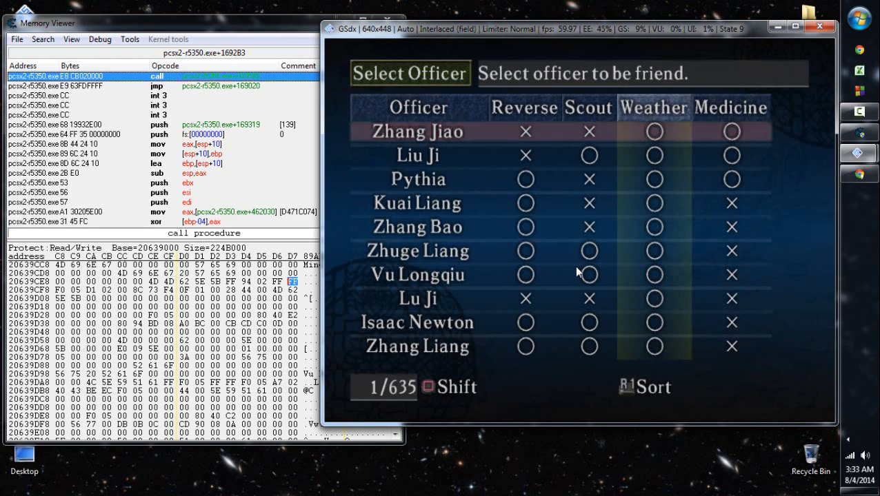
key(a)
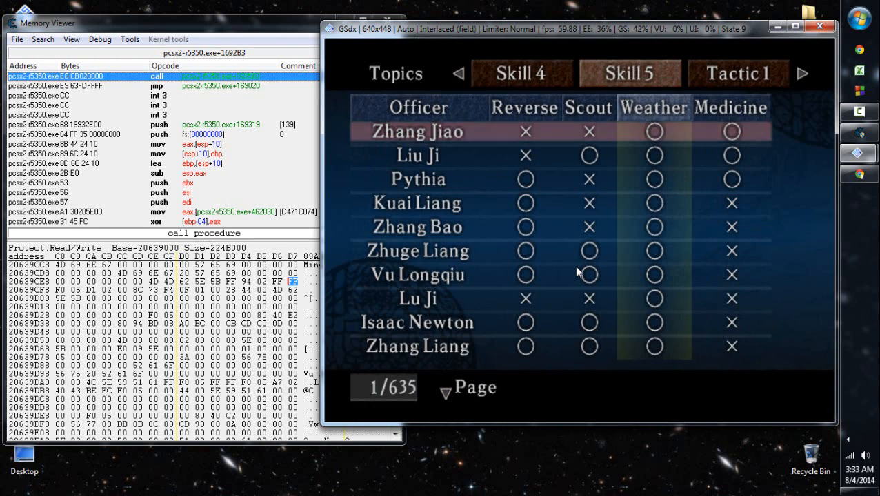
key(Down)
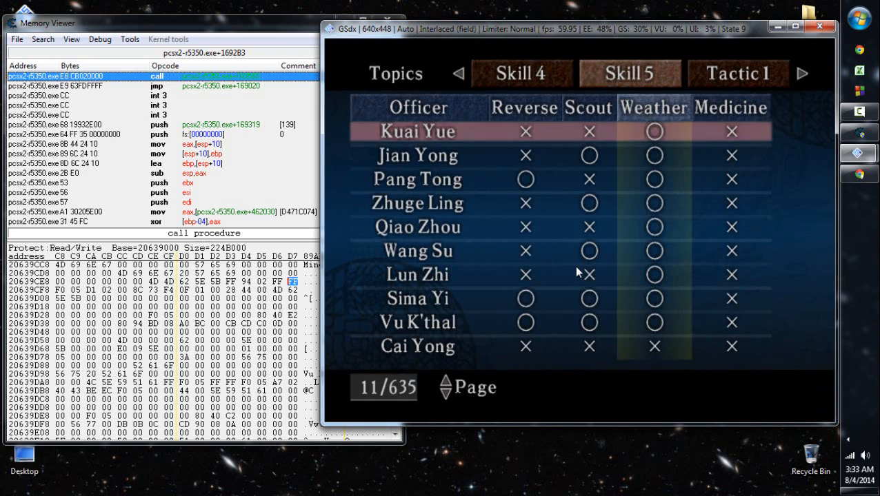
key(x)
key(x)
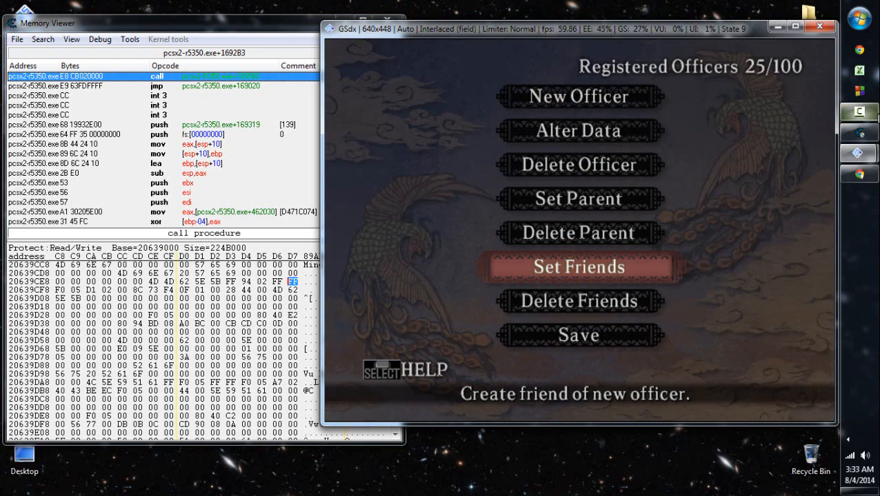
- Point out the first Parent byte, 20639CF6, in Ming Wei's record in the memory viewer and return to the game
click(870, 113)
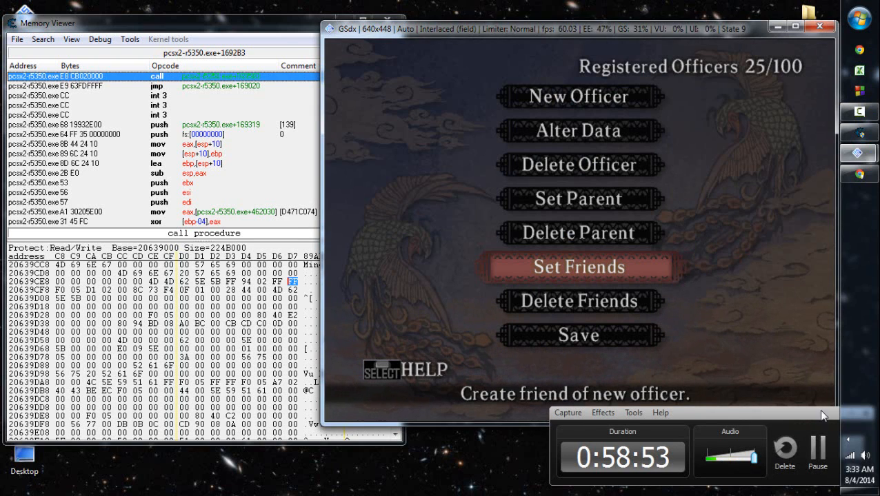
click(839, 413)
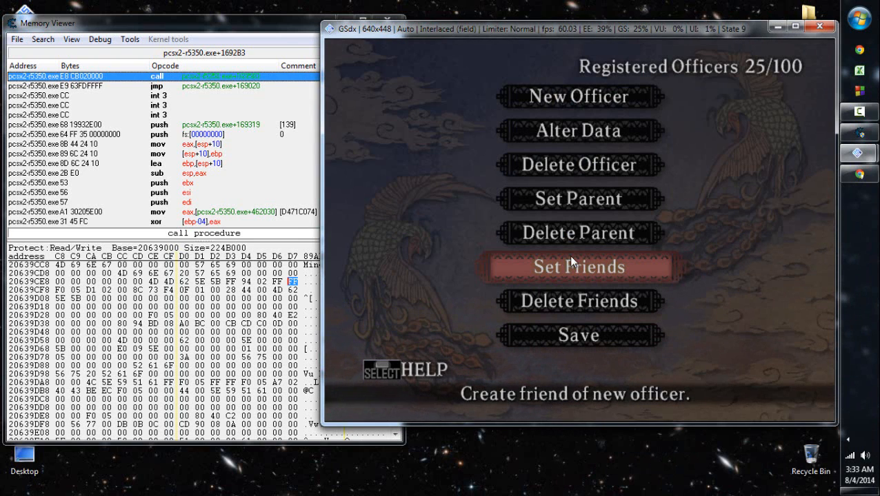
click(277, 282)
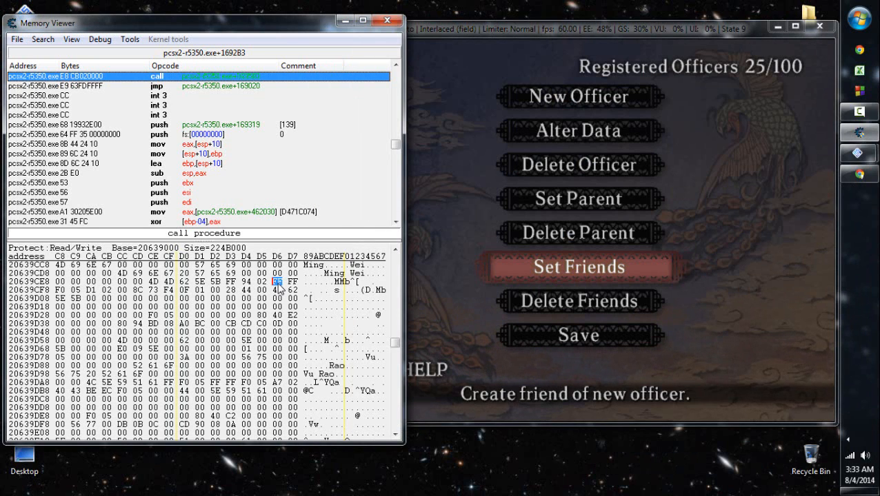
click(702, 251)
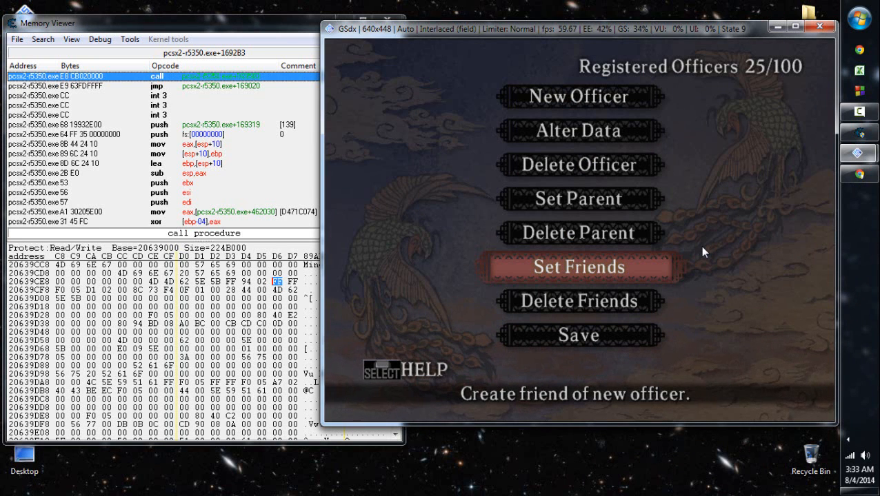
- Show the registered officers' Reverse, Scout, Weather and Medicine skills under Alter Data and close the list
key(Up)
key(Up)
key(Up)
key(Up)
key(Return)
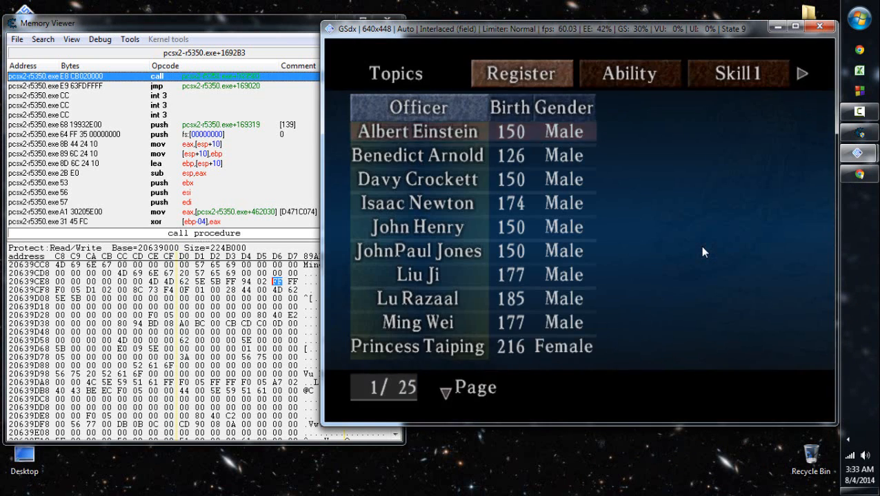
key(Right)
key(Right)
key(Right)
key(Right)
key(Right)
key(Return)
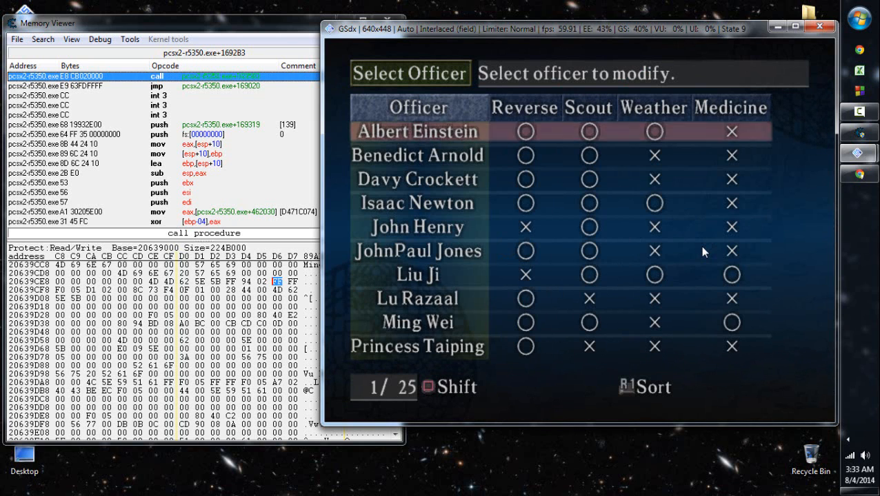
key(Escape)
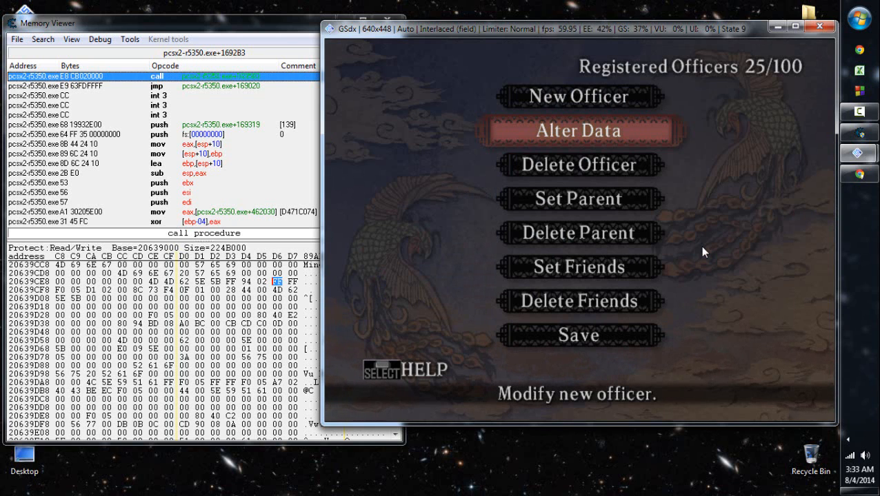
- Switch to Chrome to review the GameFAQs officer compatibility table, point out byte 20639CFF in the memory viewer, and minimize the browser
click(859, 174)
triple_click(442, 195)
click(444, 196)
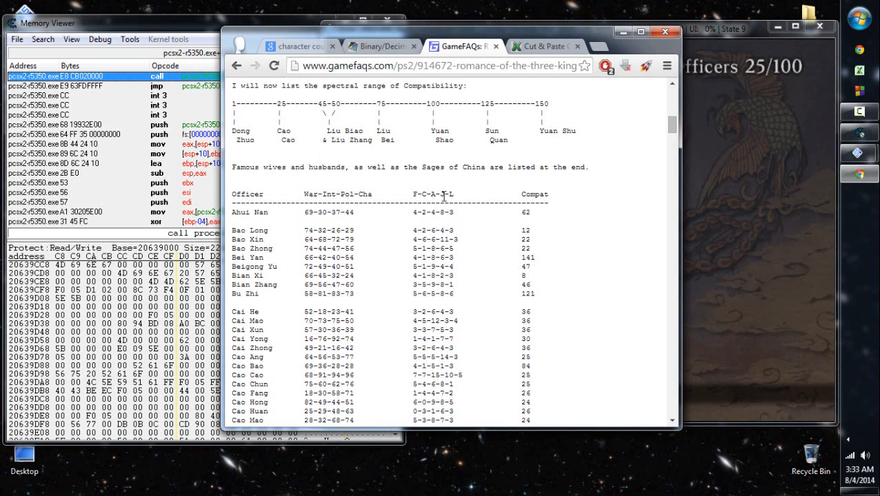
click(169, 290)
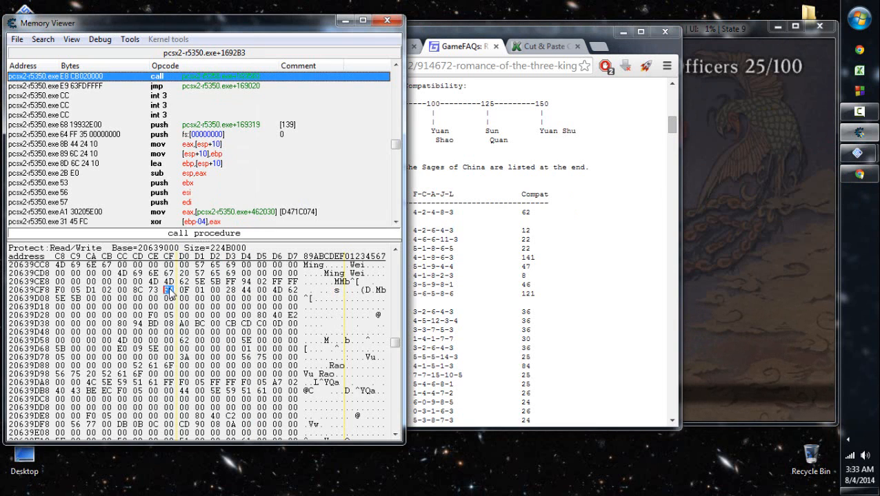
click(494, 218)
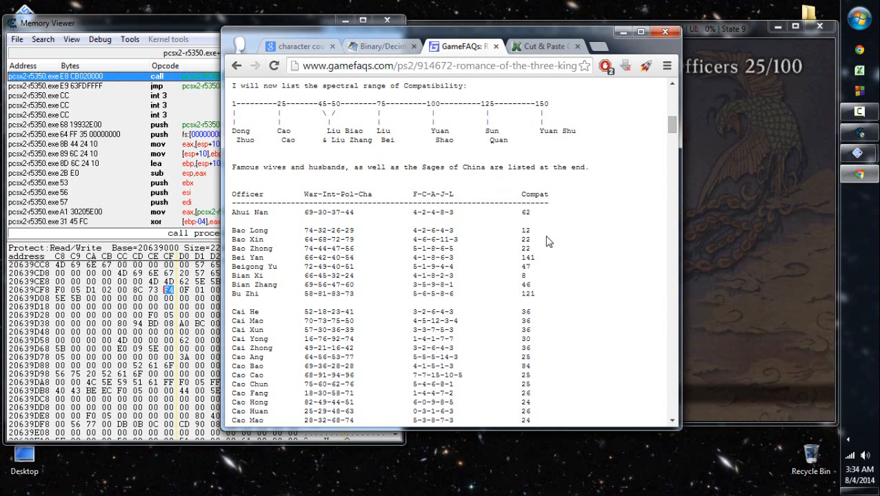
click(615, 34)
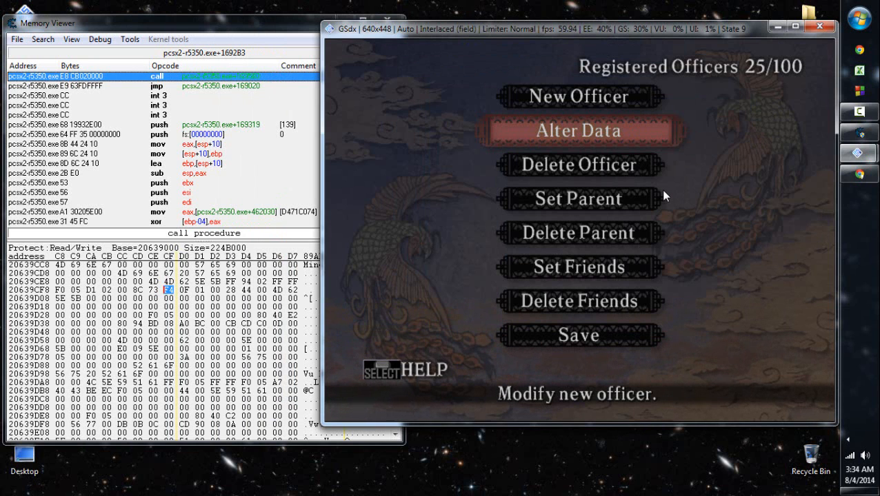
- Close the memory viewer, scan the game's memory for the text "Hua Tuo", and select the result at 206454AC
click(279, 28)
click(387, 20)
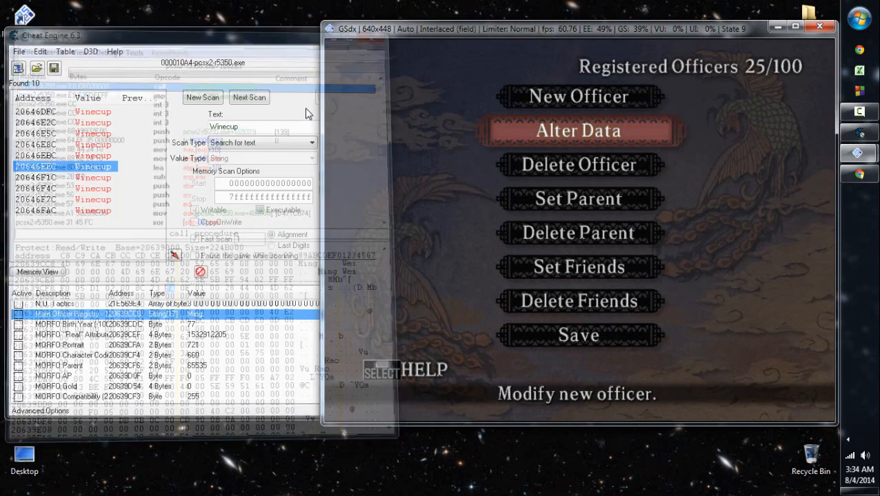
double_click(243, 127)
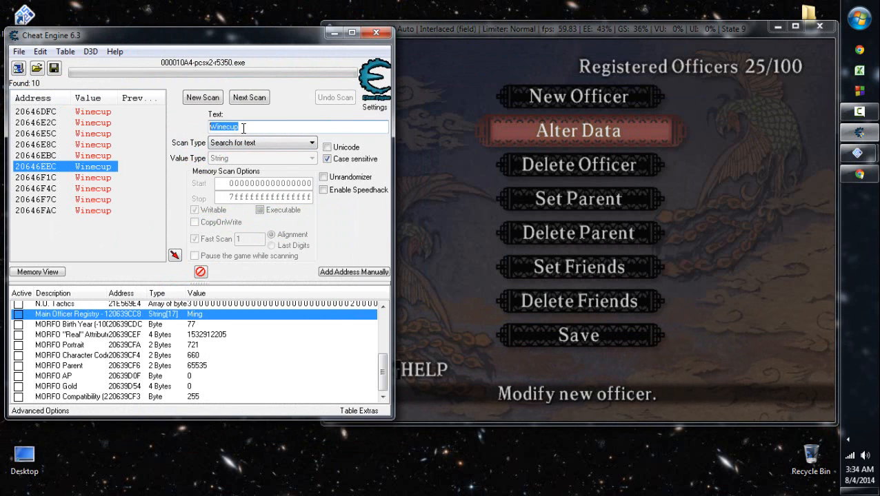
text(Hua Tuo)
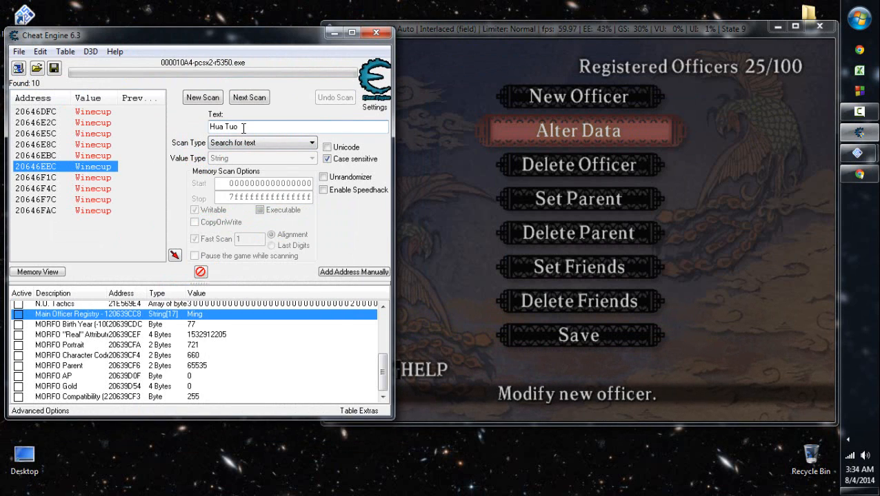
key(Return)
key(Return)
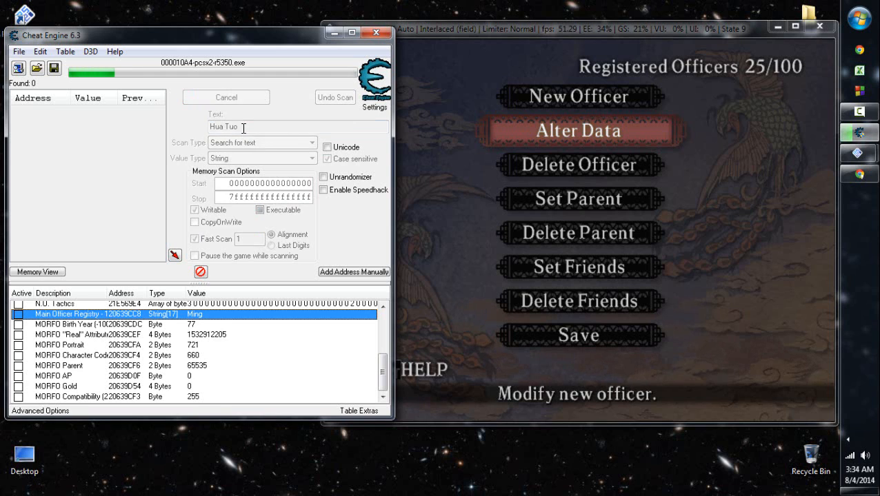
key(Tab)
key(Down)
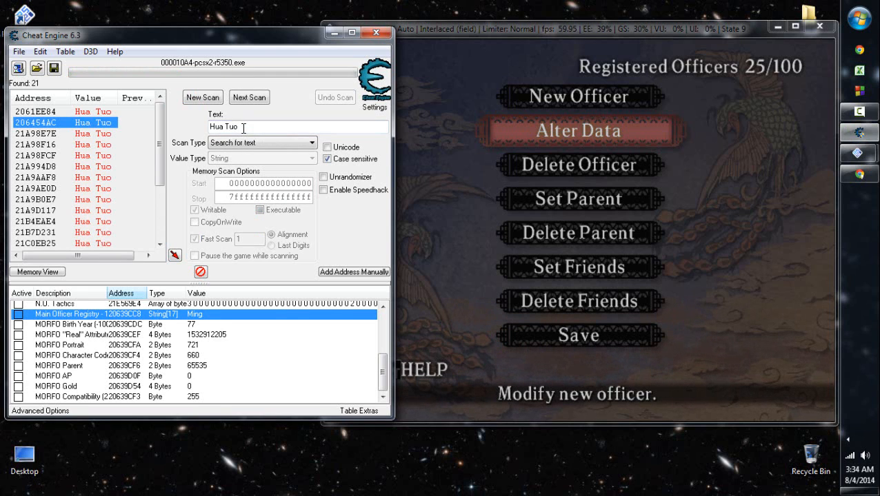
- Adjust the widths of the Description and Address columns in the saved address list
drag(146, 294, 151, 294)
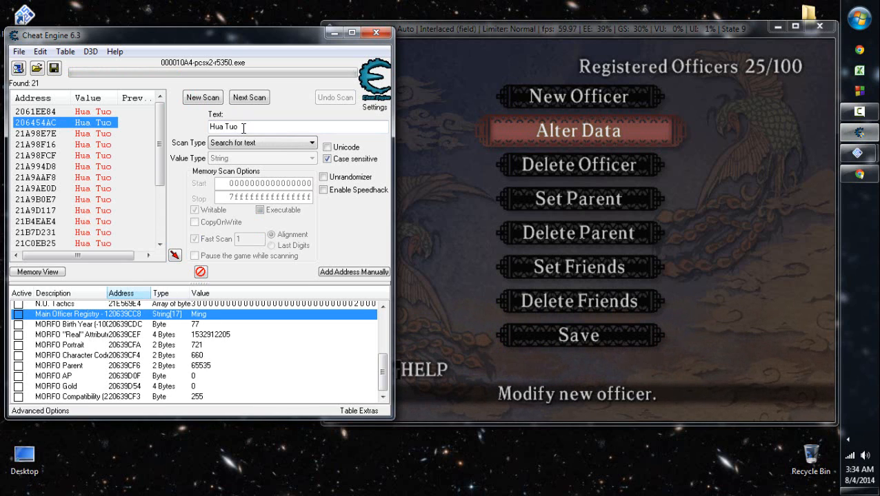
drag(151, 294, 163, 294)
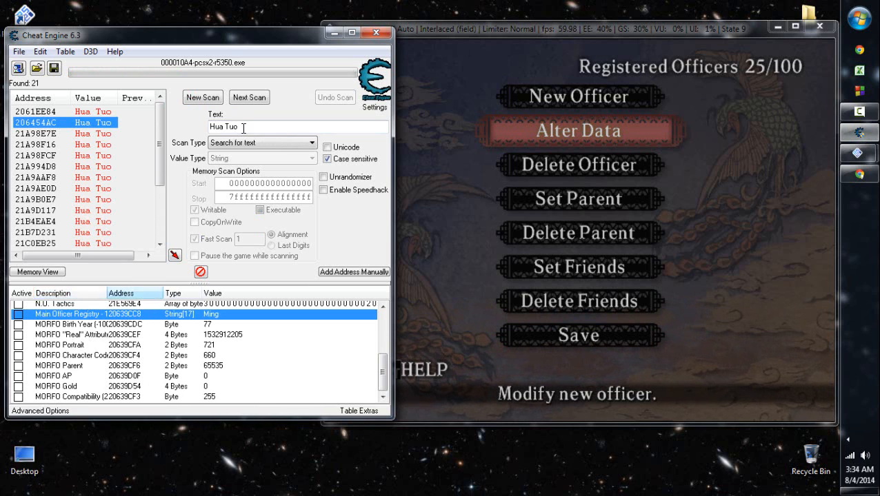
drag(107, 294, 101, 294)
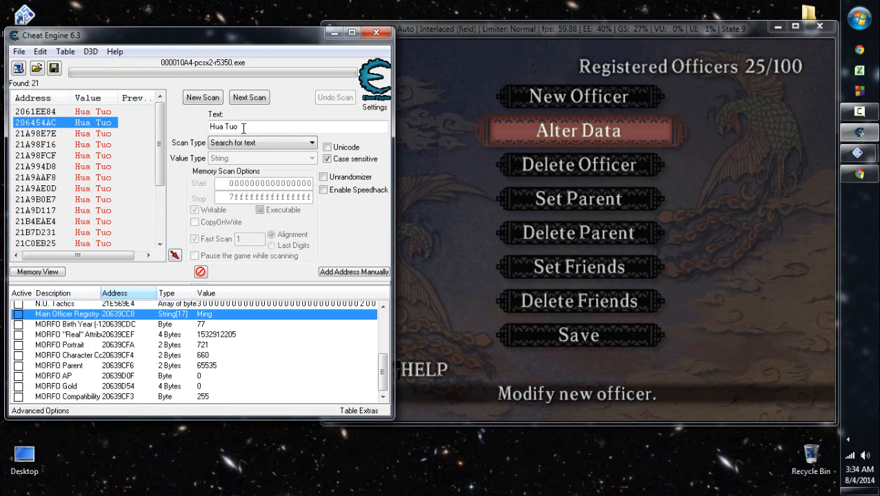
drag(157, 294, 146, 294)
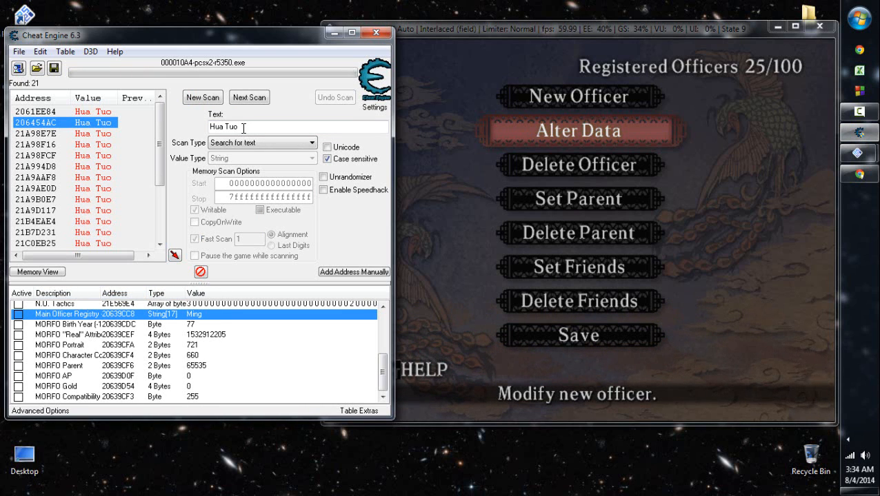
- Browse the memory region at 206454AC and look through the data above it for Hua Tuo's officer record
right_click(43, 122)
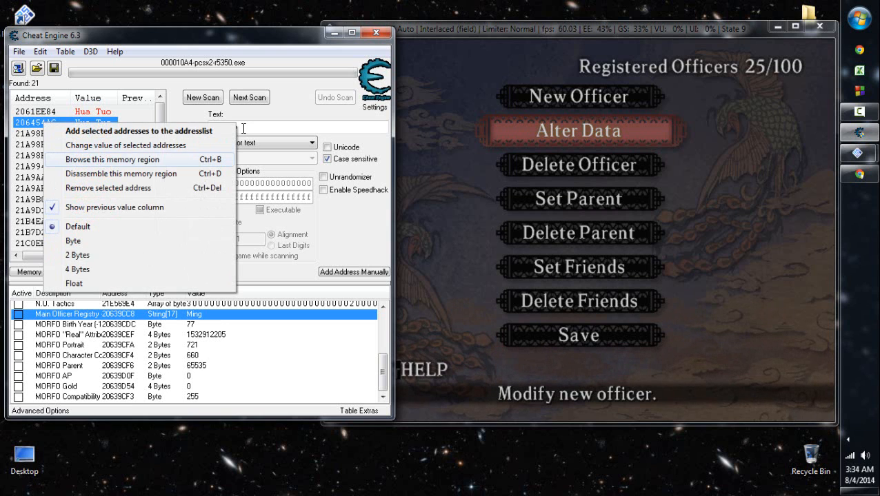
click(97, 157)
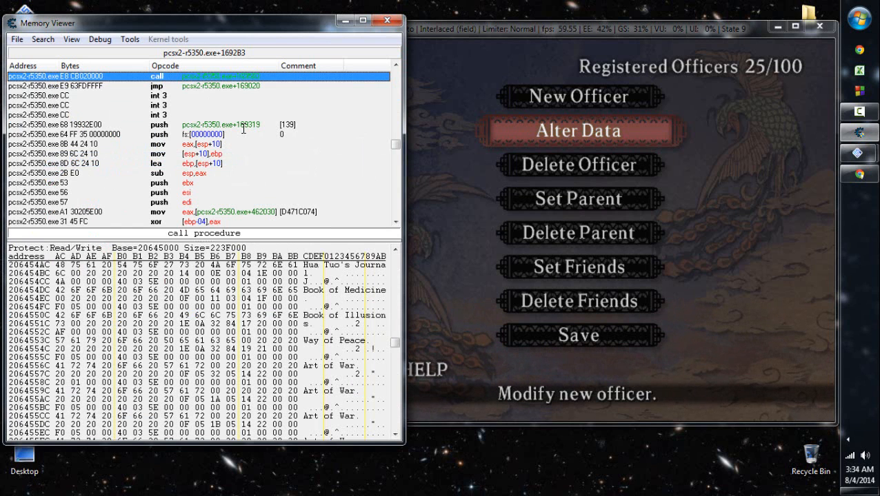
scroll(243, 128, up, 20)
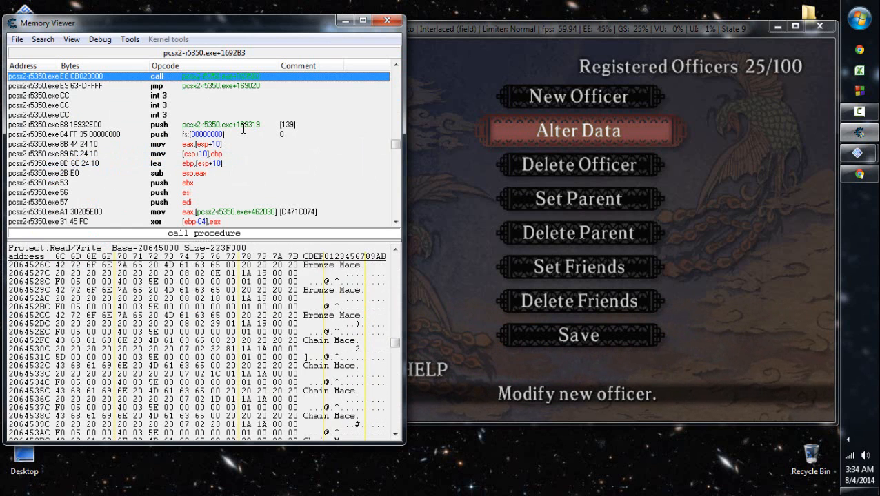
scroll(242, 128, up, 20)
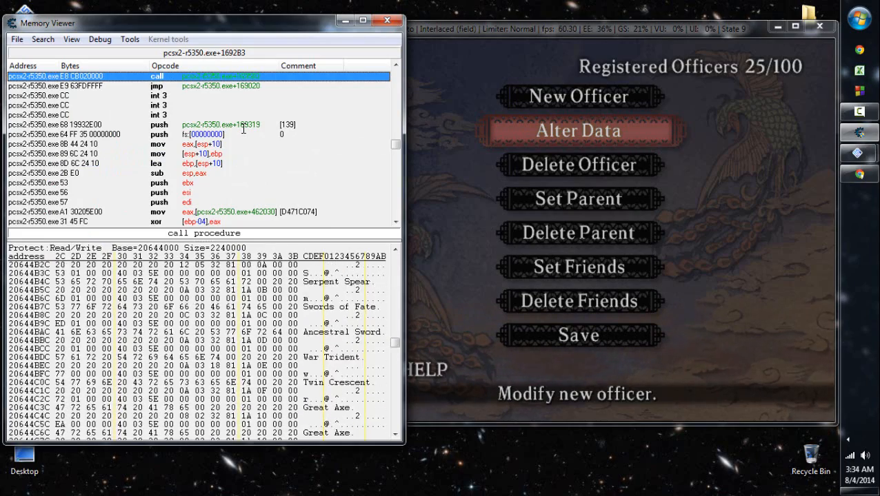
scroll(242, 129, up, 20)
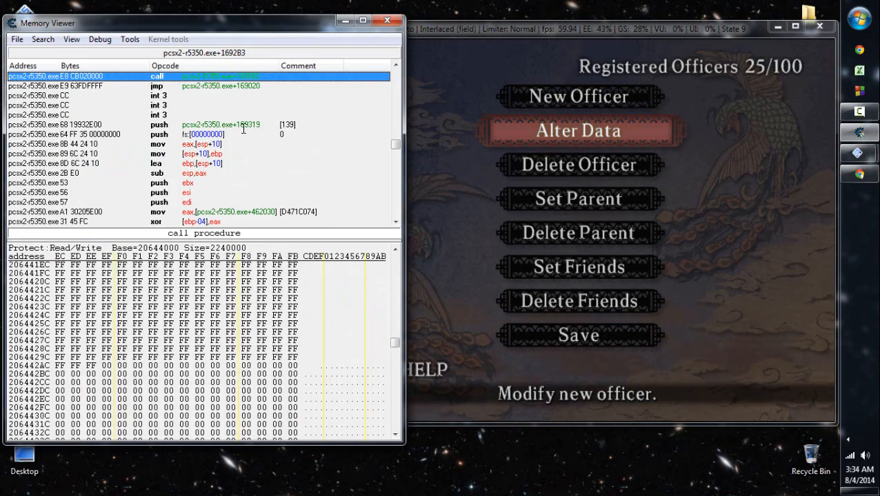
scroll(243, 128, up, 12)
scroll(243, 128, up, 20)
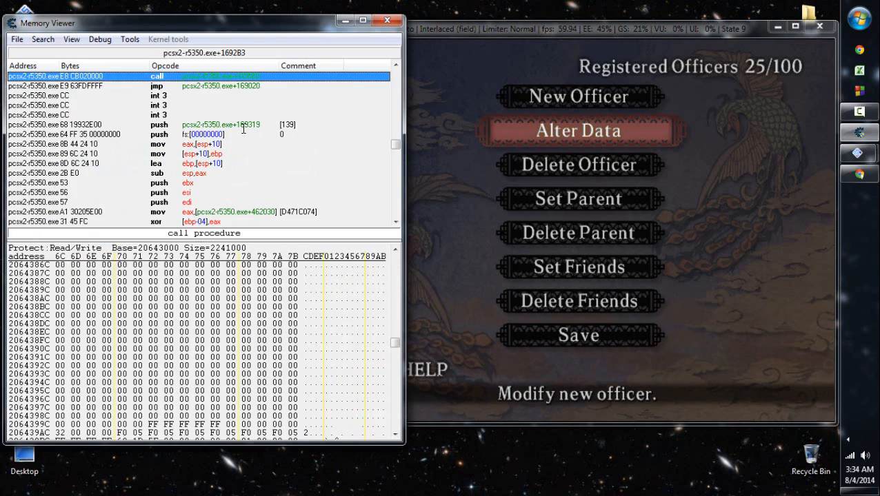
scroll(243, 129, up, 20)
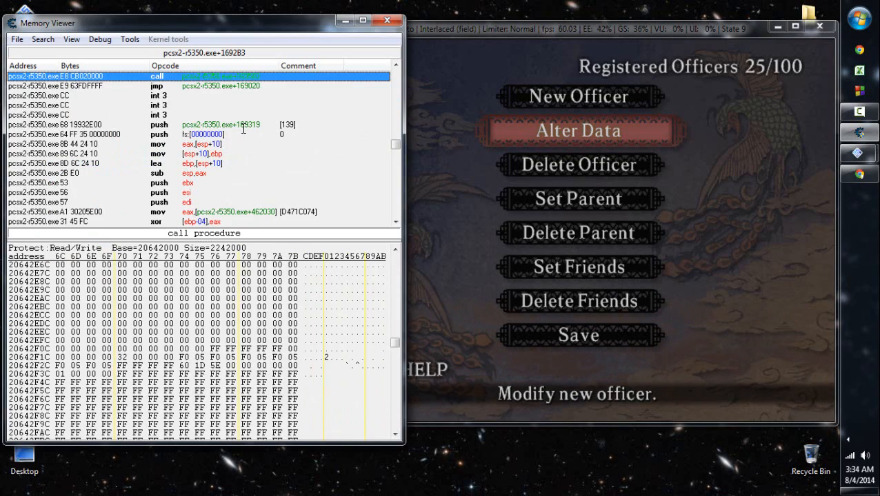
scroll(243, 129, up, 20)
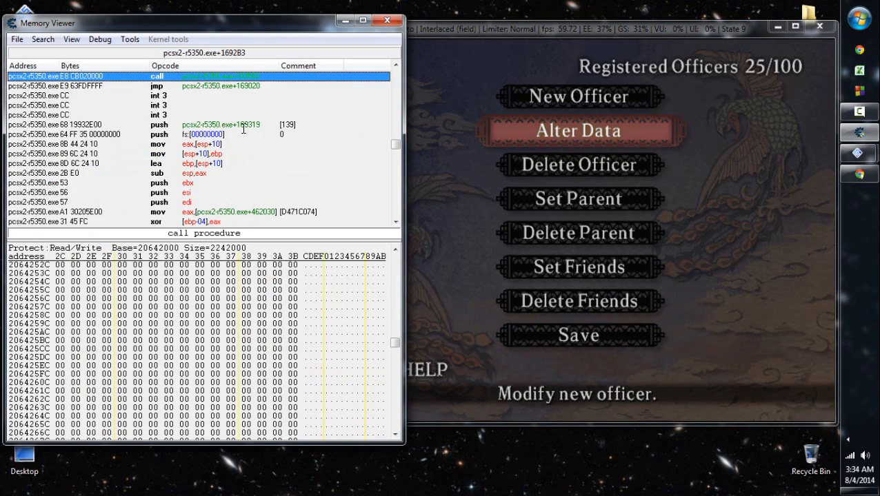
- Go to address 2061EE84 in the memory viewer and point out bytes 53 63 in row 2061EE94 of Hua Tuo's record
key(ctrl+g)
text(2061EE84)
key(Return)
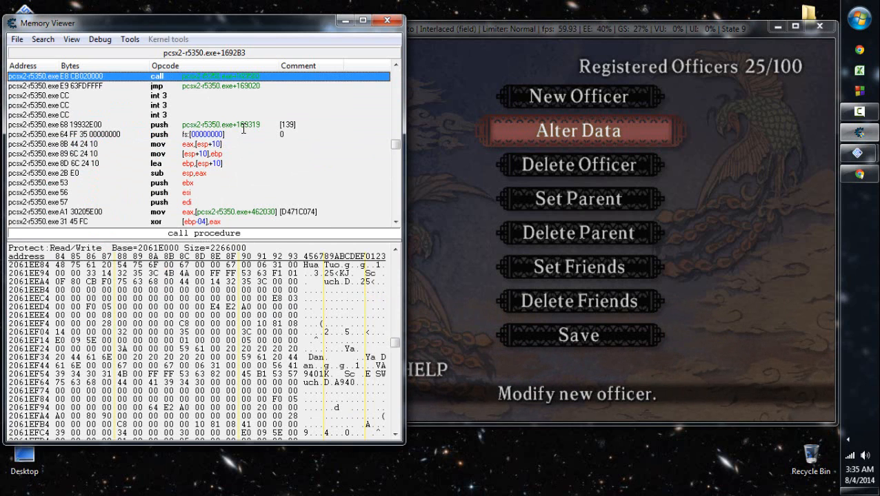
click(214, 274)
click(196, 274)
click(261, 274)
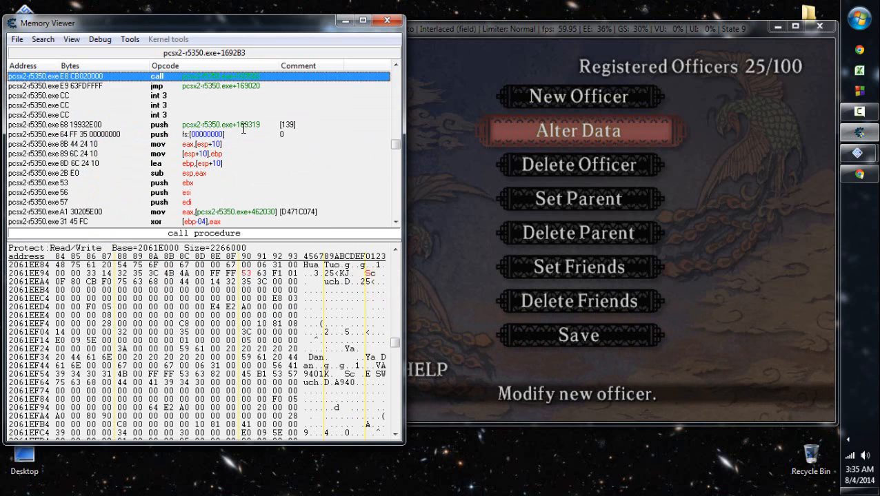
click(246, 274)
click(261, 273)
key(Left)
key(Right)
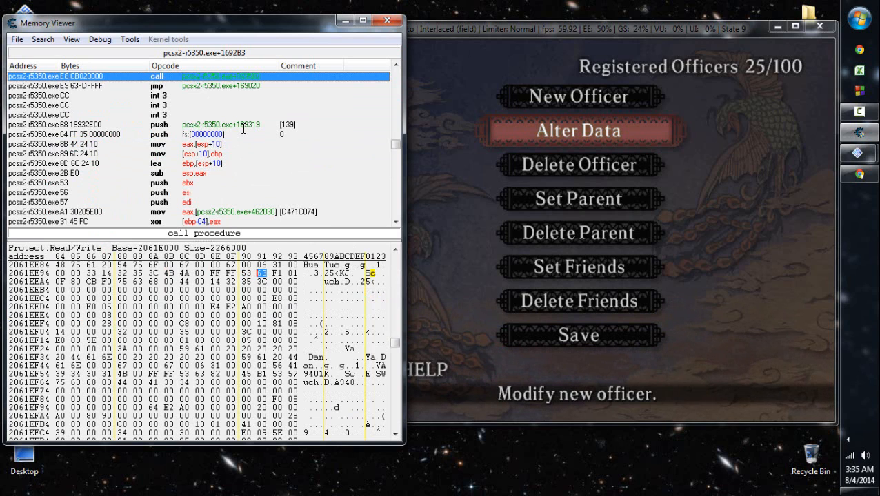
- Point out the byte pair F1 01 at the end of row 2061EE94 in Hua Tuo's record
key(Left)
key(Right)
key(Up)
key(Left)
key(Down)
key(Right)
key(Right)
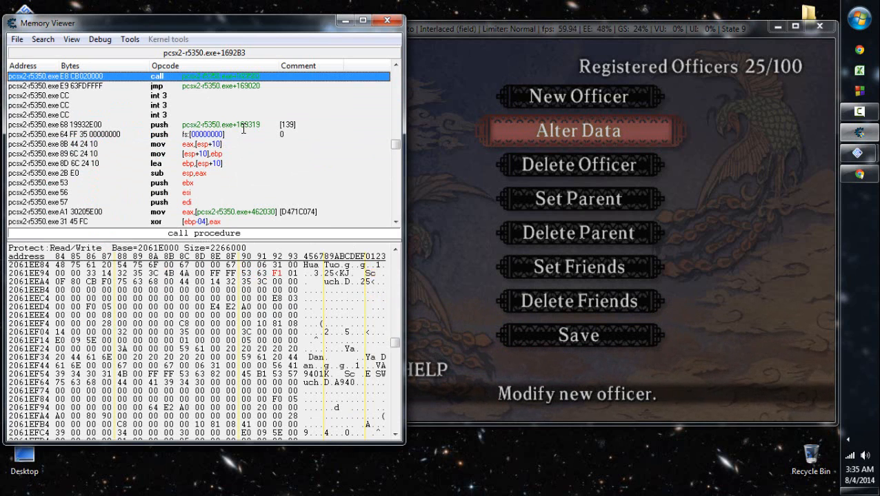
key(Right)
key(Left)
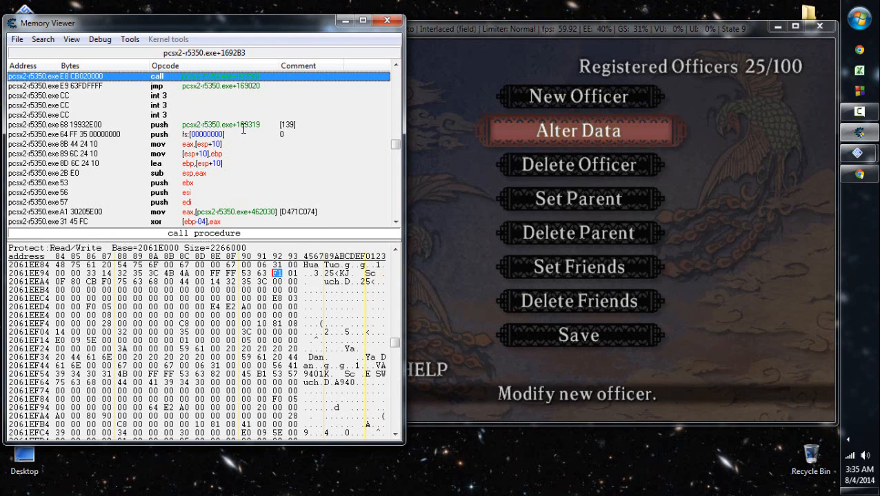
key(Right)
key(Left)
key(Right)
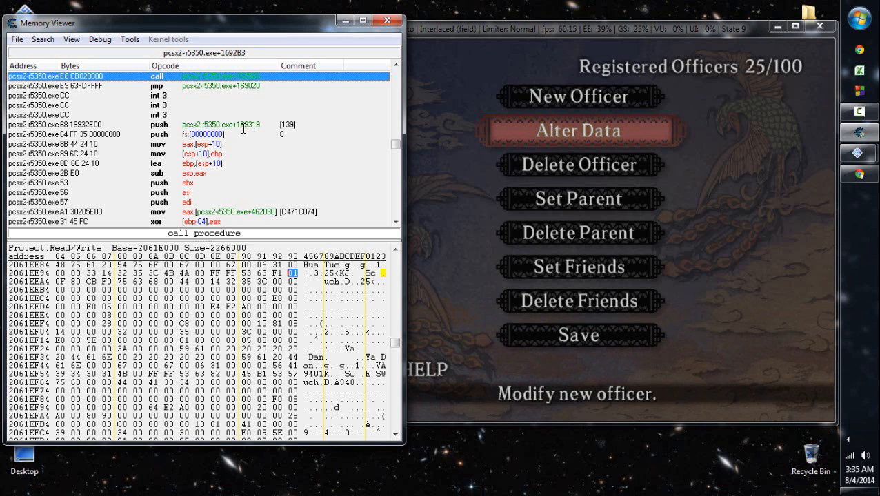
- Return to the game and highlight Set Parent in the registered officers menu
click(684, 260)
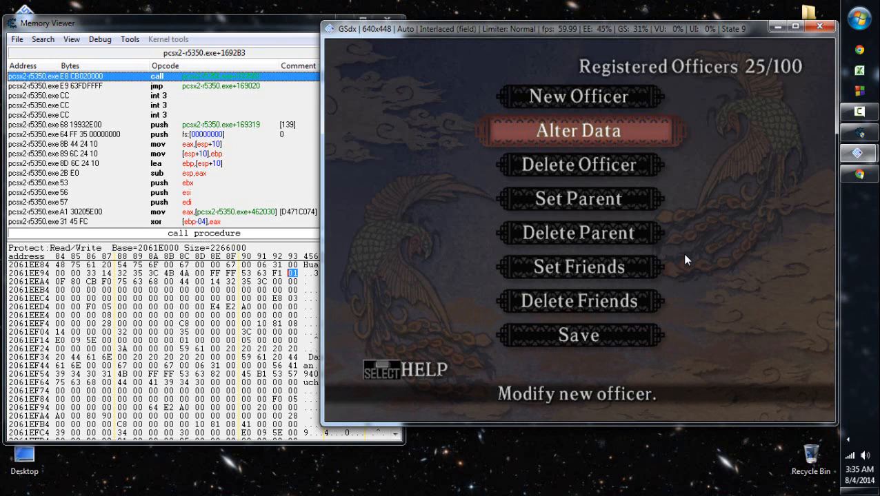
key(Down)
key(Down)
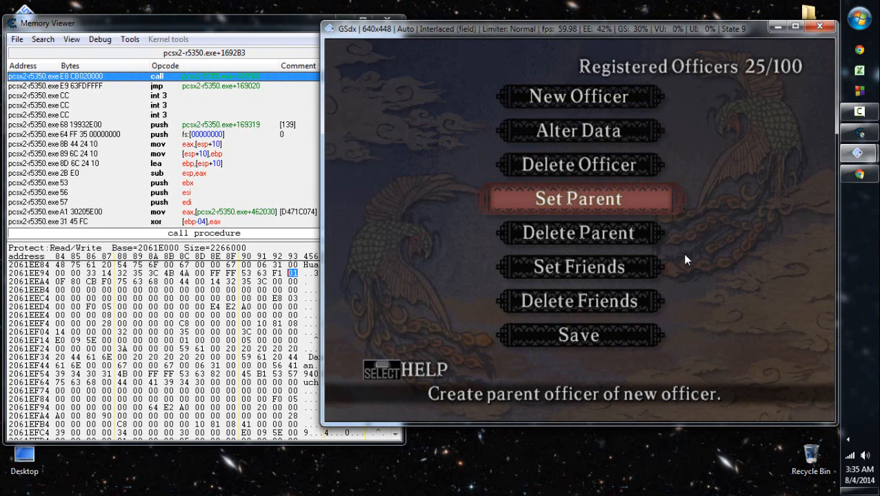
- Go to Ming Wei's record at 20639CC8 and set the two parent bytes at 20639CF6 to F1 01
click(200, 322)
key(ctrl+g)
text(20639CC8)
key(Return)
click(277, 282)
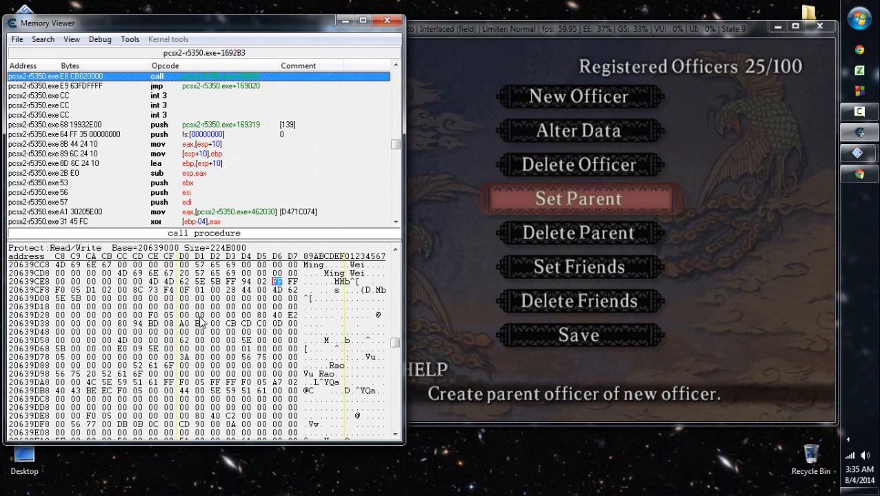
text(F101)
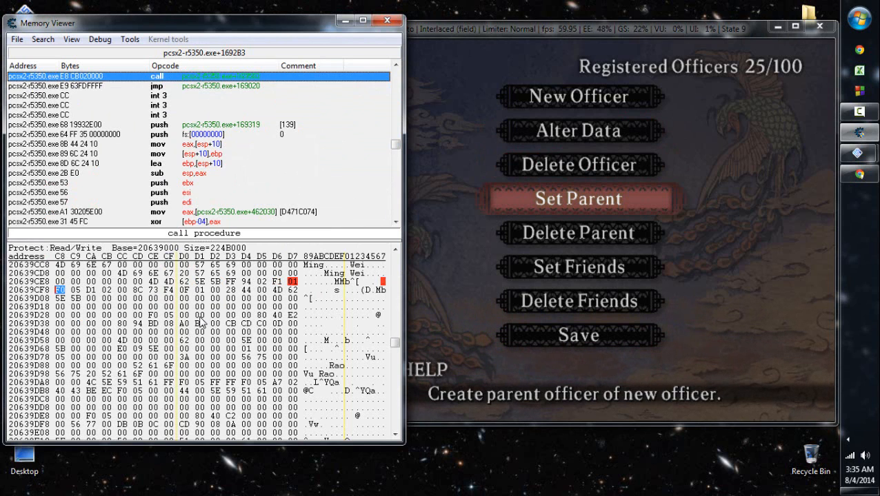
- Open the Set Parent officer list in the game and check Ming Wei's parent entry, briefly showing the list topics
click(598, 222)
key(x)
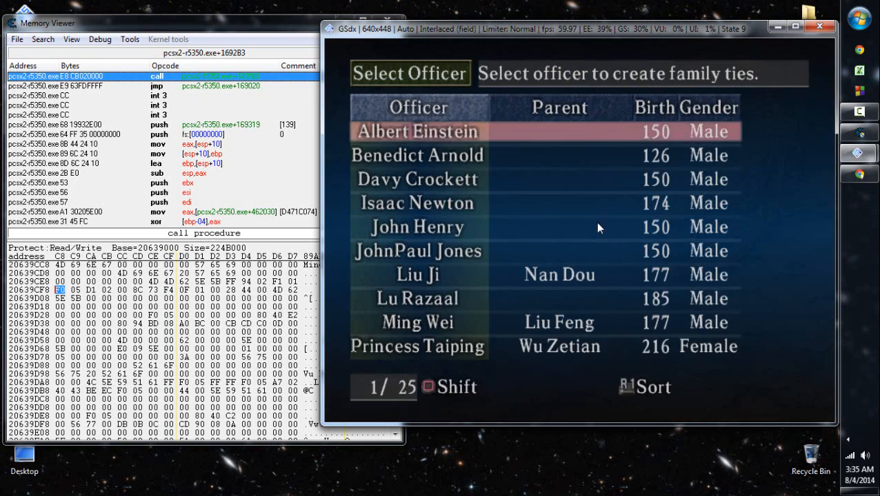
key(Down)
key(Down)
key(Down)
key(Down)
key(Down)
key(Down)
key(Down)
key(Down)
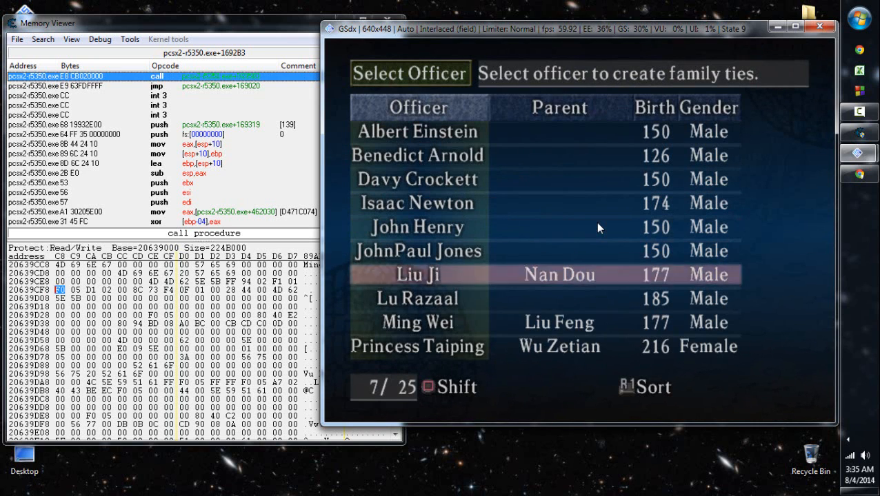
key(a)
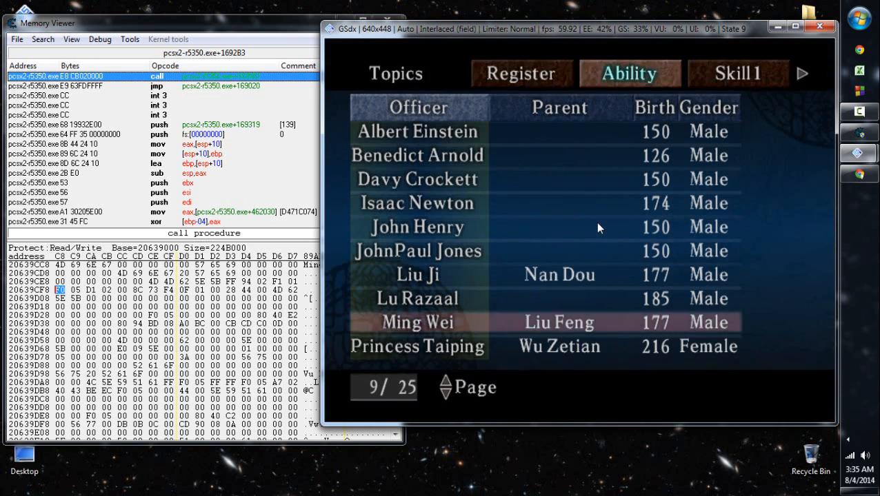
key(a)
key(s)
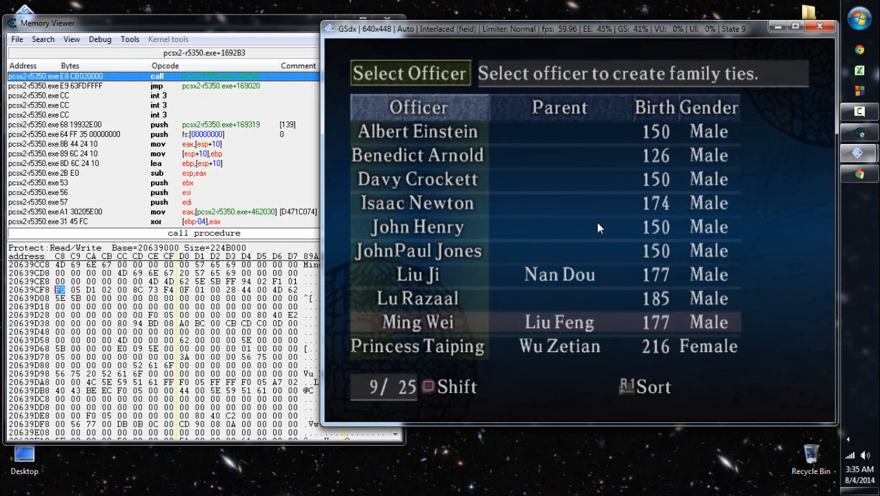
- Leave the Set Parent list, open the Alter Data officer list and highlight John Henry
key(s)
key(Up)
key(Up)
key(z)
key(Down)
key(Down)
key(Down)
key(Down)
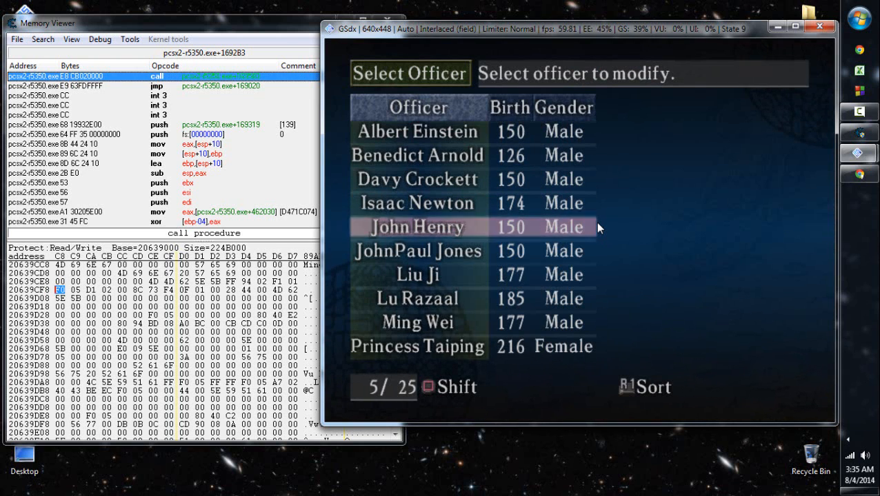
- Switch to Chrome, find "liu feng" in the GameFAQs officer stats page, and return to the page's beginning
click(858, 174)
key(ctrl+f)
text(liu feng)
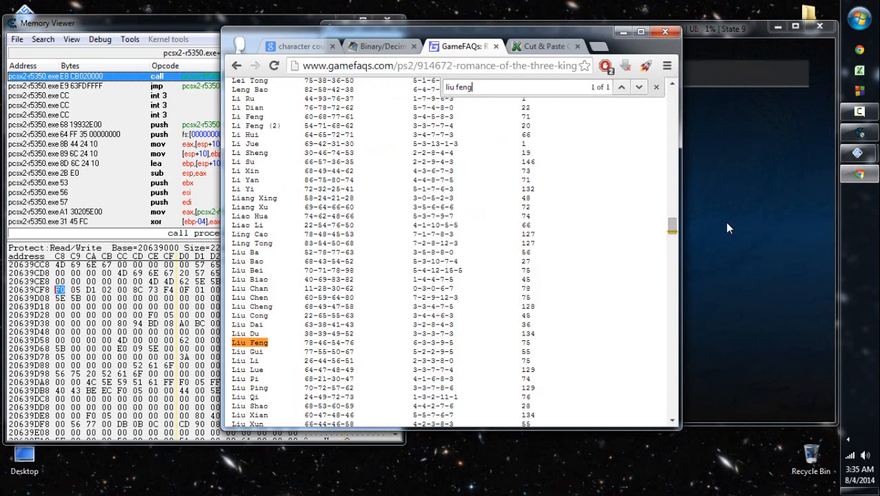
drag(672, 225, 680, 78)
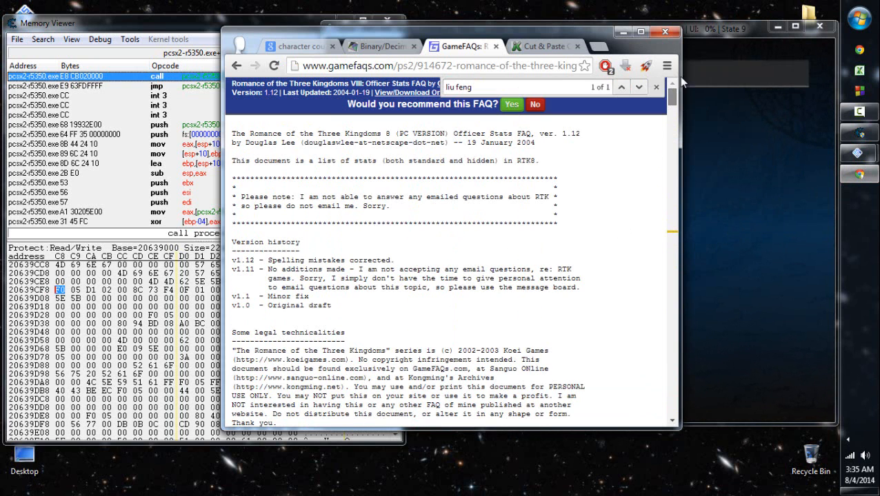
- Search the web for "hua tuo" in a new tab, read the Wikipedia article's introduction, and close the tab
click(598, 48)
text(hua tuo)
key(Return)
click(359, 186)
scroll(441, 219, down, 3)
scroll(442, 235, up, 2)
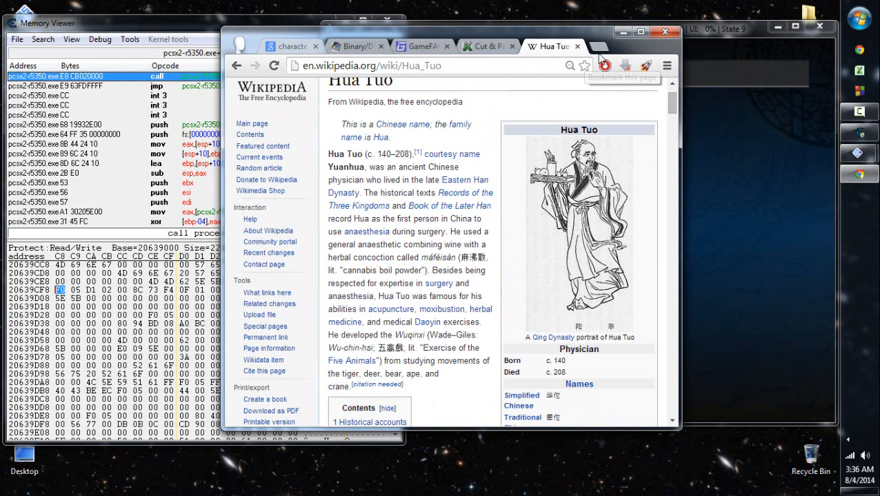
click(577, 46)
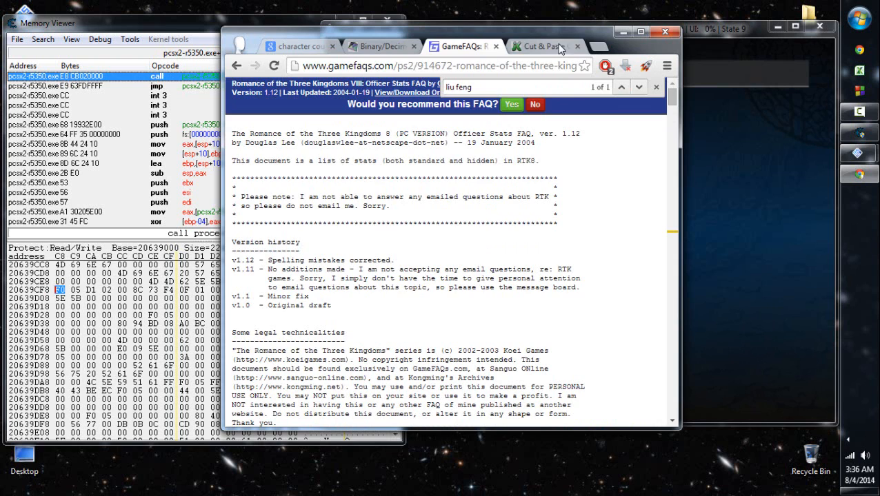
- Search the web for "liu feng" in a new tab, view the Wikipedia article, close the tab and minimize the browser
click(599, 49)
text(liu feng)
key(Return)
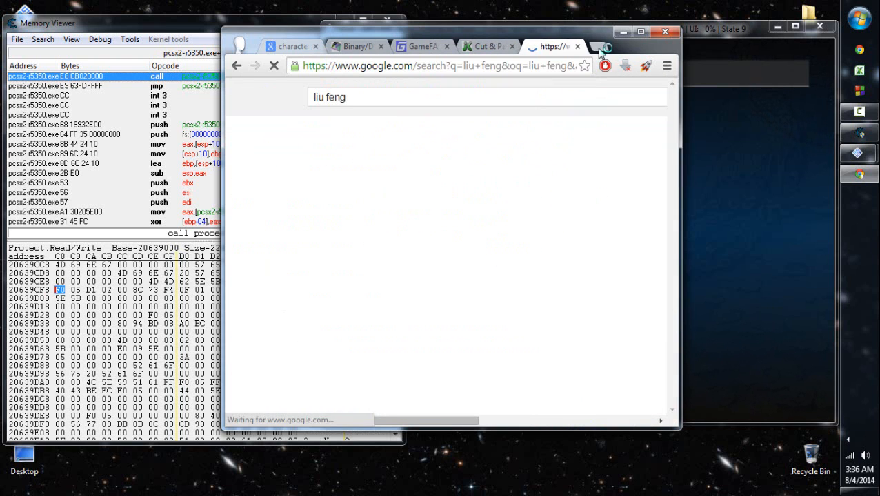
click(377, 200)
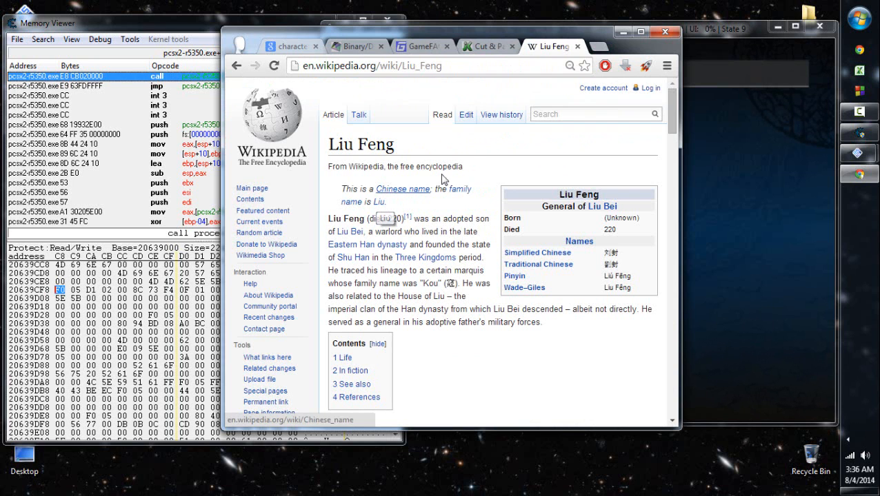
click(578, 47)
click(623, 32)
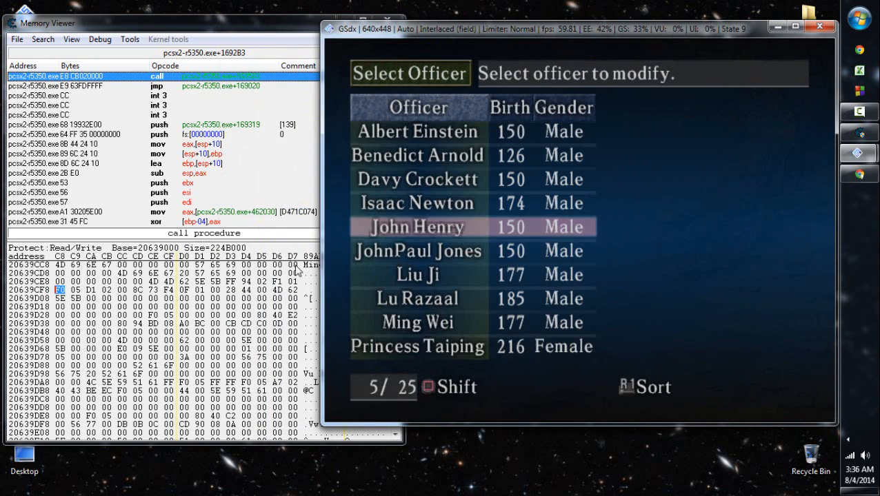
- Check the saved MORFO Parent entry, browse the memory region at 2061EE84, and mark bytes 53 63 in row 2061EE94
click(277, 281)
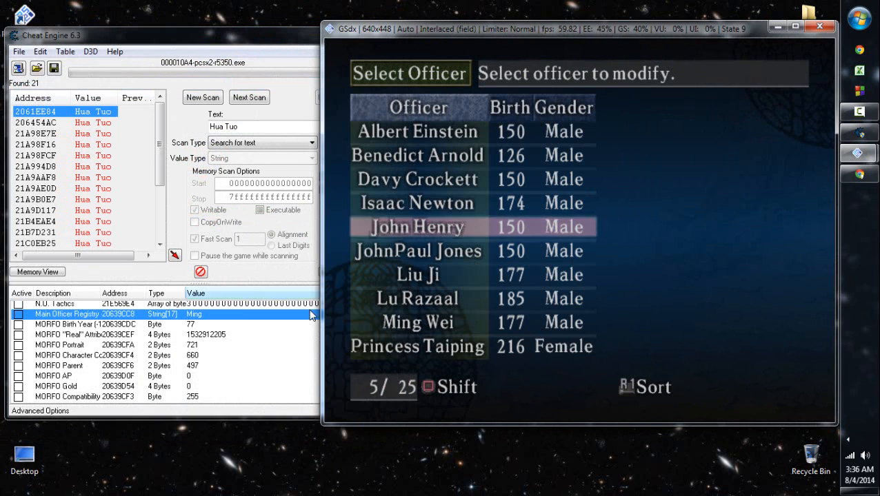
right_click(69, 112)
click(91, 120)
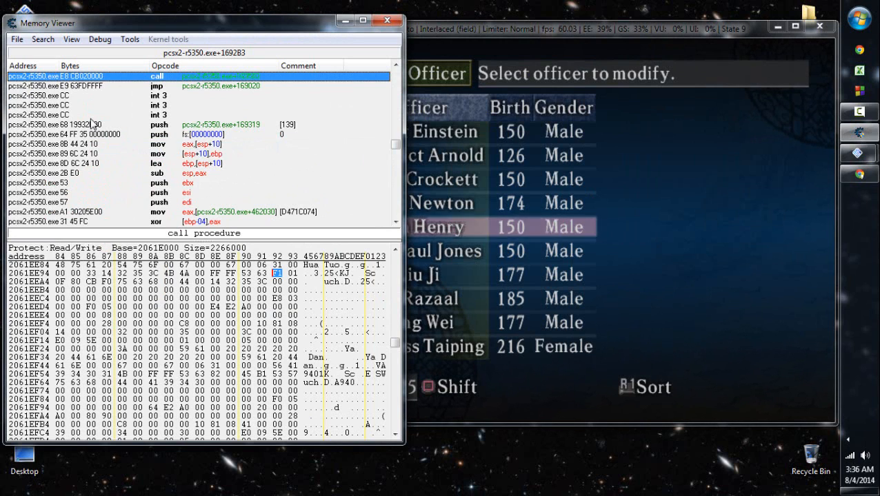
key(Left)
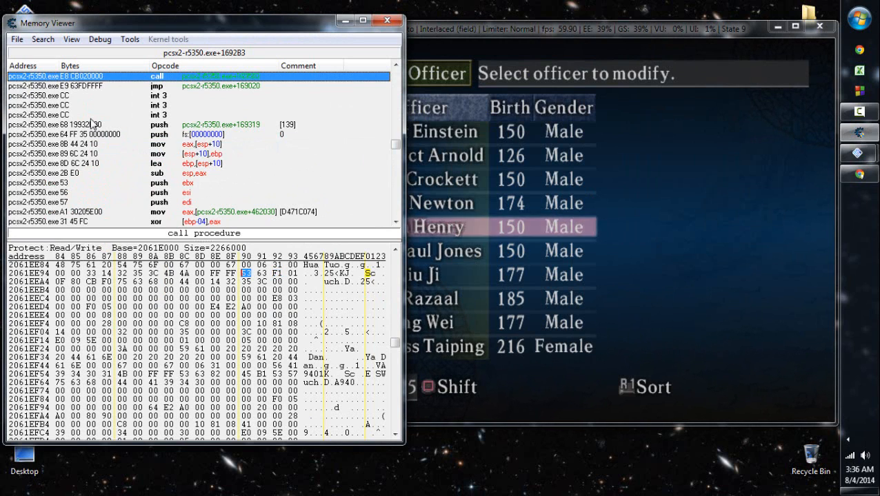
key(Left)
key(Right)
- Return to the game and close the Alter Data officer list
click(614, 225)
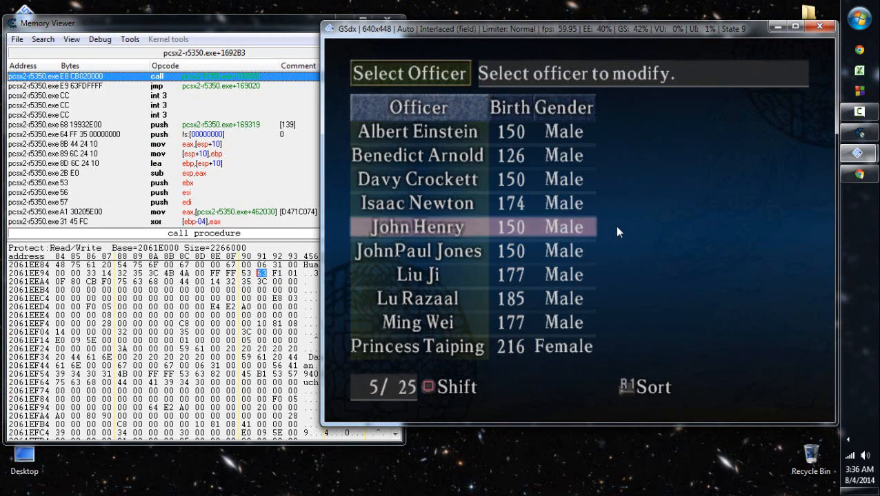
key(x)
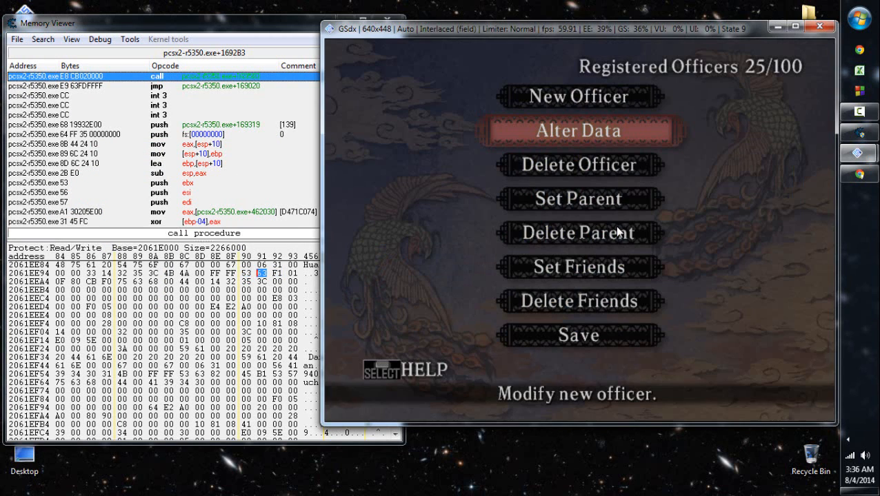
- Browse the memory region of the Main Officer Registry entry and overwrite the parent bytes at 20639CF6 with 53 63
click(273, 29)
click(387, 20)
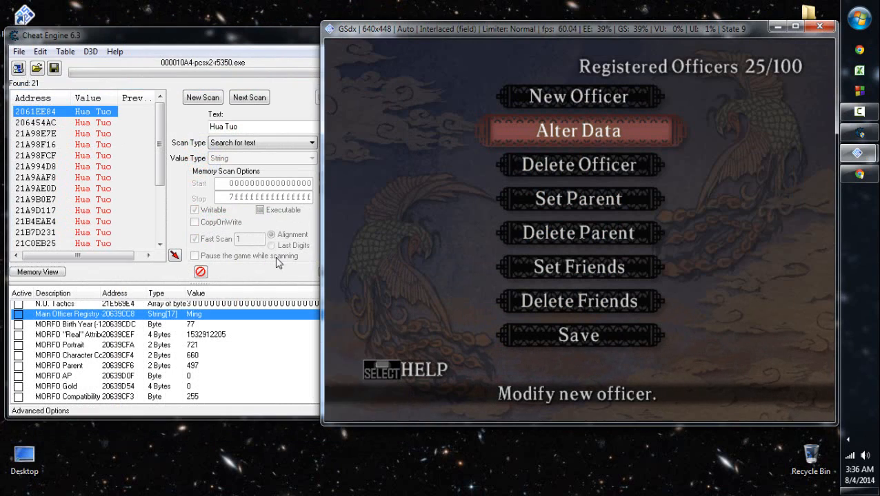
right_click(200, 320)
click(276, 83)
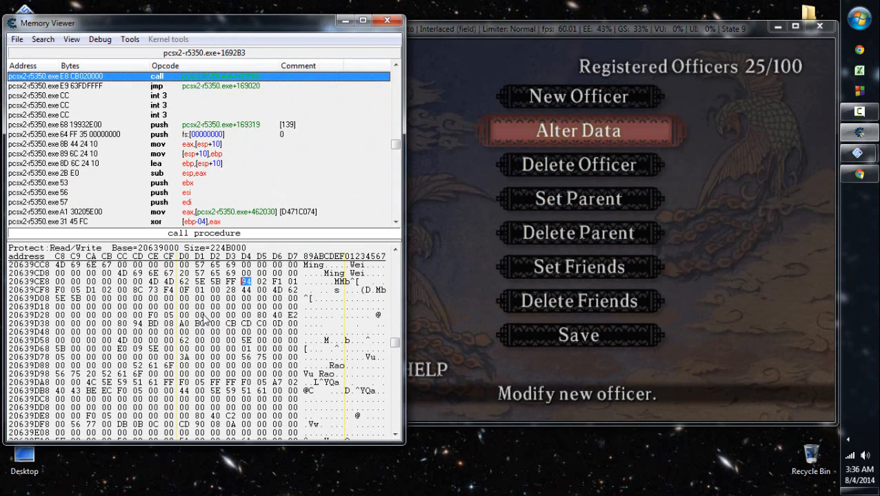
key(Right)
key(Right)
text(5363)
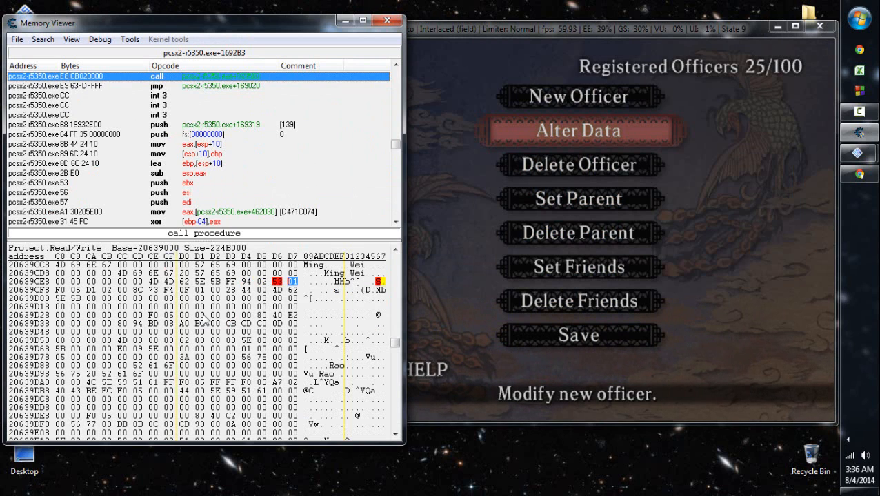
- Switch to the game and check Ming Wei's parent in the Set Parent officer list, then return to the officer menu
click(509, 239)
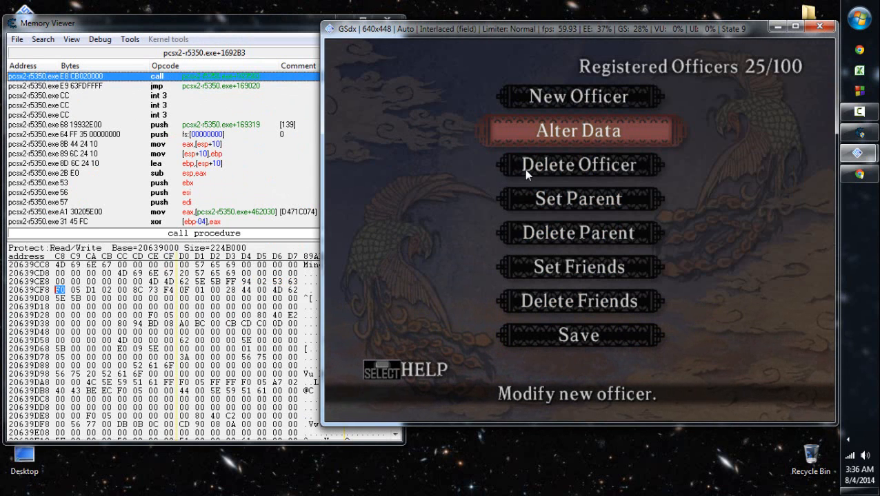
key(Down)
key(Down)
key(Down)
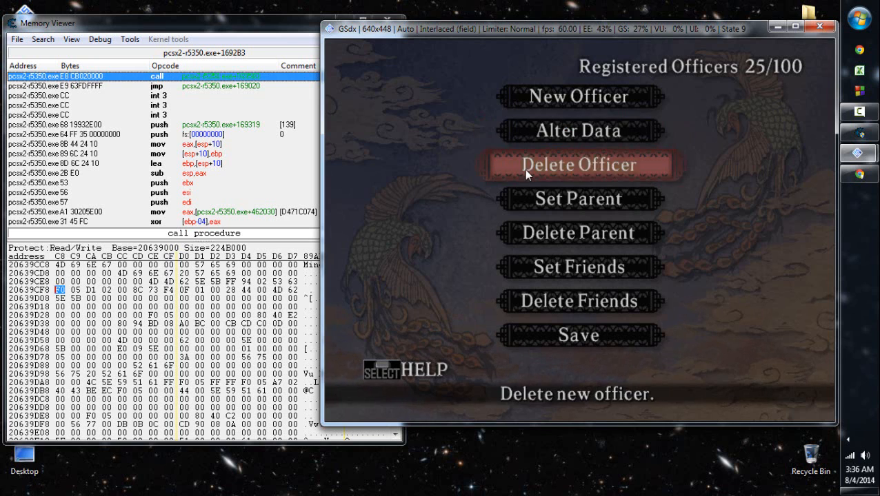
key(Return)
key(Down)
key(Down)
key(Down)
key(Down)
key(Down)
key(Down)
key(Down)
key(Down)
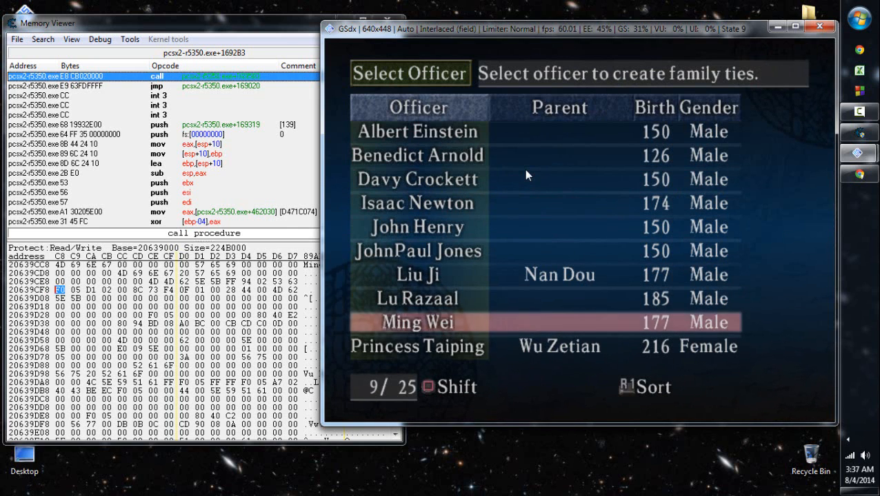
key(Escape)
- Restore the parent bytes at 20639CF6 to F1 01 in the memory viewer and select the first of them
click(227, 23)
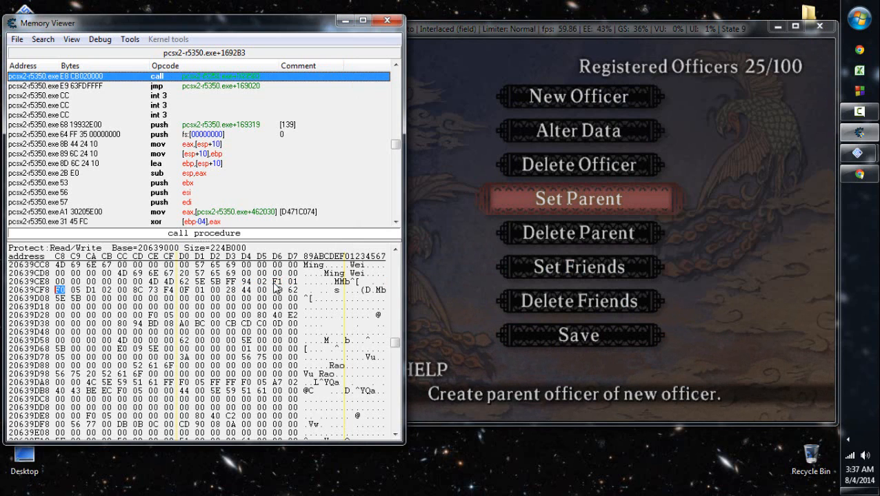
click(275, 282)
key(Right)
key(Left)
- Delete Ming Wei's parent in the game using Delete Parent
click(664, 306)
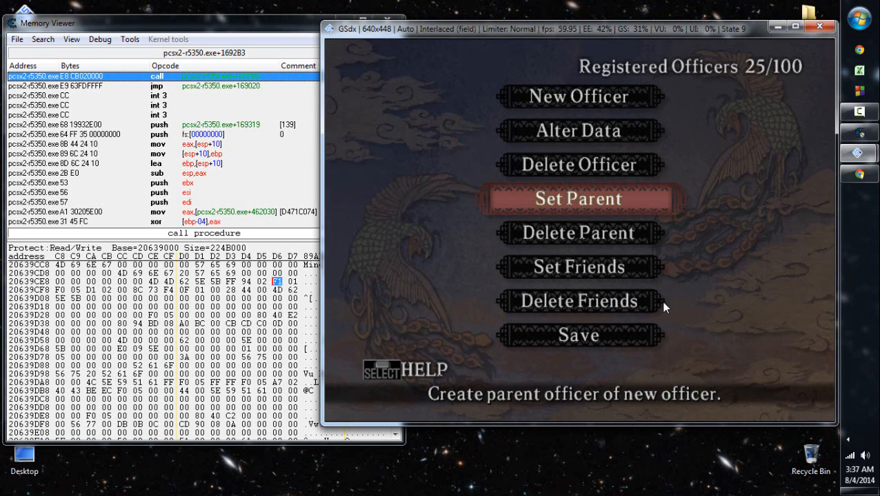
key(Down)
key(Return)
key(Down)
key(Down)
key(Down)
key(Up)
key(Up)
key(Return)
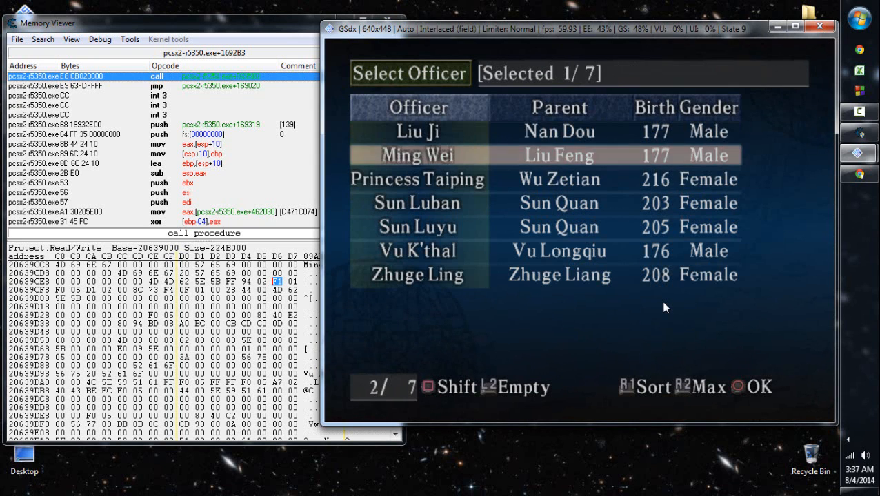
key(Return)
key(Return)
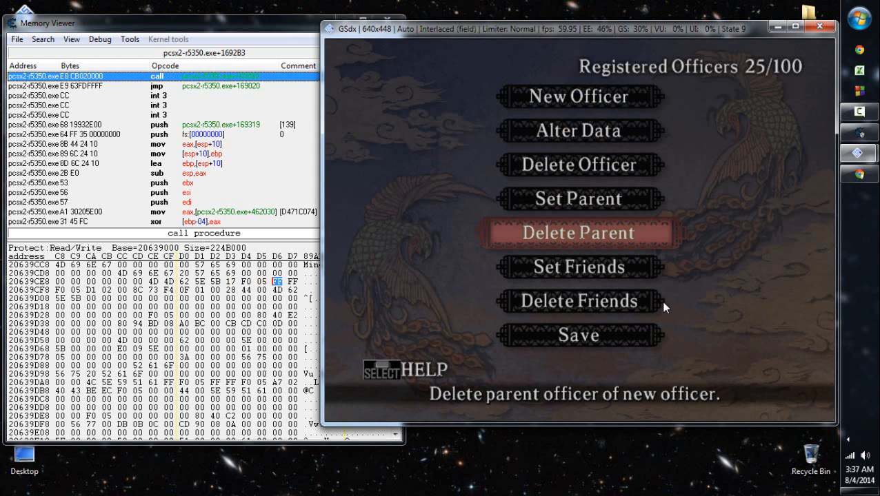
- Set the parent bytes at 20639CF6 to 94 02 and check Ming Wei's parent in the game's Set Parent list
click(285, 31)
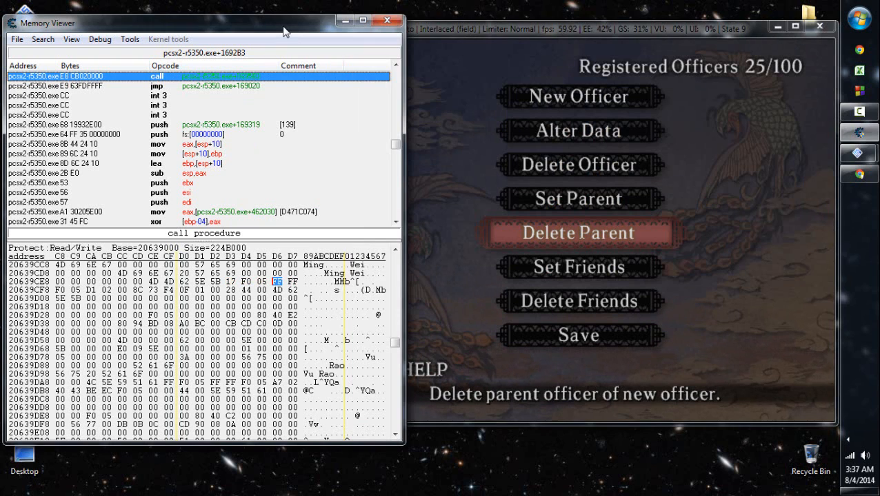
click(666, 124)
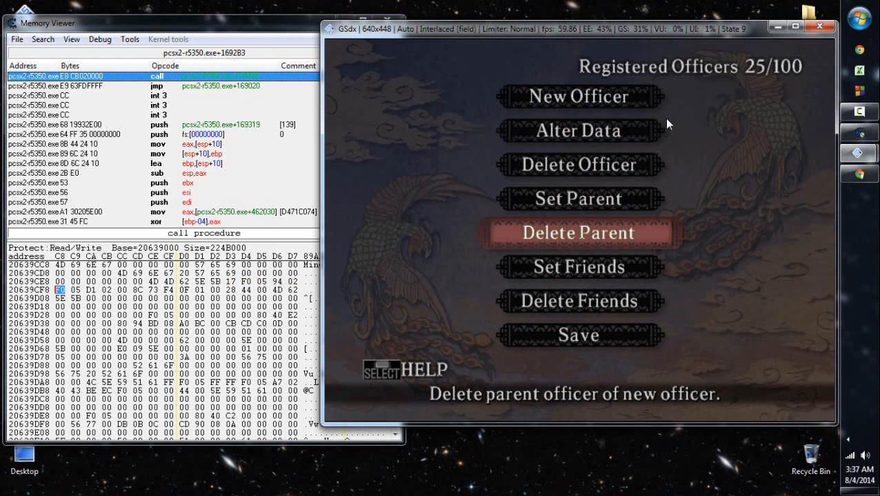
key(Up)
key(Return)
key(Down)
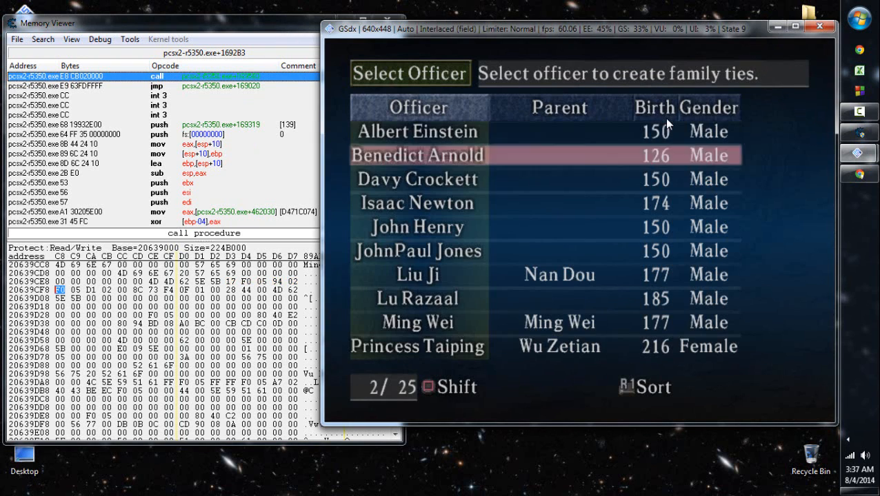
key(Down)
key(Down)
key(Down)
- Save the new officer data to the memory card in slot 1
key(Down)
key(Escape)
key(Down)
key(Down)
key(Down)
key(Down)
key(Down)
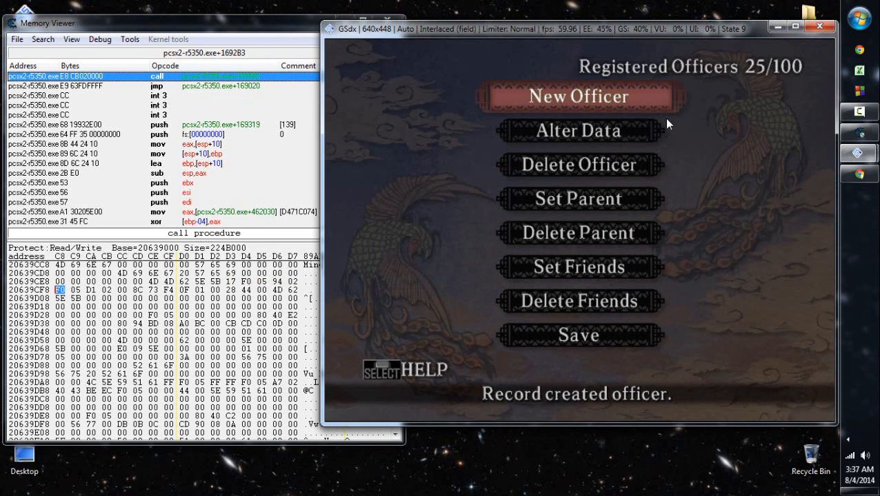
key(Up)
key(Return)
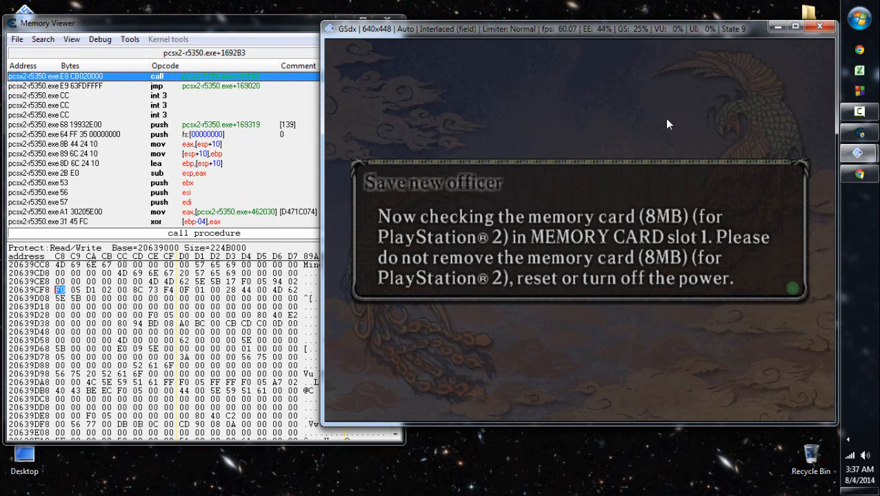
key(Left)
key(Return)
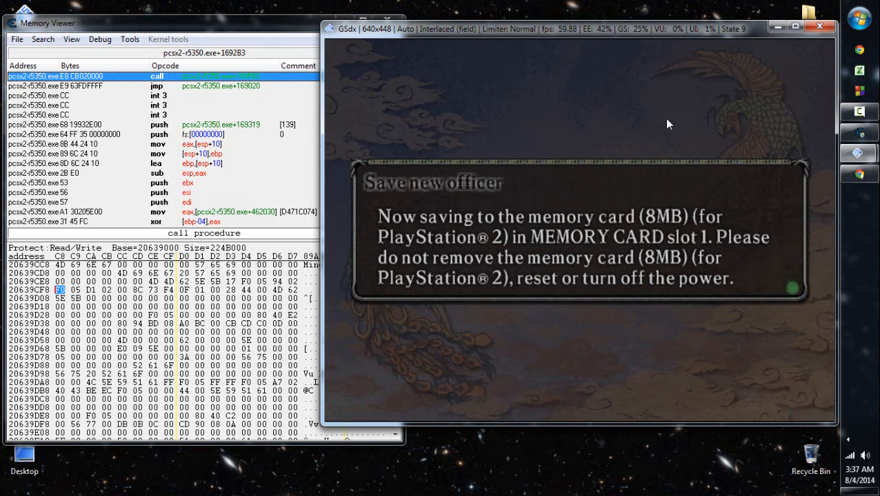
- Inspect Ming Wei's parent bytes at 20639CF6, close the memory viewer, and set the MORFO Parent value to 427
click(277, 282)
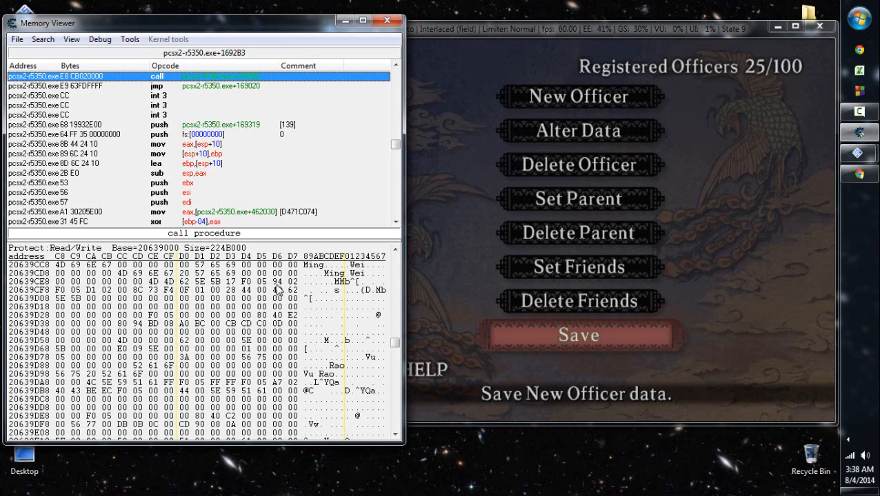
click(387, 21)
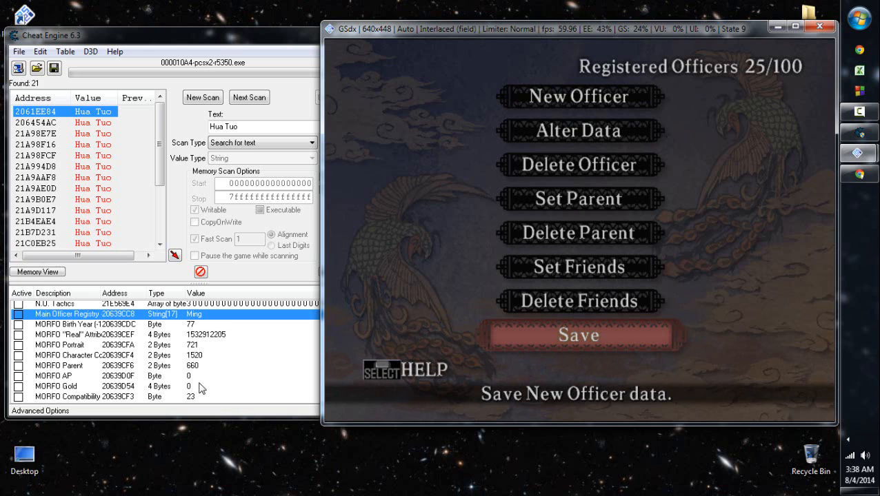
click(198, 367)
double_click(196, 366)
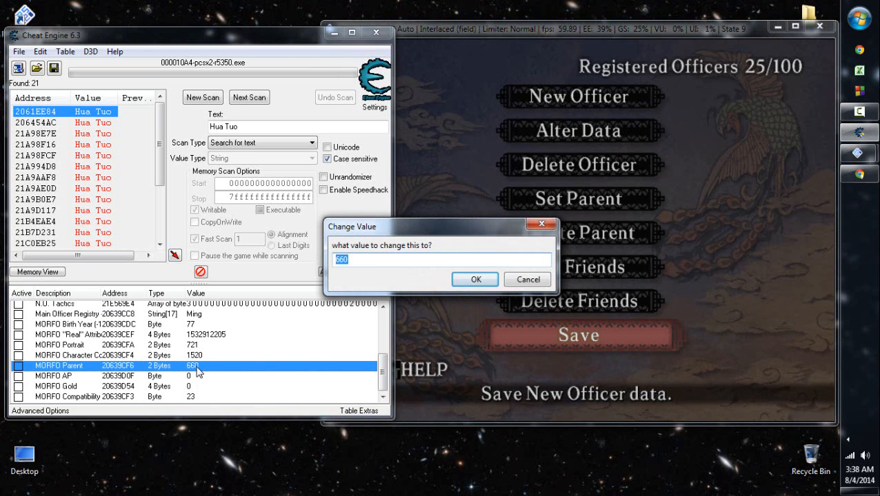
text(427)
key(Return)
- View the game's Set Friends list and the friend candidates for Albert Einstein, and back out to the officer menu
click(718, 232)
key(Up)
key(Up)
key(Up)
key(Up)
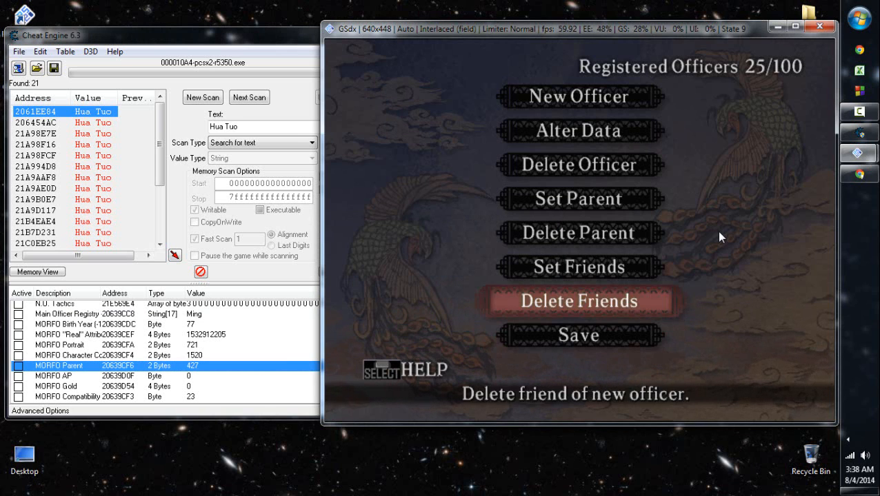
key(Down)
key(Down)
key(Return)
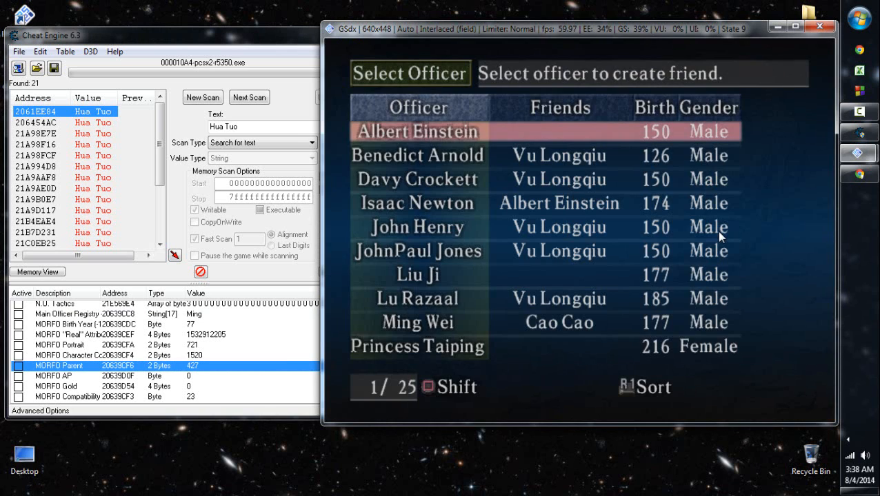
key(Return)
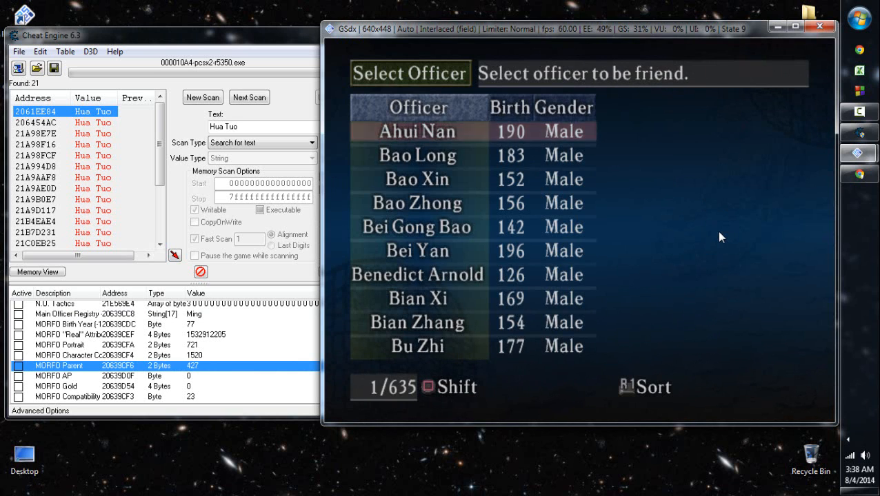
key(Escape)
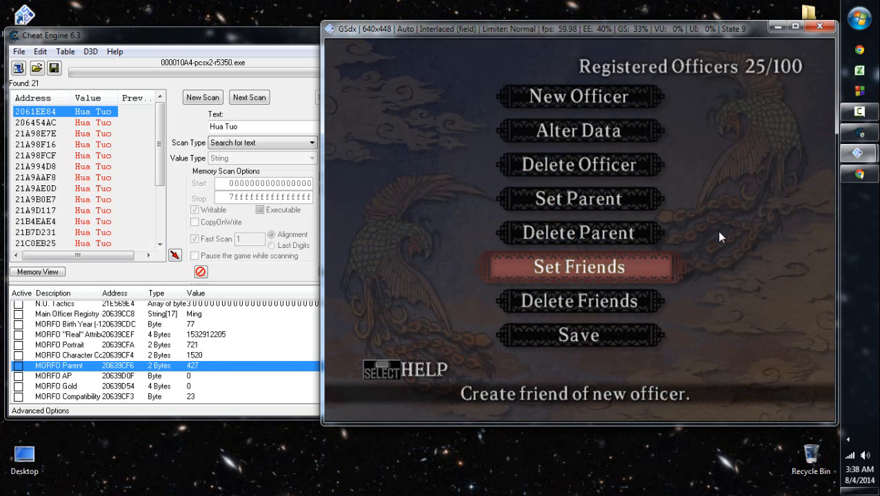
- Set the MORFO Parent value to 610 and check Ming Wei's parent in the game's Set Parent list
double_click(193, 366)
text(610)
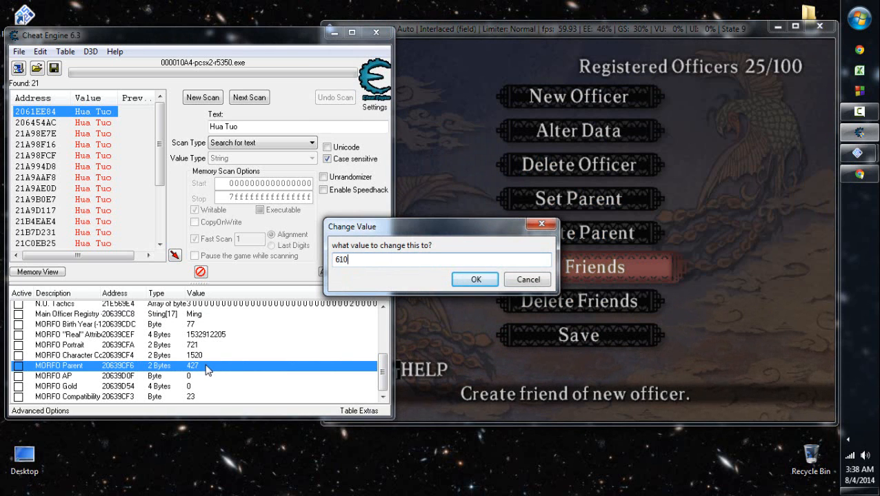
key(Return)
click(736, 338)
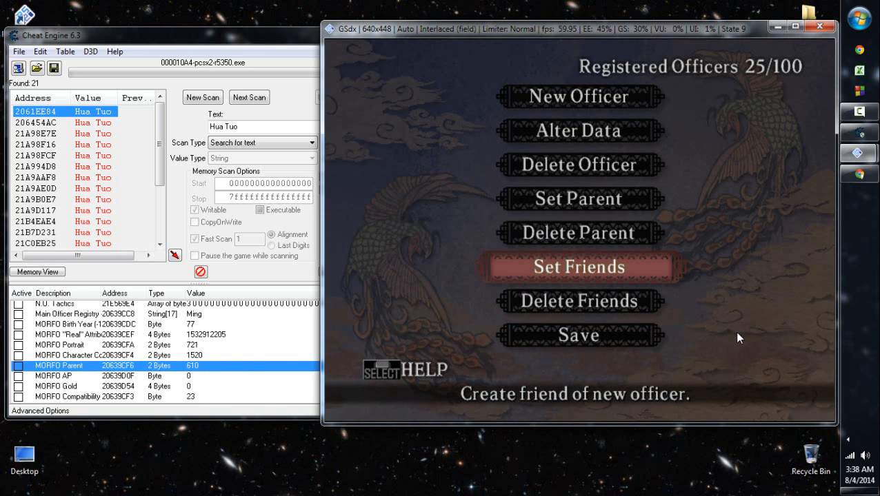
key(Up)
key(Up)
key(Return)
key(Escape)
- Set the MORFO Parent value to 611 and test it in the game's Set Parent list
double_click(193, 366)
text(611)
key(Return)
click(557, 331)
key(Return)
key(Escape)
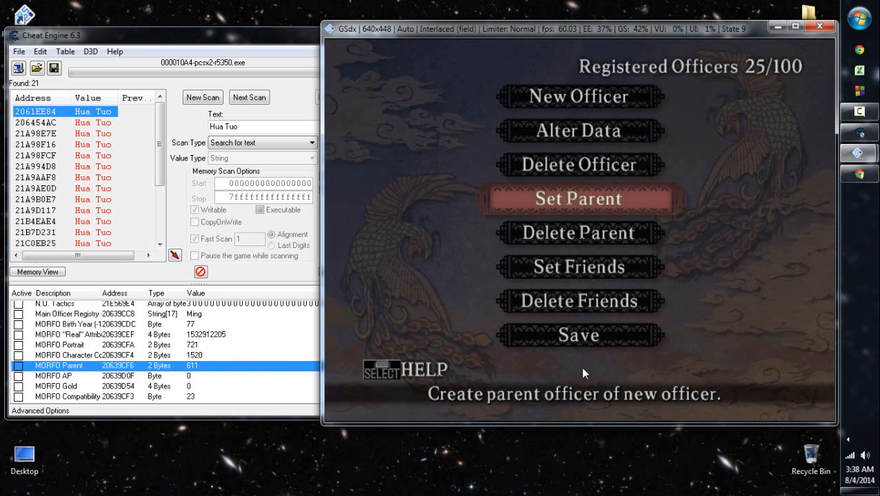
- Set the MORFO Parent value to 1 and check the resulting parent in the game's Set Parent list
double_click(235, 370)
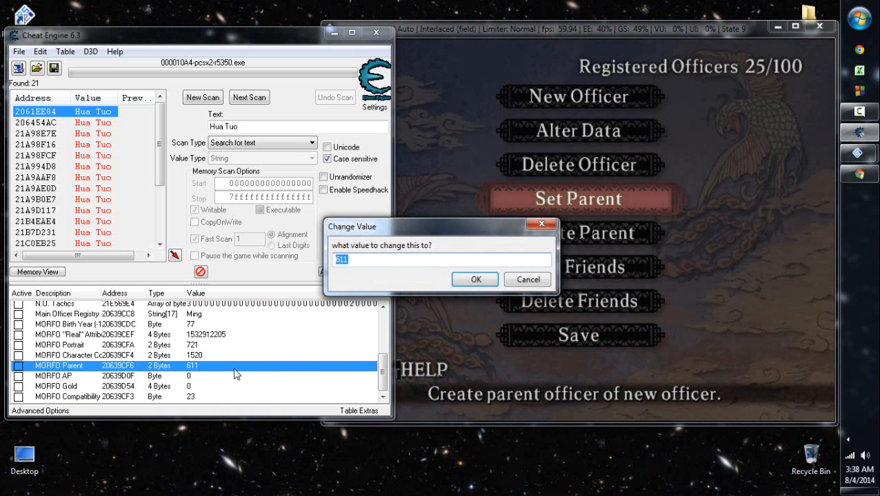
text(1)
key(Return)
click(682, 218)
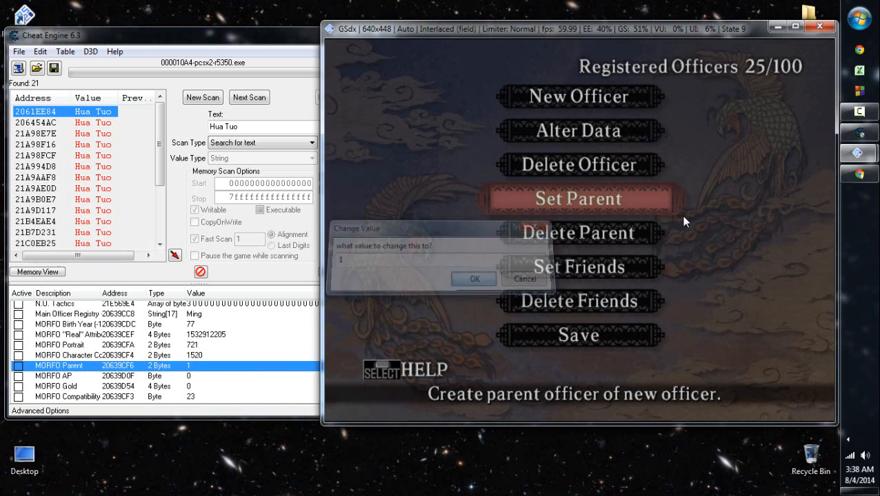
key(Return)
key(Escape)
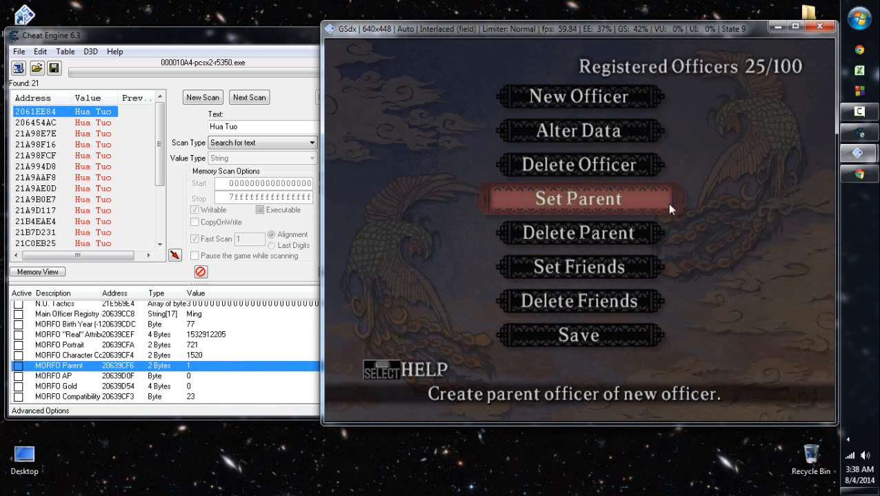
- Set the MORFO Parent value to 115 and check Ming Wei's parent in the game's Set Parent list
double_click(228, 372)
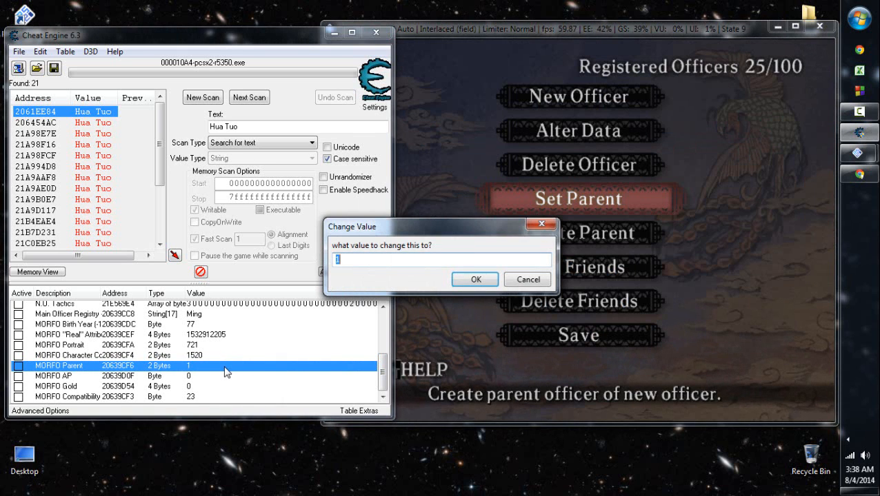
text(115)
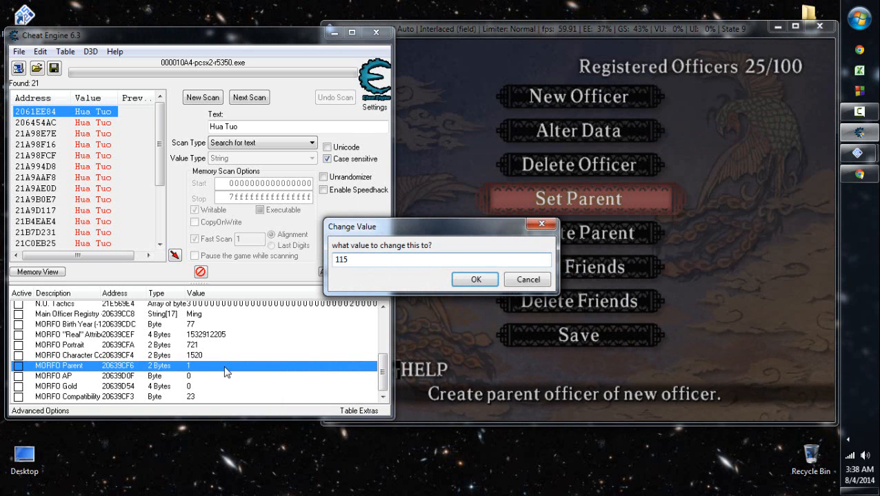
click(476, 279)
click(728, 187)
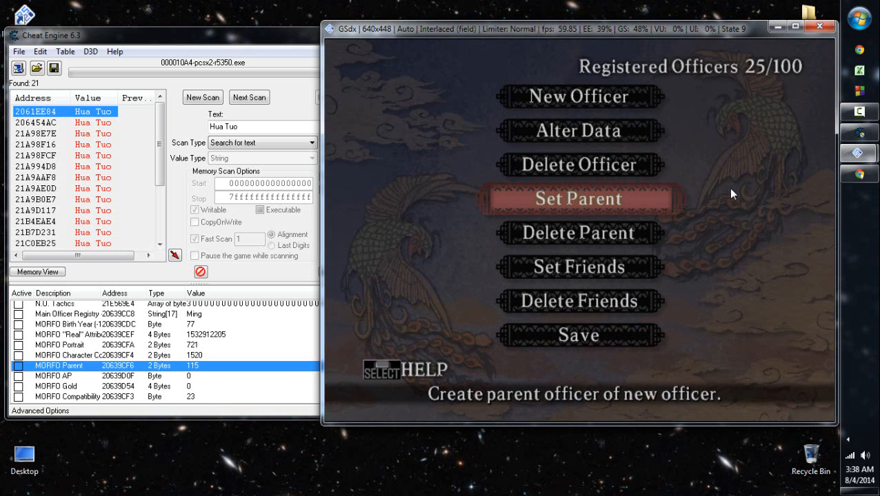
key(Return)
key(Escape)
key(Return)
key(Down)
key(Down)
key(Down)
key(Down)
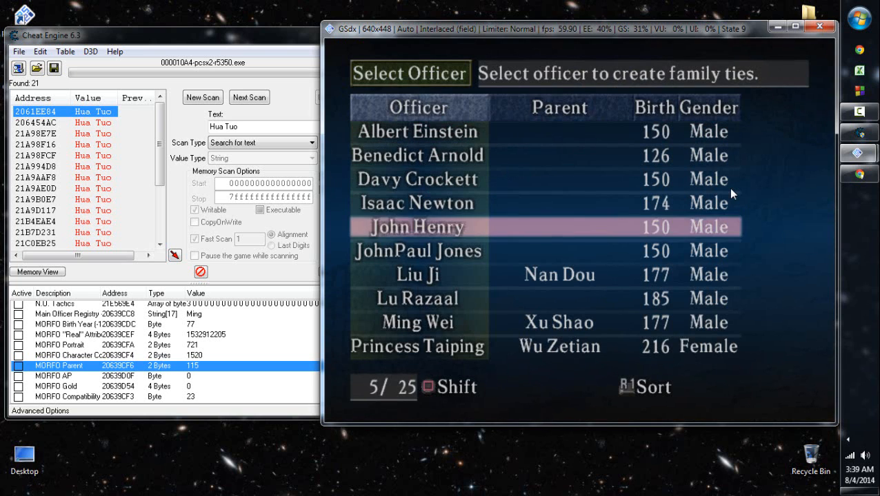
key(Return)
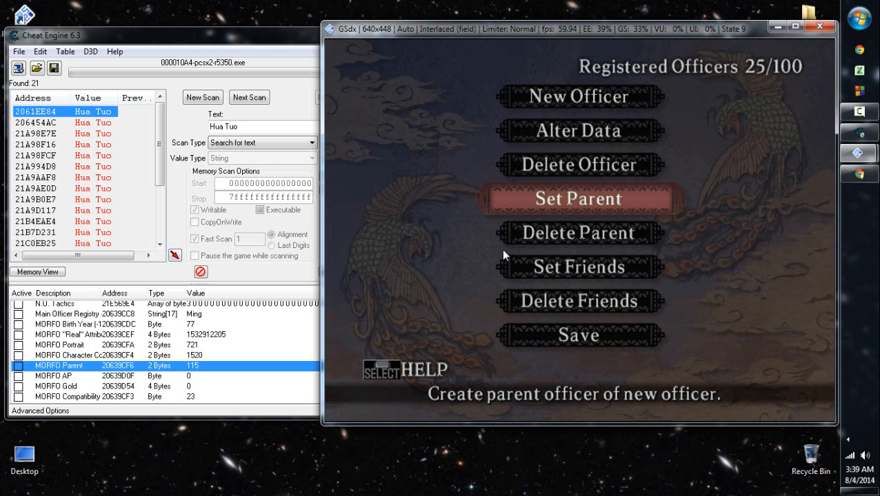
- Set the MORFO Parent value to 114 and check Ming Wei's parent in the game's Set Parent list
double_click(217, 366)
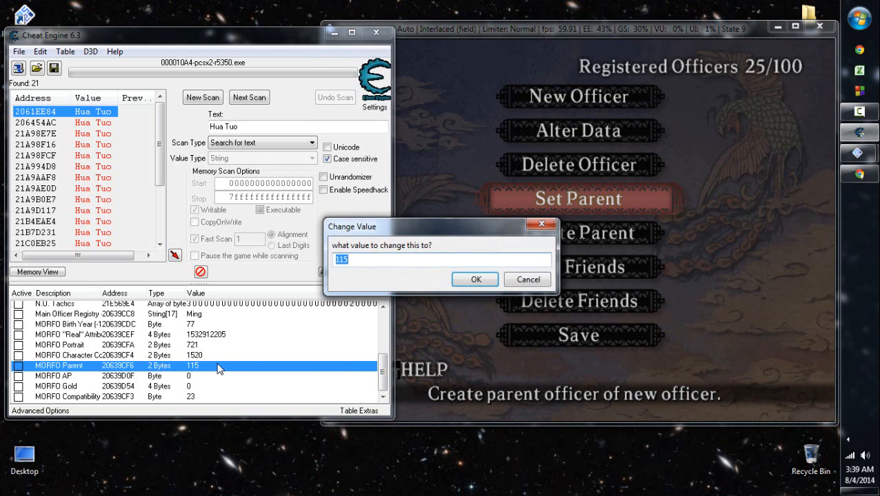
text(114)
key(Return)
click(592, 242)
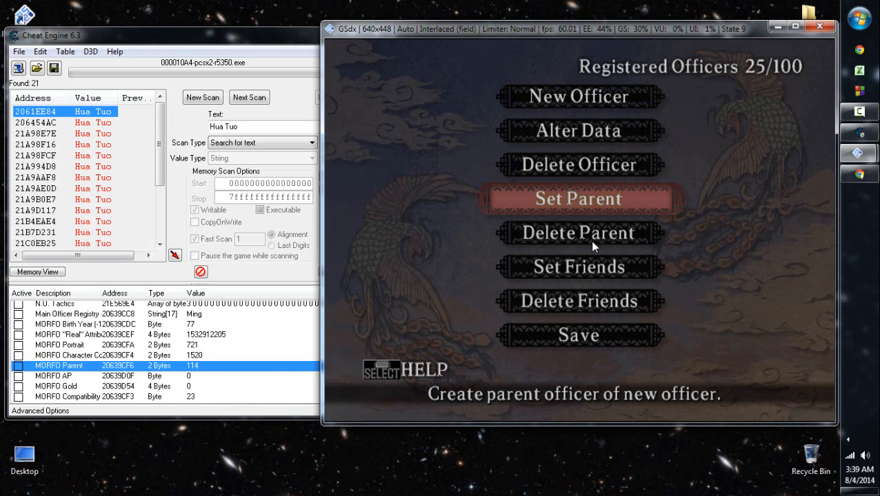
key(x)
key(z)
- Set the MORFO Parent value to 116 and check Ming Wei's parent in the game's Set Parent list
double_click(211, 367)
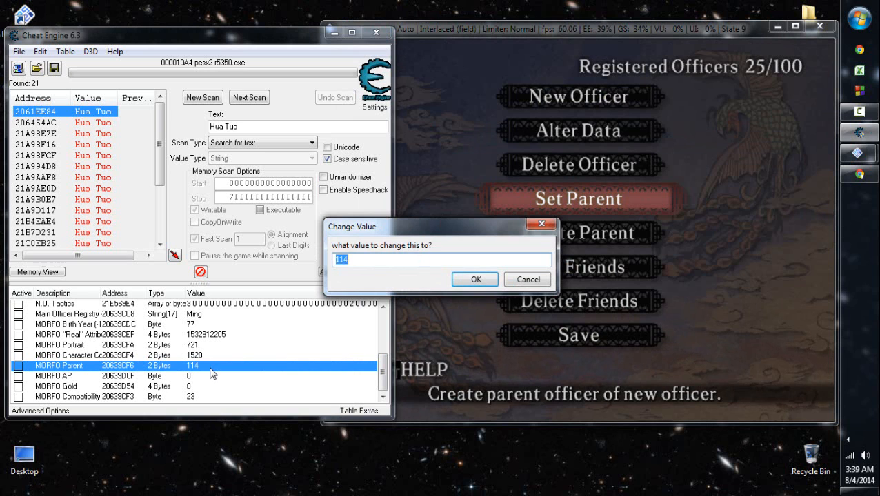
text(116)
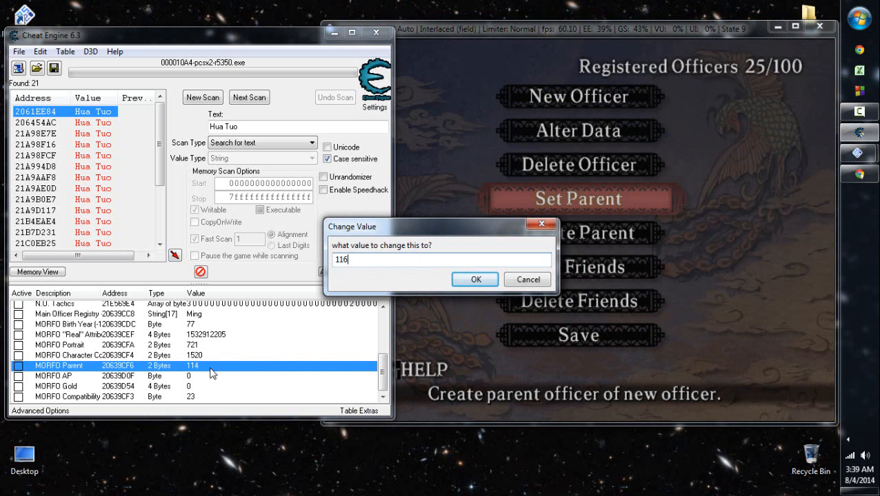
key(Return)
click(664, 240)
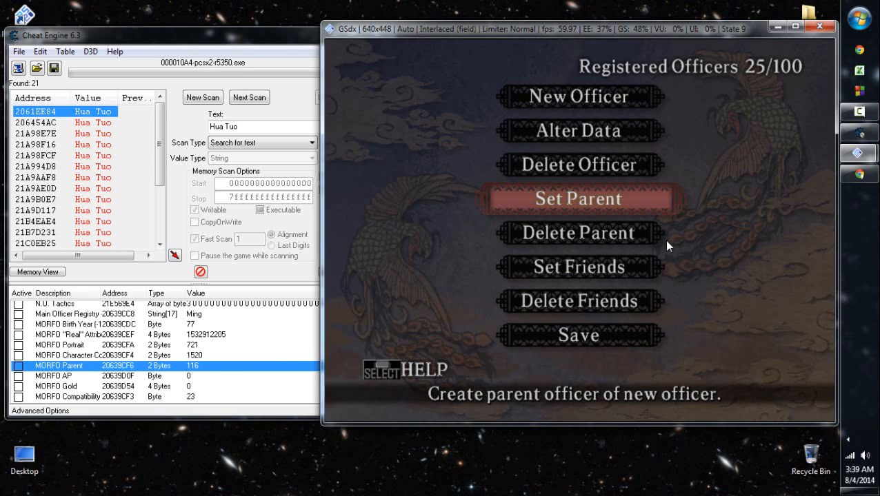
key(x)
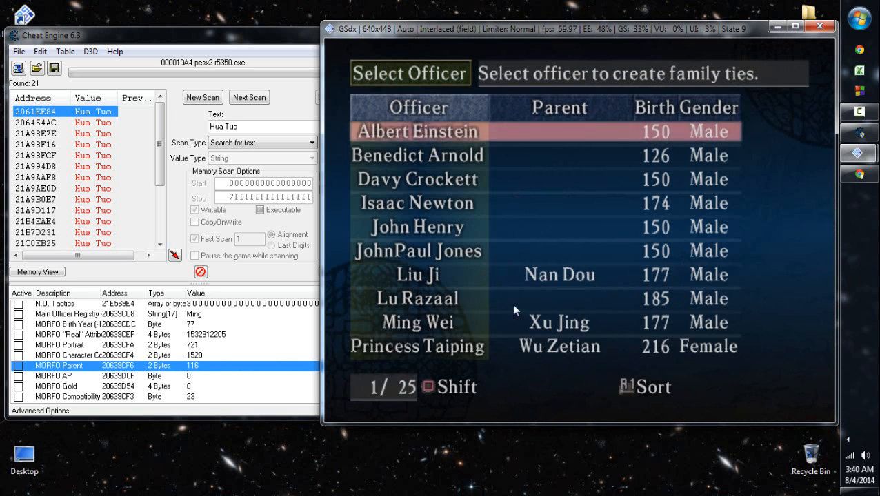
- Scan Cheat Engine for the text "Nan Dou" and browse the memory region of the found address
click(243, 369)
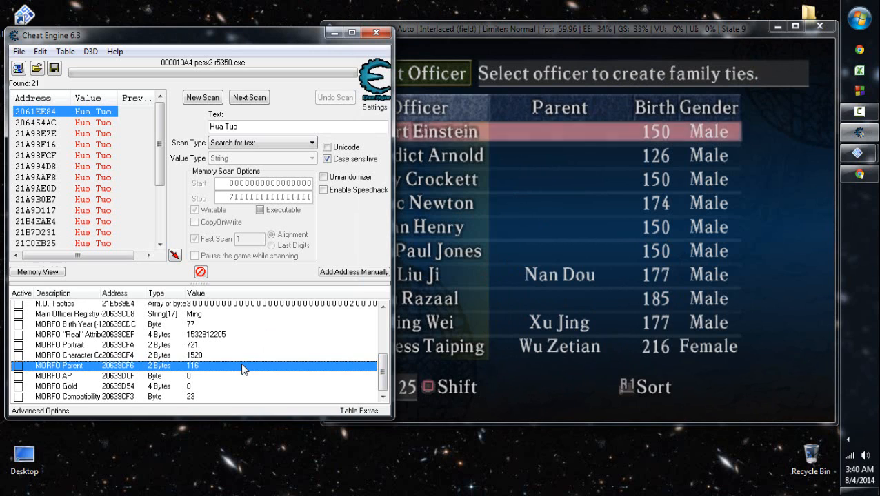
drag(245, 127, 83, 121)
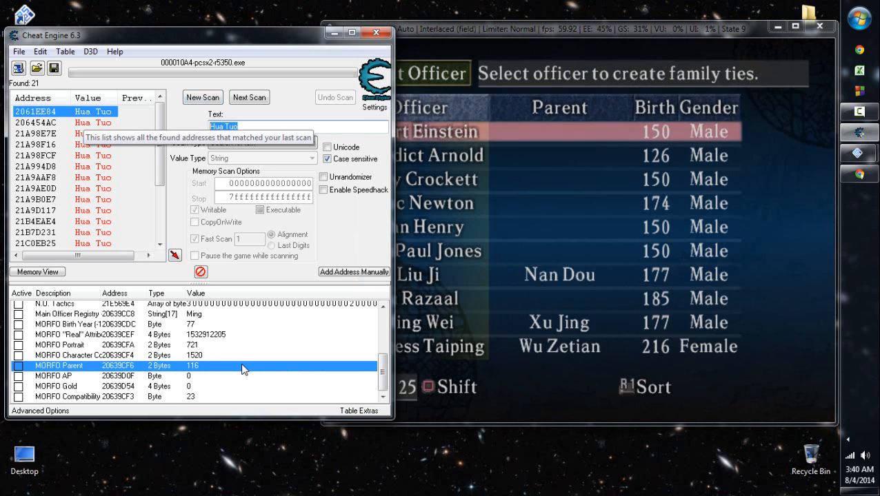
text(Nan Dou)
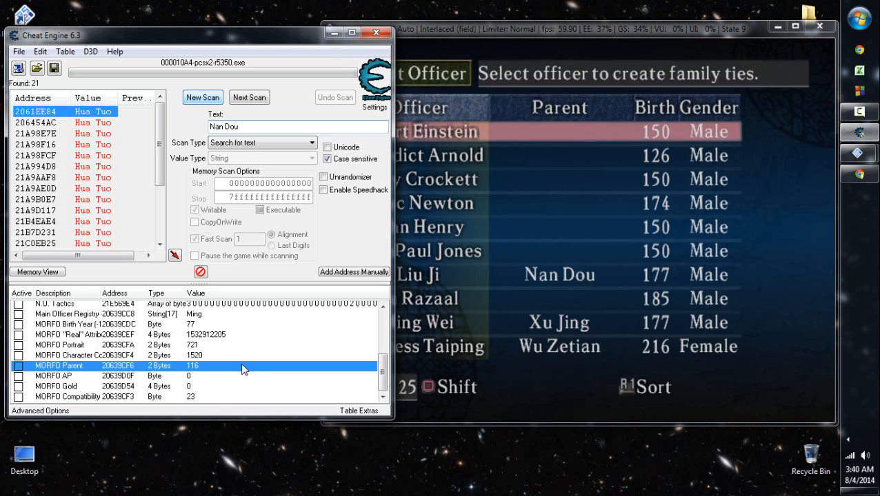
key(Return)
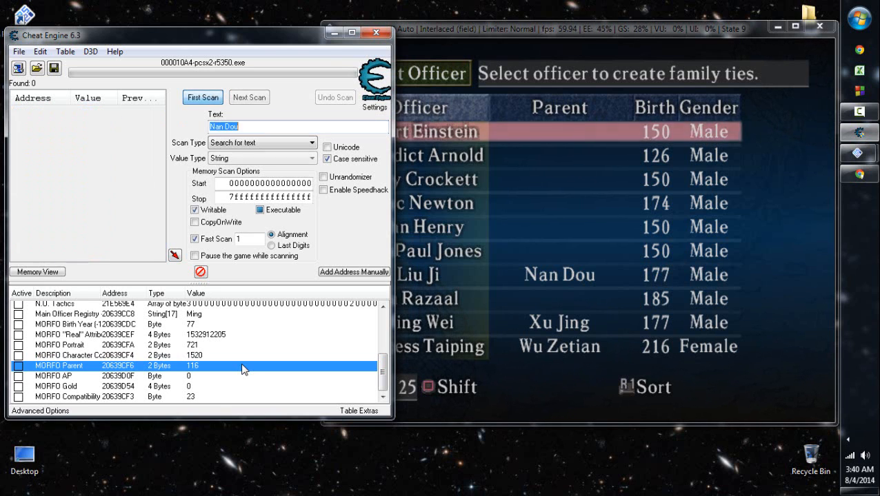
right_click(96, 112)
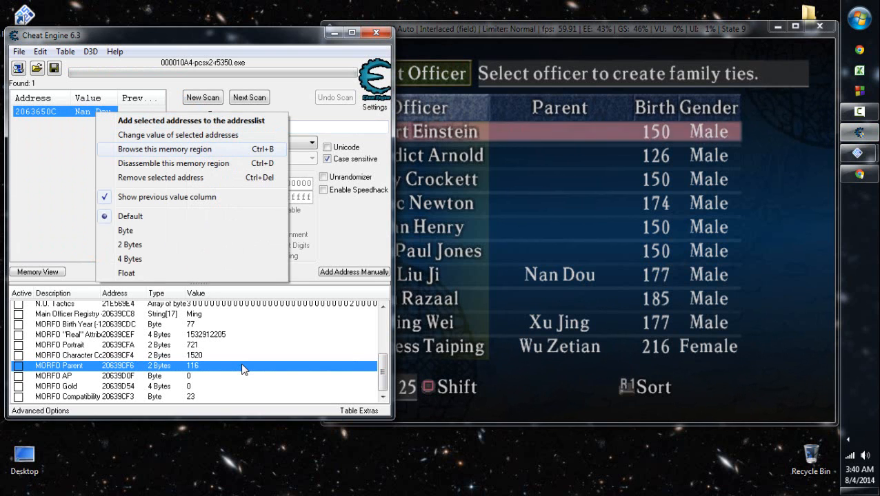
click(164, 149)
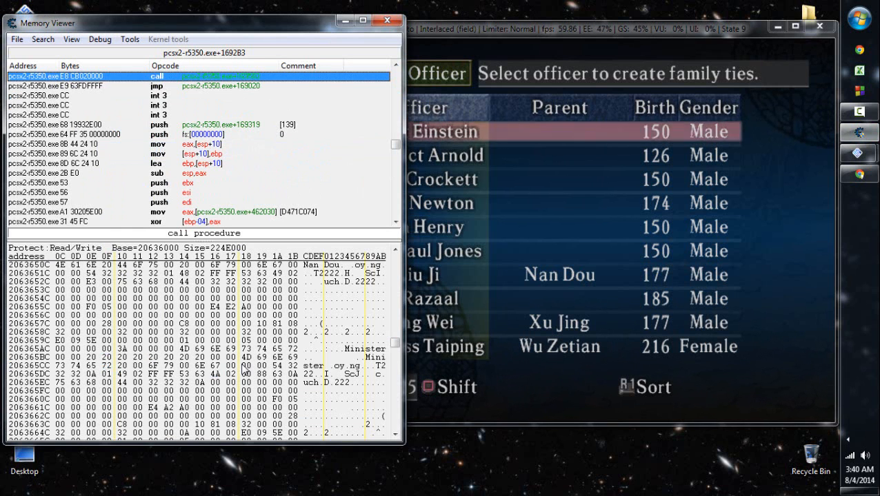
- Examine the bytes following Nan Dou's name in the memory record for an officer ID, and close the memory viewer
click(246, 274)
click(261, 273)
key(Left)
key(Right)
key(Right)
key(Right)
key(Left)
key(Left)
key(Left)
key(Left)
key(Left)
key(Left)
key(Left)
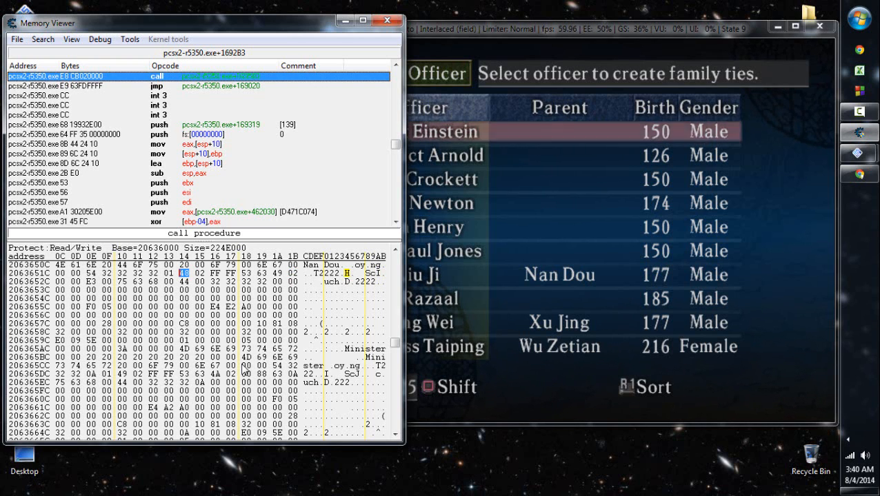
key(Right)
key(Right)
key(Right)
key(Right)
key(Right)
key(Right)
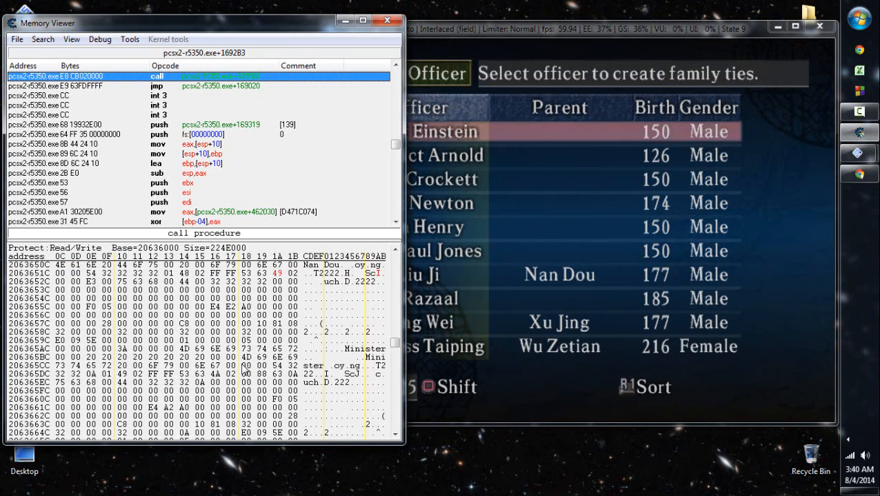
key(Right)
key(Left)
key(Left)
key(Left)
key(Left)
key(Left)
key(Left)
key(Left)
key(Right)
key(Left)
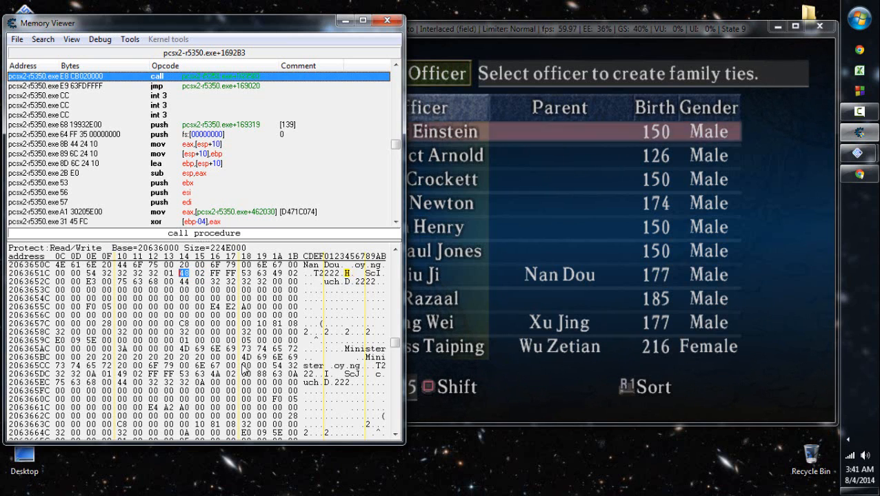
key(Right)
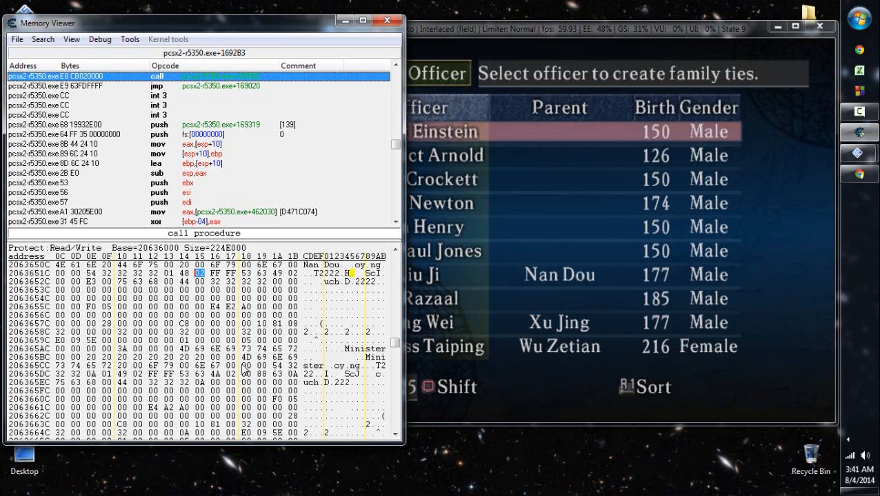
click(388, 21)
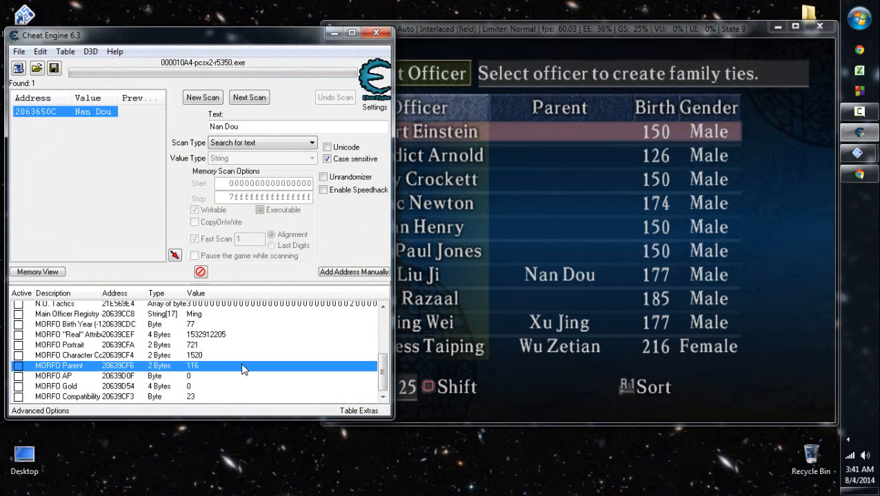
- Browse the memory region of the Main Officer Registry entry for Ming Wei and examine the neighbouring officer records
click(485, 159)
right_click(196, 315)
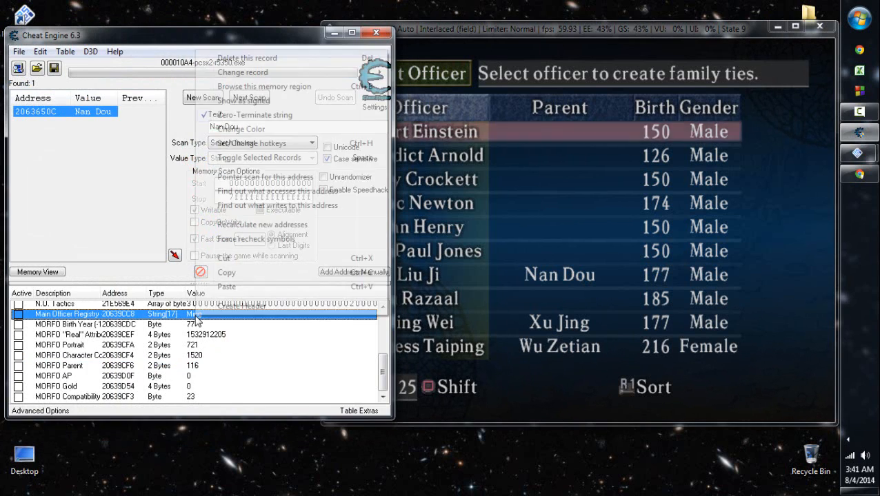
key(ctrl+b)
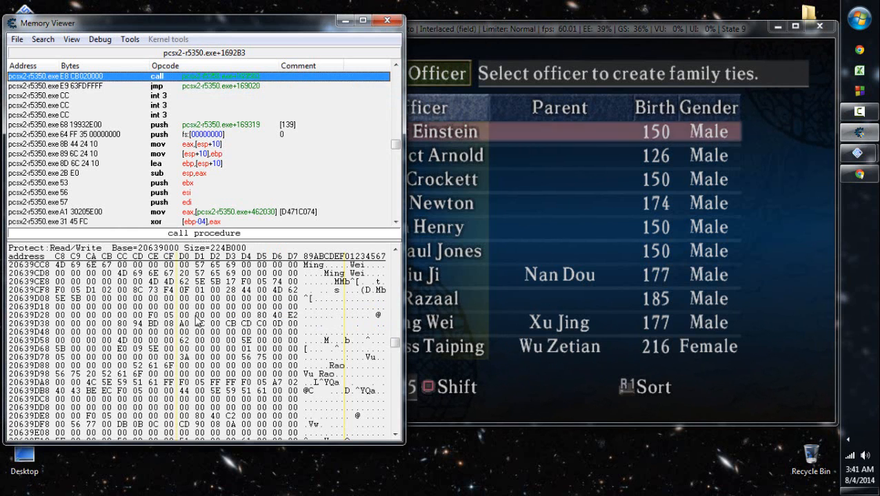
scroll(198, 321, up, 15)
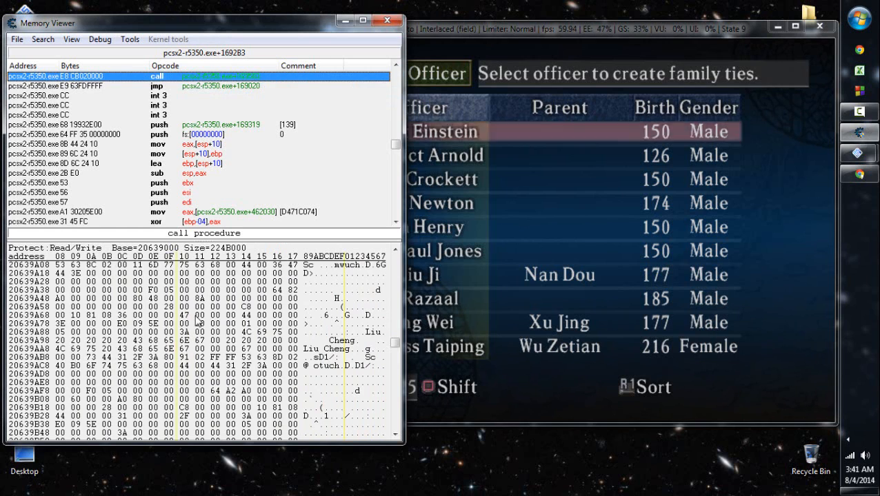
key(Left)
key(Left)
key(Left)
key(Left)
key(Left)
key(Left)
key(Left)
key(Right)
key(Right)
key(Right)
key(Right)
key(Right)
key(Right)
key(Right)
key(Right)
key(Right)
key(Right)
key(Right)
scroll(199, 321, down, 13)
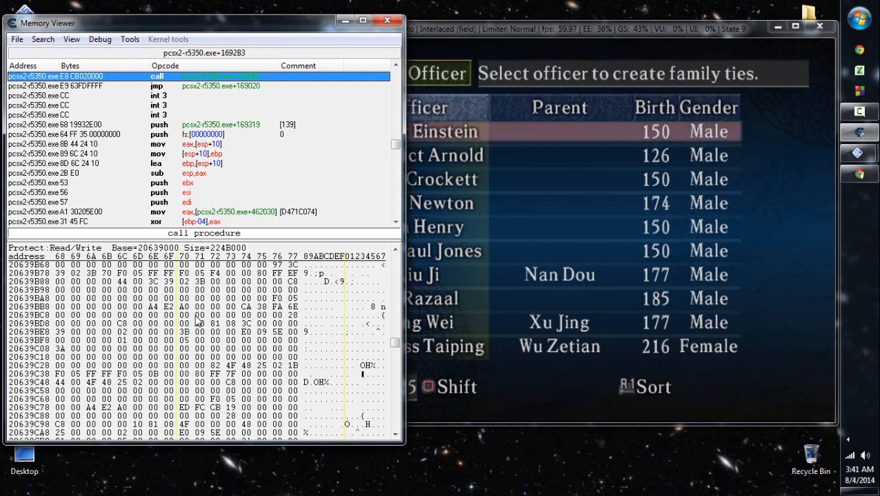
scroll(198, 321, down, 1)
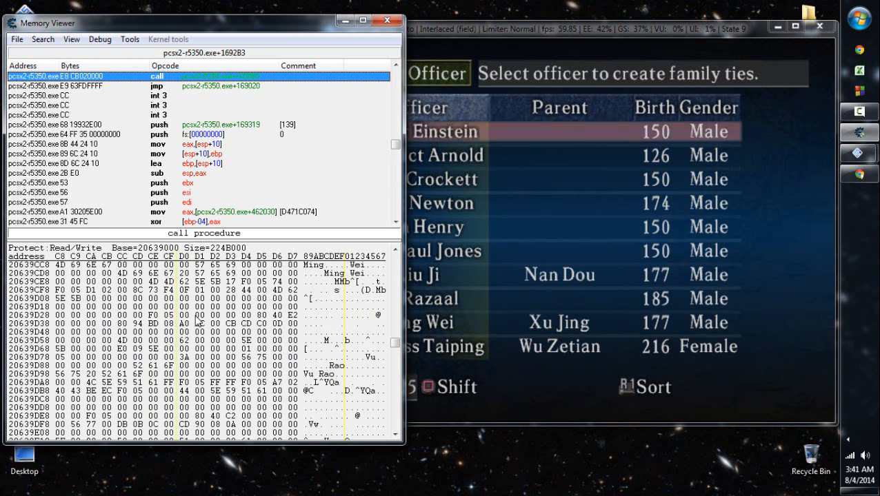
- Set Ming Wei's parent bytes at 20639CF6 to 48 02 and check his parent in the game's Set Parent list
click(154, 281)
key(Right)
key(Right)
key(Right)
key(Right)
key(Right)
key(Right)
key(Right)
key(Right)
text(4802)
click(743, 277)
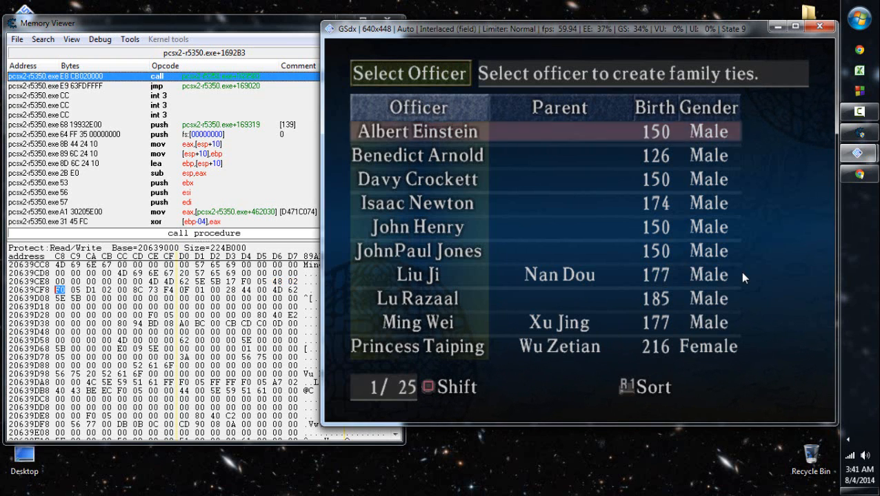
key(x)
key(z)
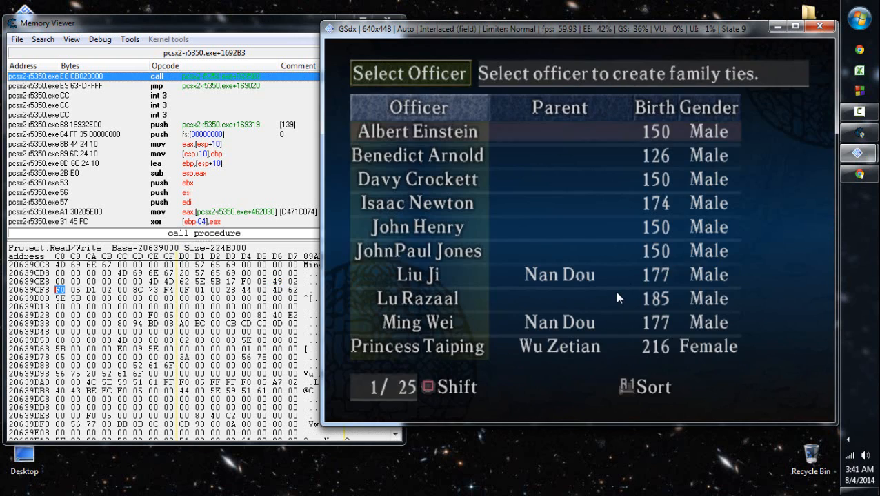
- Set Ming Wei's parent bytes to 49 02 and check his parent in the game's Set Parent list
key(x)
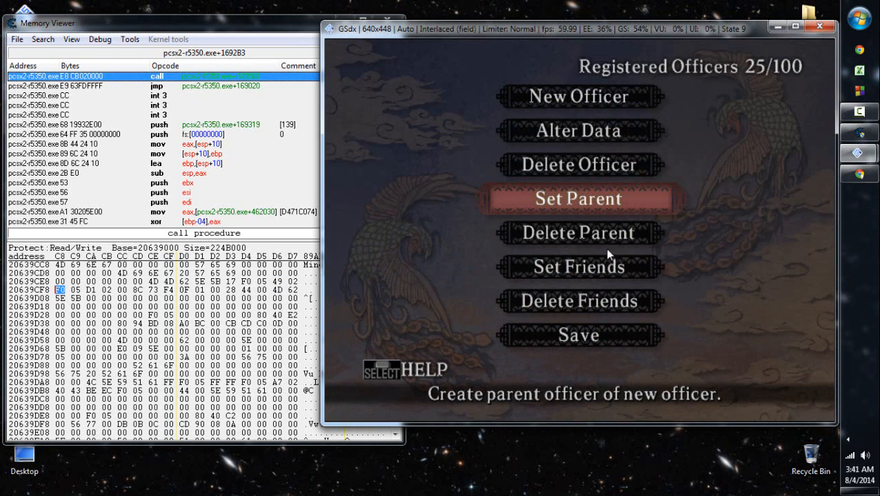
click(93, 290)
text(d1)
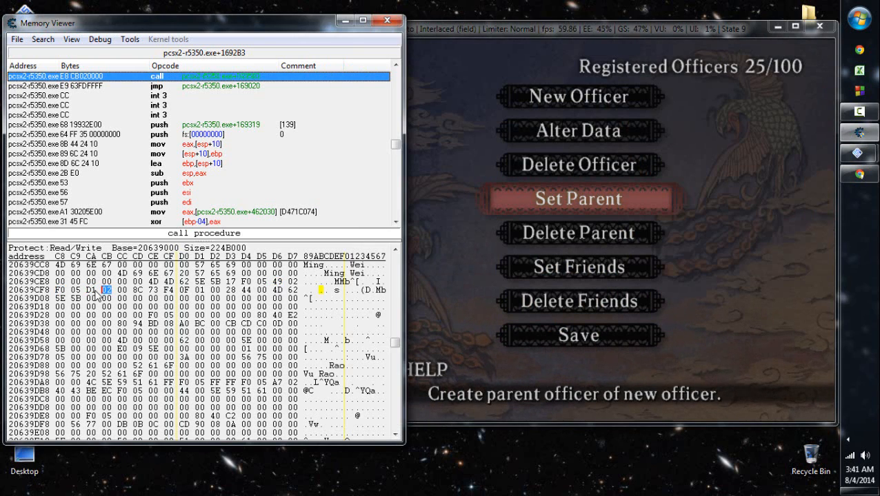
click(537, 242)
key(x)
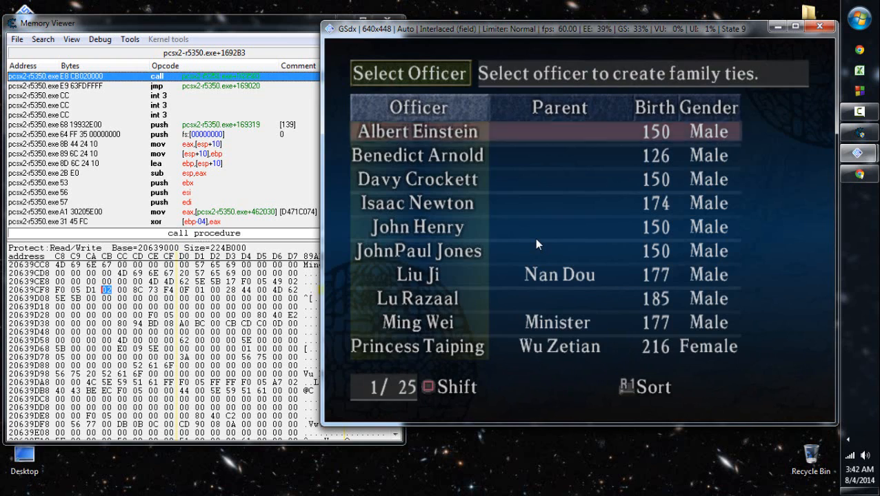
key(c)
- Set Ming Wei's parent bytes to D1 02 and check his parent in the game's Set Parent list
click(279, 286)
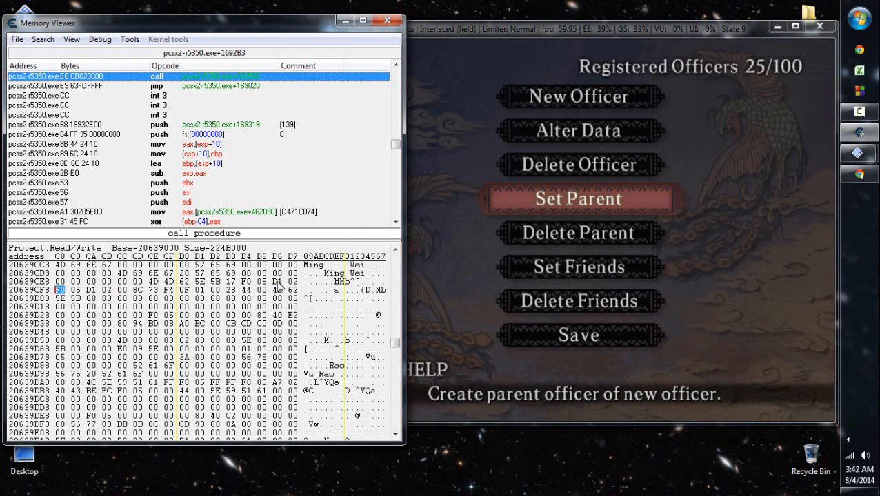
key(Right)
key(Right)
click(622, 276)
key(x)
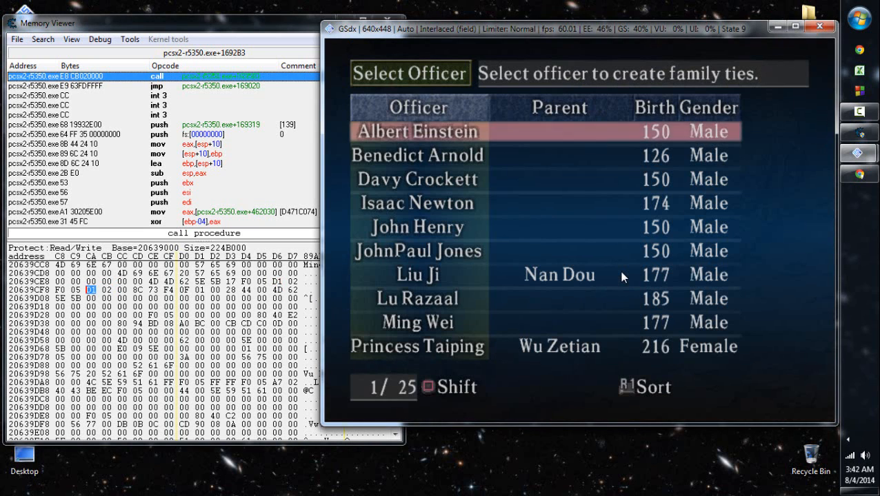
key(c)
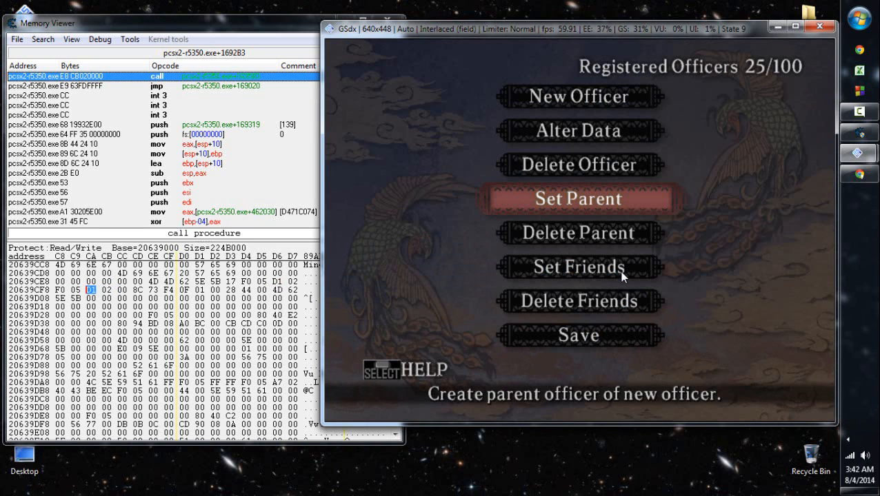
- Set Ming Wei's parent bytes at 20639CF6 to 94 02 and return to the game
click(275, 282)
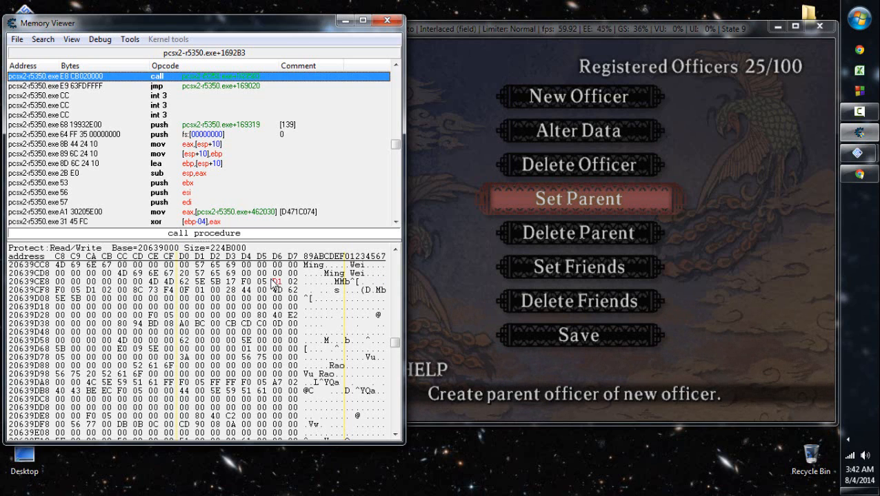
key(Right)
key(Right)
key(Right)
key(Right)
key(Right)
key(Right)
key(Left)
key(Left)
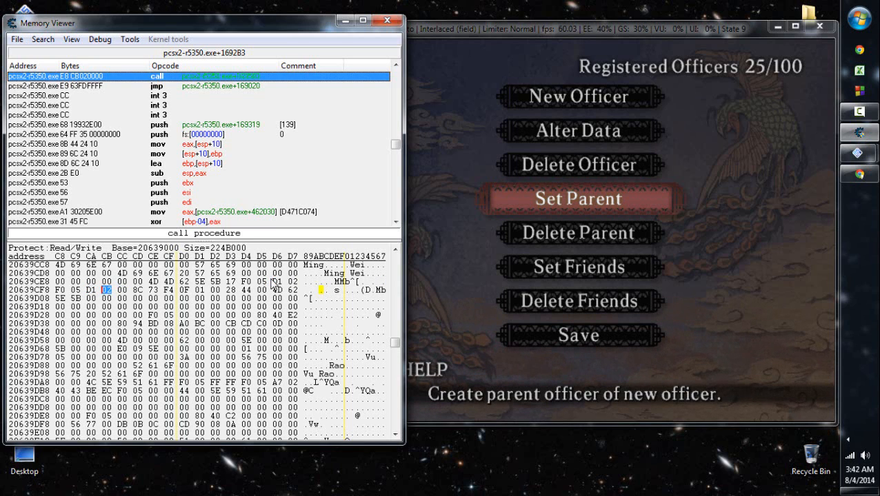
click(276, 281)
text(94)
key(Right)
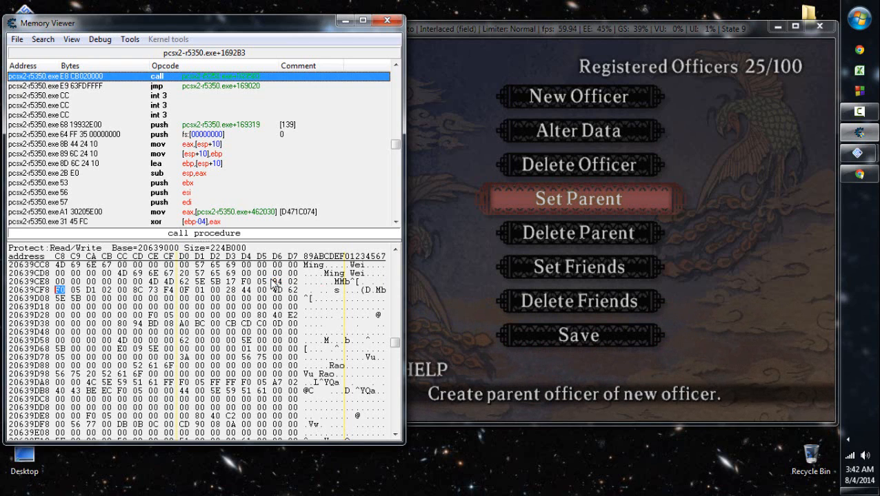
click(723, 253)
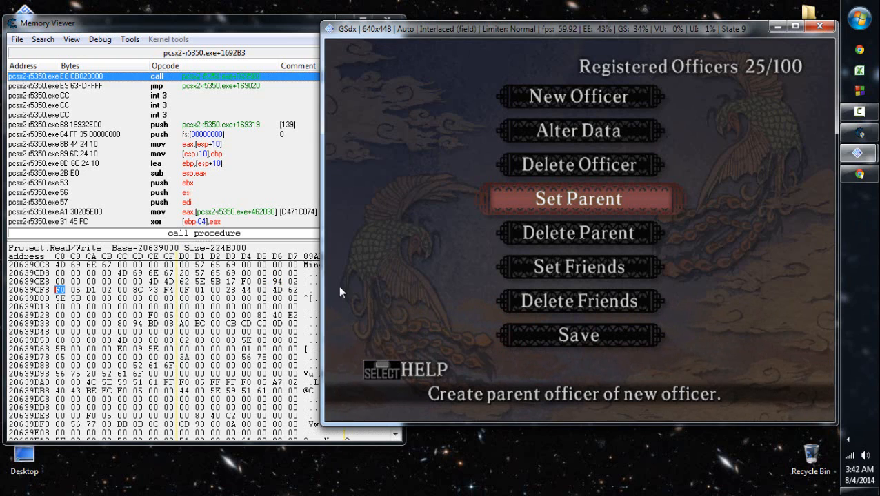
- Set Ming Wei's parent bytes at 20639CF6 to 48 02, with the game's Set Parent menu ready for checking
click(277, 282)
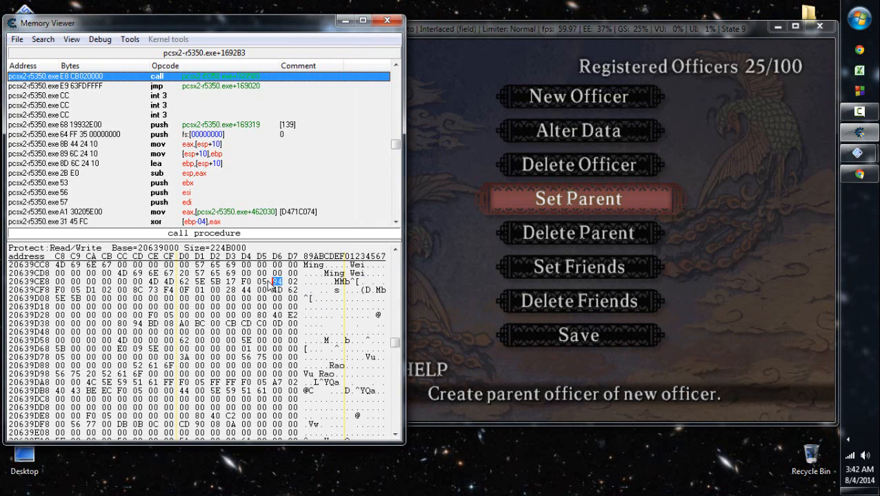
text(48)
key(Right)
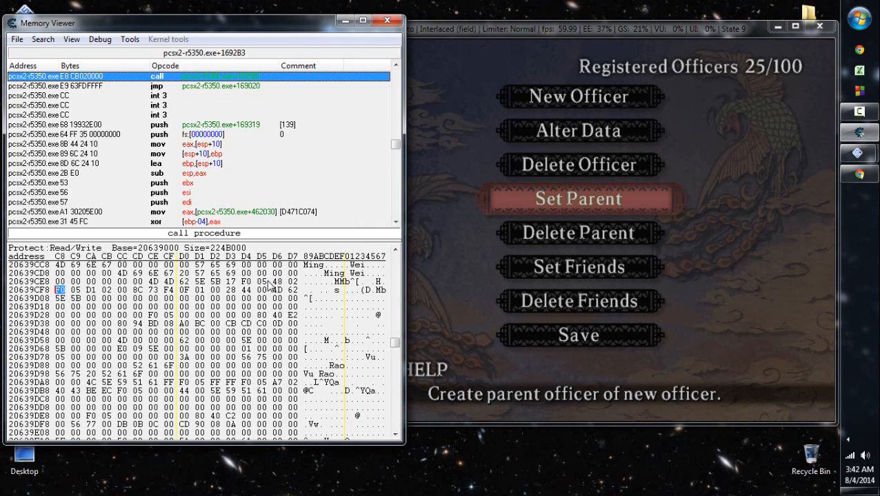
click(684, 208)
key(z)
key(x)
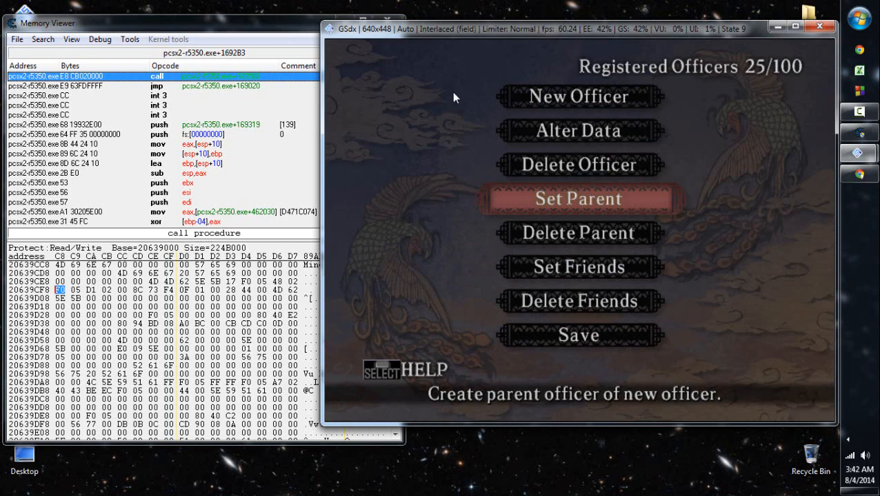
- Check the MORFO Parent value in the address list and reopen the memory region of the Main Officer Registry entry
click(259, 15)
click(269, 28)
click(386, 19)
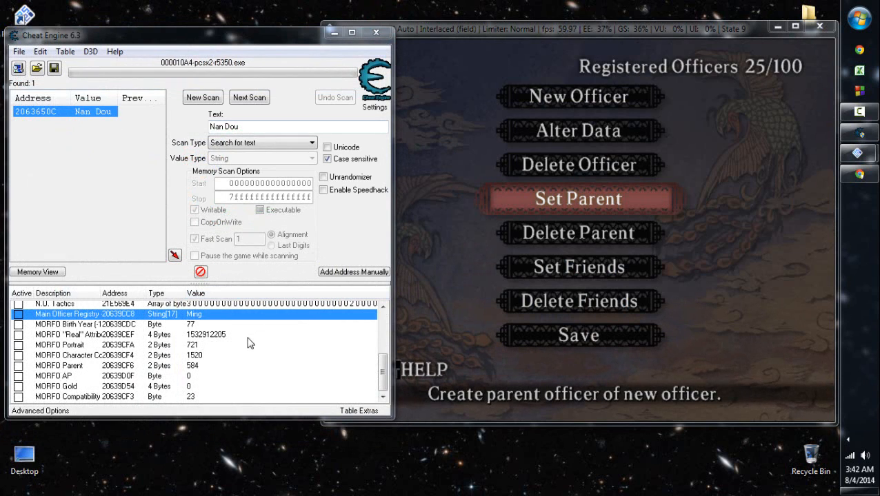
click(196, 367)
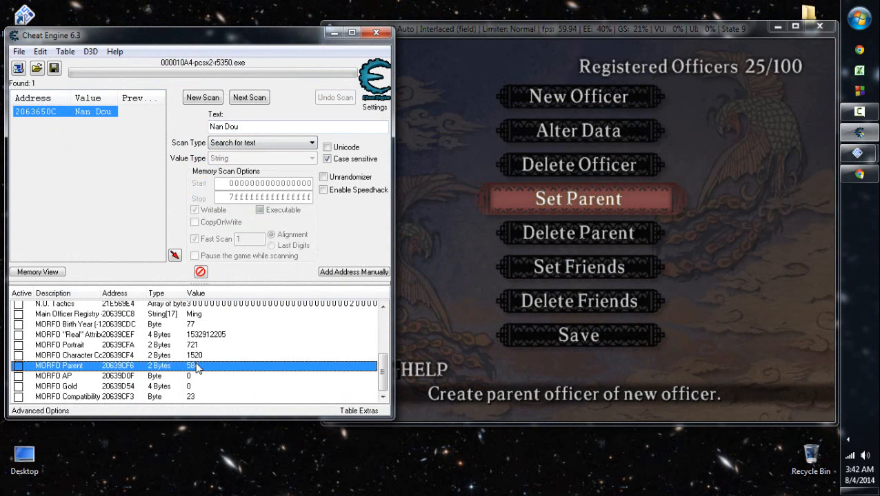
right_click(199, 315)
click(268, 87)
click(60, 290)
- Move to the Save option in the game's officer registration menu
click(654, 211)
key(Down)
key(Down)
key(Down)
key(Down)
key(Return)
key(Return)
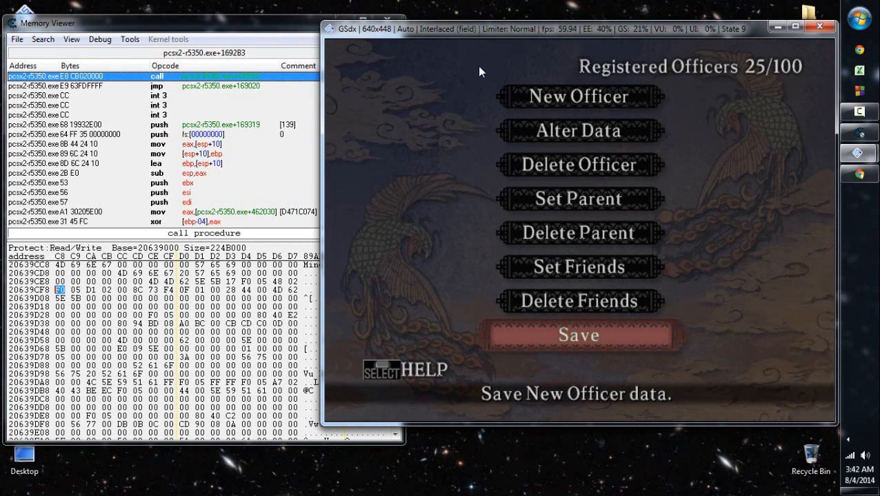
- Run a new case-sensitive text scan of the game's memory for Hua Tuo
click(308, 27)
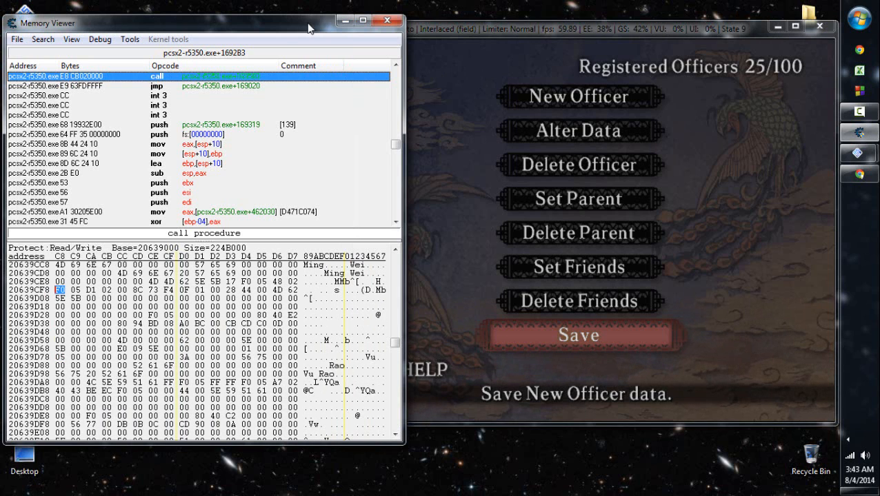
click(387, 20)
double_click(245, 126)
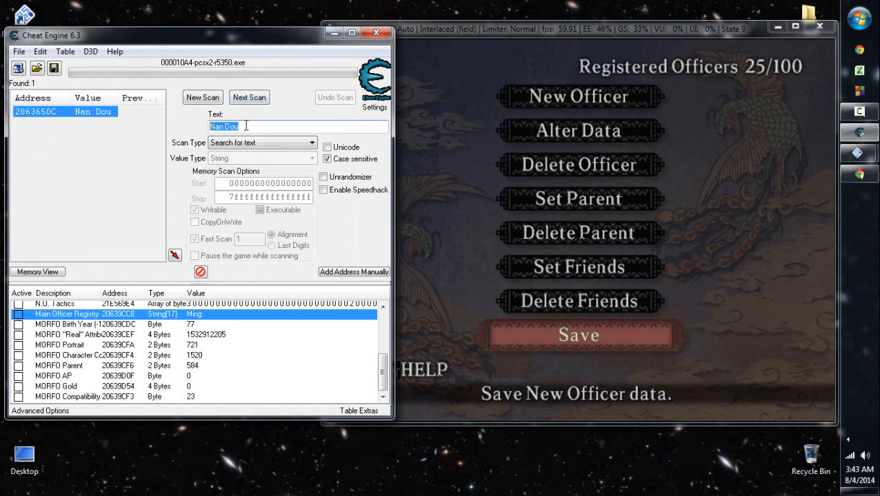
text(Hua Tuo)
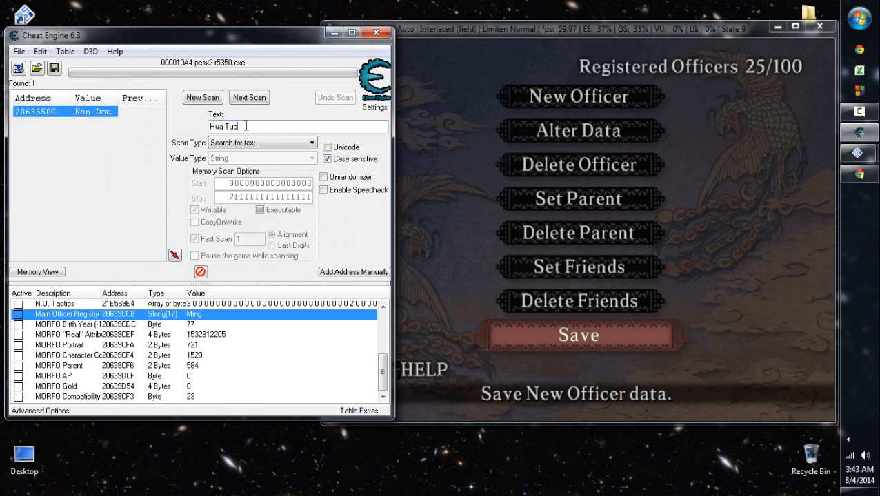
key(alt+n)
key(Return)
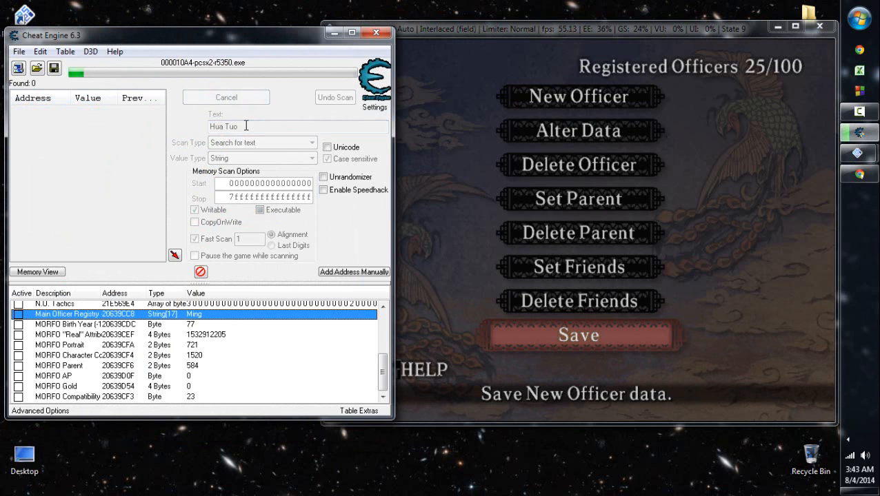
- Examine the officer data bytes after Hua Tuo's name in the memory region of the first found address, 2061EE84
key(shift+Tab)
key(Down)
key(Menu)
key(Down)
key(Return)
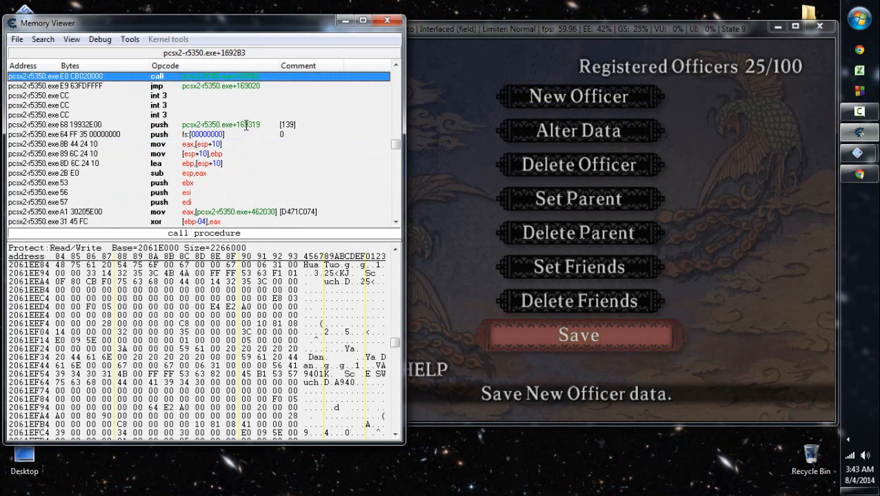
key(Left)
key(Left)
key(Left)
key(alt+Tab)
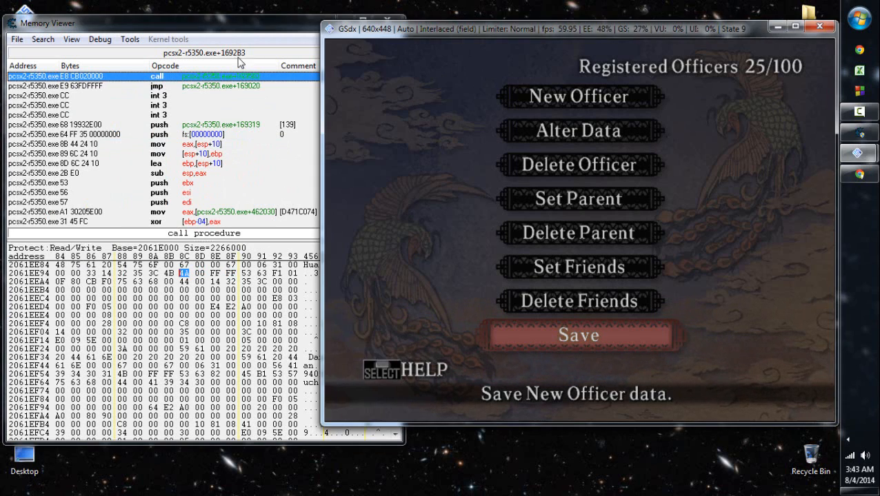
click(251, 23)
click(345, 21)
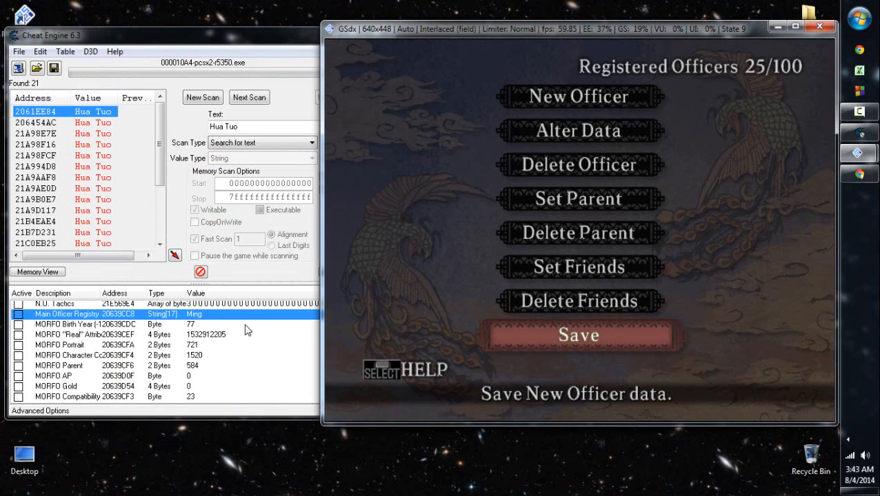
- Set the MORFO Parent value at 20639CF6 to 74 and check Ming Wei's parent in the game's Set Parent list
double_click(192, 366)
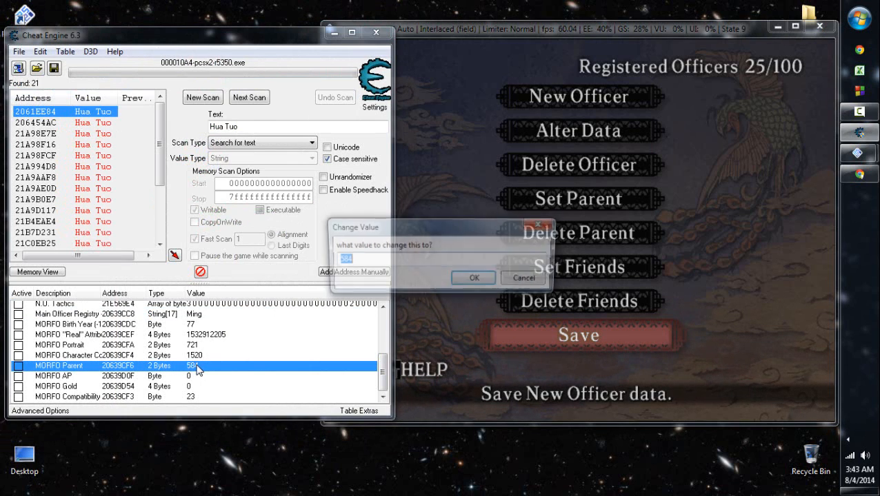
text(74)
key(Return)
click(679, 309)
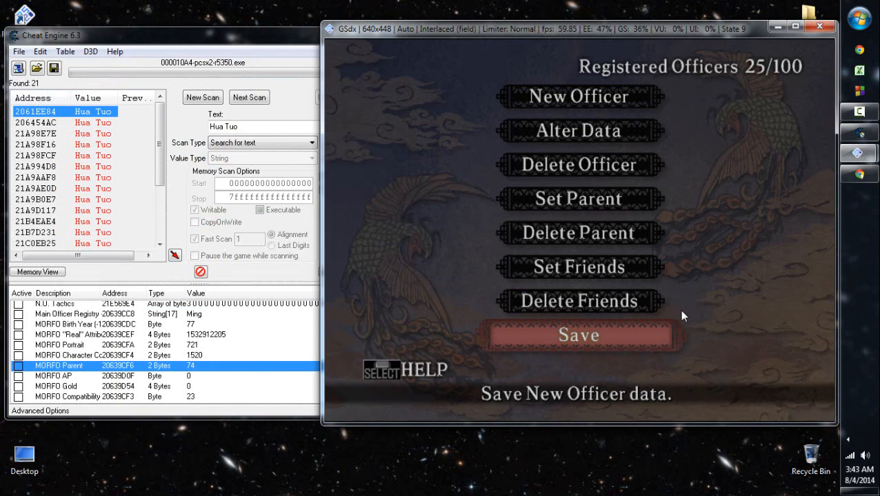
key(Up)
key(Up)
key(Up)
key(Up)
key(Return)
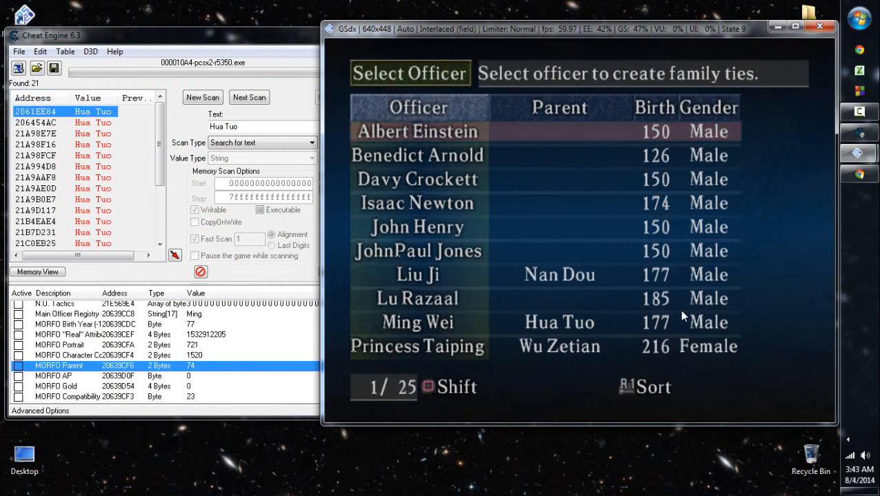
key(Escape)
key(Up)
key(Up)
key(Up)
key(Down)
key(Down)
key(Down)
key(Return)
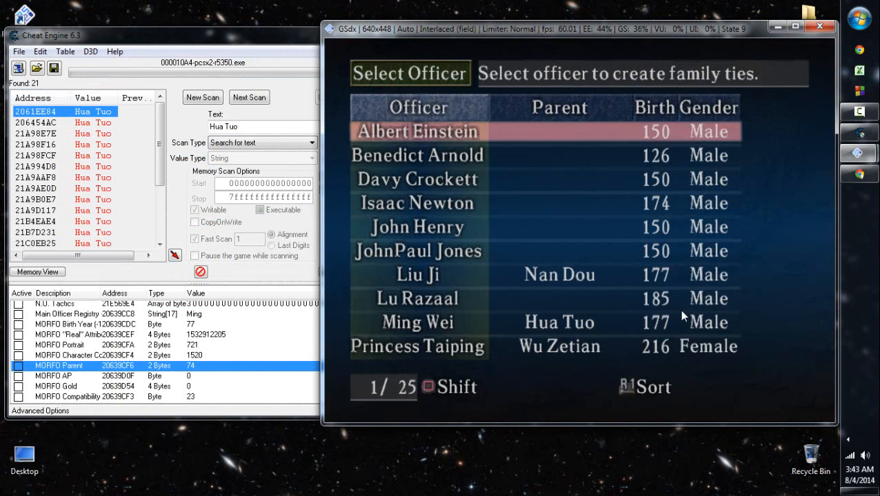
- Save the New Officer data to the memory card in slot 1
key(Escape)
key(Up)
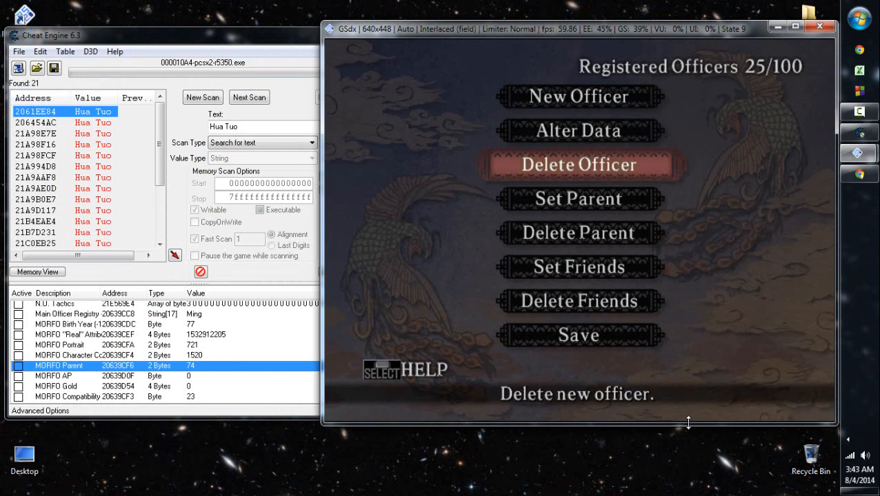
key(Up)
key(Up)
key(Up)
key(Return)
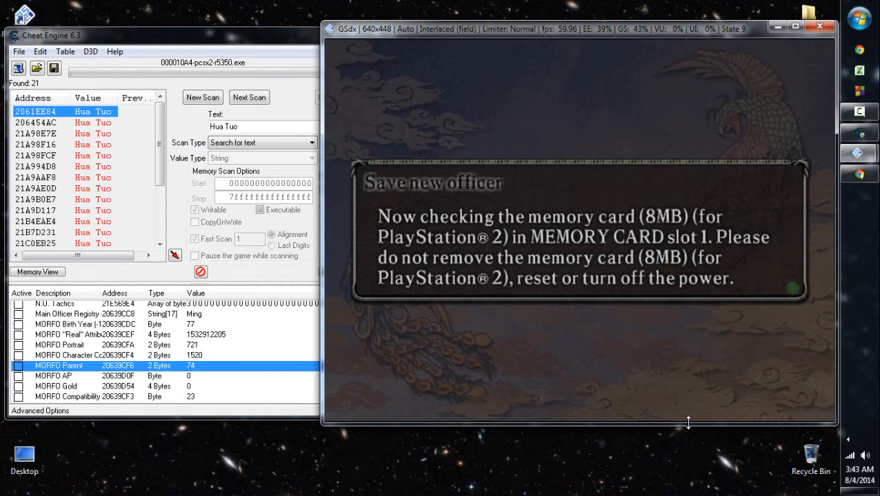
key(Left)
key(Return)
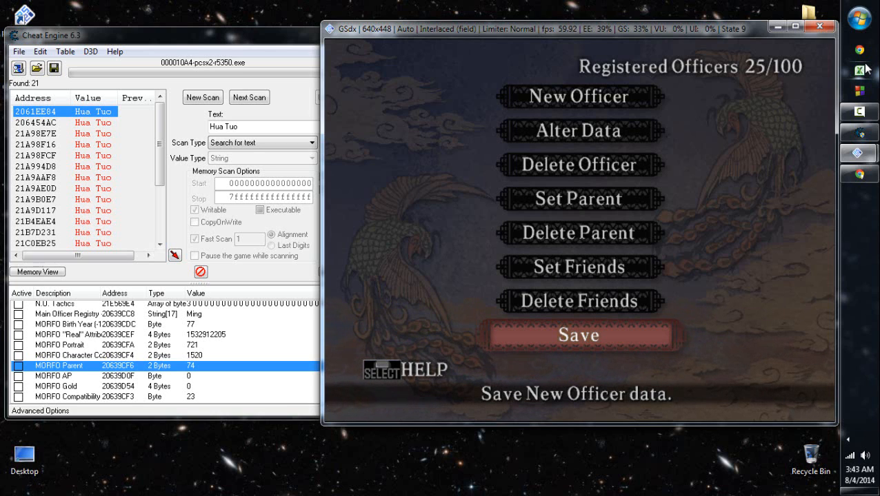
- Switch to Chrome, search Google for cao cao, and open his Wikipedia article in a maximized window
click(859, 51)
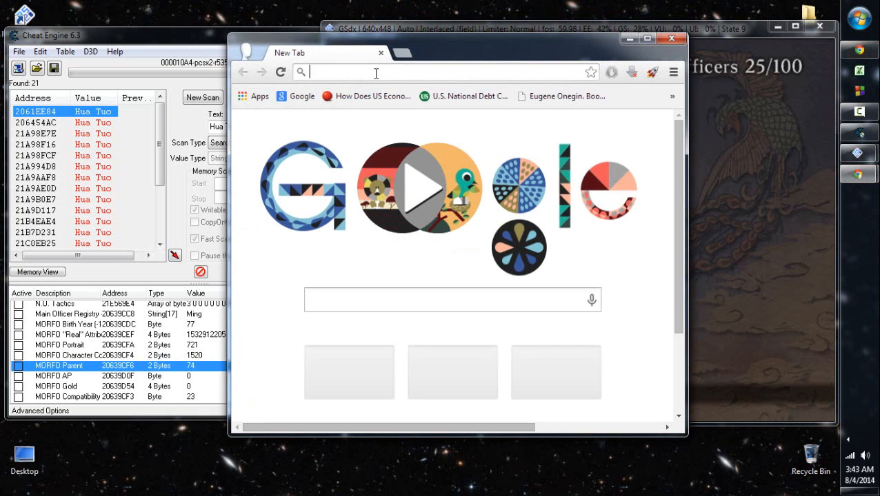
text(cao cao)
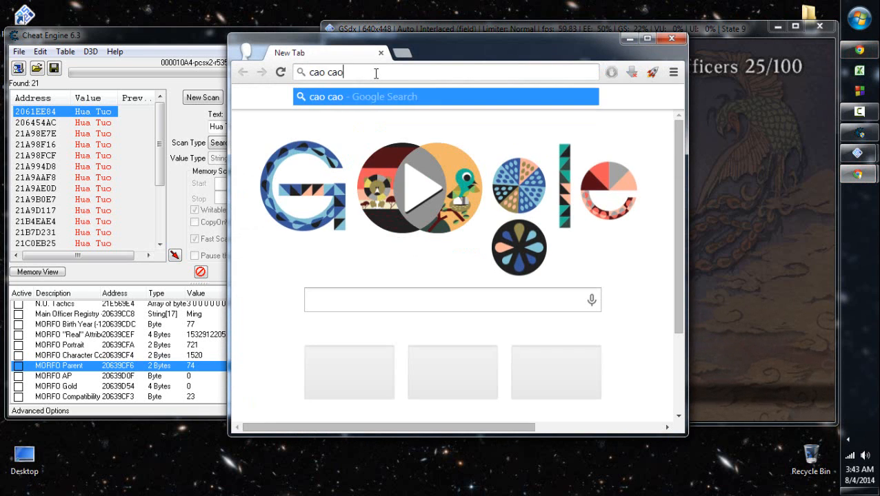
key(Return)
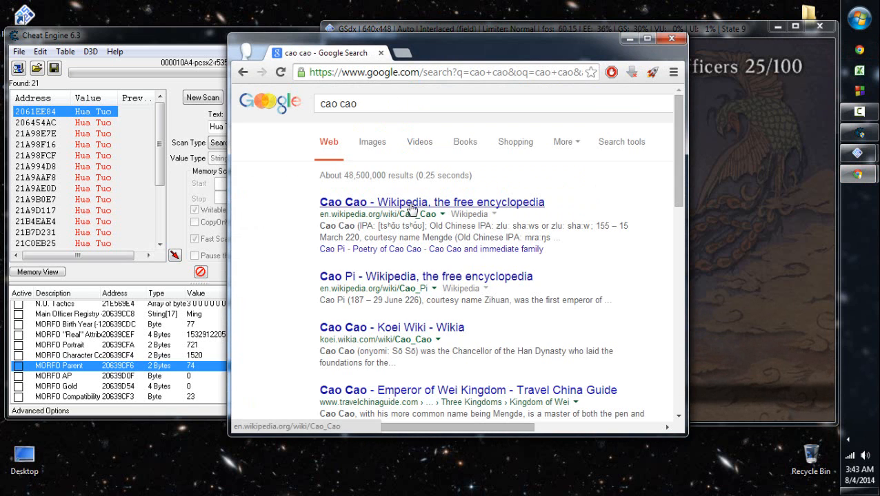
click(412, 208)
double_click(518, 55)
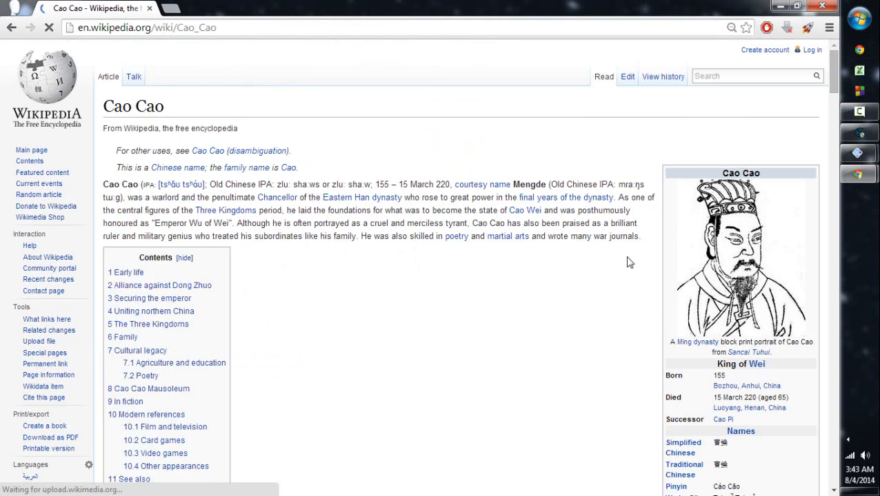
- Read about Cao Cao's father in the Early life section and open the linked Cao Song and Cao Teng articles in new tabs
scroll(319, 230, down, 5)
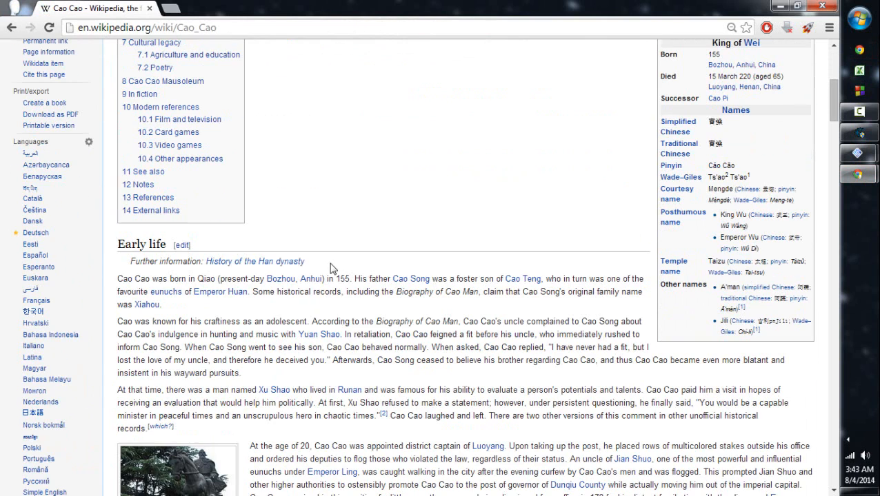
drag(151, 278, 241, 278)
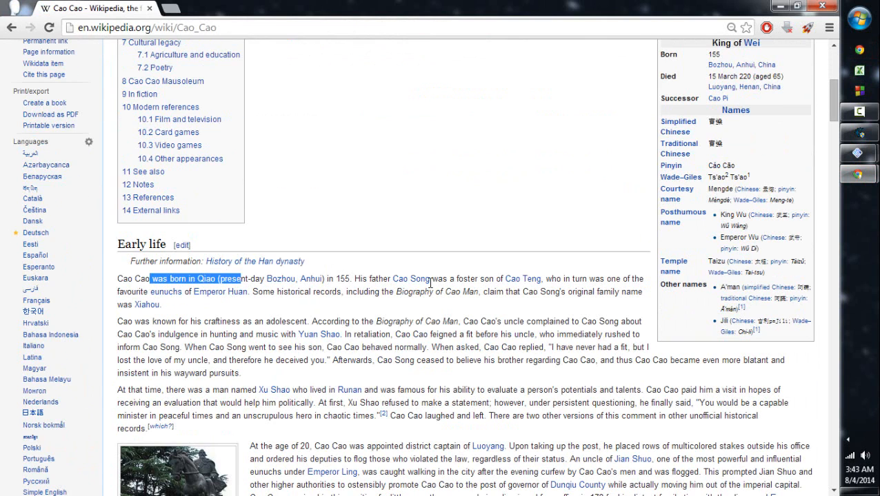
click(422, 289)
drag(454, 279, 393, 279)
middle_click(412, 280)
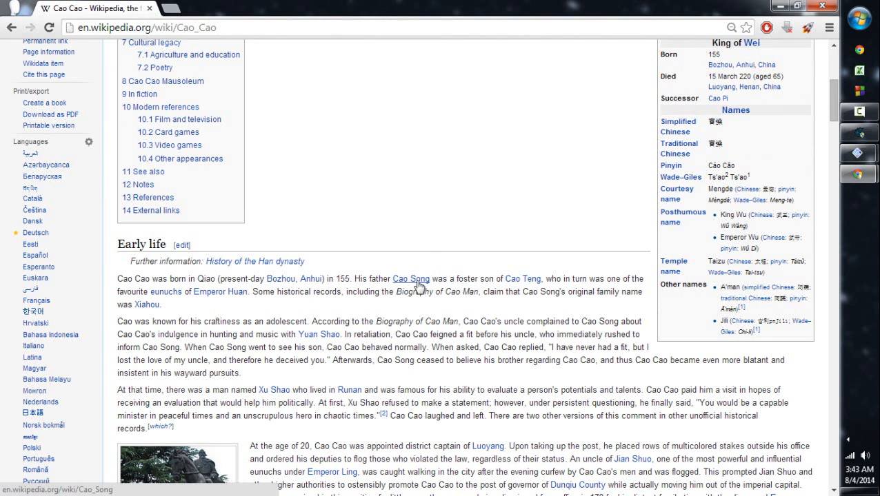
middle_click(535, 280)
click(348, 8)
click(397, 9)
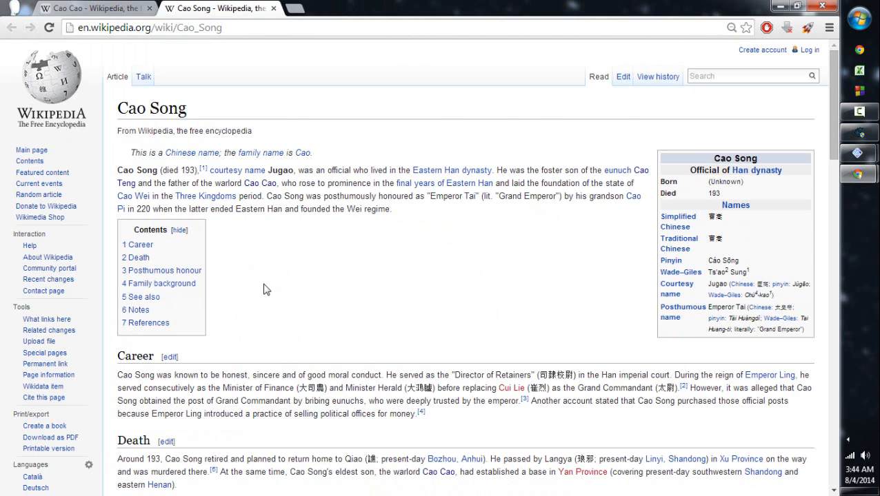
- Read the Career section of the Cao Song article, including the passage about bribing eunuchs
scroll(267, 290, down, 2)
drag(193, 246, 361, 257)
click(390, 260)
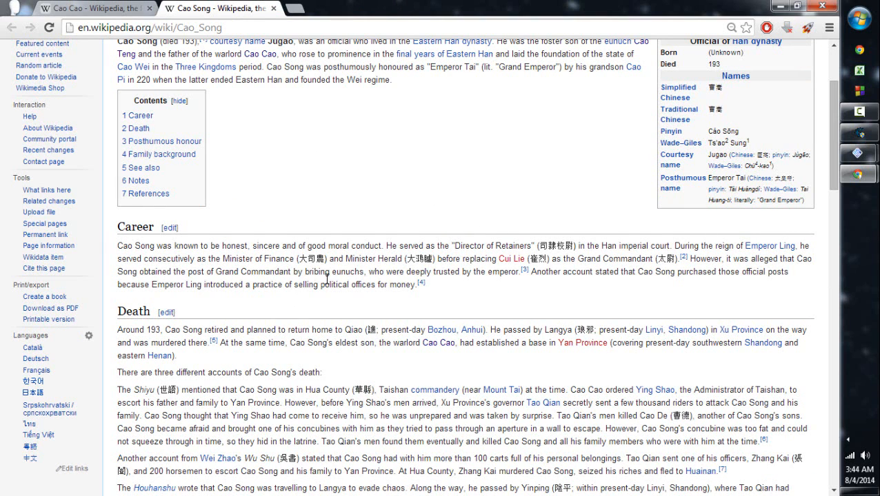
drag(304, 272, 404, 271)
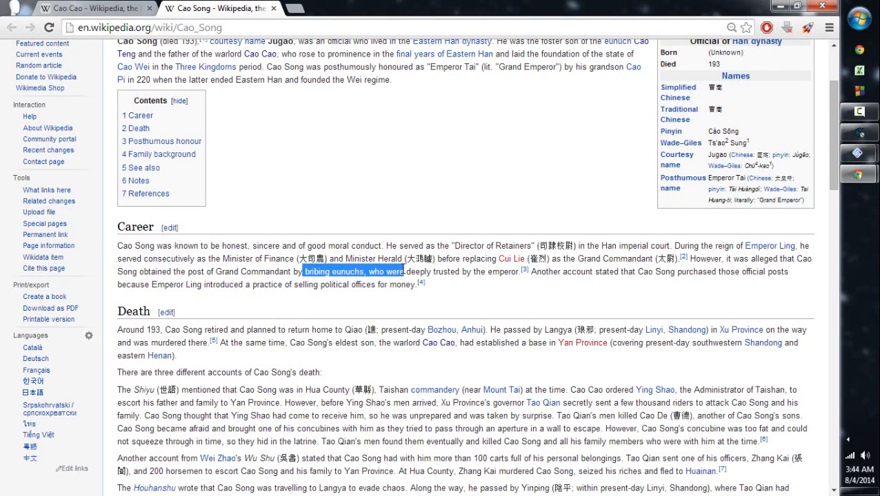
click(502, 273)
drag(502, 273, 455, 279)
click(617, 290)
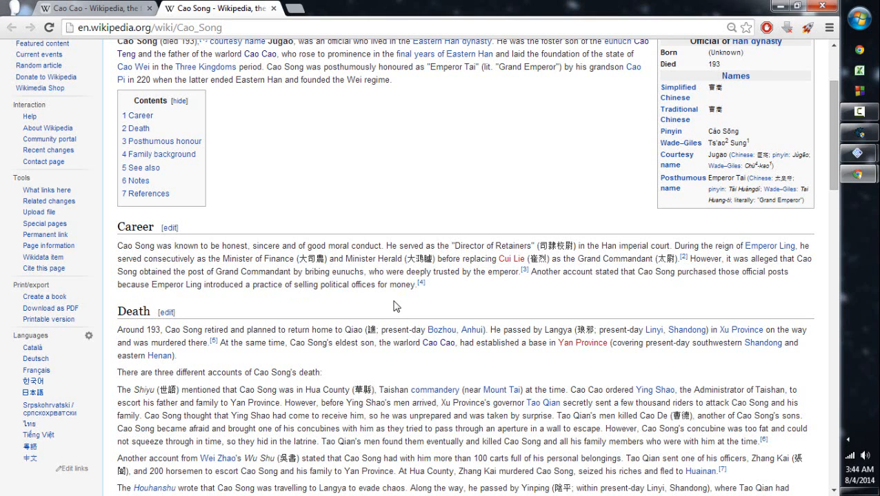
- Read the Death section of the Cao Song article, covering his retirement around 193 and the accounts of his murder
scroll(395, 306, down, 3)
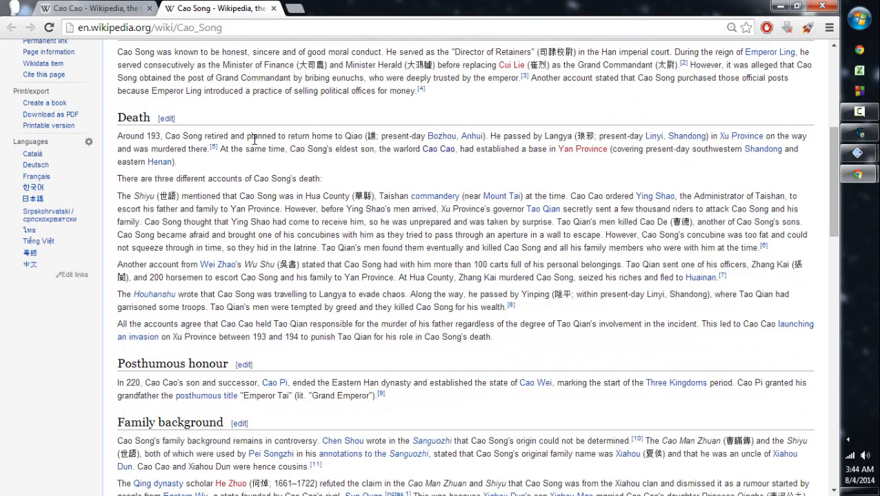
scroll(253, 137, up, 5)
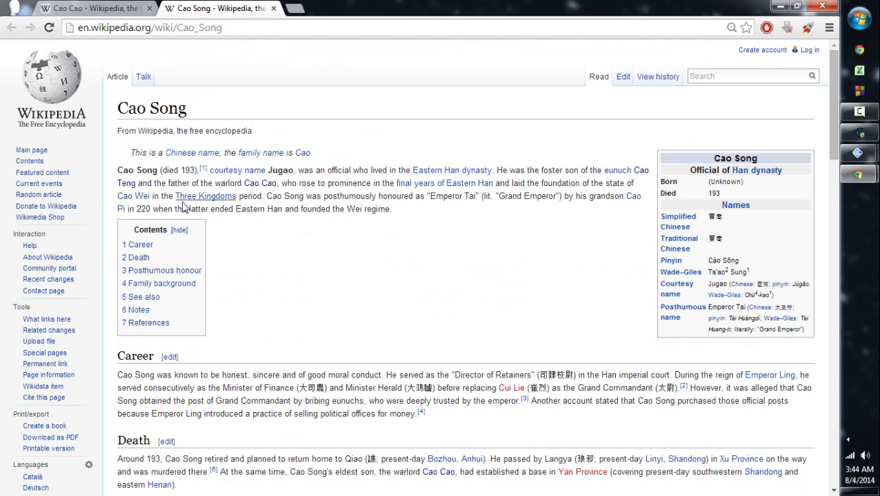
scroll(183, 208, down, 2)
drag(204, 330, 244, 328)
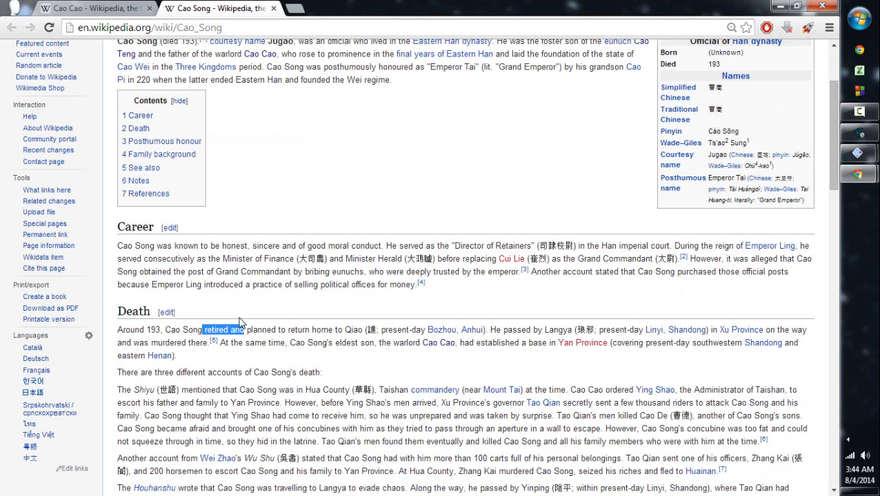
click(199, 324)
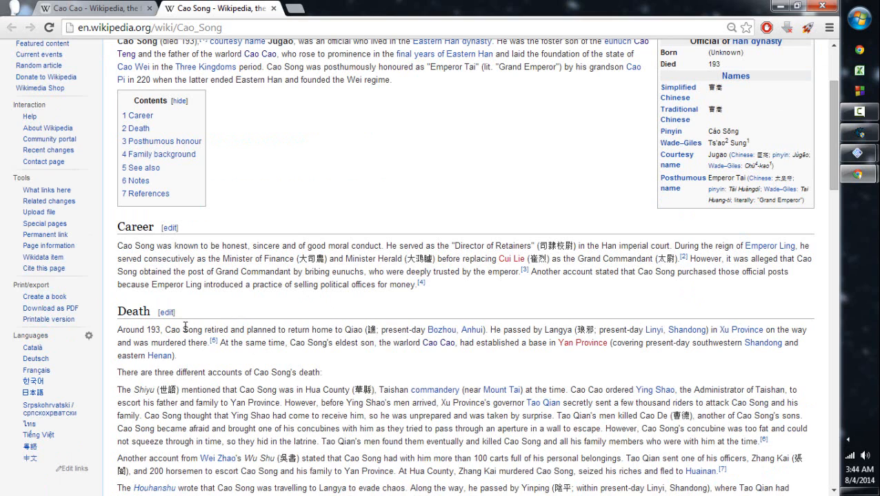
drag(183, 330, 220, 329)
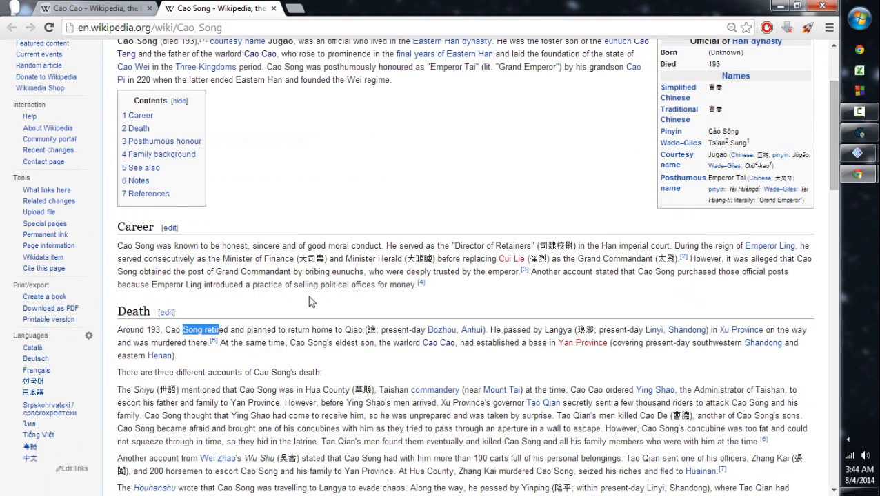
scroll(429, 268, up, 1)
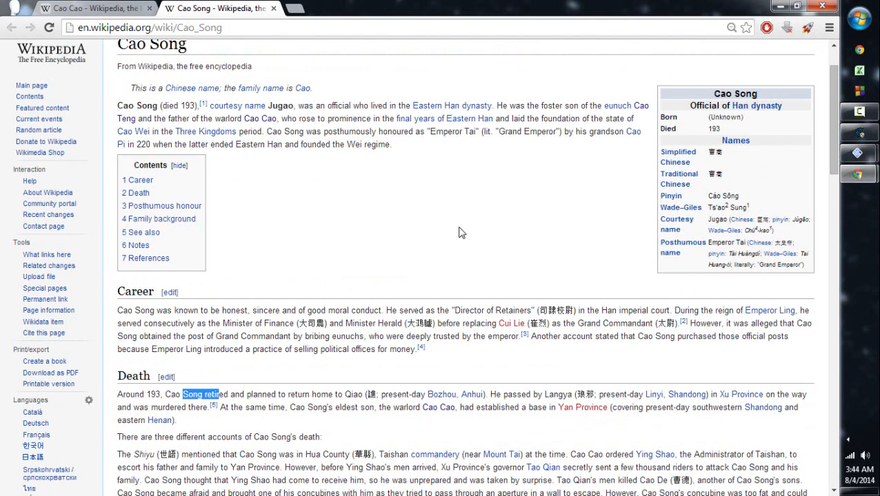
scroll(448, 214, down, 2)
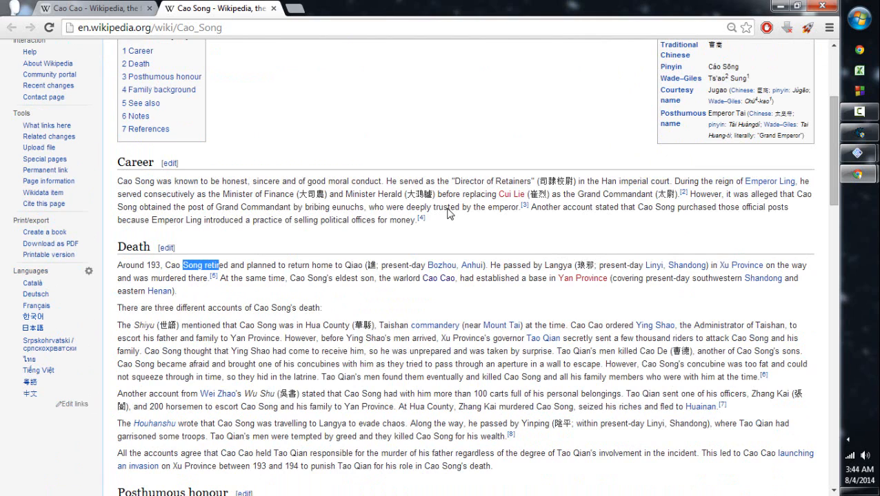
scroll(449, 214, up, 1)
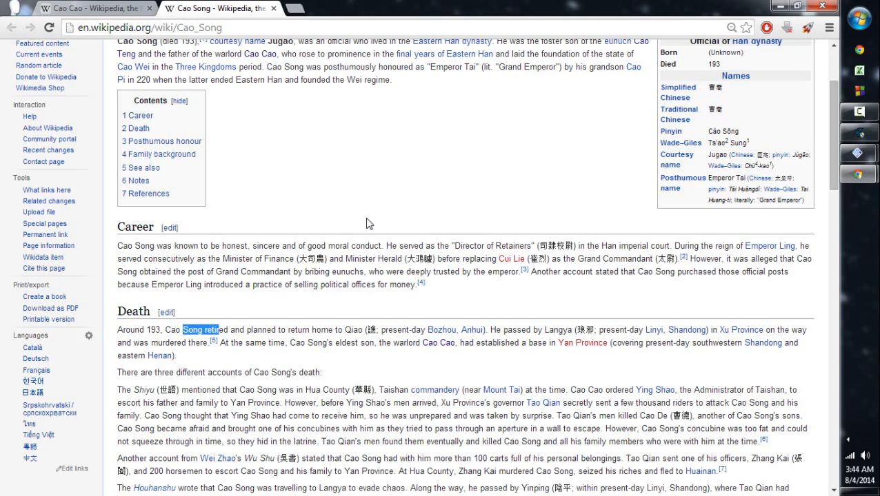
scroll(428, 295, down, 3)
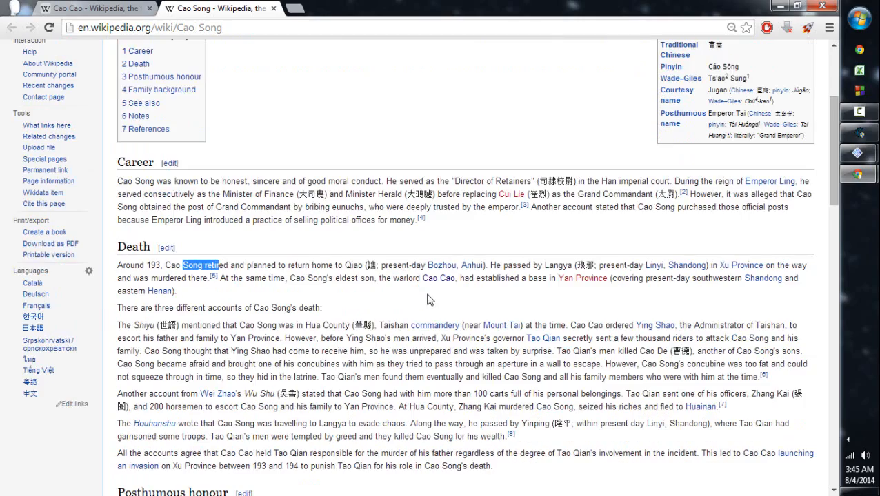
- Read the Posthumous honour and Family background sections of the Cao Song article
scroll(295, 400, down, 2)
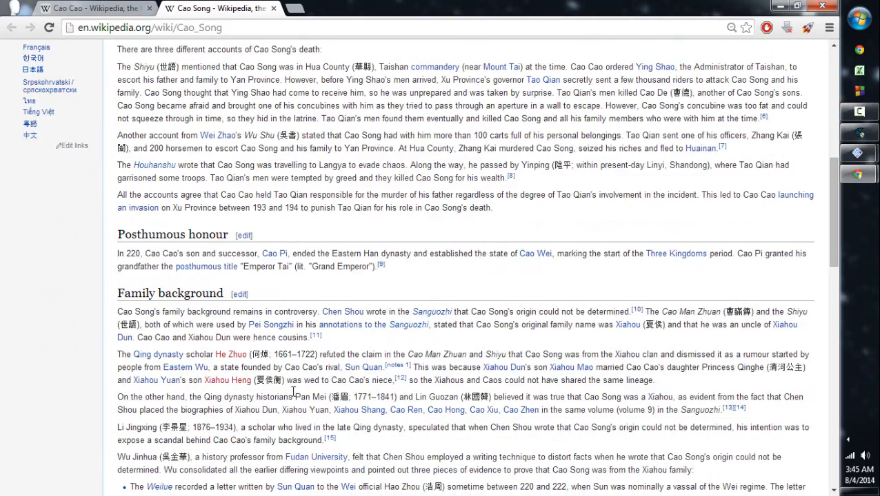
scroll(289, 378, down, 3)
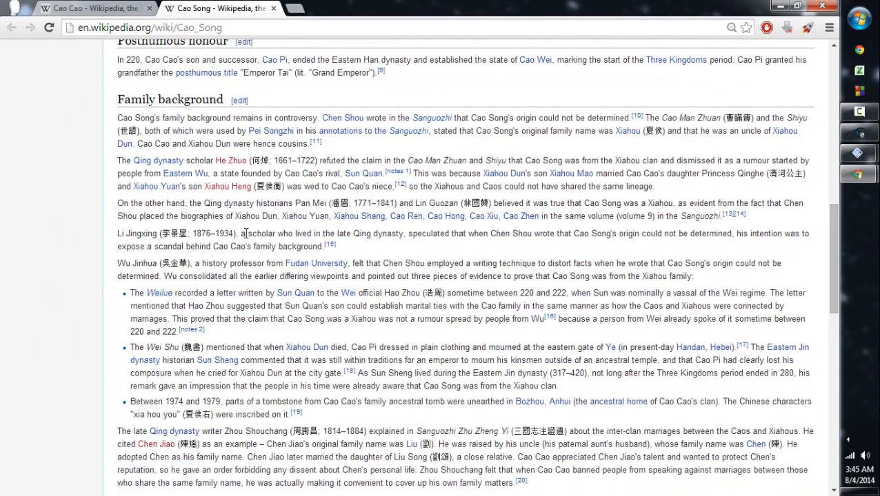
scroll(245, 234, up, 3)
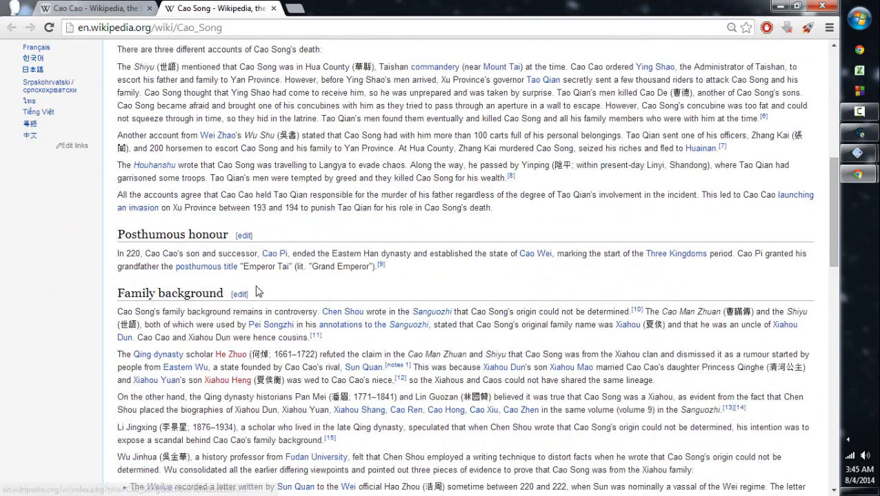
scroll(197, 288, up, 3)
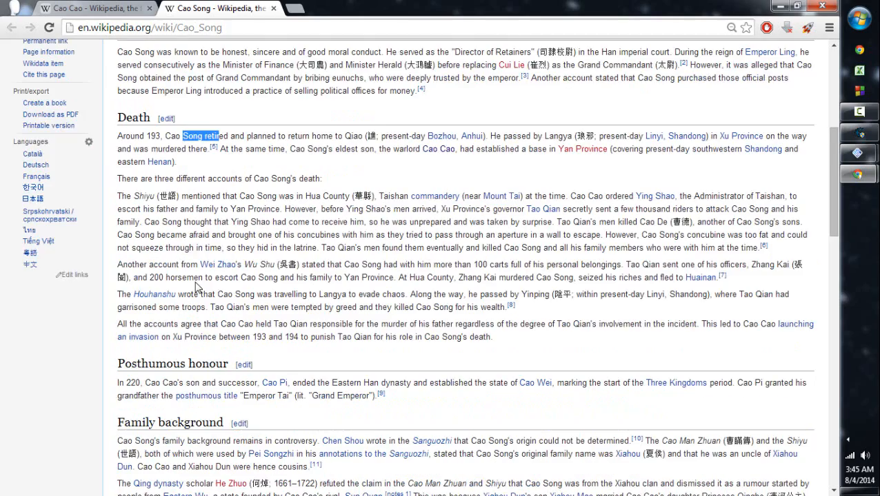
scroll(196, 286, up, 1)
scroll(275, 220, up, 3)
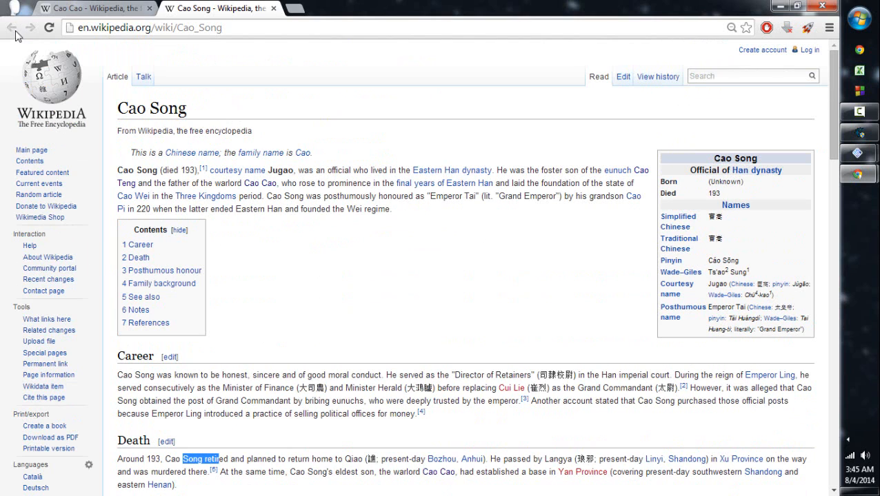
- Go back to the Cao Cao article, open the Cao Wei family trees page, and examine the Cao Song tree
click(95, 14)
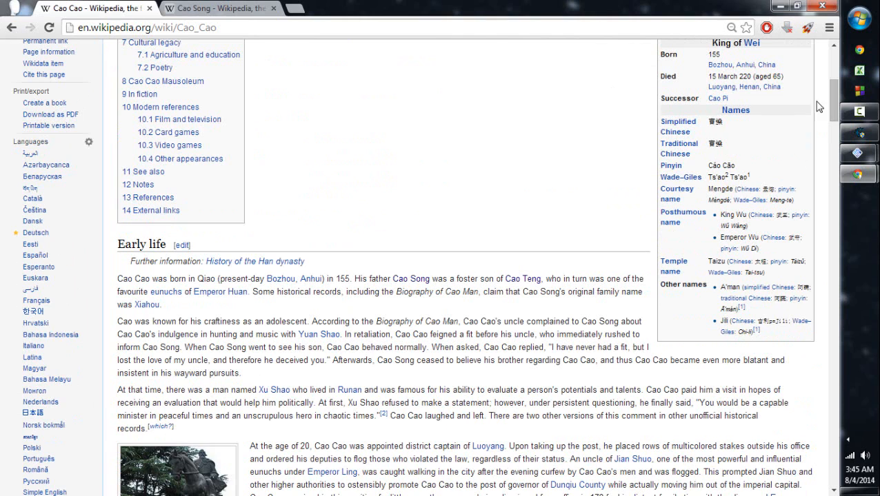
drag(831, 90, 825, 273)
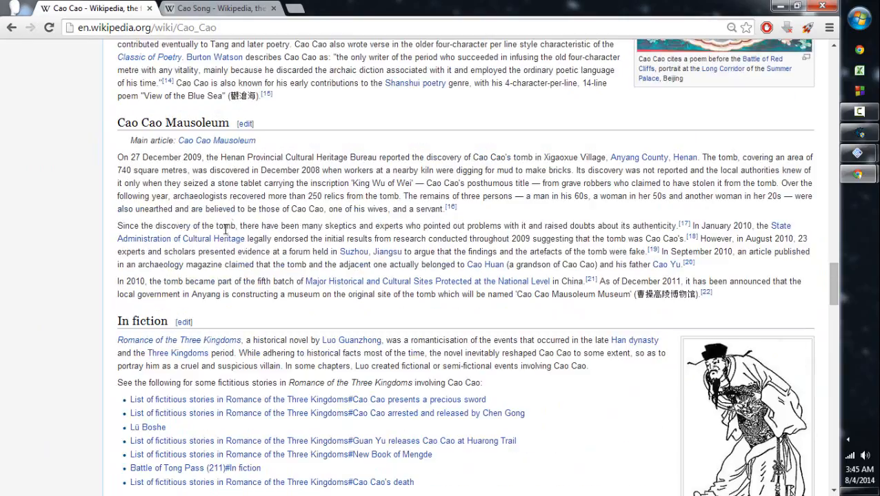
scroll(206, 312, up, 5)
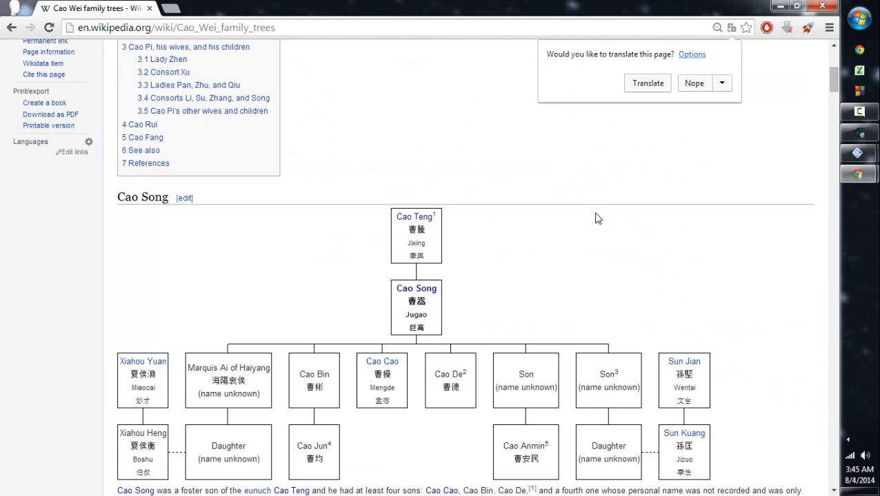
click(598, 215)
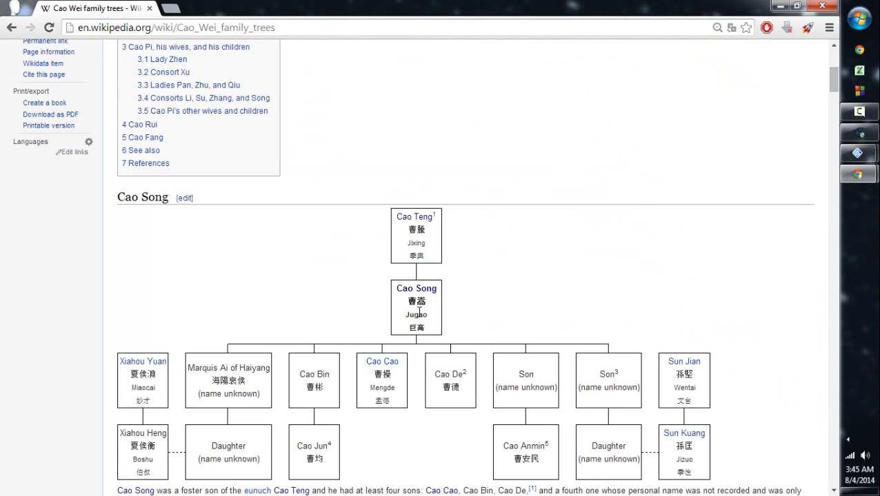
scroll(247, 353, down, 2)
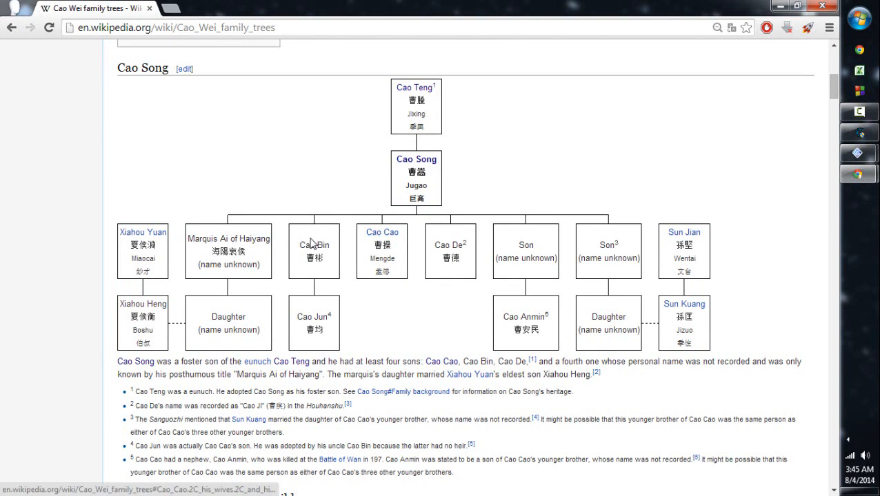
- Search Google for Marquis Ai of Haiyang from the family tree, read the Omnilexica entry, and close its tab
drag(188, 240, 256, 242)
right_click(256, 242)
click(296, 261)
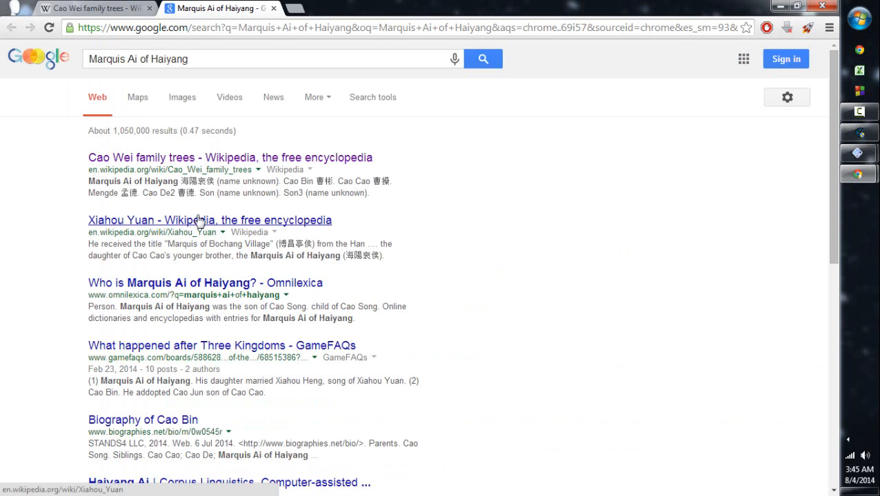
click(209, 282)
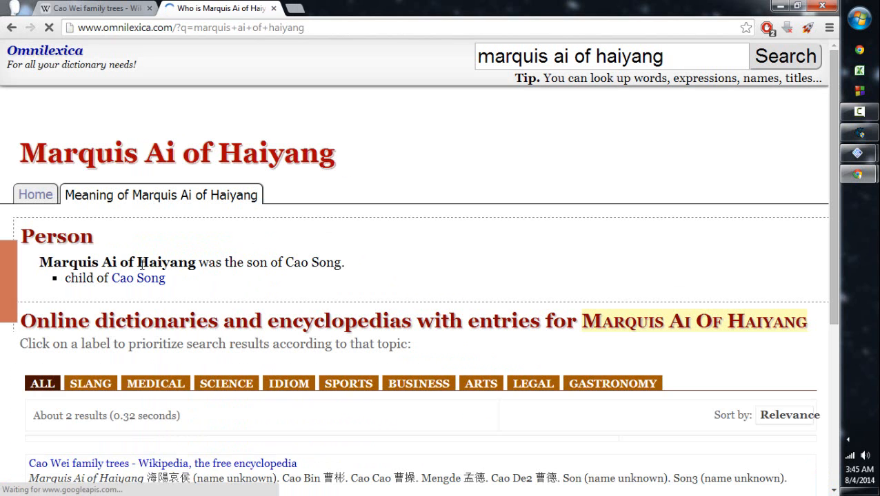
scroll(380, 233, down, 3)
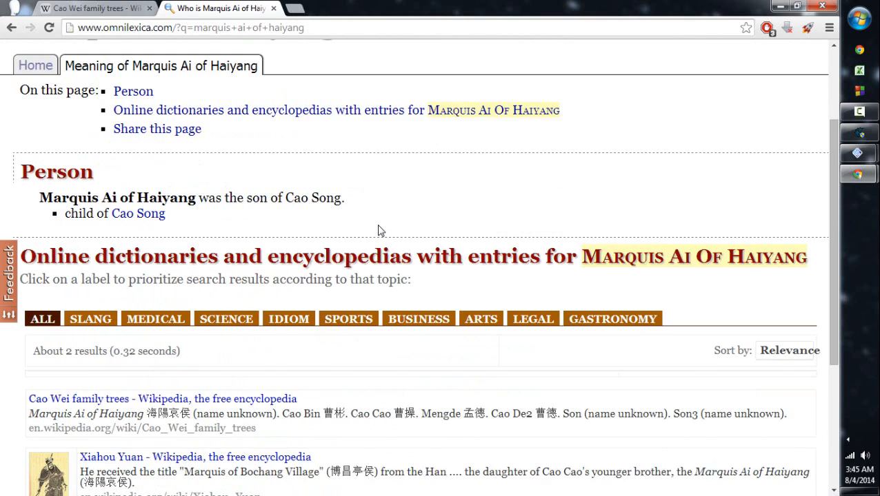
click(273, 8)
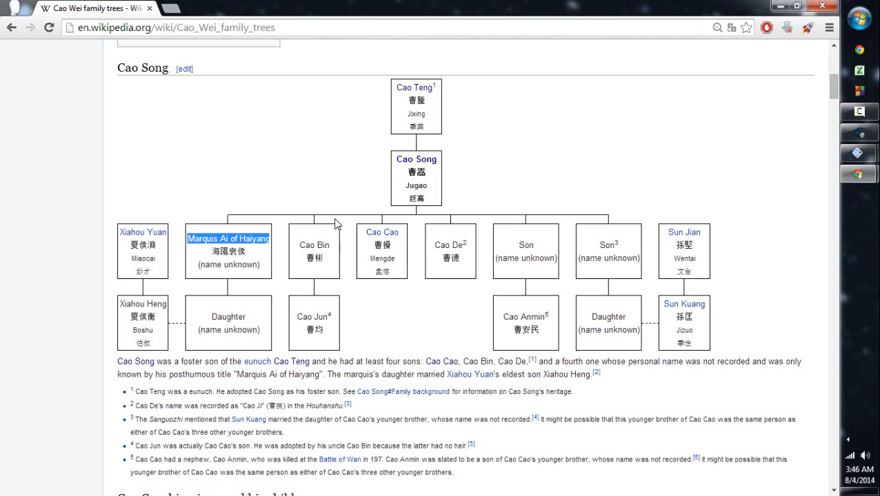
- Close Chrome and start creating a new officer in the game, opening the name entry screen
click(823, 6)
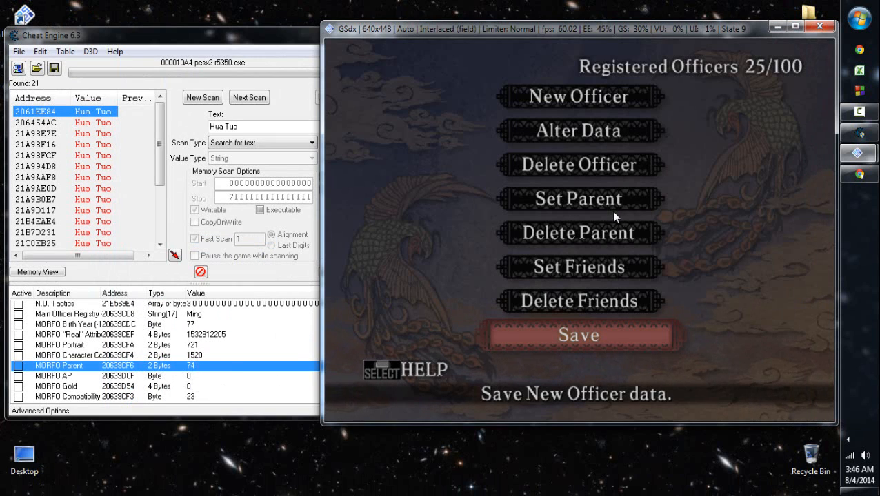
key(Down)
key(Return)
- Enter Cao as the new officer's last name
key(Return)
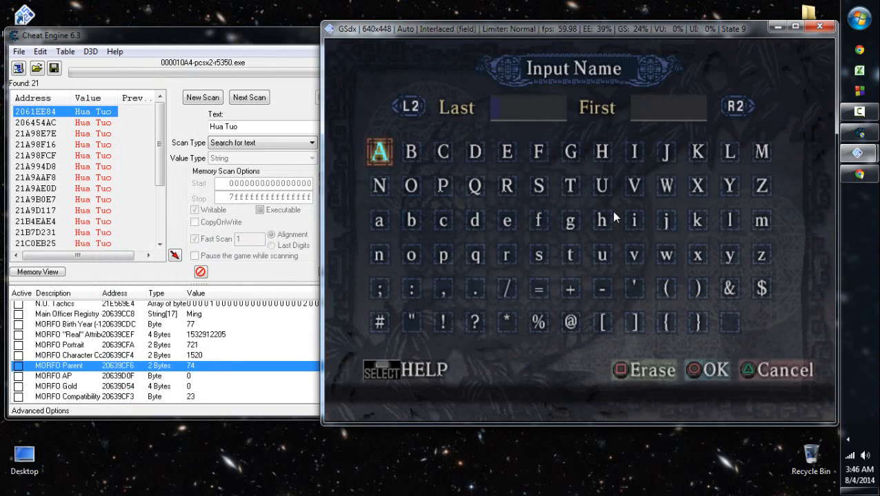
key(Right)
key(Right)
key(Return)
key(Down)
key(Left)
key(Left)
key(Return)
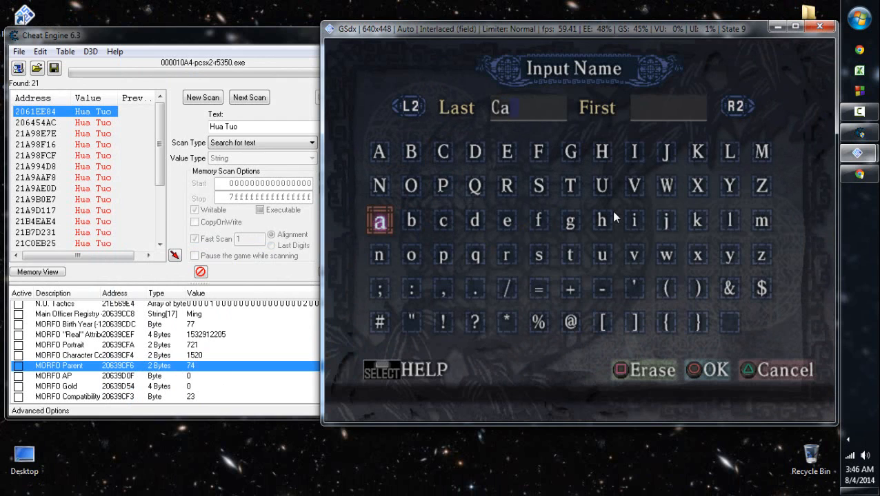
key(Right)
key(Down)
key(Return)
- Enter Song as the new officer's first name and confirm the full name
key(Up)
key(Up)
key(Right)
key(Right)
key(Right)
key(Right)
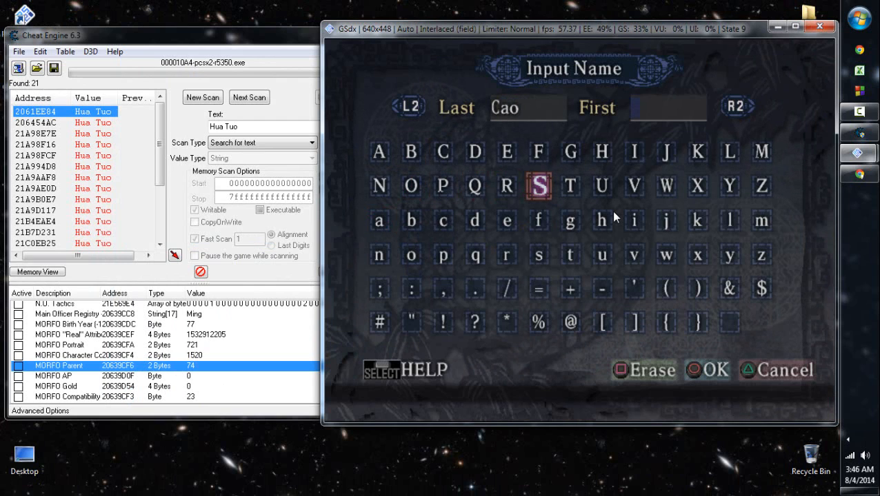
key(Return)
key(Left)
key(Left)
key(Left)
key(Down)
key(Left)
key(Down)
key(Return)
key(Left)
key(Return)
key(Right)
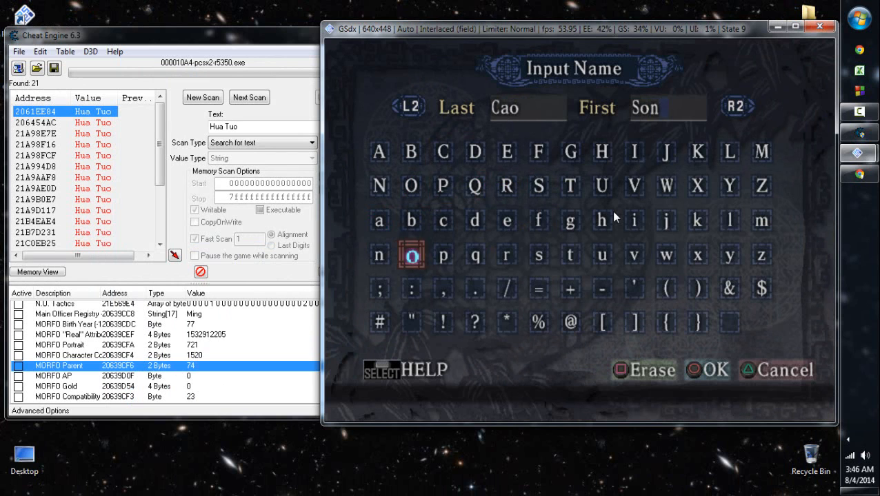
key(Right)
key(Right)
key(Right)
key(Right)
key(Right)
key(Right)
key(Right)
key(Left)
key(Up)
key(Left)
key(Return)
key(Return)
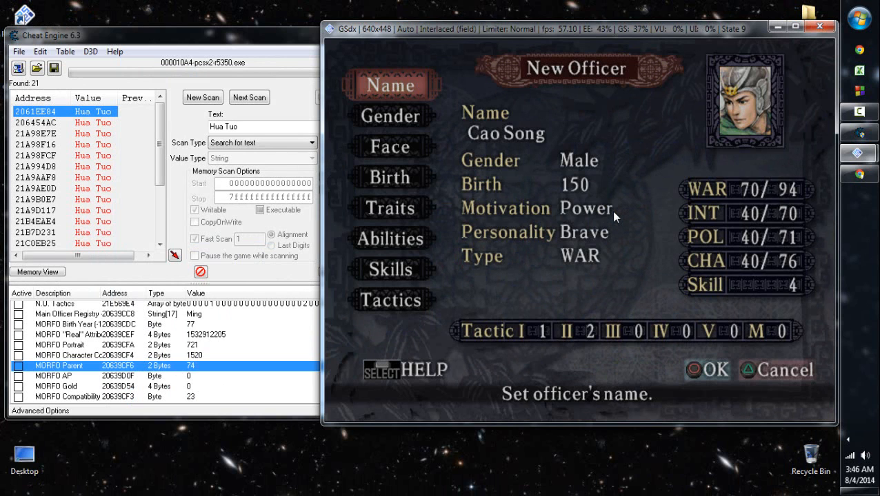
- Set the new officer's face to the first portrait on page 7 of the face graphics
key(Down)
key(Down)
key(Return)
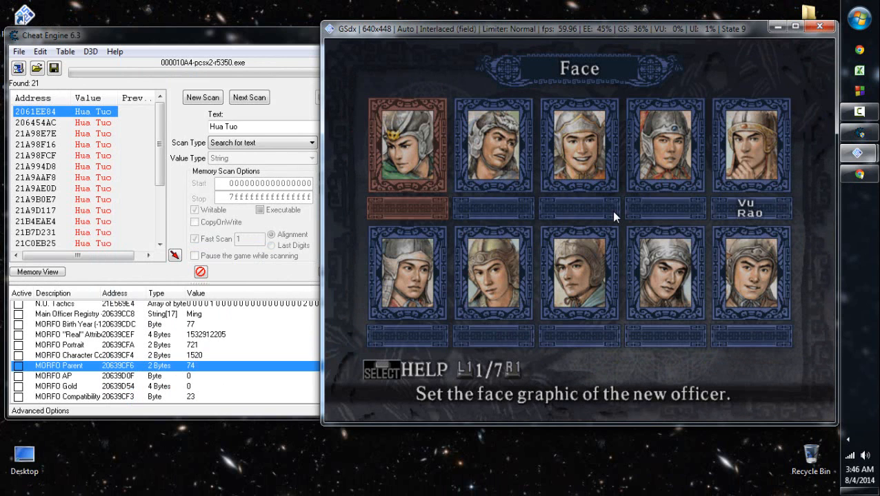
key(Down)
key(Return)
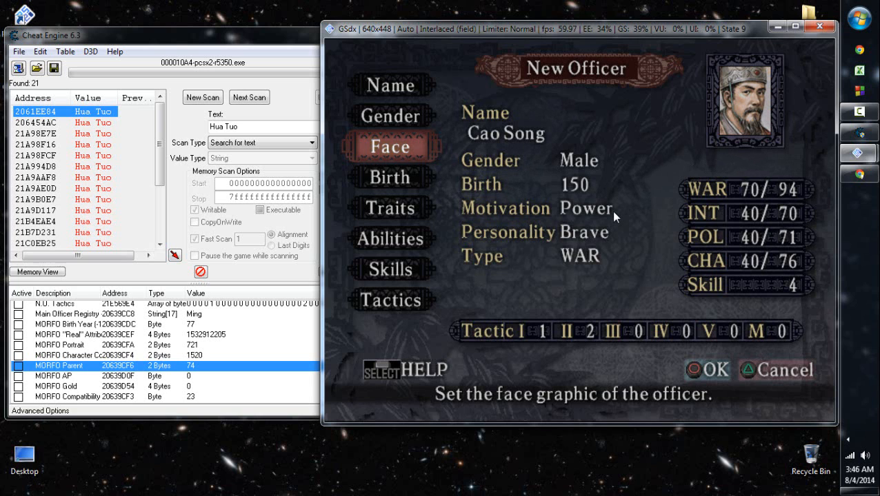
key(Return)
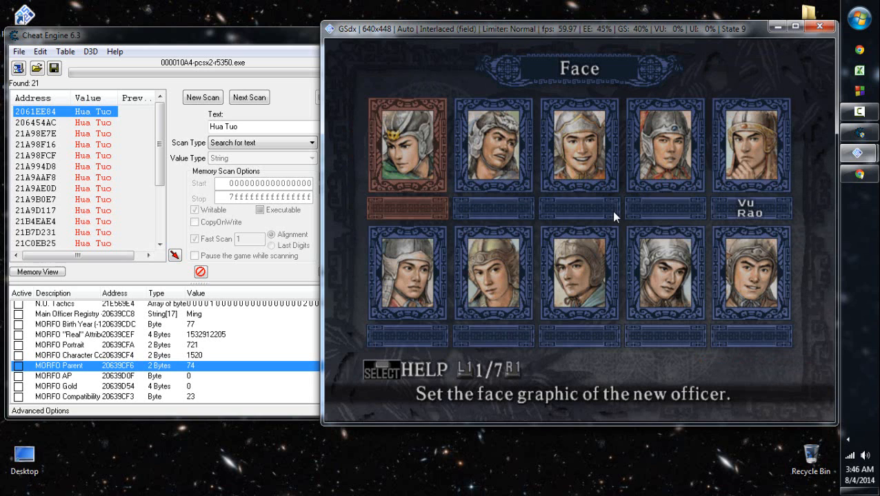
key(q)
key(q)
key(e)
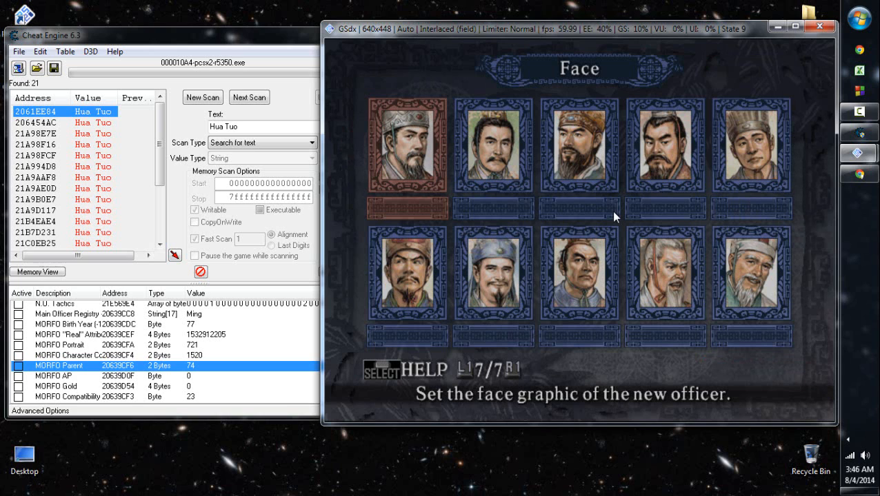
key(Return)
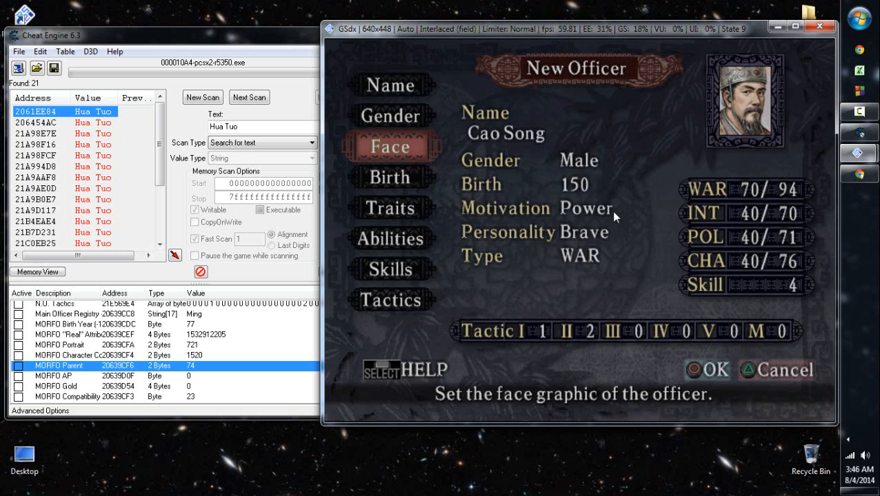
- Set the N.O. Birth Year value to 130 in Cheat Engine and return to the game
key(Up)
key(Down)
key(Down)
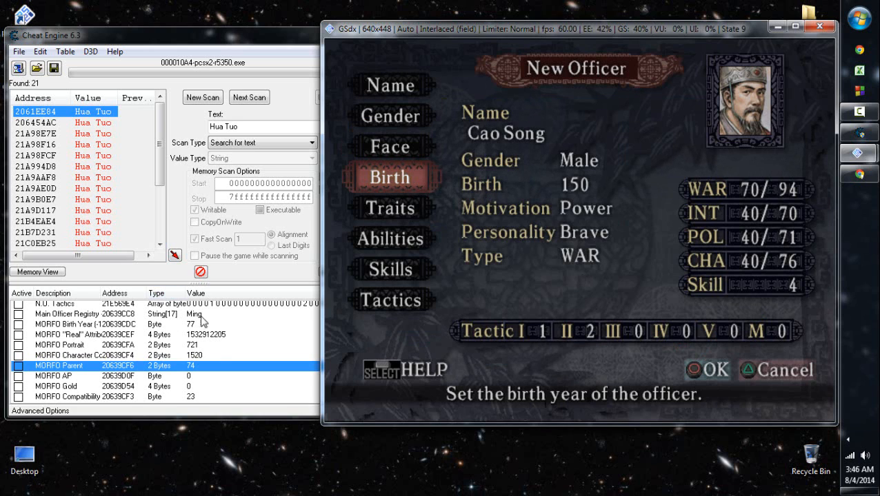
click(204, 355)
scroll(201, 342, up, 3)
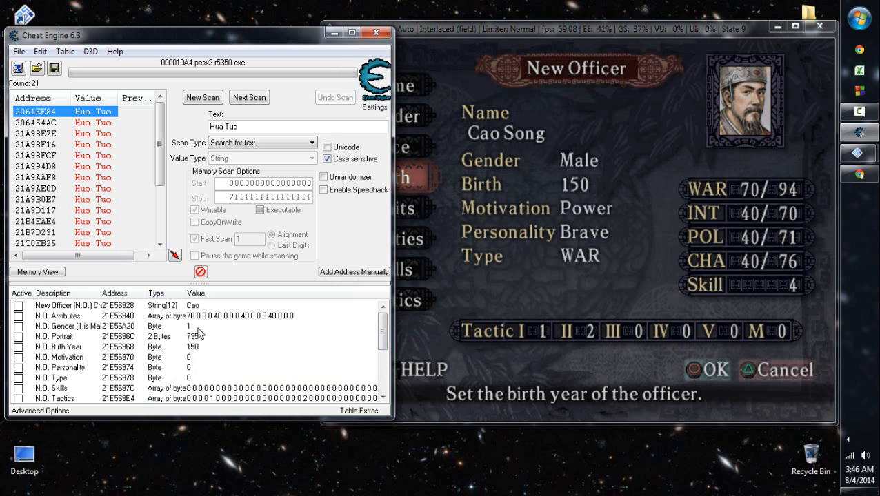
double_click(193, 347)
text(130)
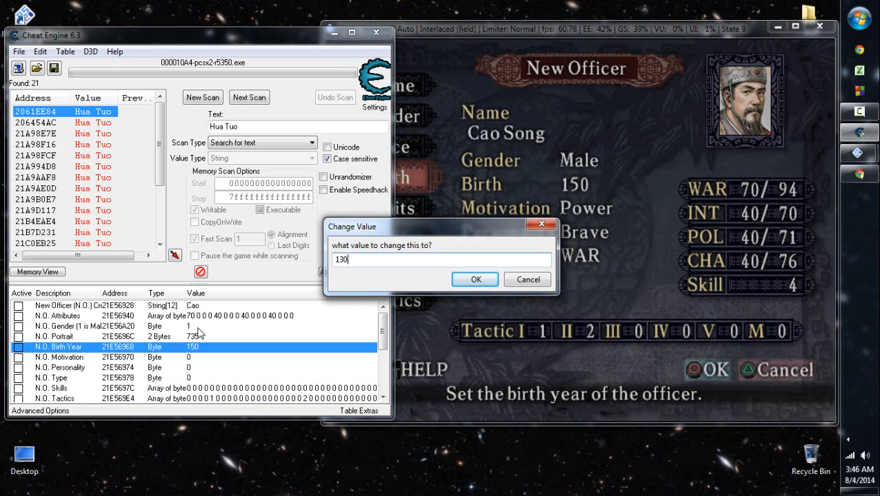
key(Return)
click(652, 267)
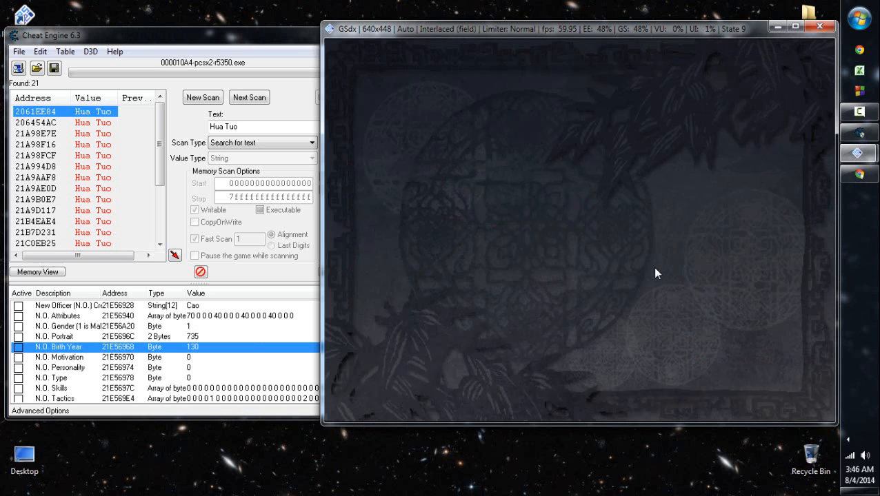
- Open the new officer's traits and set the motivation to Ambition and the personality to Calm
key(Down)
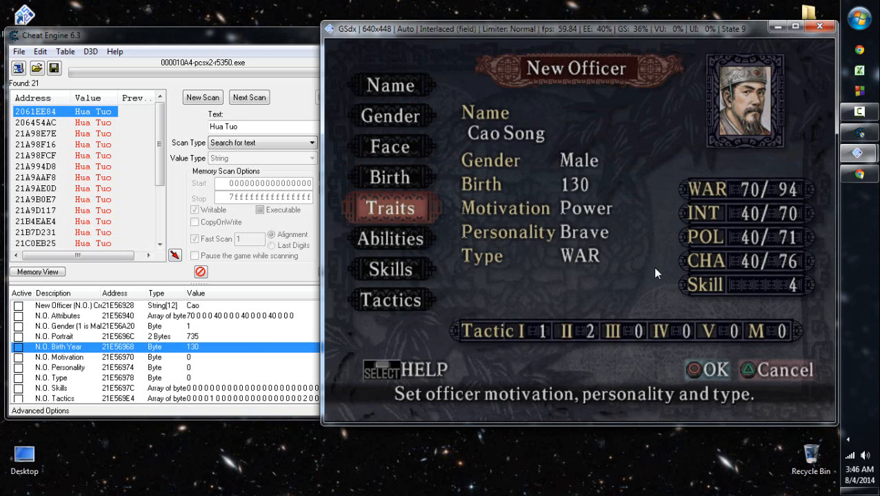
key(Return)
key(Return)
key(Right)
key(Right)
key(Right)
key(Right)
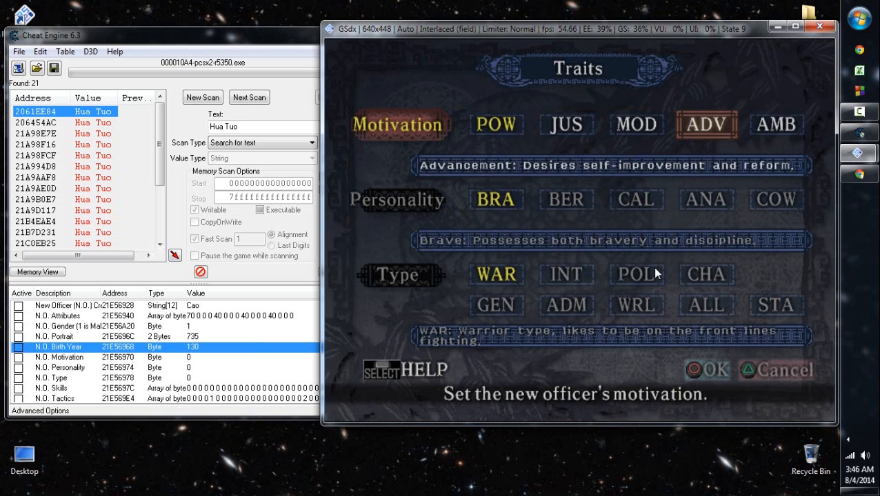
key(Return)
key(Down)
key(Return)
key(Right)
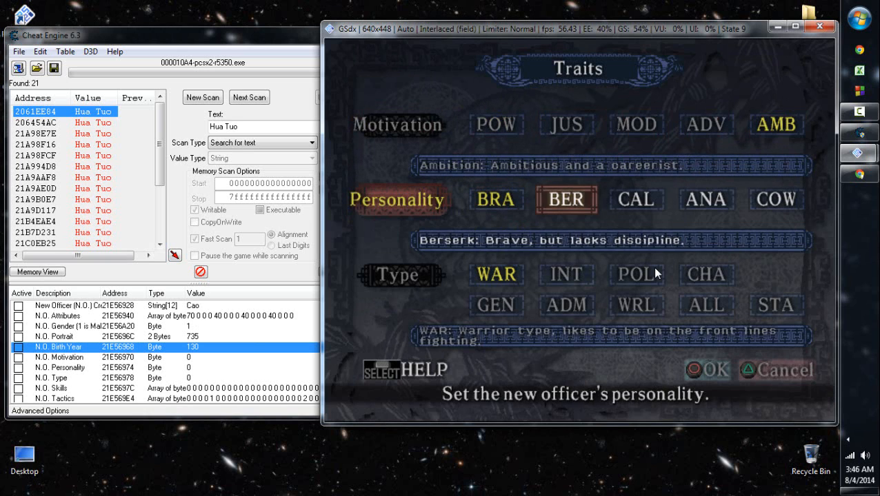
key(Right)
- Change the new officer's motivation to Power
key(Return)
key(Up)
key(Return)
key(Left)
key(Left)
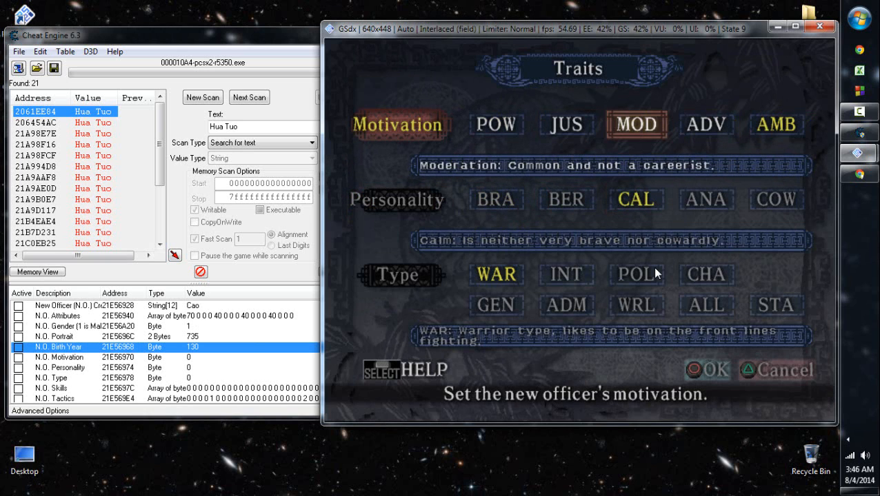
key(Left)
key(Left)
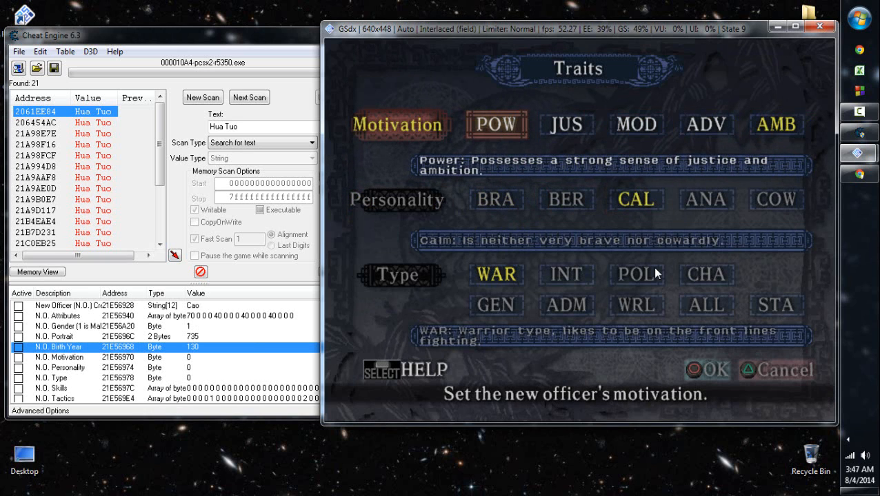
key(Return)
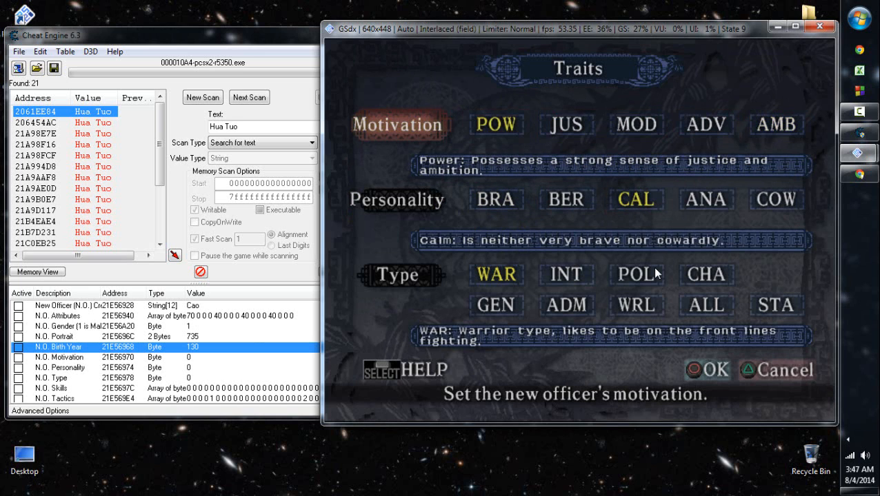
- Set the new officer's type to POL and confirm the traits
key(Down)
key(Down)
key(Return)
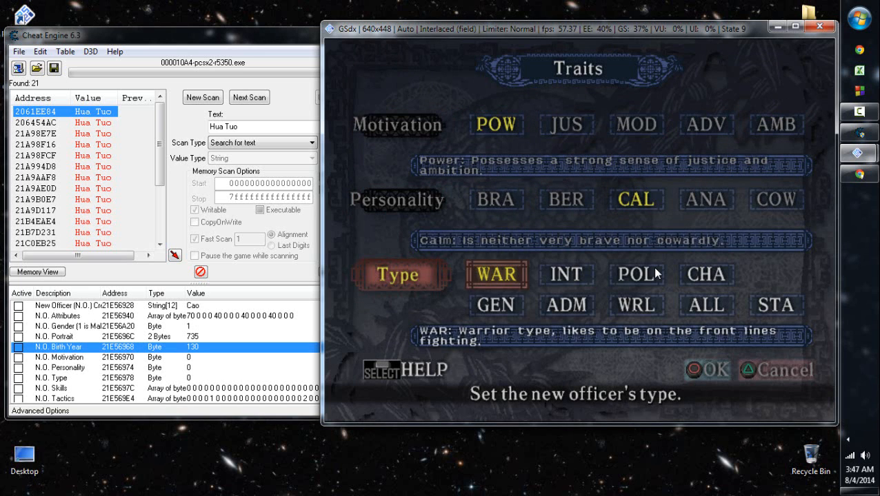
key(Right)
key(Right)
key(Return)
key(Left)
key(Return)
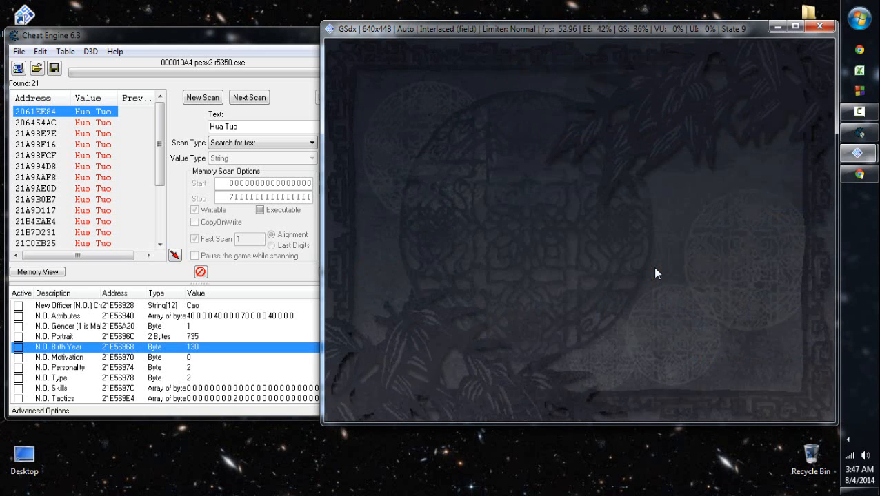
- Re-roll the new officer's abilities several times and accept the result
key(Down)
key(Return)
key(a)
key(a)
key(a)
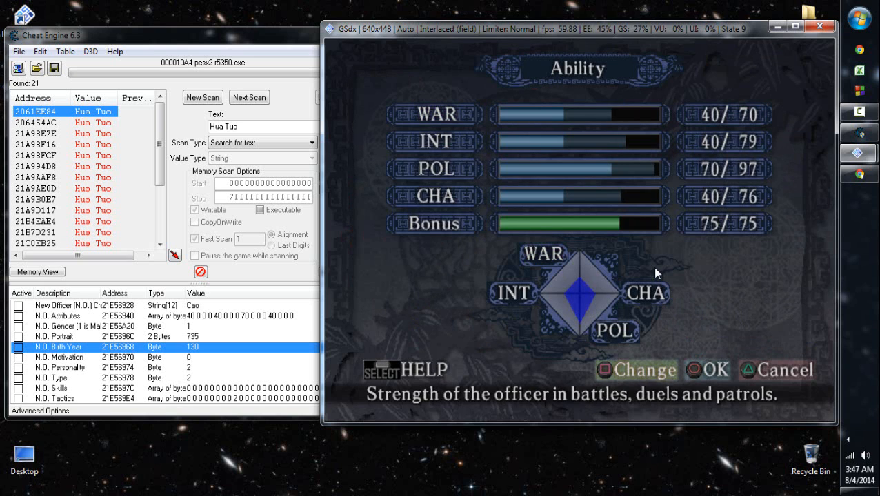
key(a)
key(Return)
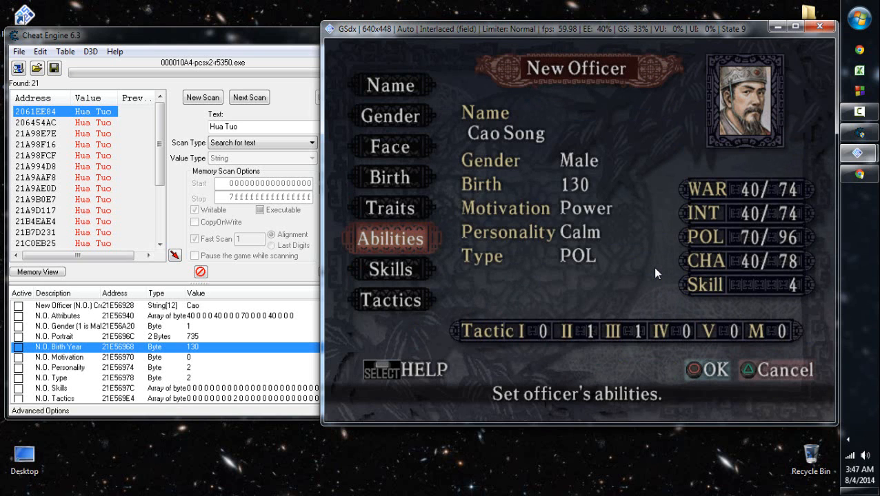
- Set the N.O. Attributes in Cheat Engine to WAR 32, INT 87, POL 94 and CHA 91, and refresh the officer's abilities in the game
double_click(234, 306)
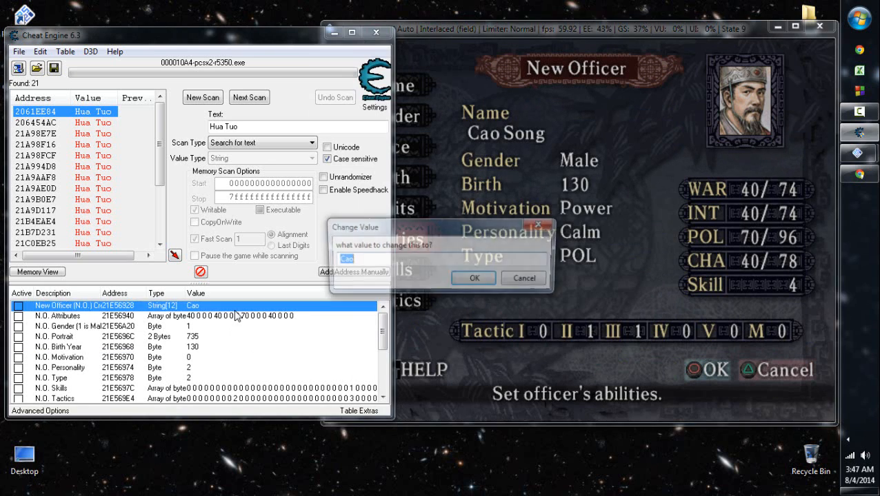
key(Escape)
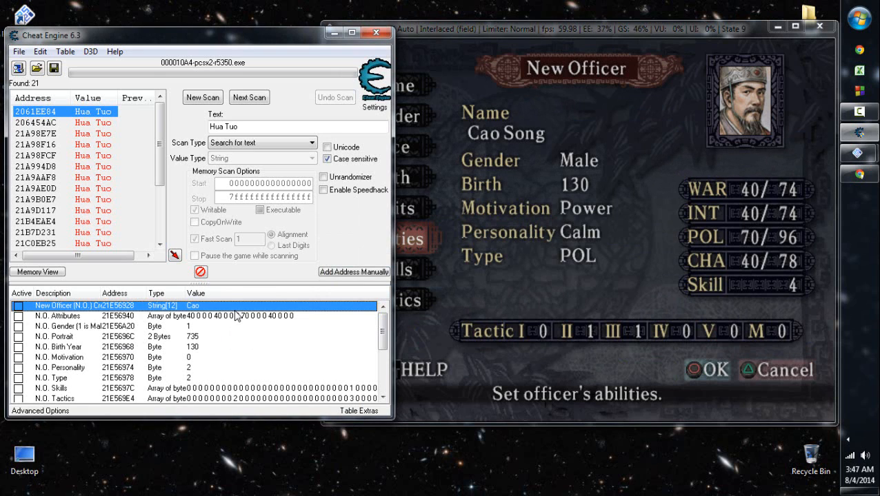
double_click(235, 316)
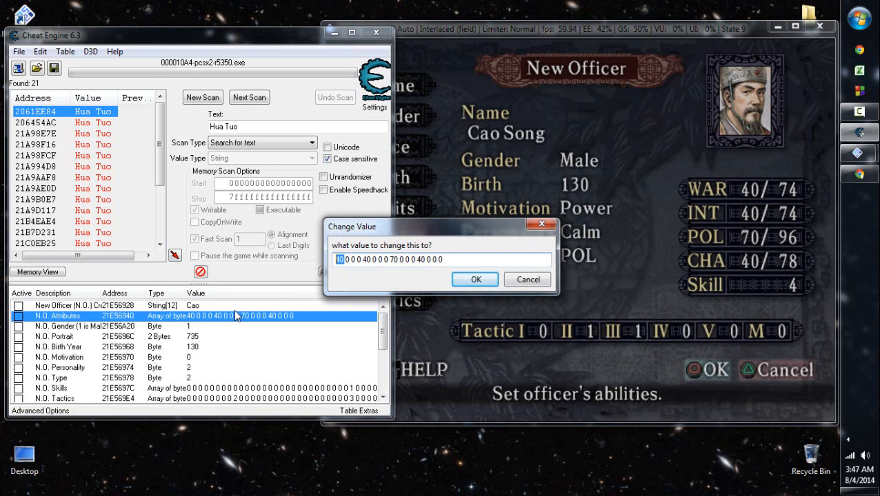
text(32)
key(Right)
key(Right)
key(Right)
key(Right)
key(Right)
key(Right)
key(Right)
key(Delete)
key(Delete)
text(88)
key(Right)
key(Right)
key(Right)
key(Right)
key(Right)
key(Right)
key(Right)
key(Delete)
key(Delete)
text(94)
key(Right)
key(BackSpace)
key(BackSpace)
text(91)
key(Right)
key(BackSpace)
text(7)
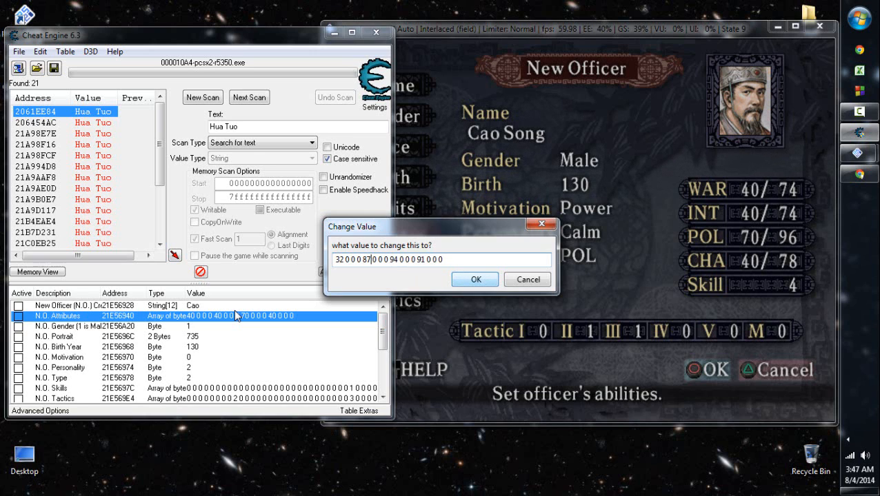
key(Return)
click(739, 206)
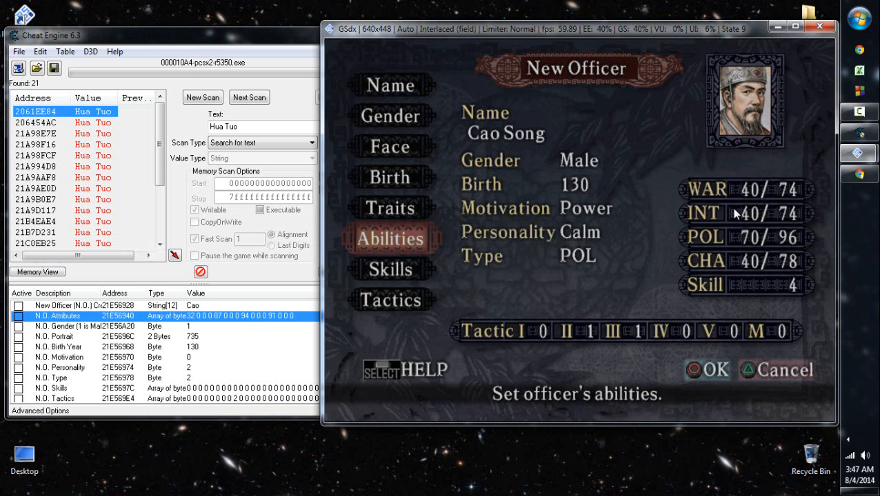
key(x)
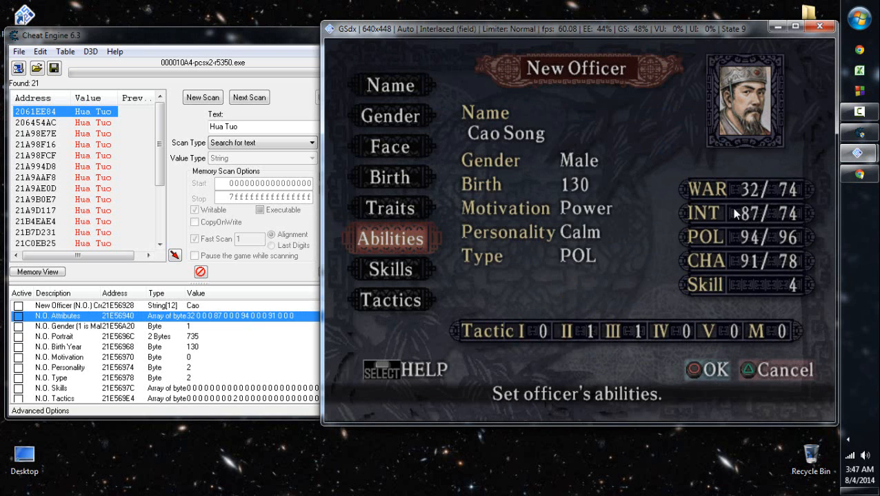
- Accept the new officer's generated skills, Persuade, Trade, Invent and Scout, and the generated tactics
key(Down)
key(x)
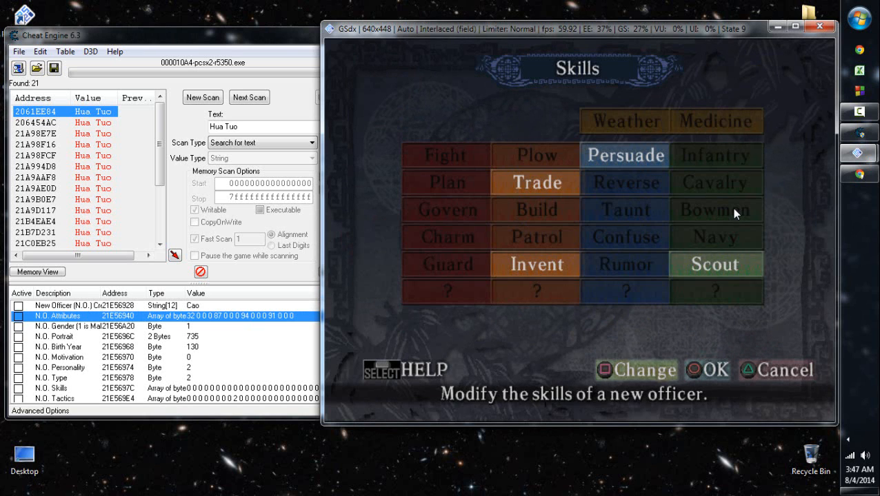
key(x)
key(Down)
key(x)
- Finish creating Cao Song and save the new officer data to the memory card in slot 1
key(x)
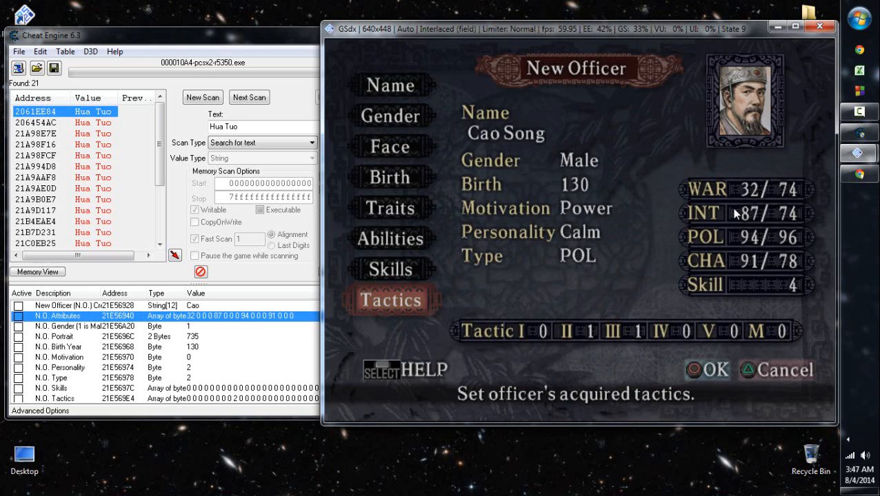
key(x)
key(Up)
key(x)
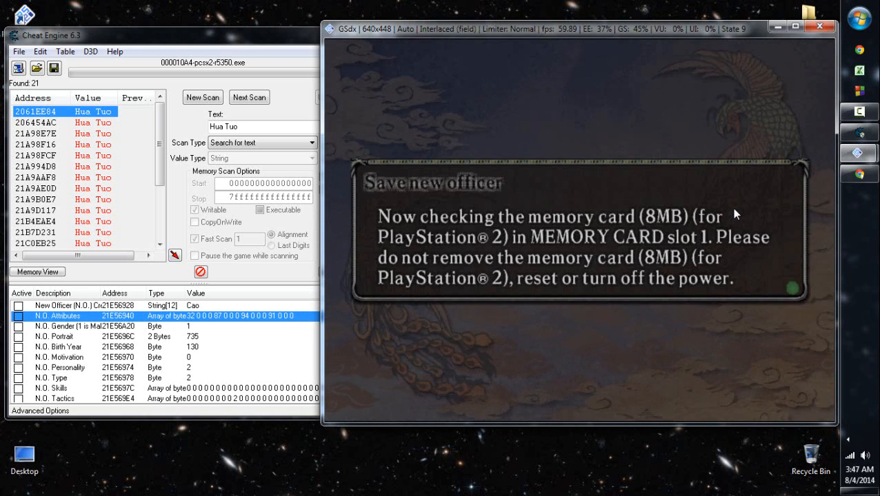
key(x)
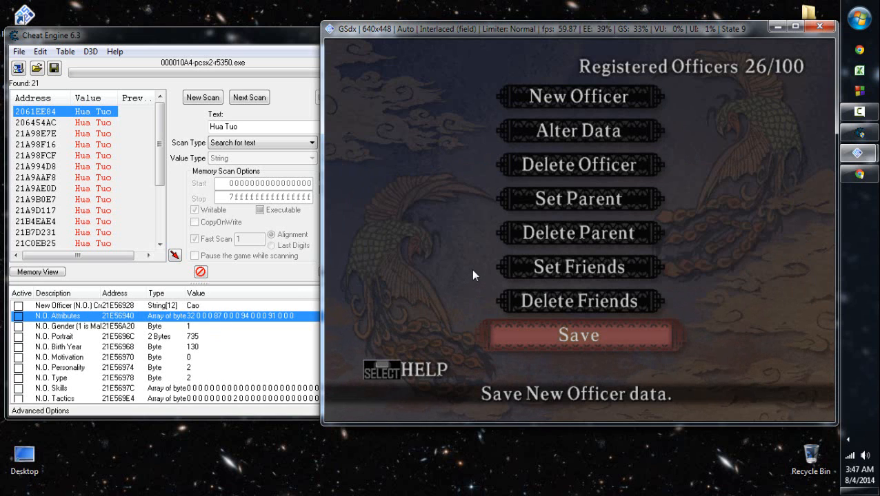
- Browse the memory region of the Main Officer Registry in Cheat Engine and find Cao Song's record
click(222, 44)
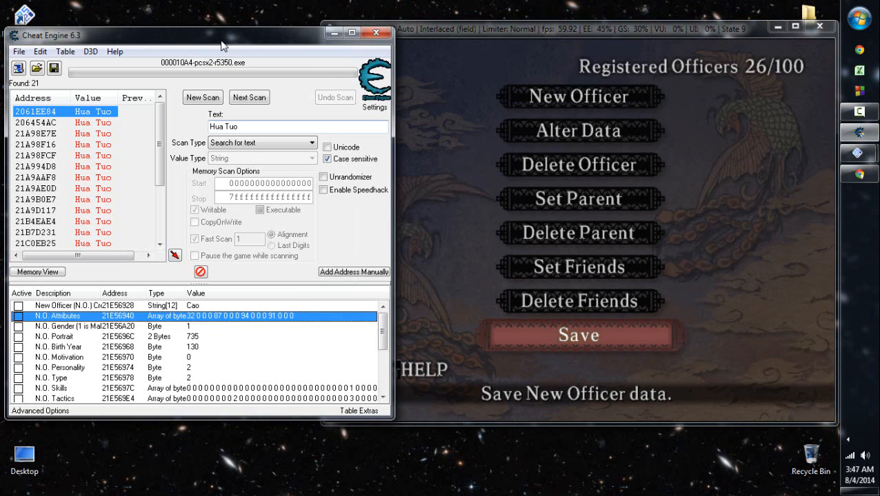
right_click(205, 316)
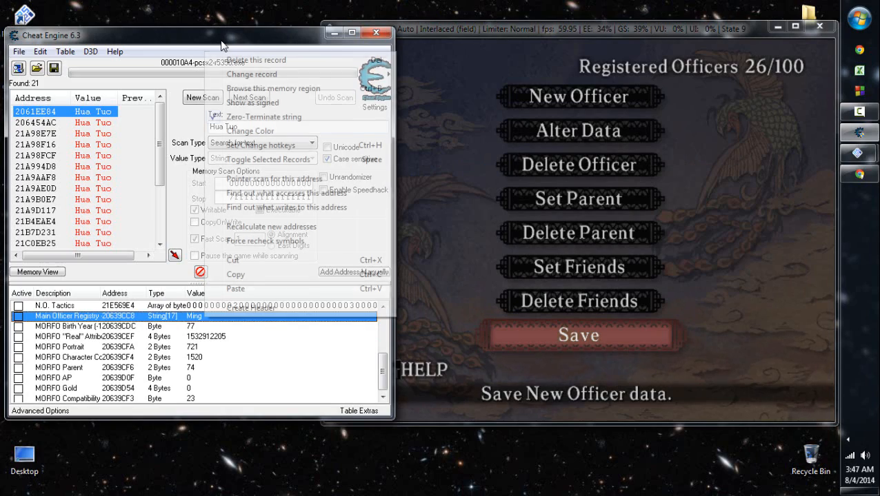
click(274, 89)
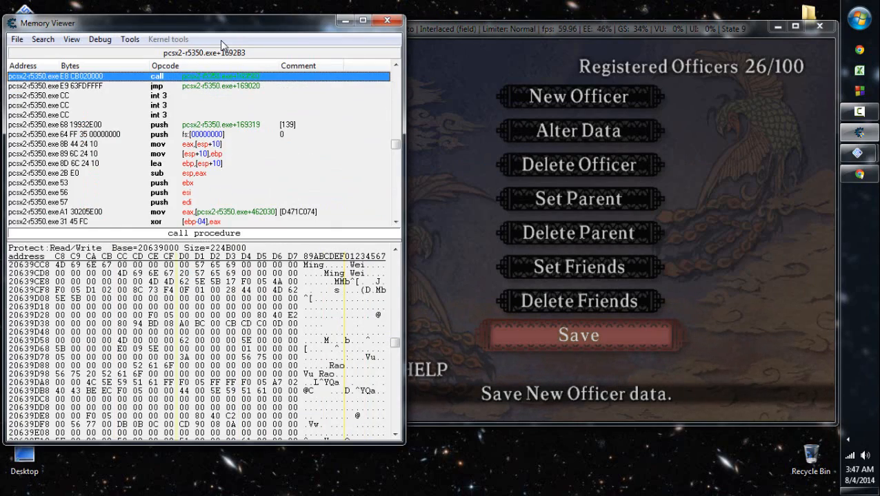
scroll(204, 341, down, 20)
scroll(204, 342, down, 20)
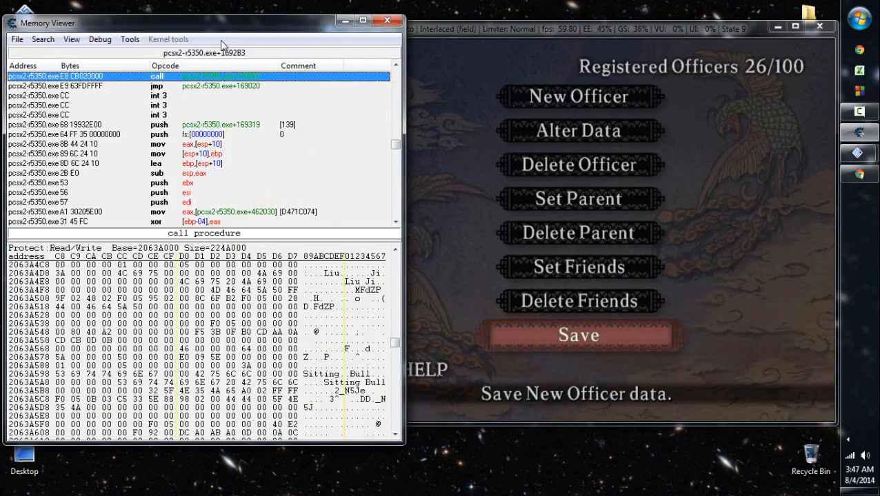
scroll(203, 341, down, 20)
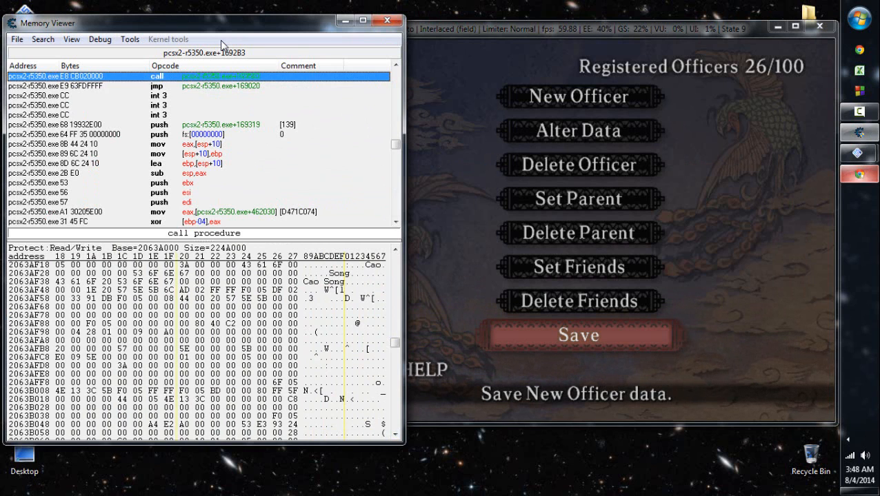
click(859, 174)
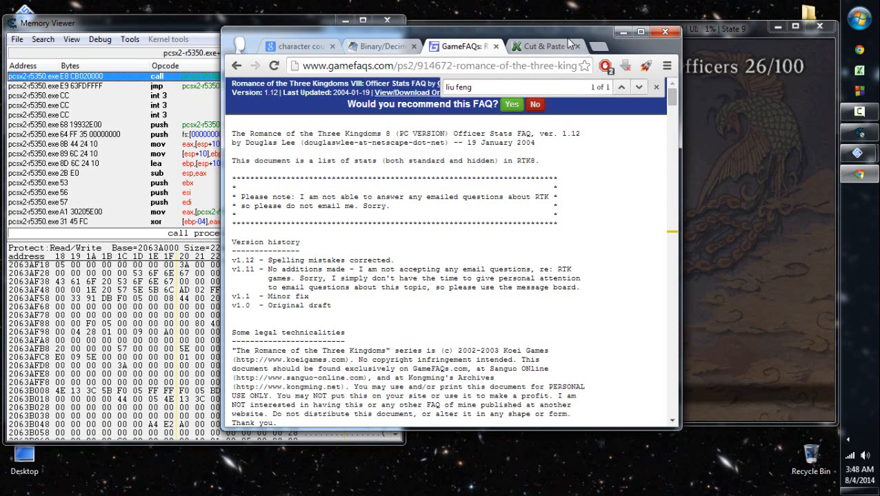
click(625, 33)
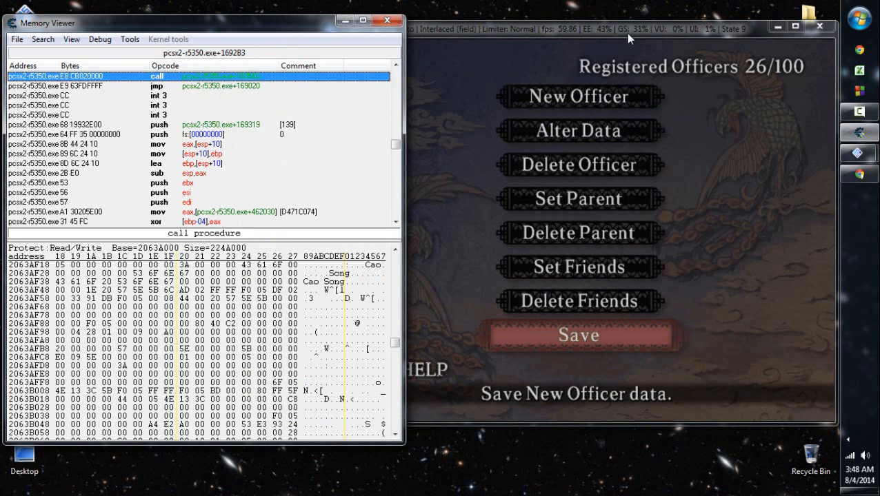
- Set the compatibility byte in Cao Song's record, at address 2063AF4F, to hexadecimal 19
key(Tab)
key(Left)
text(19)
key(Right)
key(Right)
key(Right)
key(Right)
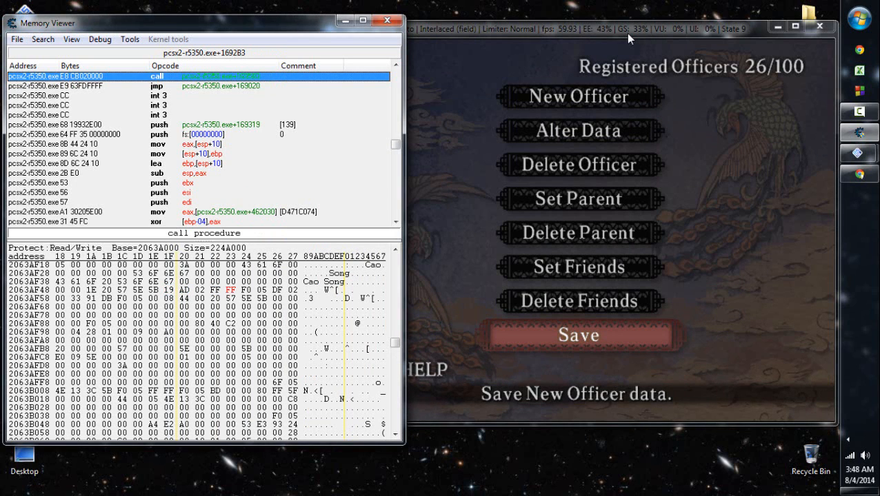
- Check the character code and portrait bytes in Cao Song's record and switch back to the game window
key(Right)
key(Right)
key(Left)
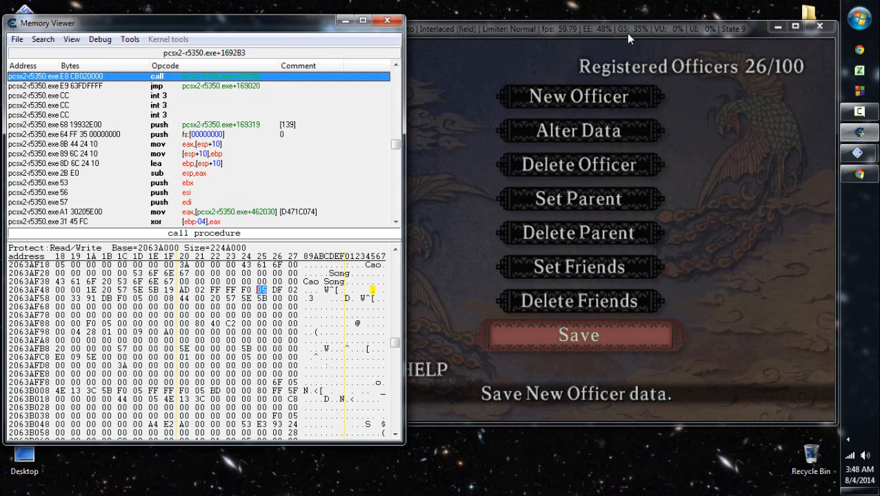
key(Right)
key(Right)
key(Left)
text(05)
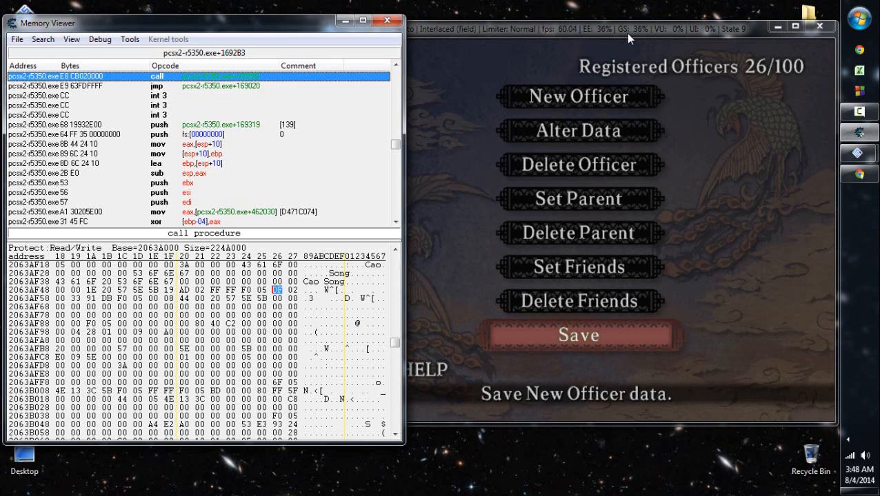
click(561, 271)
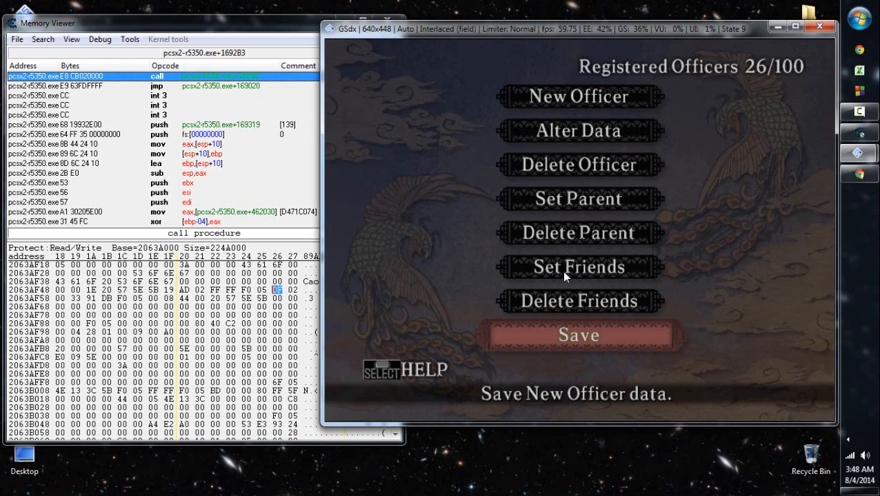
- Inspect the bytes in the 2063AF88 row of Cao Song's registry record
click(75, 324)
key(Left)
key(Left)
key(Left)
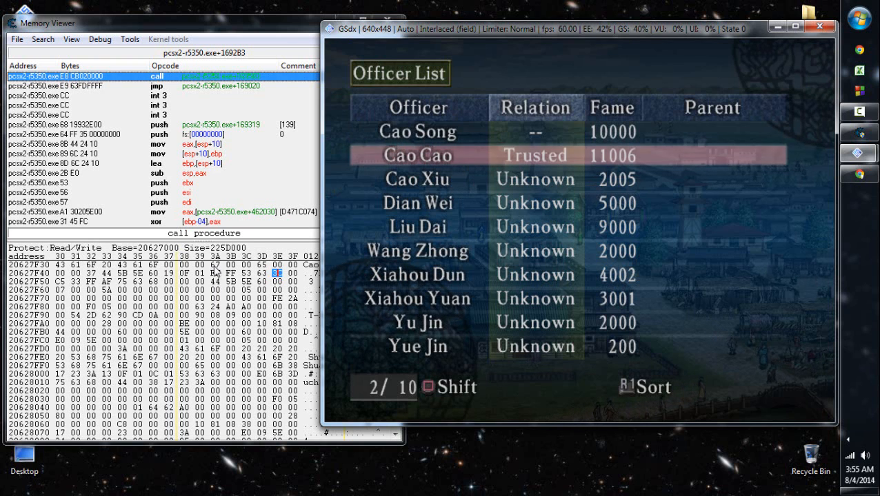
- Inspect the two parent bytes at 20627F4A and 20627F4B in Cao Cao's record and return to the game's Officer List
click(216, 274)
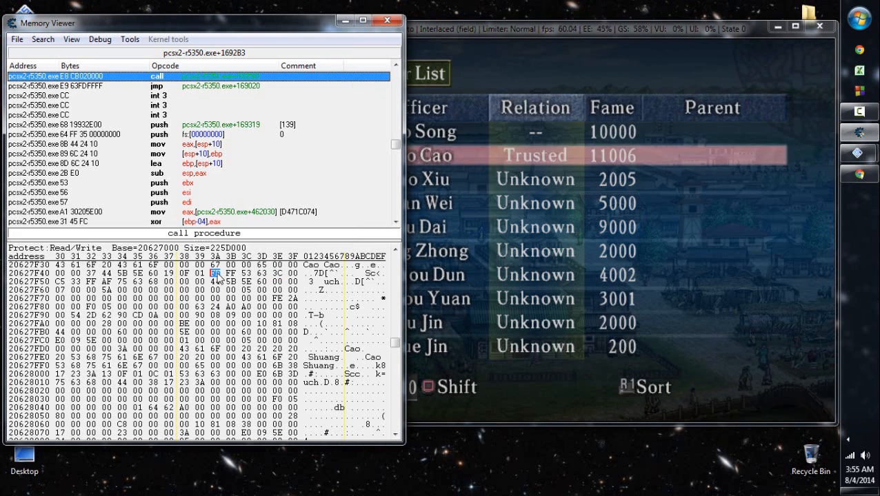
key(Right)
key(Down)
key(Up)
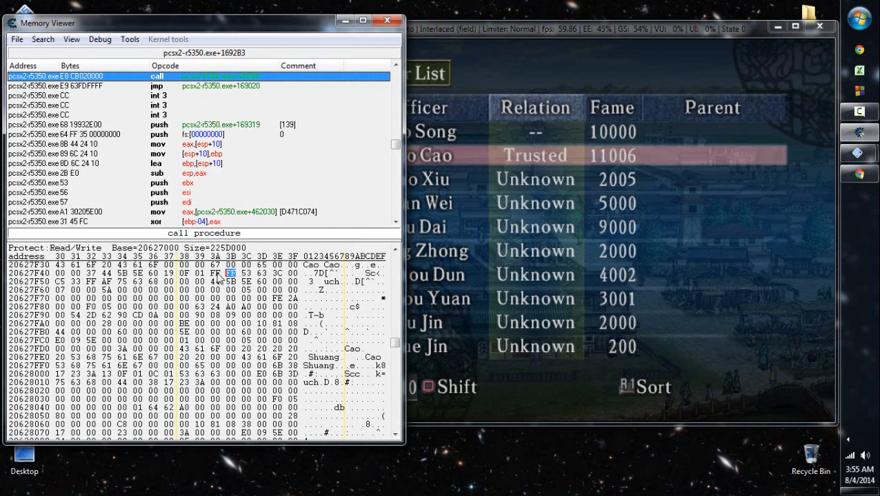
mouse_move(858, 153)
click(771, 110)
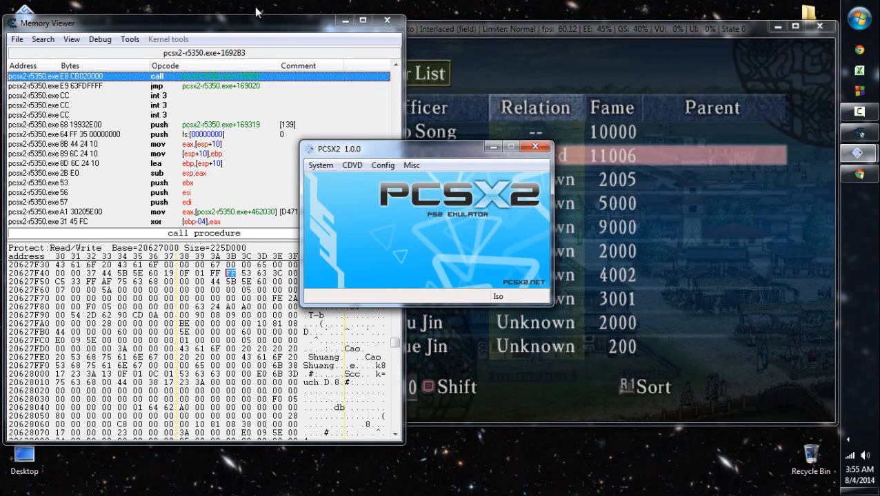
click(466, 153)
click(445, 100)
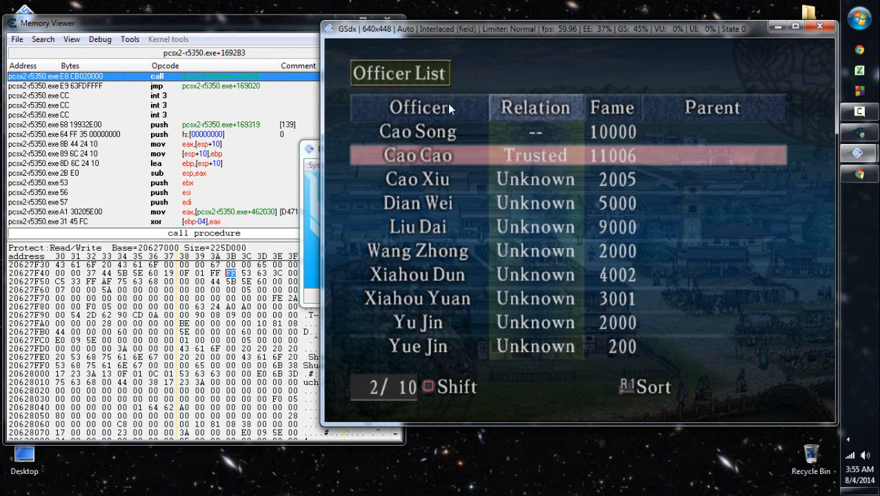
- Locate the byte at 20627F8A in Cao Cao's record and view the Skills page of his in-game officer info
click(271, 29)
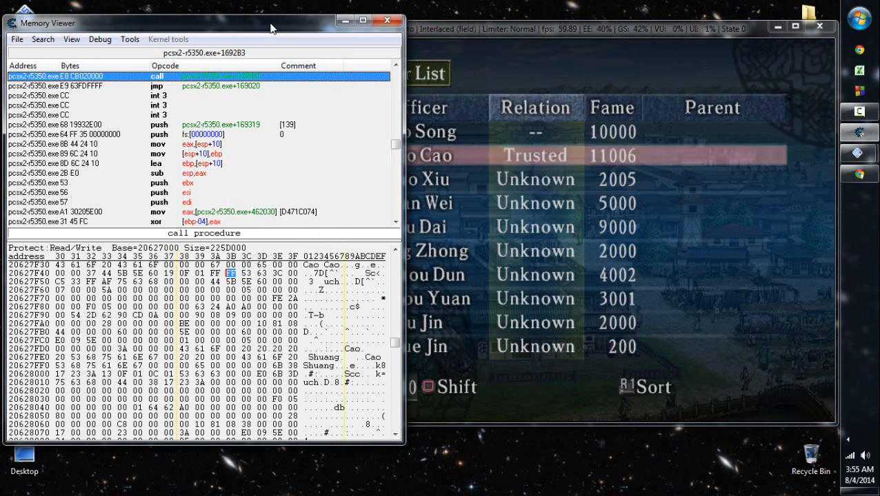
click(215, 307)
click(590, 263)
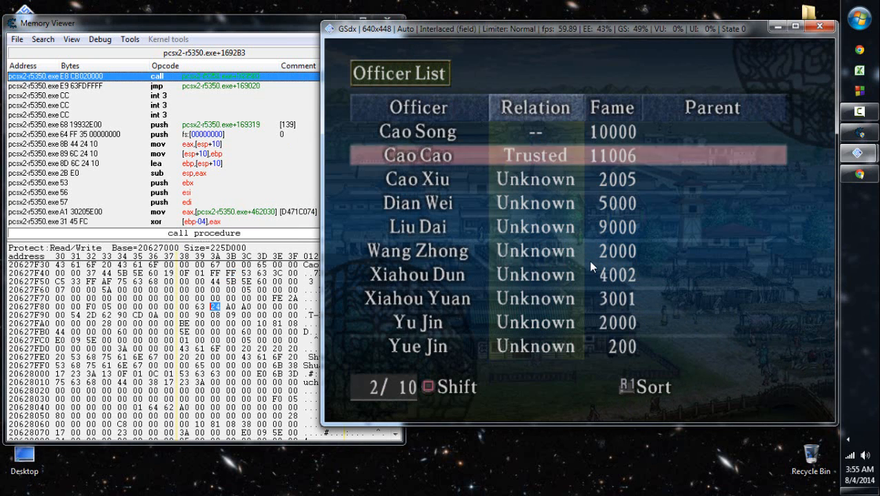
key(x)
key(Right)
key(Left)
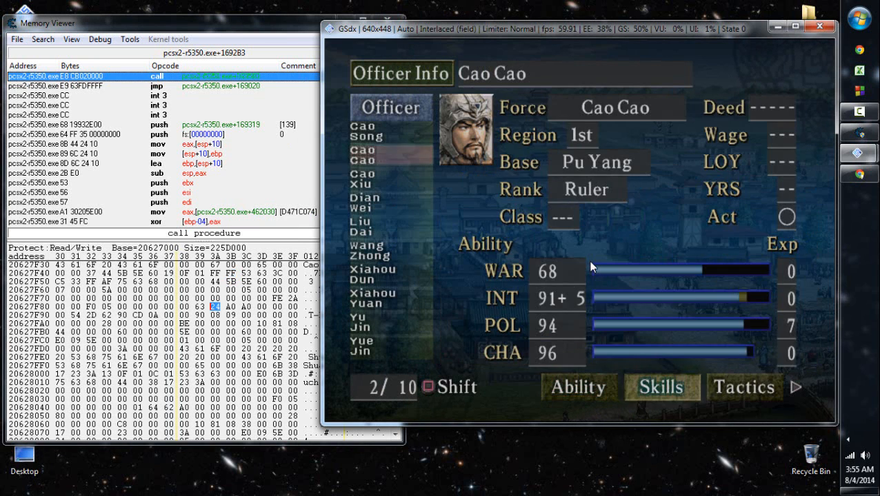
key(Right)
- Test hexadecimal A1 at address 20627F8C against Cao Cao's Skills and Tactics pages, and set that byte to 01
click(258, 308)
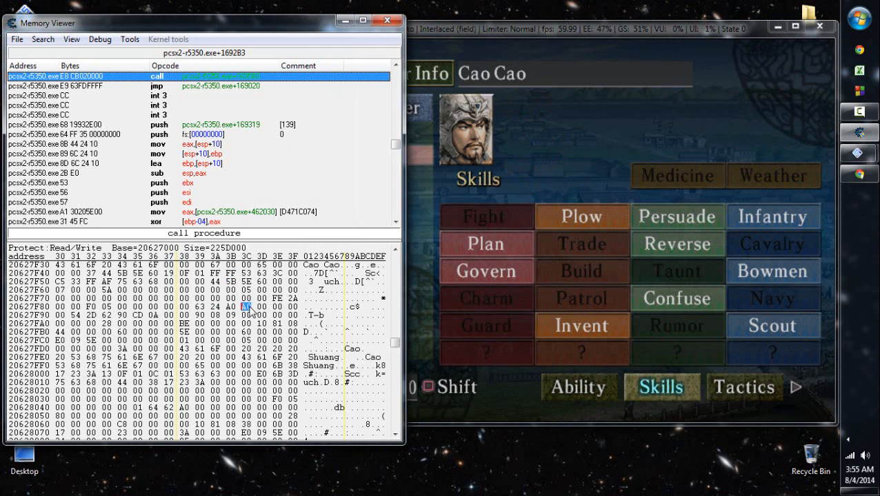
click(690, 313)
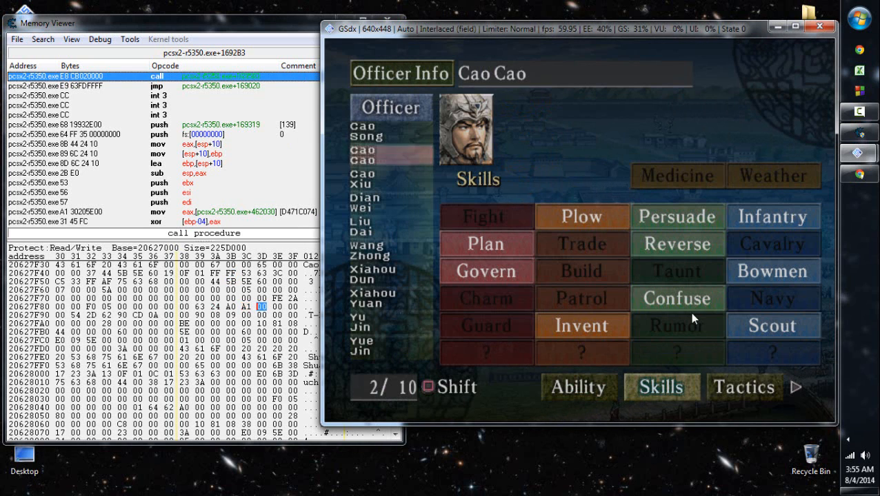
key(Down)
key(Up)
key(Right)
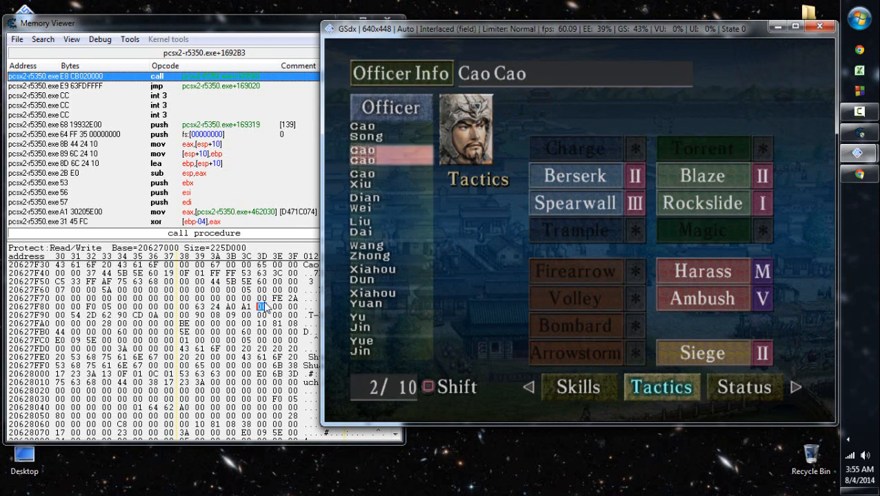
click(246, 307)
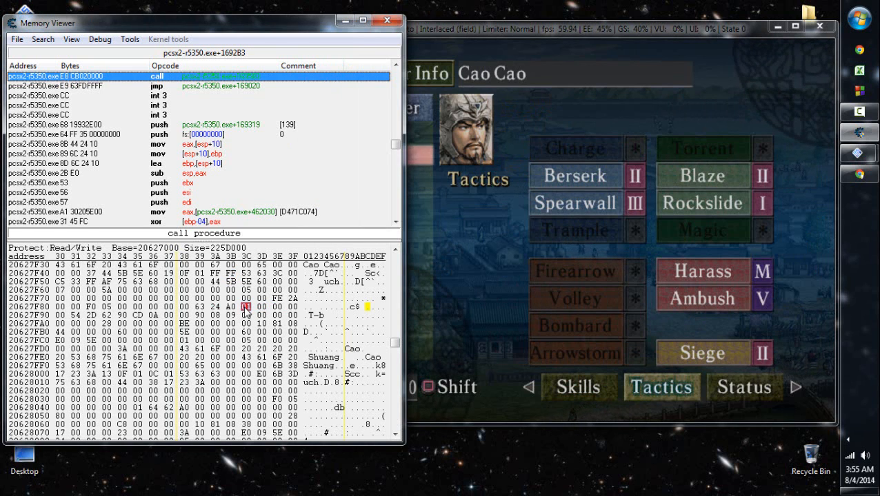
- Try hexadecimal 63 at address 20627F93 in Cao Cao's record and reload his Skills page to compare
key(Down)
key(Left)
key(Left)
key(Left)
key(Left)
key(Left)
key(Left)
key(Left)
key(Left)
key(Left)
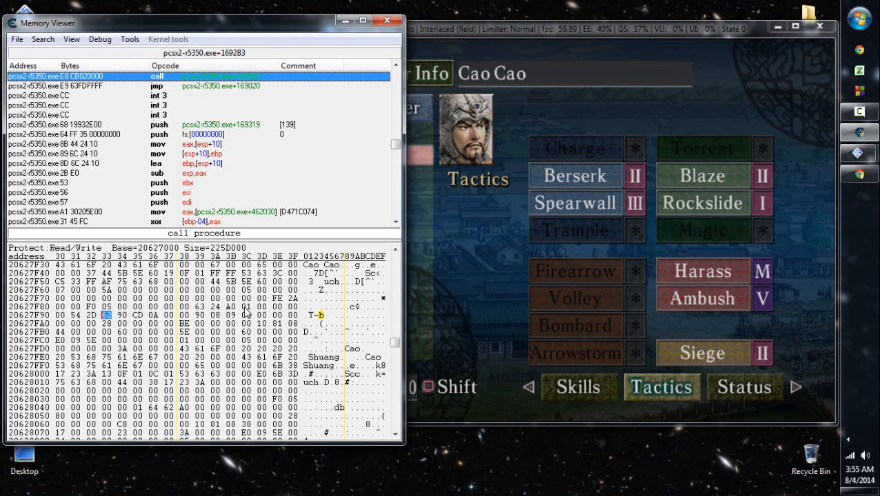
text(63)
click(518, 277)
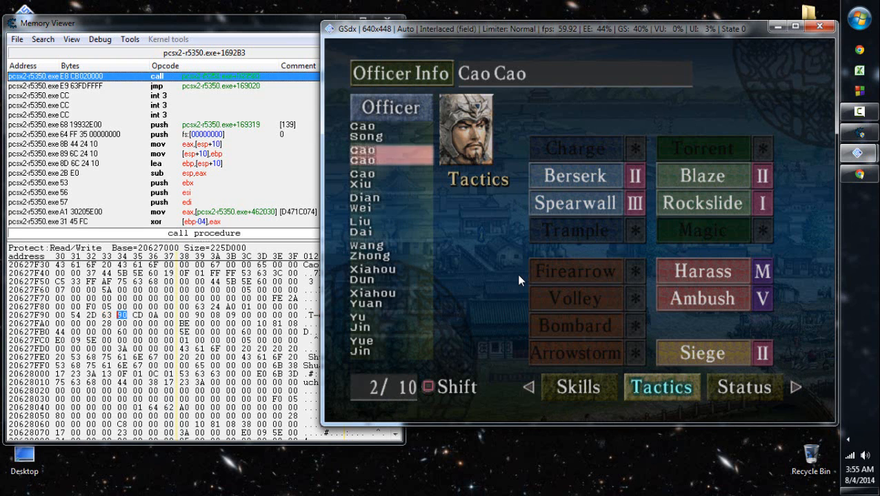
key(Down)
key(Up)
key(Left)
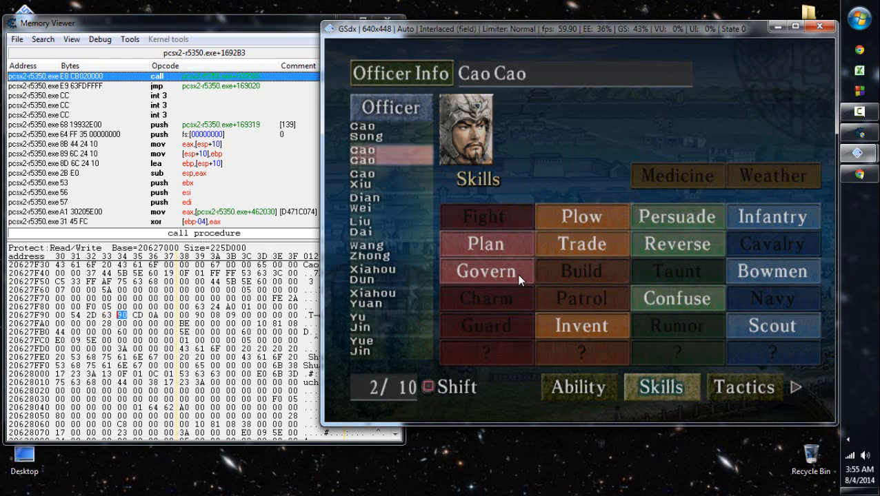
- Restore the byte at 20627F93 to hexadecimal 62 and reload Cao Cao's Skills page
click(107, 316)
text(62)
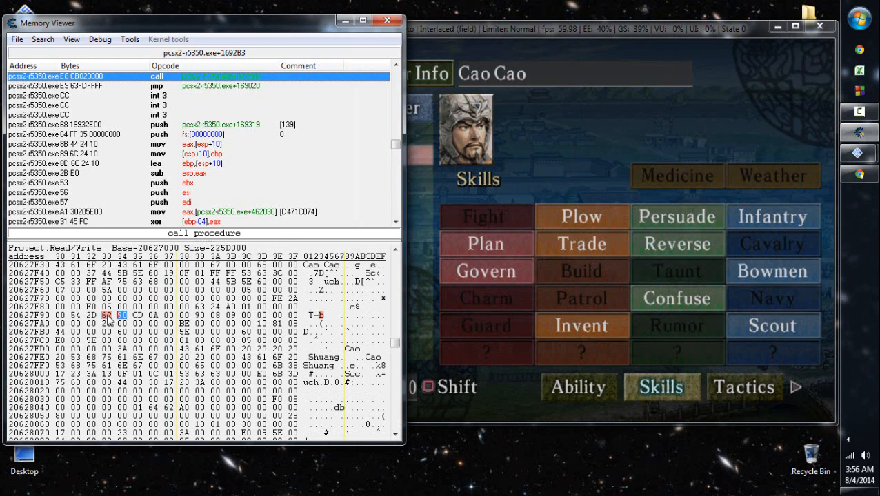
click(629, 229)
key(Down)
key(Up)
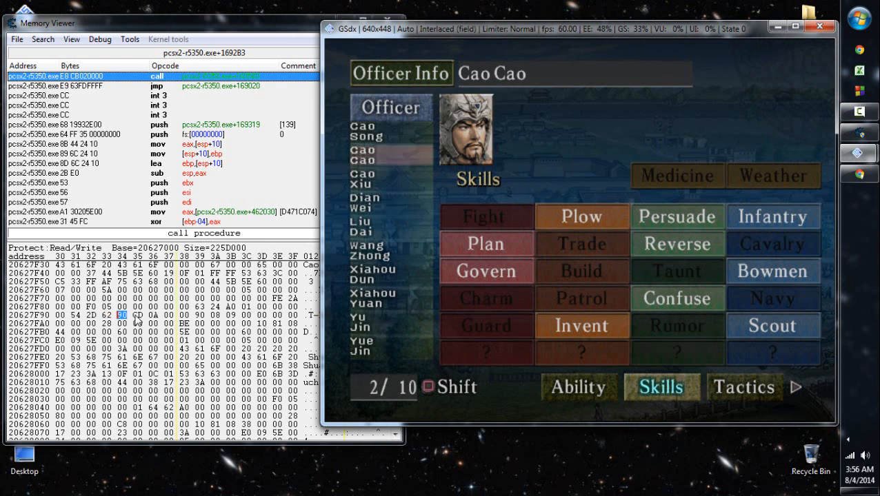
- Set the byte at 20627F96 in Cao Cao's record to hexadecimal 1A and check his Skills and Tactics pages
click(137, 317)
key(Right)
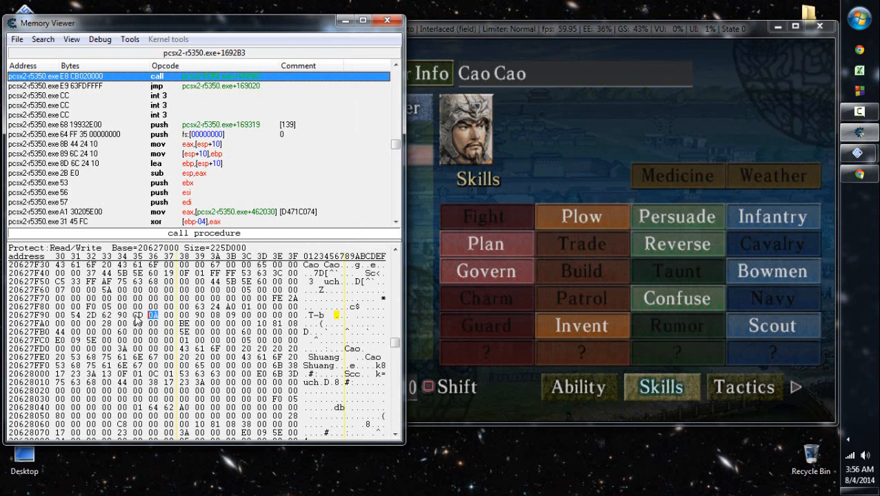
text(14)
click(575, 245)
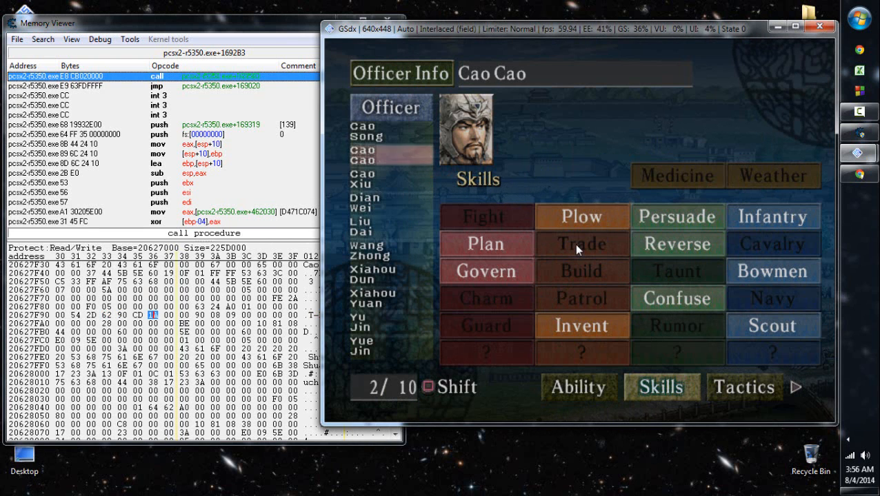
key(Down)
key(Up)
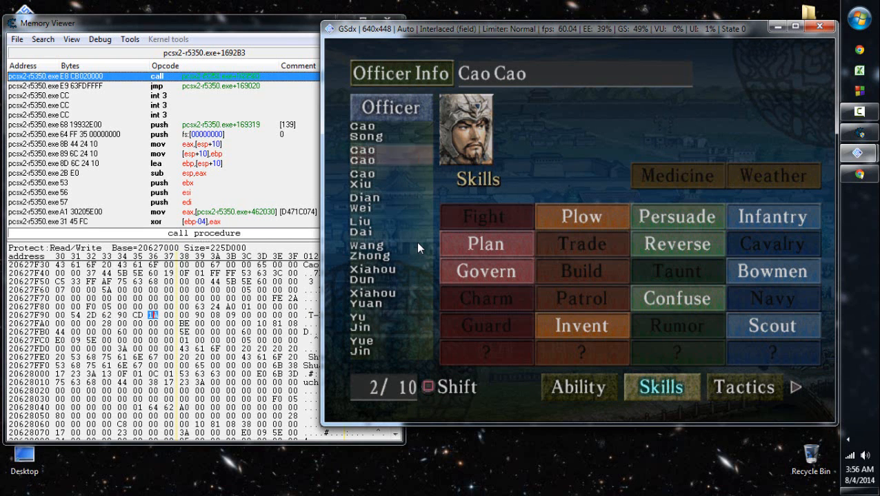
key(Right)
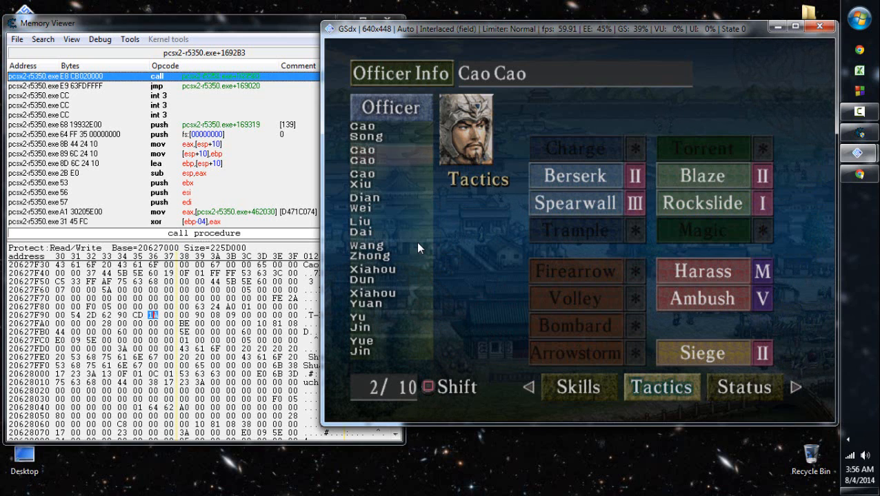
click(290, 33)
click(619, 116)
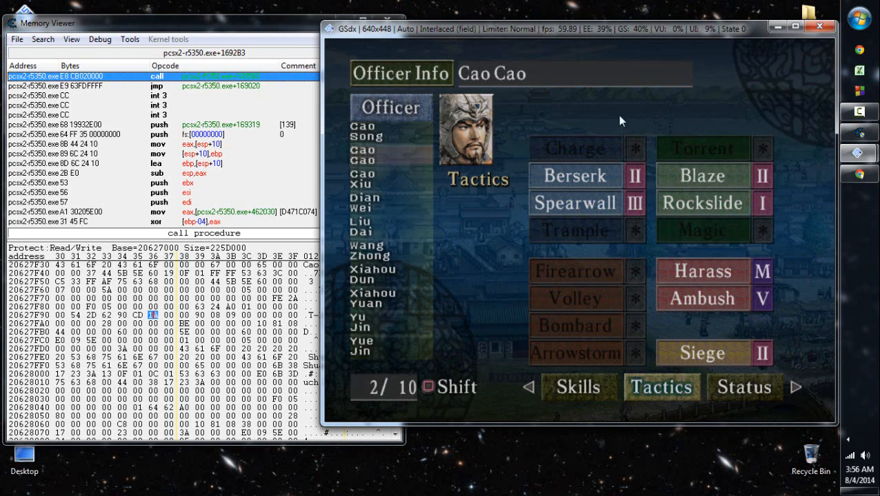
click(859, 113)
click(659, 137)
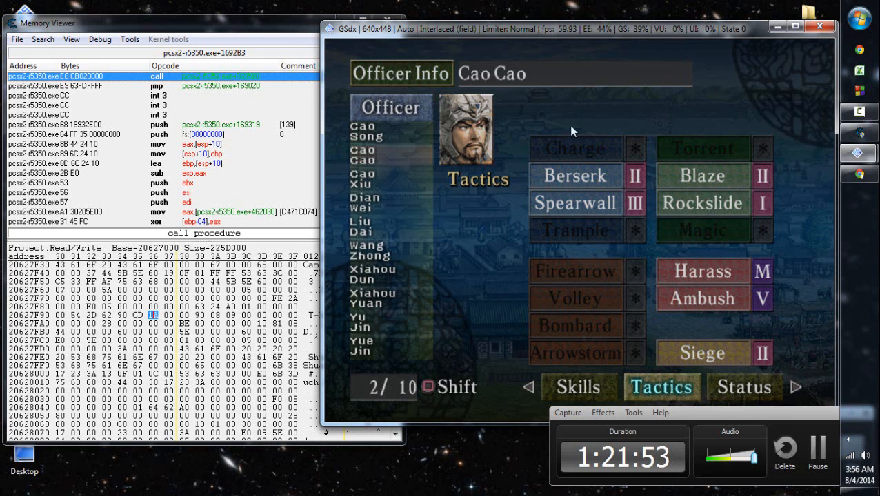
- Minimize the Memory Viewer and look through the New Officer and MORFO entries in Cheat Engine's address list
click(277, 19)
click(346, 20)
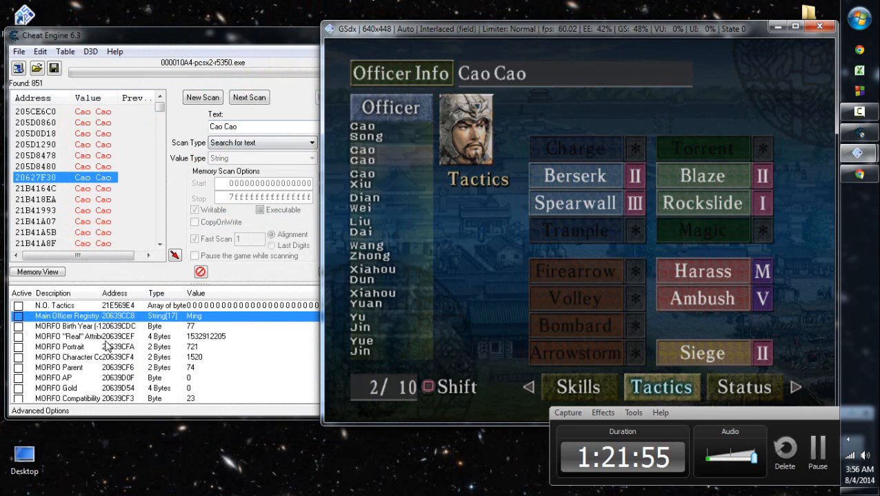
right_click(150, 327)
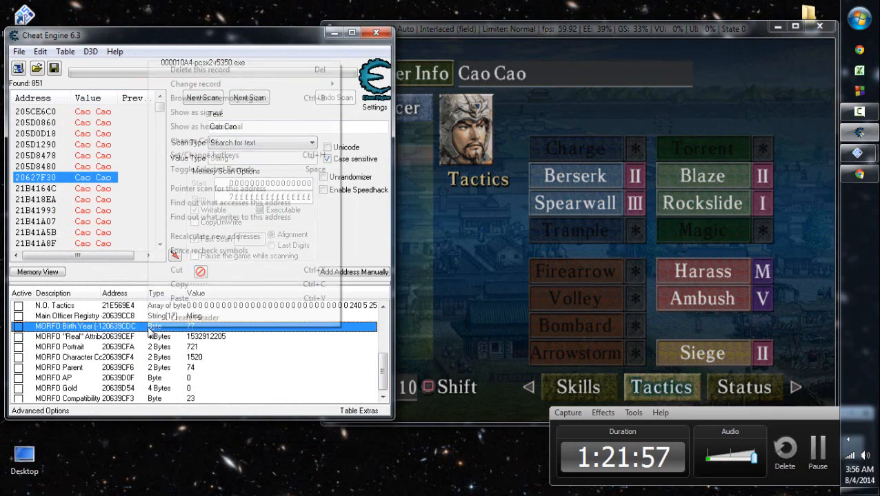
click(152, 346)
scroll(152, 346, up, 2)
scroll(151, 346, down, 2)
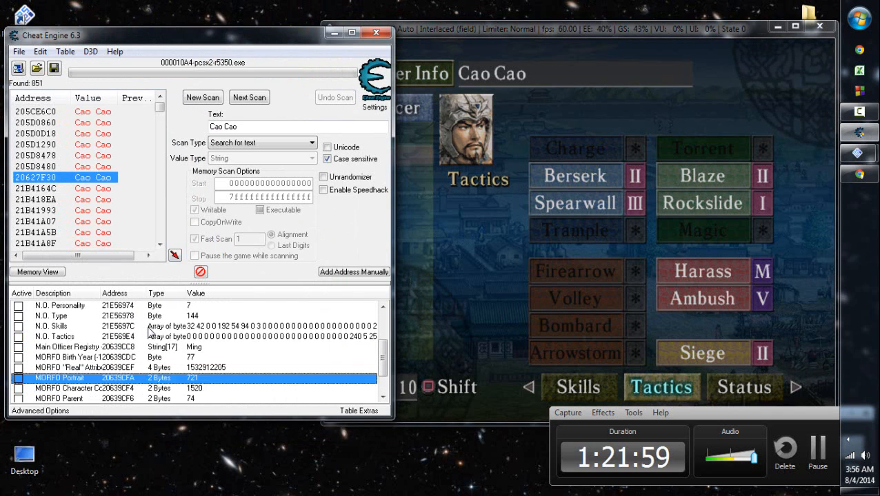
right_click(197, 314)
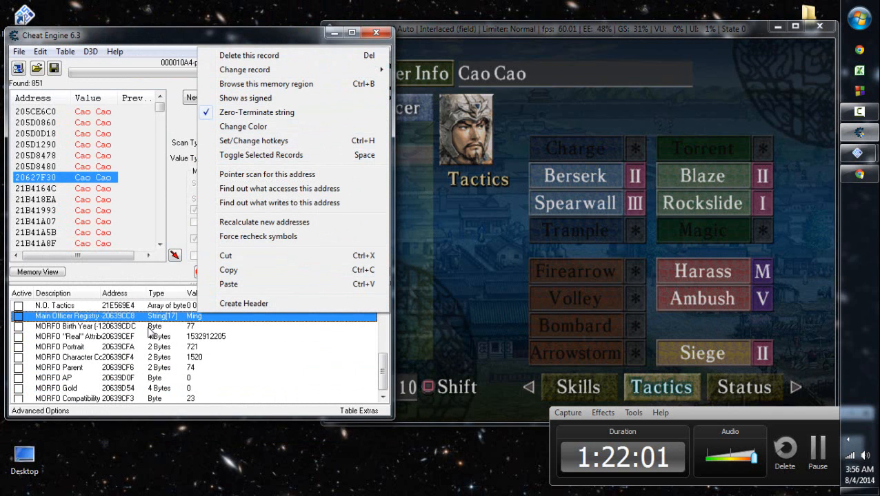
- Switch to Chrome, open the GameFAQs officer guide, close its page search and go to the start of the officer stats table
click(867, 178)
click(868, 177)
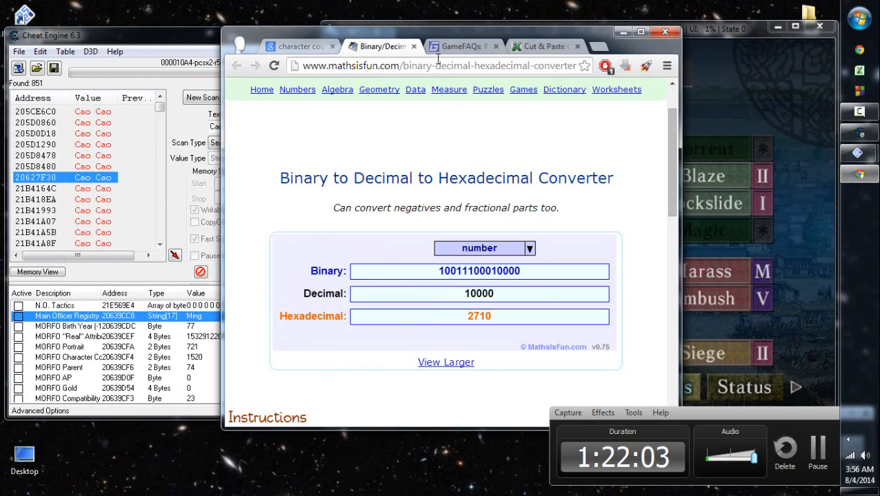
click(469, 47)
scroll(448, 267, down, 15)
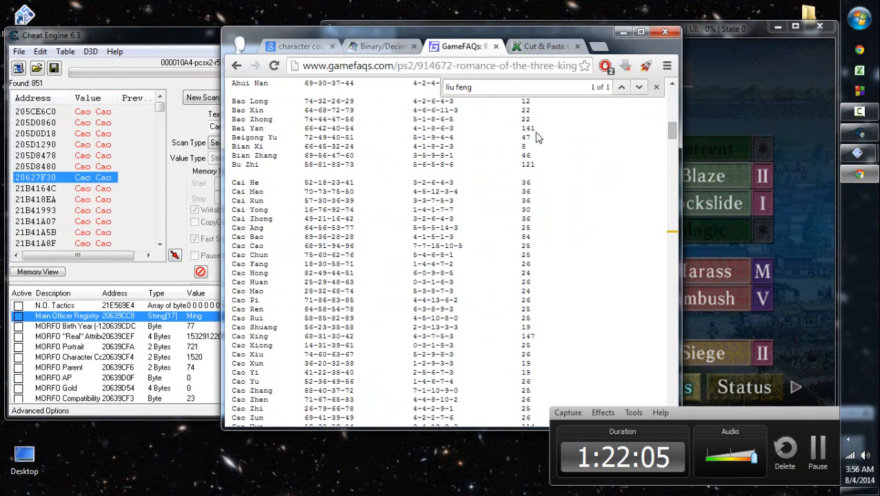
key(Escape)
scroll(501, 186, up, 5)
scroll(497, 186, down, 4)
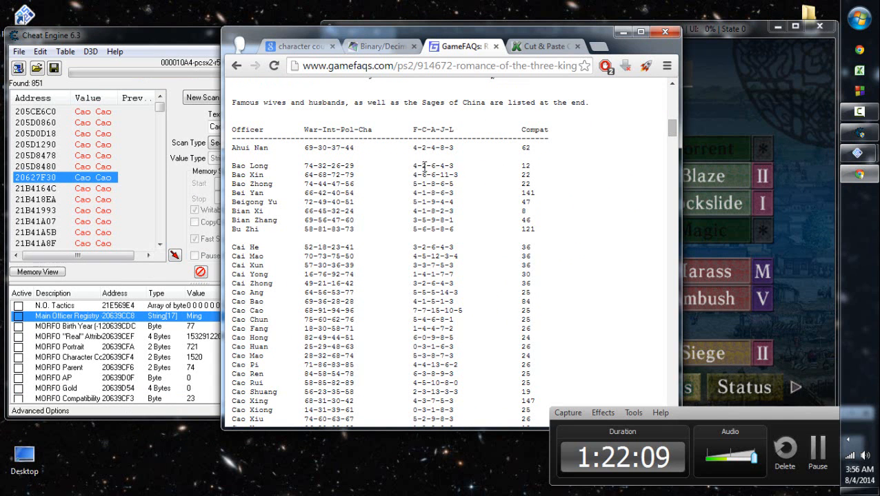
- Highlight Ahui Nan's F-C-A-J-L values and review the officer table and the compatibility range above it
drag(412, 145, 456, 149)
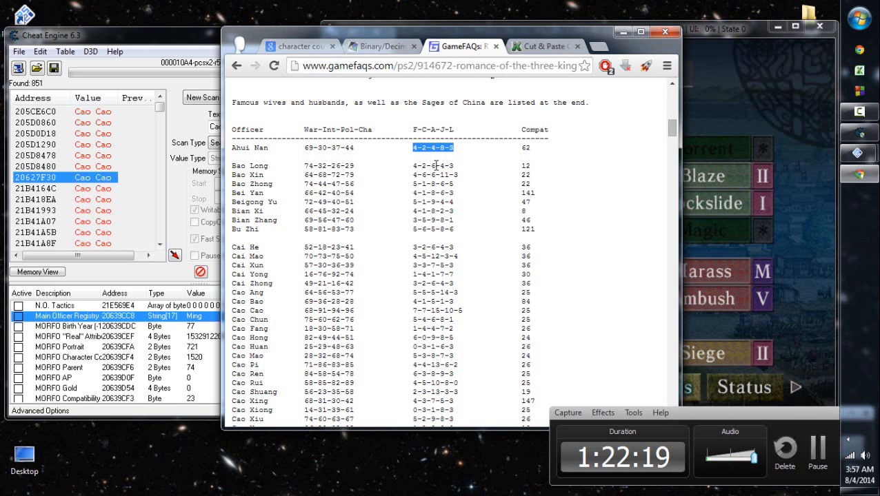
scroll(424, 193, down, 3)
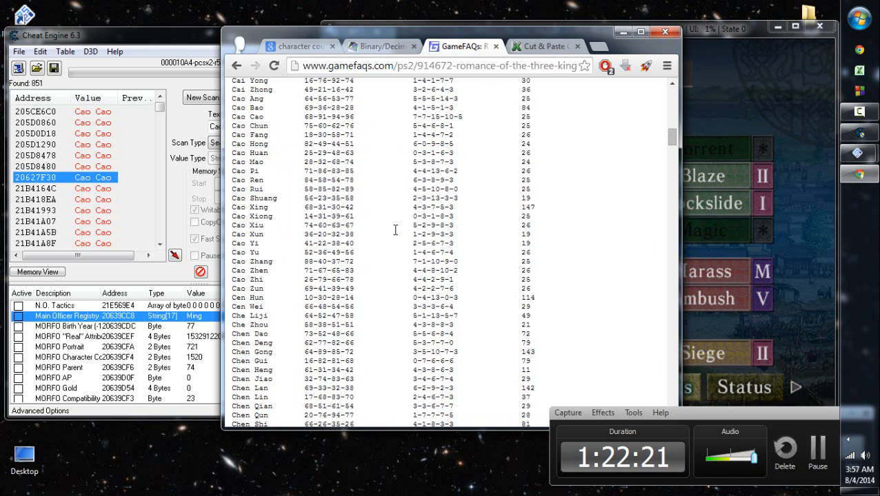
scroll(395, 230, up, 2)
scroll(468, 197, up, 1)
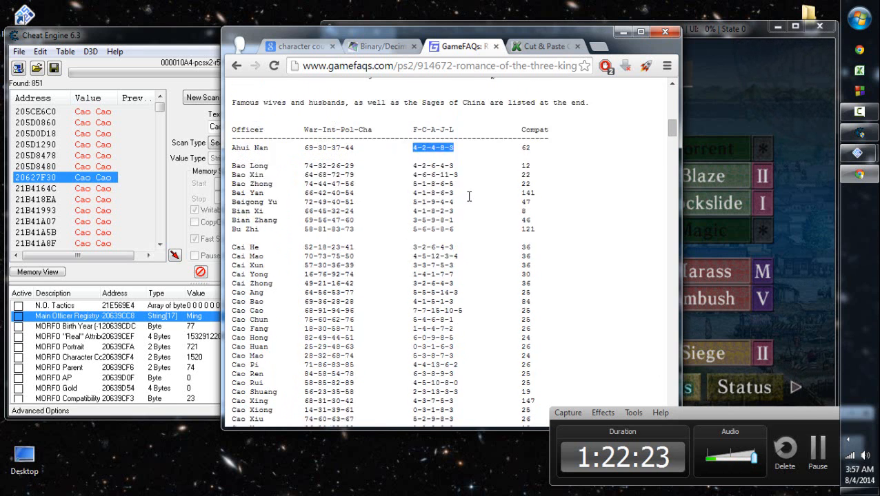
scroll(469, 197, up, 1)
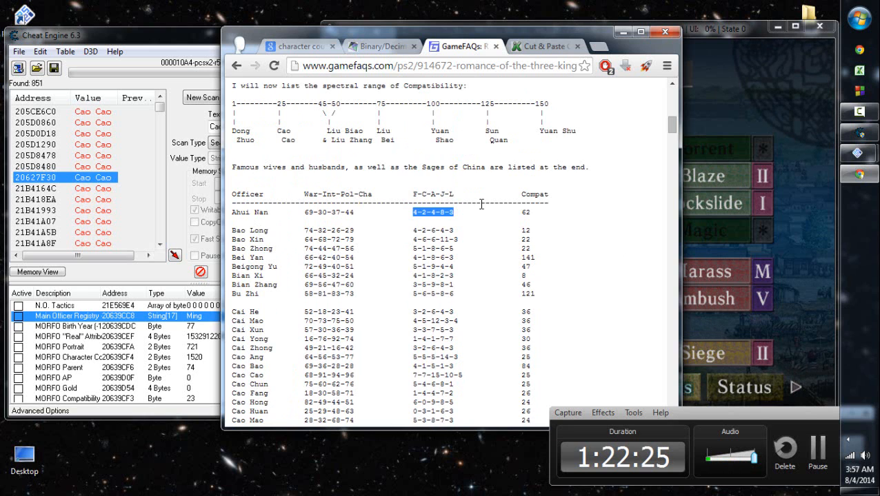
- Leave the browser and bring the game and Cheat Engine windows back to the front
click(147, 41)
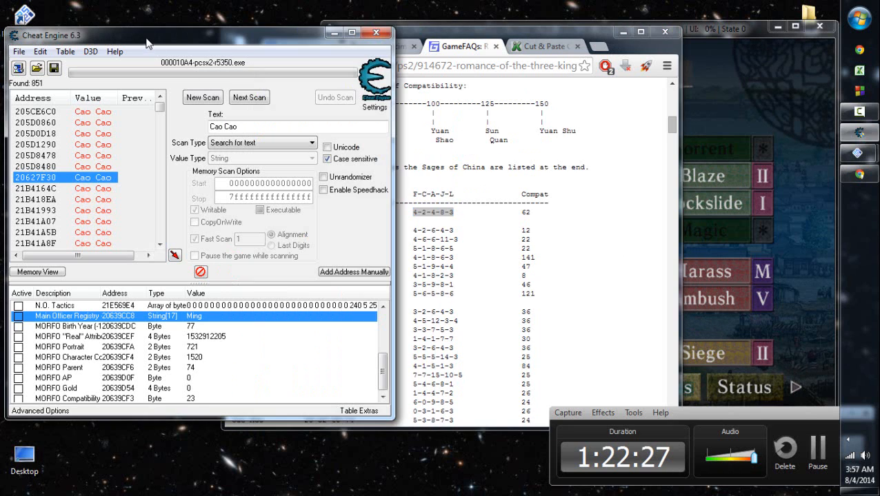
click(710, 124)
click(297, 52)
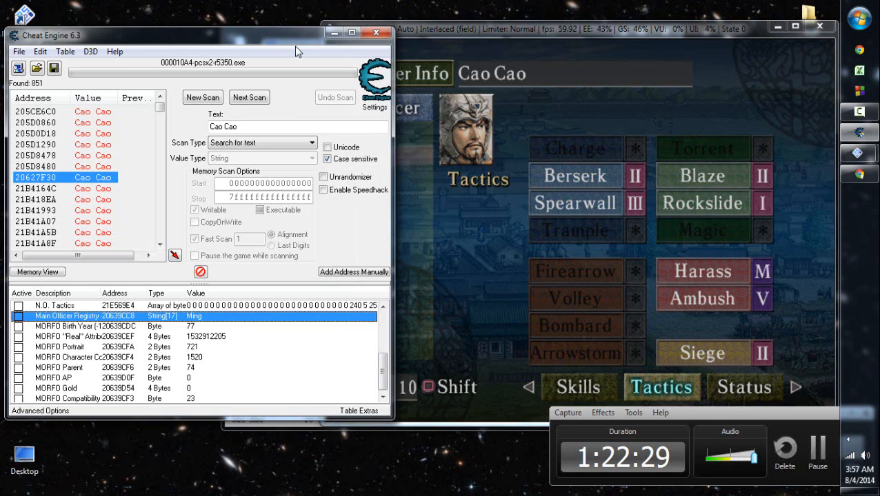